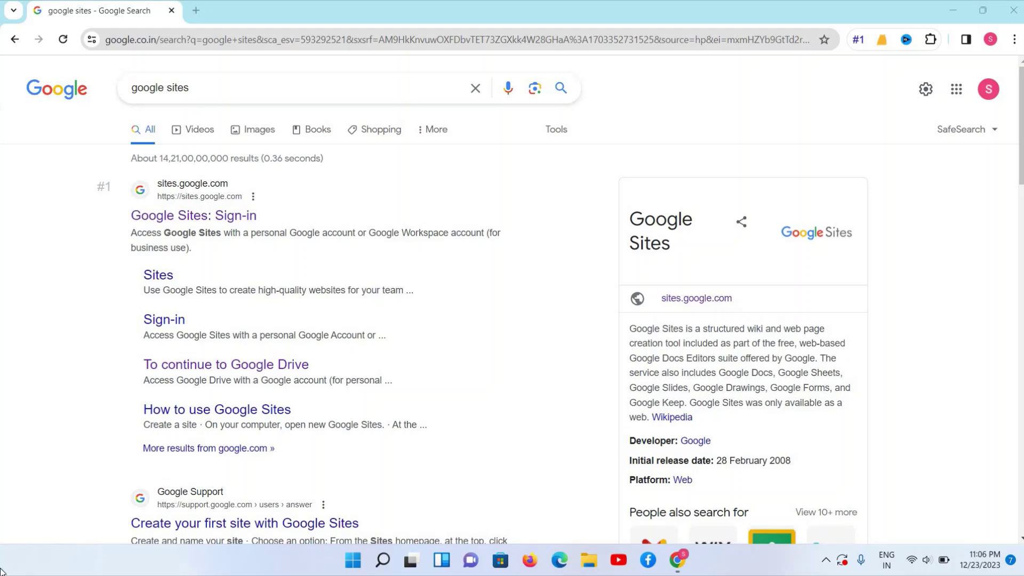
# Rerun the 'google sites' search and open the Google Sites result in a new tab
pyautogui.click(215, 97)
pyautogui.press('Return')
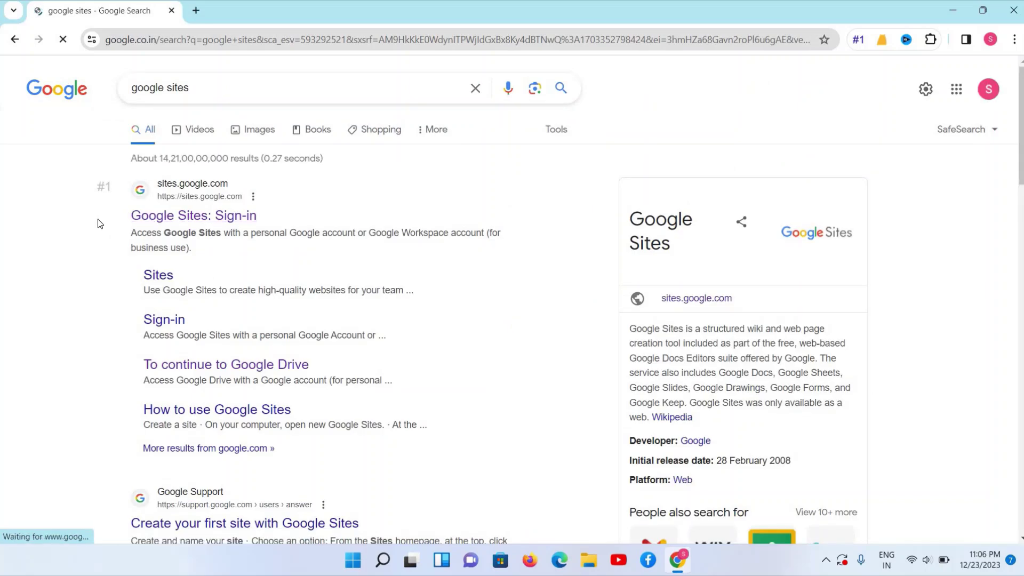
pyautogui.rightClick(198, 216)
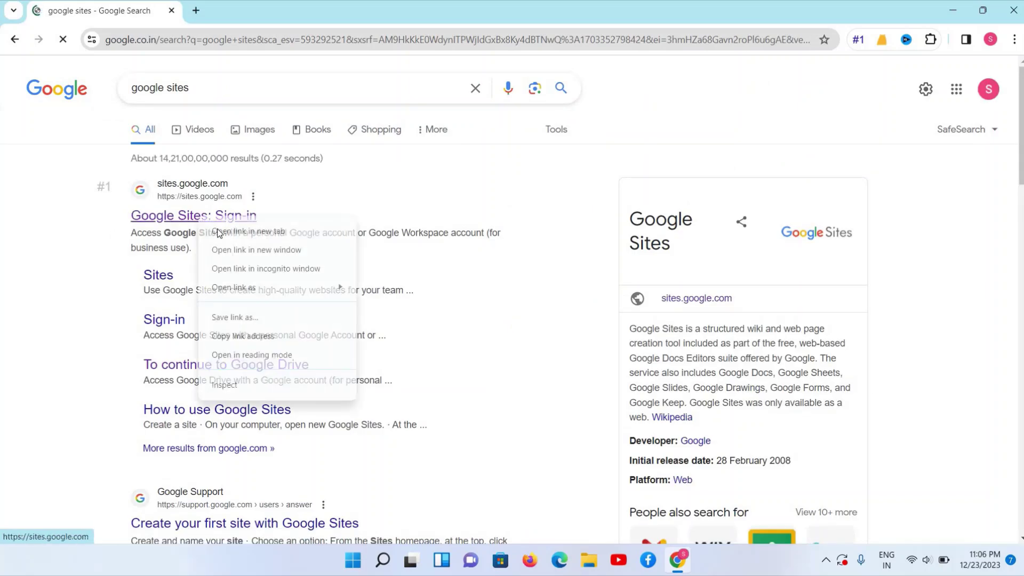
pyautogui.click(218, 230)
pyautogui.click(241, 12)
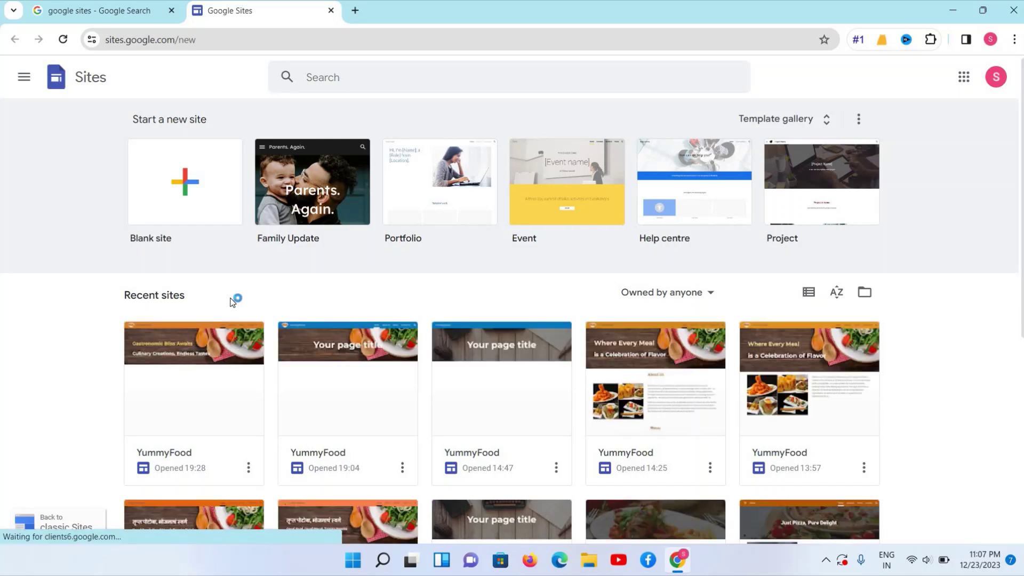
pyautogui.tripleClick(144, 294)
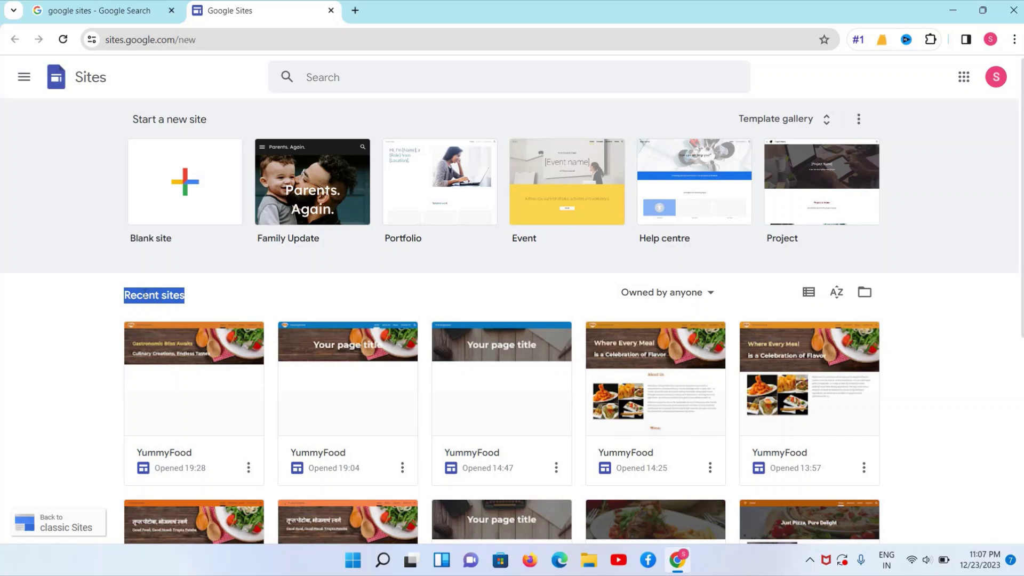
pyautogui.scroll(-2, 151, 349)
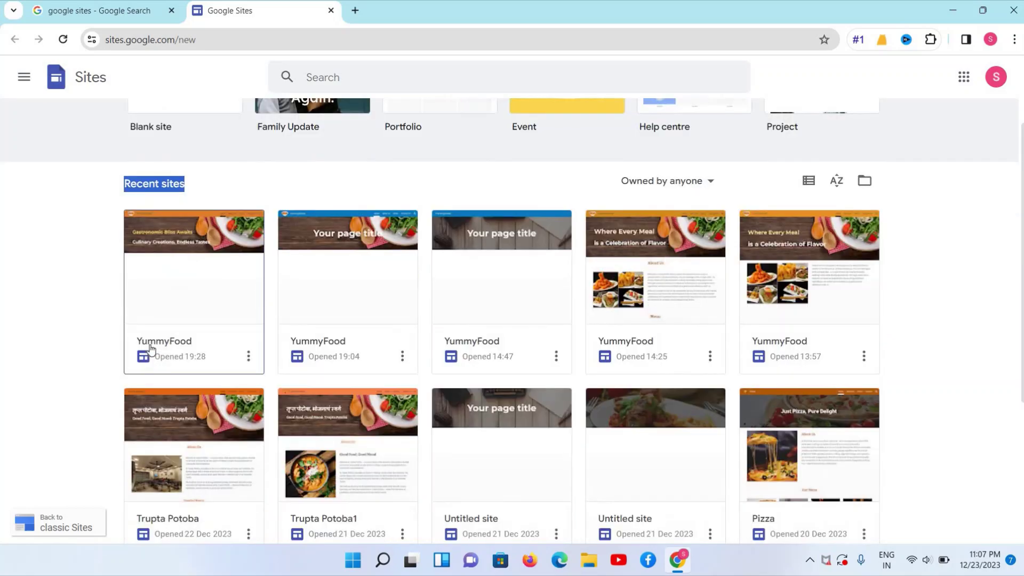
pyautogui.scroll(-4, 151, 349)
pyautogui.scroll(5, 151, 350)
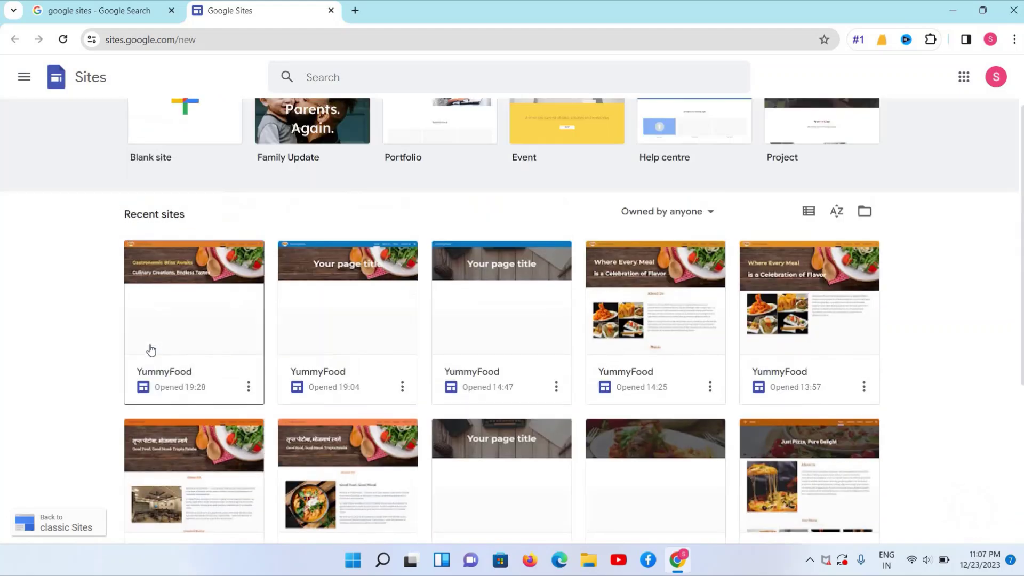
pyautogui.scroll(2, 151, 349)
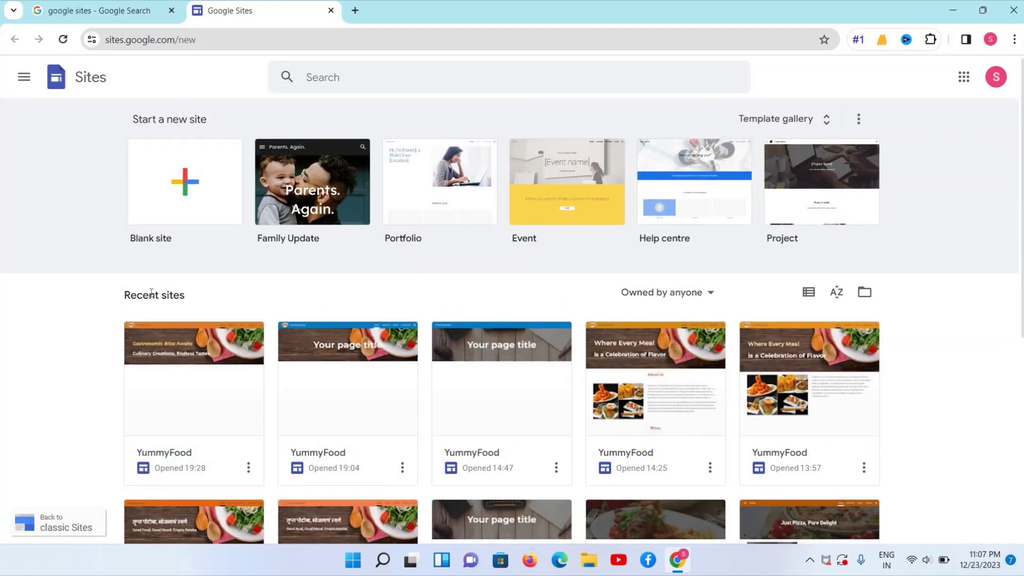
pyautogui.tripleClick(152, 293)
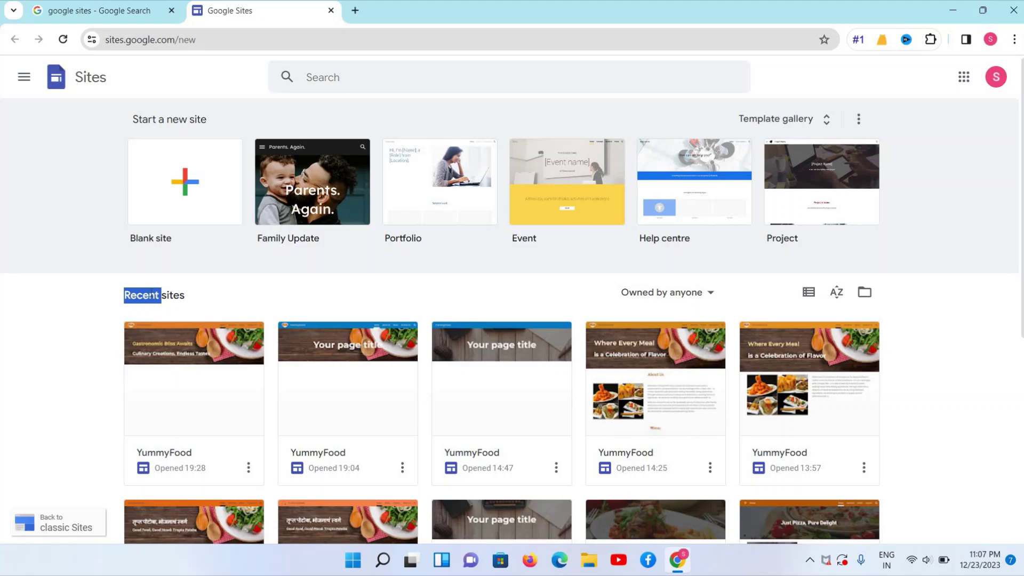
pyautogui.tripleClick(172, 117)
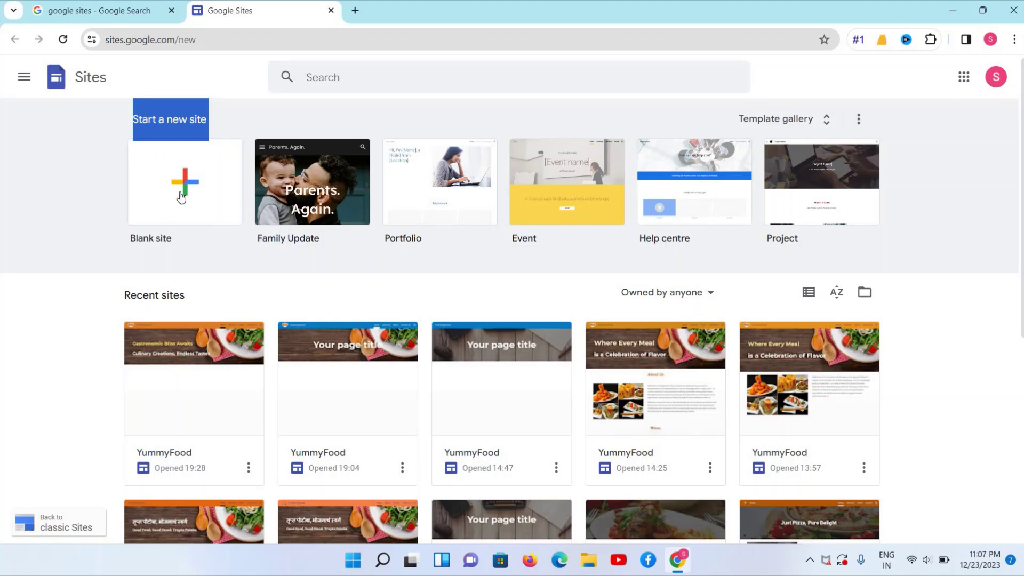
# Create a new blank site and display the theme choices
pyautogui.click(180, 181)
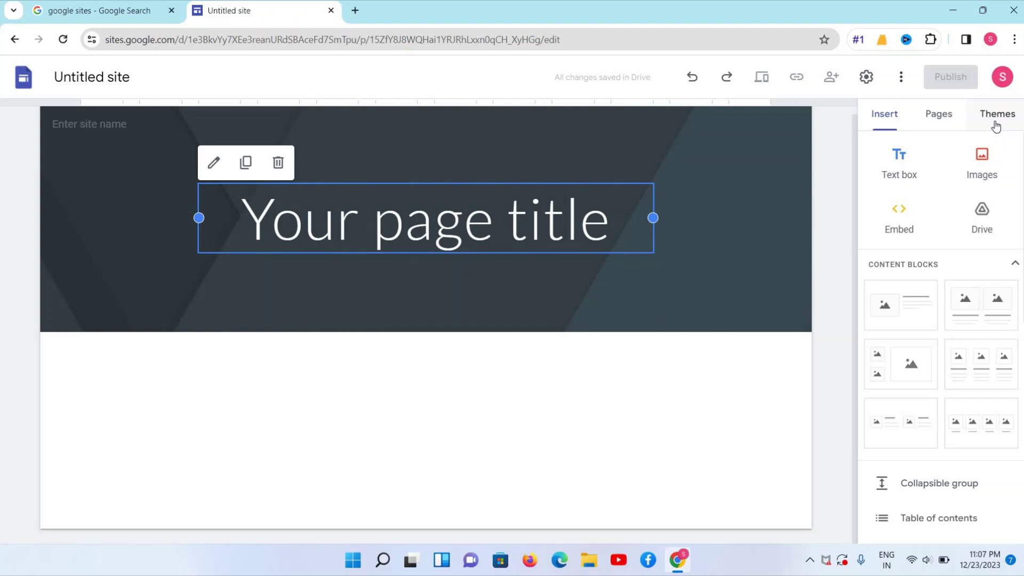
pyautogui.click(995, 126)
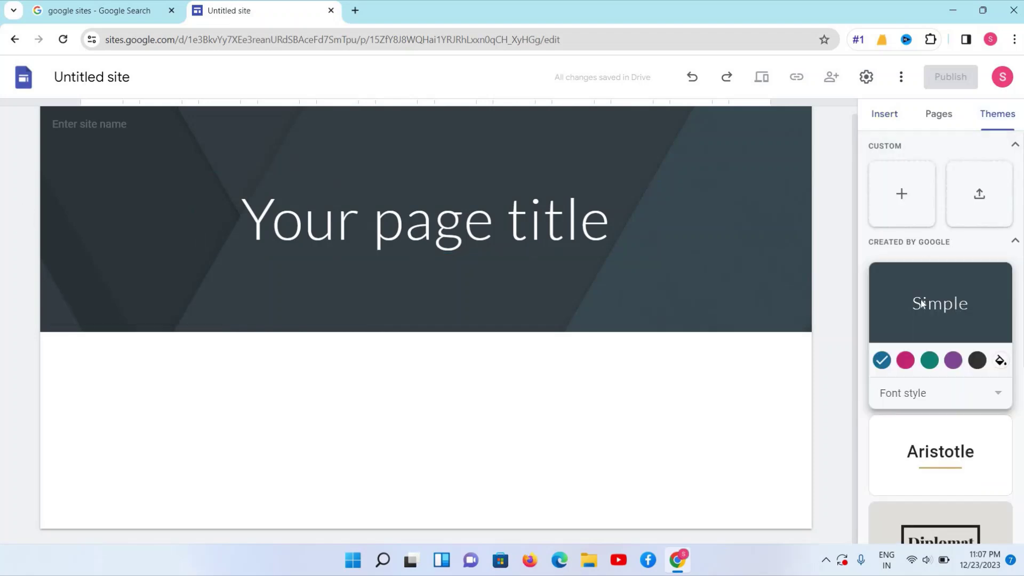
# Apply the Vision theme for a wood-photo header and blue site-name bar
pyautogui.scroll(-1, 922, 303)
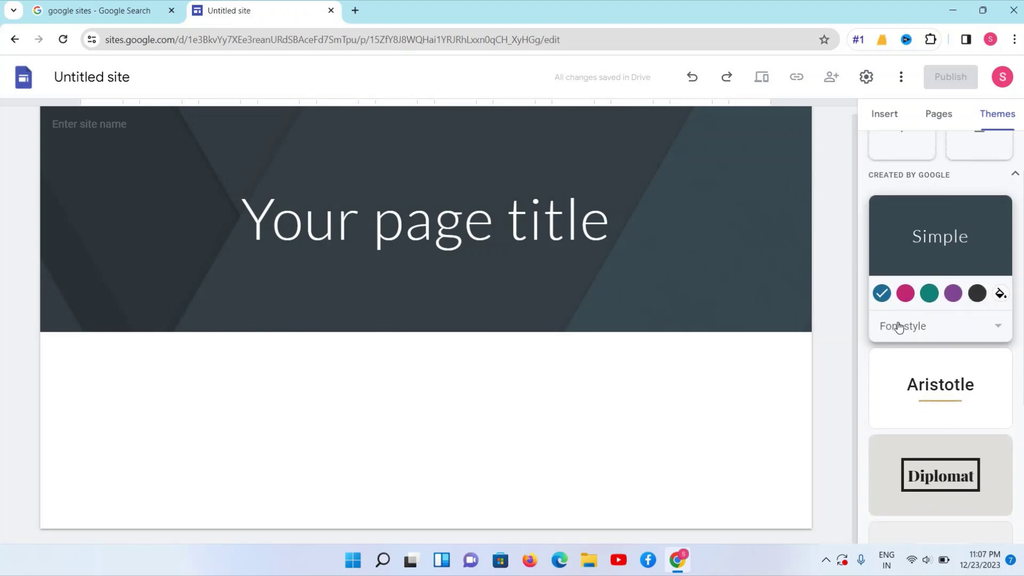
pyautogui.scroll(-4, 997, 330)
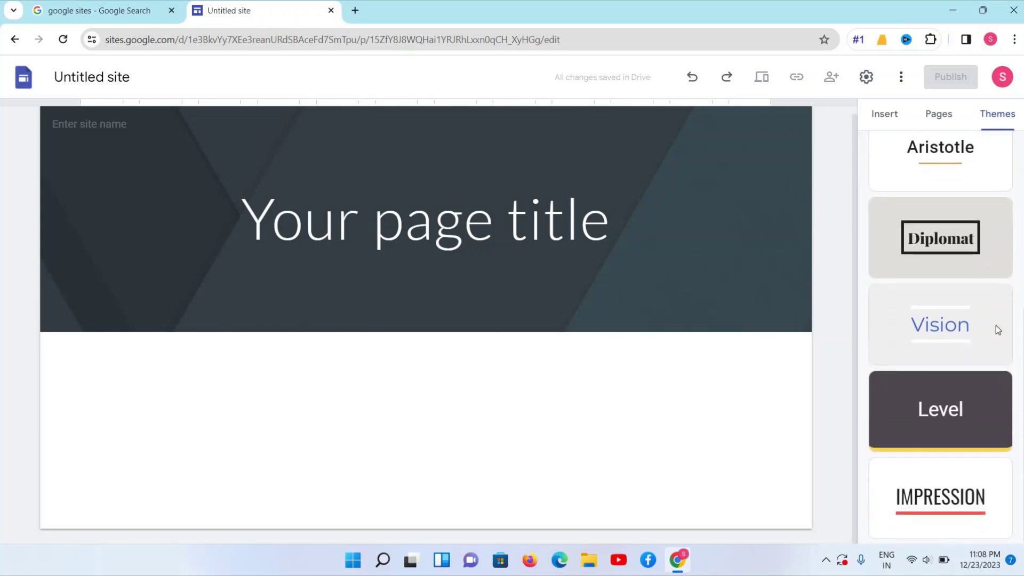
pyautogui.scroll(4, 996, 326)
pyautogui.scroll(-4, 997, 325)
pyautogui.scroll(4, 954, 291)
pyautogui.scroll(-4, 955, 291)
pyautogui.scroll(1, 916, 376)
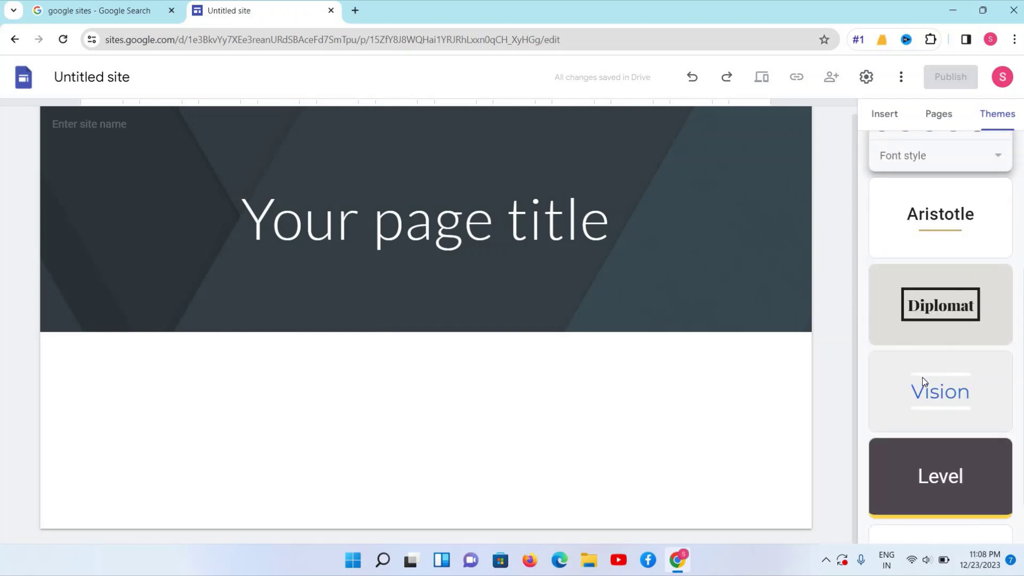
pyautogui.click(923, 378)
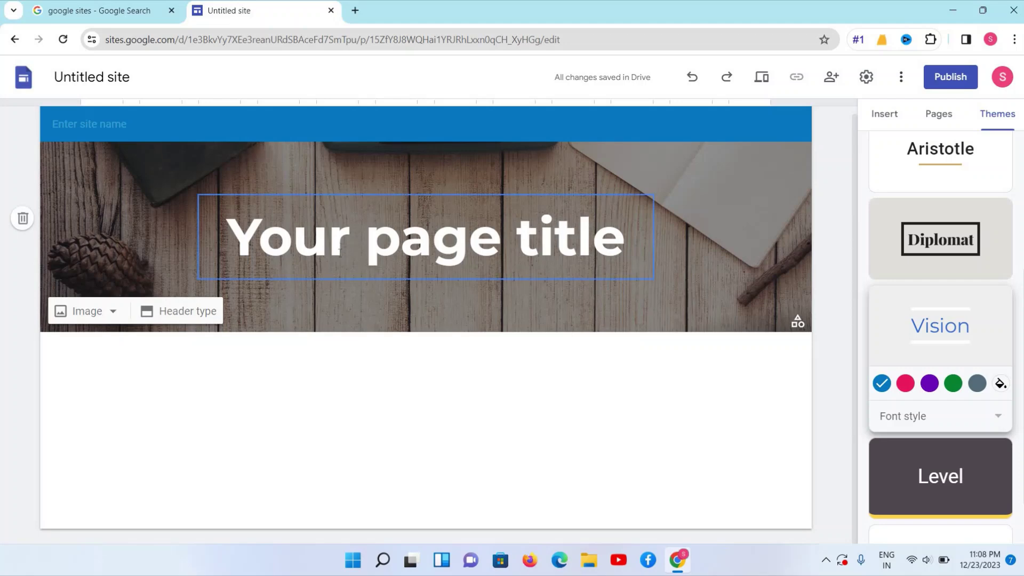
# Enter YummyFood as the site name in the header bar
pyautogui.tripleClick(340, 253)
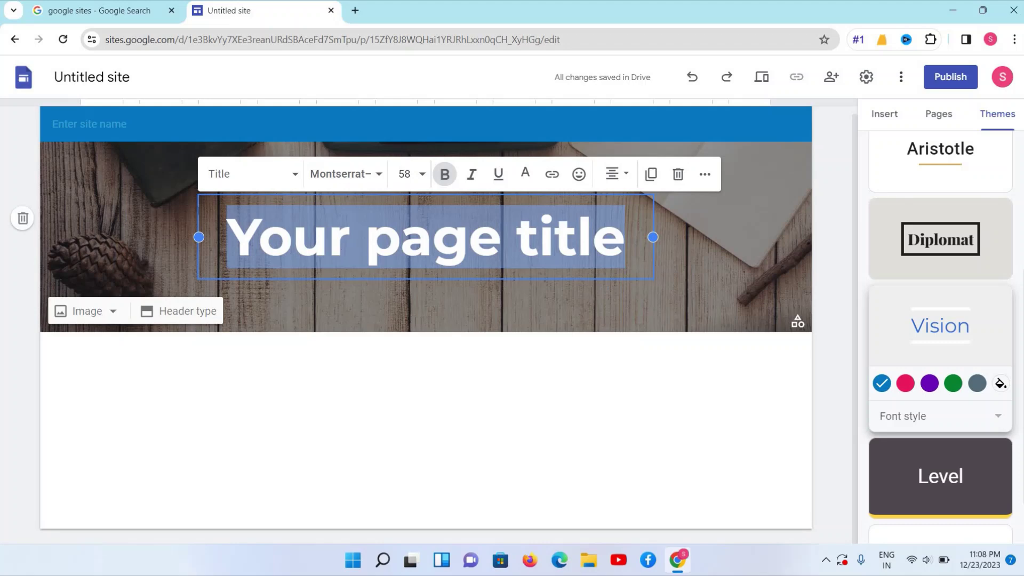
pyautogui.moveTo(115, 135)
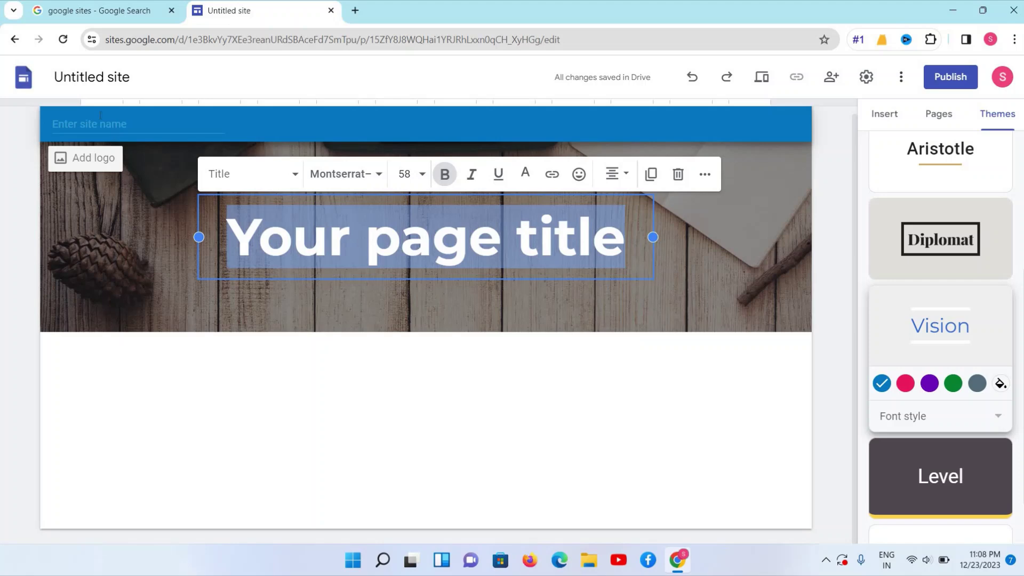
pyautogui.click(99, 124)
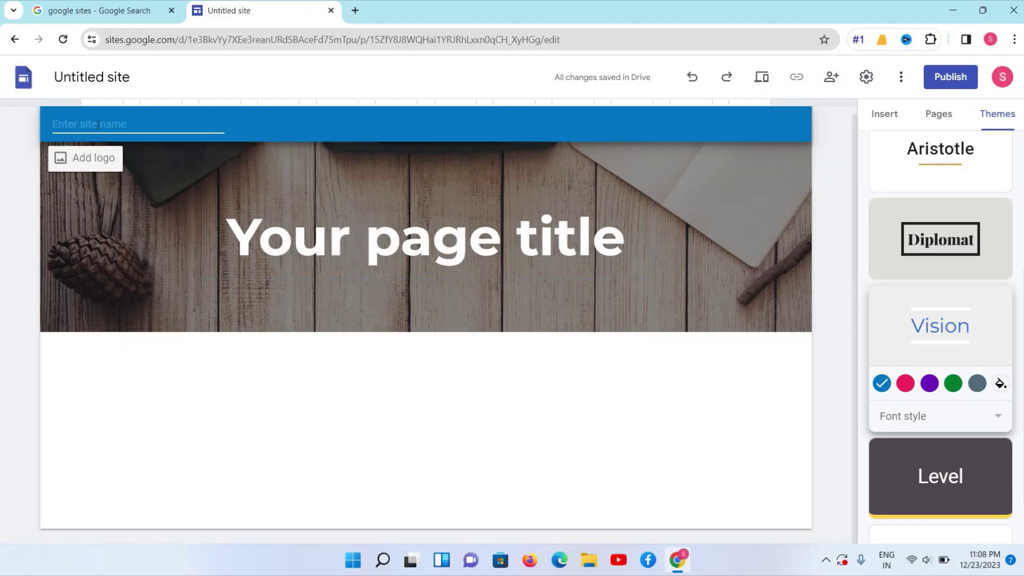
pyautogui.write('YummyFood')
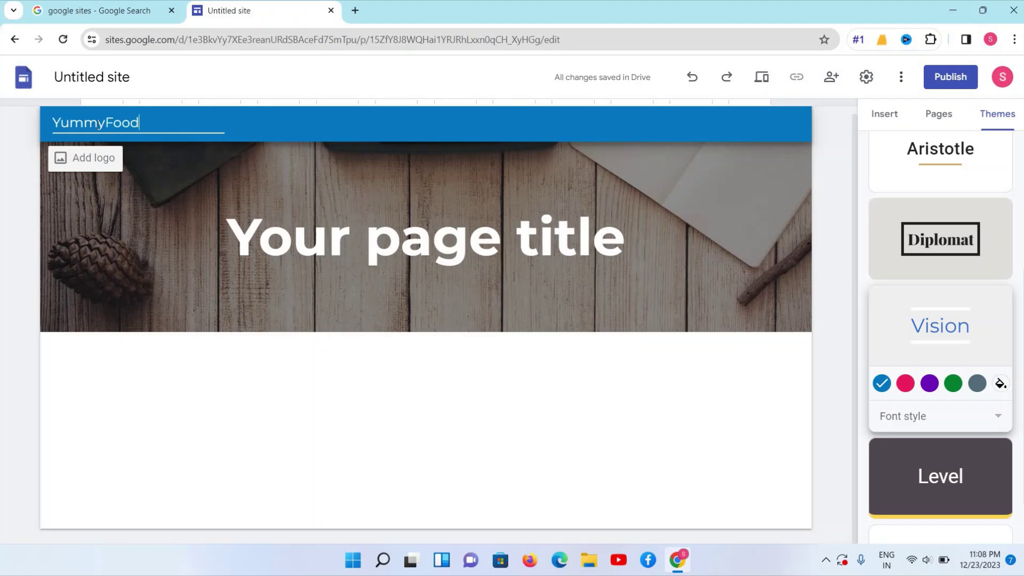
pyautogui.click(165, 164)
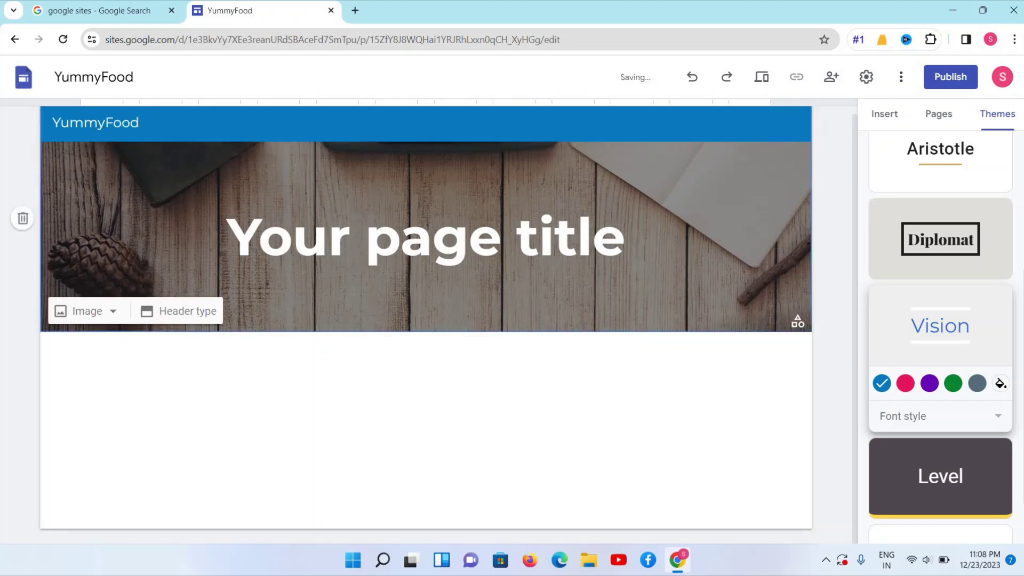
# Open Pixabay in a new browser tab
pyautogui.click(355, 11)
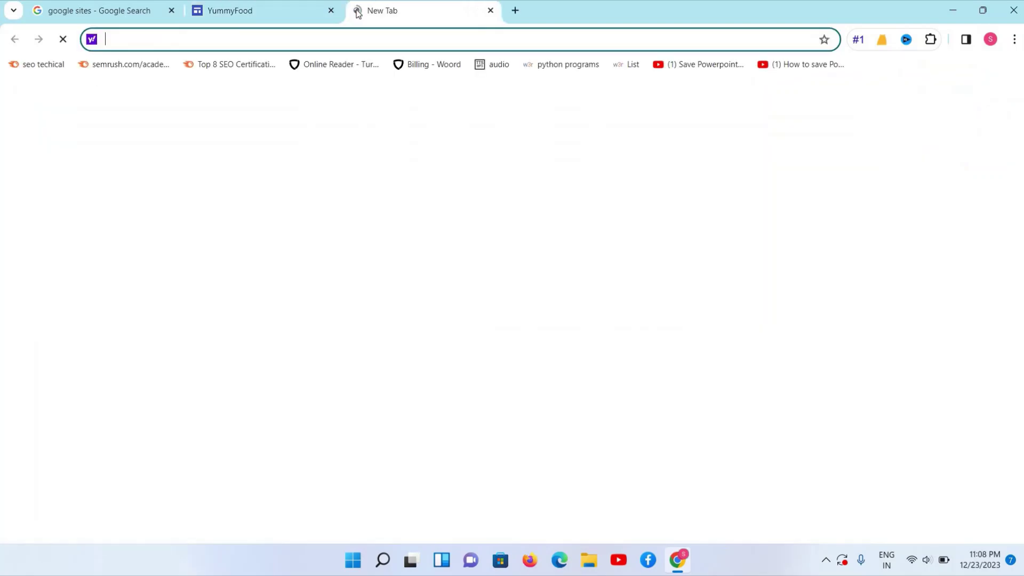
pyautogui.write('pix')
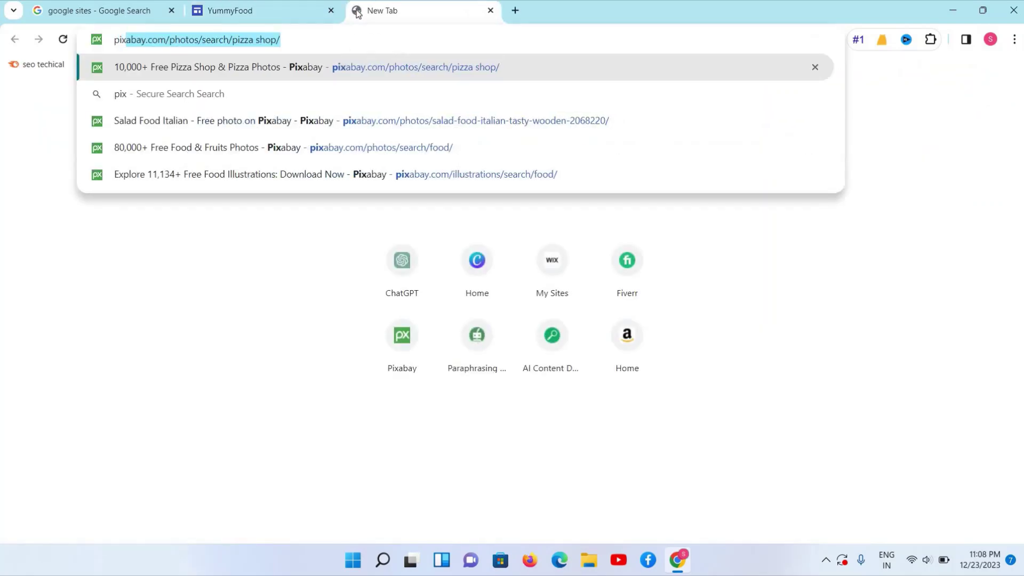
pyautogui.press('Return')
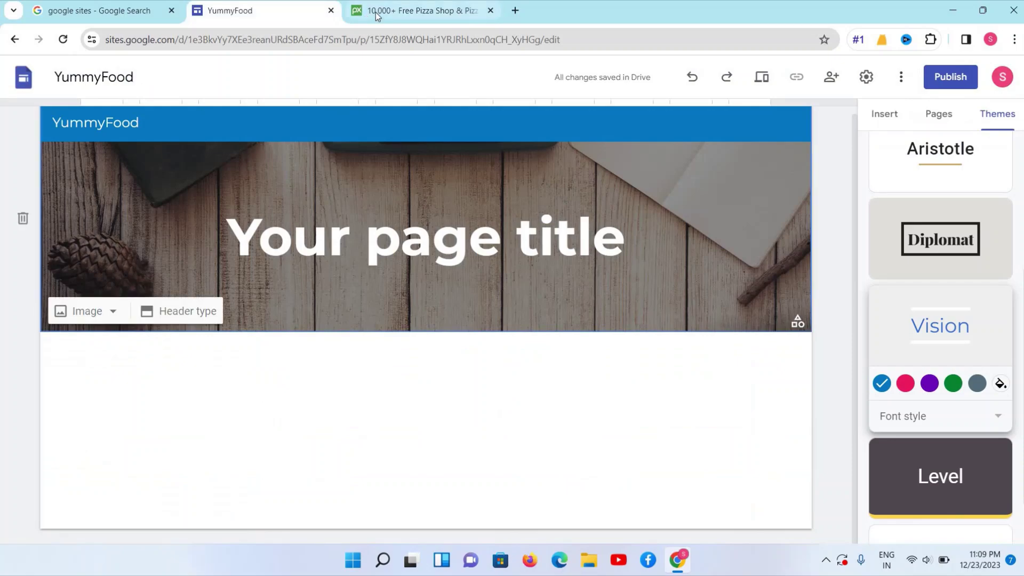
pyautogui.click(376, 11)
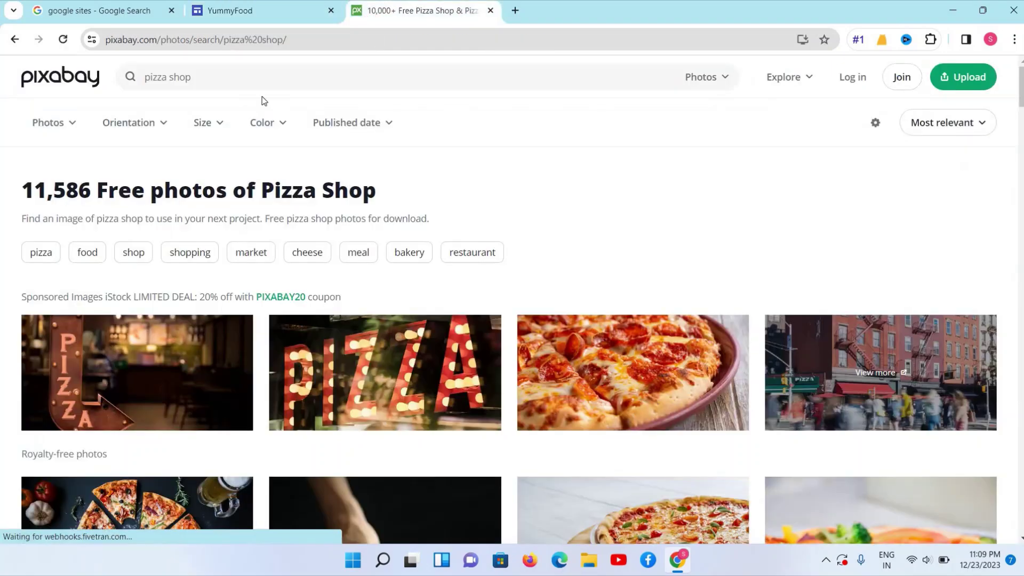
pyautogui.scroll(-1, 246, 75)
pyautogui.scroll(1, 245, 75)
# Search Pixabay for 'food' restricted to Illustrations and browse the results
pyautogui.tripleClick(238, 75)
pyautogui.press('BackSpace')
pyautogui.write('food')
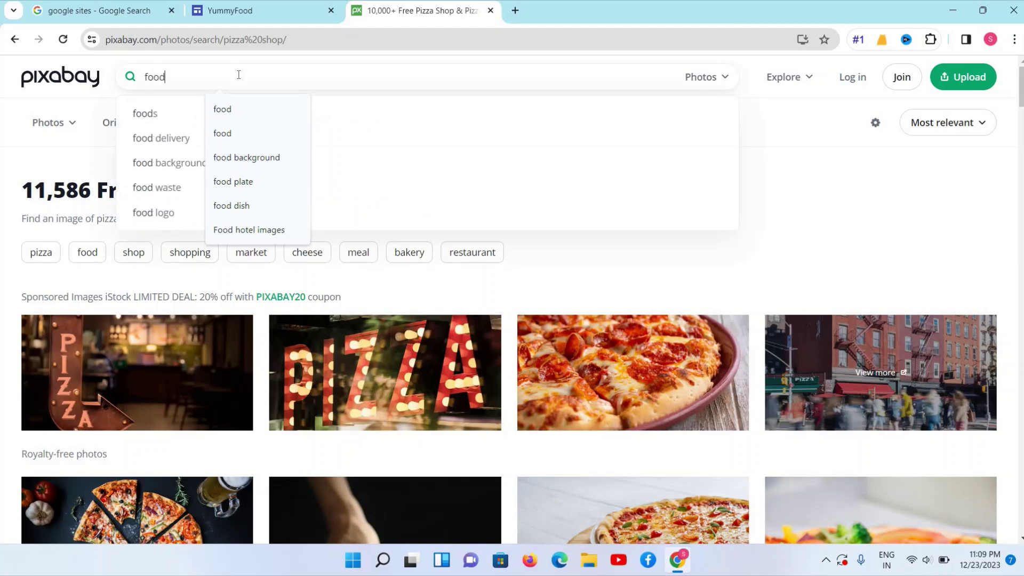
pyautogui.click(726, 78)
pyautogui.click(688, 178)
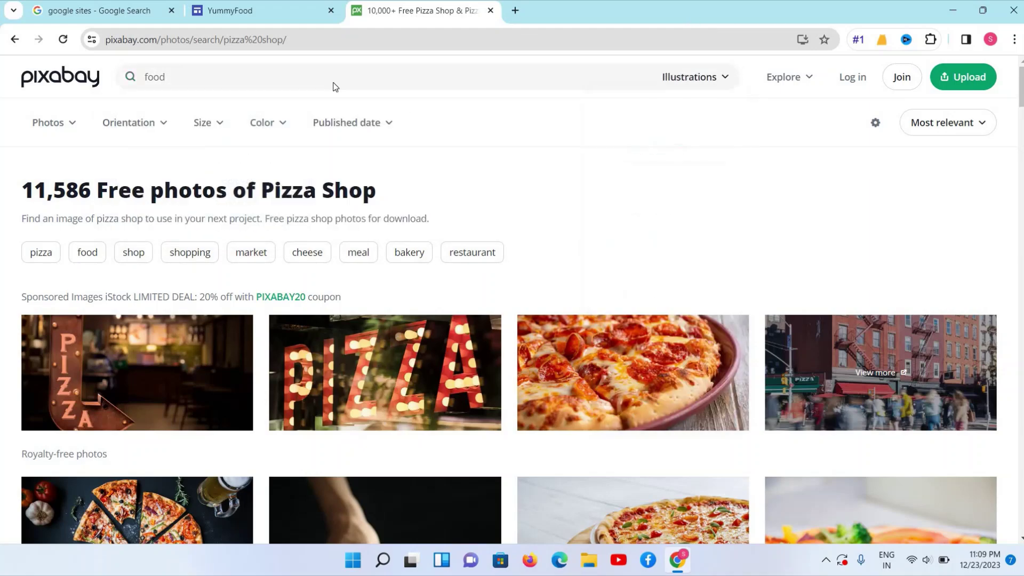
pyautogui.scroll(-10, 334, 84)
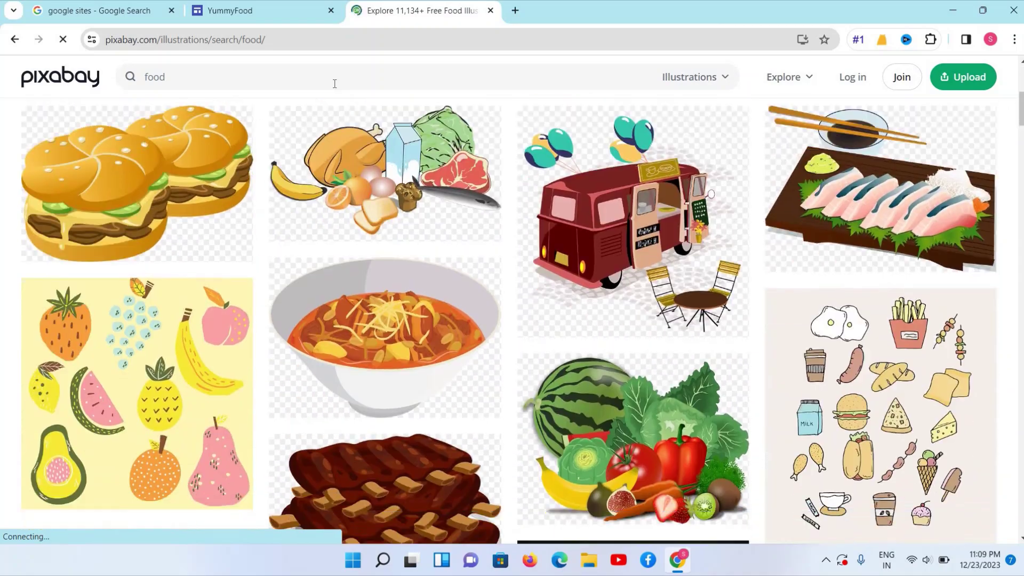
pyautogui.scroll(-15, 335, 84)
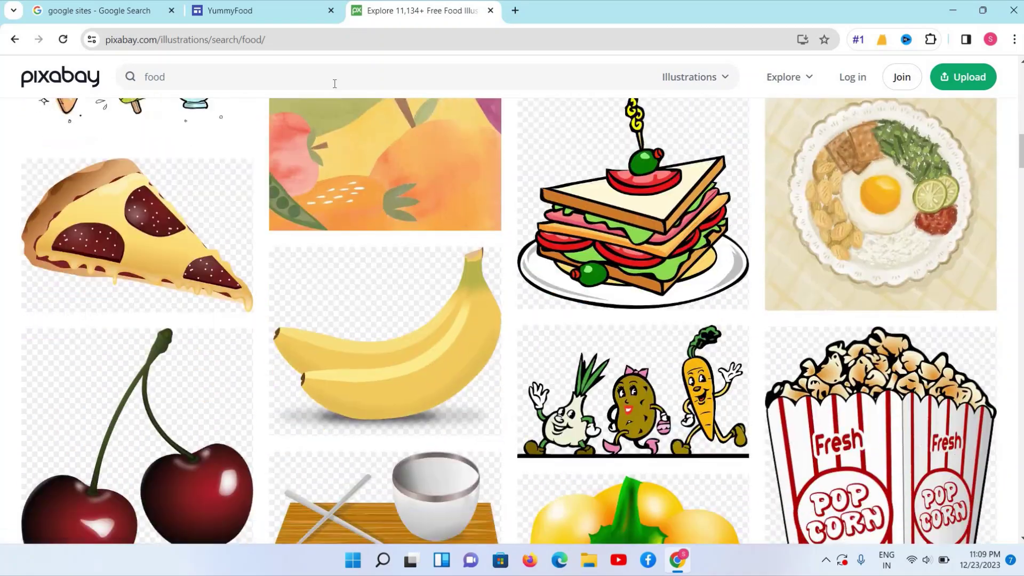
pyautogui.scroll(-5, 335, 84)
pyautogui.scroll(11, 335, 84)
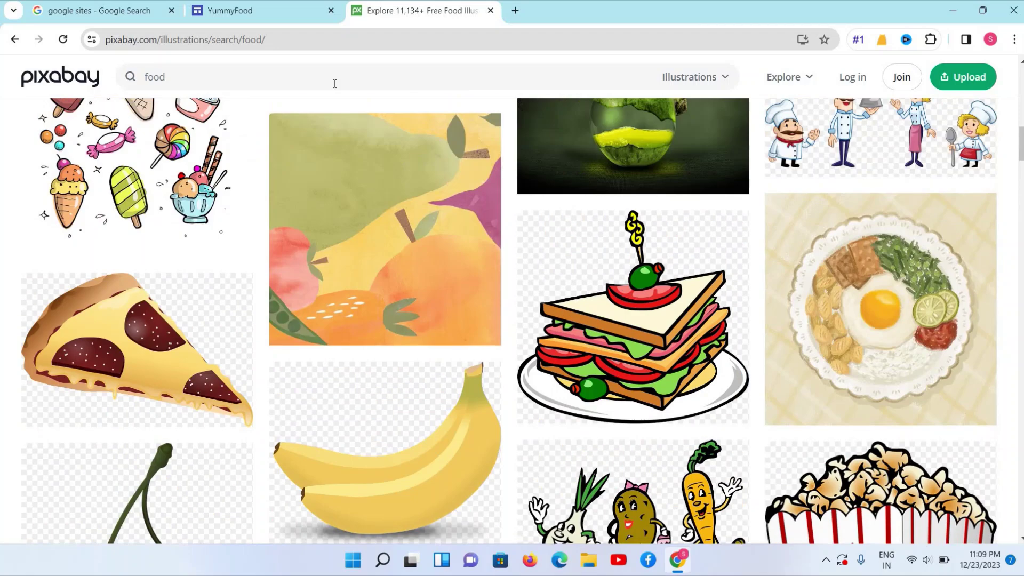
pyautogui.scroll(5, 334, 83)
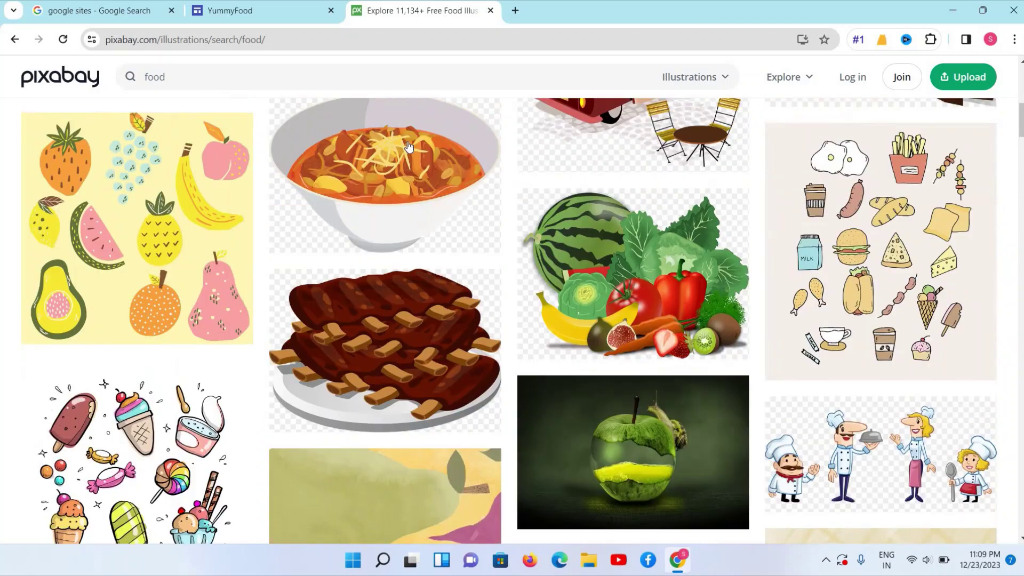
# Download the Lanna soup bowl illustration as a 1280×884 PNG and return to YummyFood
pyautogui.click(410, 175)
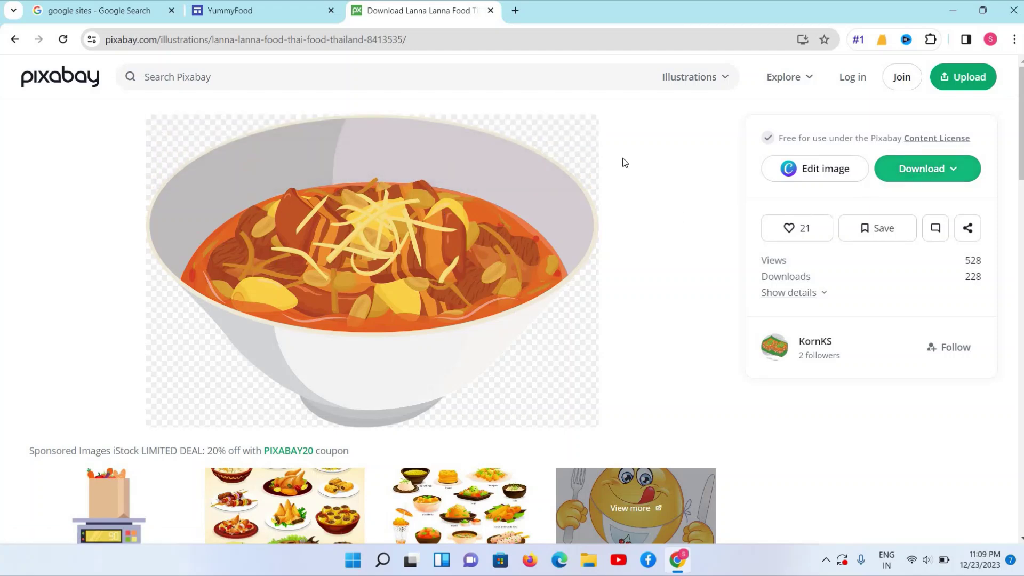
pyautogui.scroll(-3, 449, 182)
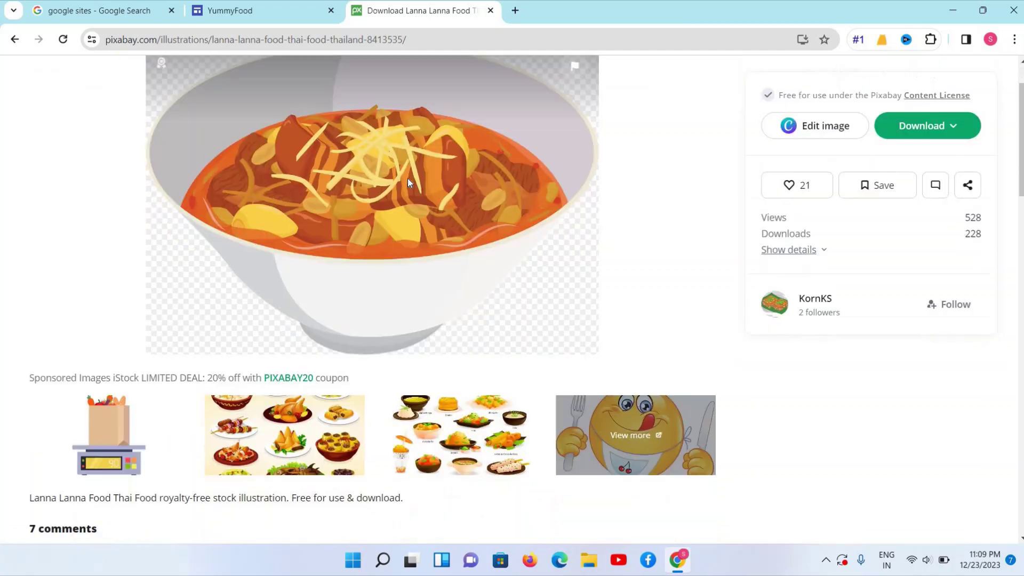
pyautogui.scroll(-3, 472, 235)
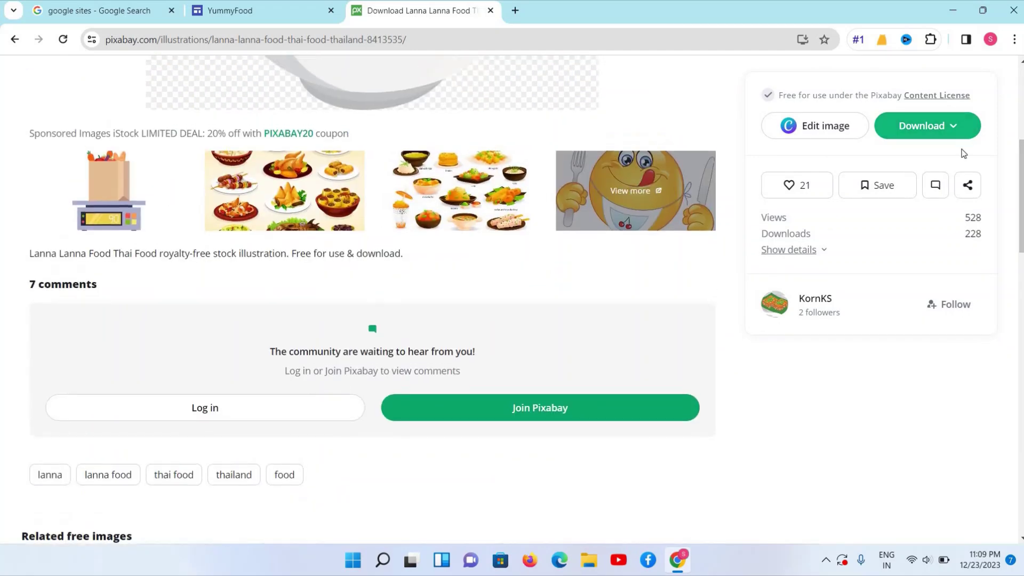
pyautogui.scroll(4, 955, 131)
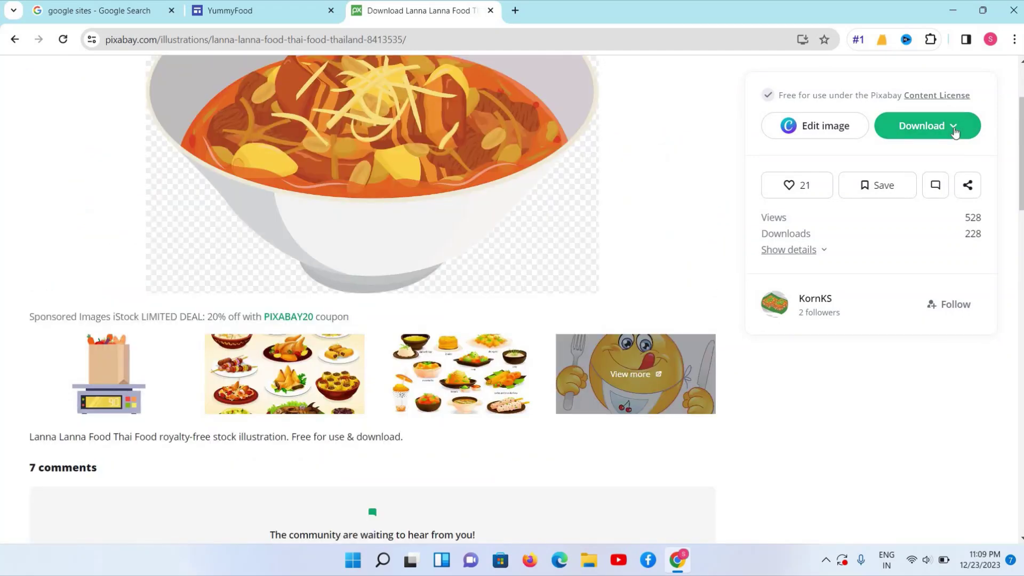
pyautogui.click(955, 131)
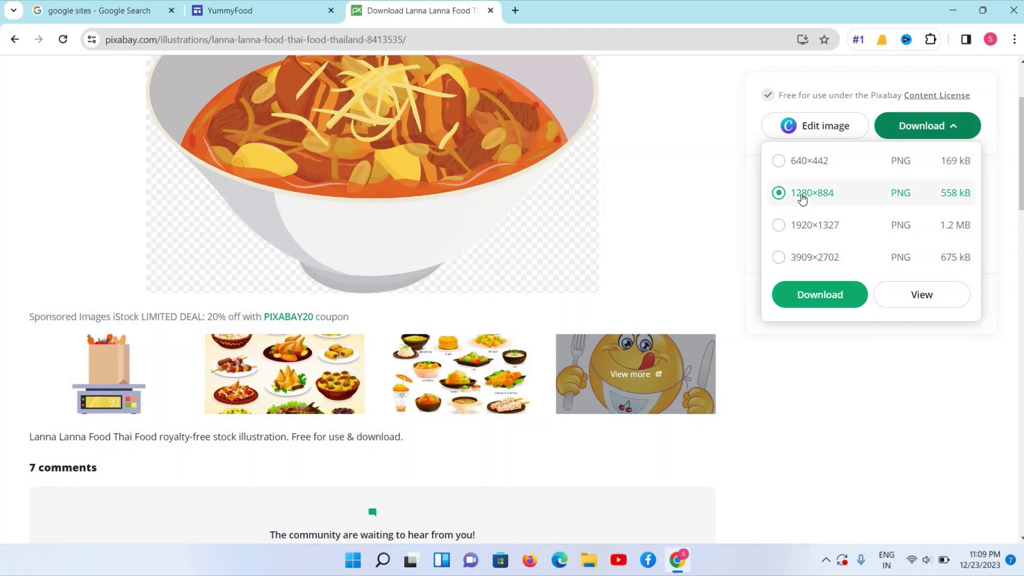
pyautogui.click(780, 163)
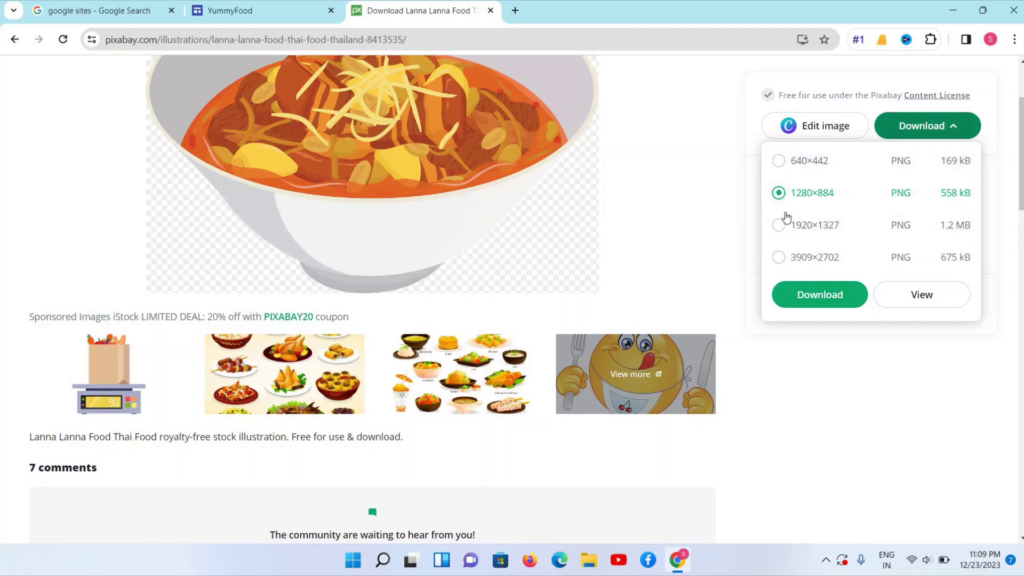
pyautogui.click(818, 300)
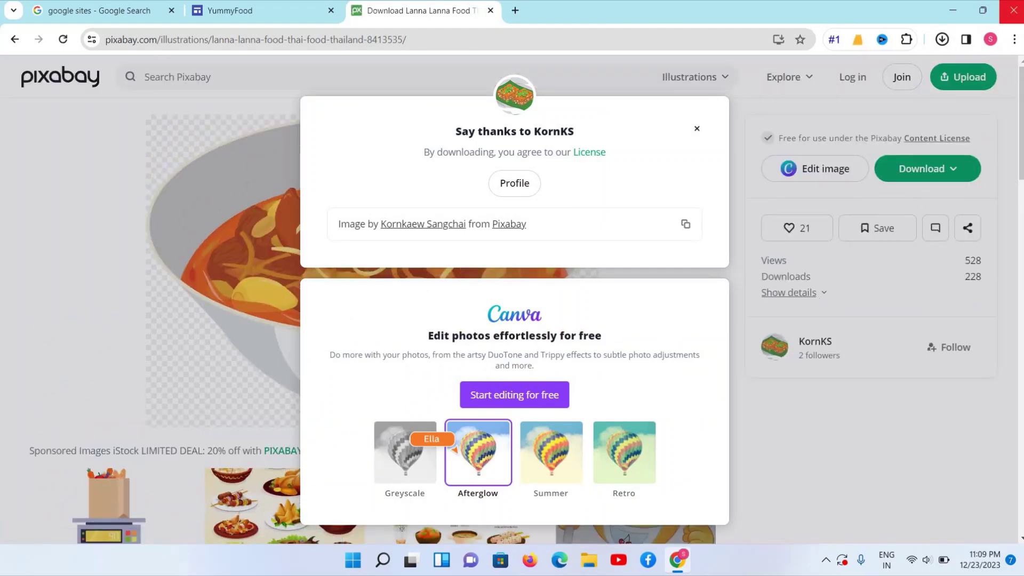
pyautogui.click(268, 18)
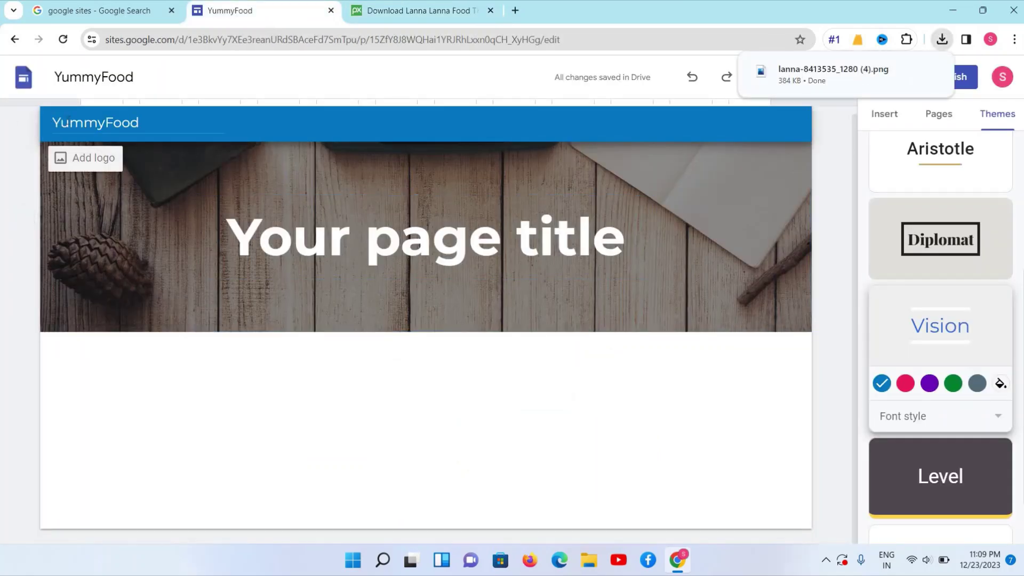
# Start adding a site logo via Brand images > Logo > Upload
pyautogui.click(65, 161)
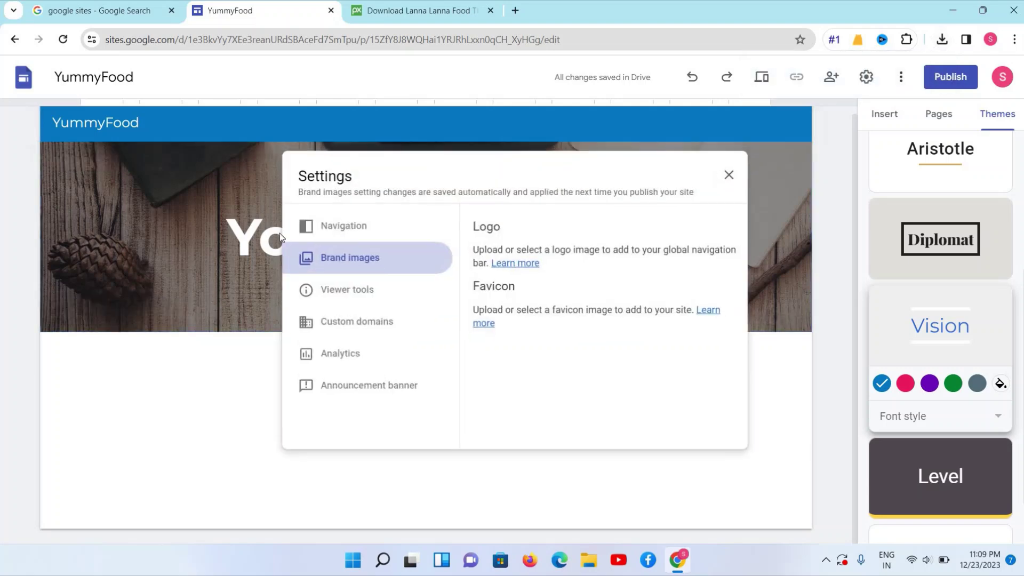
pyautogui.click(501, 295)
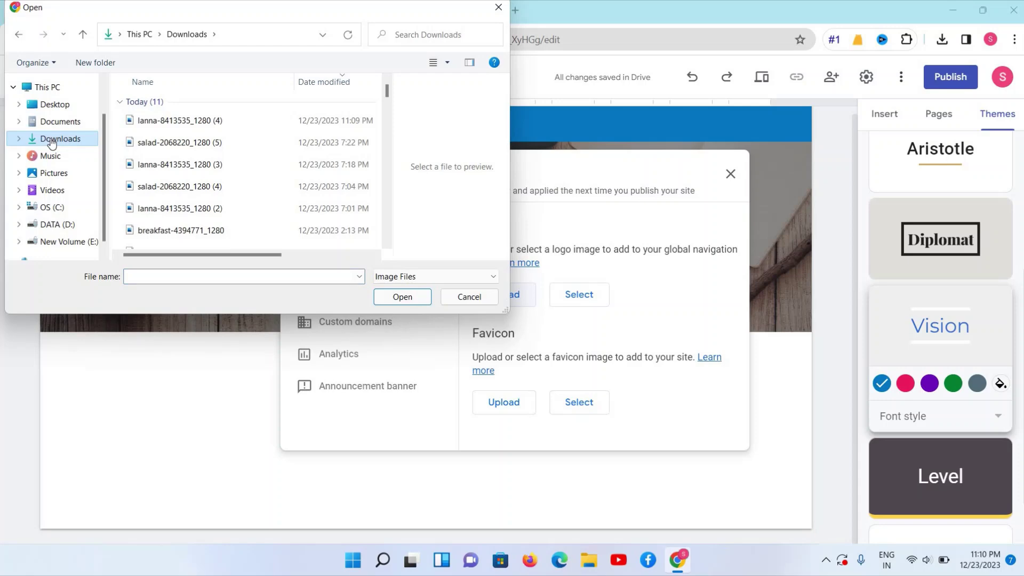
# Choose lanna-8413535_1280 (4) from the Downloads folder on D: for upload
pyautogui.click(48, 230)
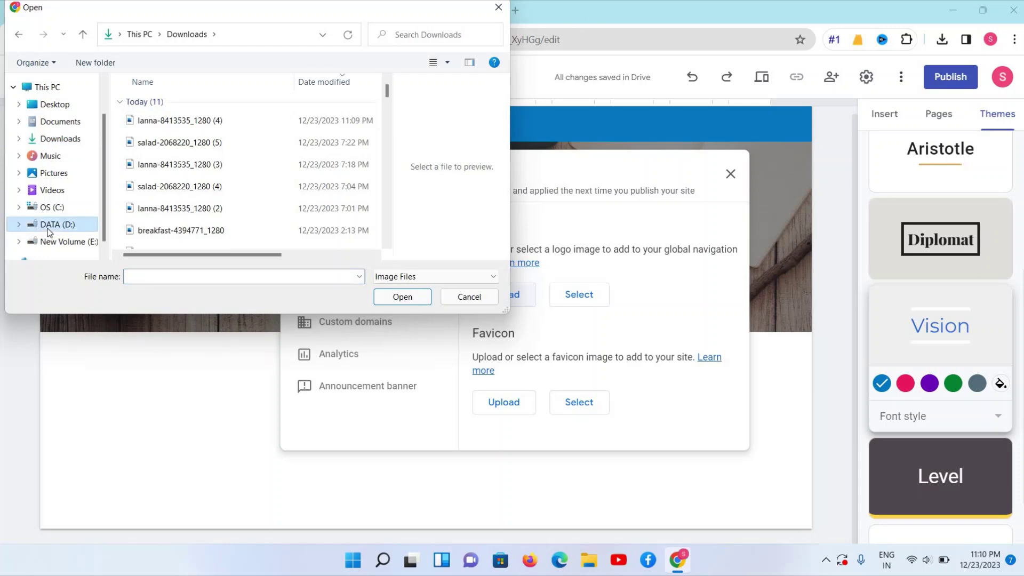
pyautogui.click(57, 142)
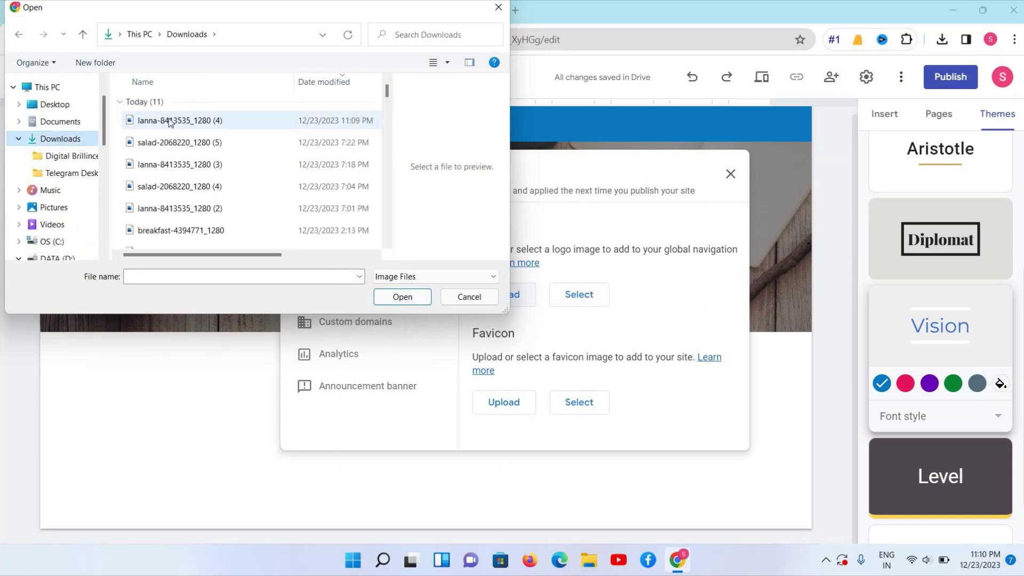
pyautogui.click(140, 122)
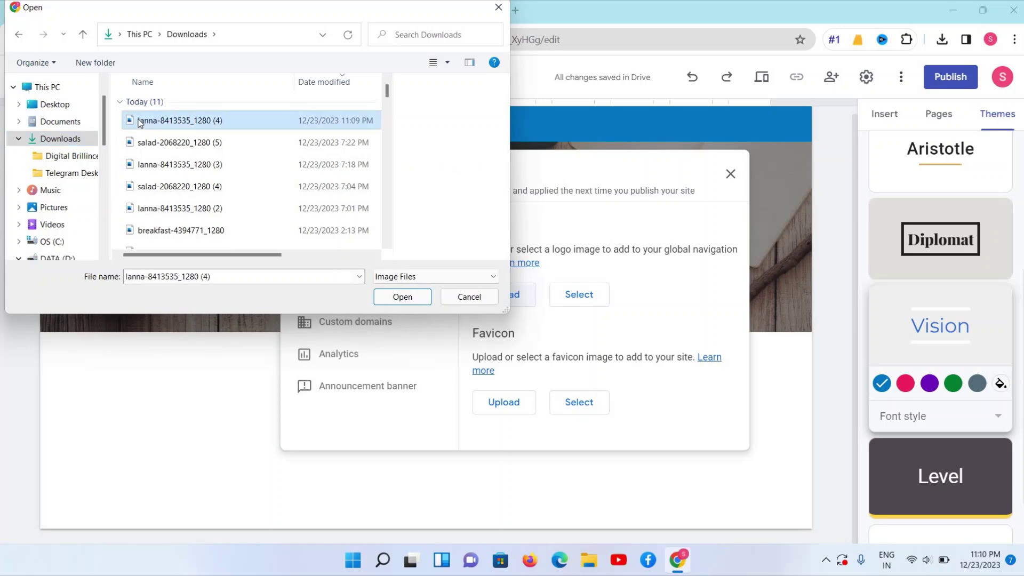
pyautogui.click(401, 302)
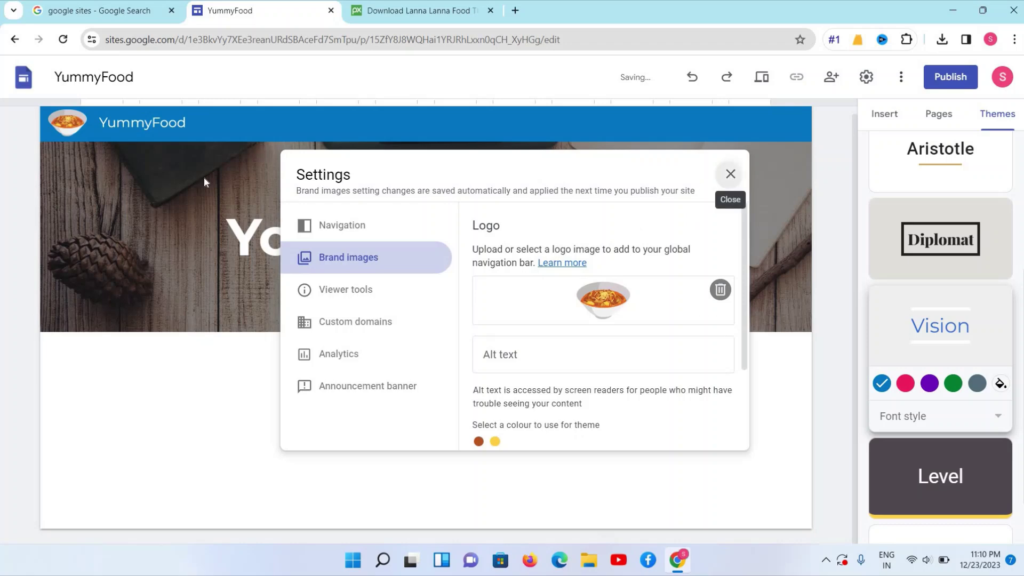
# Close Settings to reveal the soup logo beside YummyFood, then view the page list
pyautogui.click(730, 176)
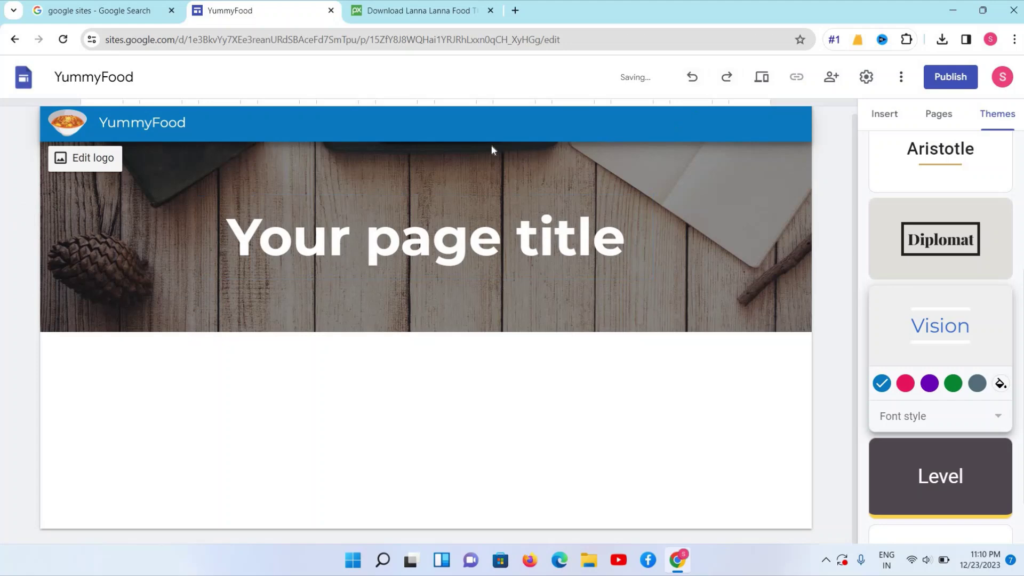
pyautogui.click(940, 117)
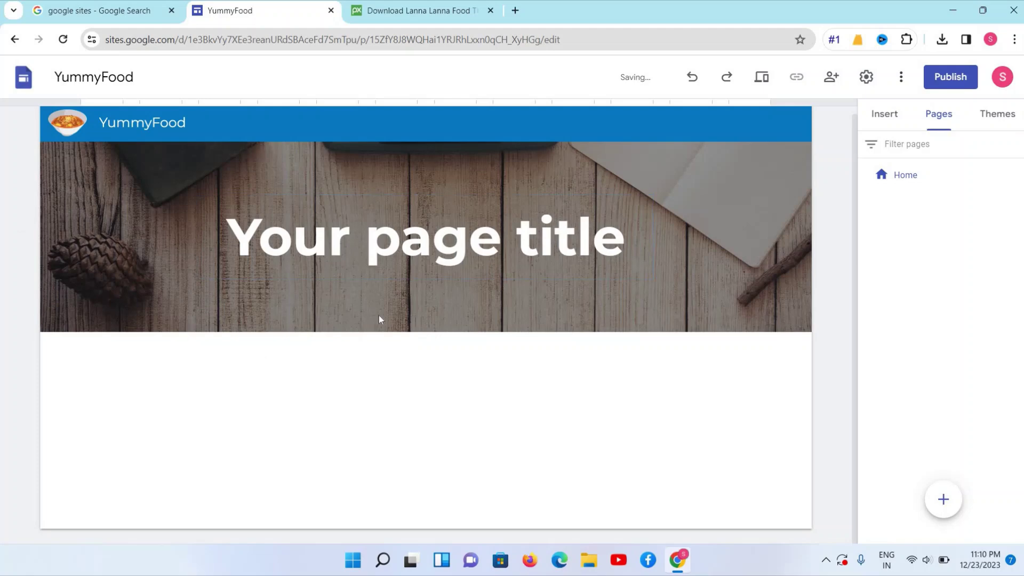
pyautogui.moveTo(322, 325)
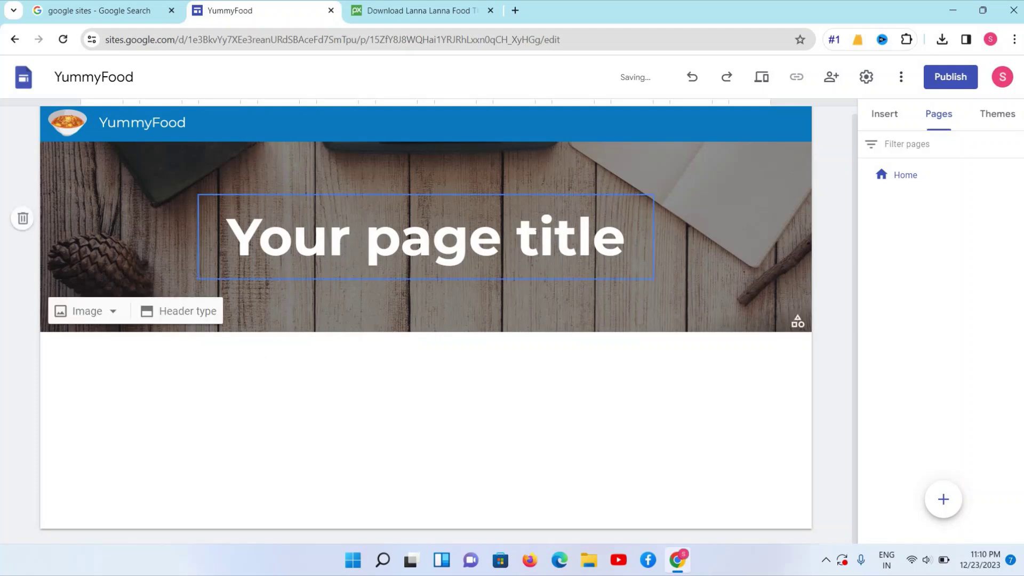
# Create About Us, Menu and Contact Us pages, then go back to Home
pyautogui.moveTo(942, 499)
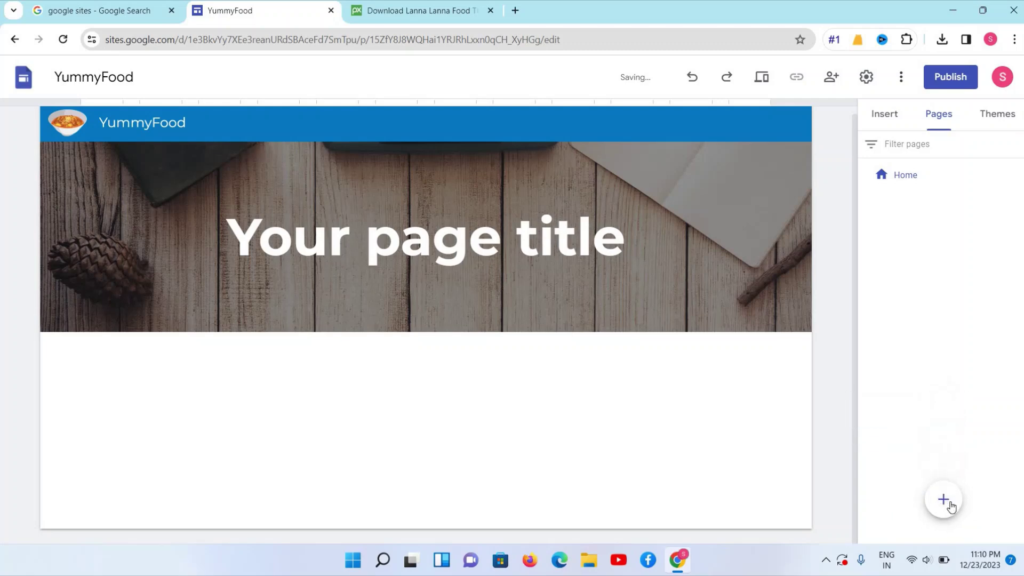
pyautogui.click(944, 498)
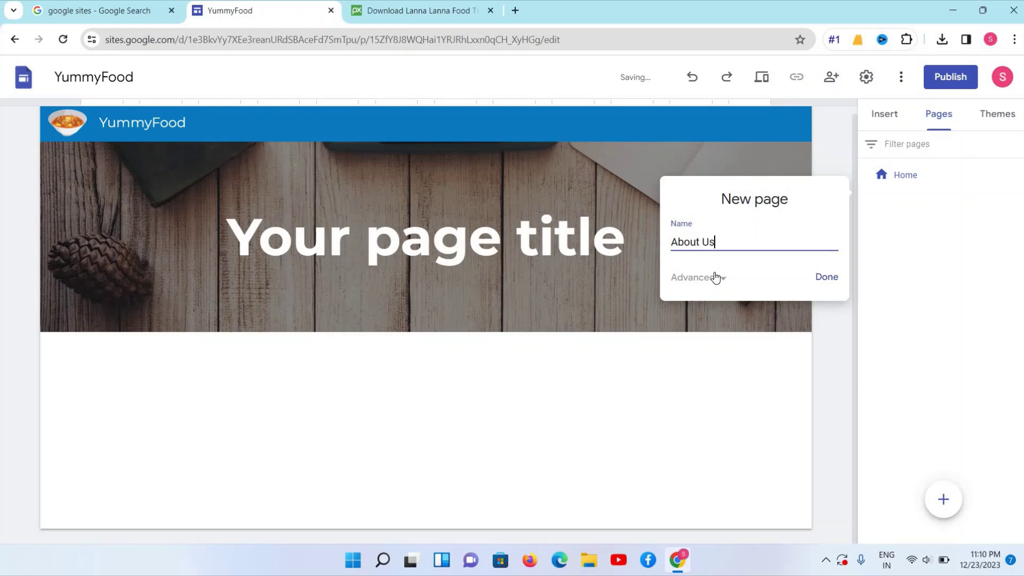
pyautogui.click(821, 280)
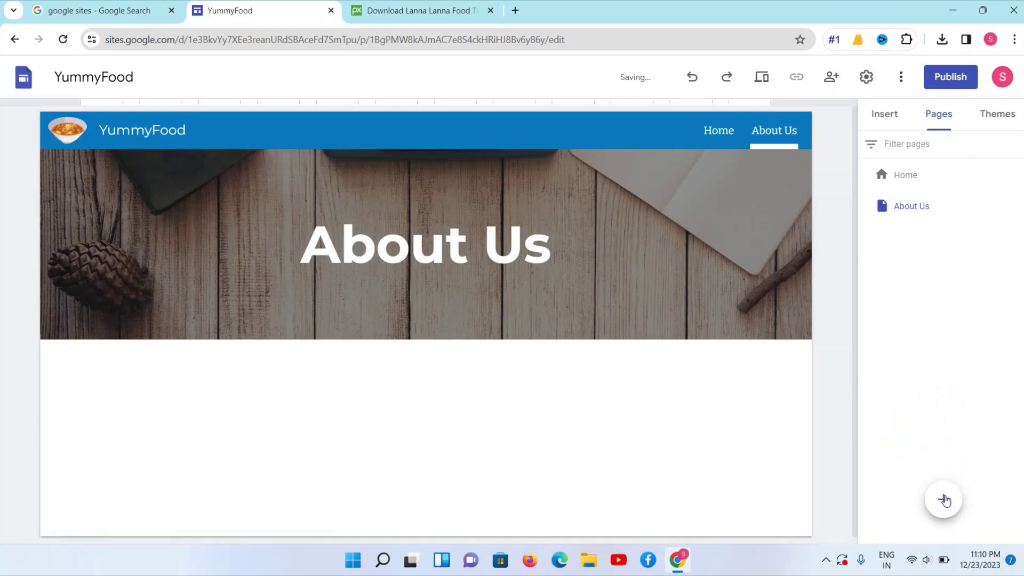
pyautogui.click(944, 502)
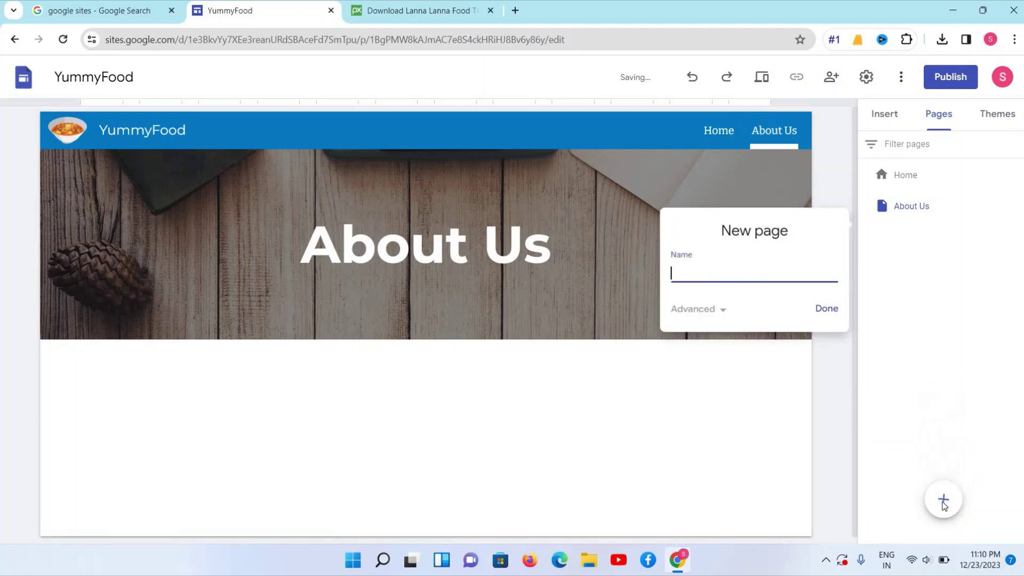
pyautogui.write('Menu')
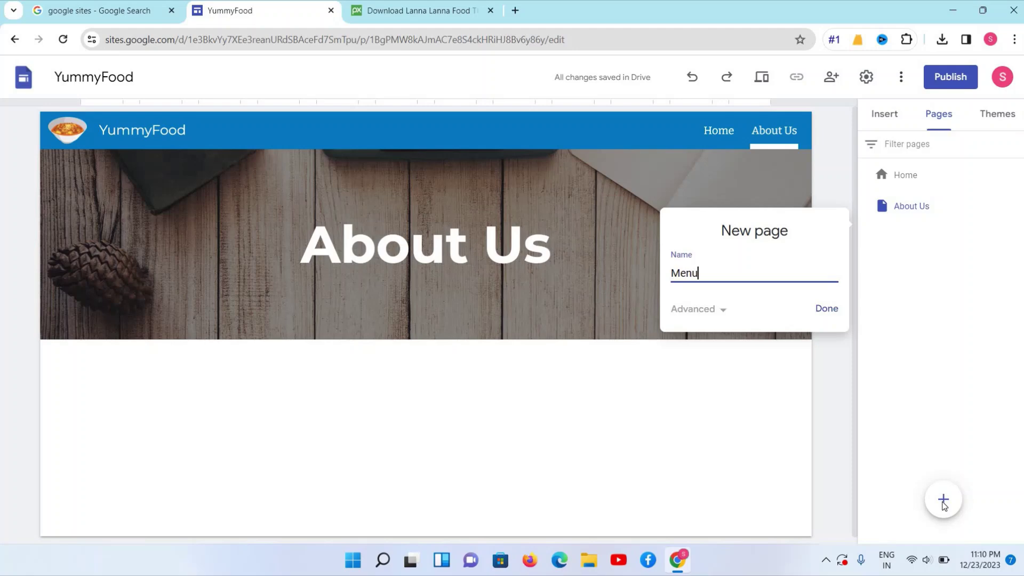
pyautogui.click(831, 313)
pyautogui.click(945, 500)
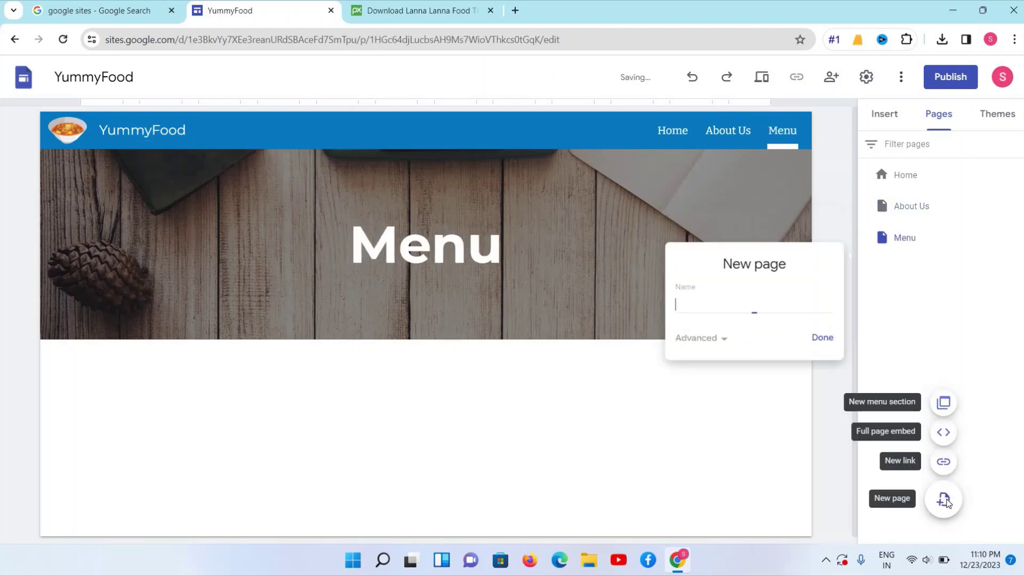
pyautogui.write('Contact')
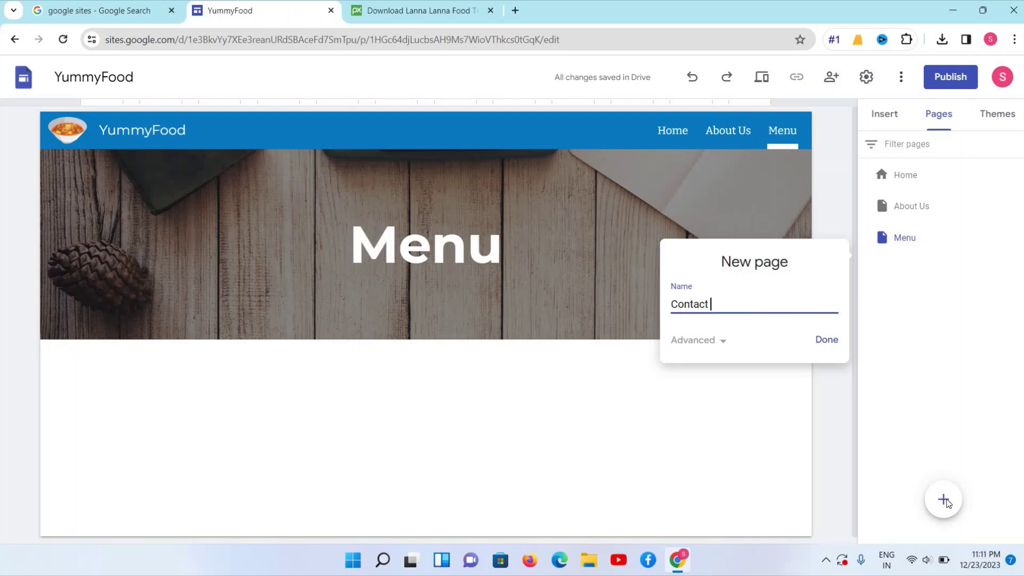
pyautogui.write(' Us')
pyautogui.click(827, 342)
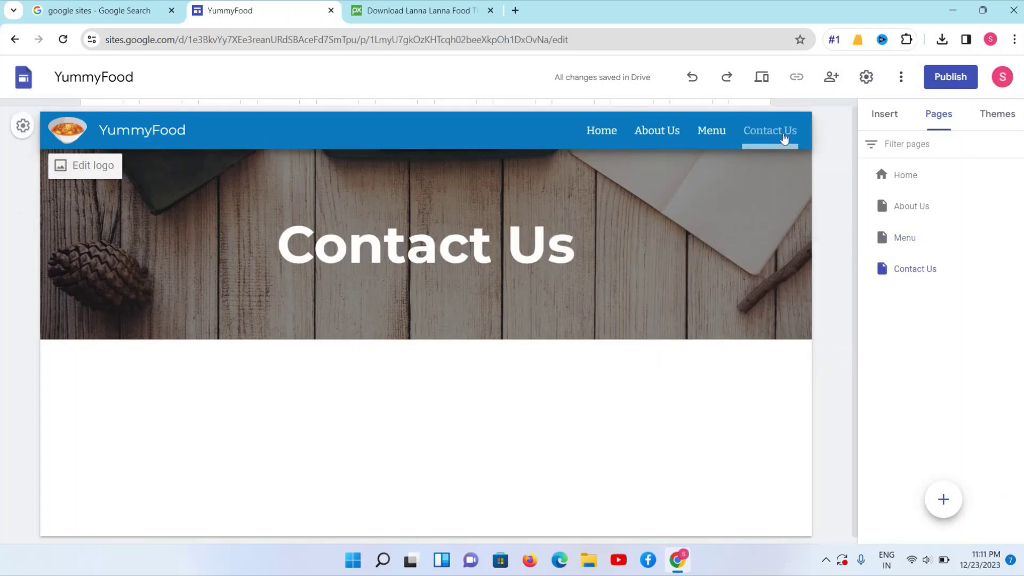
pyautogui.click(607, 136)
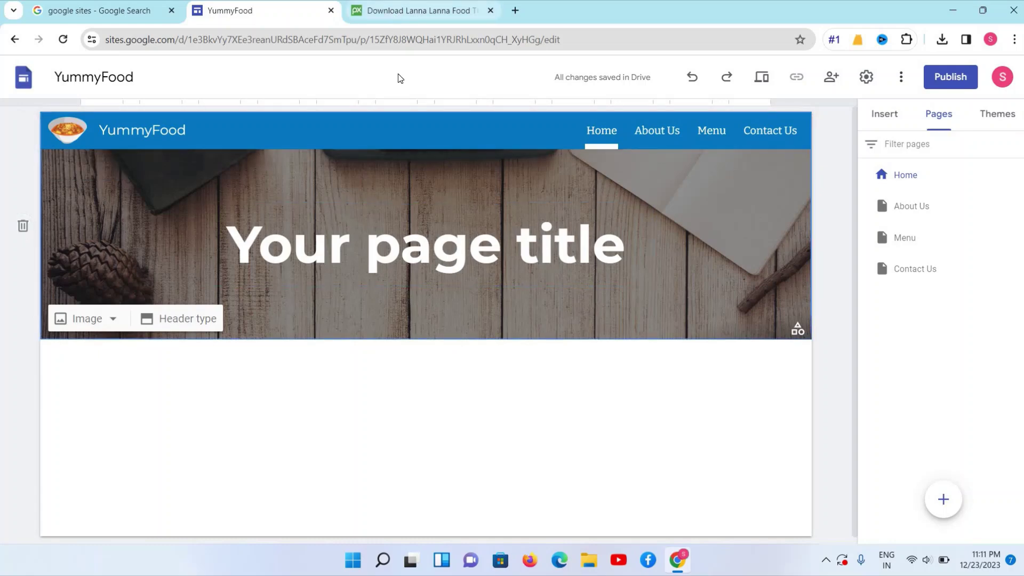
pyautogui.click(416, 11)
# Search Pixabay for 'food' and limit the results to photos
pyautogui.click(446, 96)
pyautogui.click(420, 78)
pyautogui.write('f')
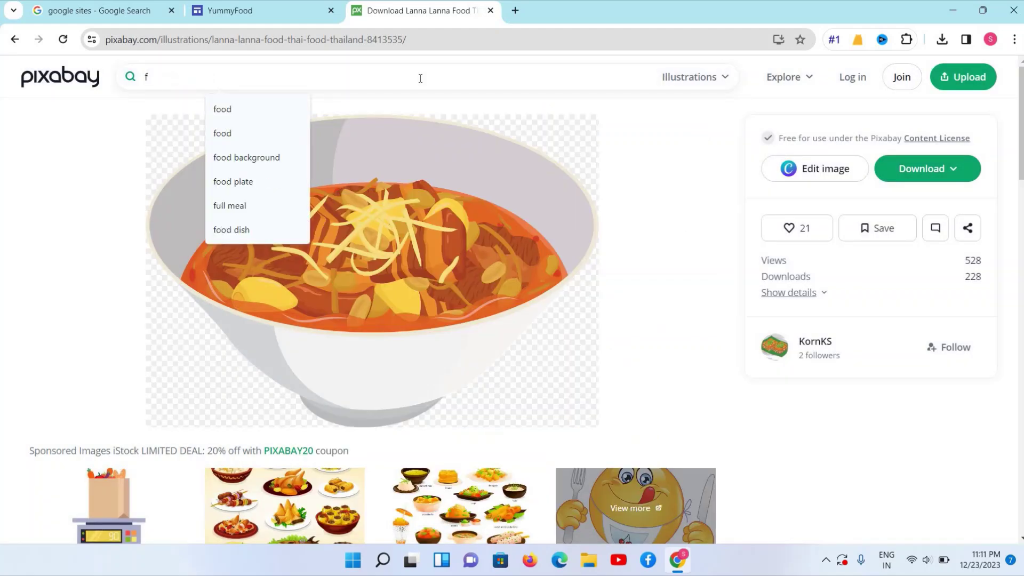
pyautogui.write('ood')
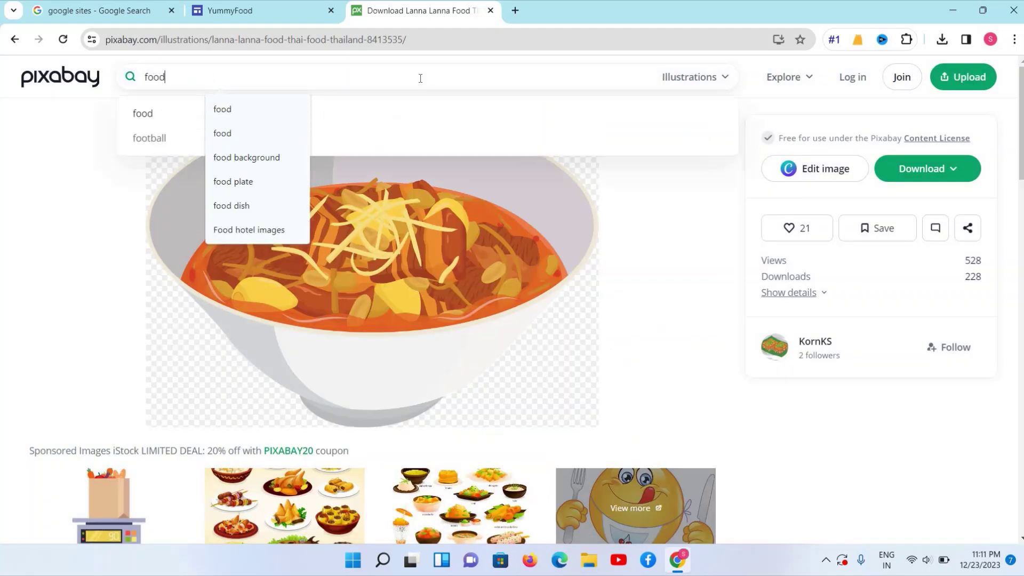
pyautogui.press('Return')
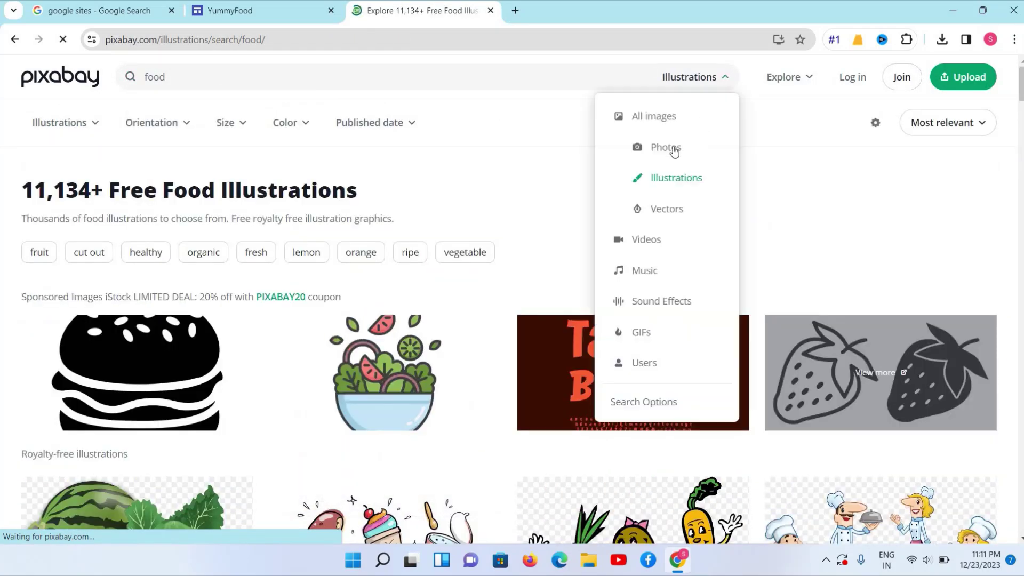
pyautogui.click(674, 150)
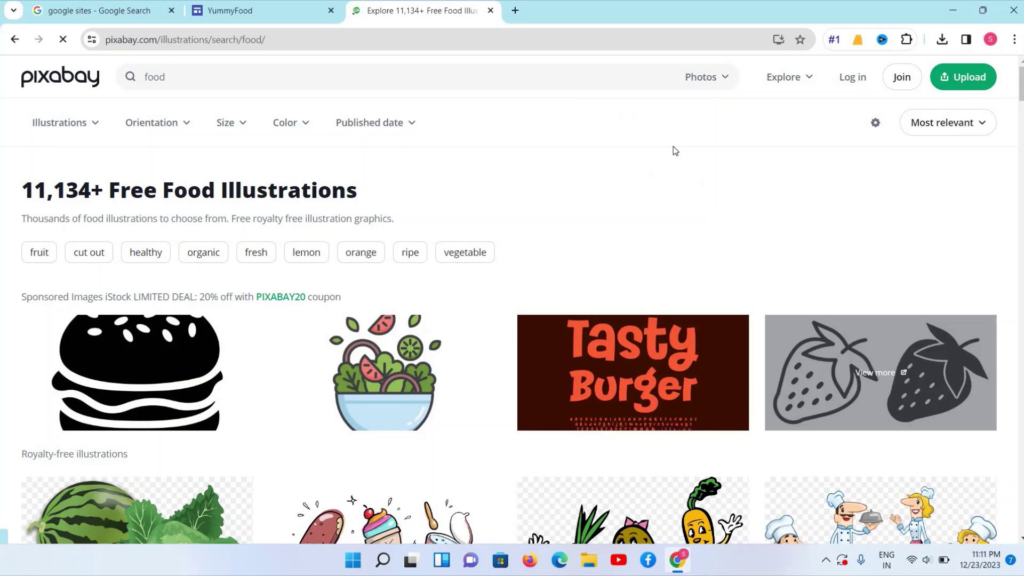
# Find the salad photo with wooden spoons on a dark wooden table in the food results and open it
pyautogui.scroll(-5, 528, 165)
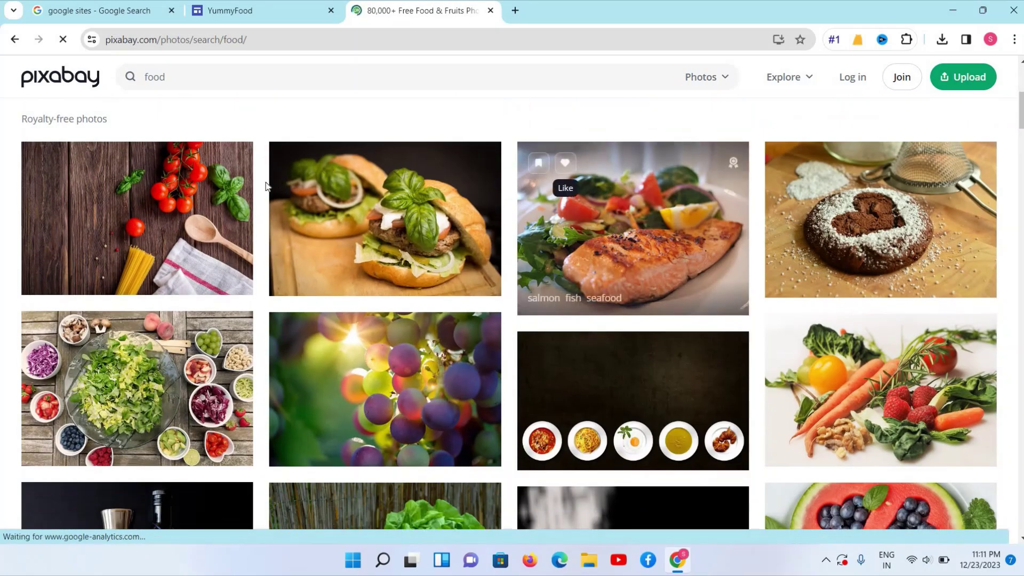
pyautogui.scroll(2, 267, 187)
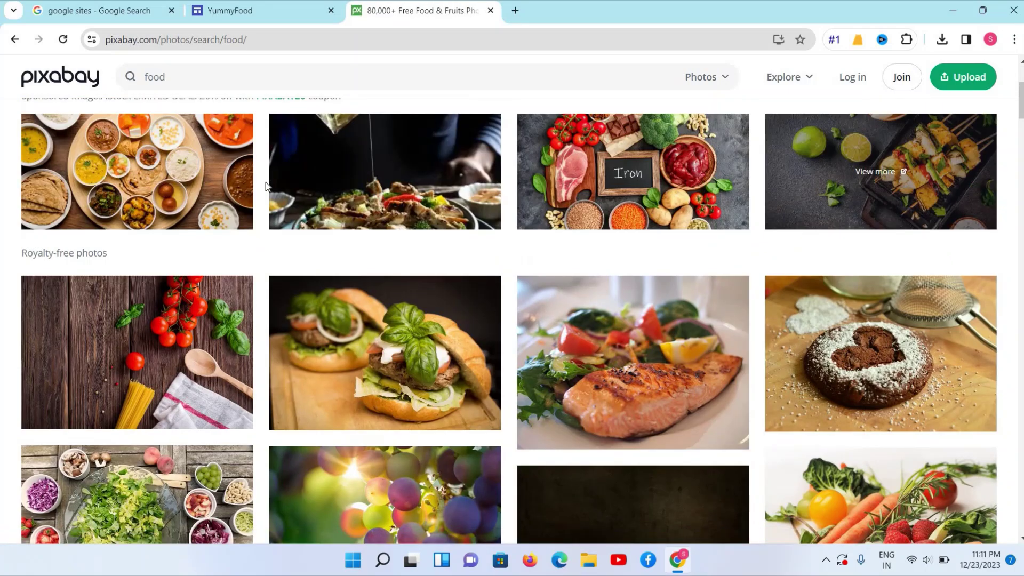
pyautogui.scroll(-5, 374, 298)
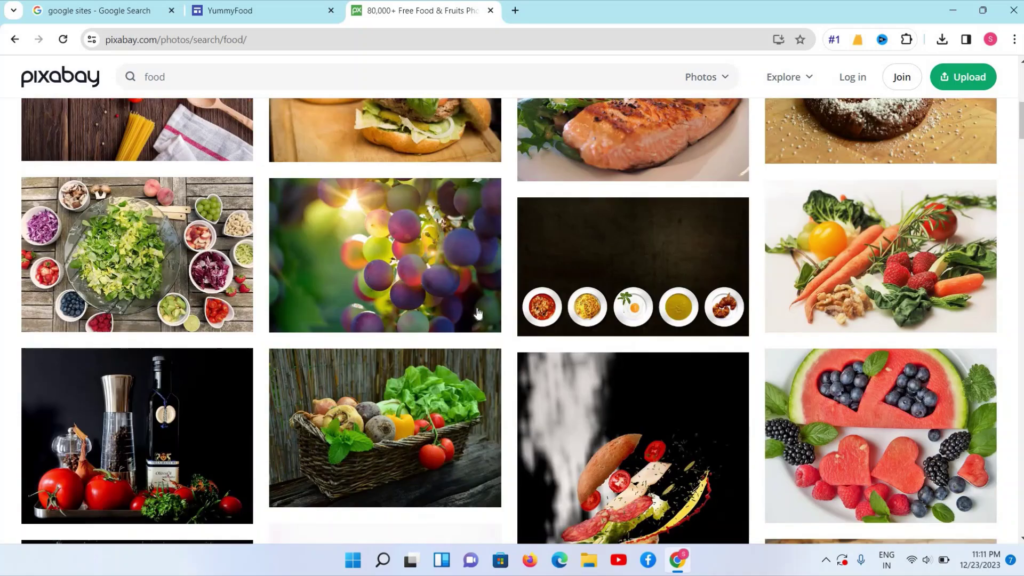
pyautogui.scroll(-4, 402, 360)
pyautogui.scroll(-5, 402, 357)
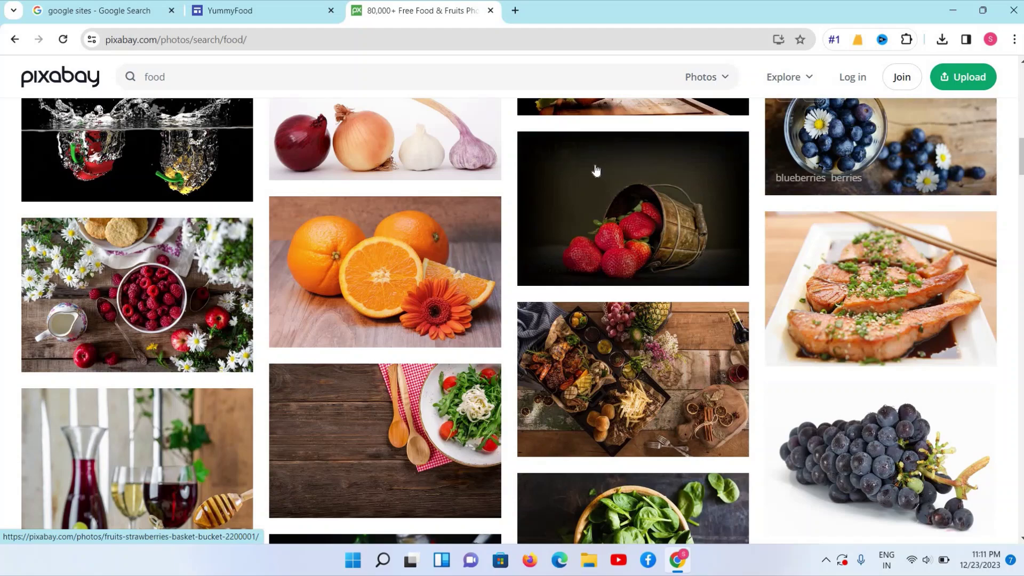
pyautogui.scroll(-4, 607, 182)
pyautogui.scroll(-1, 630, 188)
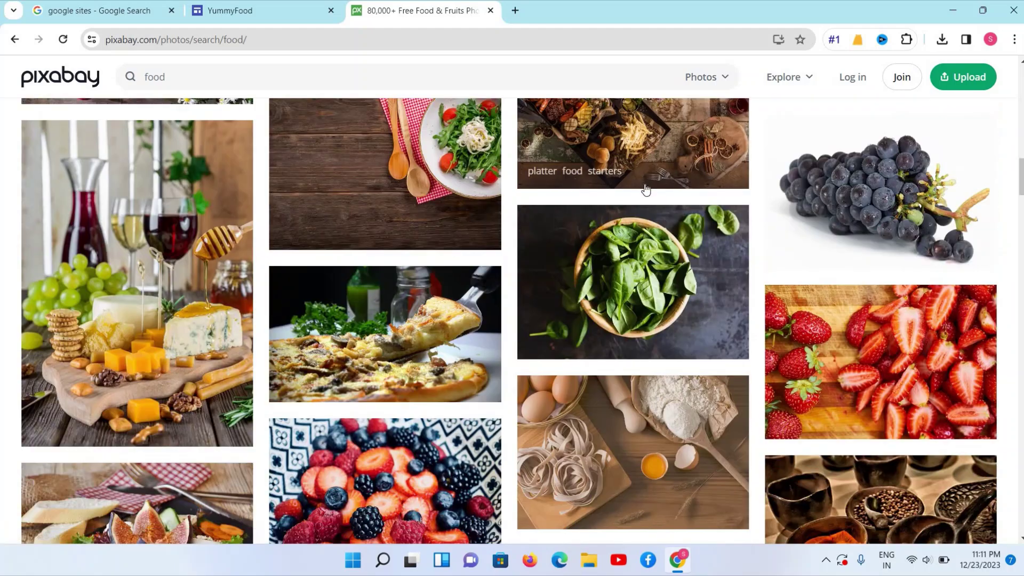
pyautogui.scroll(-1, 304, 183)
pyautogui.scroll(3, 327, 223)
pyautogui.click(328, 223)
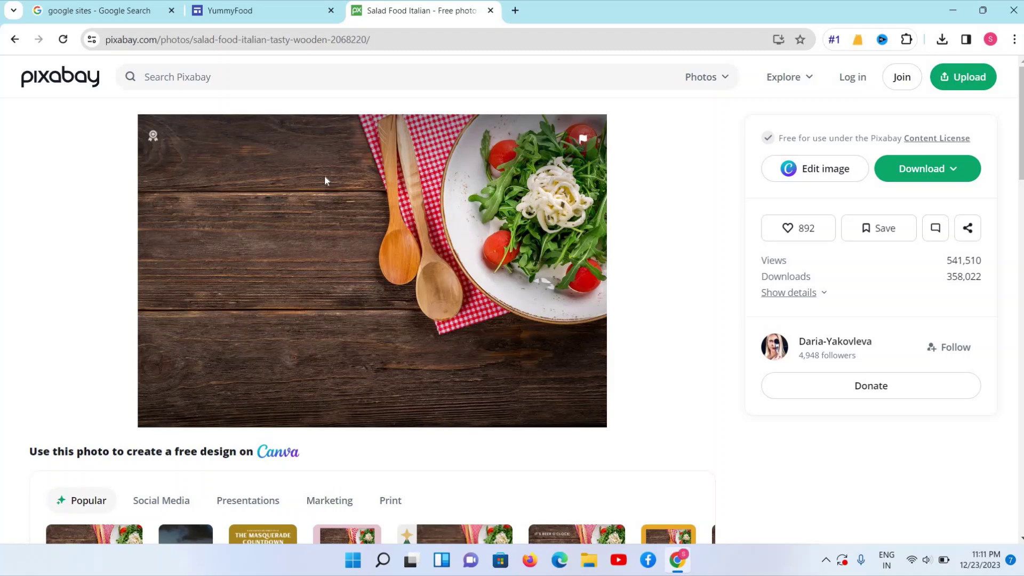
# Download the salad photo at the 1280×853 size
pyautogui.click(229, 10)
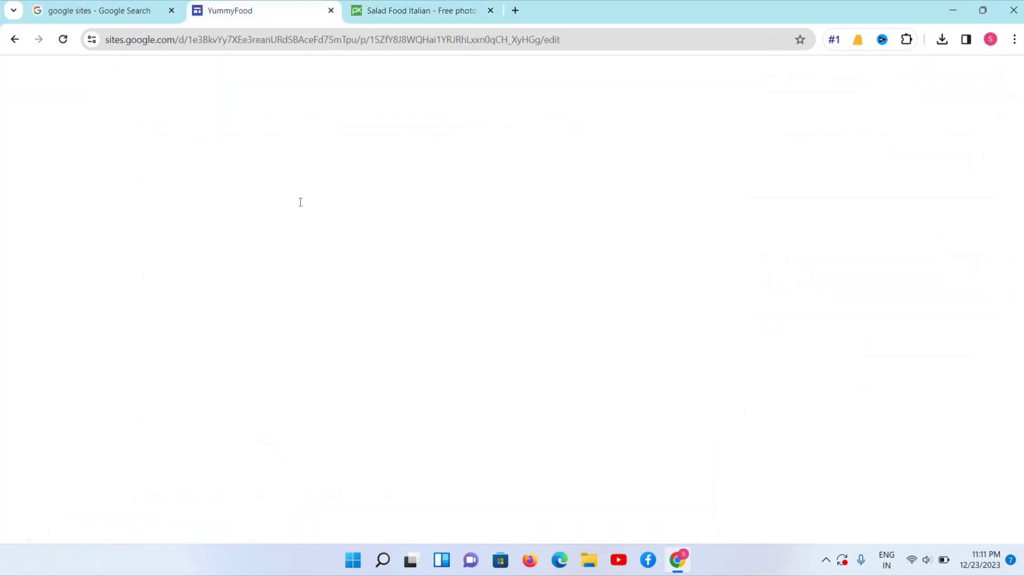
pyautogui.click(456, 11)
pyautogui.click(926, 168)
pyautogui.click(826, 340)
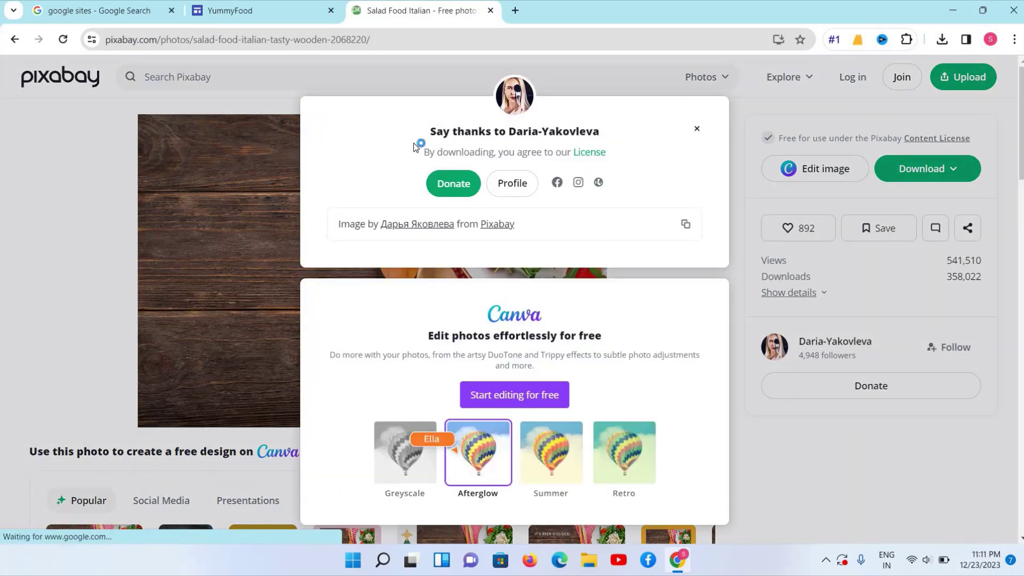
# Return to the YummyFood site editor and select the home page header
pyautogui.click(297, 33)
pyautogui.click(240, 11)
pyautogui.click(160, 168)
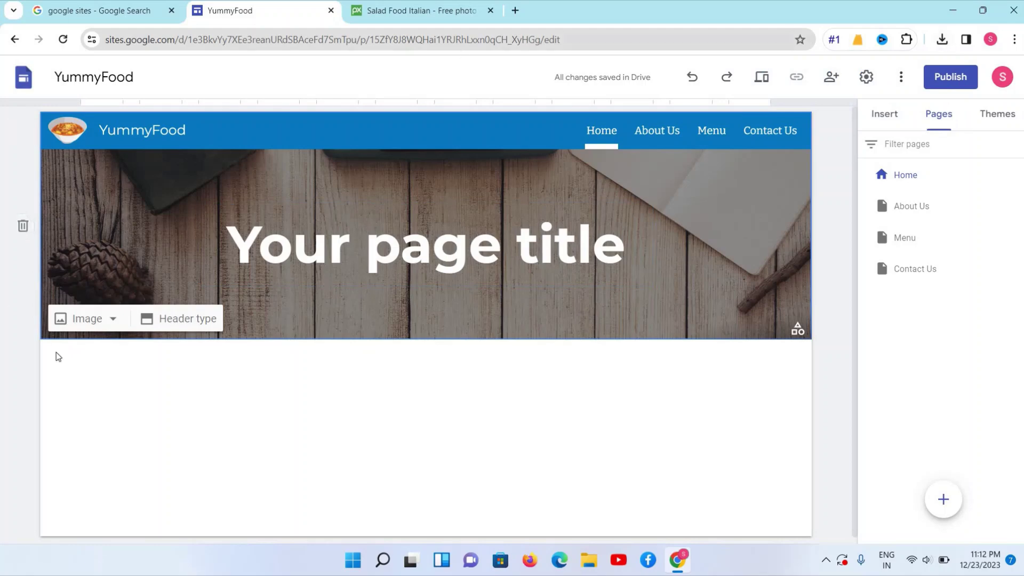
# Upload the downloaded salad photo as the header background image
pyautogui.click(112, 325)
pyautogui.click(98, 363)
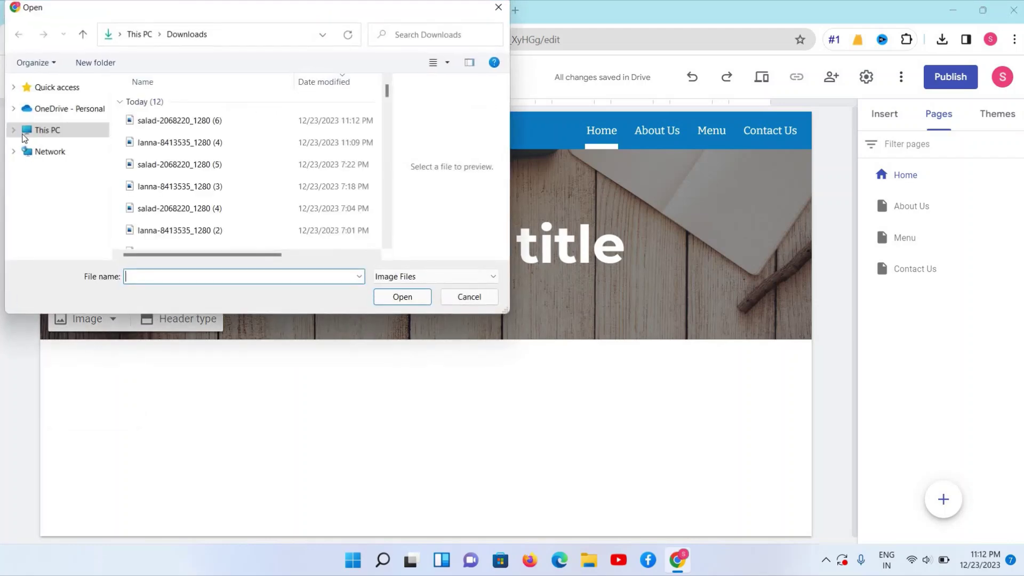
pyautogui.click(136, 121)
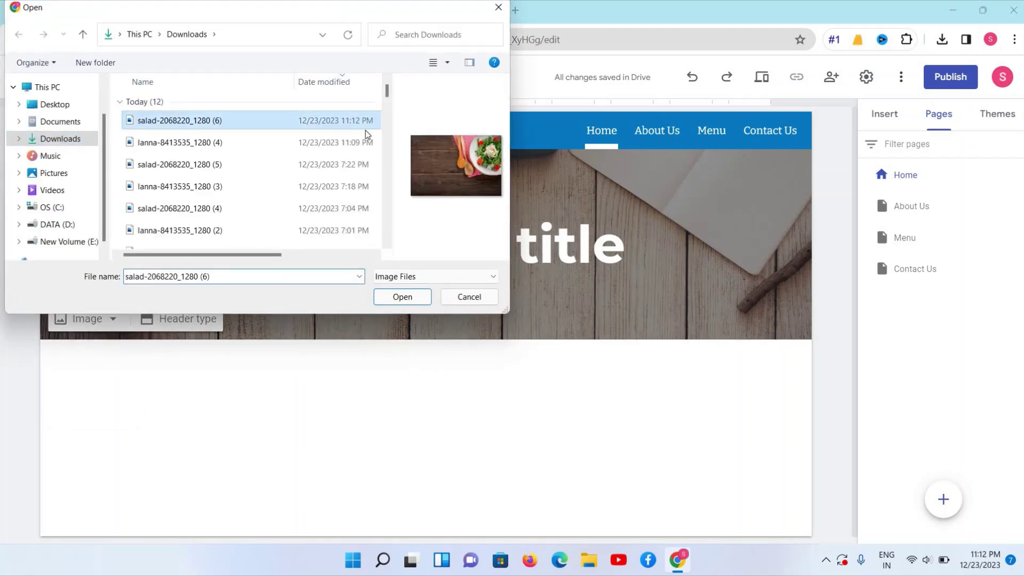
pyautogui.click(403, 297)
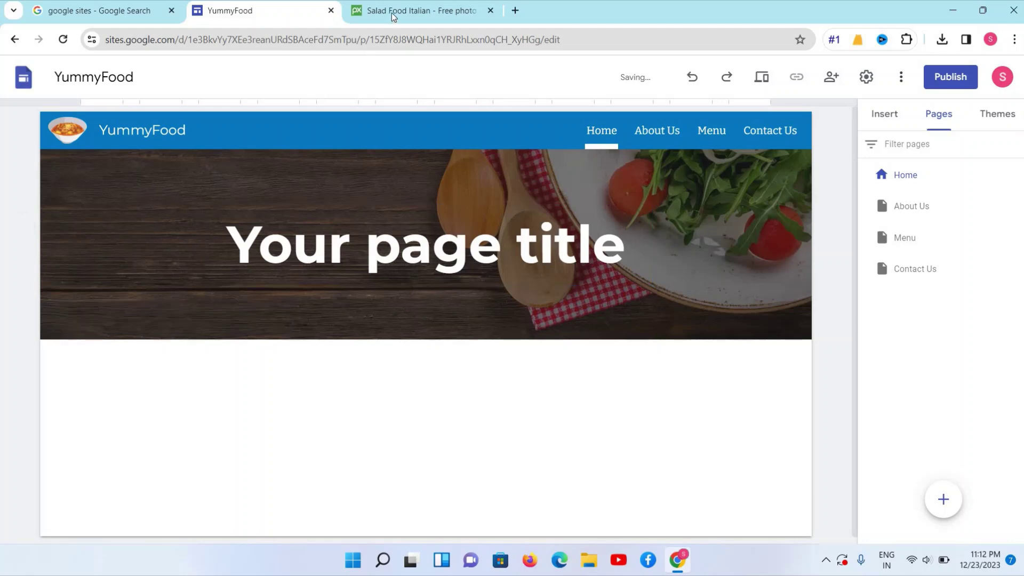
# Remove the readability darkening from the header image, then open a new browser tab
pyautogui.click(411, 10)
pyautogui.click(698, 129)
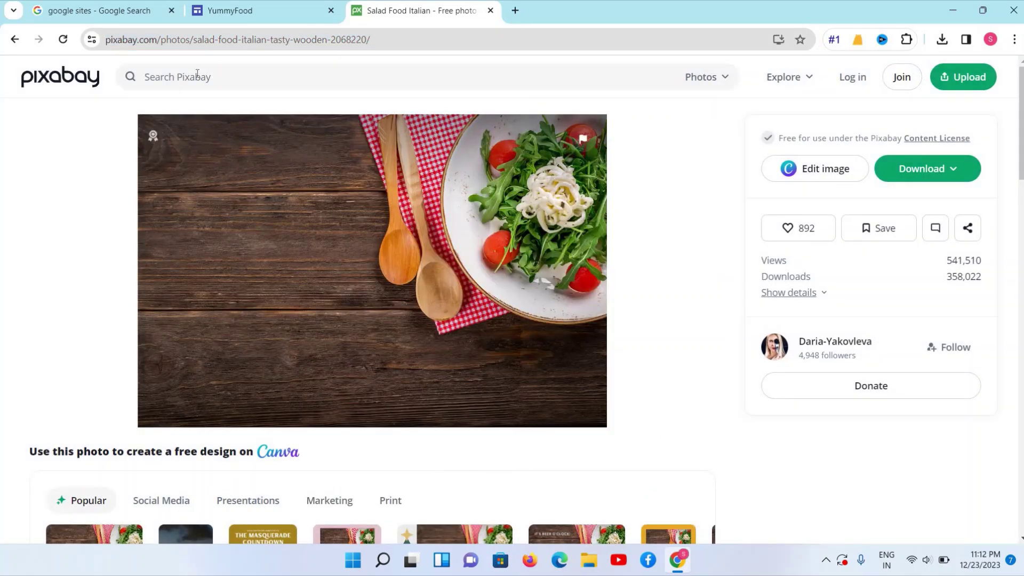
pyautogui.click(231, 11)
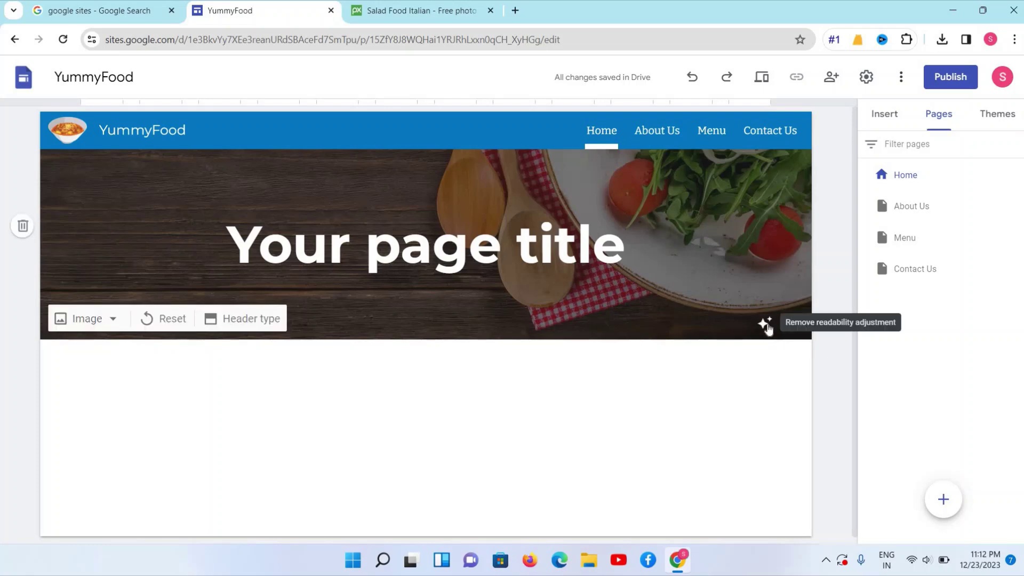
pyautogui.click(766, 325)
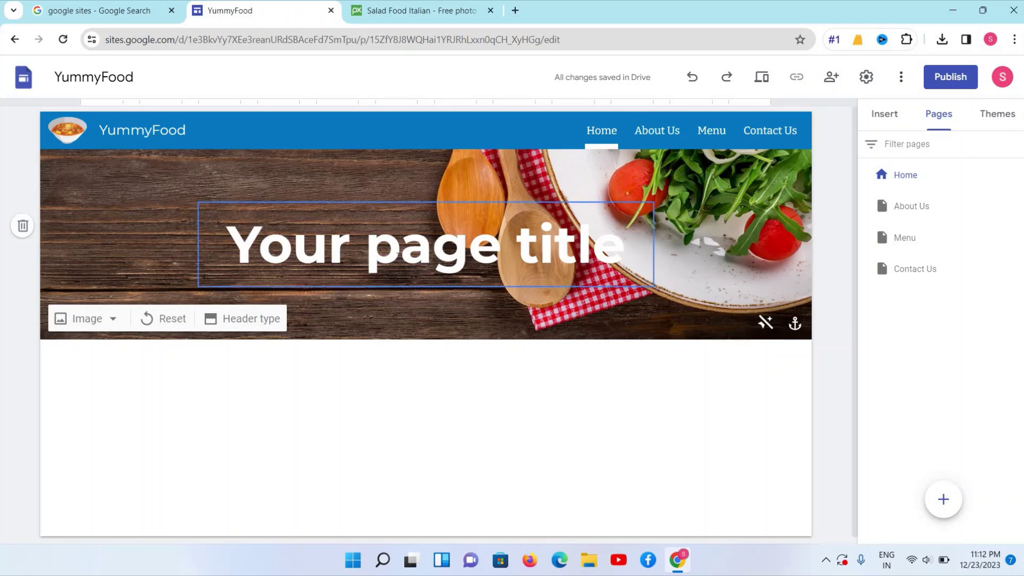
pyautogui.tripleClick(515, 245)
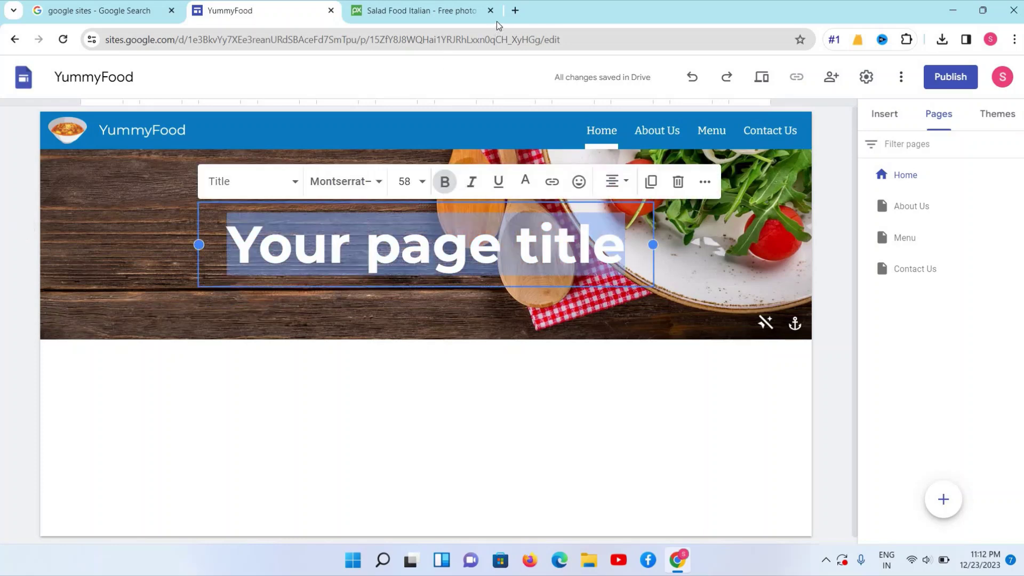
pyautogui.hotkey('ctrl', 't')
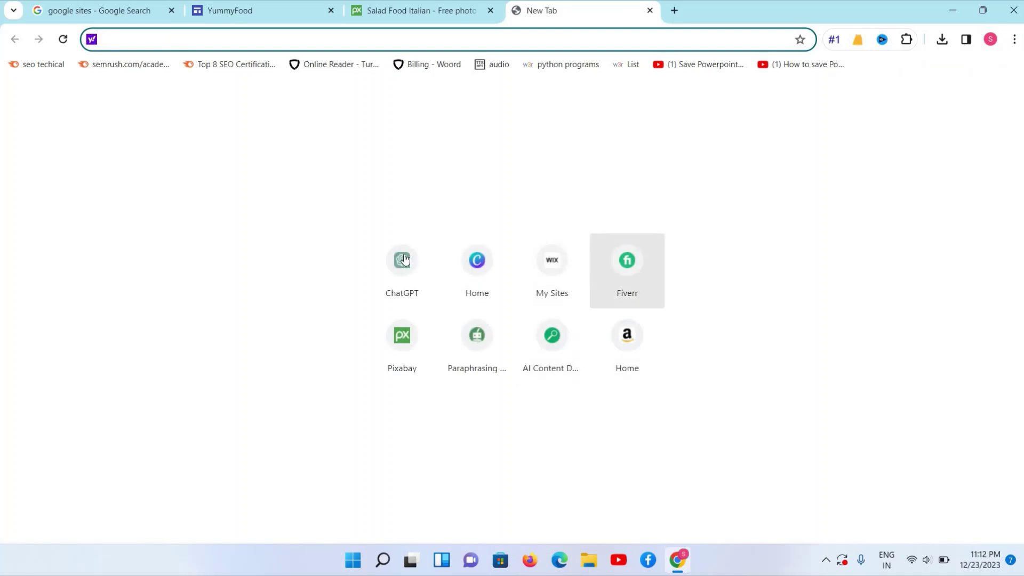
# Ask ChatGPT for 10 ideas for a hotel website tagline
pyautogui.click(403, 259)
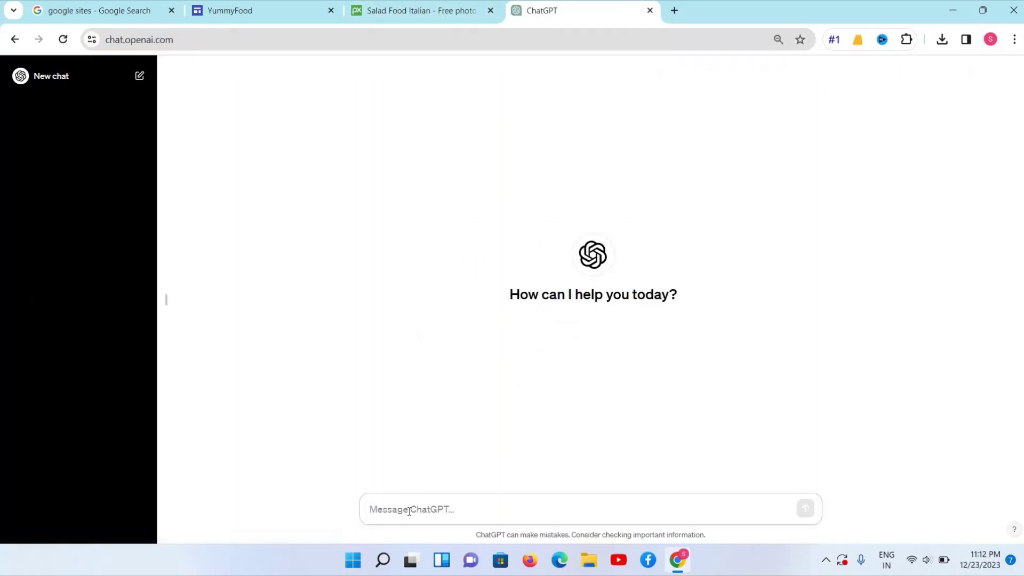
pyautogui.write('please')
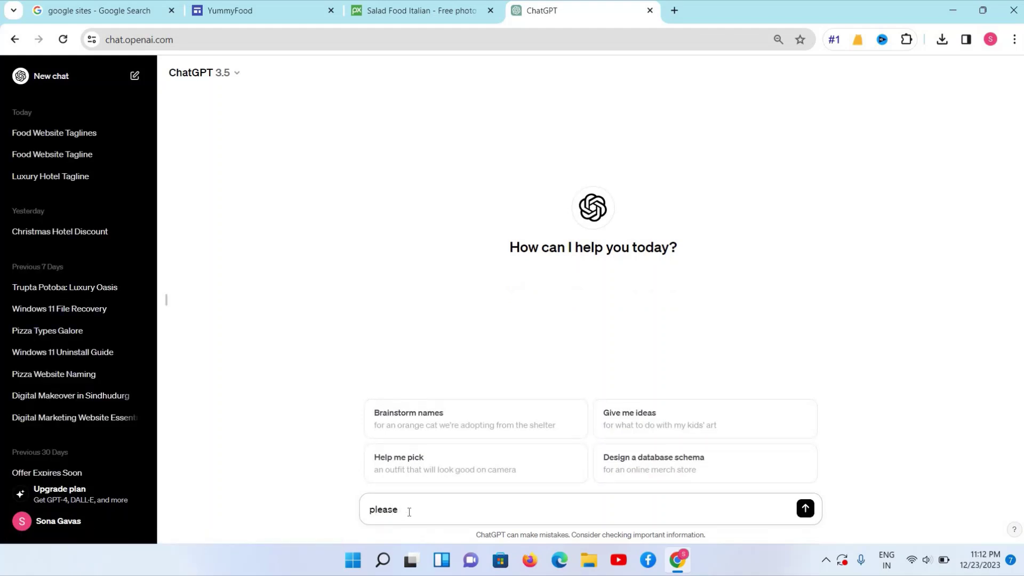
pyautogui.write('0 ideas for hotel website taglin')
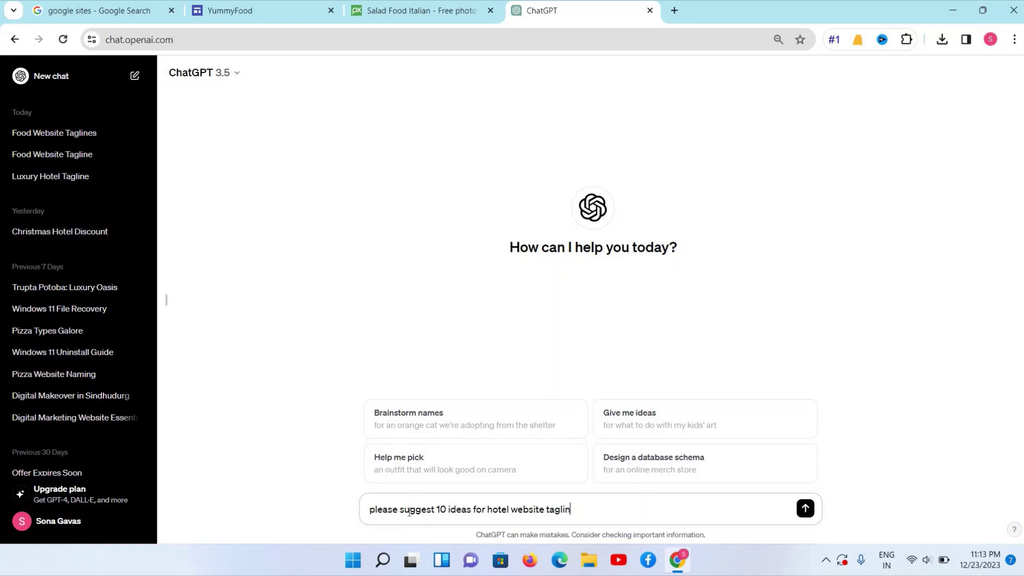
pyautogui.write('e')
pyautogui.press('Return')
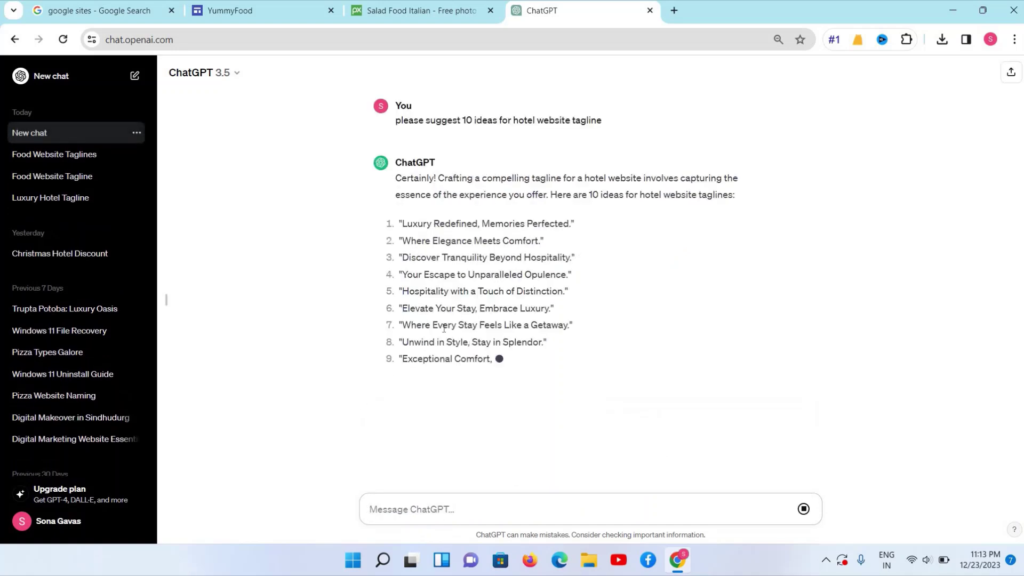
# Open Notepad from Windows Search and move it off the ChatGPT replies
pyautogui.click(378, 570)
pyautogui.write('n')
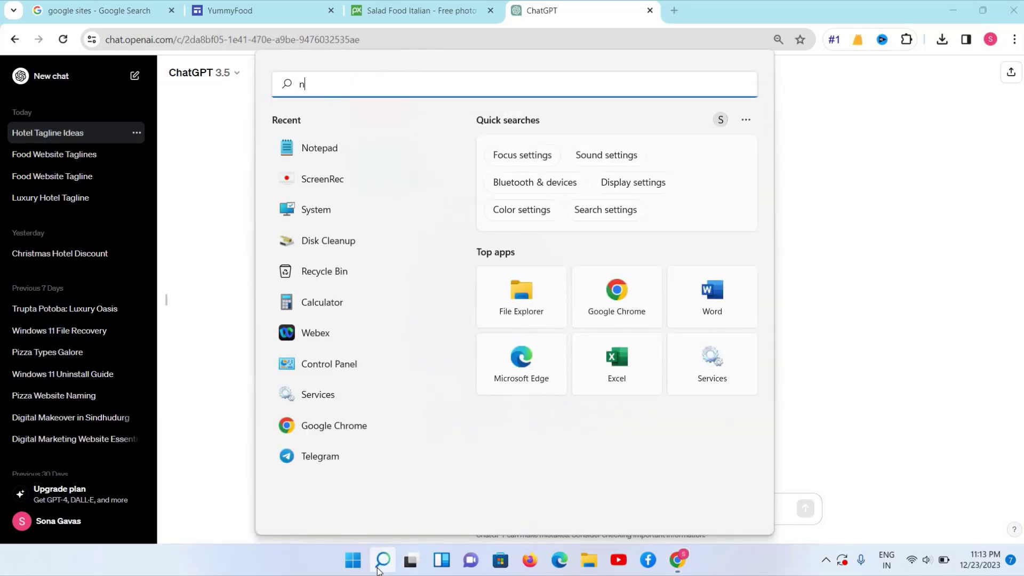
pyautogui.write('ote')
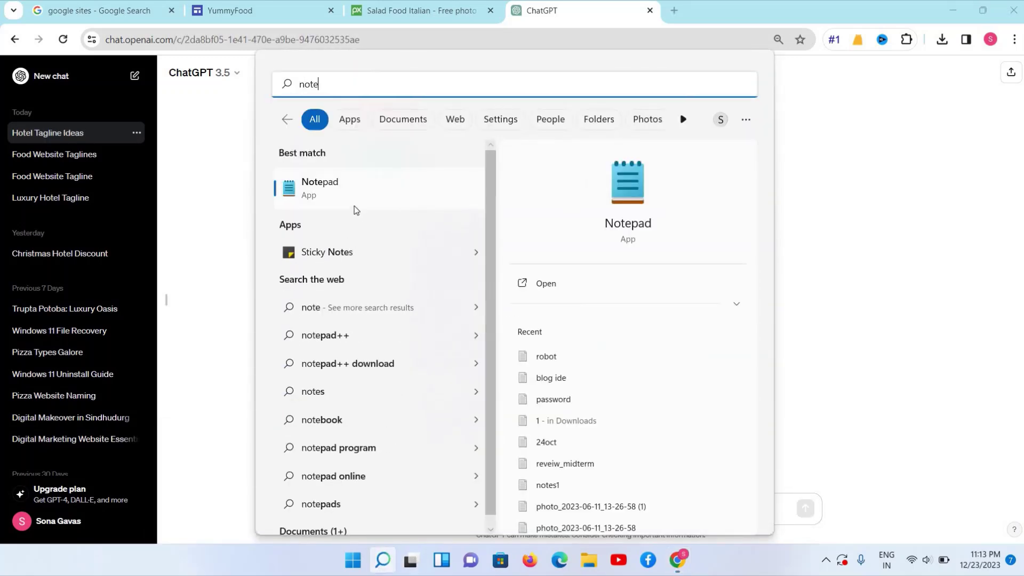
pyautogui.click(354, 206)
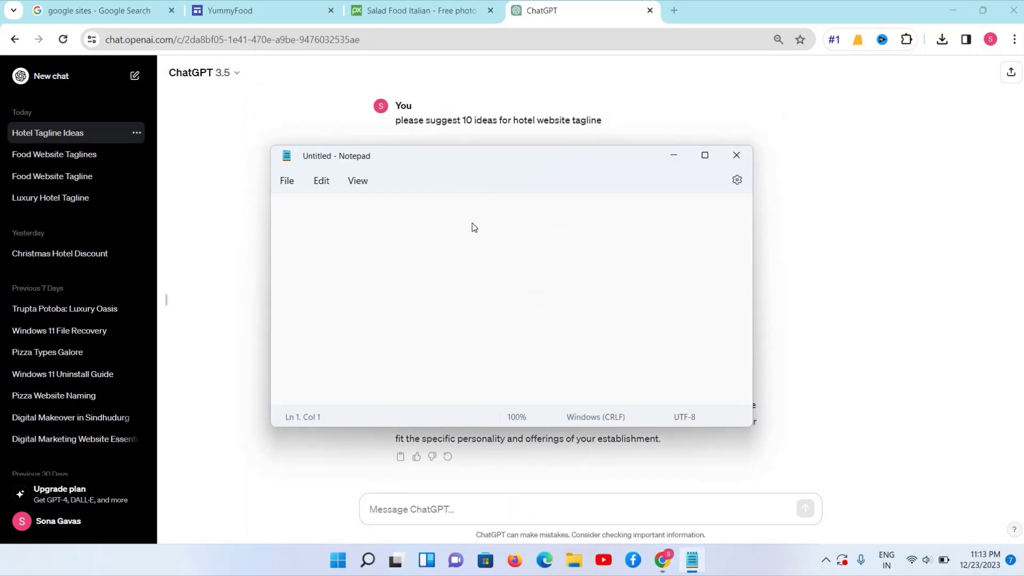
pyautogui.moveTo(437, 190); pyautogui.dragTo(537, 452)
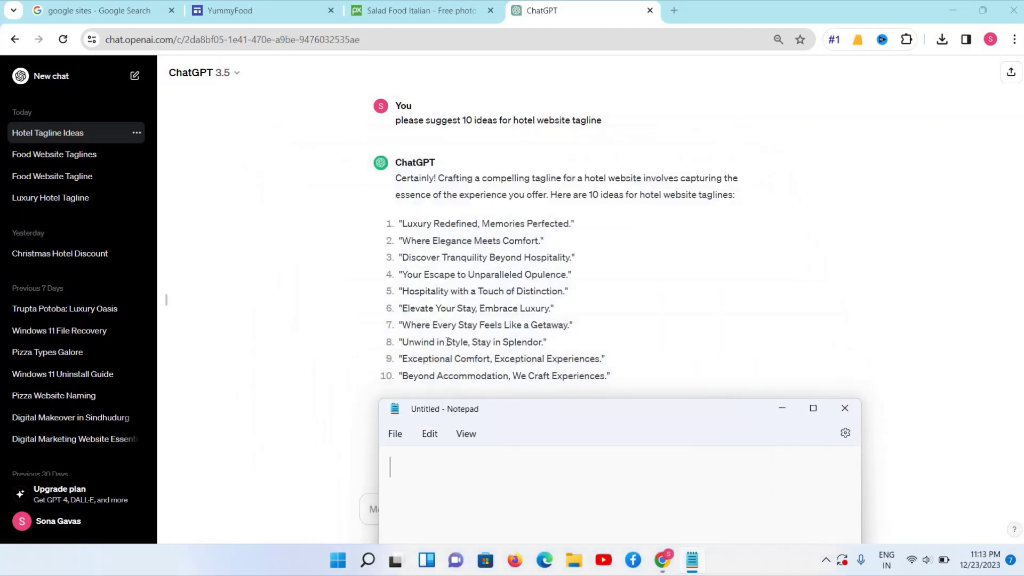
# Paste tagline 6 'Elevate Your Stay, Embrace Luxury' into Notepad, remove the quote, and cut it
pyautogui.tripleClick(418, 307)
pyautogui.rightClick(426, 316)
pyautogui.click(435, 321)
pyautogui.click(693, 559)
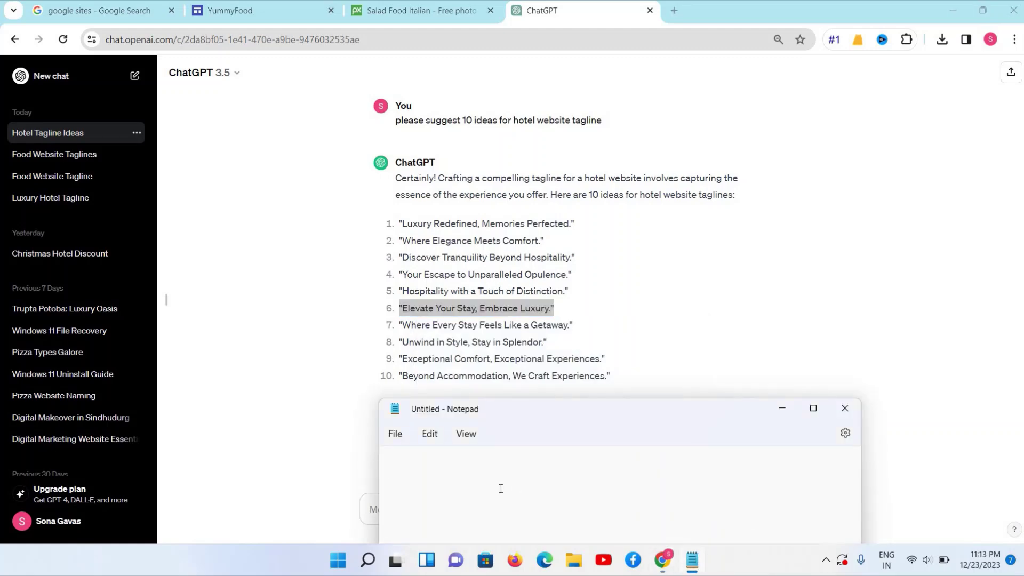
pyautogui.hotkey('ctrl', 'v')
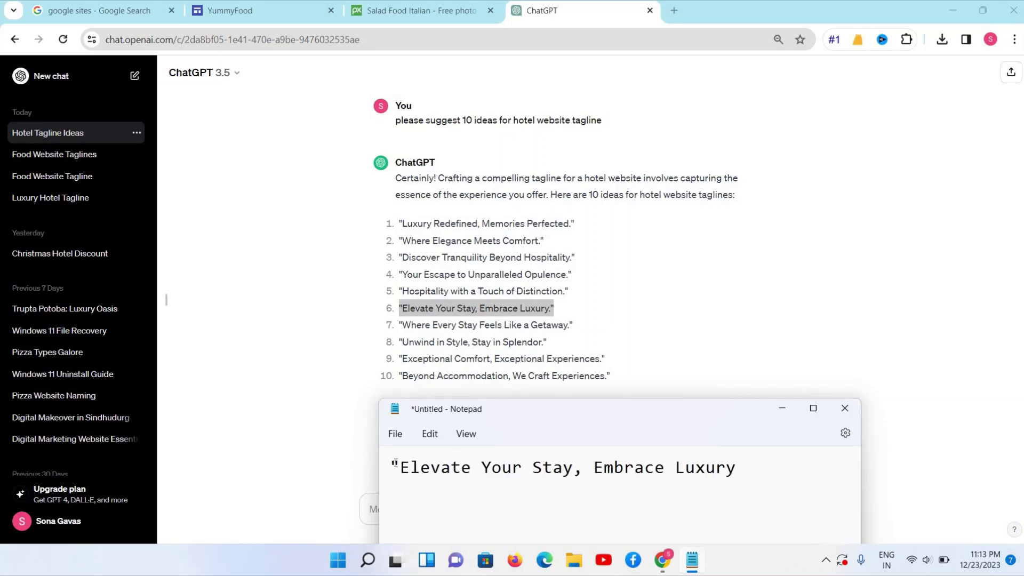
pyautogui.press('BackSpace')
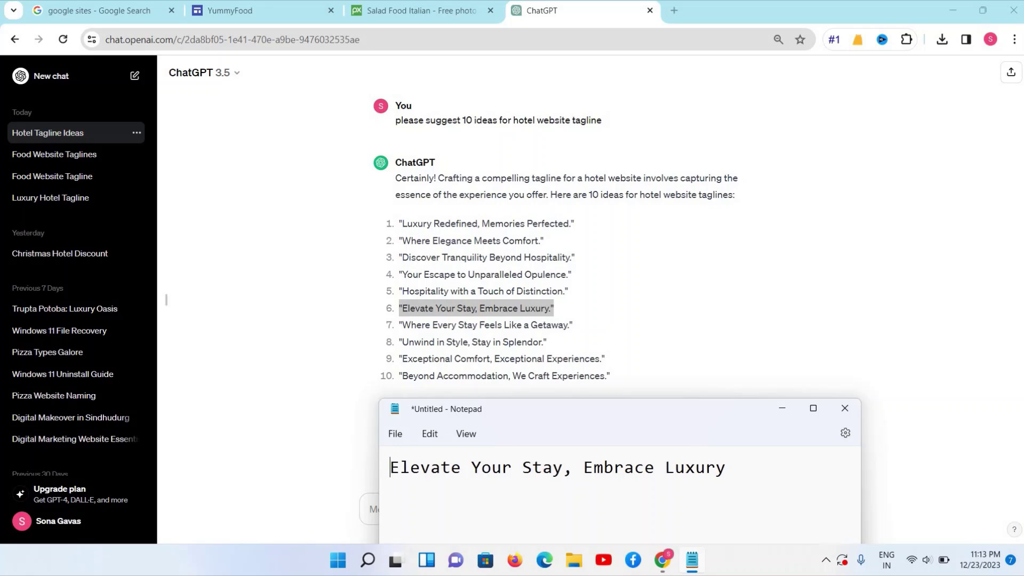
pyautogui.hotkey('ctrl', 'a')
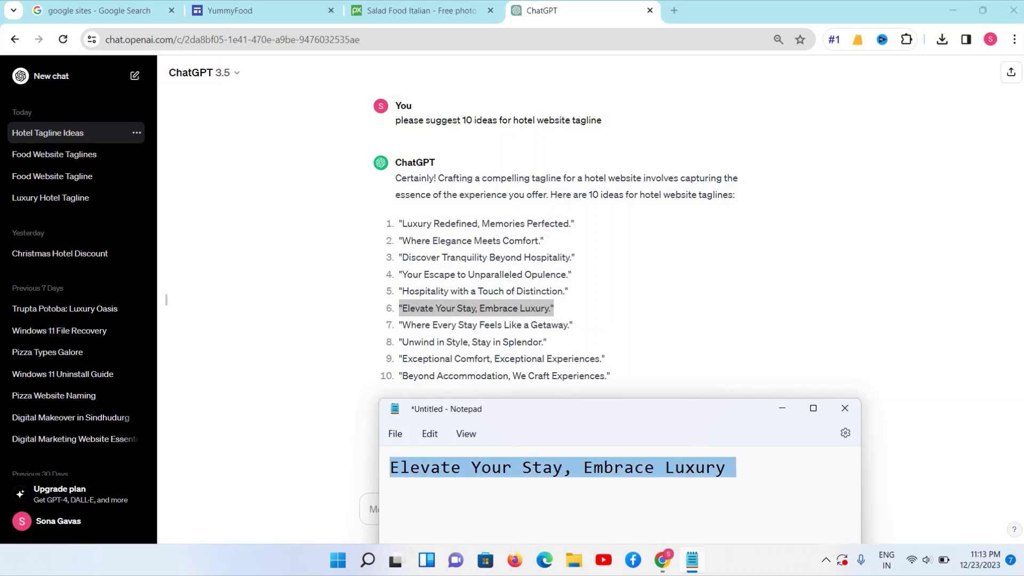
pyautogui.hotkey('ctrl', 'x')
# Replace the placeholder header title with 'Elevate Your Stay, Embrace Luxury' and widen the title box rightward
pyautogui.click(291, 206)
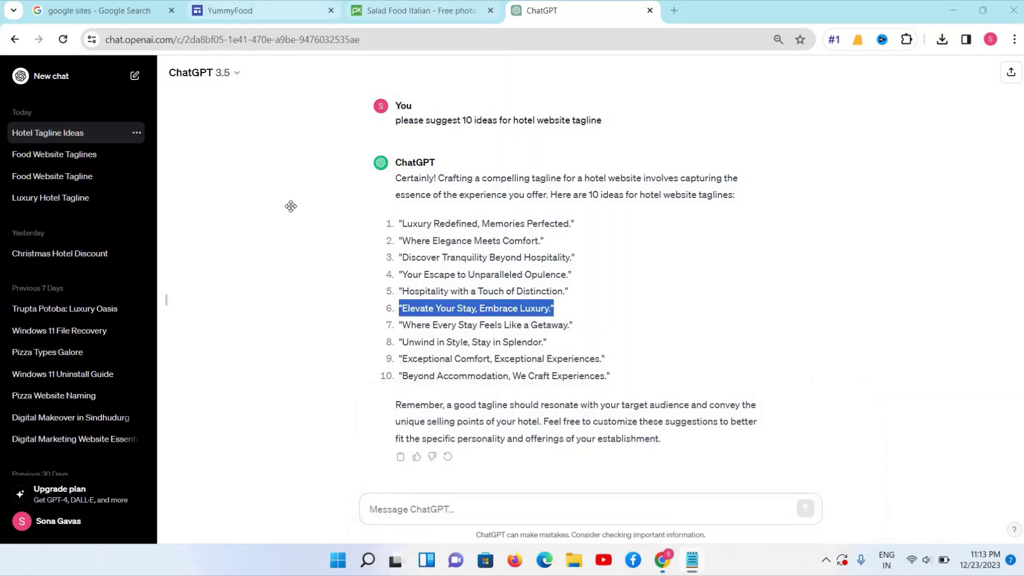
pyautogui.click(291, 10)
pyautogui.click(342, 244)
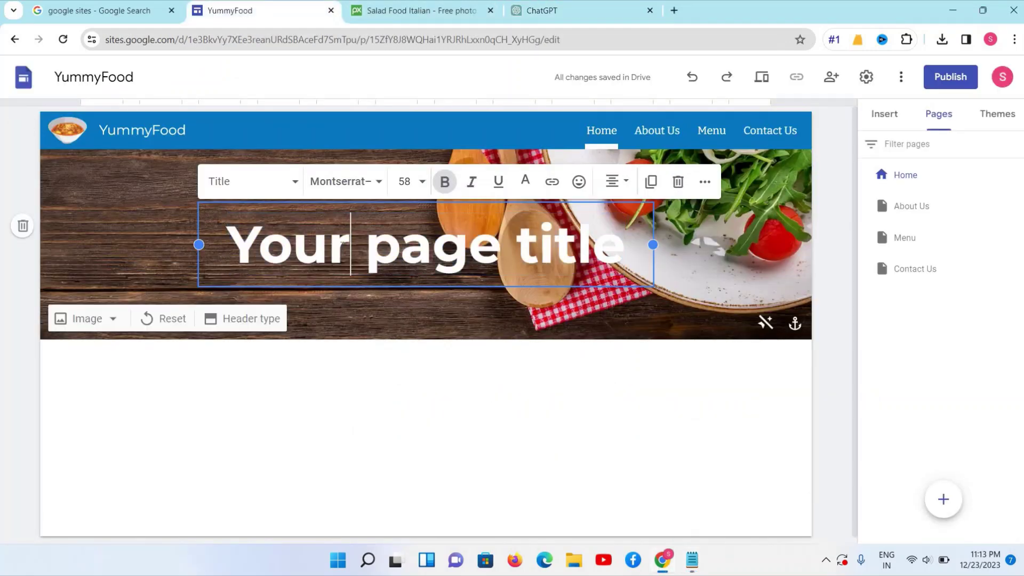
pyautogui.hotkey('ctrl', 'a')
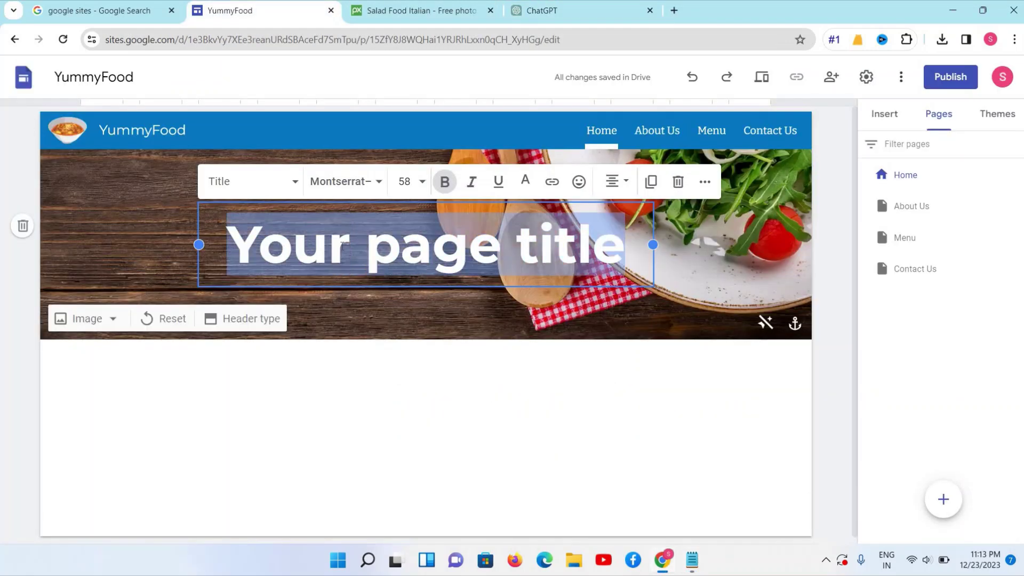
pyautogui.hotkey('ctrl', 'v')
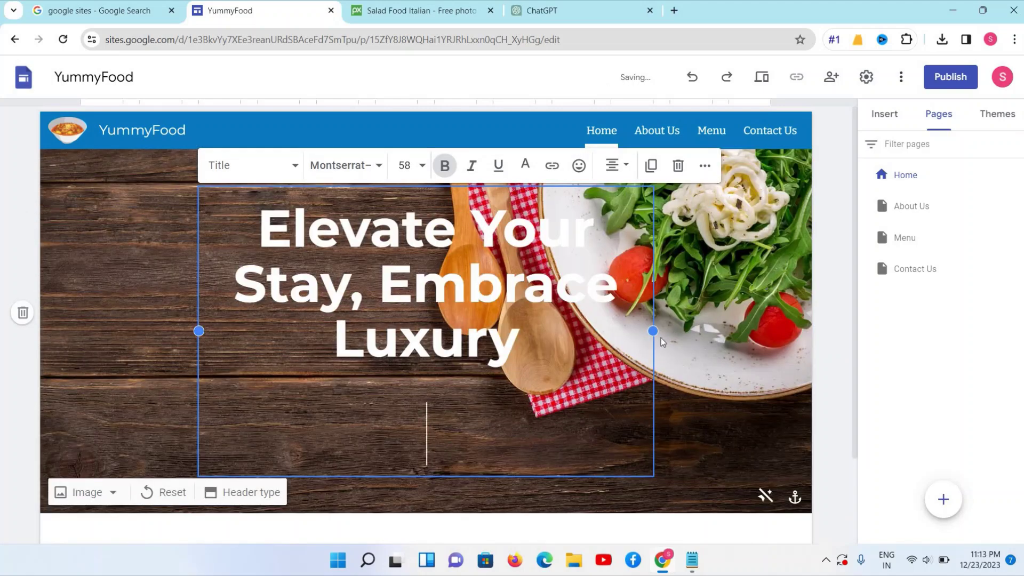
pyautogui.moveTo(653, 331); pyautogui.dragTo(712, 330)
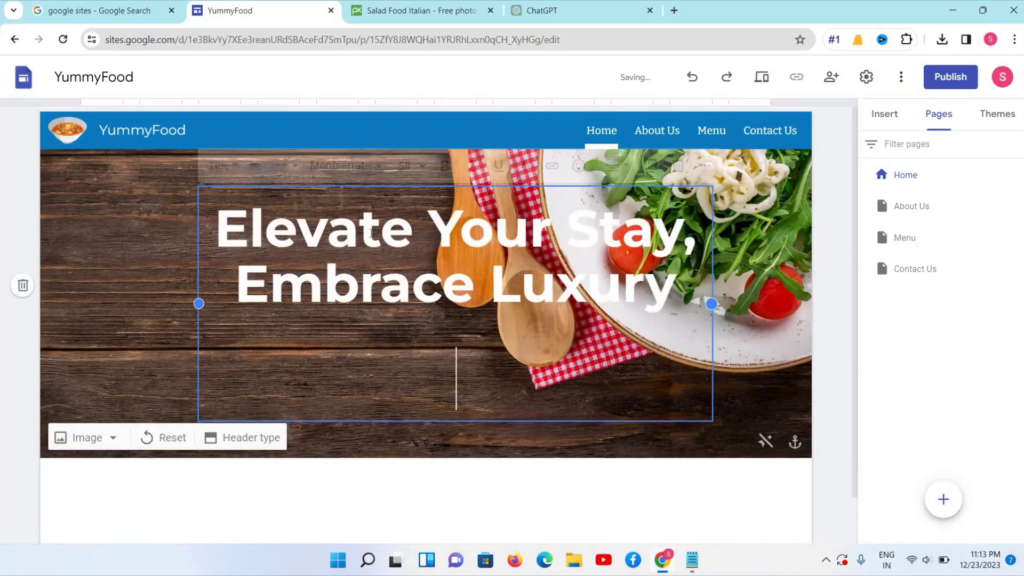
pyautogui.tripleClick(371, 233)
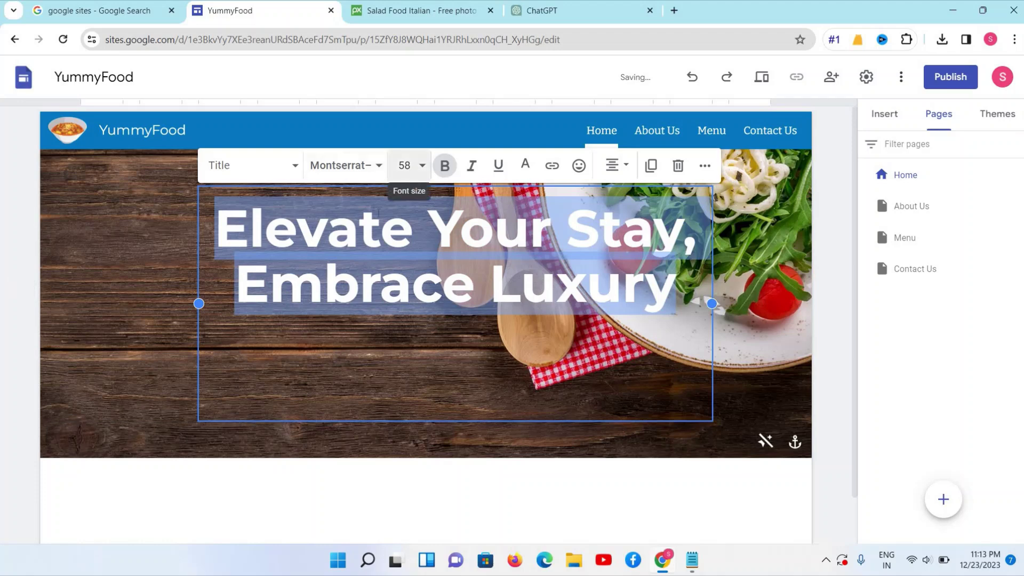
# Set the title font size to 48, then to 40
pyautogui.click(419, 166)
pyautogui.scroll(-2, 404, 320)
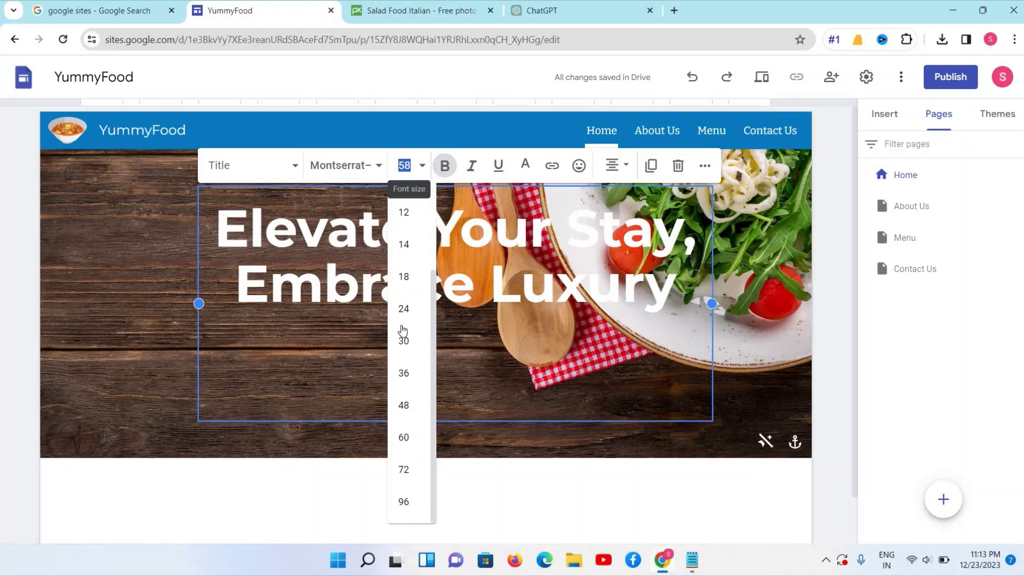
pyautogui.click(414, 406)
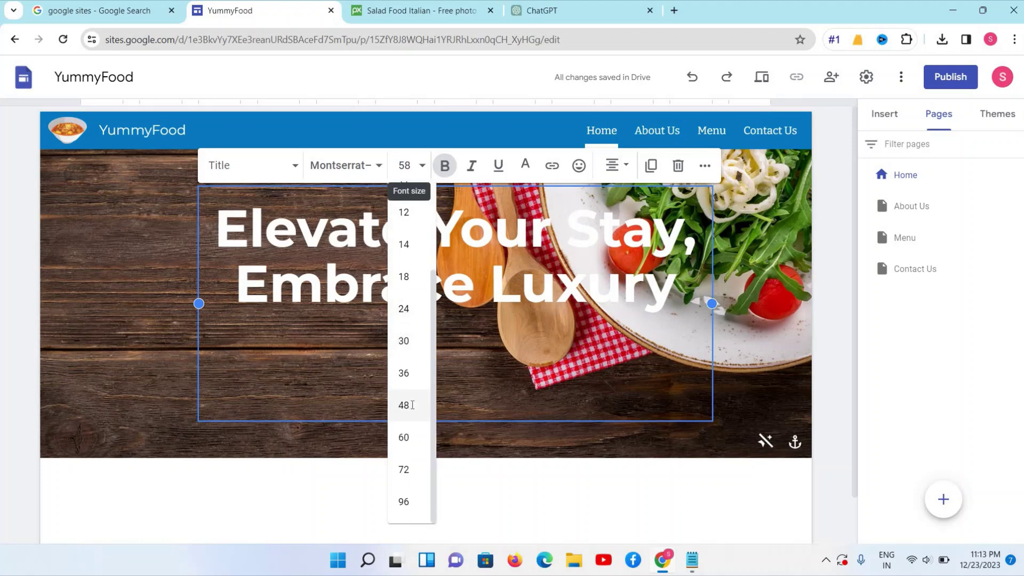
pyautogui.click(411, 166)
pyautogui.write('040')
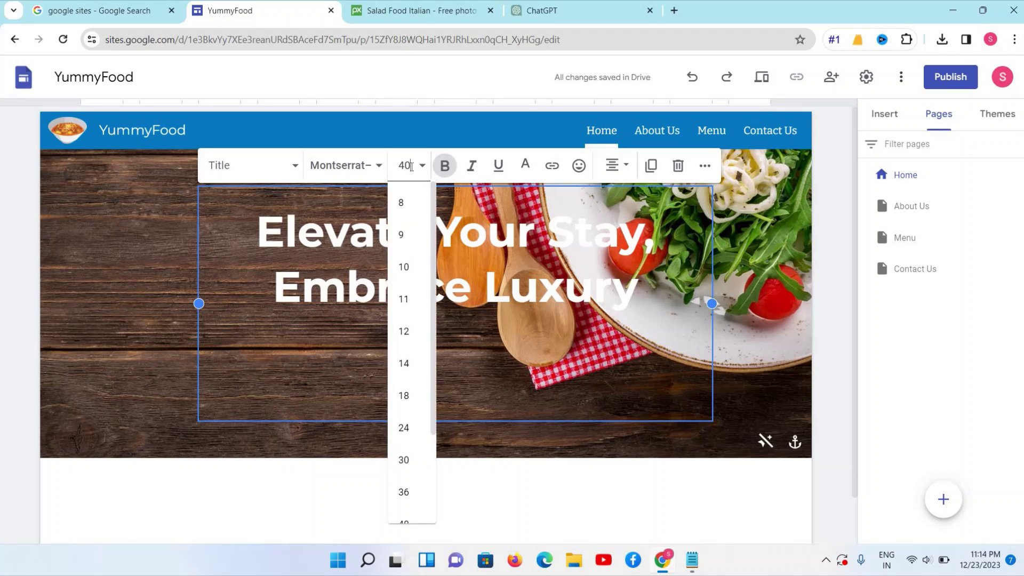
pyautogui.press('Return')
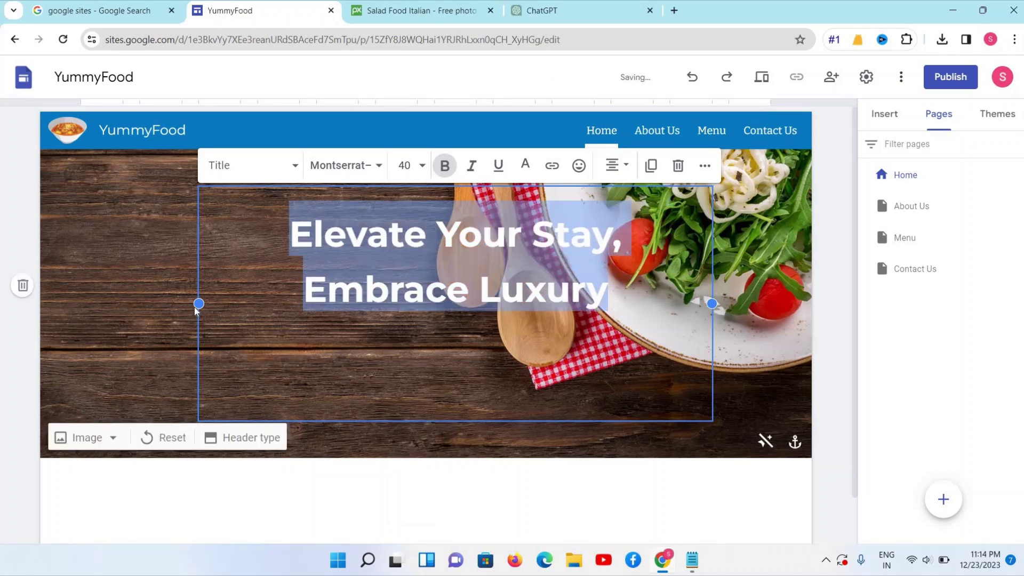
# Widen the title box to the left and left-align the title
pyautogui.moveTo(198, 303); pyautogui.dragTo(38, 297)
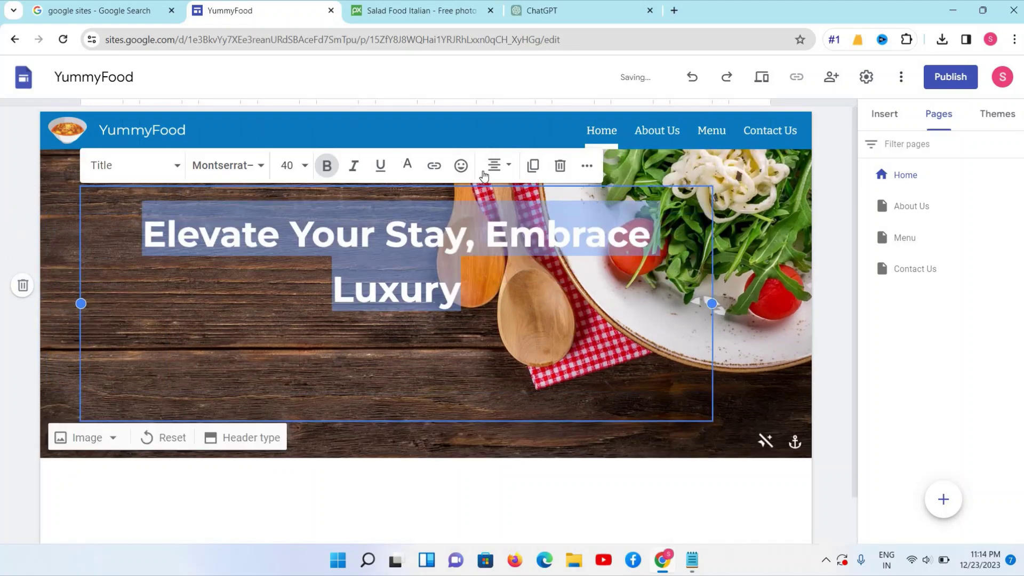
pyautogui.click(502, 169)
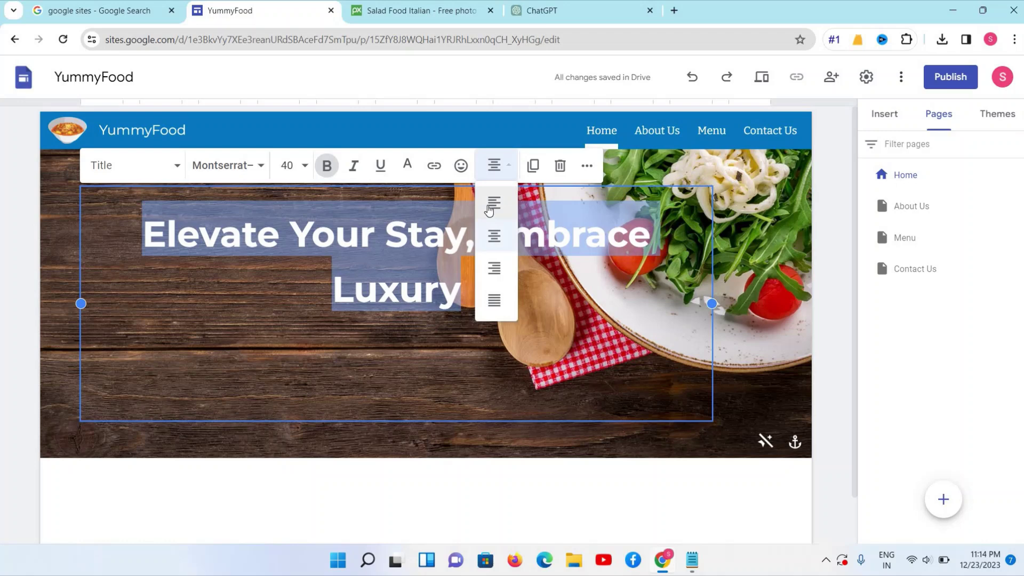
pyautogui.click(493, 208)
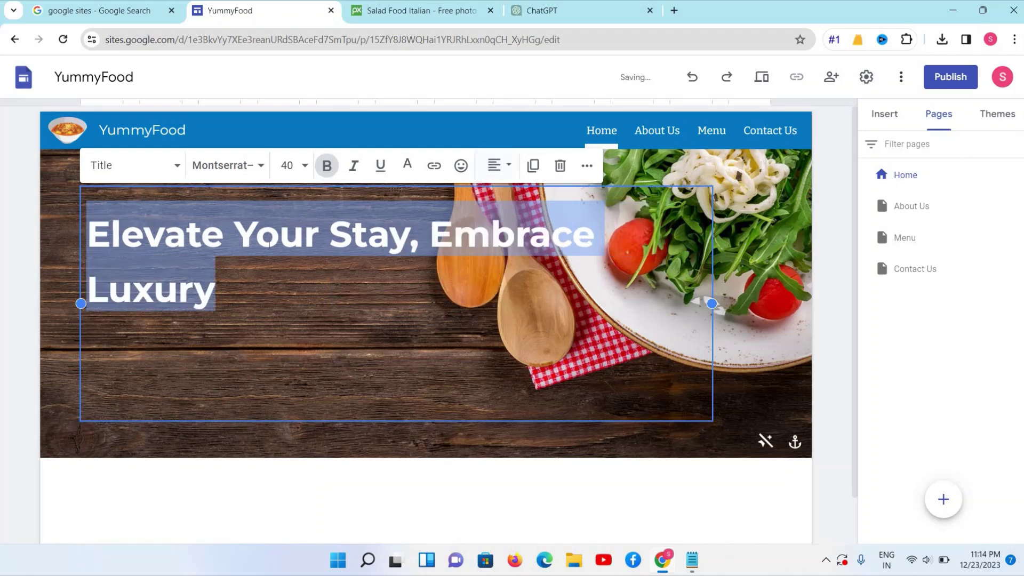
# Reduce the title font size from 34 to 30 and then to 25
pyautogui.click(287, 164)
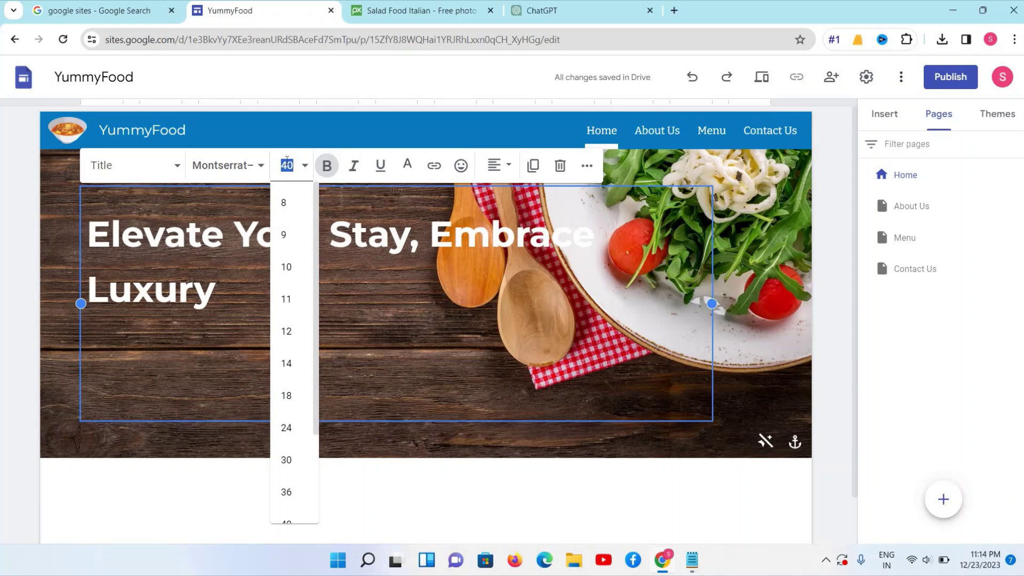
pyautogui.write('34')
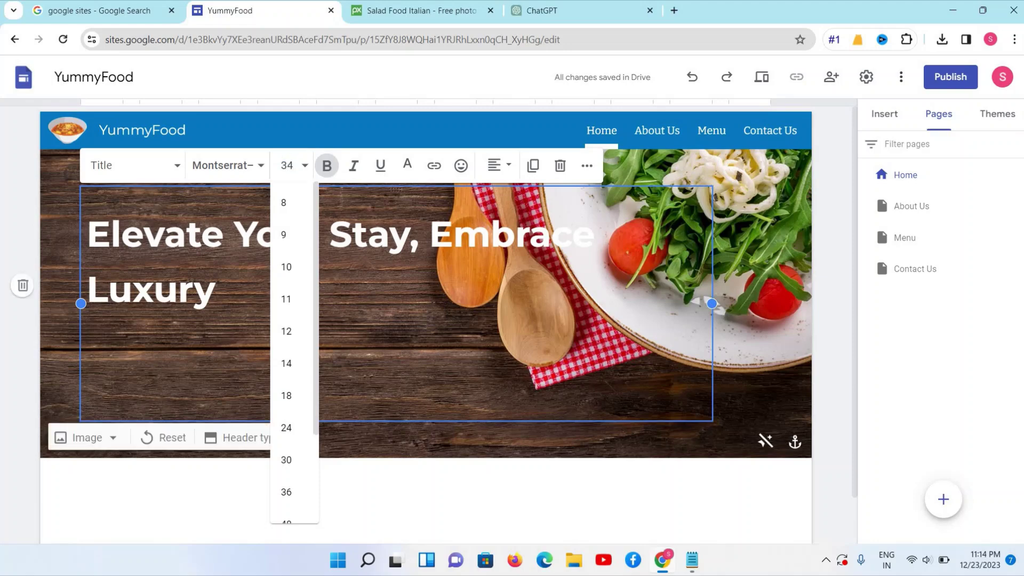
pyautogui.press('Return')
pyautogui.click(292, 166)
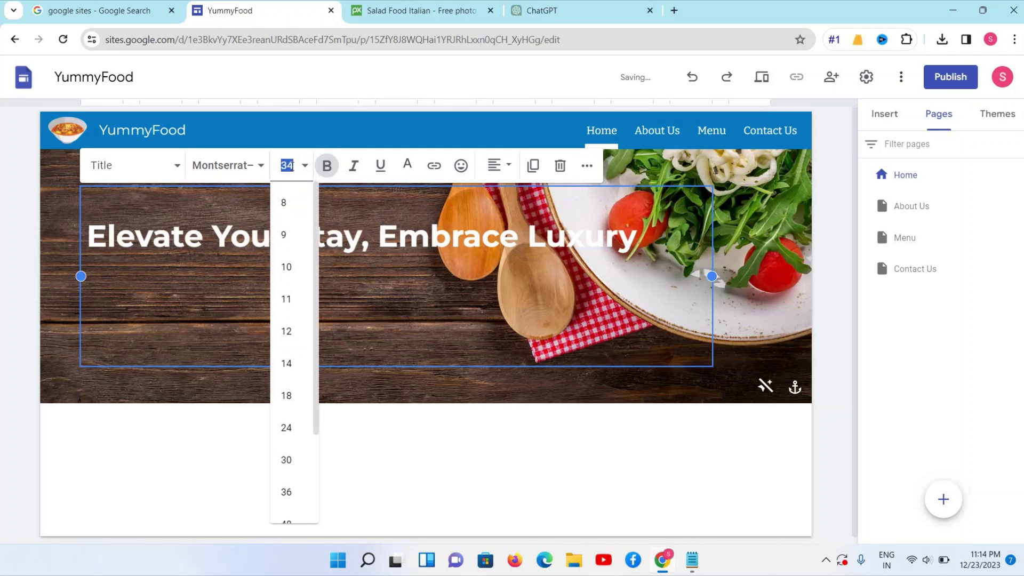
pyautogui.write('30')
pyautogui.press('Return')
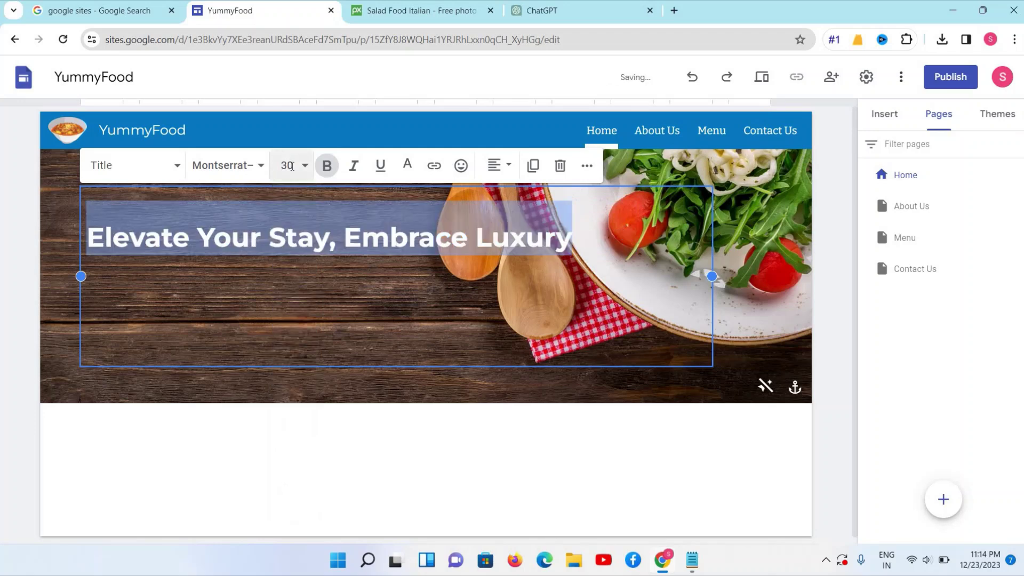
pyautogui.click(292, 165)
pyautogui.write('5')
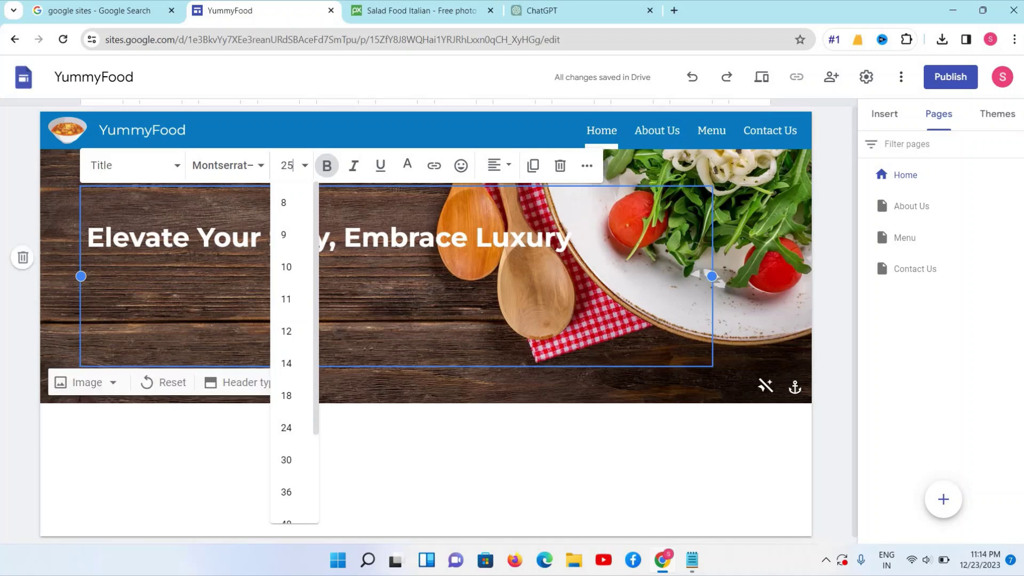
pyautogui.press('Return')
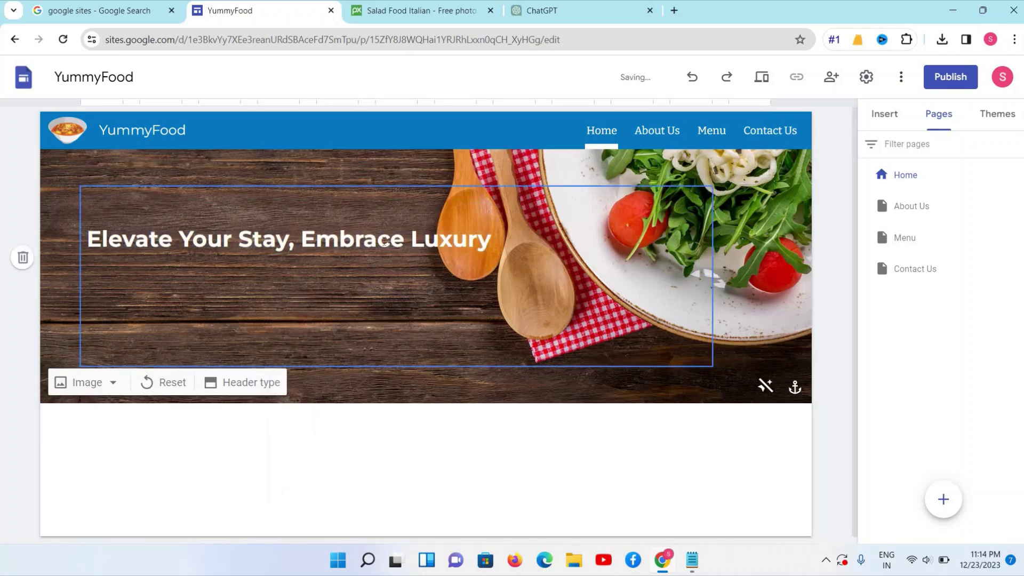
# Shrink the whole title to size 22, then settle on size 21
pyautogui.tripleClick(384, 243)
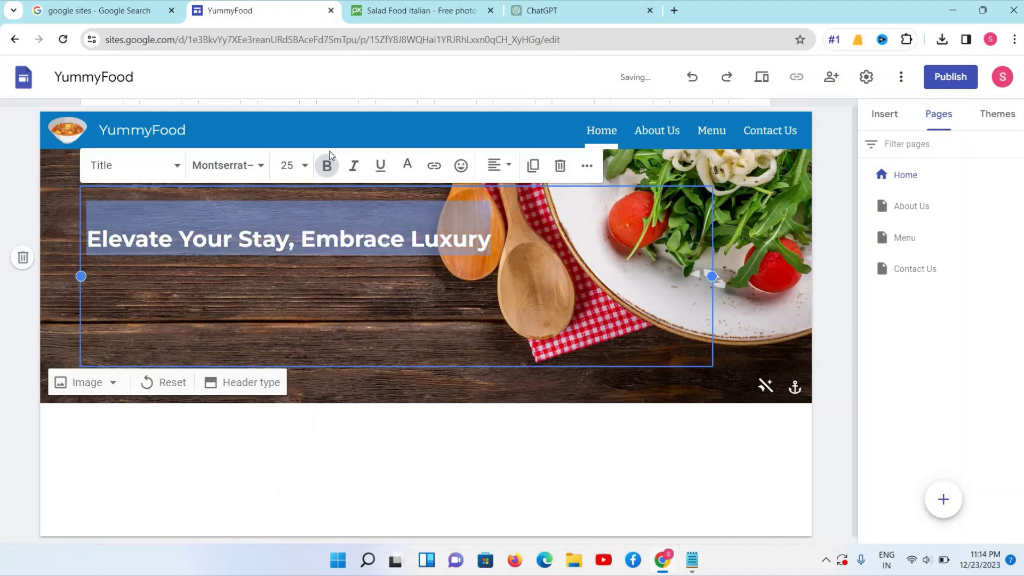
pyautogui.click(289, 167)
pyautogui.write('22')
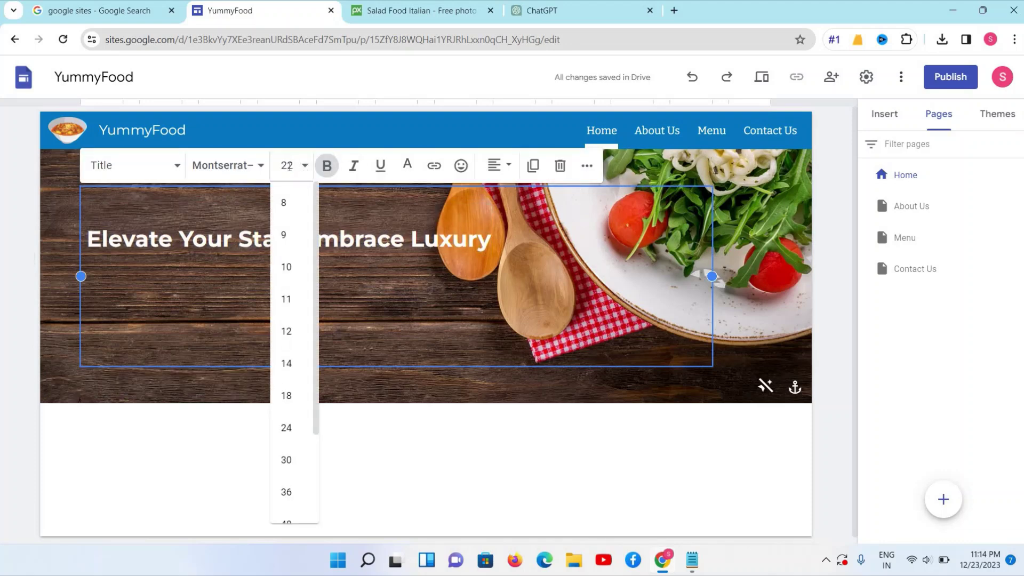
pyautogui.press('Return')
pyautogui.click(300, 169)
pyautogui.click(300, 168)
pyautogui.click(301, 168)
pyautogui.click(296, 164)
pyautogui.doubleClick(297, 165)
pyautogui.write('1')
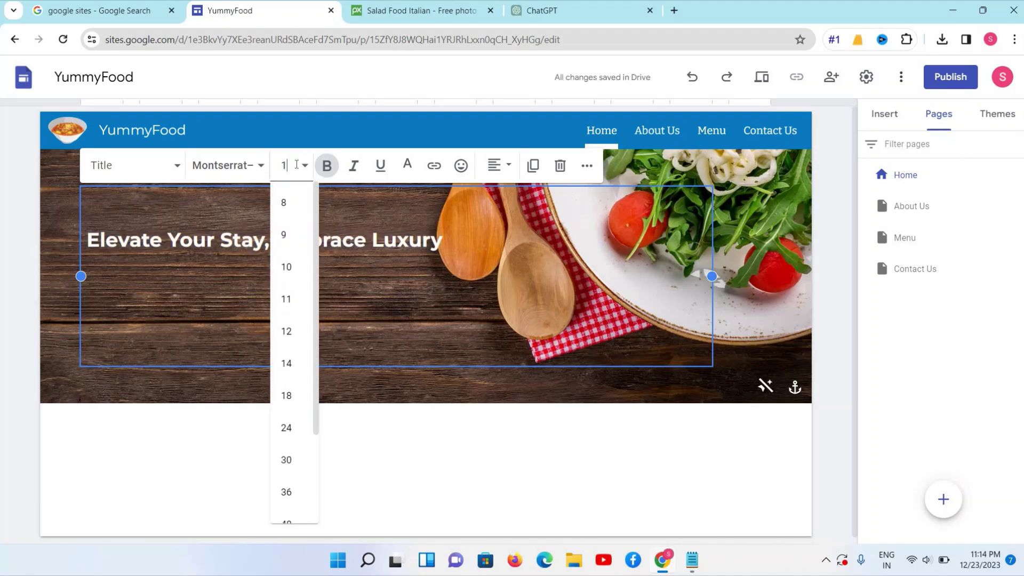
pyautogui.write('21')
pyautogui.press('Return')
pyautogui.click(427, 242)
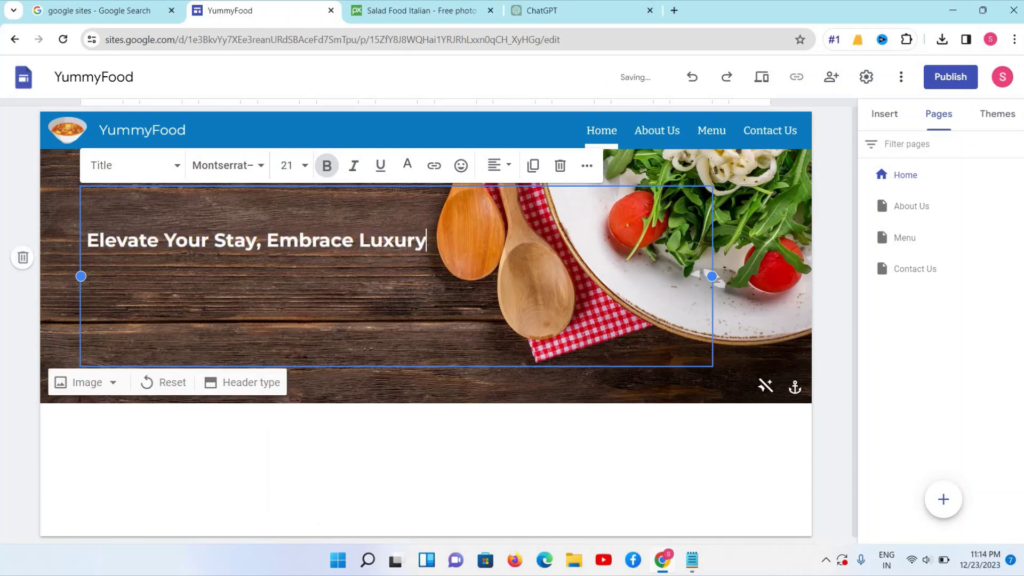
# Copy tagline 'Where Every Stay Feels Like a Getaway' from ChatGPT through Notepad as plain text
pyautogui.click(544, 11)
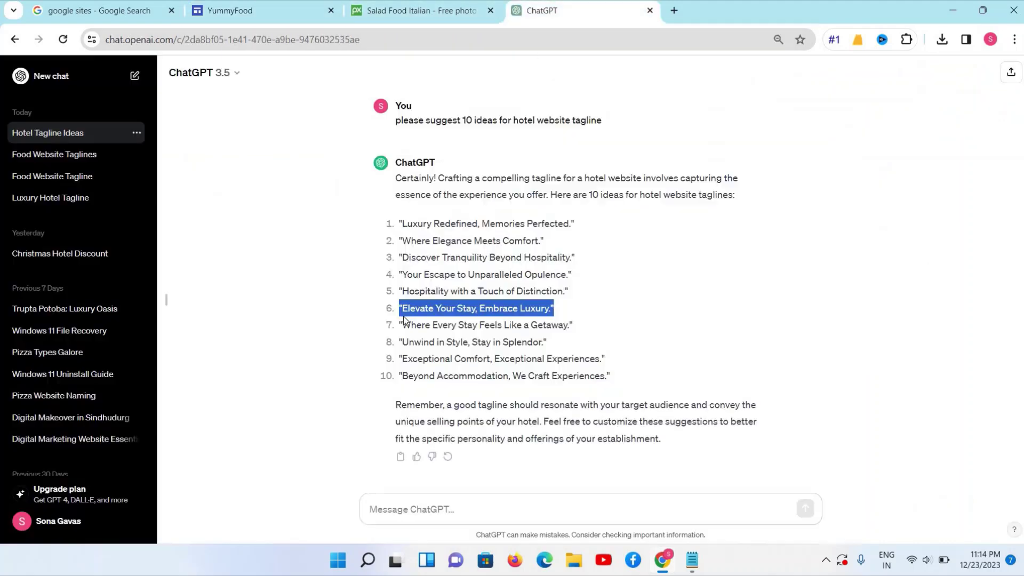
pyautogui.moveTo(403, 325); pyautogui.dragTo(566, 326)
pyautogui.rightClick(578, 334)
pyautogui.click(578, 336)
pyautogui.click(692, 560)
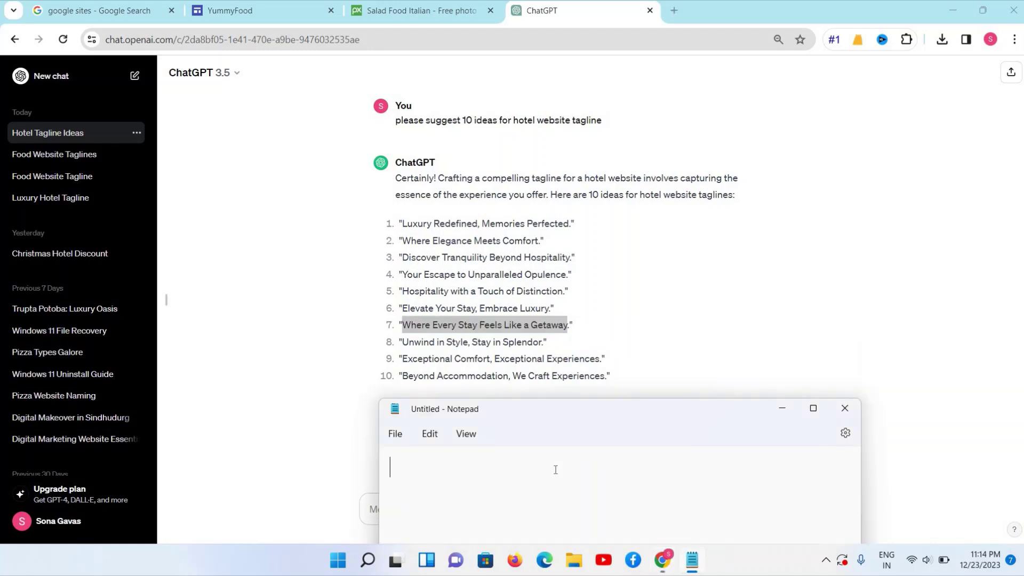
pyautogui.hotkey('ctrl', 'v')
pyautogui.hotkey('ctrl', 'a')
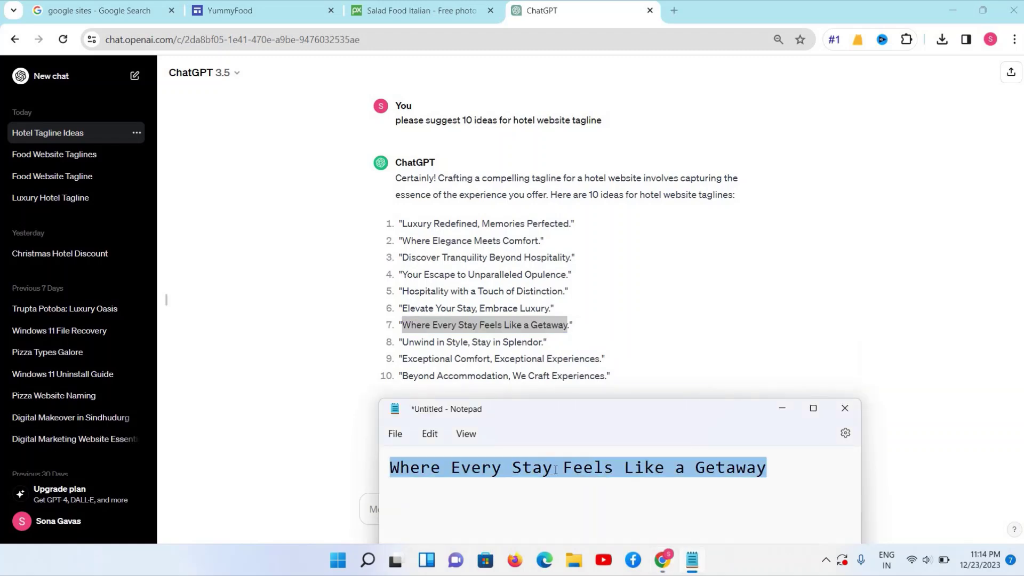
pyautogui.hotkey('ctrl', 'x')
pyautogui.click(261, 10)
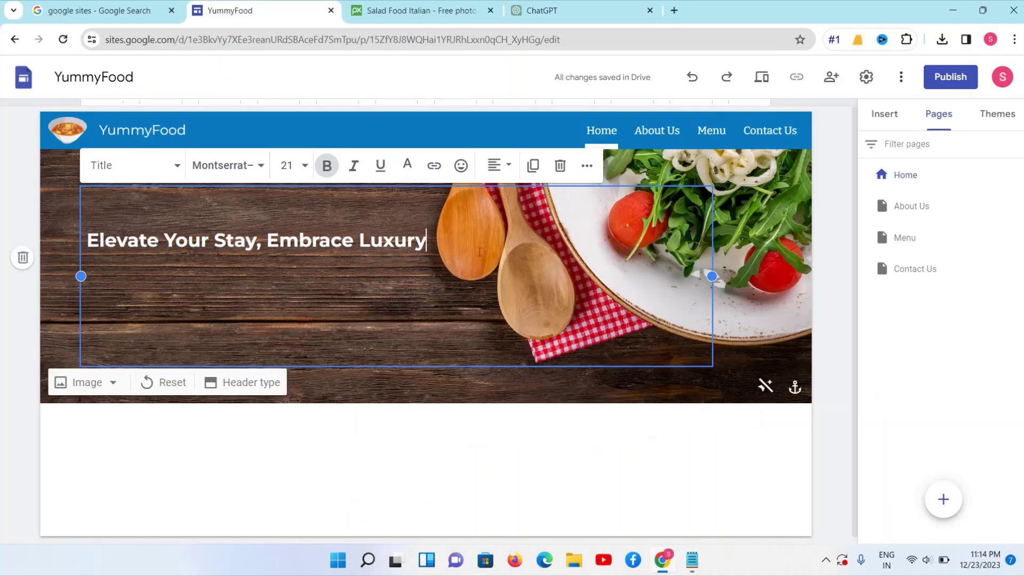
# Paste the tagline on a new line below the title and size it 30, then 27
pyautogui.press('Return')
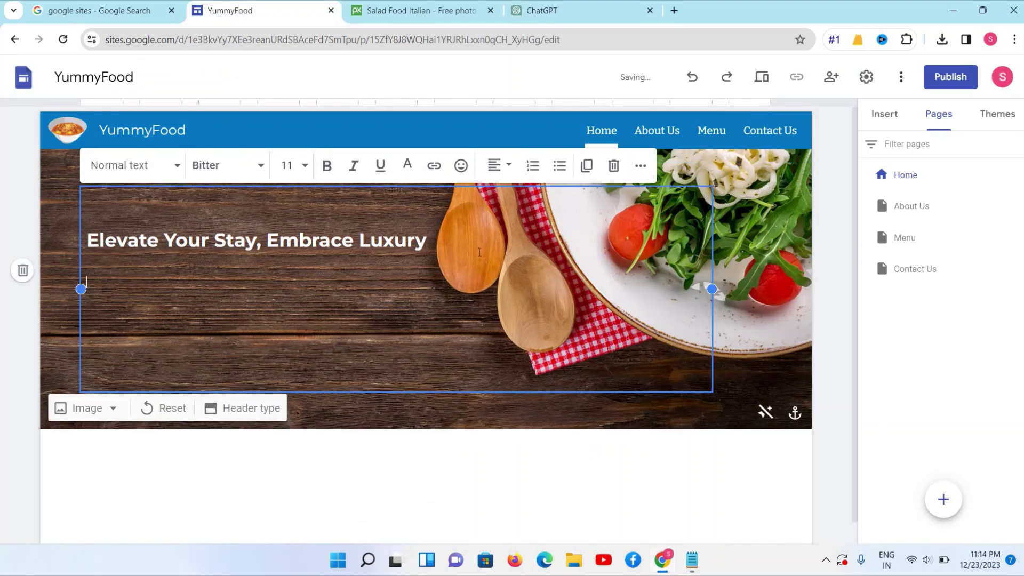
pyautogui.hotkey('ctrl', 'v')
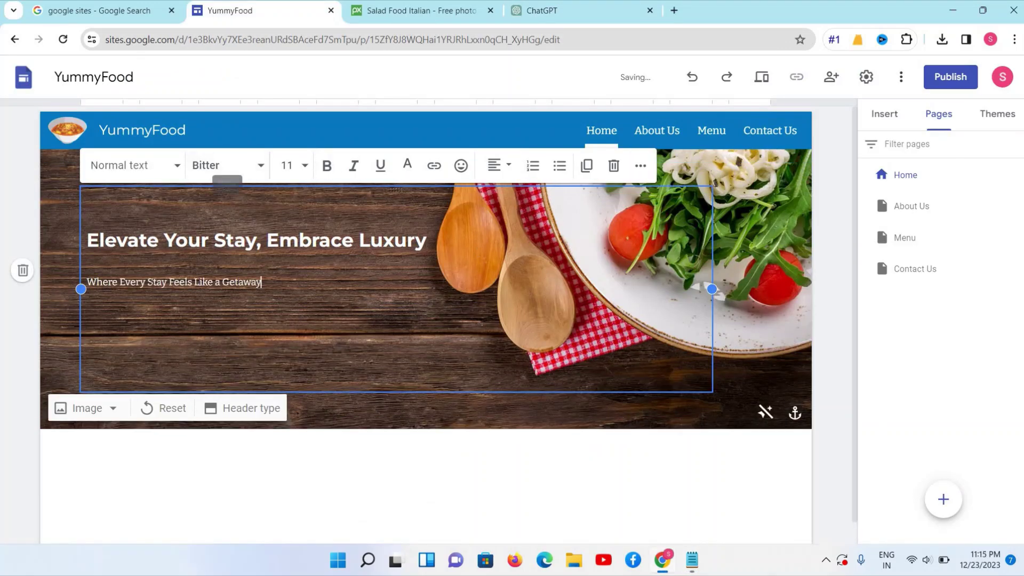
pyautogui.tripleClick(147, 282)
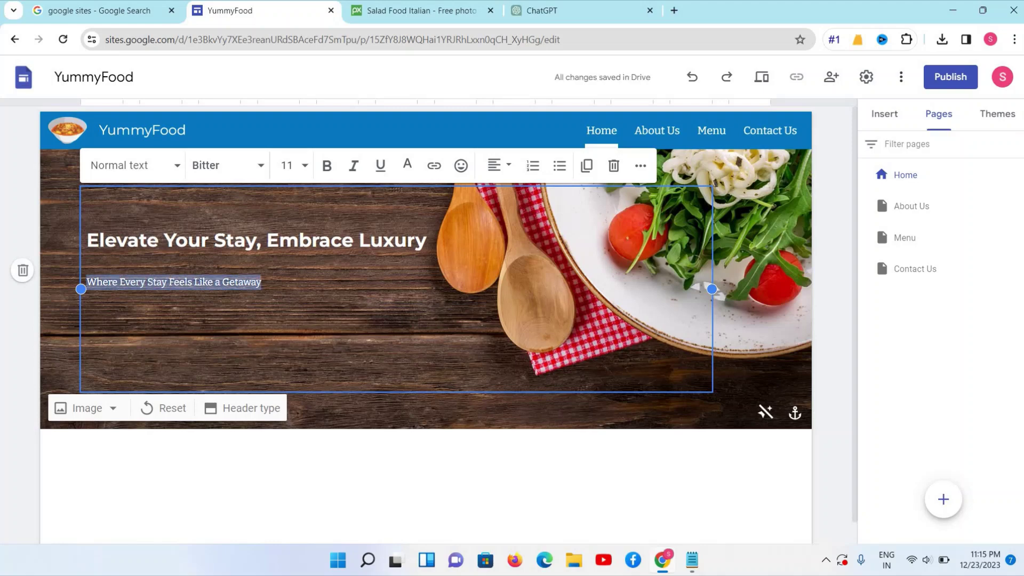
pyautogui.click(287, 165)
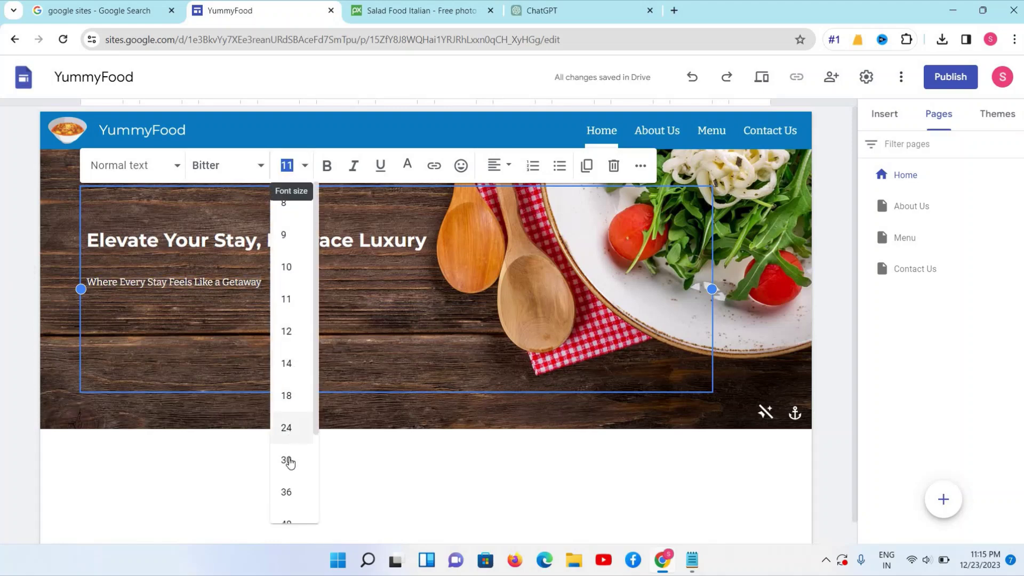
pyautogui.click(287, 460)
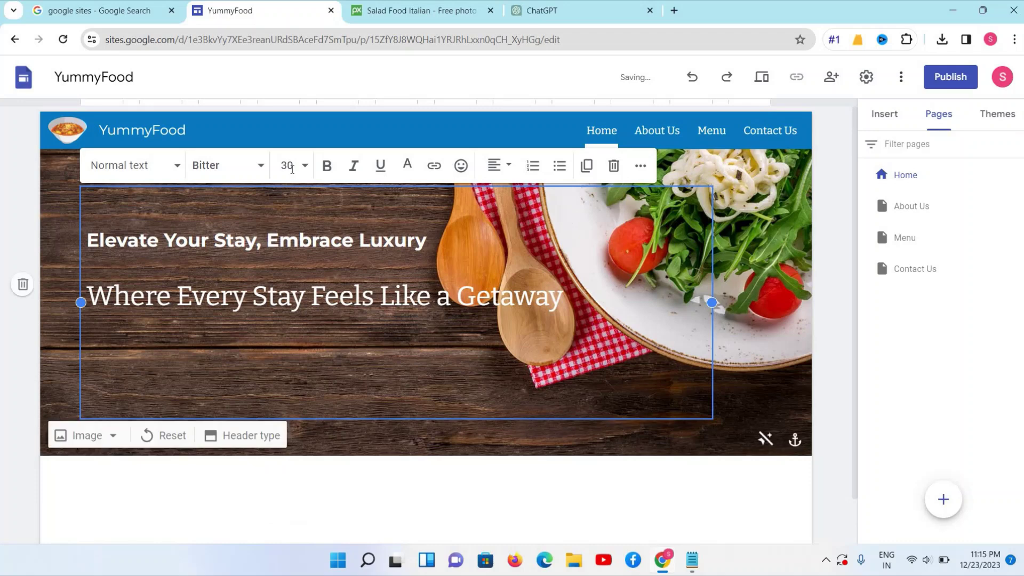
pyautogui.click(287, 165)
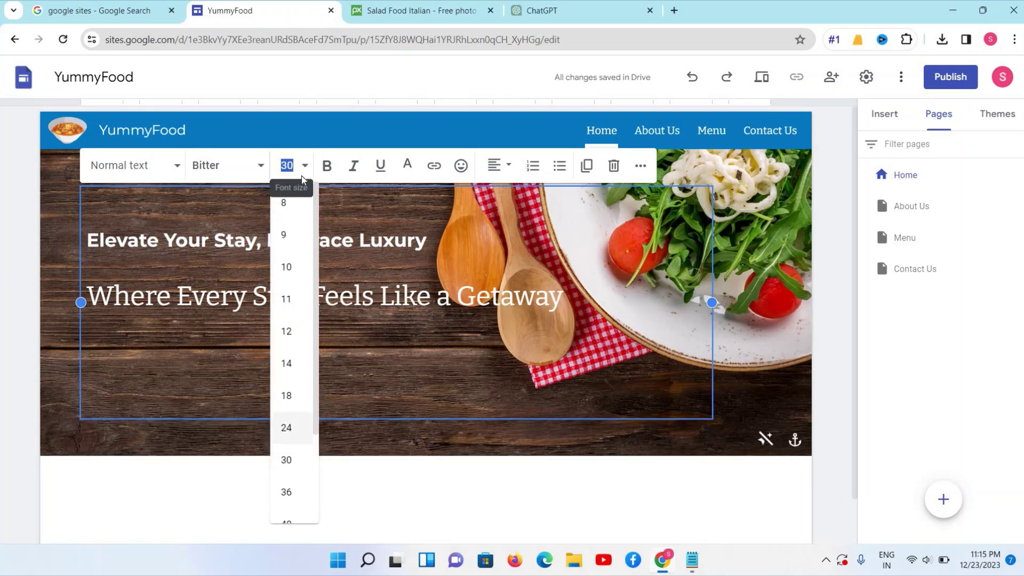
pyautogui.write('27')
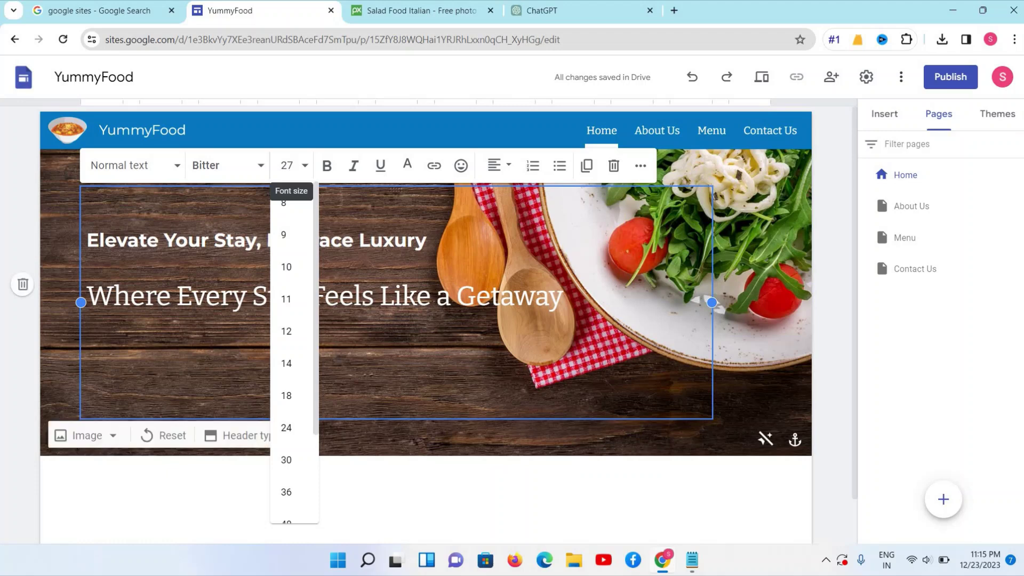
pyautogui.press('Return')
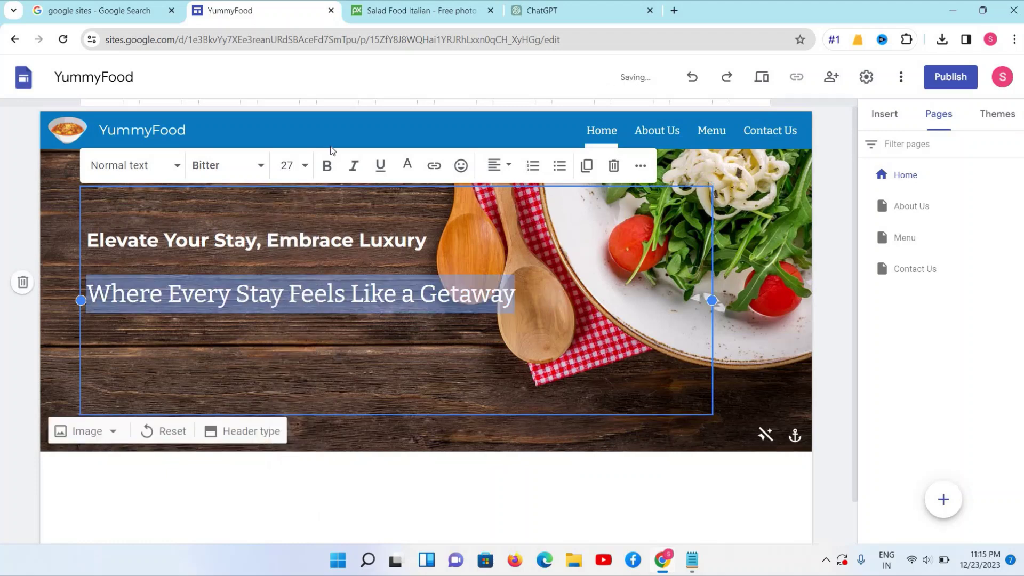
# Reduce the subtitle font size to 24, then 23
pyautogui.click(293, 165)
pyautogui.press('BackSpace')
pyautogui.write('24')
pyautogui.press('Return')
pyautogui.click(293, 166)
pyautogui.press('BackSpace')
pyautogui.write('23')
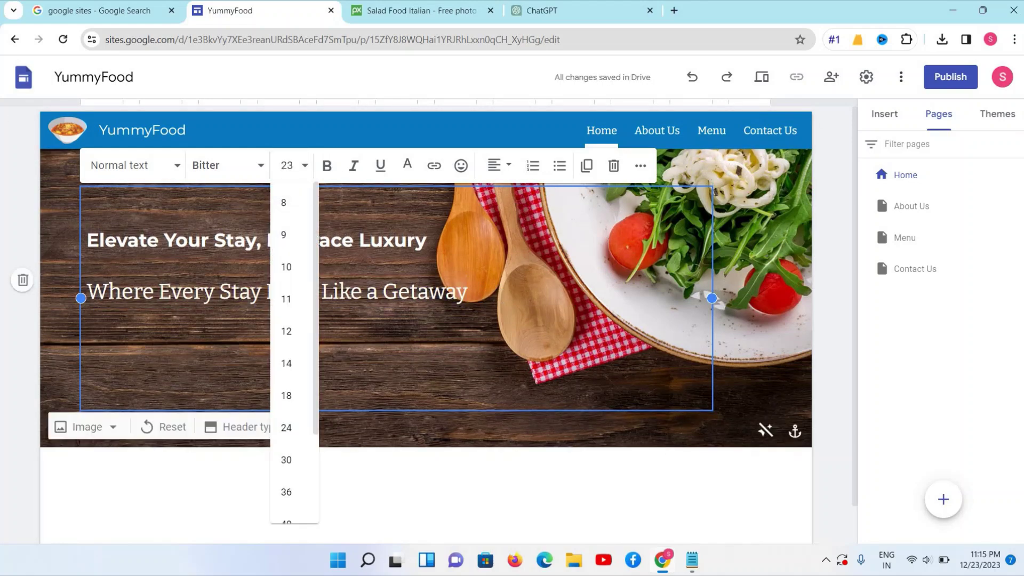
pyautogui.press('Return')
# Set the whole subtitle line to font size 21 and leave the text box
pyautogui.click(427, 241)
pyautogui.tripleClick(411, 293)
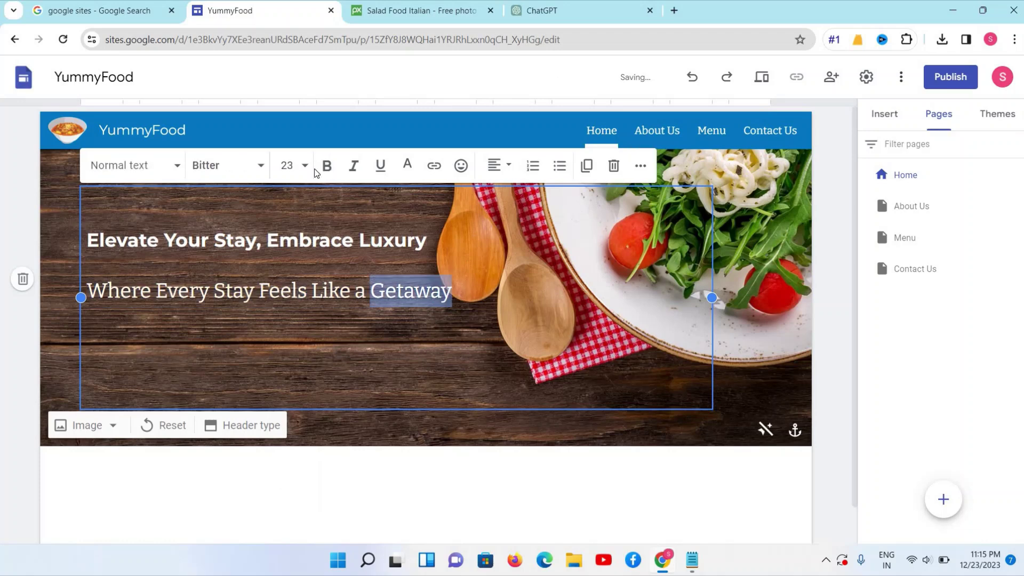
pyautogui.click(288, 166)
pyautogui.write('2')
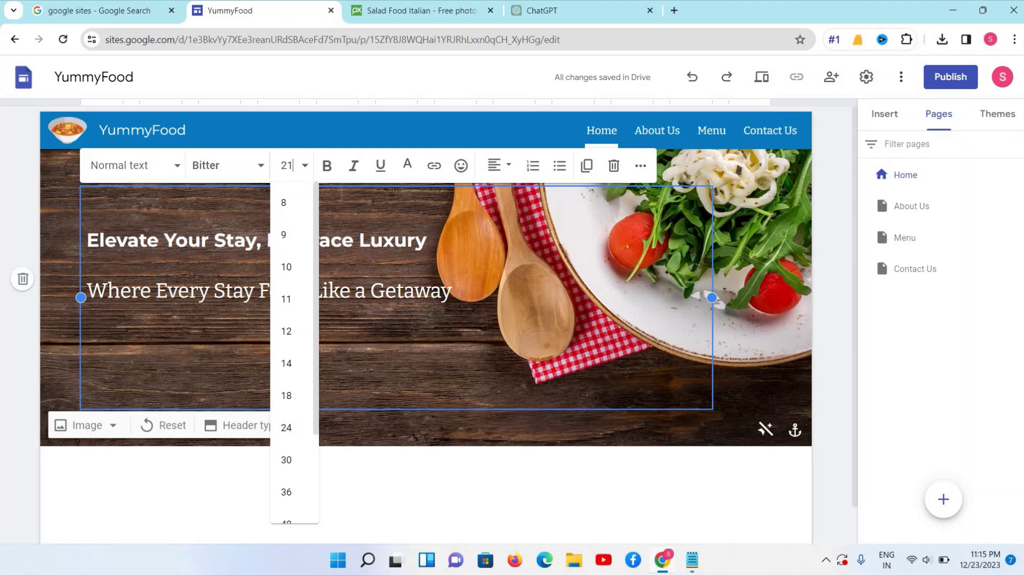
pyautogui.press('Return')
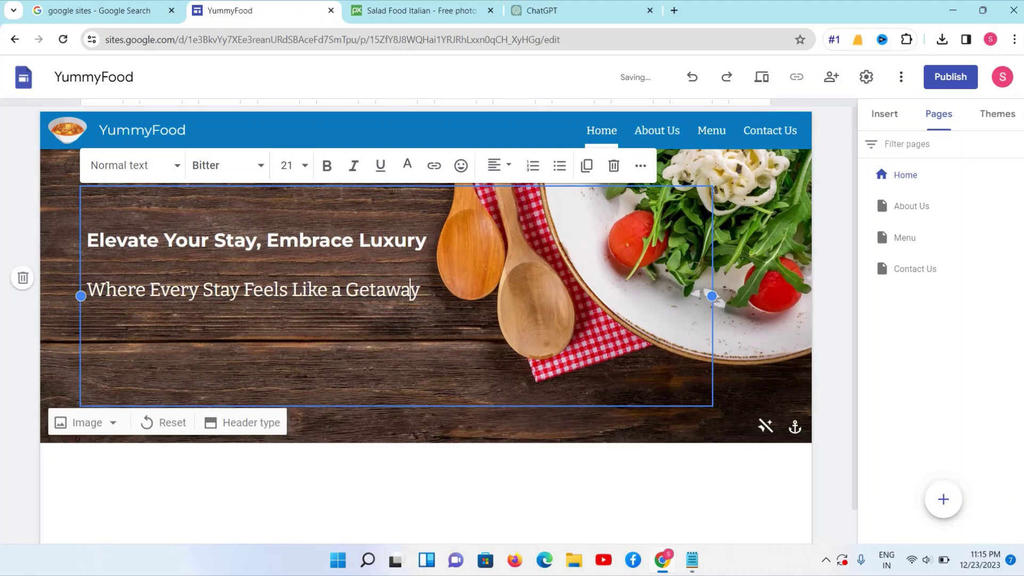
pyautogui.click(410, 289)
pyautogui.moveTo(87, 290); pyautogui.dragTo(420, 291)
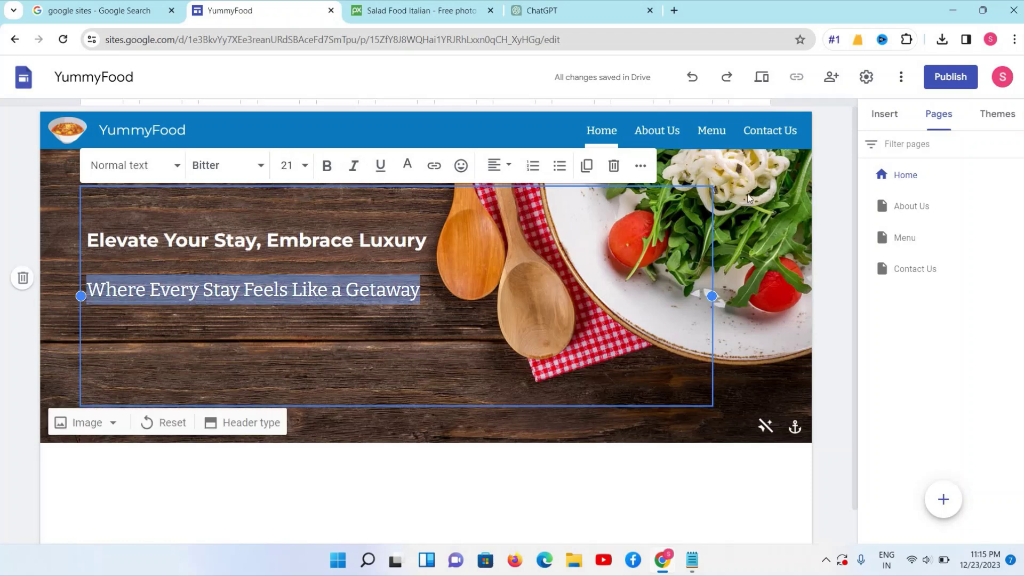
pyautogui.click(405, 126)
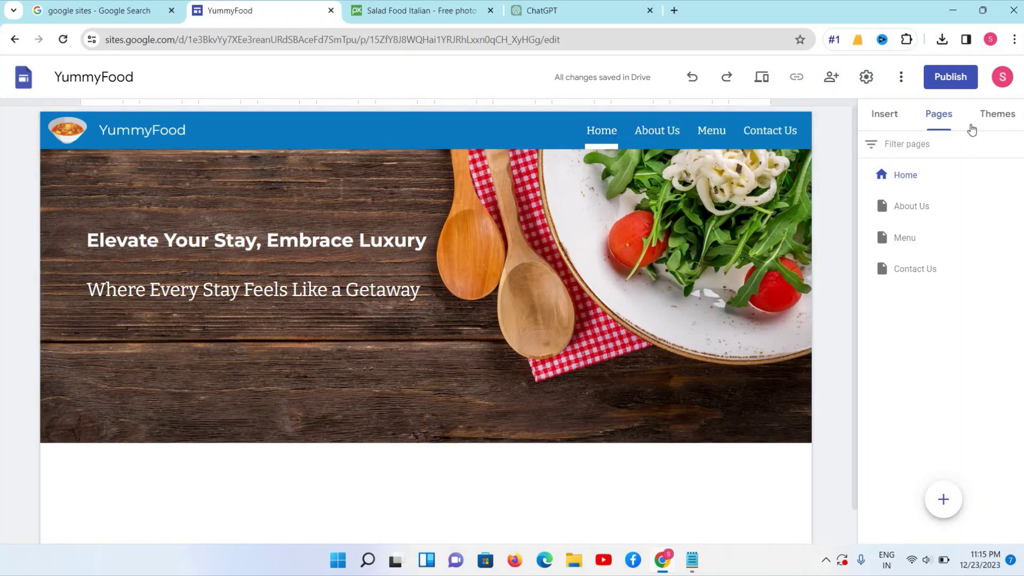
# Give the Vision theme the custom orange colour #e17d2e
pyautogui.click(997, 118)
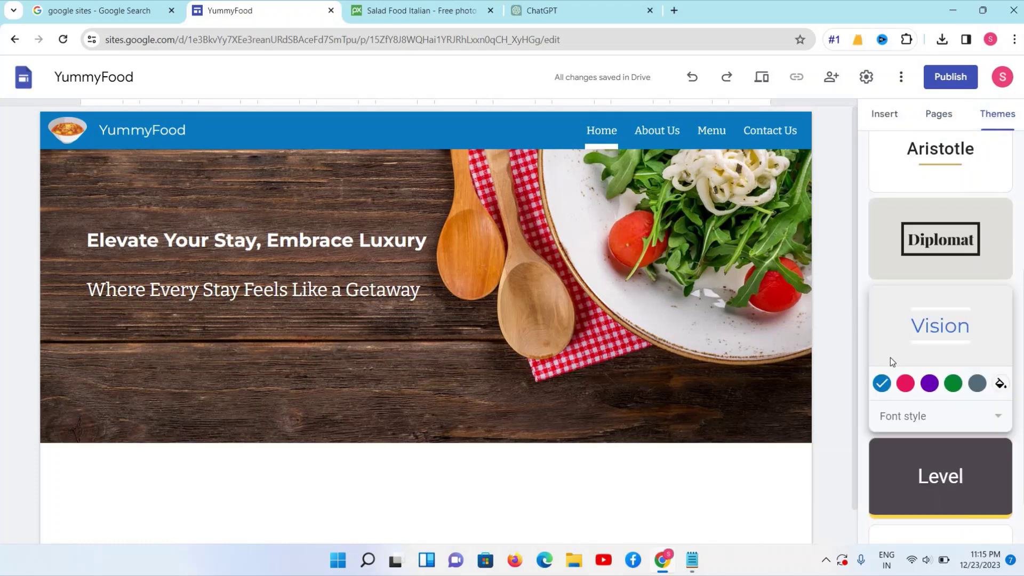
pyautogui.scroll(-1, 939, 320)
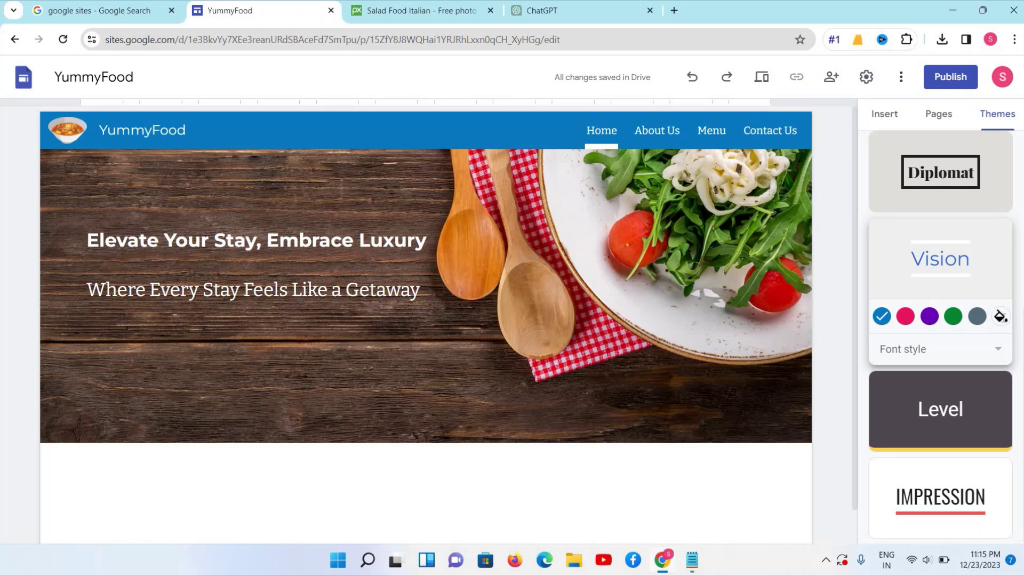
pyautogui.click(1000, 317)
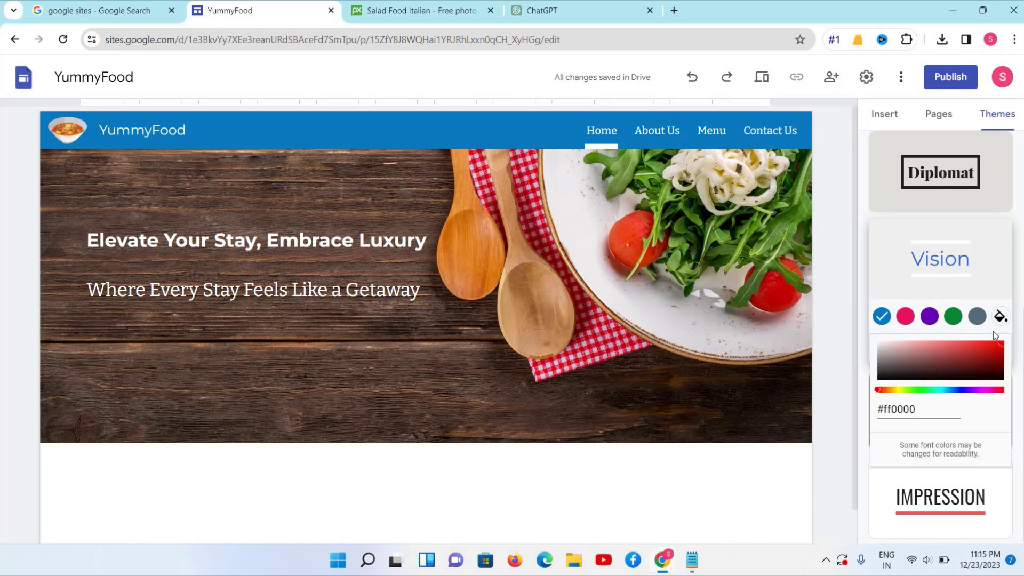
pyautogui.click(892, 390)
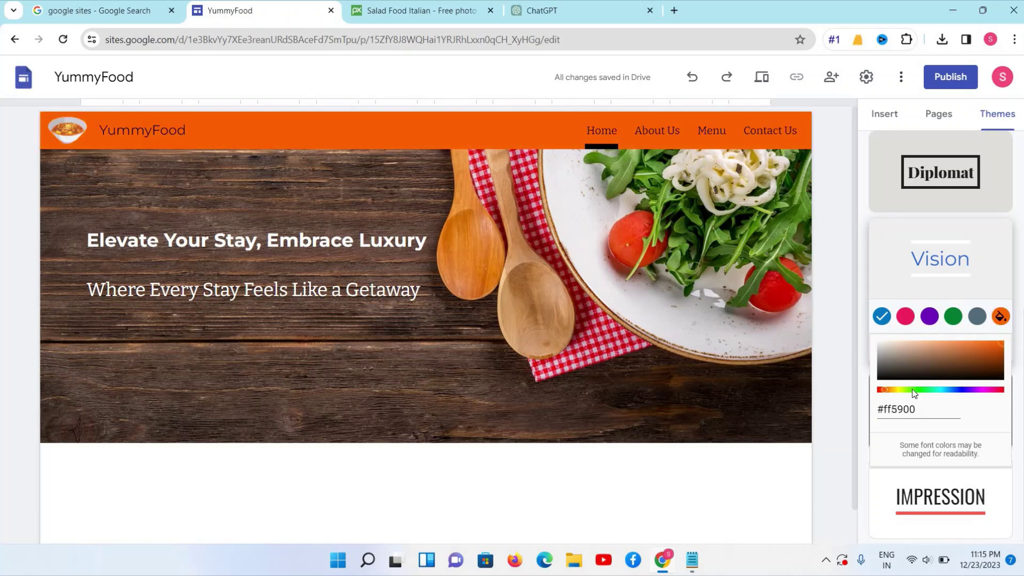
pyautogui.click(893, 388)
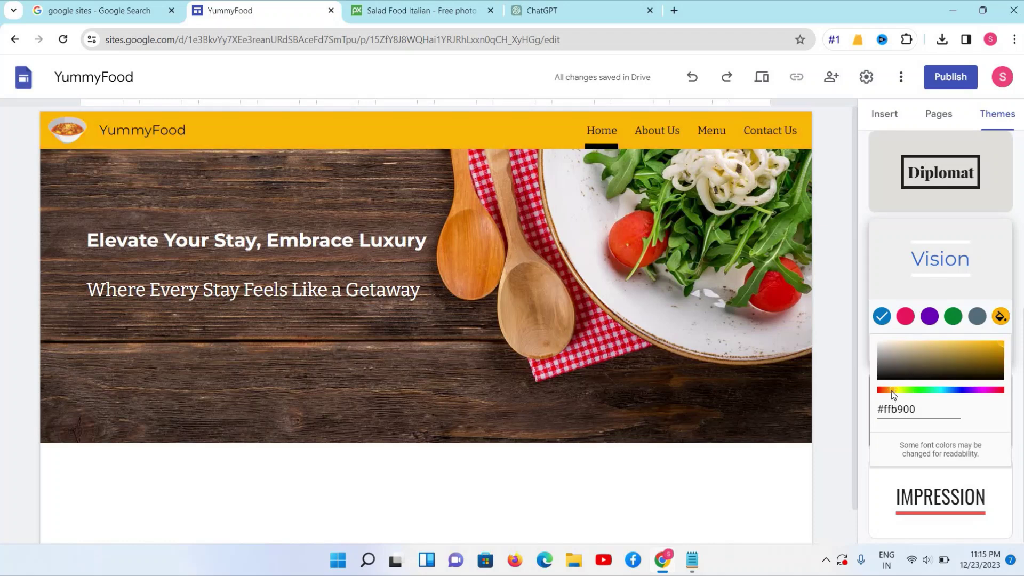
pyautogui.click(967, 353)
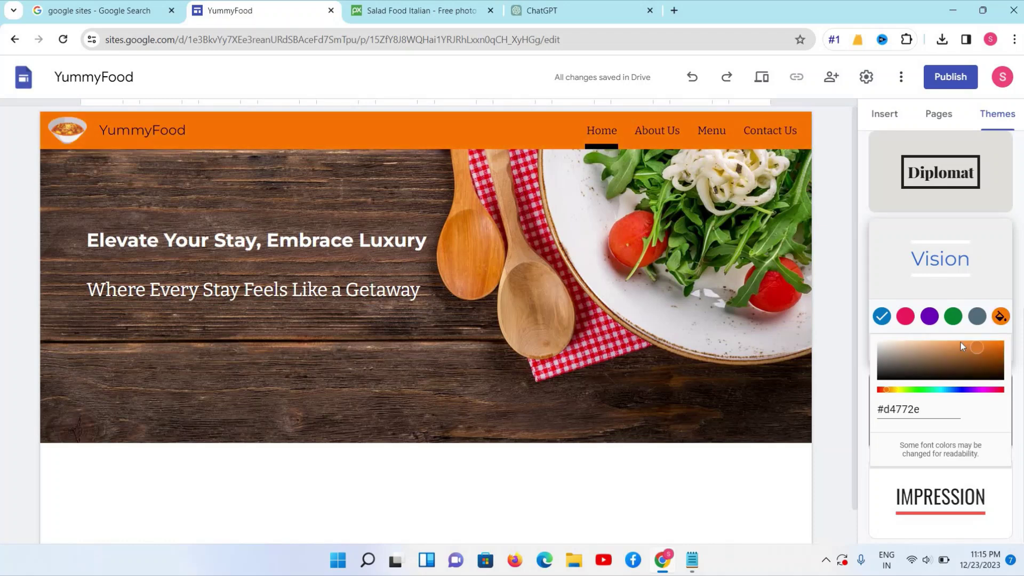
pyautogui.click(978, 345)
pyautogui.click(981, 345)
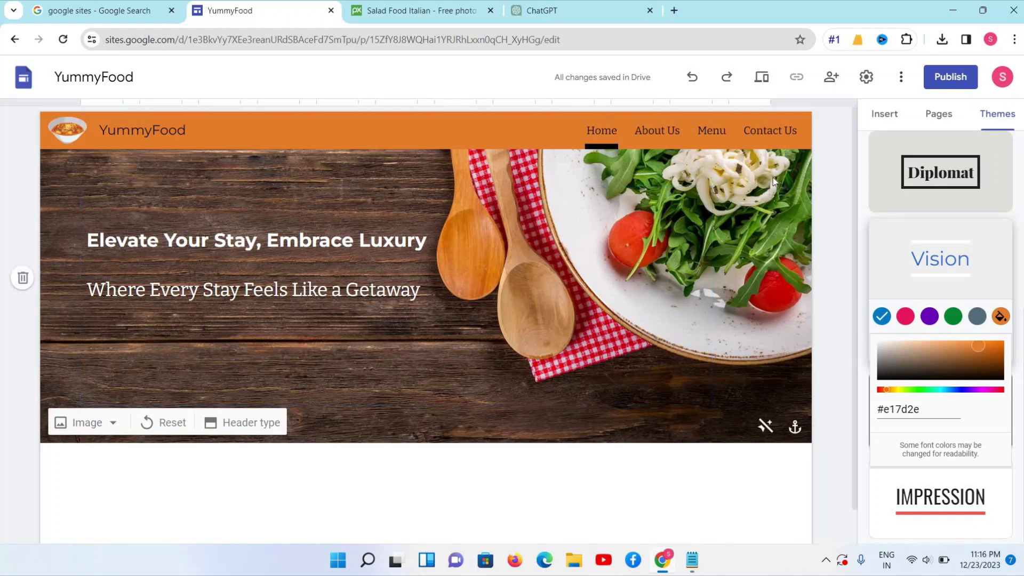
pyautogui.click(374, 346)
# Delete 'Embrace Luxury' so the title reads 'Elevate Your Stay'
pyautogui.tripleClick(253, 289)
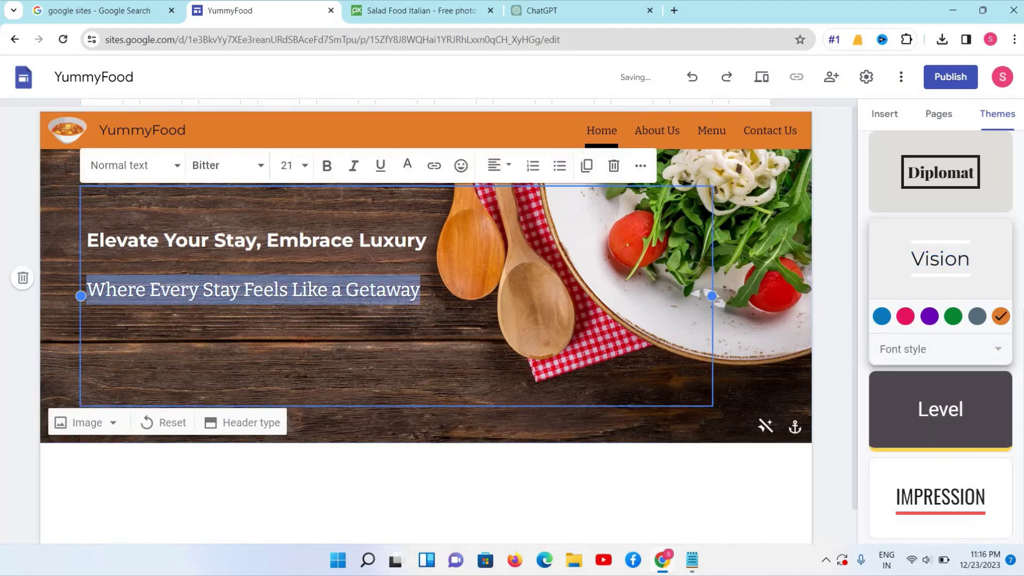
pyautogui.moveTo(268, 240); pyautogui.dragTo(441, 254)
pyautogui.press('BackSpace')
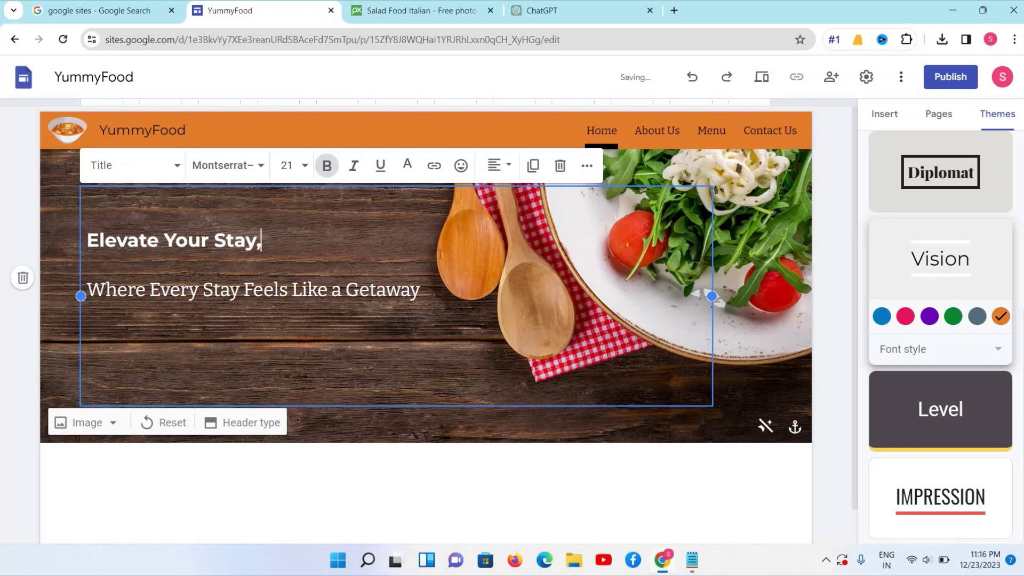
# Set the title 'Elevate Your Stay' to font size 24
pyautogui.tripleClick(189, 240)
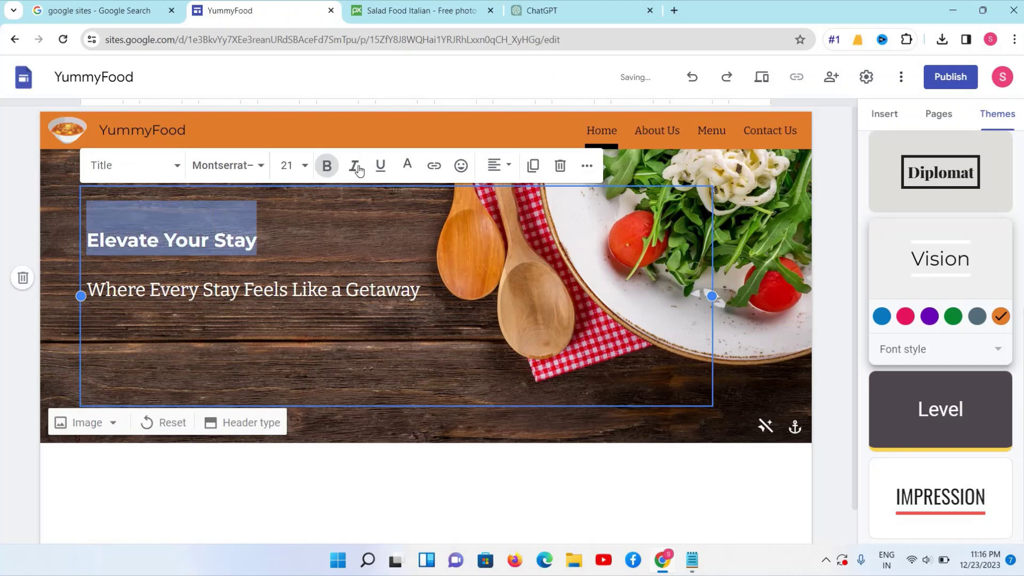
pyautogui.click(288, 165)
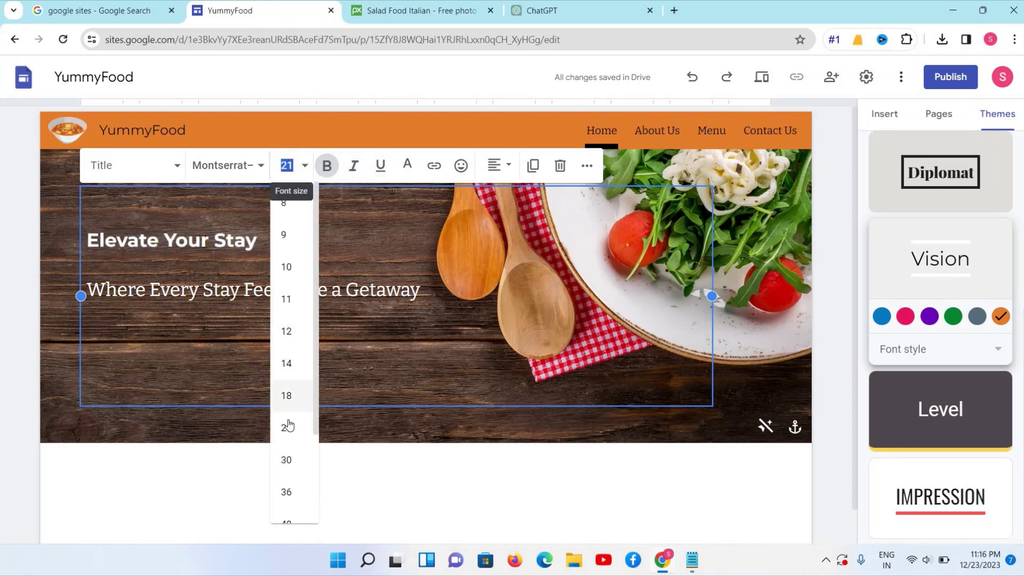
pyautogui.click(287, 428)
pyautogui.click(287, 166)
pyautogui.scroll(-1, 293, 389)
# Set the title 'Elevate Your Stay' to font size 36
pyautogui.click(291, 424)
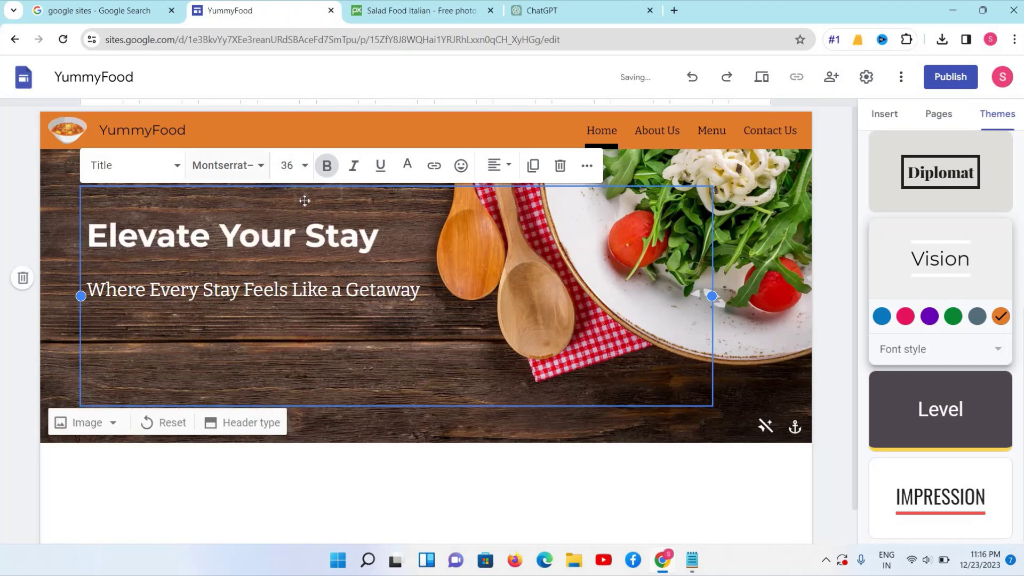
pyautogui.scroll(-1, 327, 167)
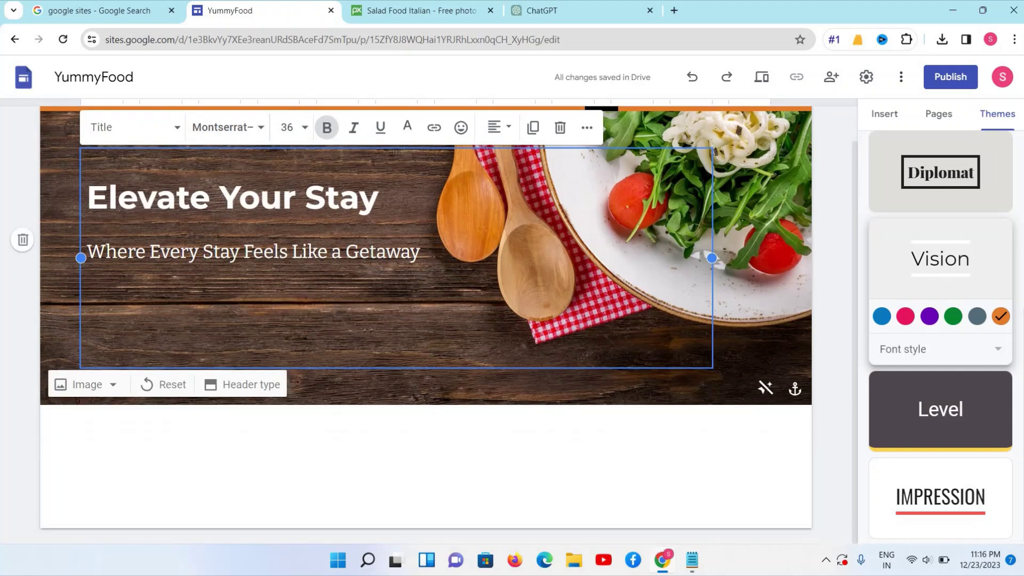
pyautogui.scroll(1, 326, 128)
# Set the subtitle 'Where Every Stay Feels Like a Getaway' to size 23 and make it bold
pyautogui.tripleClick(285, 290)
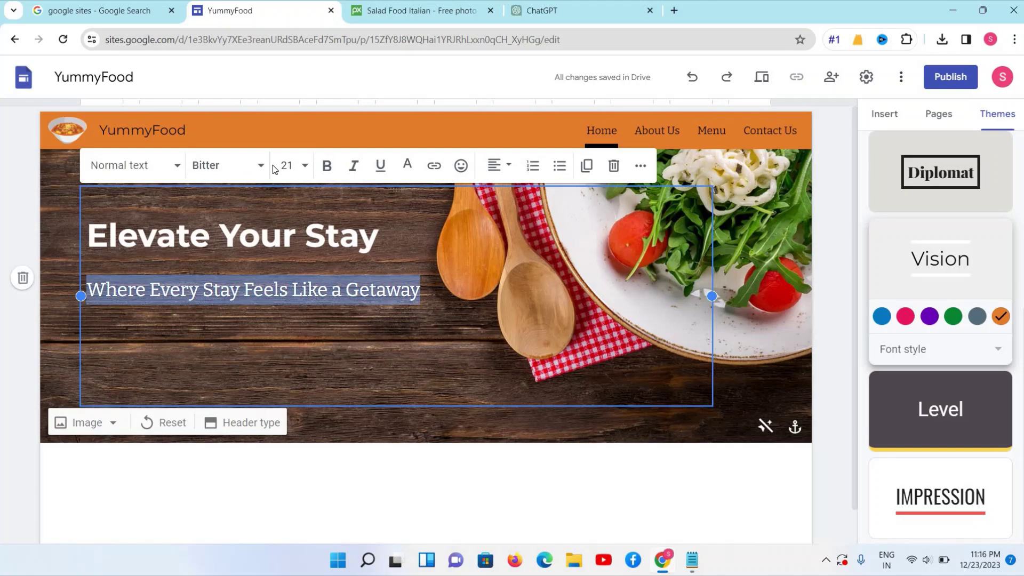
pyautogui.click(303, 179)
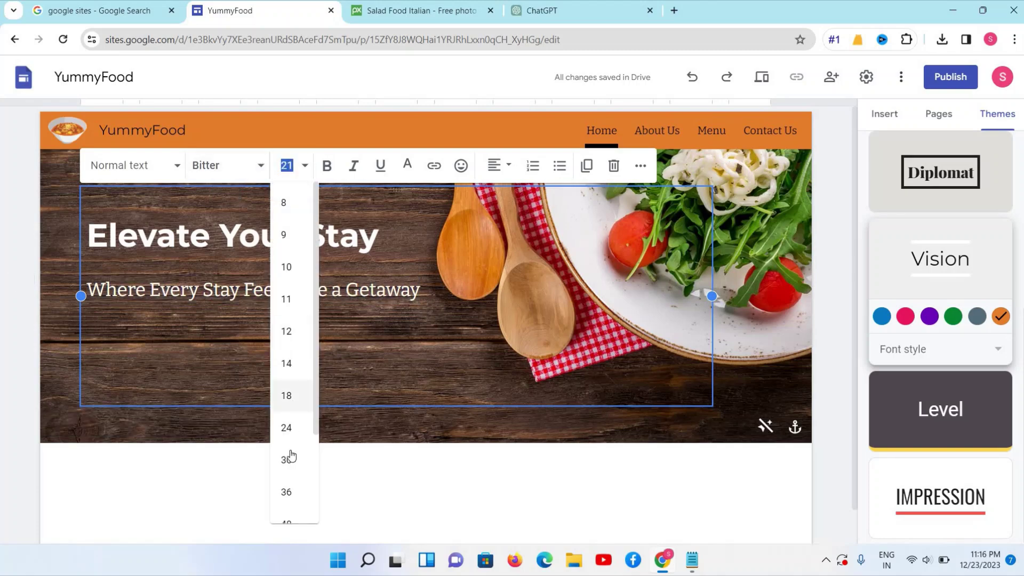
pyautogui.click(286, 429)
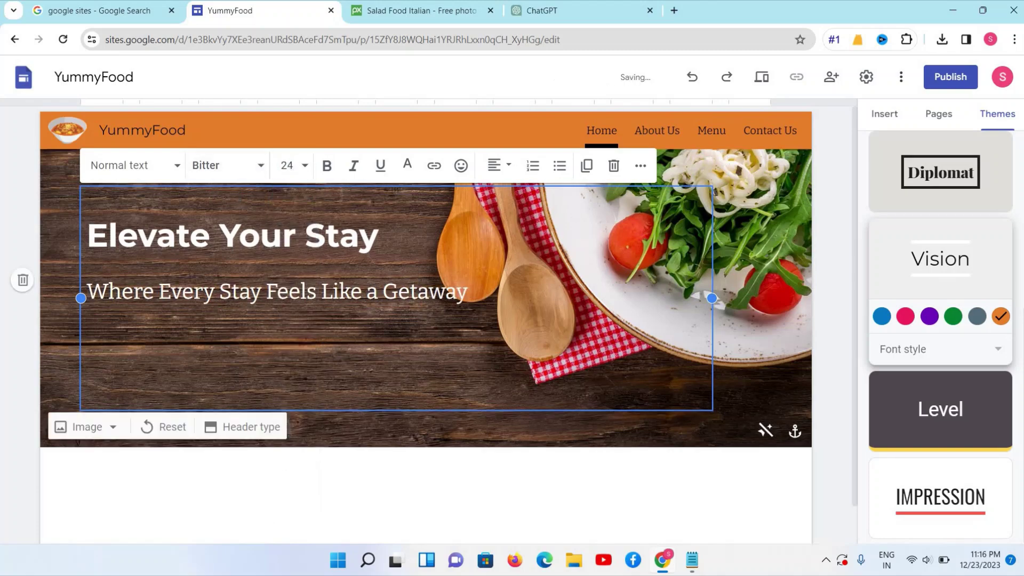
pyautogui.click(497, 165)
pyautogui.click(484, 202)
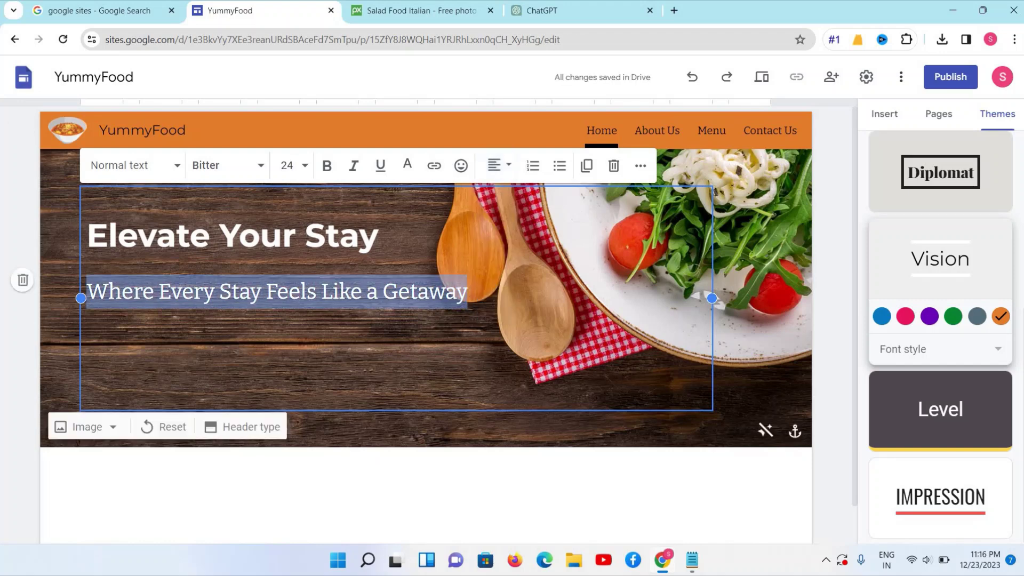
pyautogui.click(296, 166)
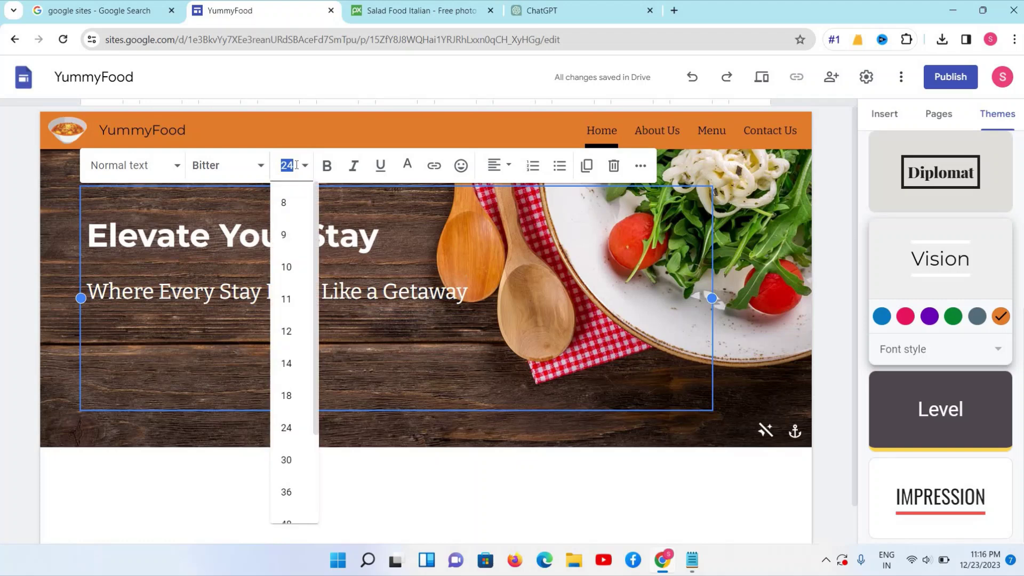
pyautogui.write('23')
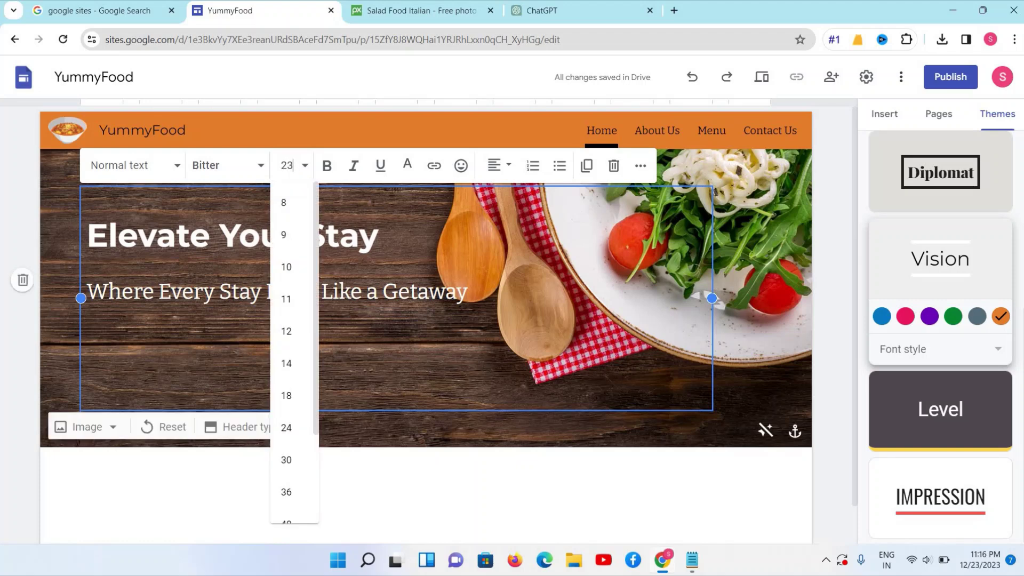
pyautogui.press('Return')
pyautogui.click(338, 165)
pyautogui.press('Up')
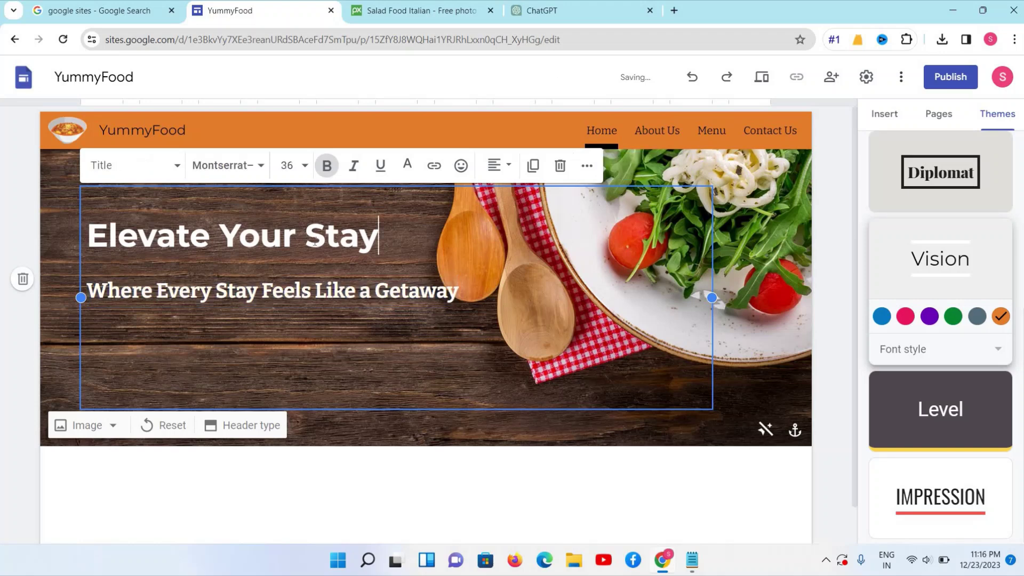
# Colour the title 'Elevate Your Stay' light golden yellow (#ffd966) and deselect it
pyautogui.tripleClick(312, 239)
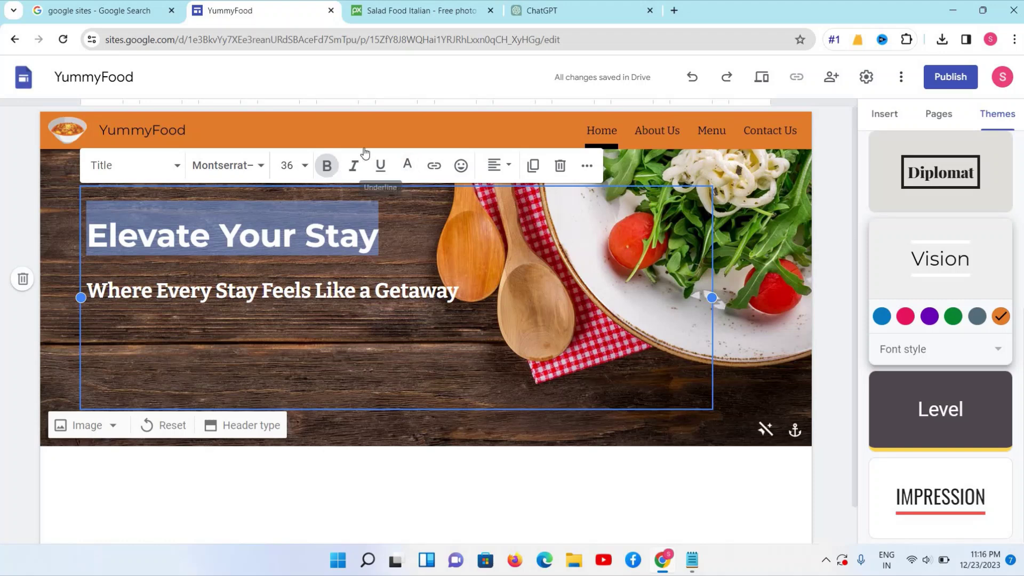
pyautogui.click(408, 168)
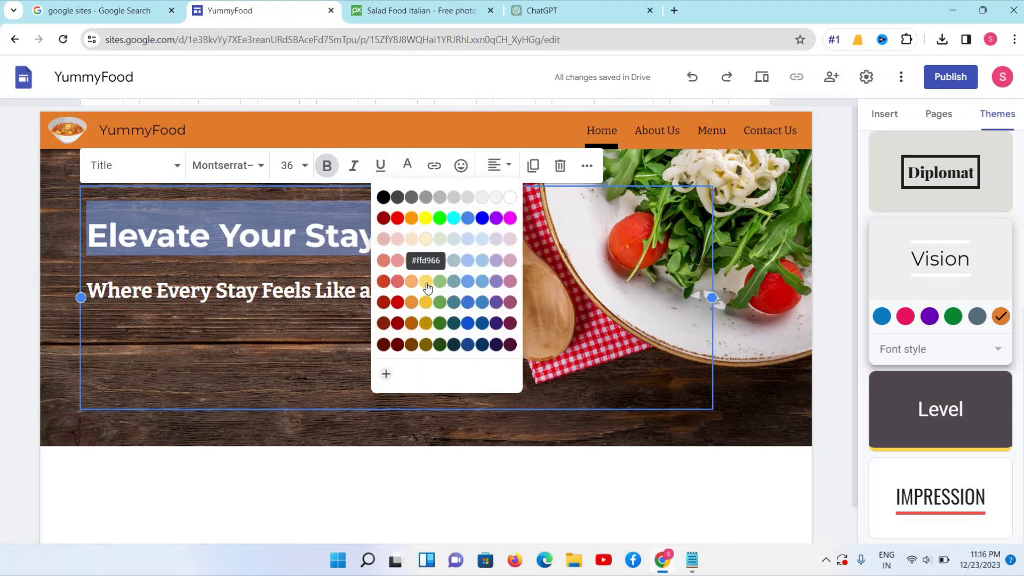
pyautogui.click(427, 283)
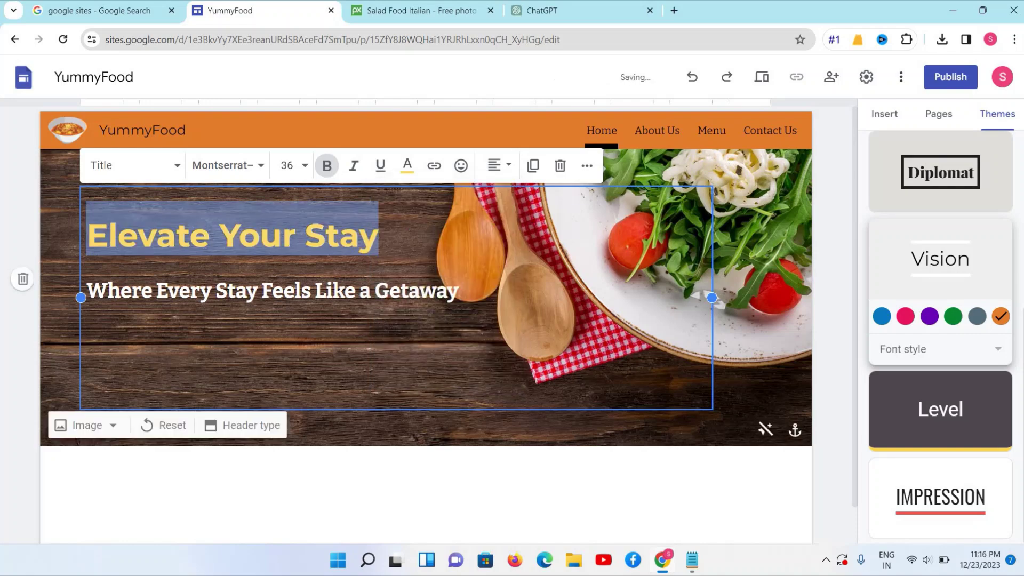
pyautogui.click(380, 236)
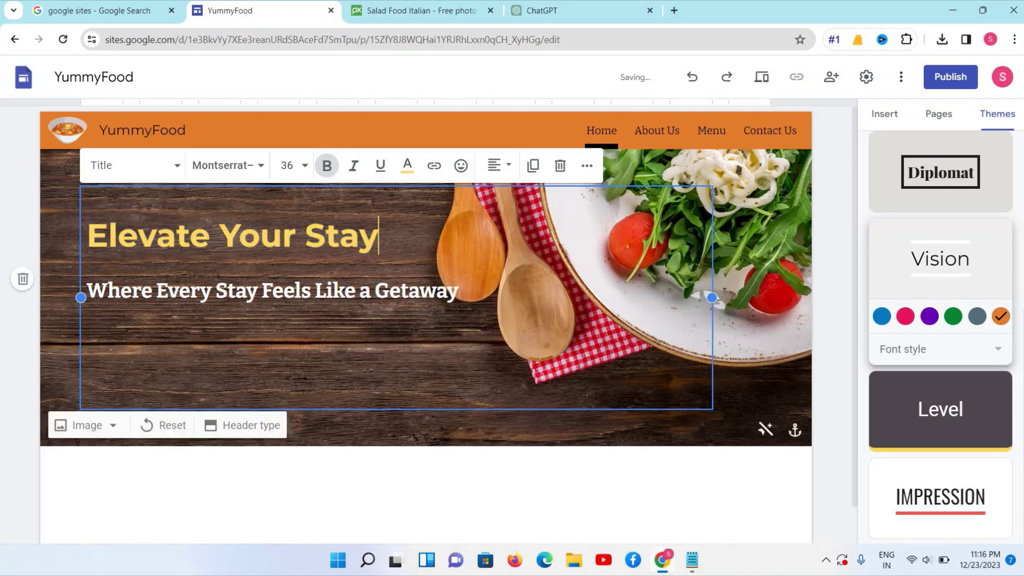
pyautogui.click(747, 214)
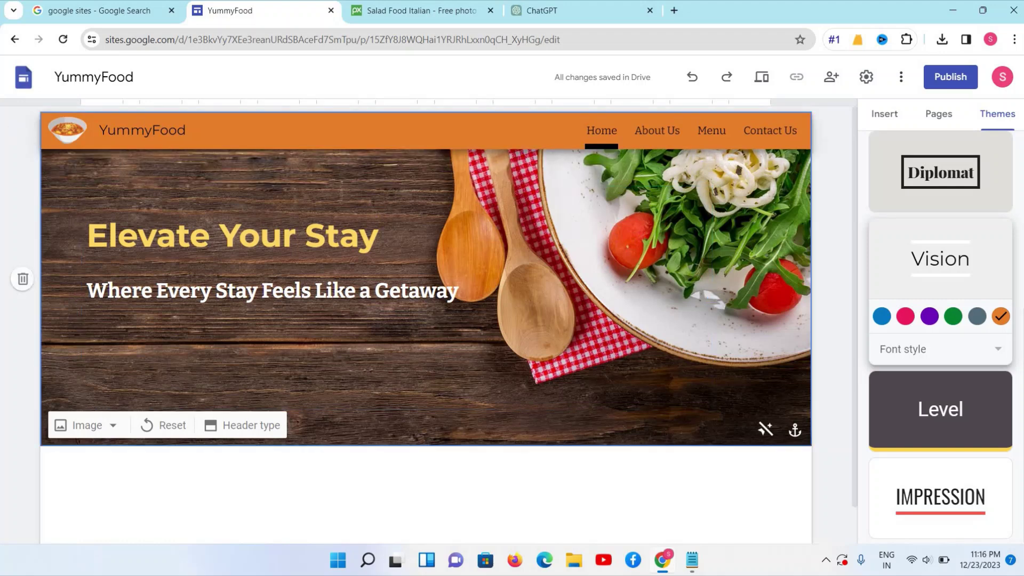
pyautogui.moveTo(70, 133)
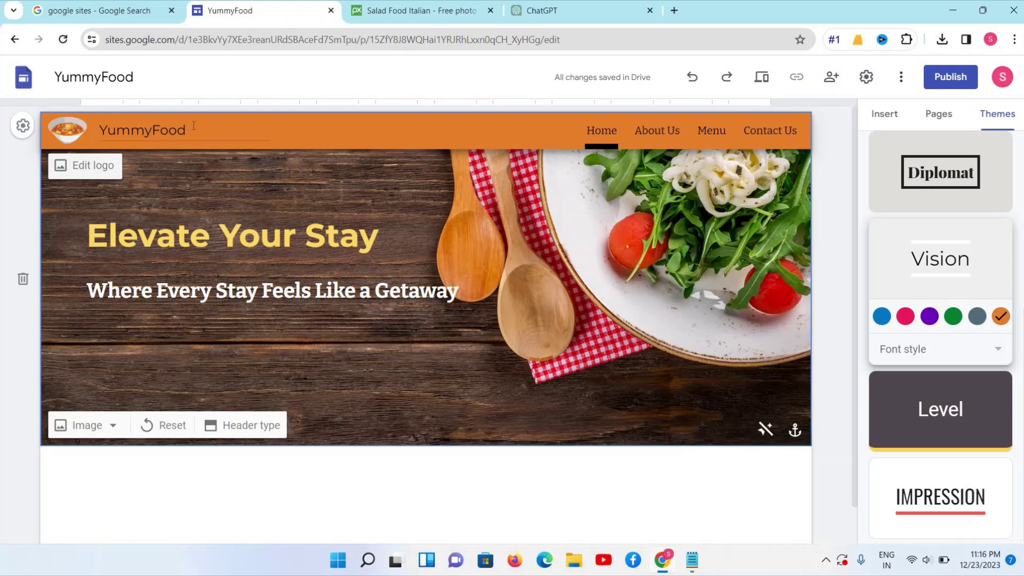
# Select the site name YummyFood and show the Pages list: Home, About Us, Menu, Contact Us
pyautogui.doubleClick(181, 128)
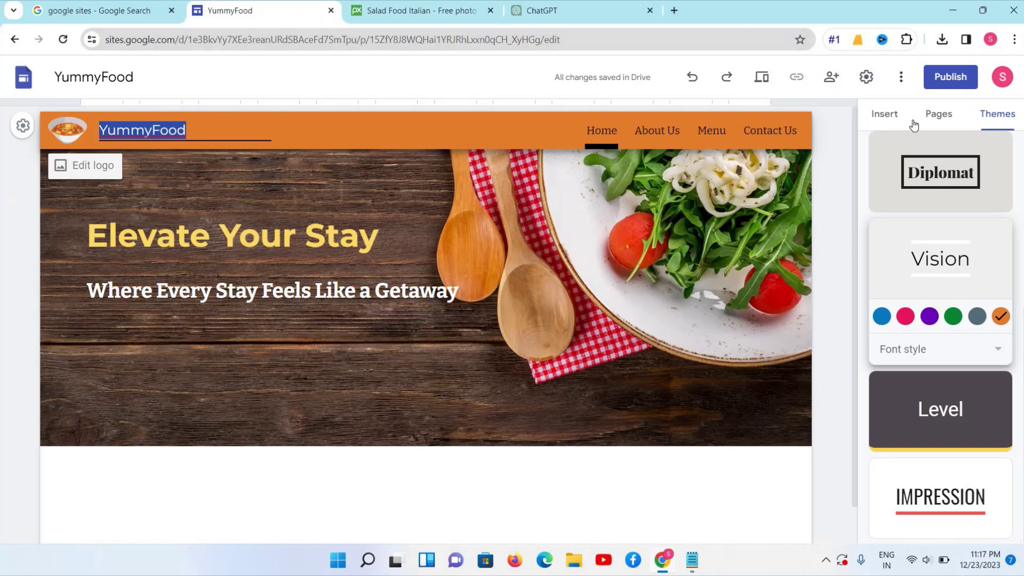
pyautogui.click(938, 117)
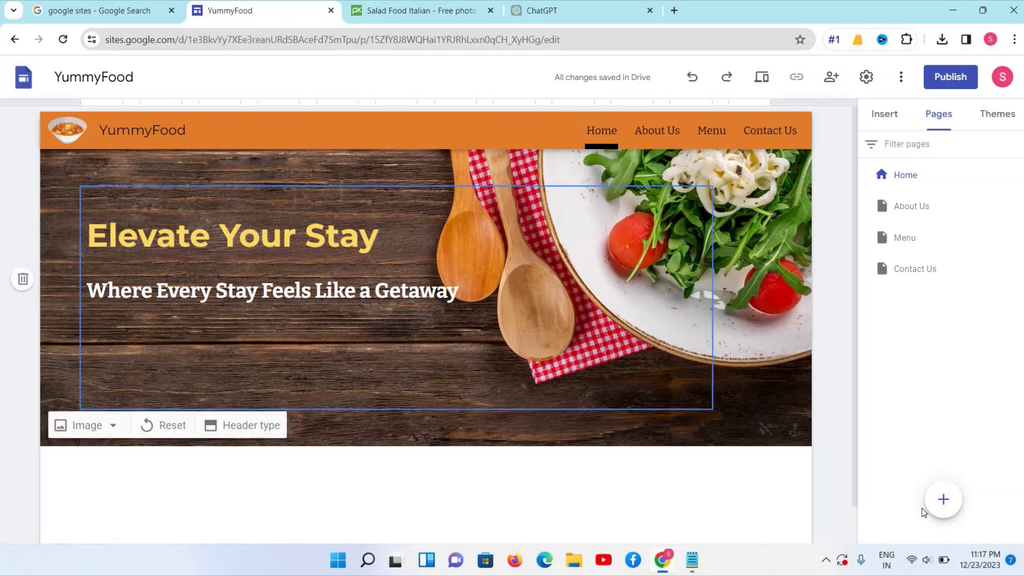
pyautogui.moveTo(948, 515)
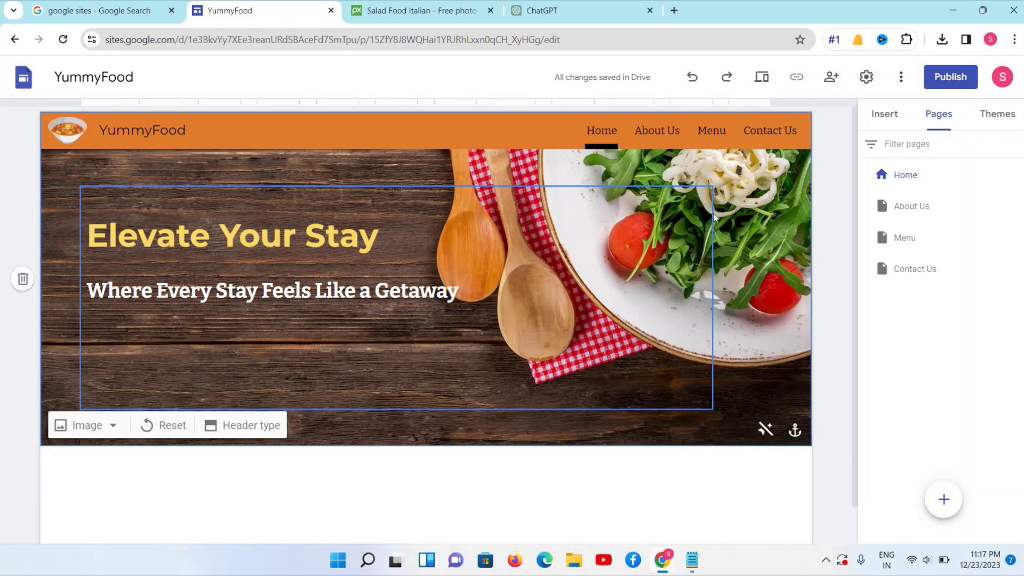
# Check the header image options and the ChatGPT tagline ideas, then return to the editor
pyautogui.click(92, 427)
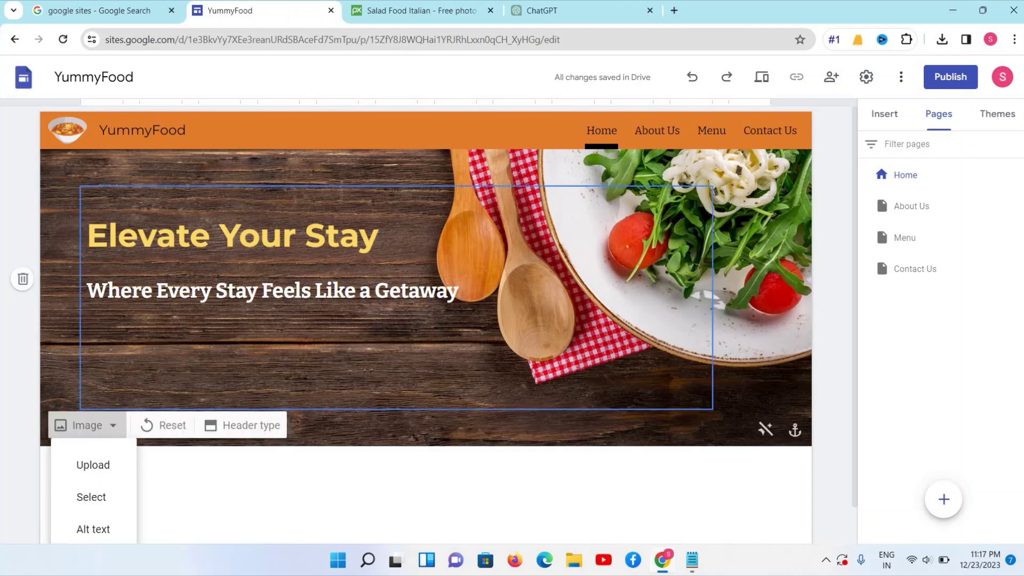
pyautogui.tripleClick(200, 231)
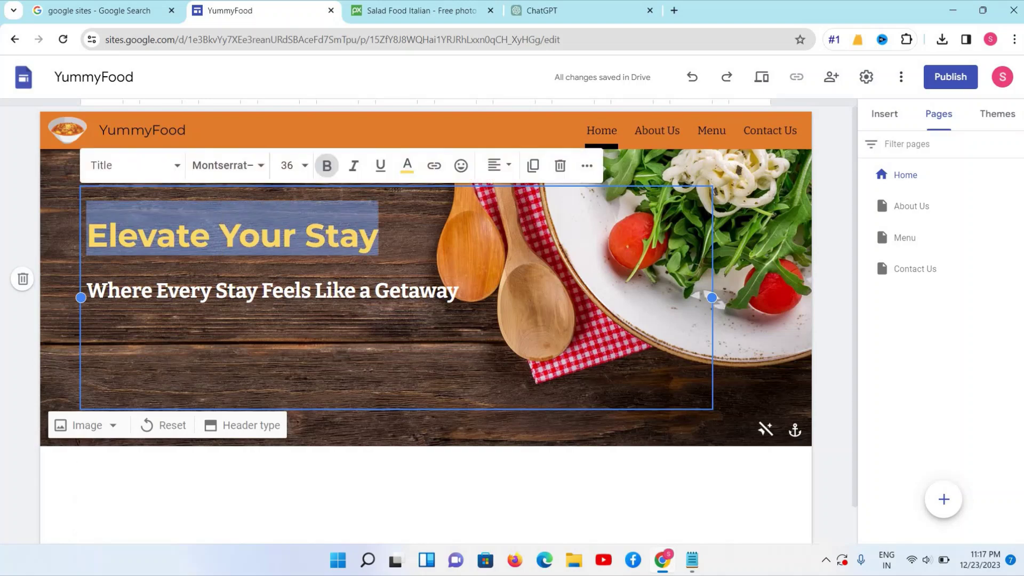
pyautogui.click(571, 12)
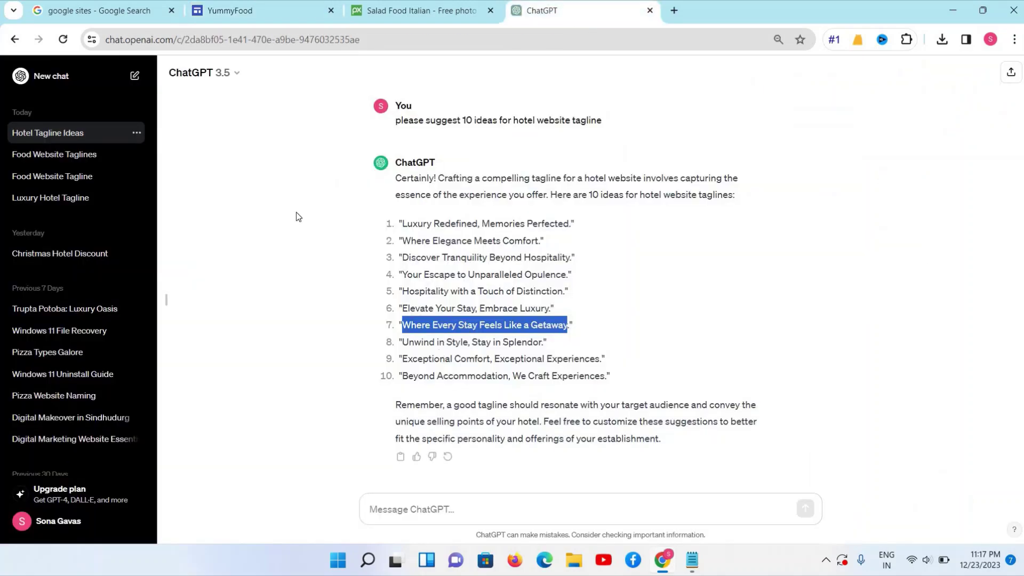
pyautogui.click(220, 16)
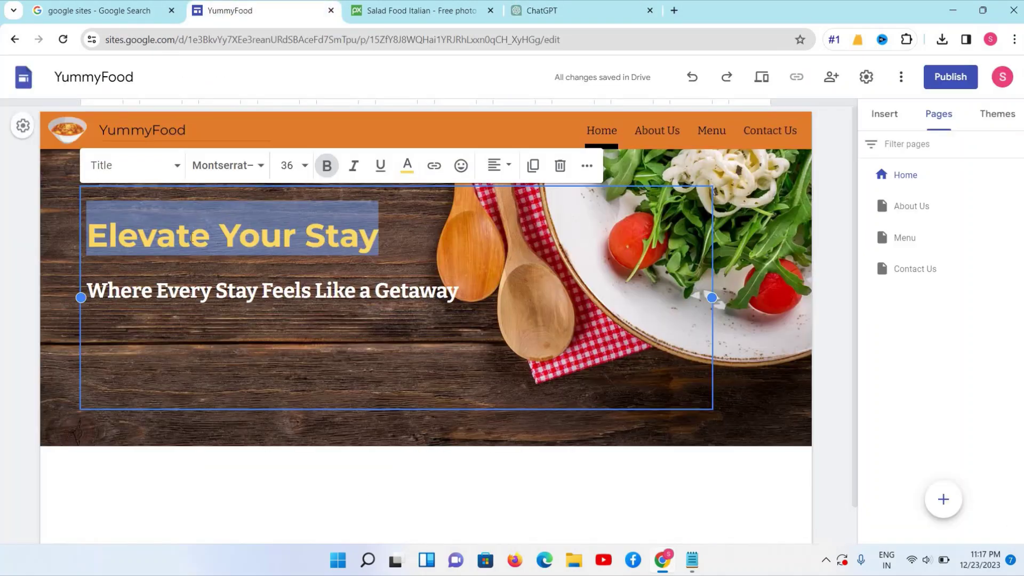
pyautogui.tripleClick(194, 292)
pyautogui.tripleClick(250, 238)
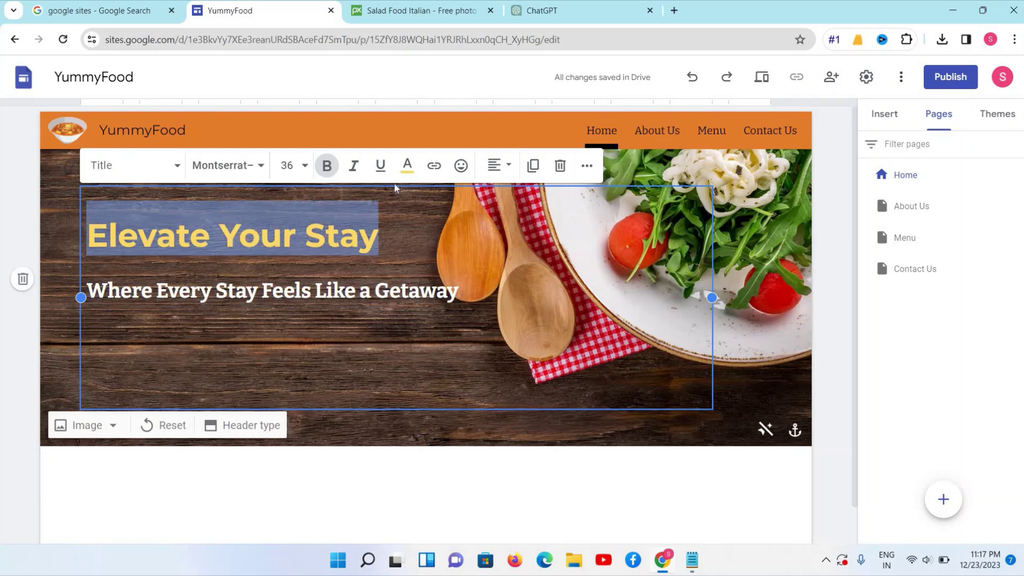
pyautogui.click(305, 166)
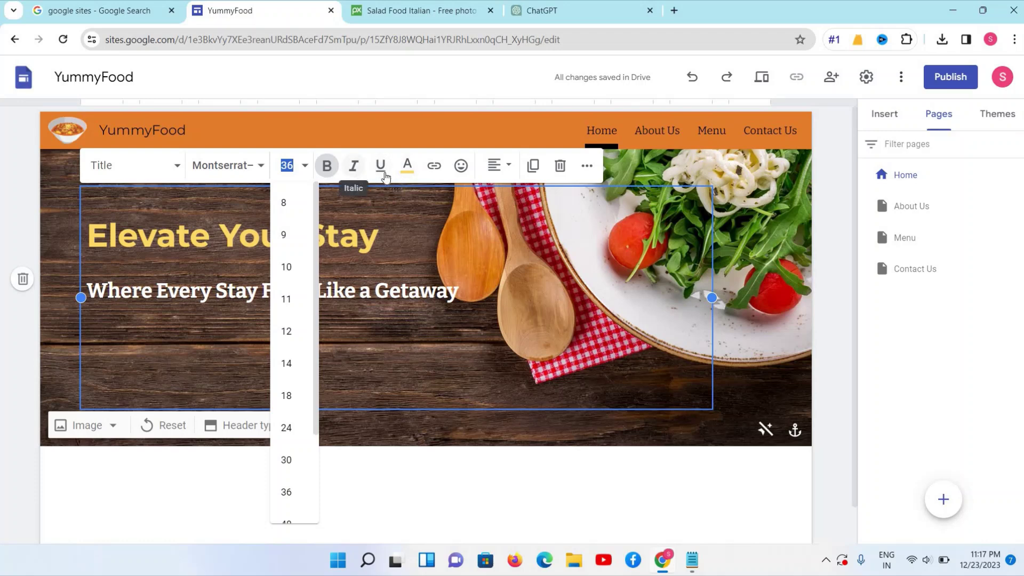
pyautogui.click(502, 171)
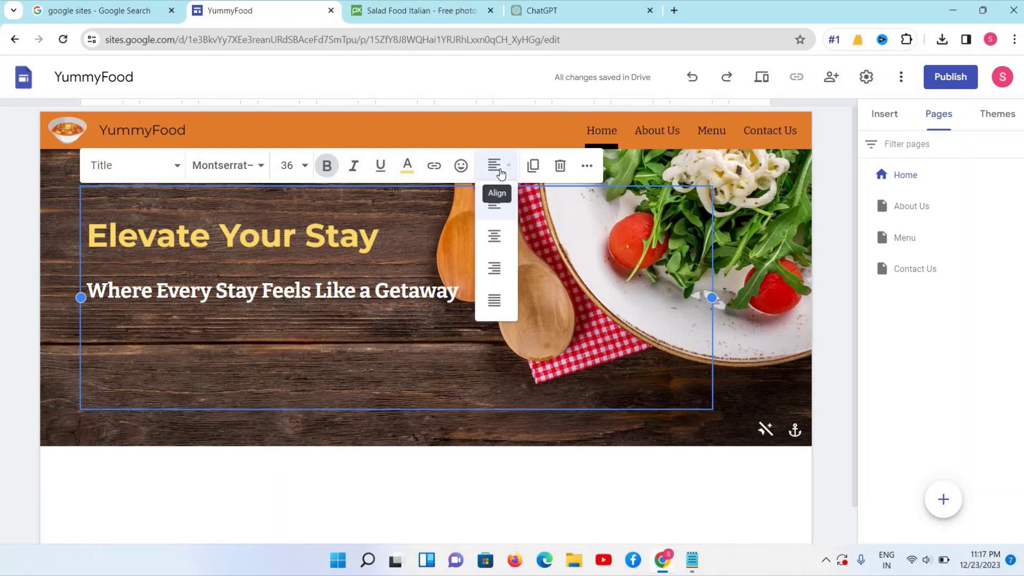
pyautogui.click(240, 166)
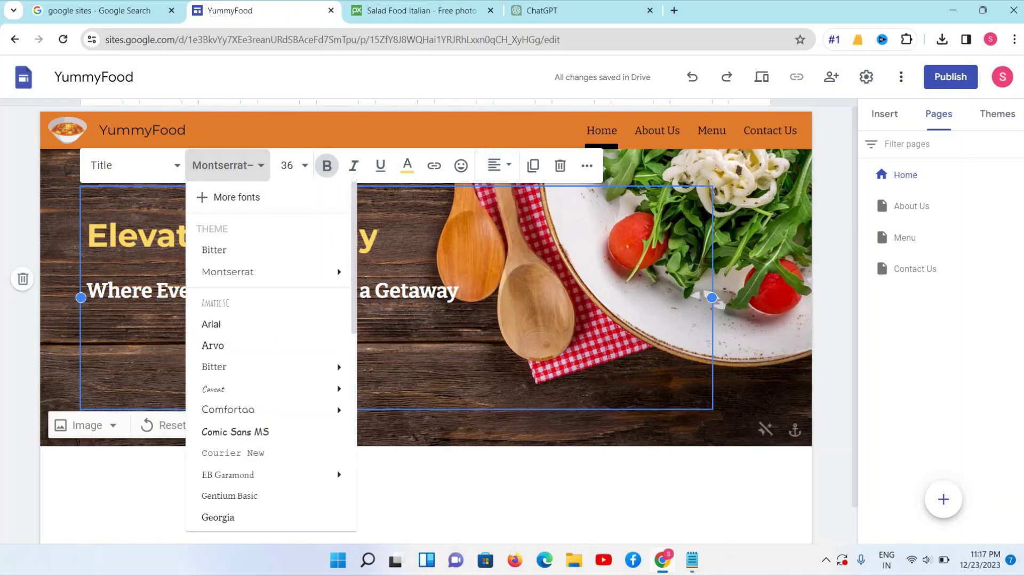
pyautogui.press('Escape')
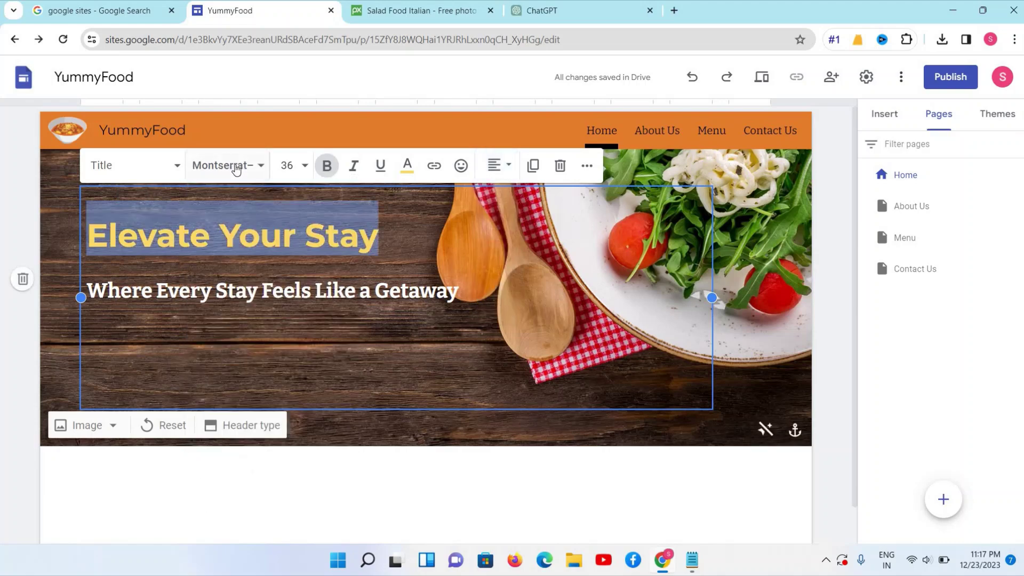
pyautogui.click(236, 166)
pyautogui.click(165, 169)
pyautogui.click(165, 169)
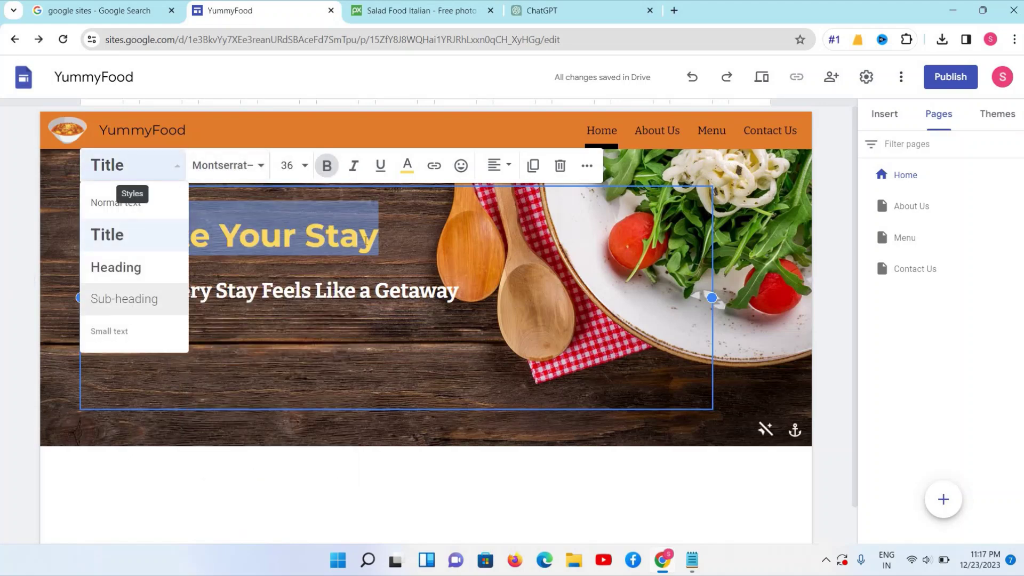
pyautogui.press('Escape')
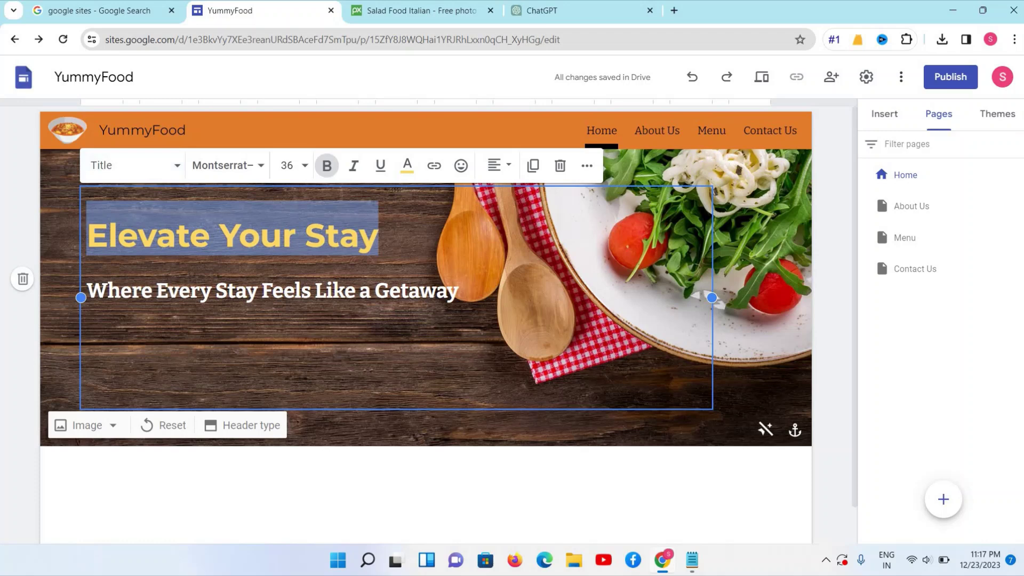
pyautogui.click(249, 237)
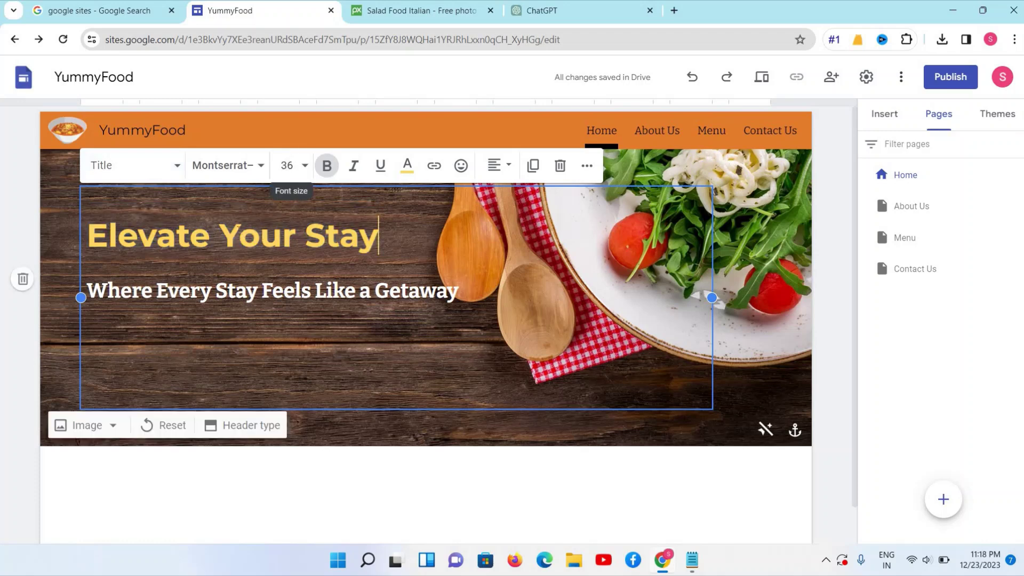
pyautogui.tripleClick(236, 230)
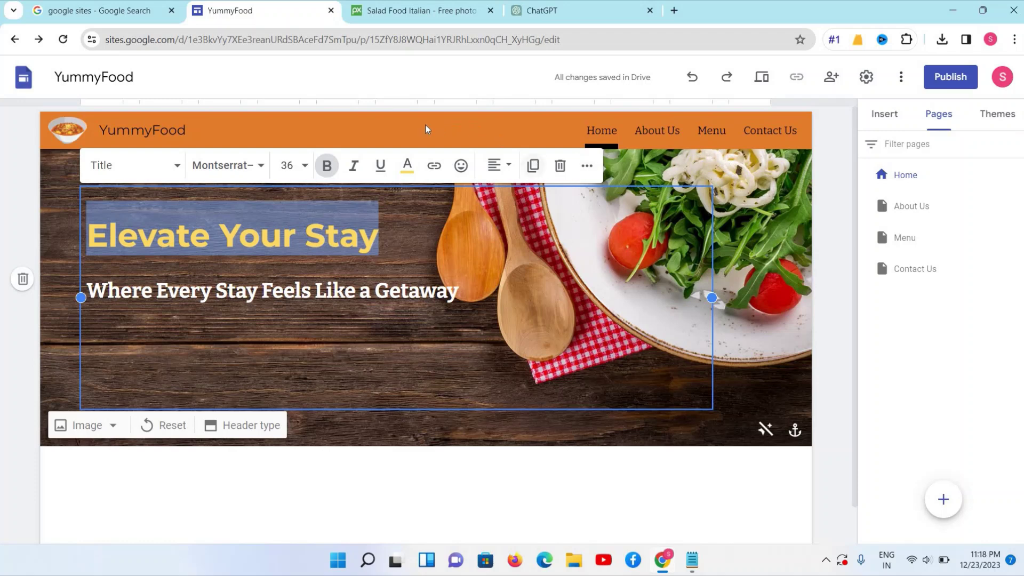
pyautogui.click(364, 139)
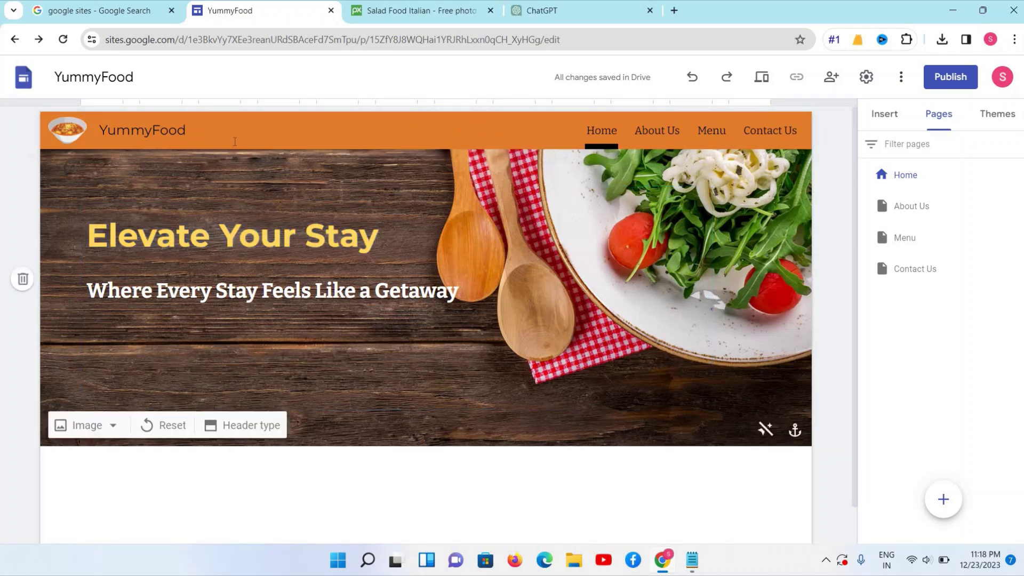
# View the orange theme's custom colour settings in Themes and close them unchanged
pyautogui.click(1001, 120)
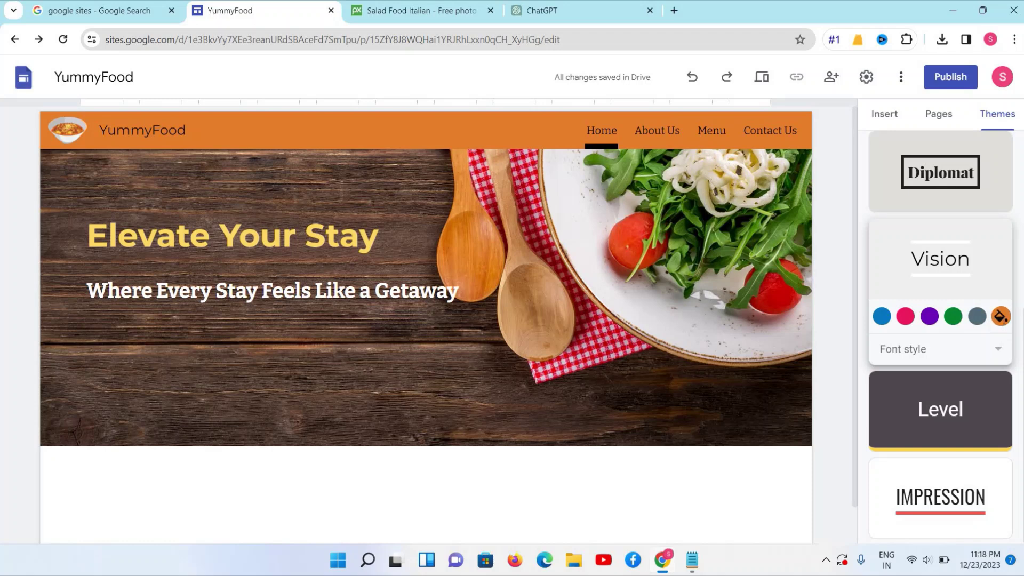
pyautogui.click(1001, 317)
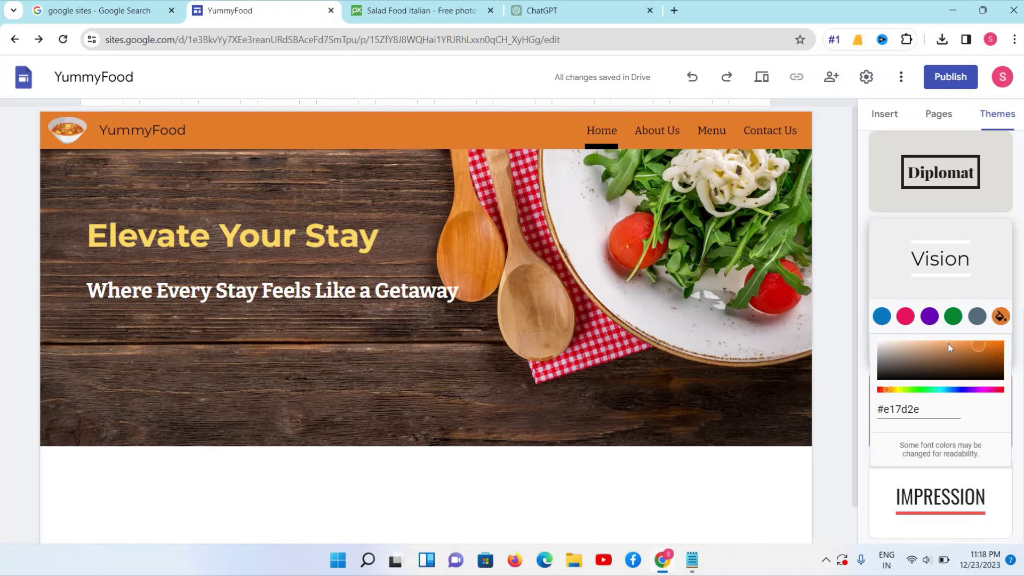
pyautogui.click(737, 246)
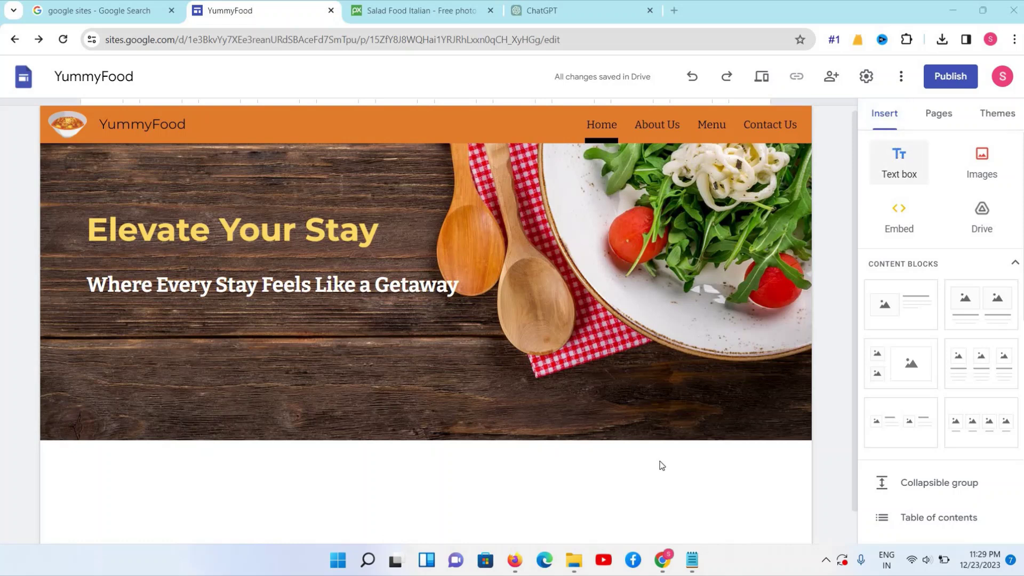
# Add a new text box below the header containing 'About Us'
pyautogui.moveTo(617, 425)
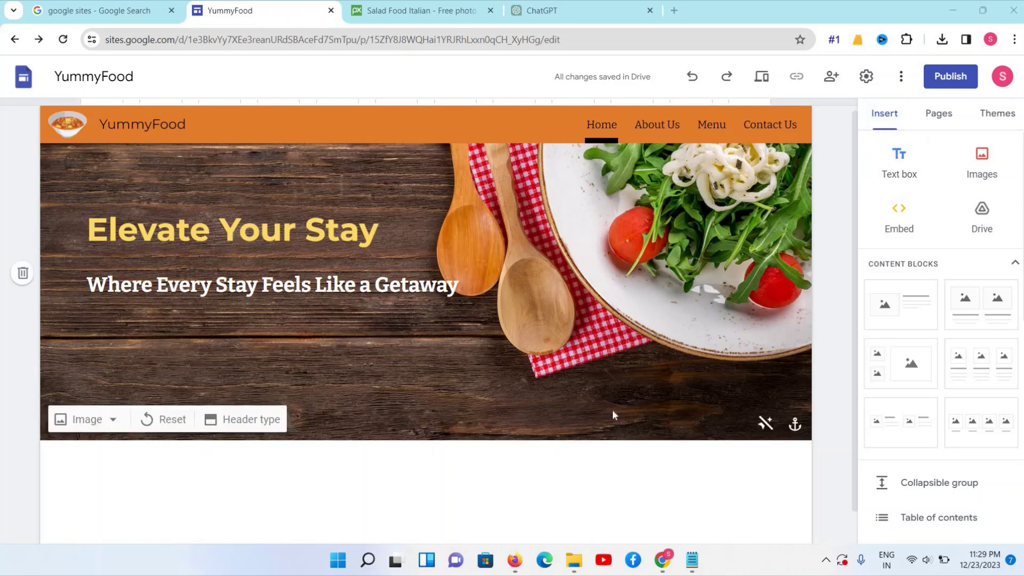
pyautogui.scroll(-1, 612, 409)
pyautogui.click(612, 363)
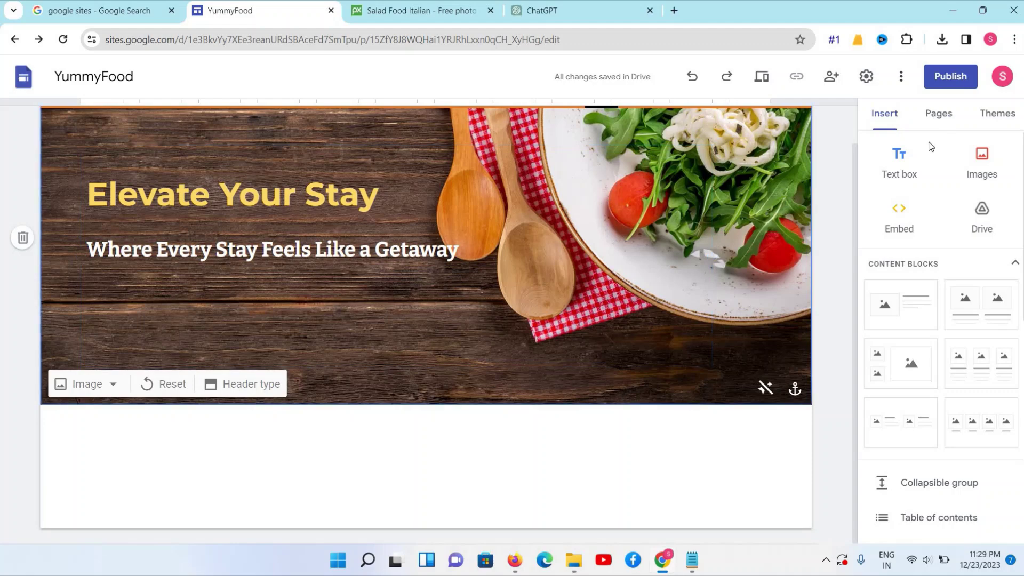
pyautogui.click(903, 170)
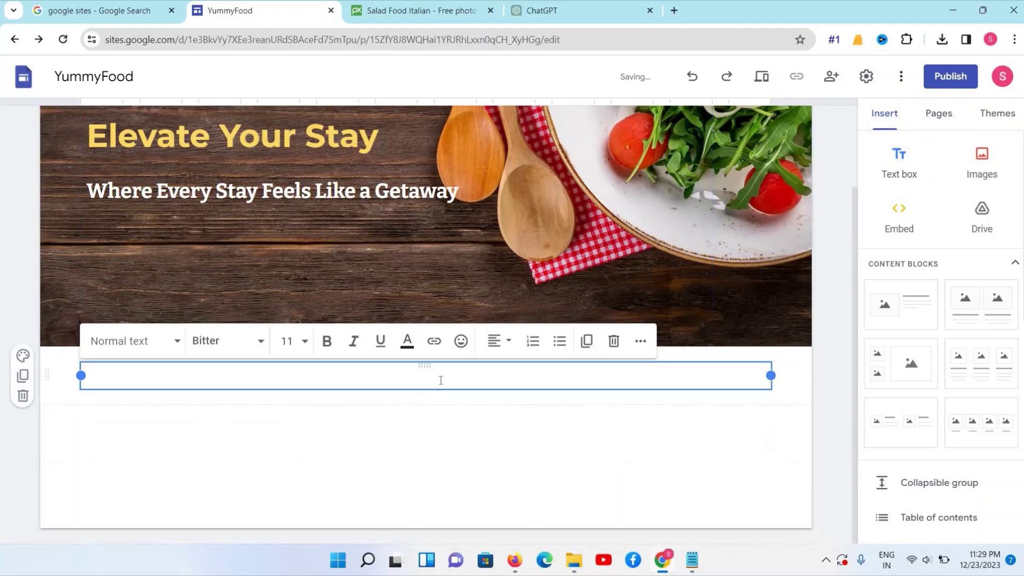
pyautogui.write('AB')
pyautogui.press('BackSpace')
pyautogui.press('BackSpace')
pyautogui.press('BackSpace')
pyautogui.write('bout Us')
# Give 'About Us' the Heading style and centre it
pyautogui.click(147, 340)
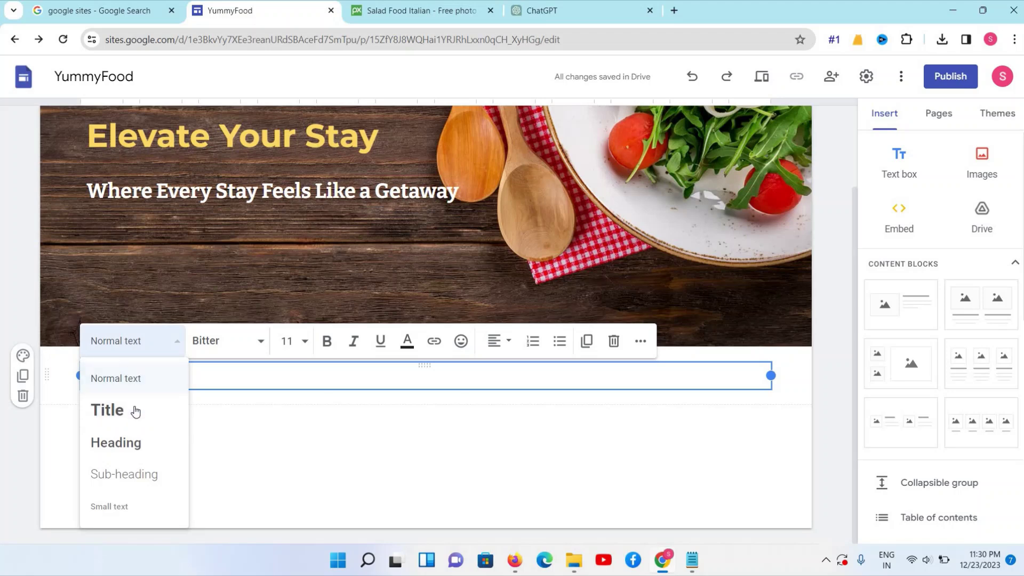
pyautogui.click(136, 411)
pyautogui.click(134, 356)
pyautogui.click(130, 441)
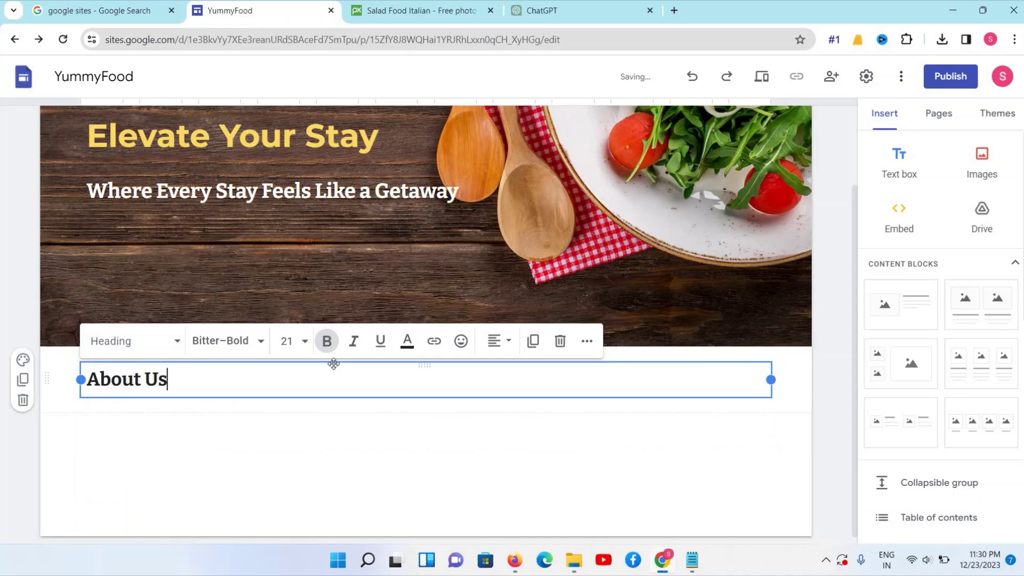
pyautogui.click(494, 341)
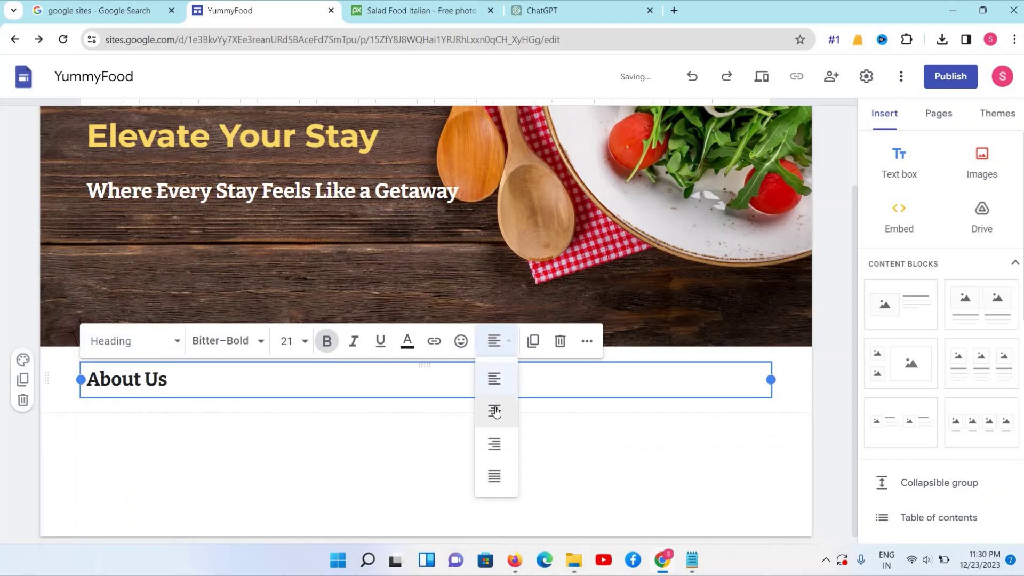
pyautogui.click(494, 411)
pyautogui.scroll(2, 386, 145)
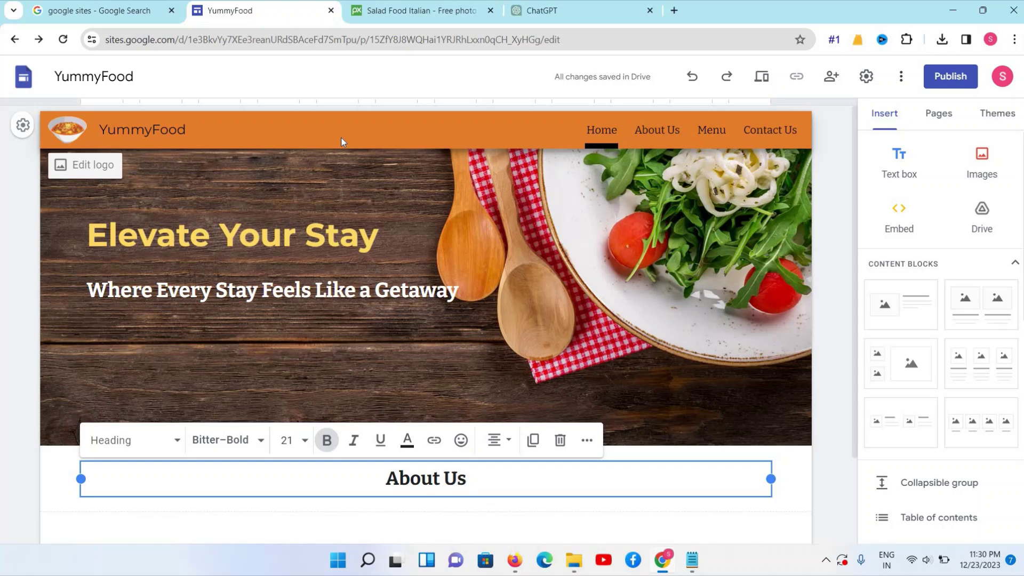
# Look up the Vision theme's orange code #e17d2e in its colour picker, then reselect About Us
pyautogui.click(378, 168)
pyautogui.click(1006, 117)
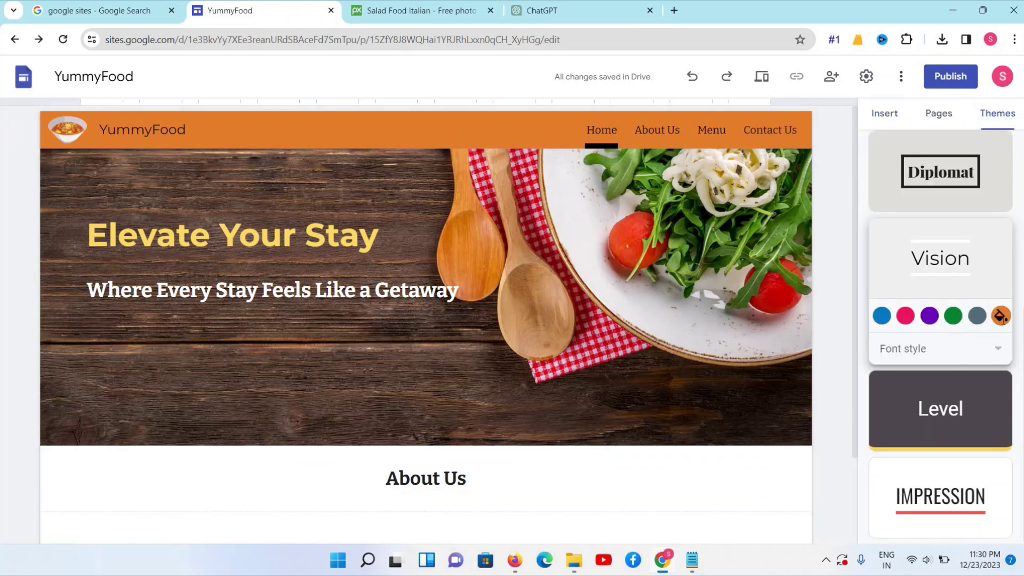
pyautogui.click(1002, 317)
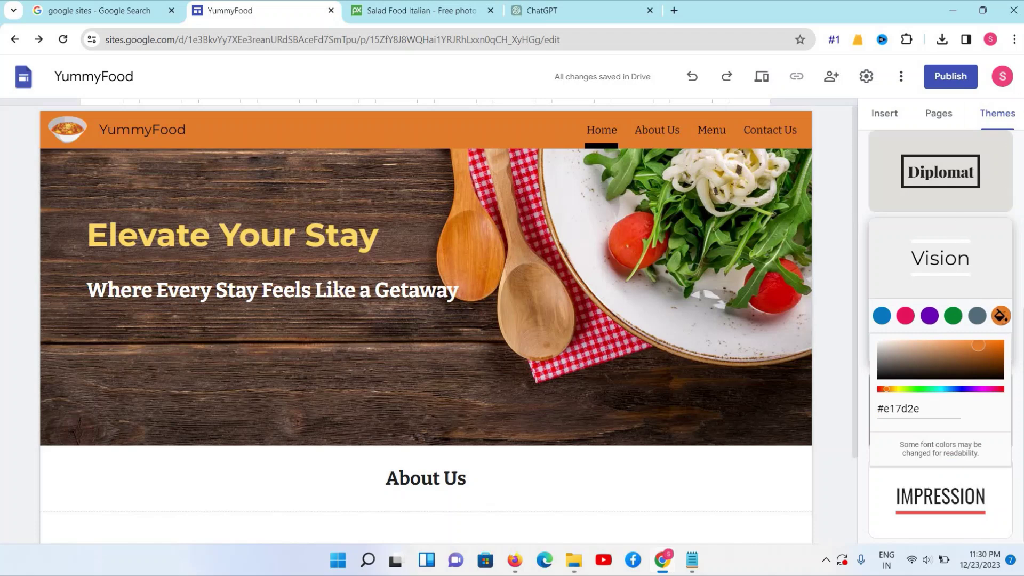
pyautogui.moveTo(878, 408); pyautogui.dragTo(981, 454)
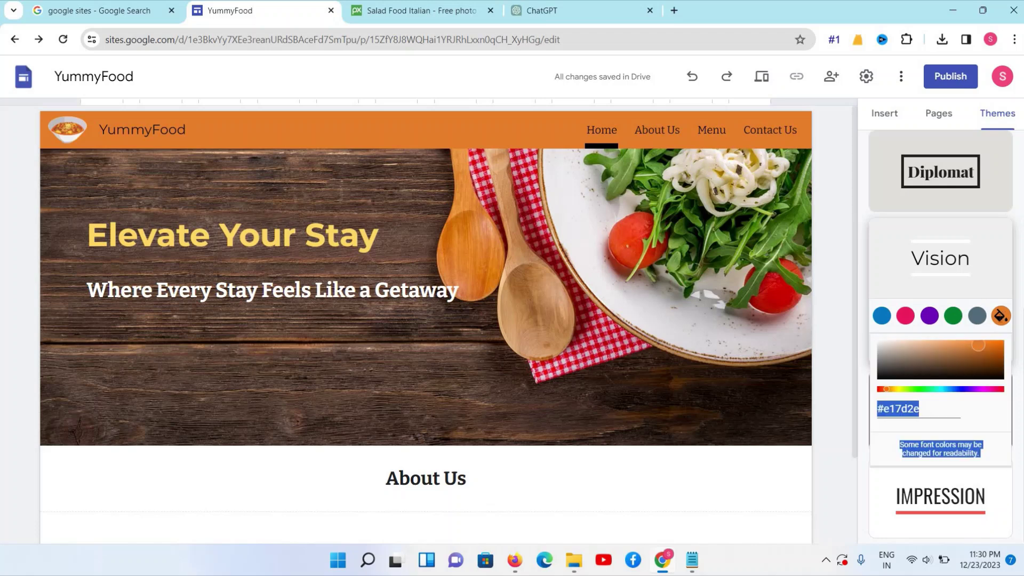
pyautogui.click(922, 409)
pyautogui.tripleClick(922, 409)
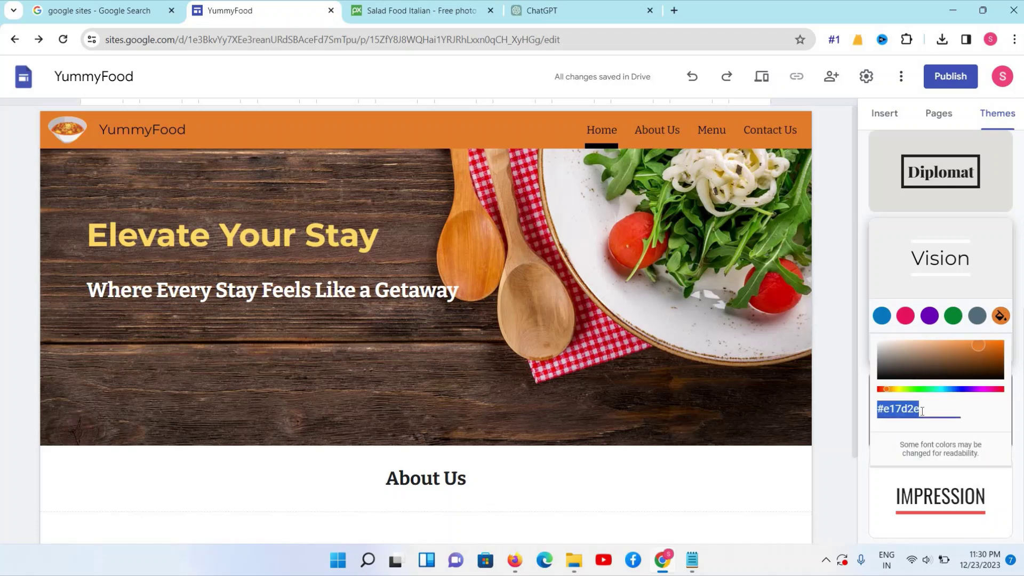
pyautogui.press('Right')
pyautogui.tripleClick(917, 408)
pyautogui.click(456, 478)
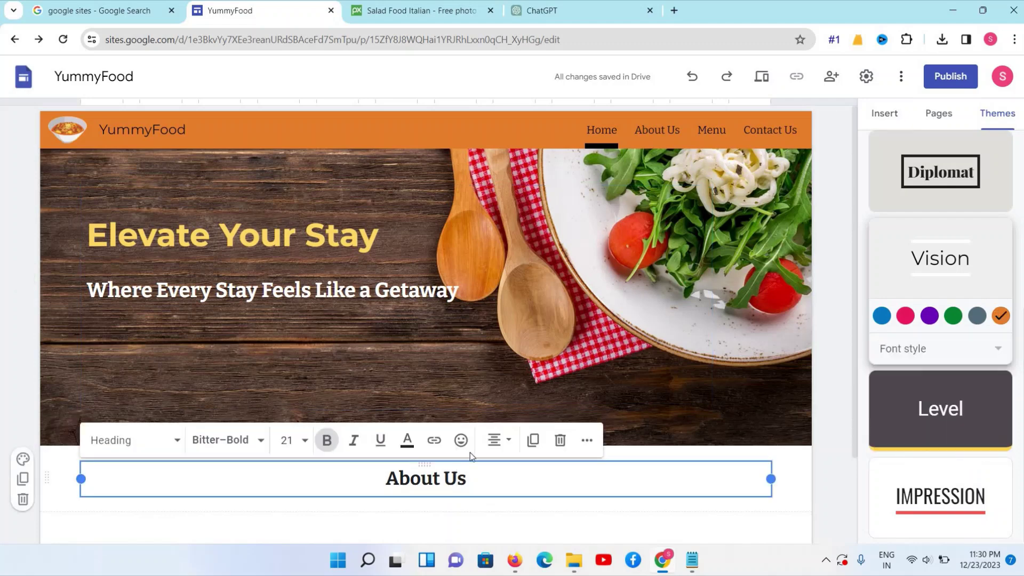
pyautogui.scroll(-1, 470, 457)
pyautogui.moveTo(468, 411); pyautogui.dragTo(394, 378)
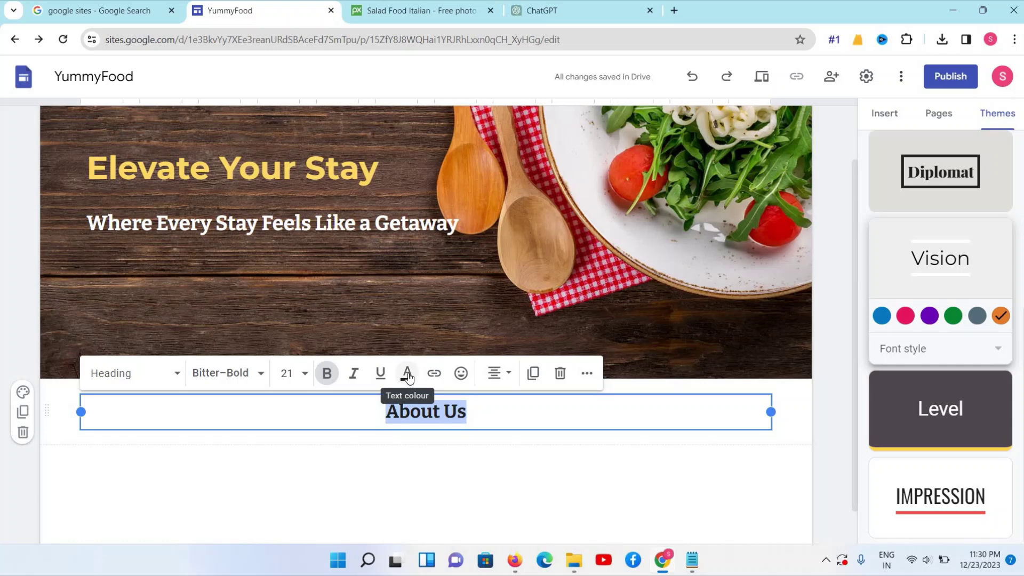
# Colour the About Us heading with custom hex #e17d2e and check the result
pyautogui.click(409, 375)
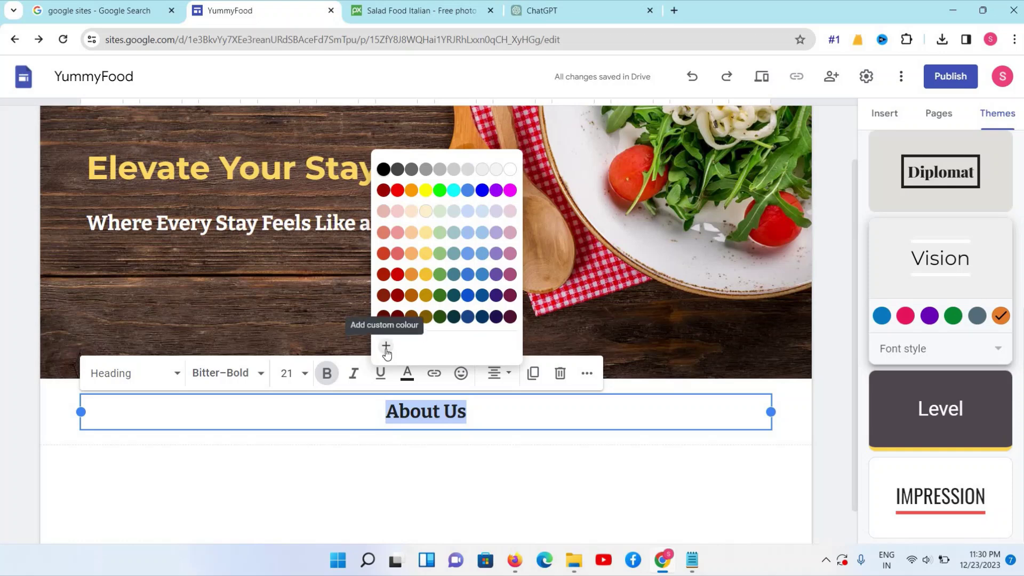
pyautogui.click(386, 349)
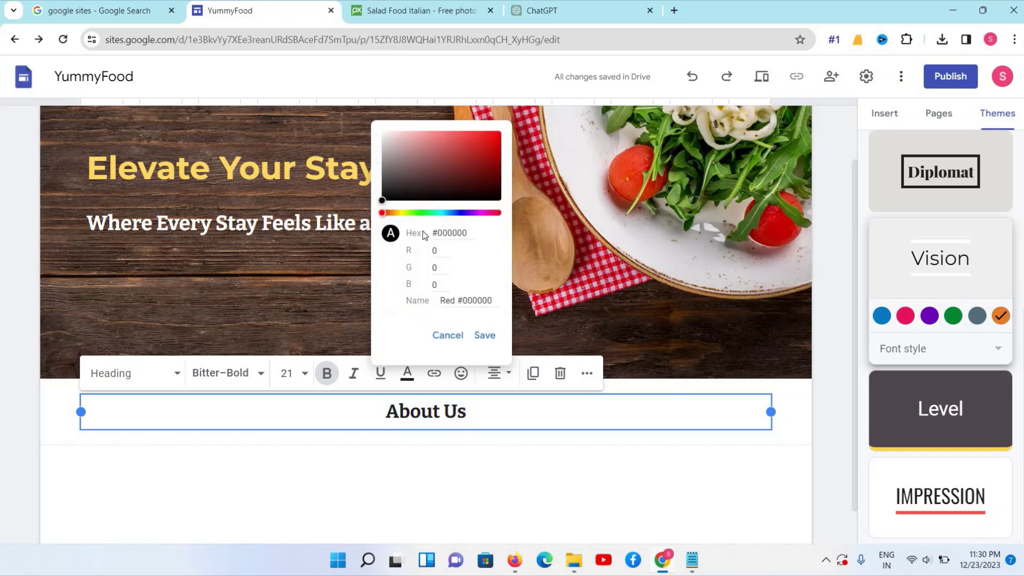
pyautogui.click(479, 239)
pyautogui.write('#e17d2e')
pyautogui.click(484, 336)
pyautogui.click(489, 412)
pyautogui.scroll(1, 489, 412)
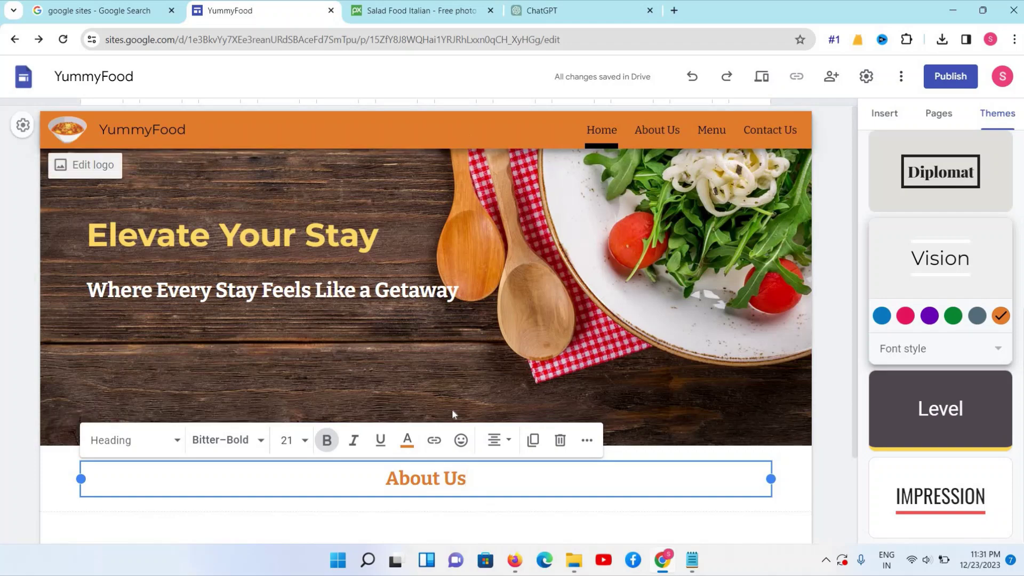
pyautogui.scroll(-2, 422, 384)
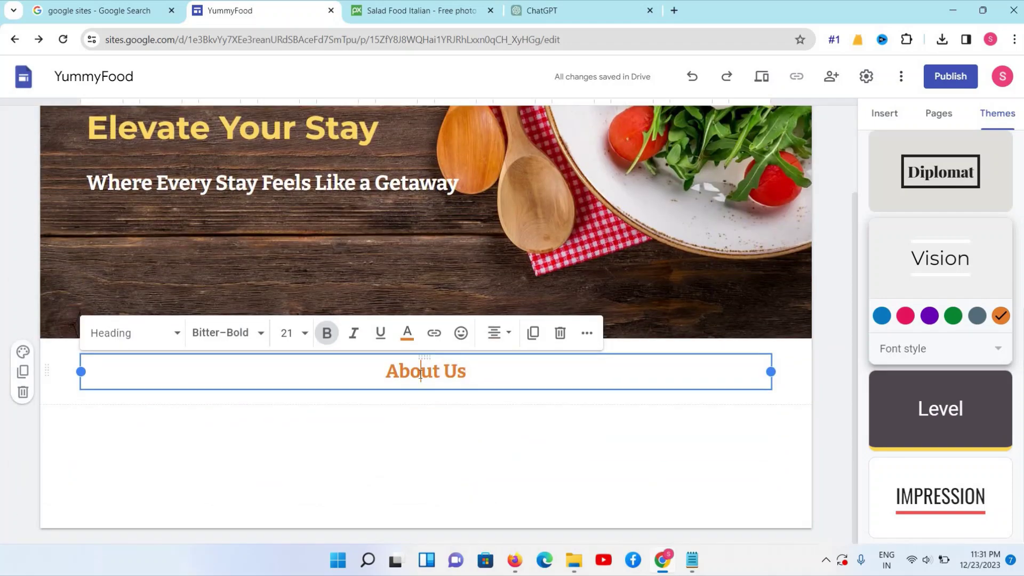
pyautogui.tripleClick(421, 373)
pyautogui.scroll(1, 421, 374)
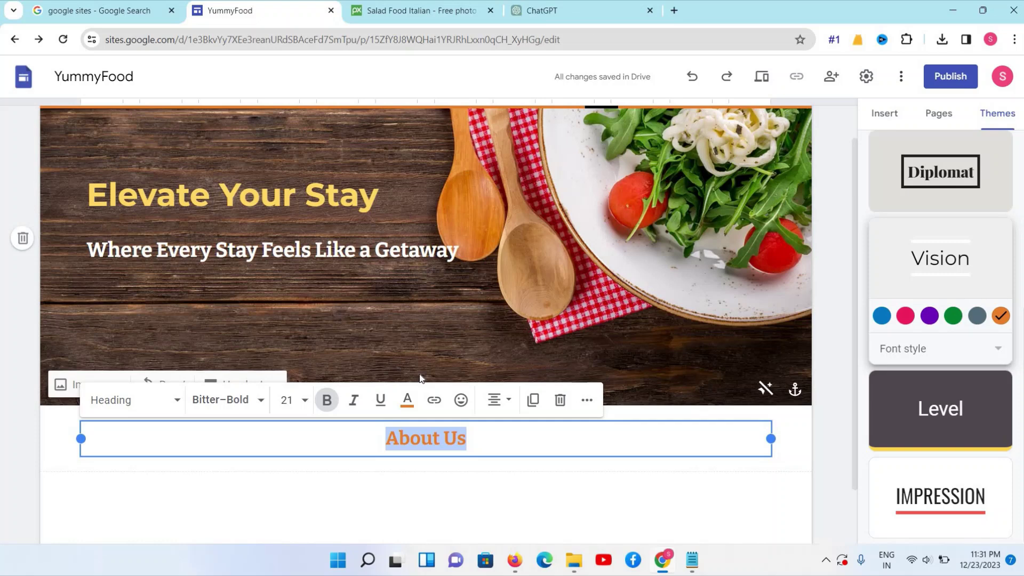
pyautogui.click(440, 500)
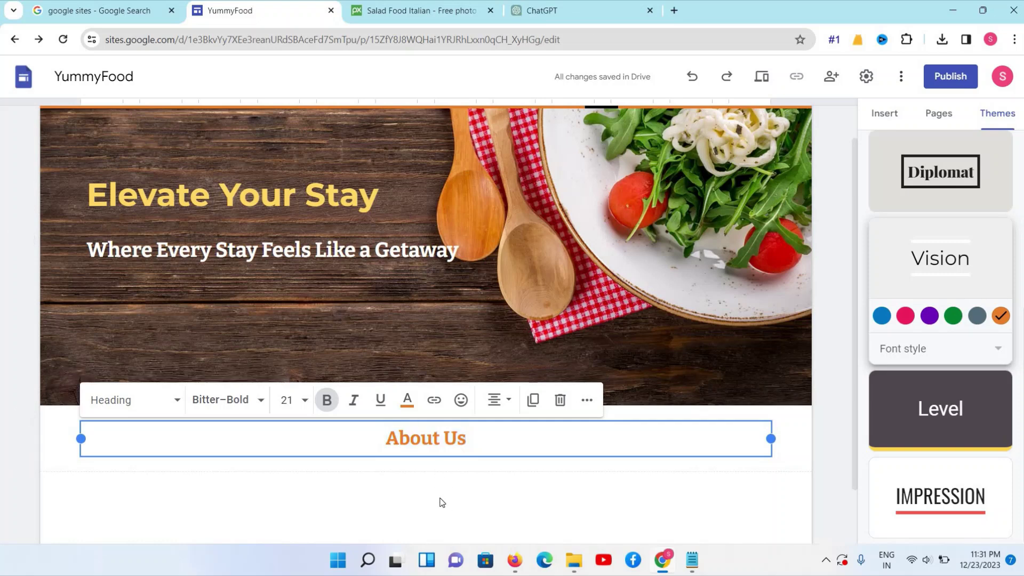
# Insert an image-beside-text block under About Us and choose Upload for its image
pyautogui.click(889, 118)
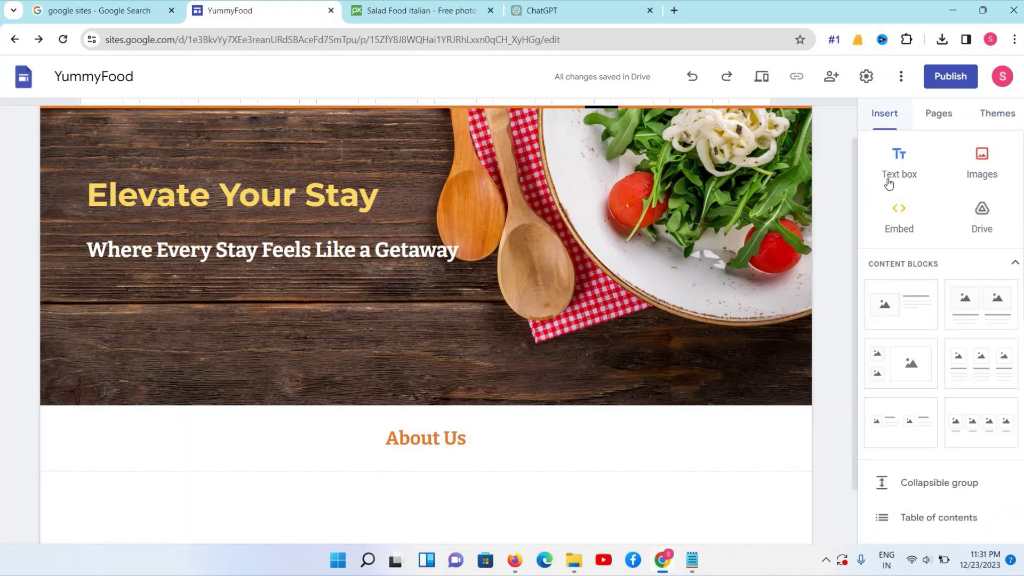
pyautogui.click(896, 307)
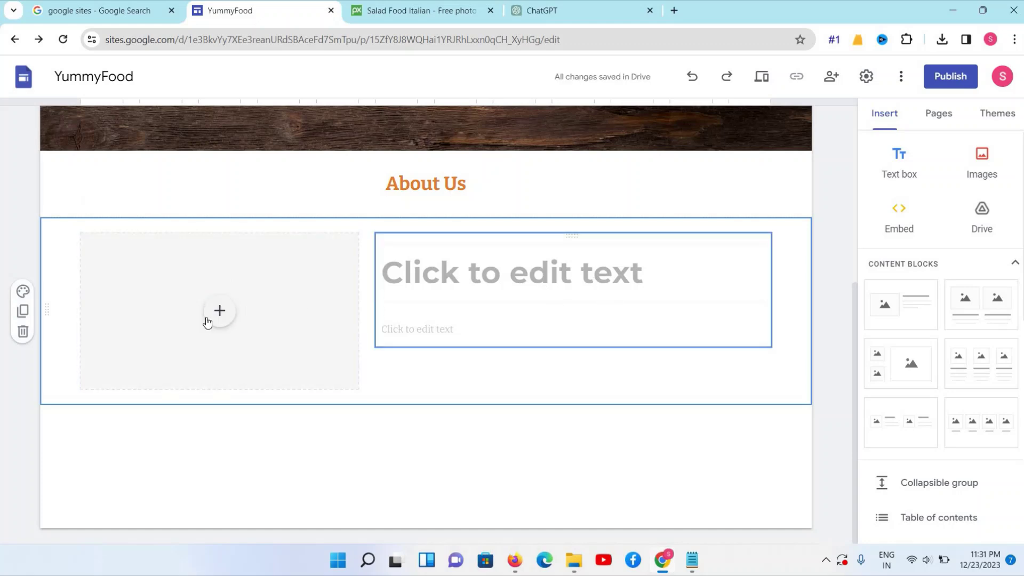
pyautogui.click(437, 10)
pyautogui.click(299, 19)
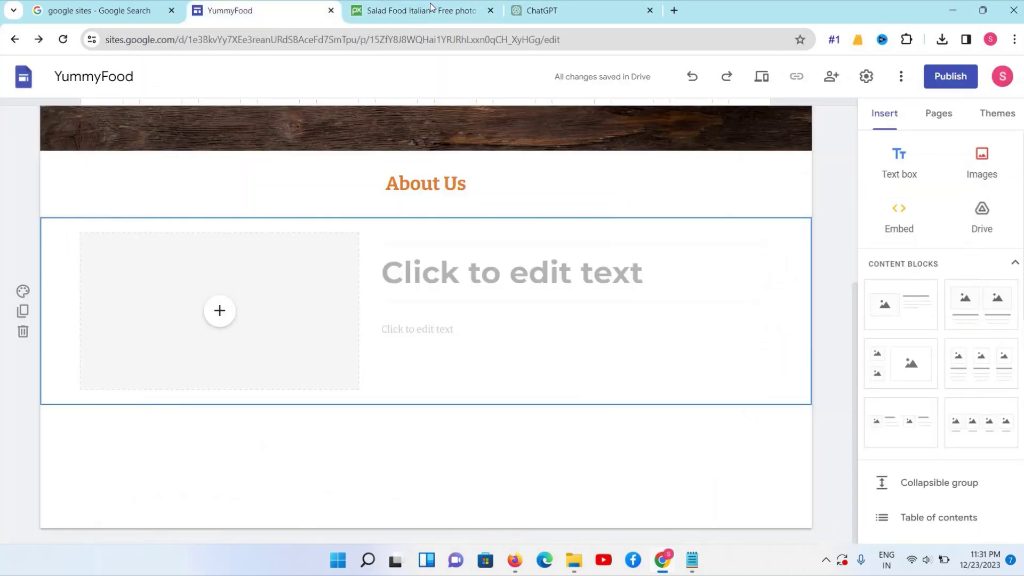
pyautogui.click(219, 309)
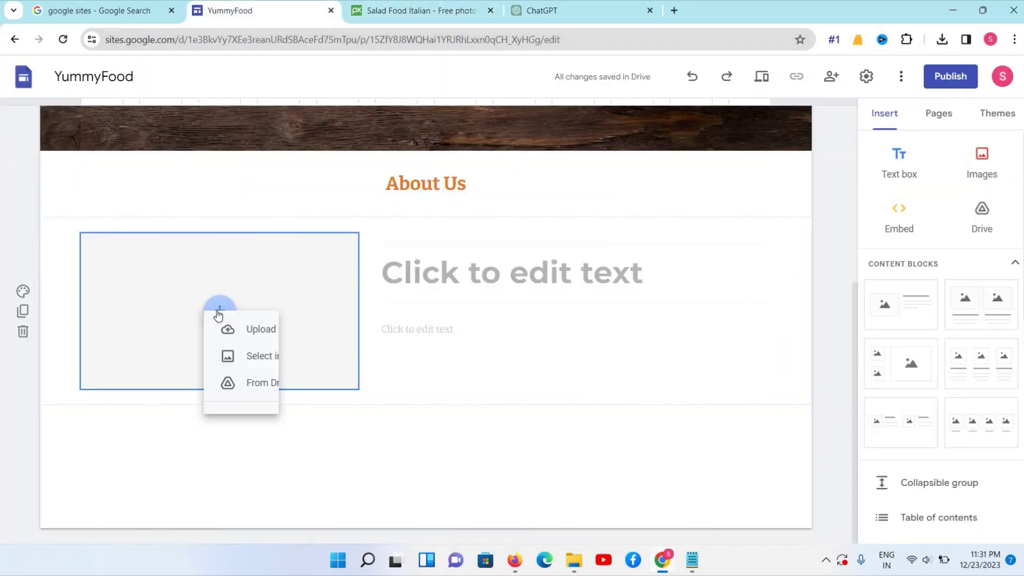
pyautogui.click(238, 363)
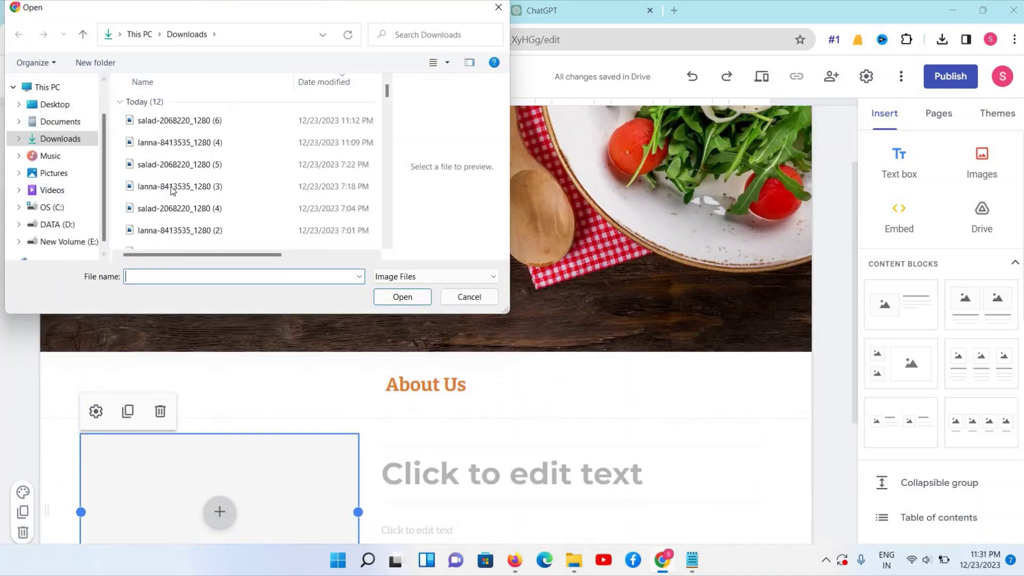
# Browse the salad, soup and other food images in Downloads, then cancel without uploading
pyautogui.click(172, 190)
pyautogui.scroll(-1, 172, 190)
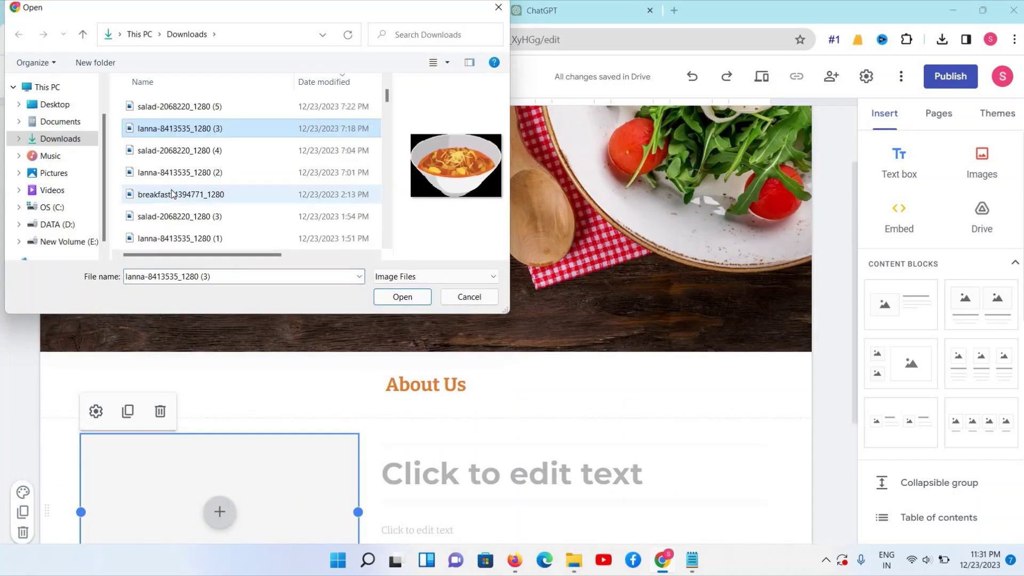
pyautogui.click(172, 193)
pyautogui.click(168, 181)
pyautogui.click(173, 213)
pyautogui.scroll(-1, 173, 213)
pyautogui.click(174, 214)
pyautogui.scroll(-2, 173, 216)
pyautogui.click(173, 177)
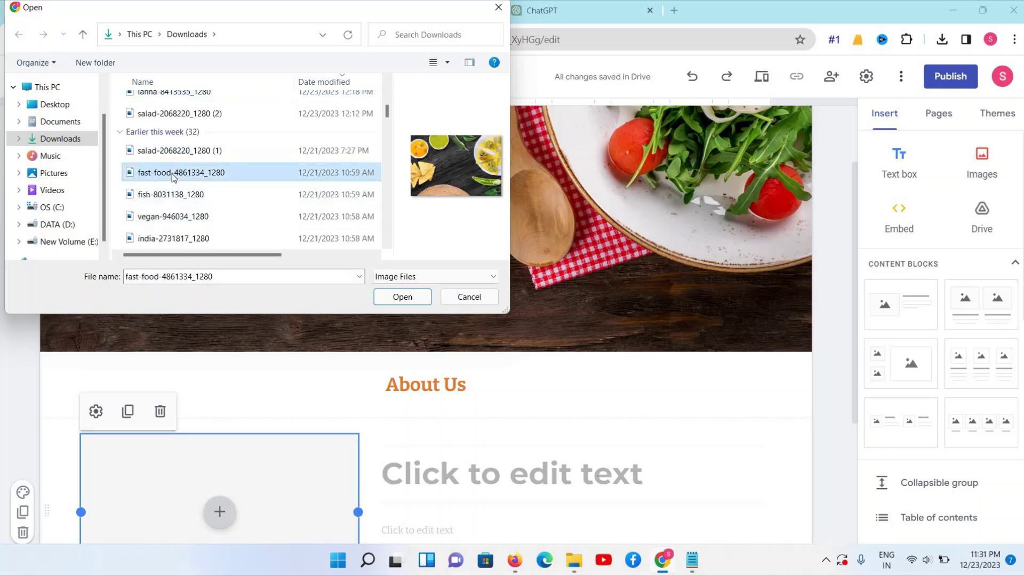
pyautogui.click(173, 152)
pyautogui.scroll(1, 170, 163)
pyautogui.click(167, 168)
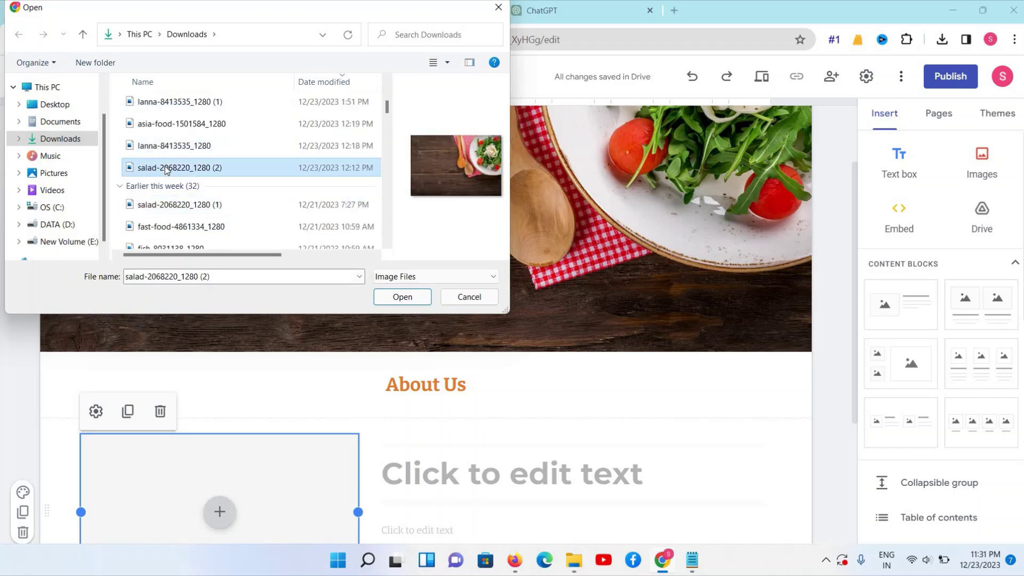
pyautogui.click(167, 153)
pyautogui.scroll(1, 167, 152)
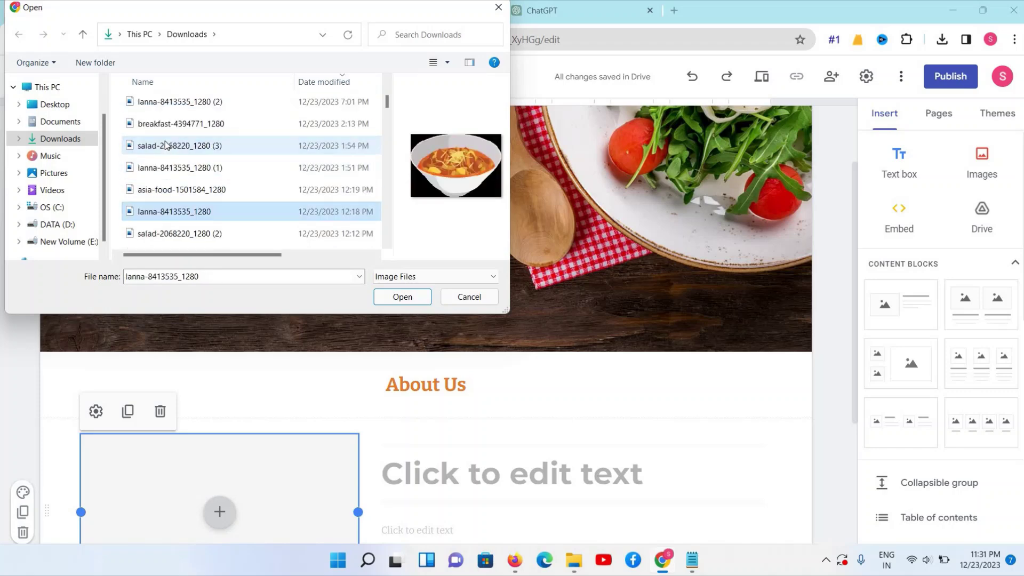
pyautogui.click(167, 147)
pyautogui.click(166, 126)
pyautogui.scroll(1, 166, 127)
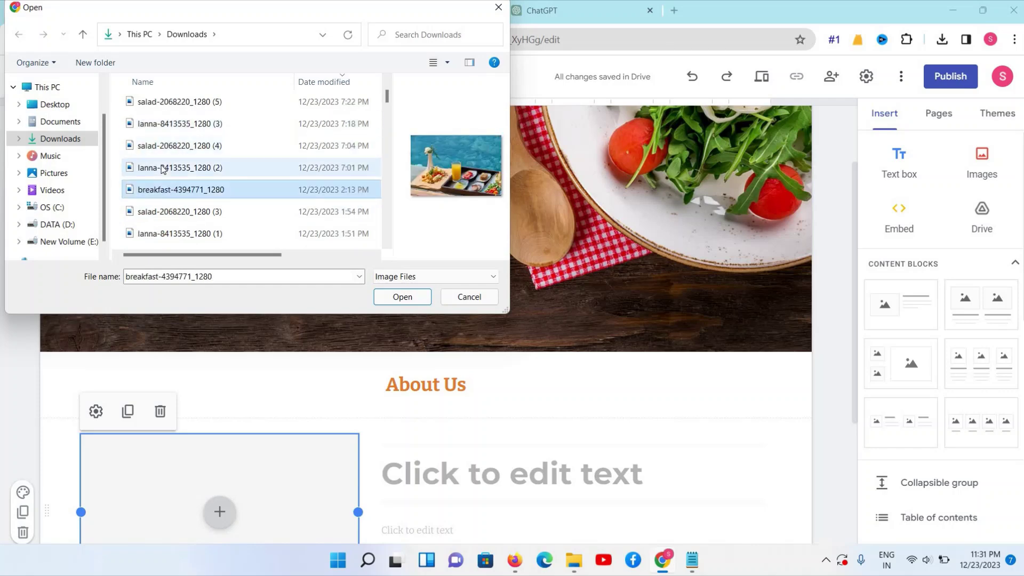
pyautogui.click(163, 167)
pyautogui.click(163, 150)
pyautogui.click(161, 130)
pyautogui.scroll(1, 162, 148)
pyautogui.click(163, 145)
pyautogui.click(163, 166)
pyautogui.click(160, 141)
pyautogui.click(160, 120)
pyautogui.scroll(-5, 149, 171)
pyautogui.click(143, 171)
pyautogui.click(142, 151)
pyautogui.click(142, 130)
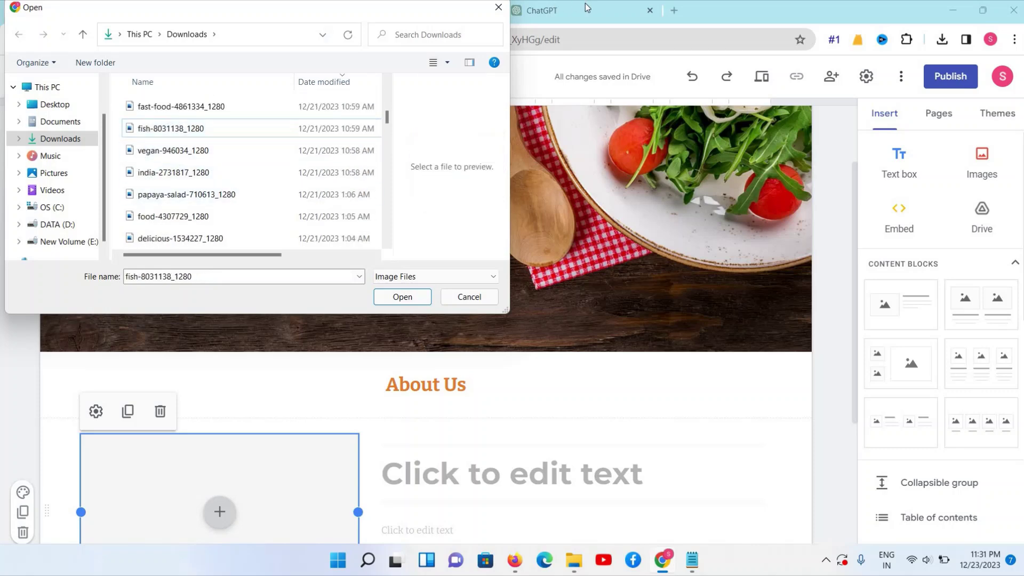
pyautogui.click(499, 7)
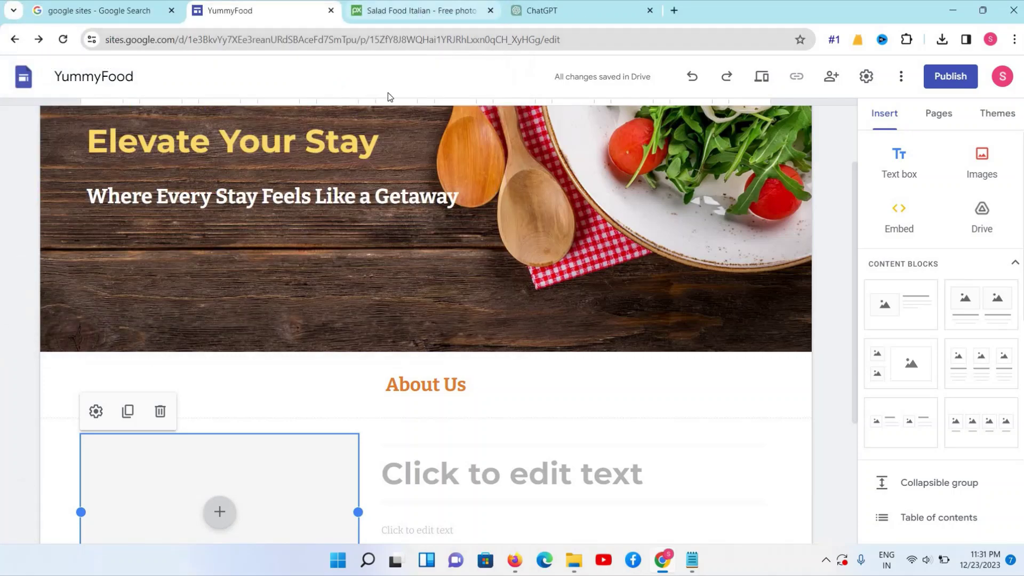
# Search Pixabay for 'food collage' and browse the results
pyautogui.hotkey('ctrl', 'Tab')
pyautogui.click(377, 85)
pyautogui.write('food cl')
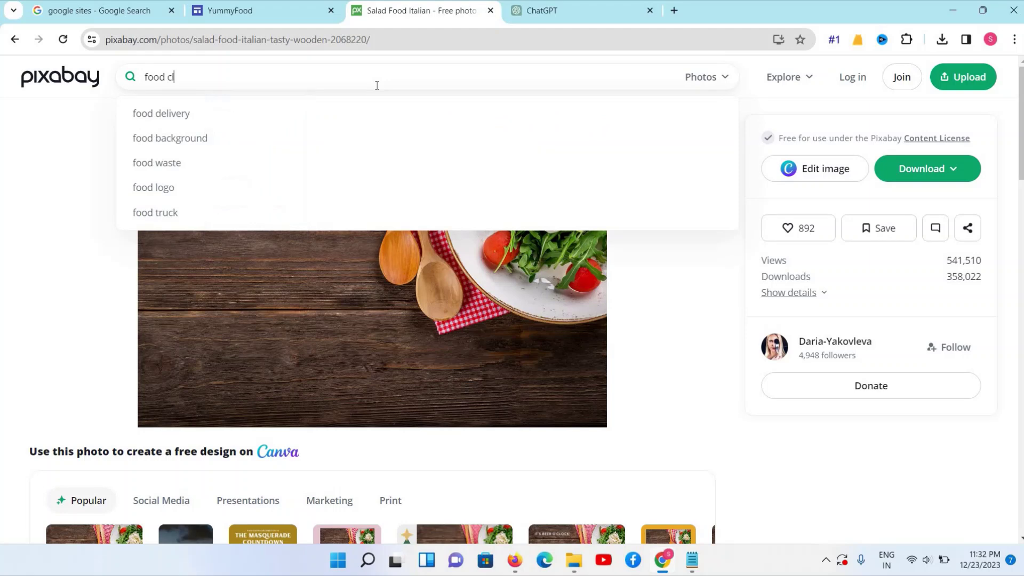
pyautogui.press('BackSpace')
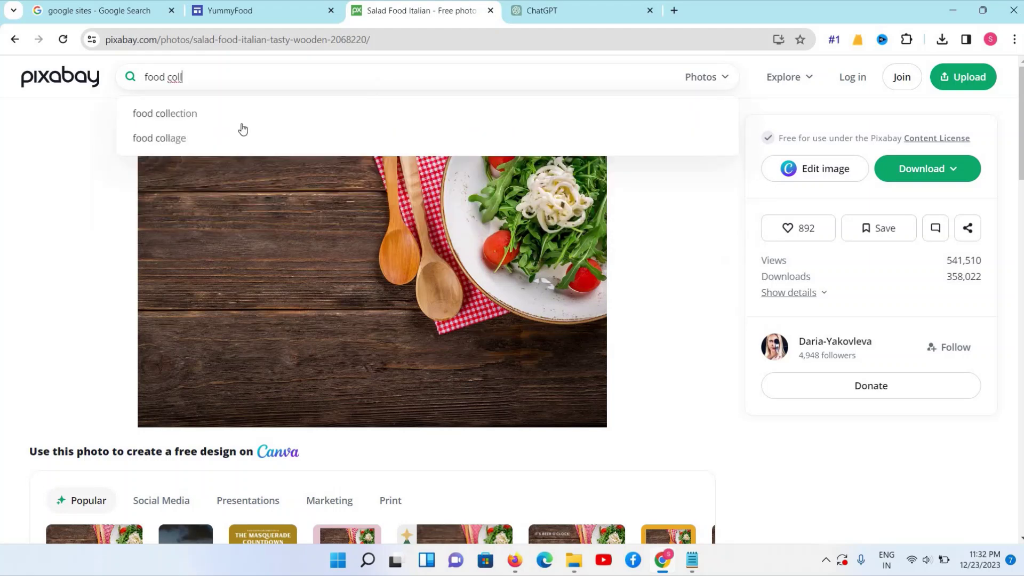
pyautogui.click(238, 135)
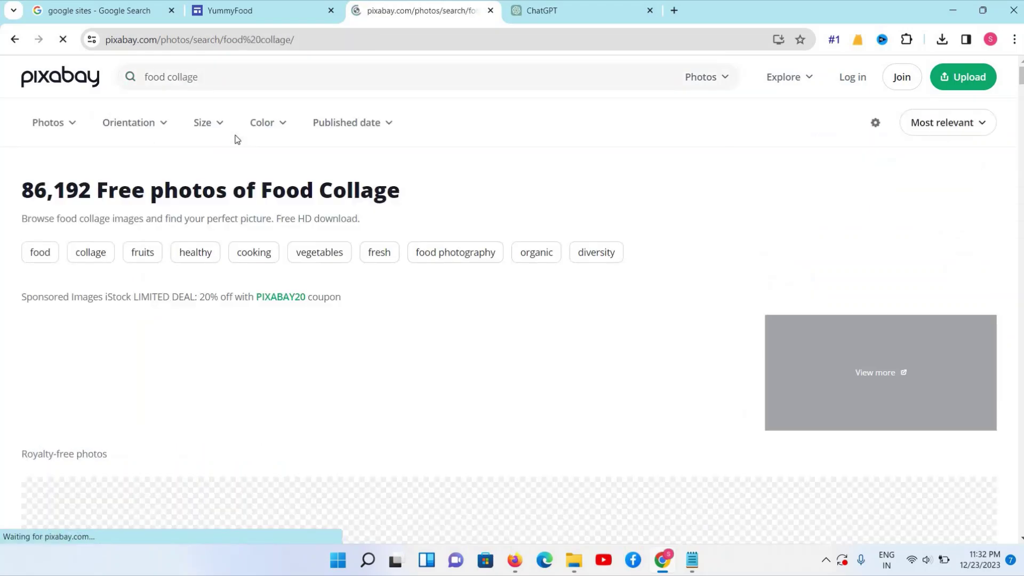
pyautogui.scroll(-7, 237, 140)
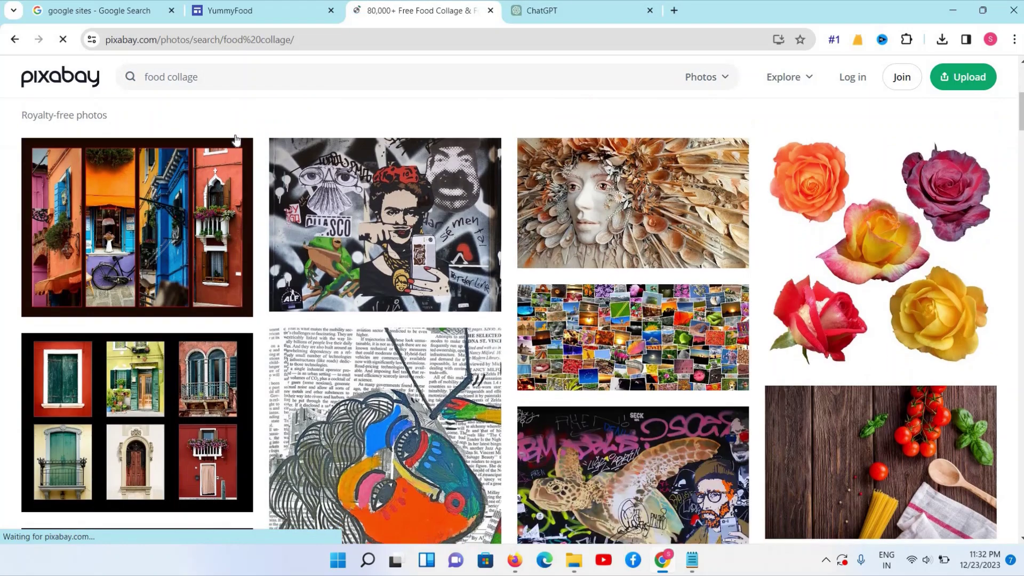
pyautogui.scroll(-5, 235, 139)
pyautogui.scroll(4, 235, 139)
pyautogui.scroll(8, 236, 140)
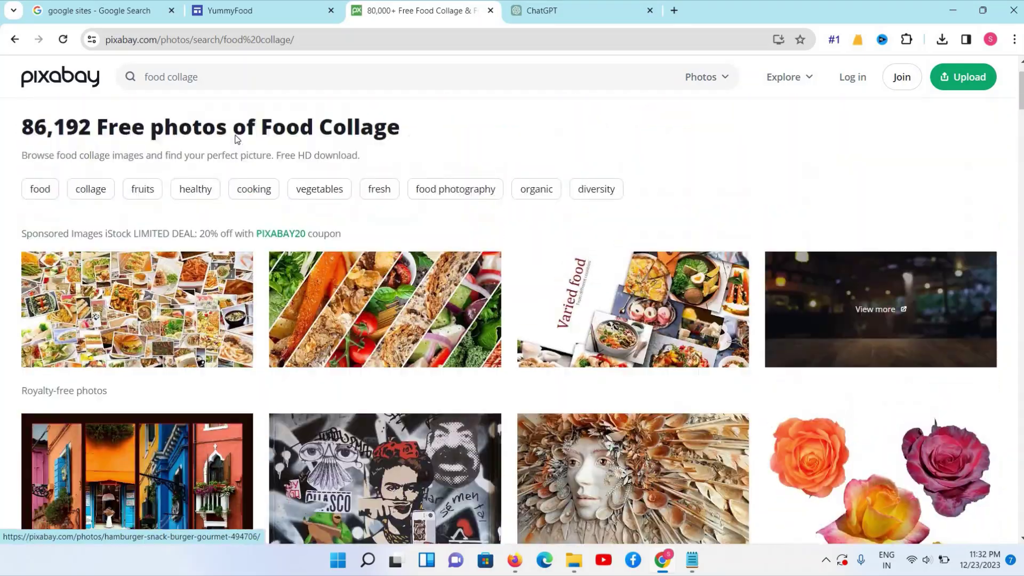
pyautogui.scroll(-14, 236, 141)
pyautogui.scroll(-15, 237, 140)
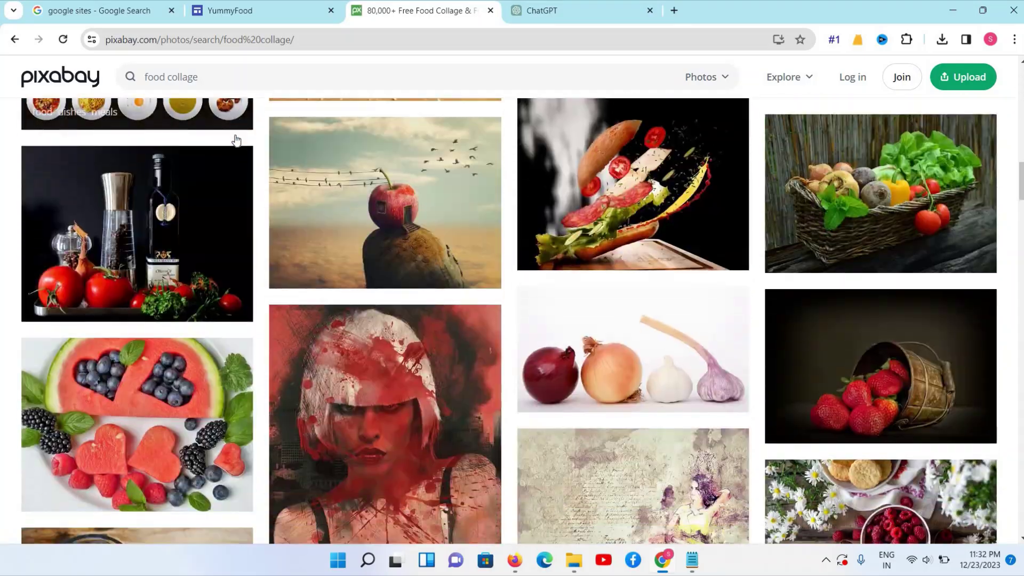
pyautogui.scroll(-5, 237, 140)
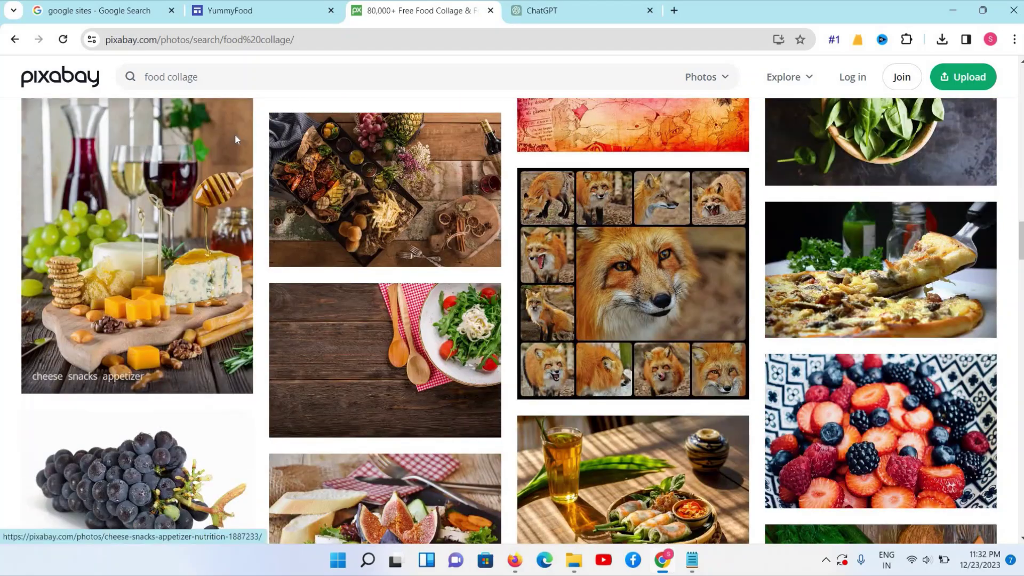
pyautogui.scroll(-5, 236, 139)
pyautogui.scroll(-6, 236, 140)
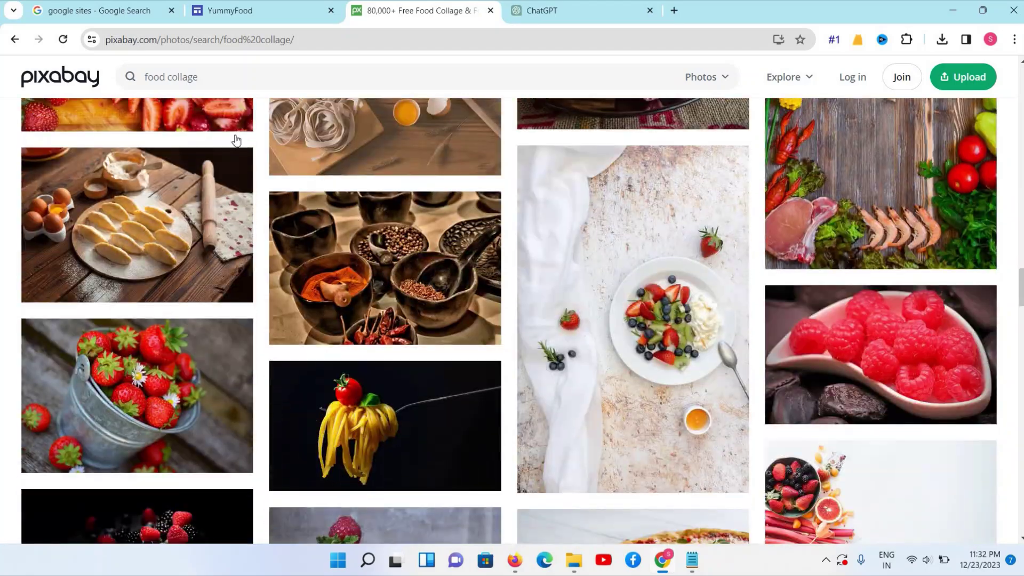
pyautogui.scroll(-6, 236, 140)
pyautogui.click(238, 70)
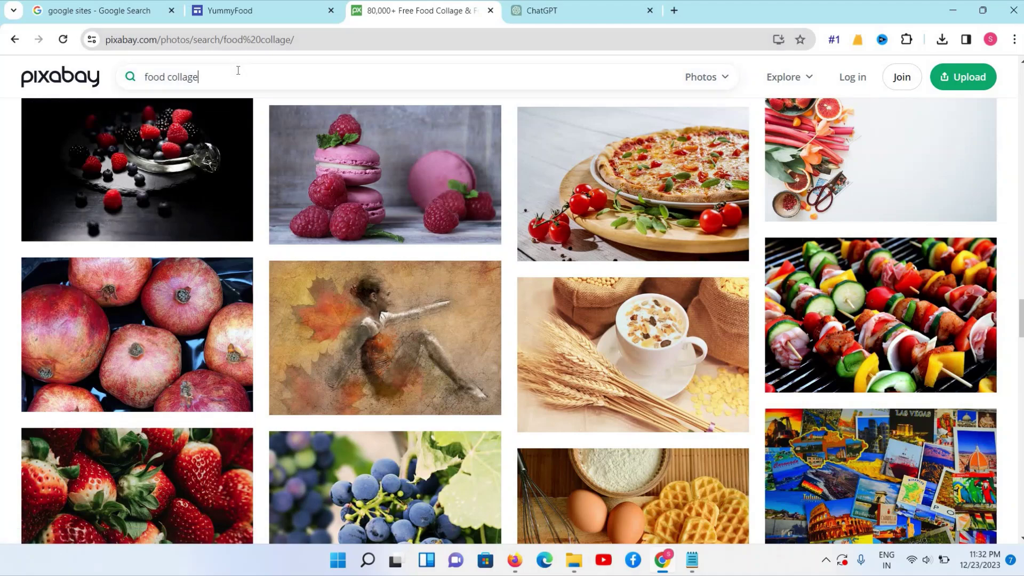
pyautogui.press('Return')
pyautogui.scroll(-5, 238, 70)
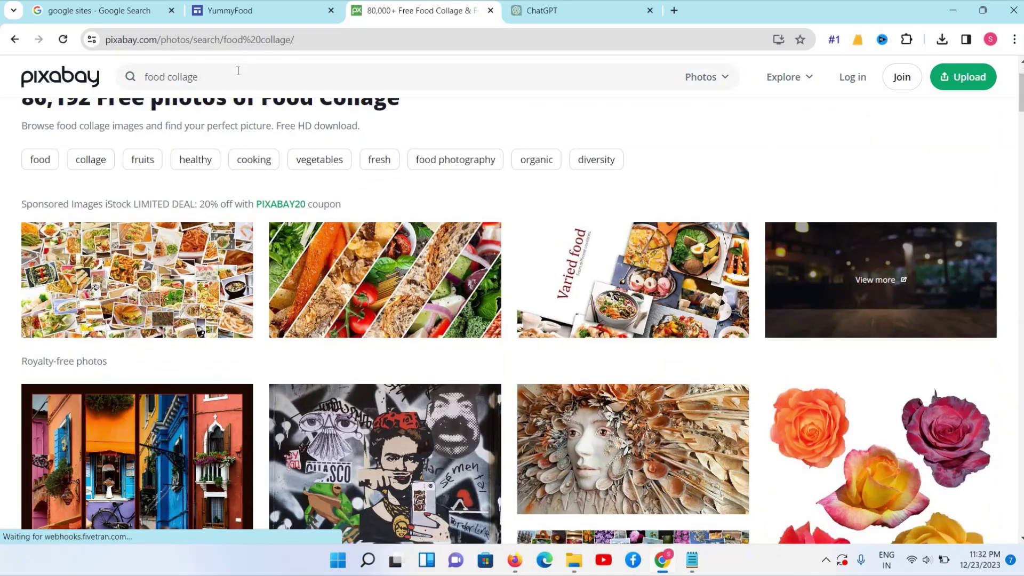
pyautogui.scroll(-18, 238, 70)
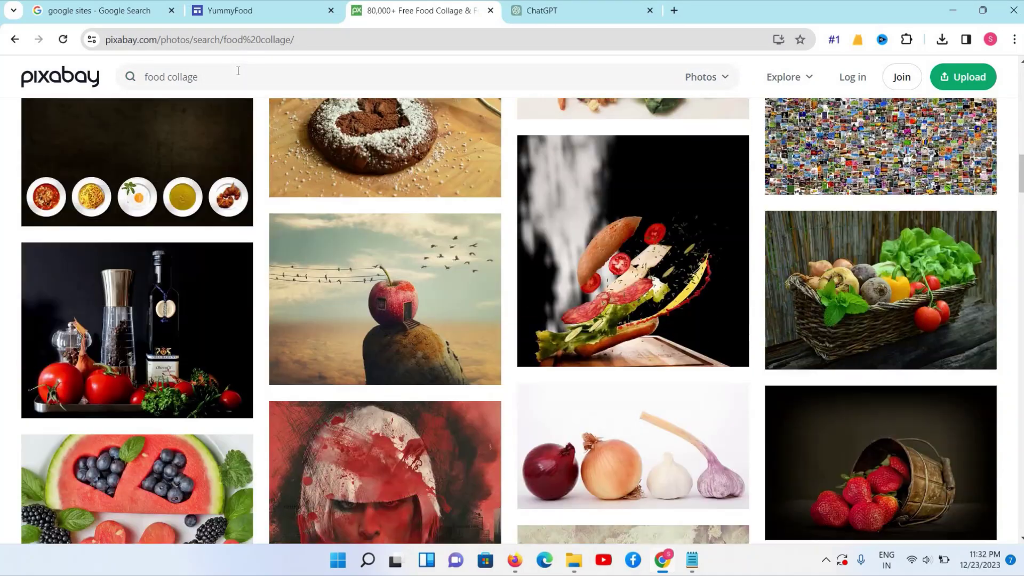
pyautogui.scroll(-14, 238, 70)
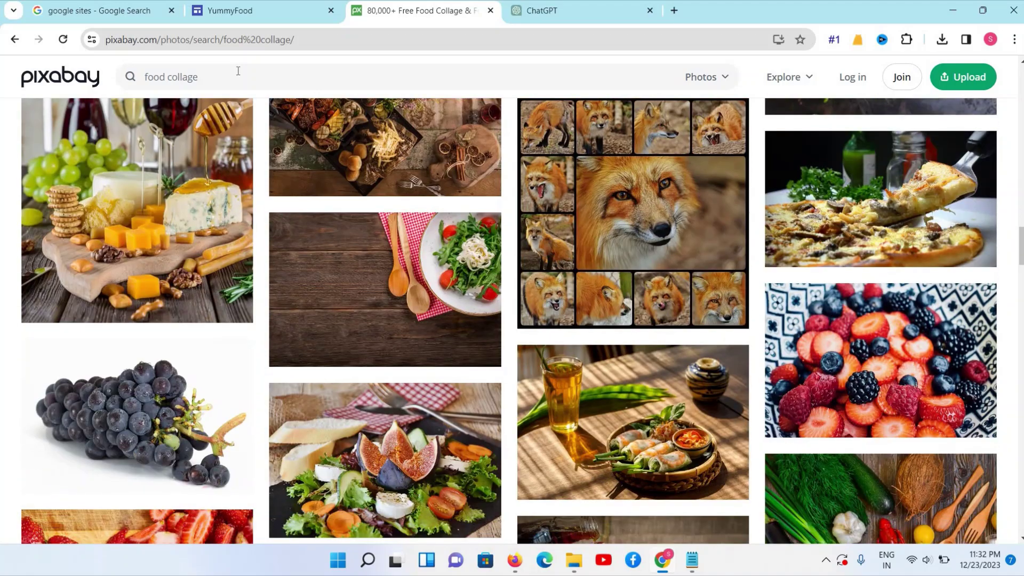
pyautogui.scroll(-2, 238, 70)
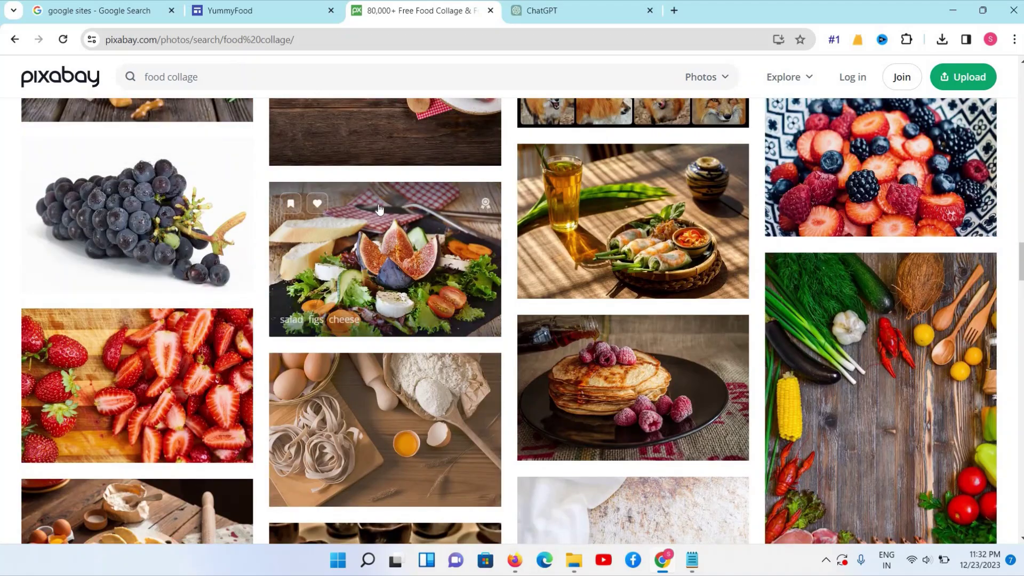
# Download the salad with figs and cheese photo at 1280×854 and return to the YummyFood editor
pyautogui.click(412, 229)
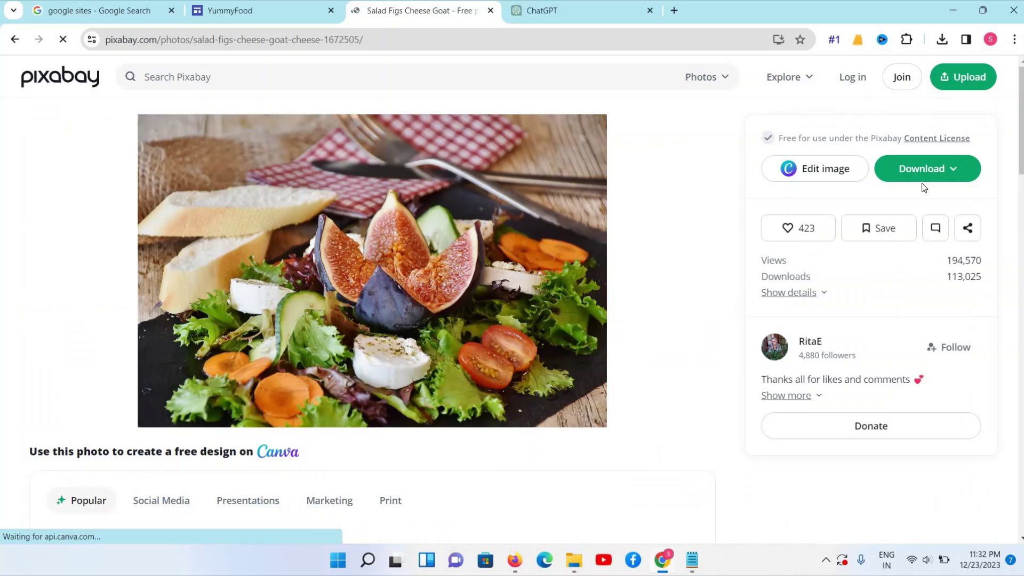
pyautogui.click(927, 169)
pyautogui.click(820, 339)
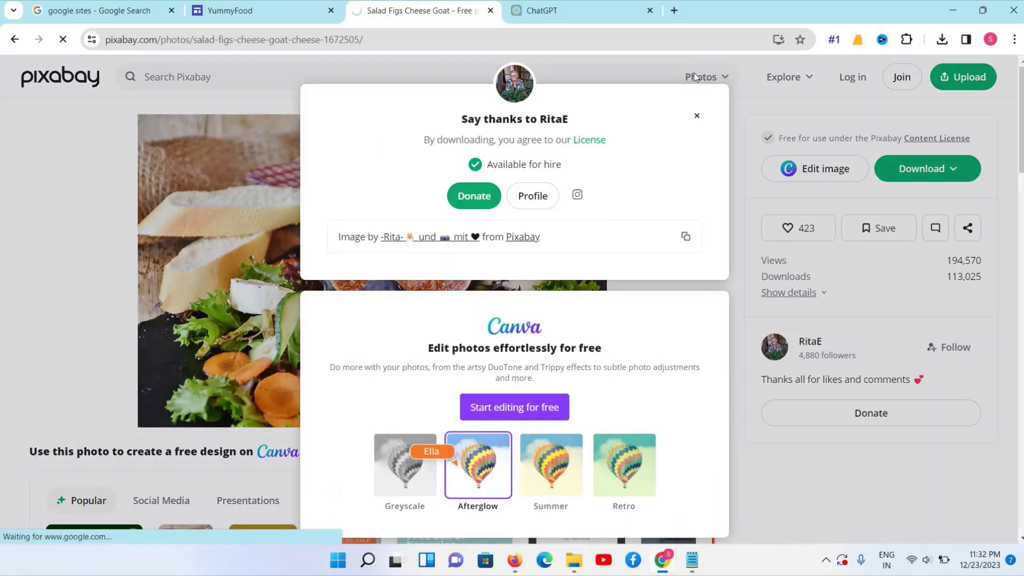
pyautogui.click(696, 116)
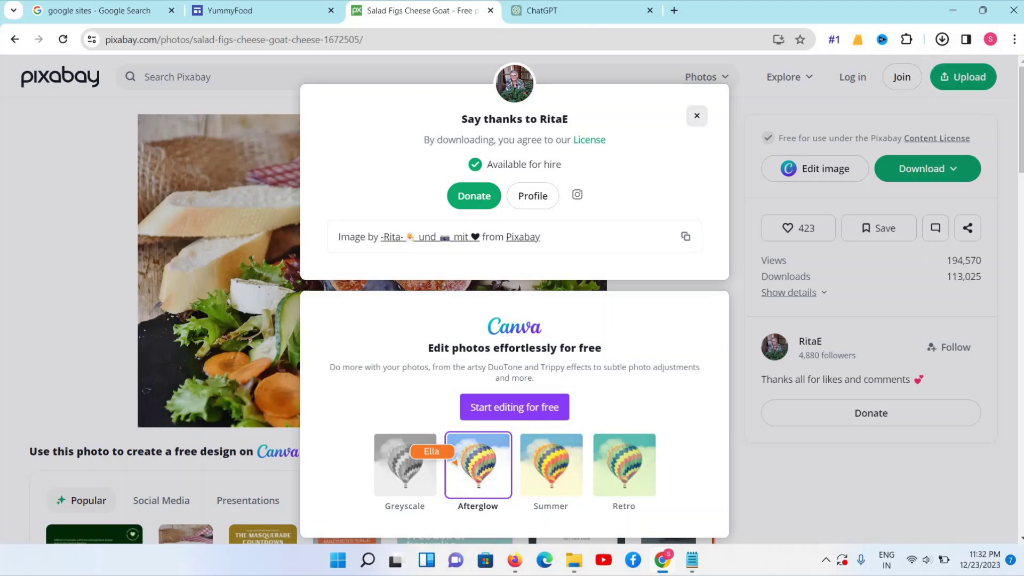
pyautogui.click(238, 13)
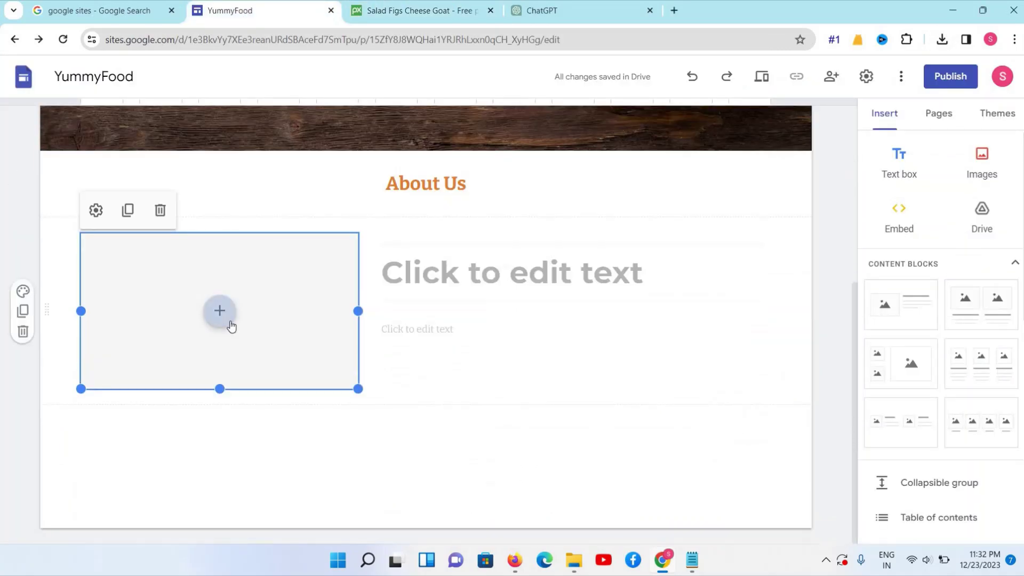
# Upload salad-1672505_1280 into the About Us image placeholder
pyautogui.click(229, 322)
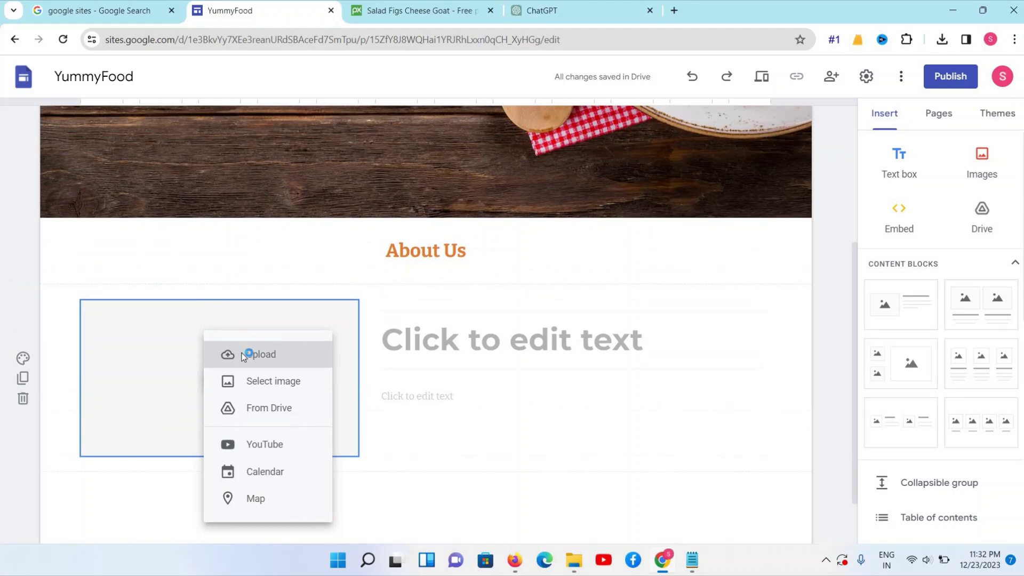
pyautogui.click(247, 354)
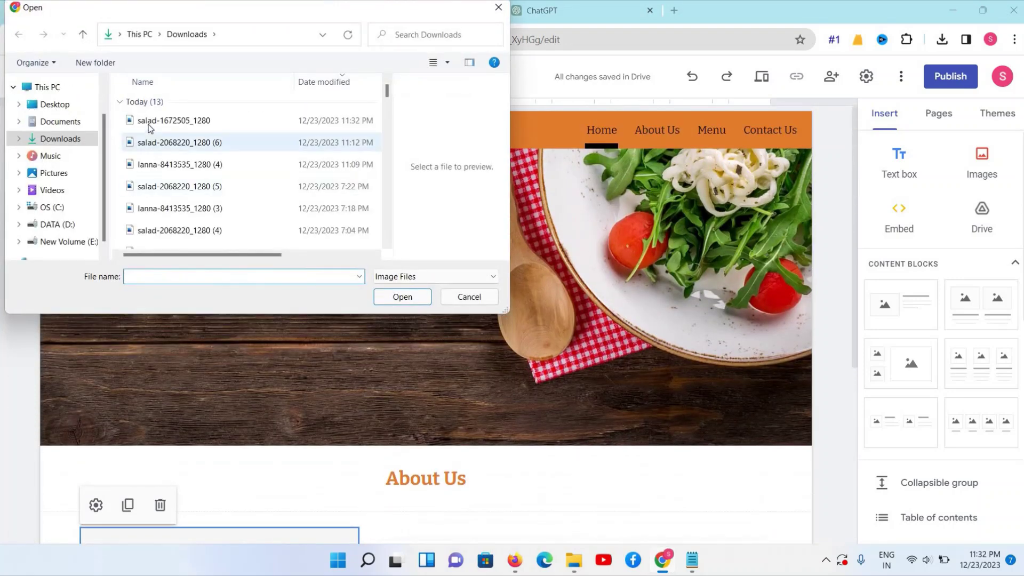
pyautogui.click(148, 124)
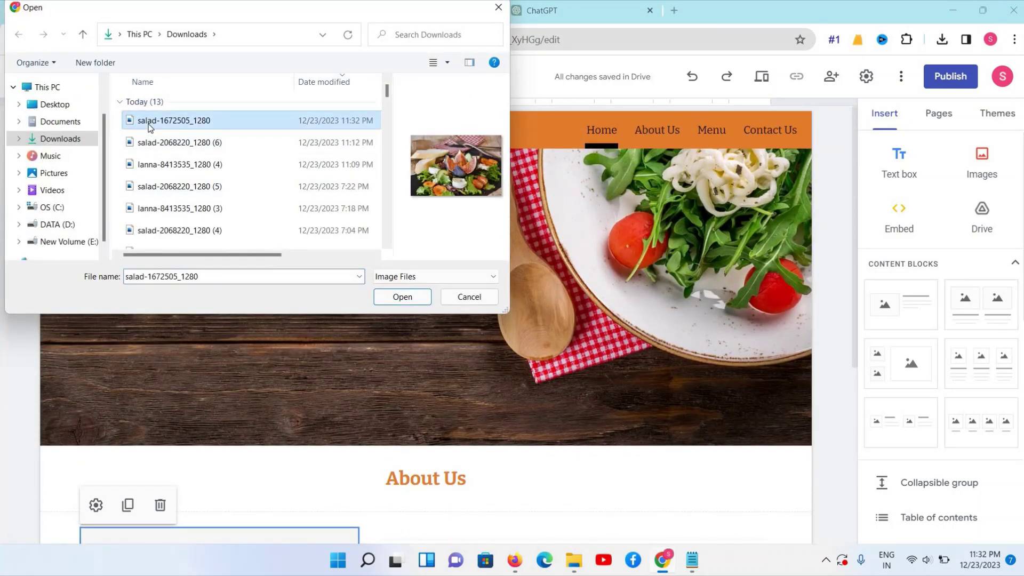
pyautogui.click(382, 298)
# Remove the block's title text box, then click into the remaining body text box
pyautogui.scroll(-2, 367, 355)
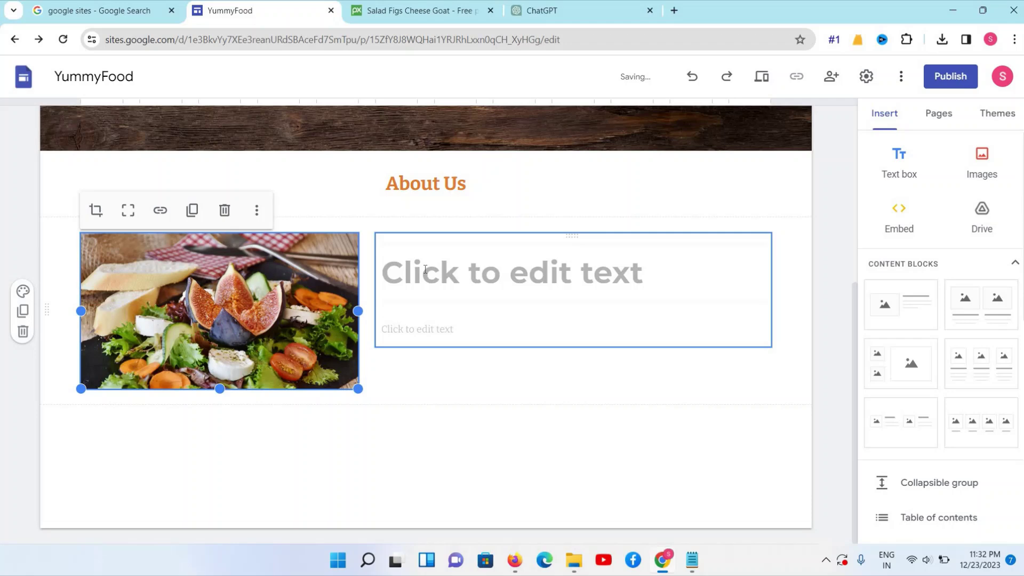
pyautogui.click(425, 270)
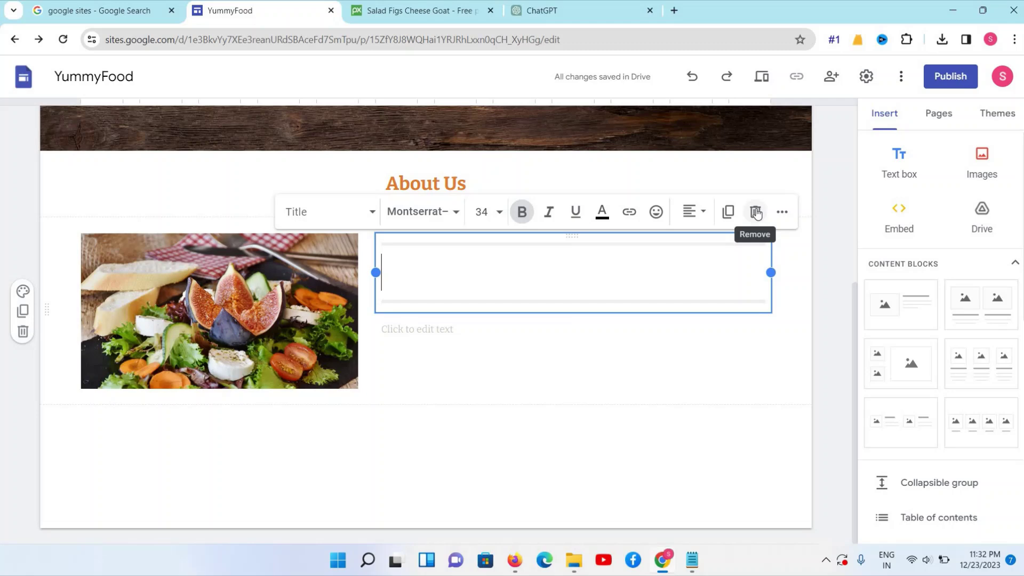
pyautogui.click(757, 213)
pyautogui.click(512, 246)
pyautogui.click(504, 314)
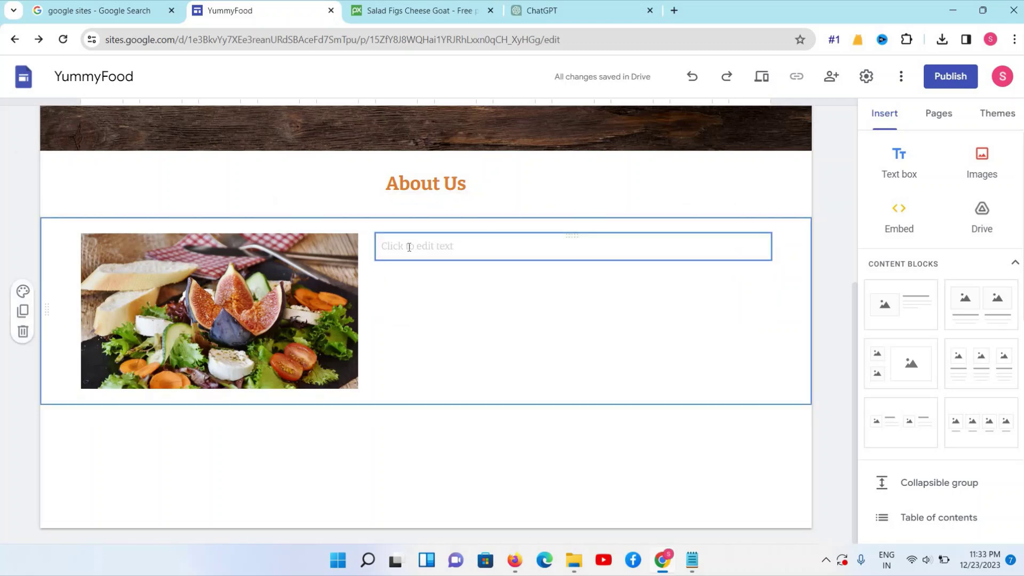
pyautogui.click(410, 247)
# Back in the ChatGPT hotel tagline conversation, start a new message beginning with 'Please'
pyautogui.click(531, 11)
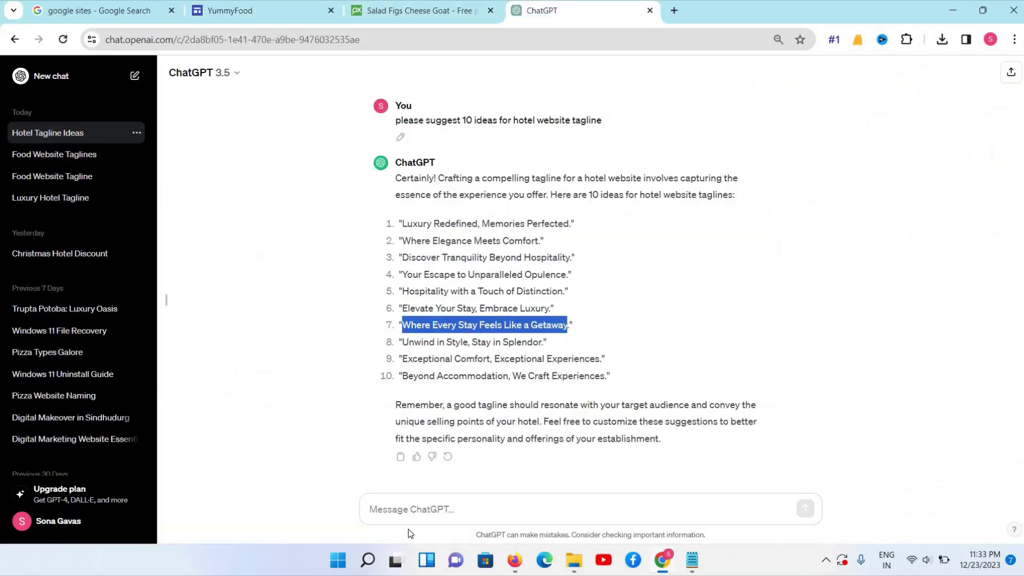
pyautogui.click(407, 507)
pyautogui.write('P')
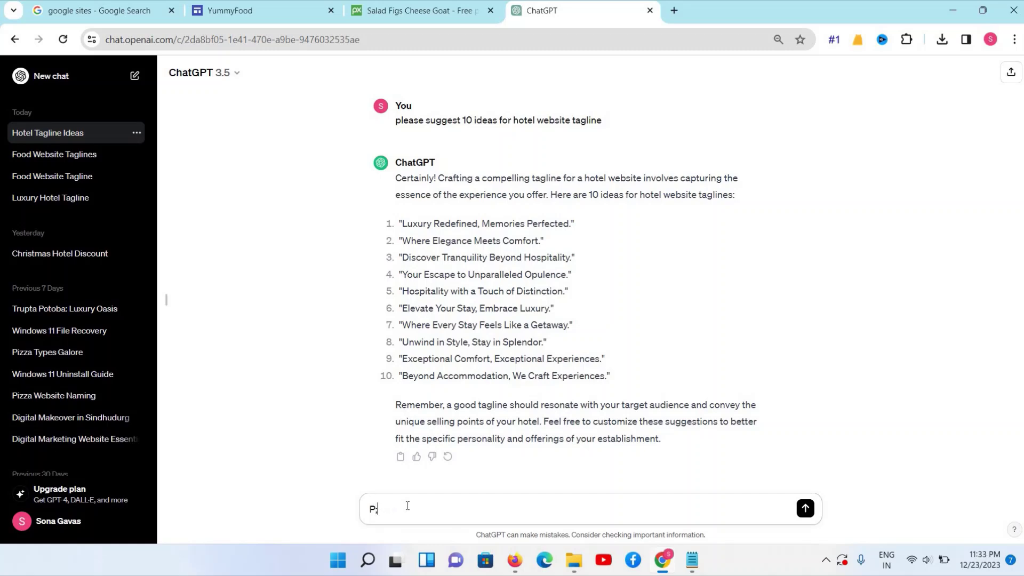
pyautogui.write('lease provide 5-6 line content for about section food website')
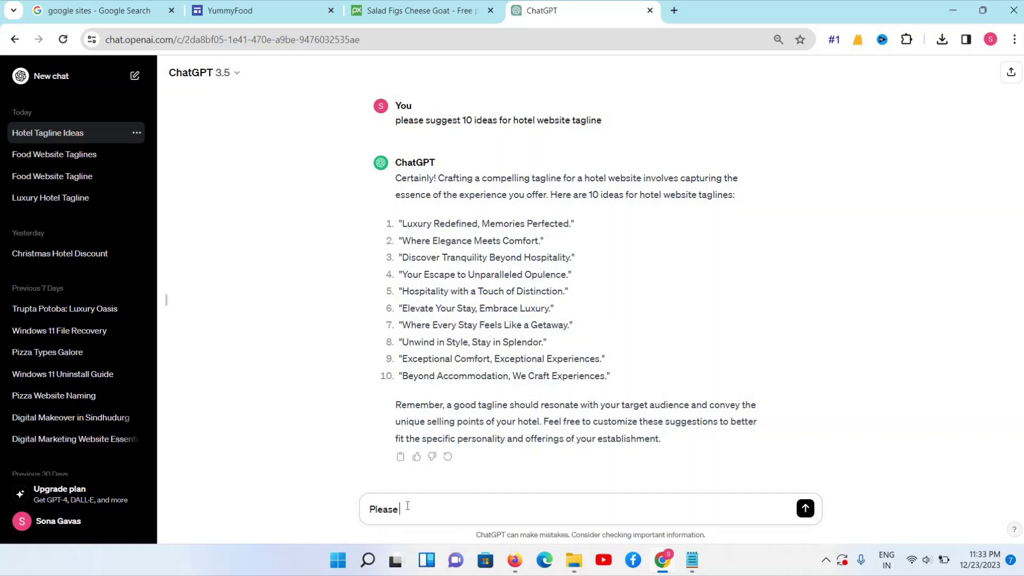
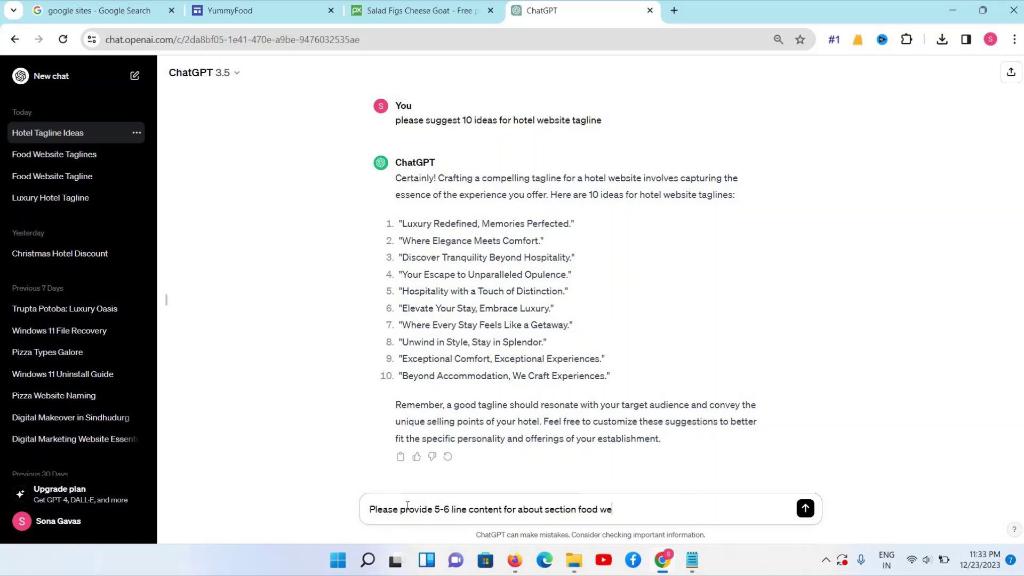
# Send the 5–6 line food-website About-section prompt and regenerate the failed answer
pyautogui.write('e')
pyautogui.press('Return')
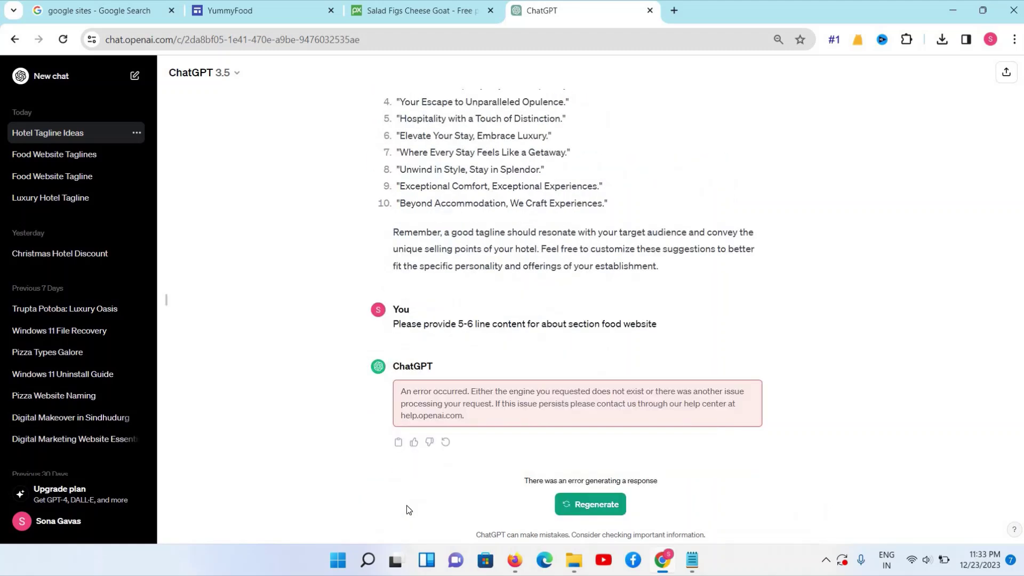
pyautogui.click(588, 504)
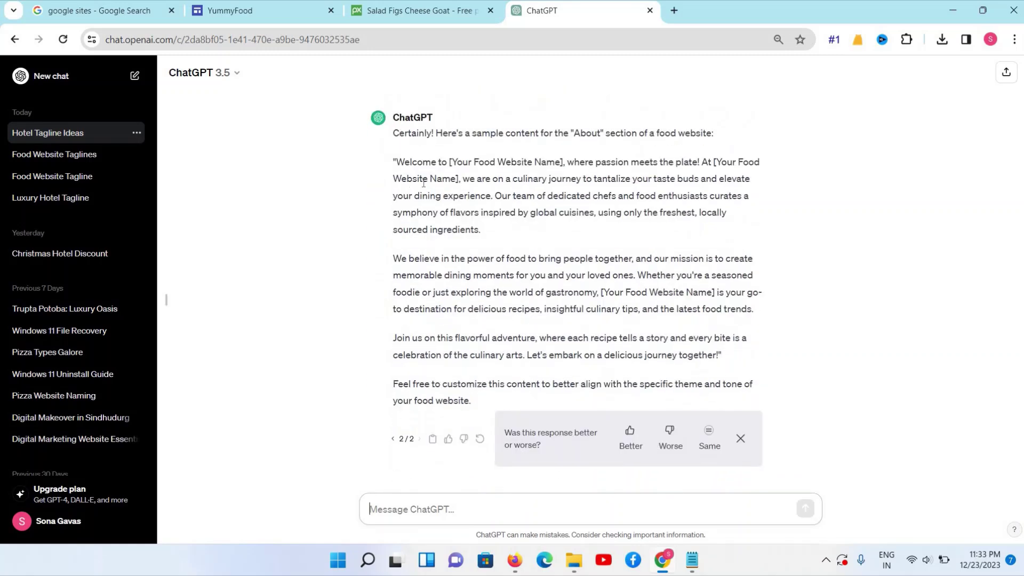
# Copy ChatGPT's first About paragraph into a new Notepad note
pyautogui.moveTo(396, 161); pyautogui.dragTo(479, 231)
pyautogui.rightClick(450, 218)
pyautogui.click(466, 230)
pyautogui.click(703, 567)
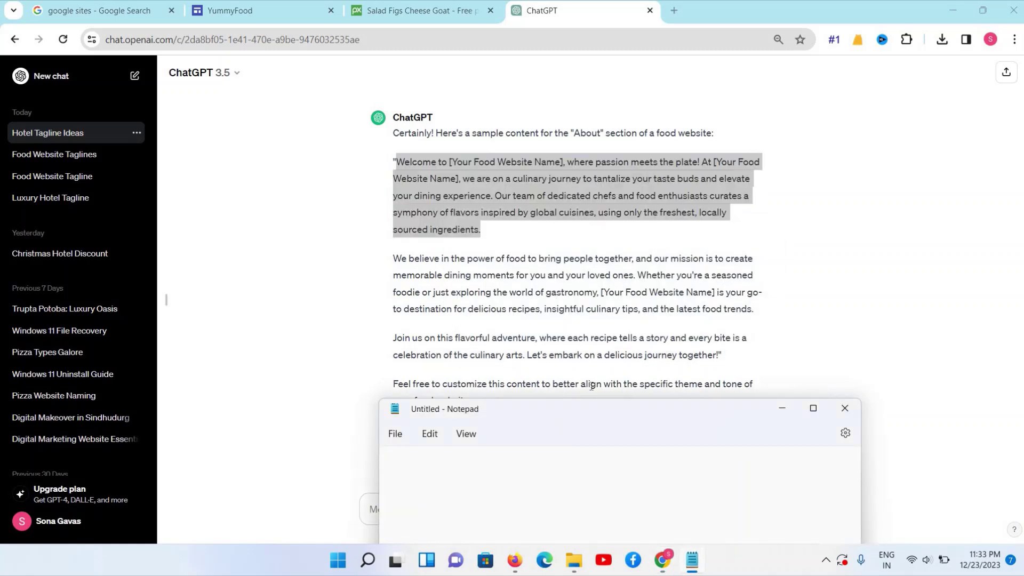
pyautogui.moveTo(585, 413); pyautogui.dragTo(575, 280)
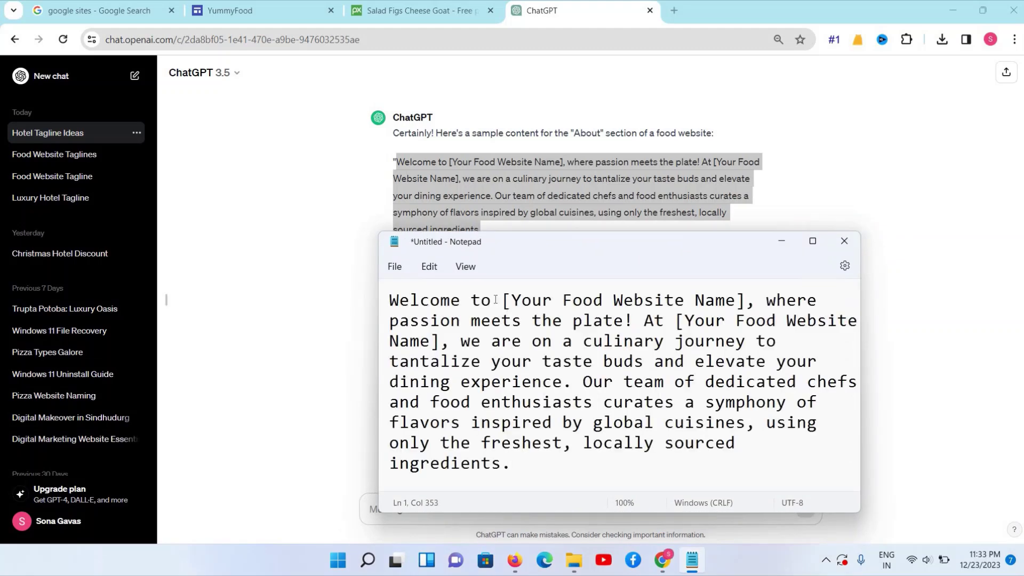
# Replace both [Your Food Website Name] placeholders with Yummyfood and select the whole paragraph
pyautogui.moveTo(503, 301); pyautogui.dragTo(748, 304)
pyautogui.press('BackSpace')
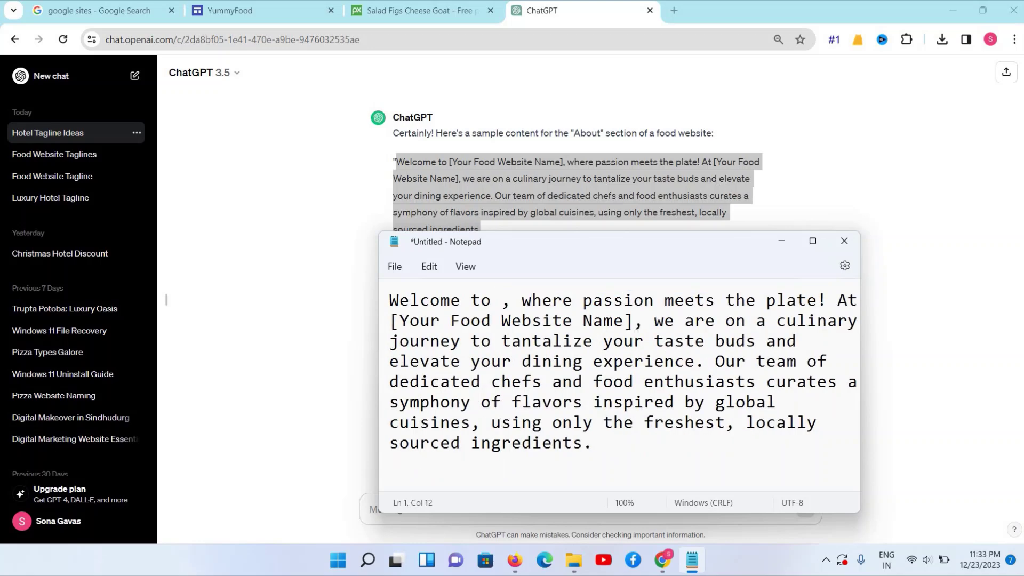
pyautogui.write('Yummyfood')
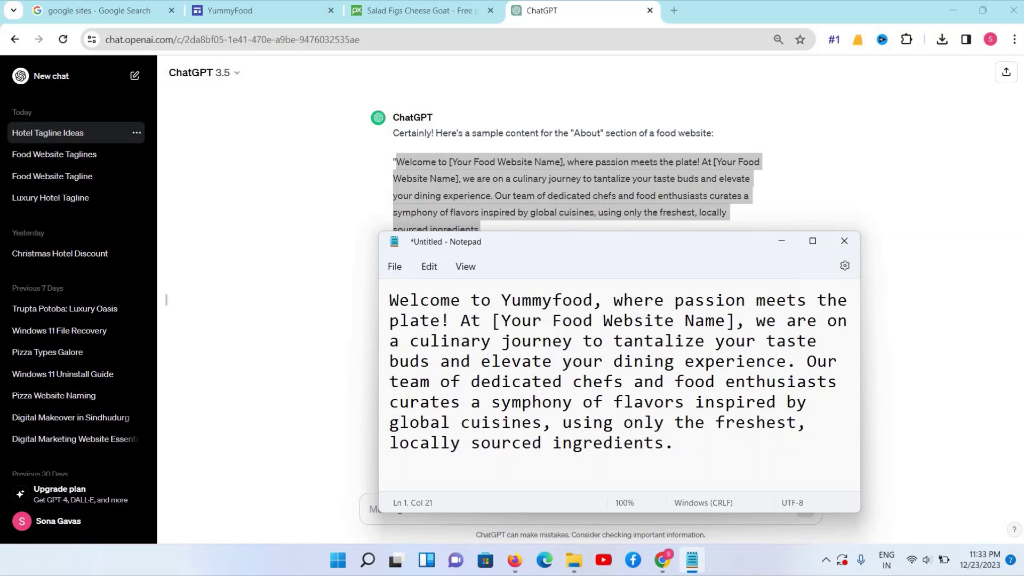
pyautogui.hotkey('ctrl', 'a')
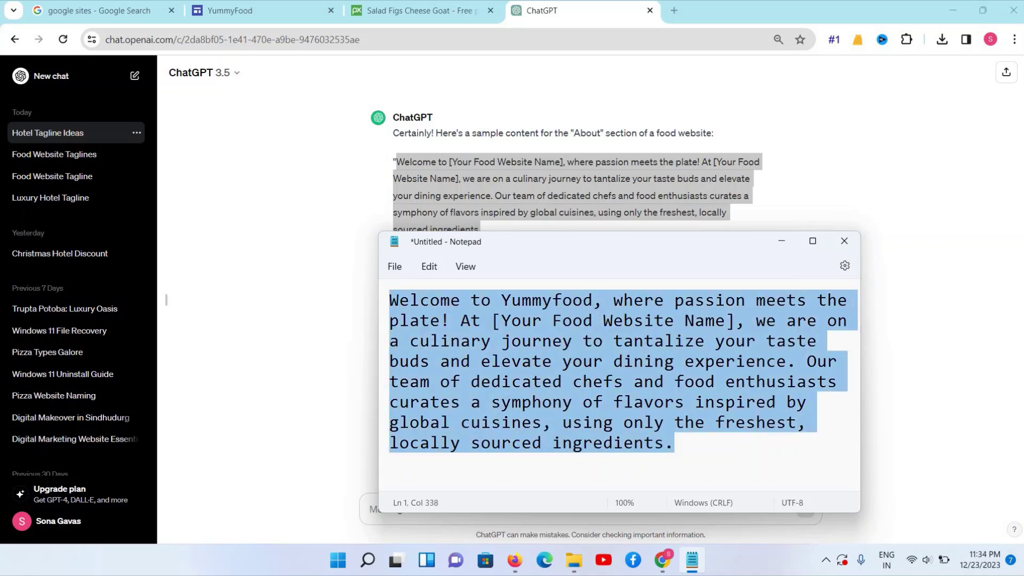
pyautogui.click(489, 328)
pyautogui.moveTo(491, 322); pyautogui.dragTo(736, 321)
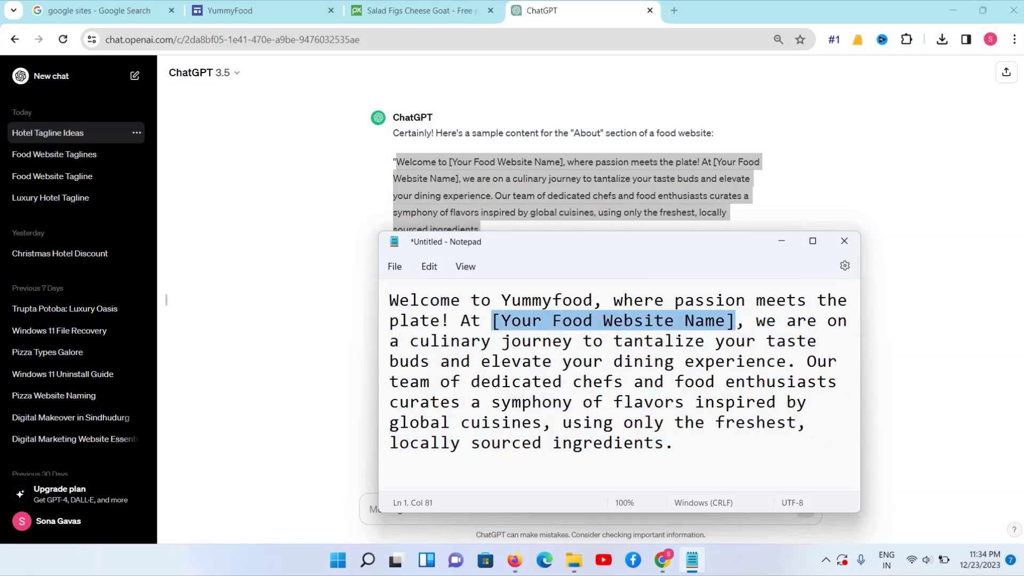
pyautogui.press('BackSpace')
pyautogui.write('Yumm')
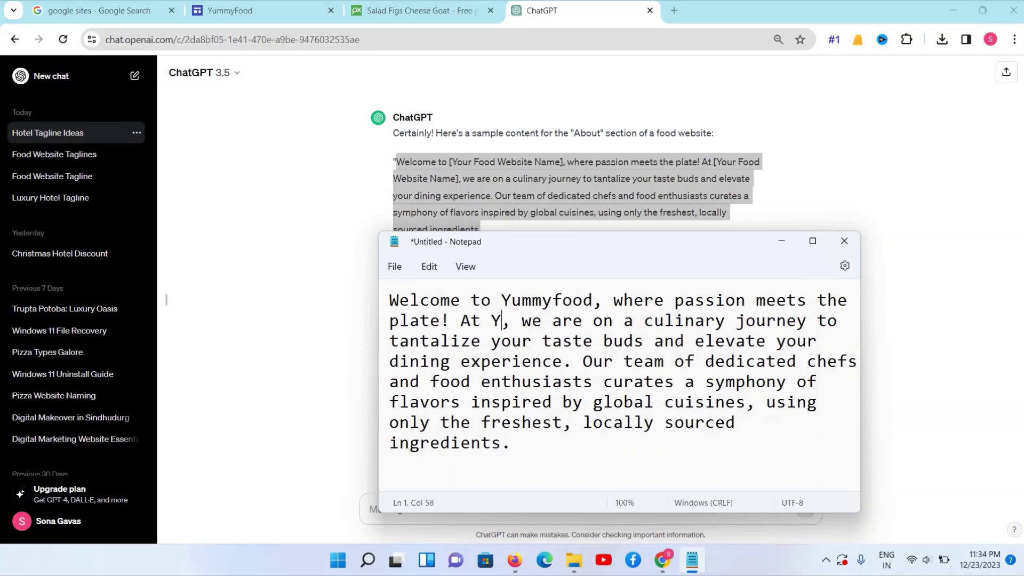
pyautogui.write('yfoo')
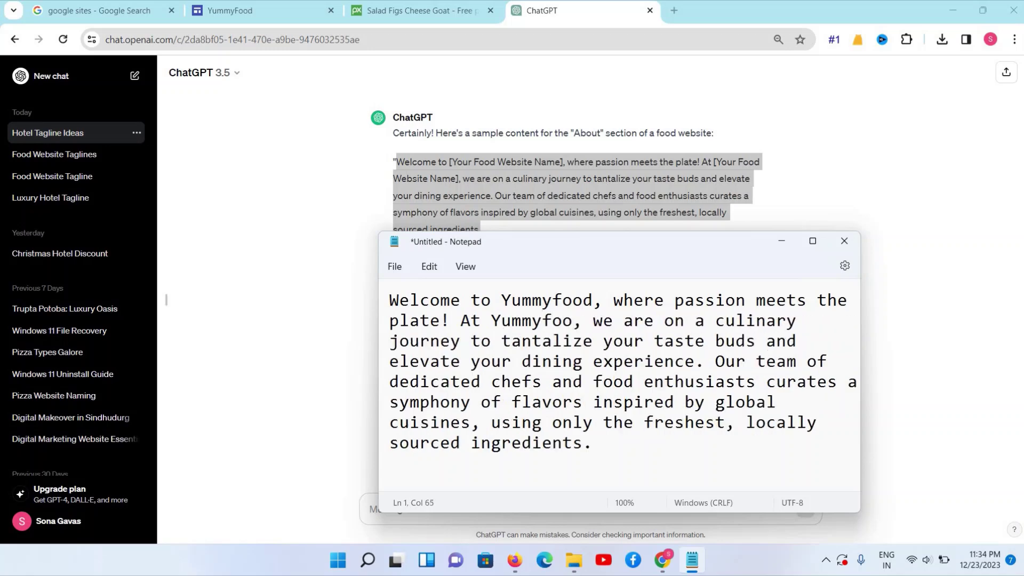
pyautogui.write('d')
pyautogui.hotkey('ctrl', 'a')
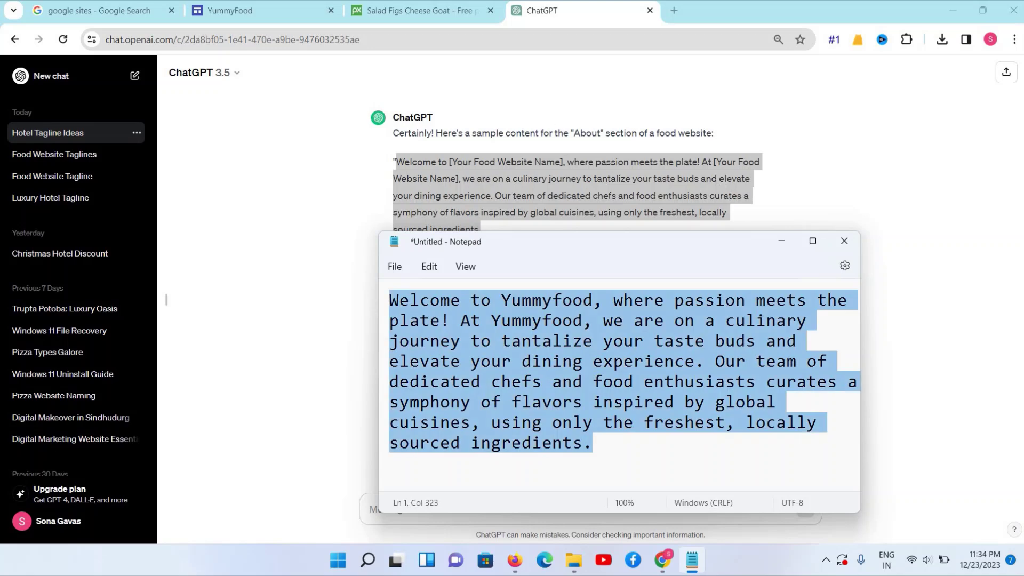
pyautogui.click(256, 10)
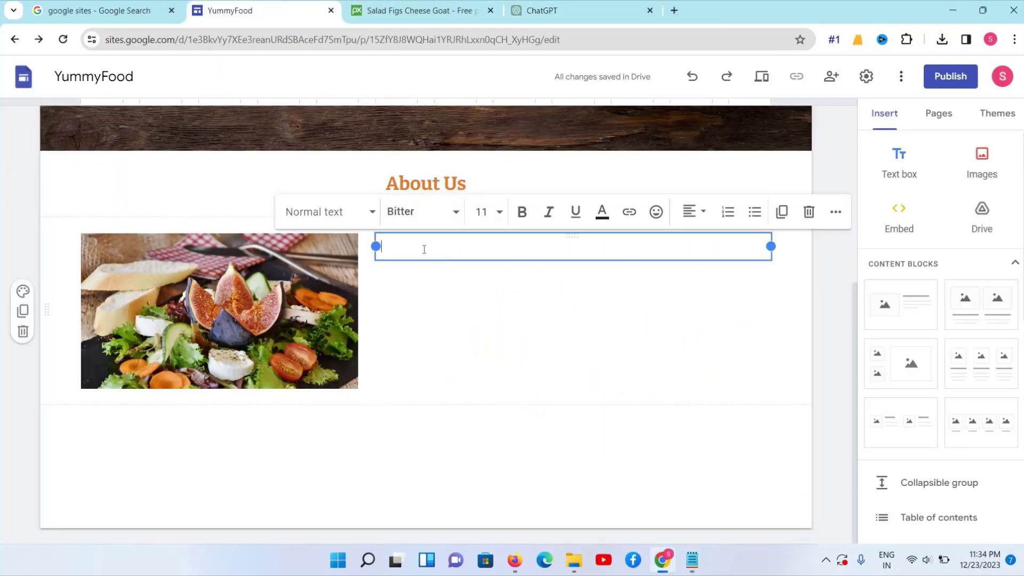
# Paste the edited paragraph into About Us and copy ChatGPT's second paragraph as plain text via Notepad
pyautogui.hotkey('ctrl', 'v')
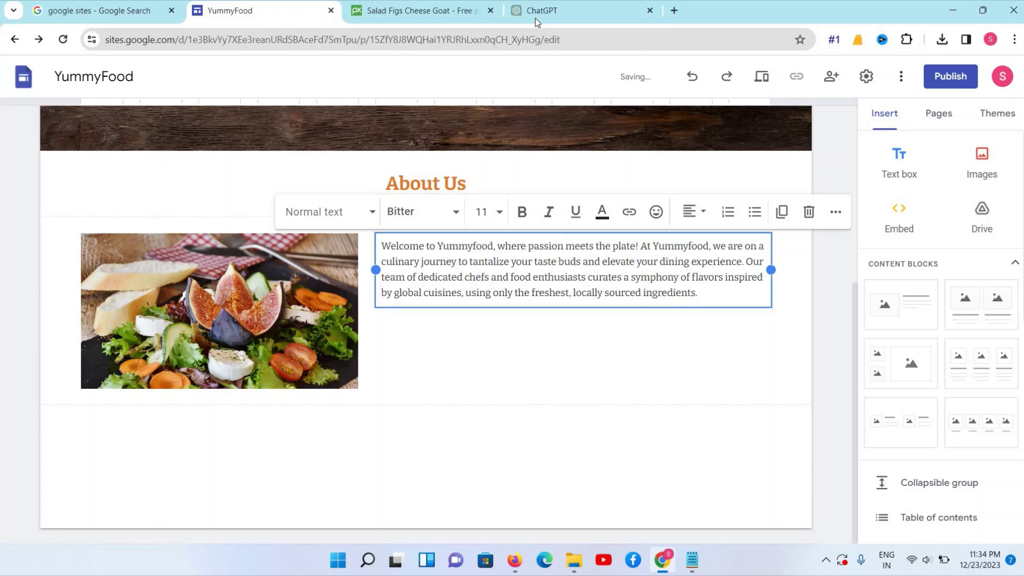
pyautogui.click(540, 11)
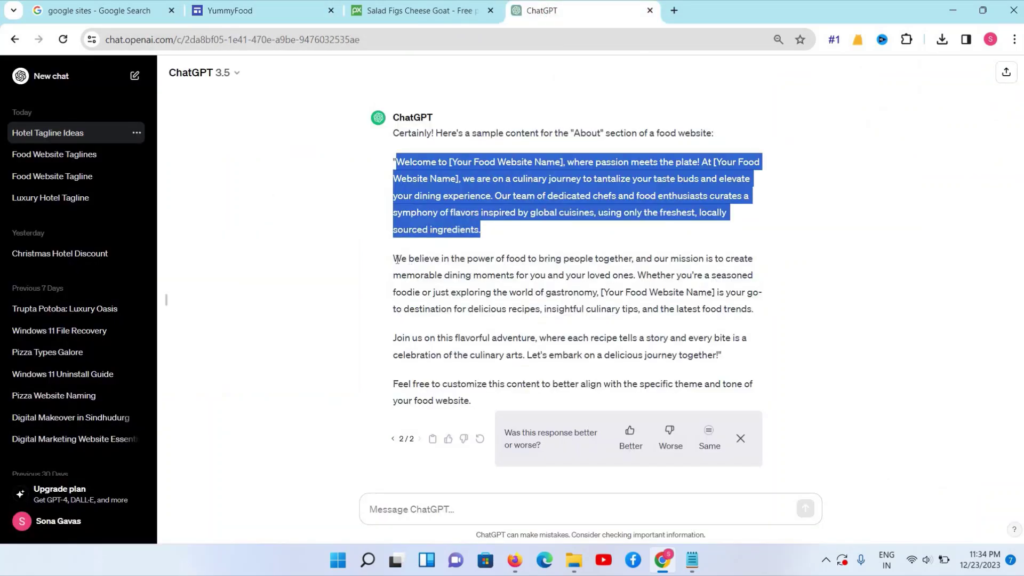
pyautogui.moveTo(394, 258); pyautogui.dragTo(754, 310)
pyautogui.rightClick(701, 421)
pyautogui.click(389, 306)
pyautogui.hotkey('alt', 'Tab')
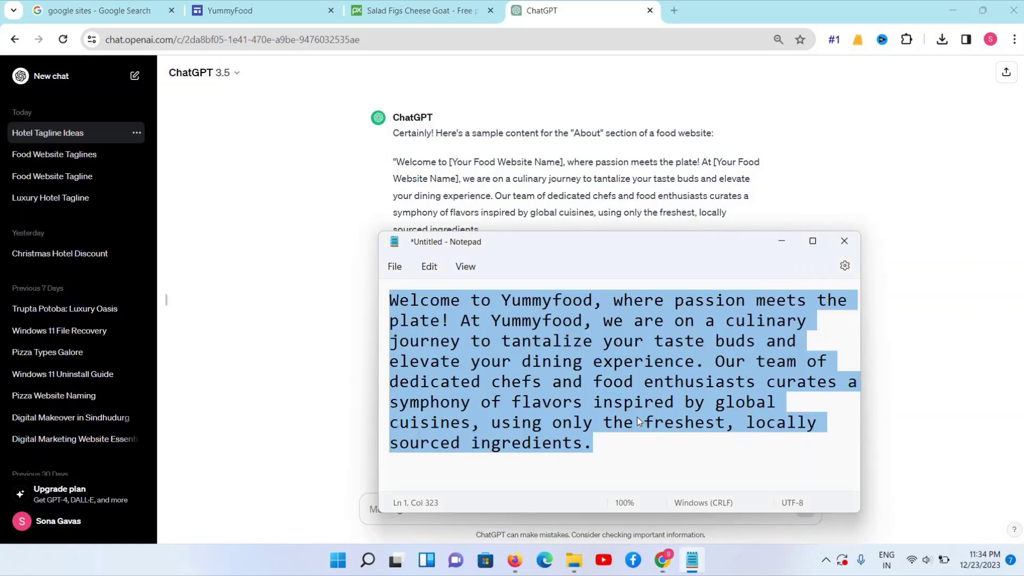
pyautogui.hotkey('ctrl', 'v')
pyautogui.hotkey('ctrl', 'a')
pyautogui.hotkey('ctrl', 'x')
# Add the second paragraph on a new line and set all About text to font size 12
pyautogui.click(284, 12)
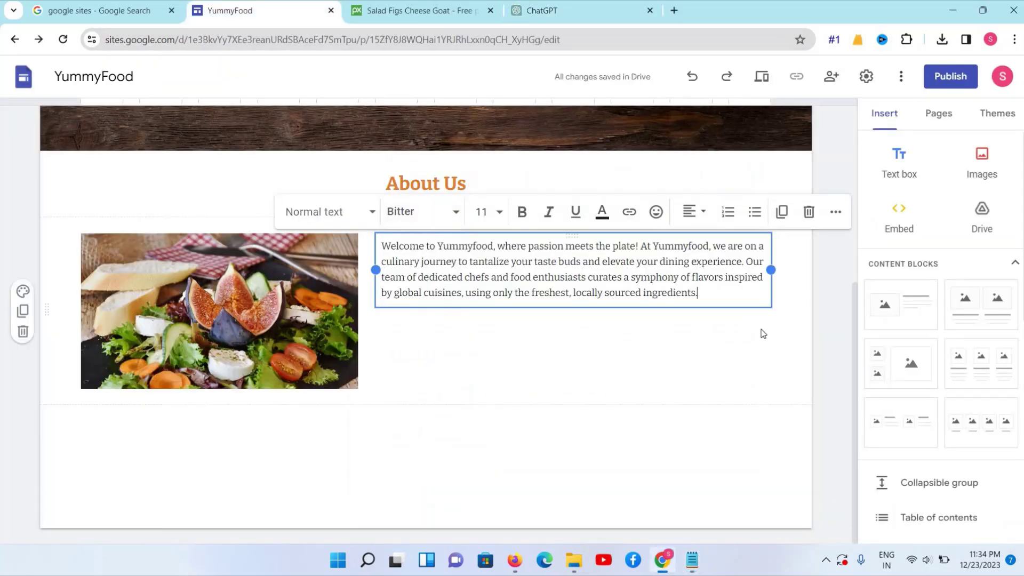
pyautogui.press('Return')
pyautogui.hotkey('ctrl', 'v')
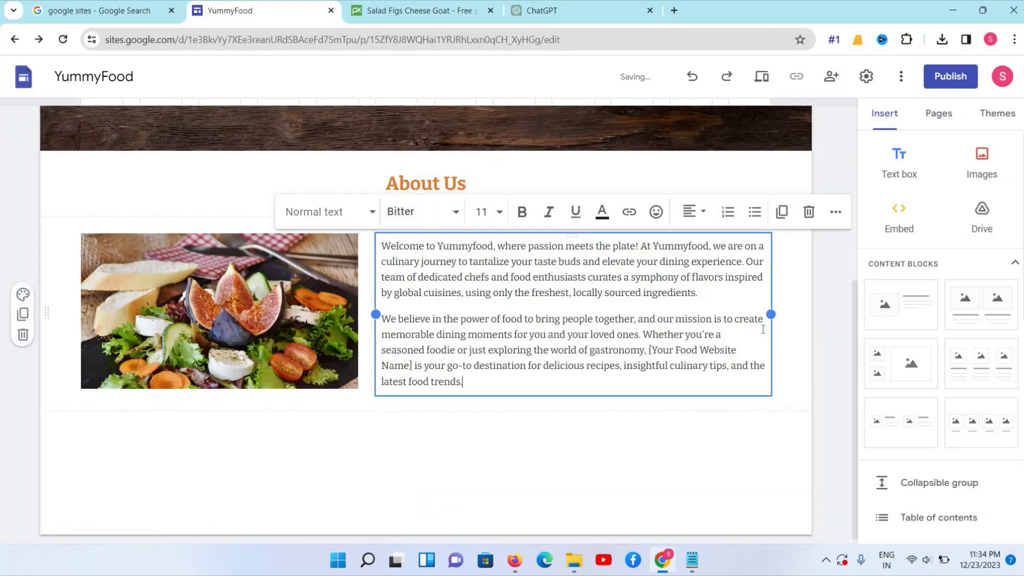
pyautogui.tripleClick(504, 327)
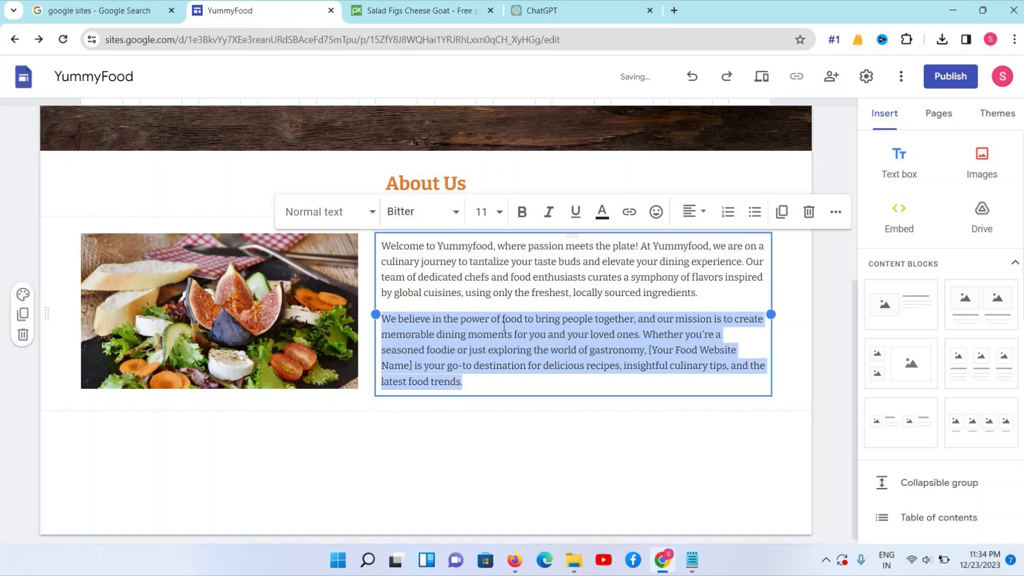
pyautogui.hotkey('ctrl', 'a')
pyautogui.click(483, 211)
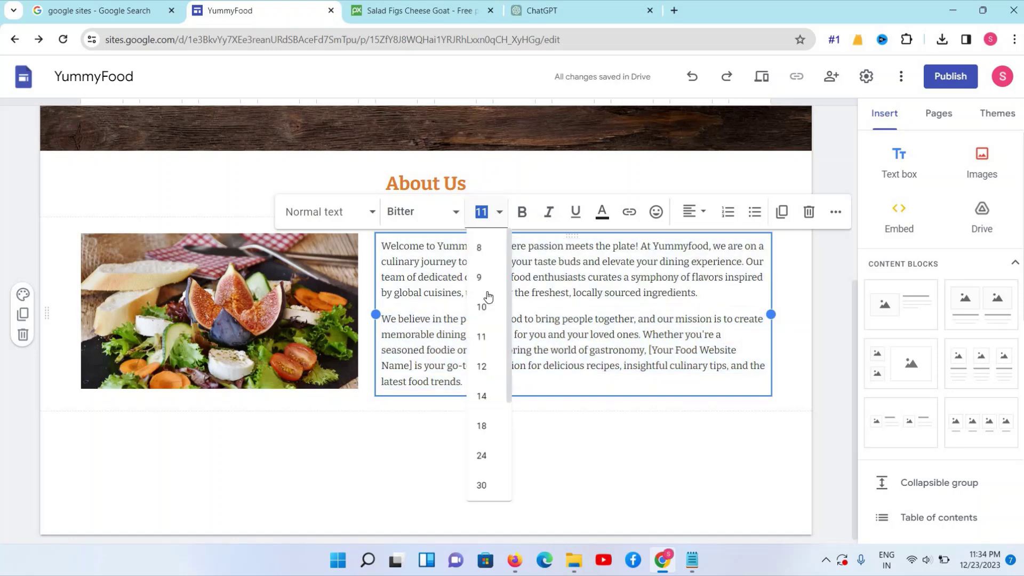
pyautogui.click(484, 376)
pyautogui.click(319, 336)
pyautogui.click(763, 329)
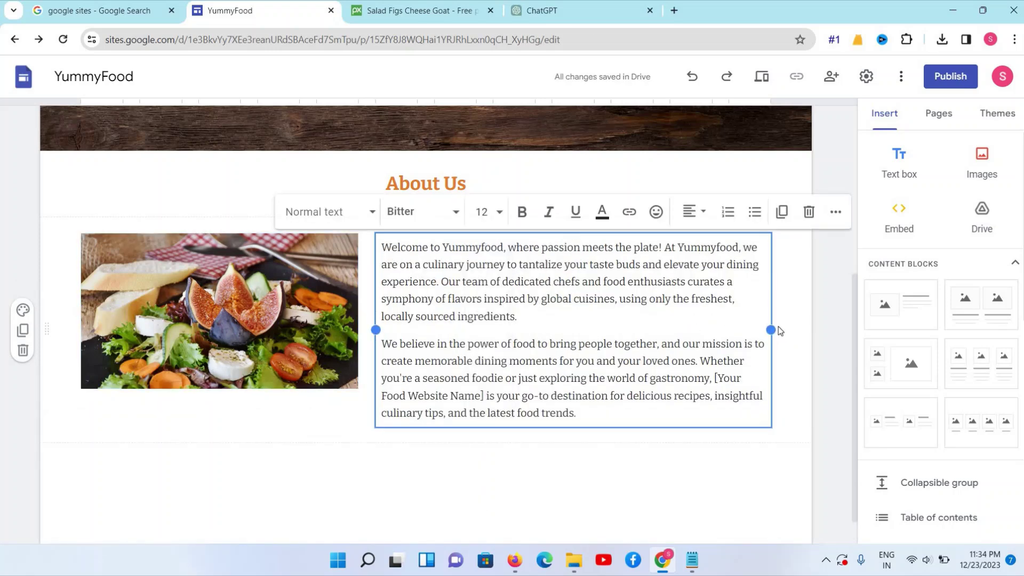
# Stretch the About Us food photo taller and widen it to the right
pyautogui.click(256, 347)
pyautogui.moveTo(220, 388); pyautogui.dragTo(219, 430)
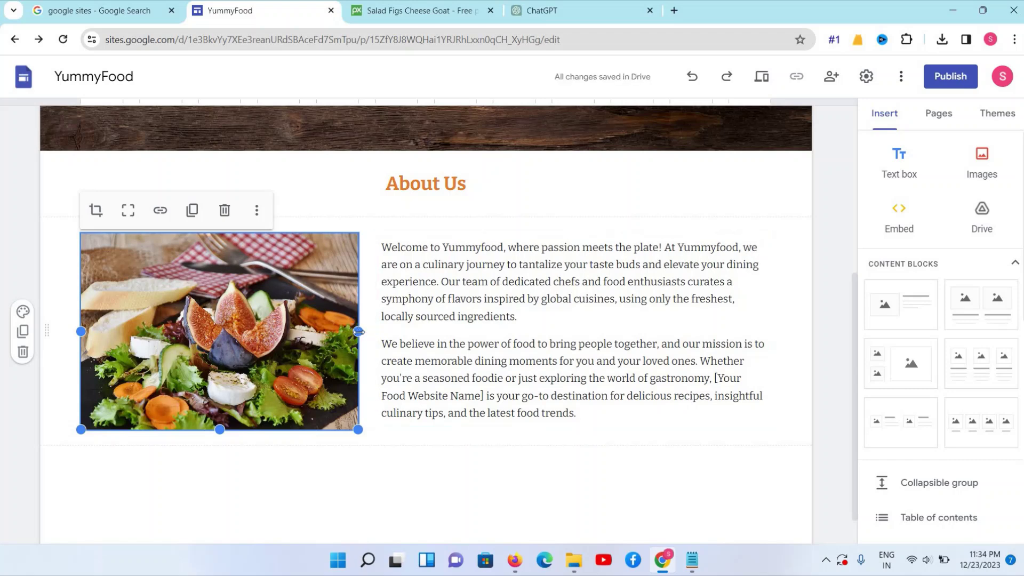
pyautogui.moveTo(380, 338); pyautogui.dragTo(434, 346)
pyautogui.moveTo(359, 332); pyautogui.dragTo(416, 348)
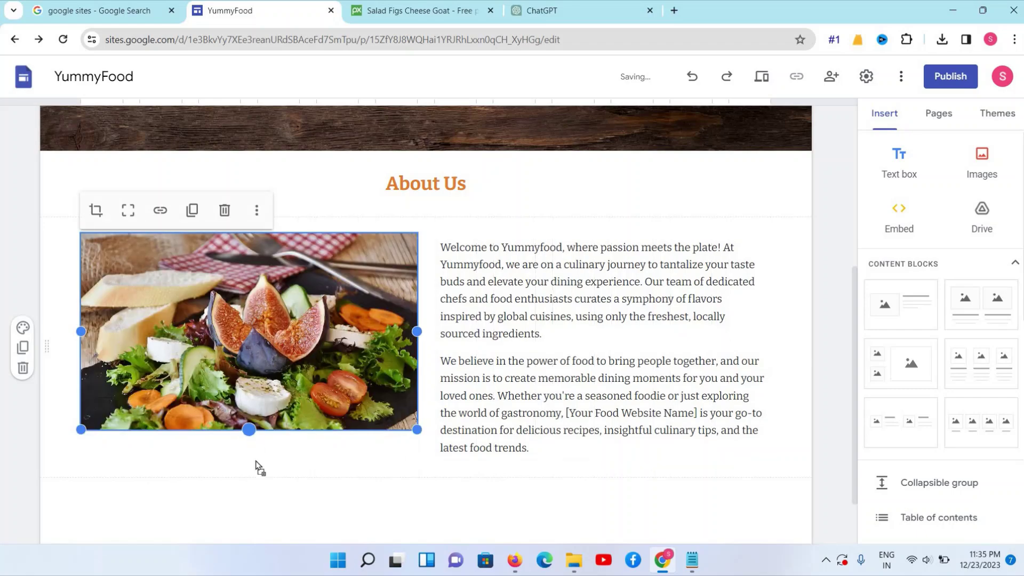
# Adjust the text box's left edge and the photo's width so they sit side by side
pyautogui.click(434, 347)
pyautogui.moveTo(434, 348); pyautogui.dragTo(360, 347)
pyautogui.click(415, 347)
pyautogui.click(459, 332)
pyautogui.click(358, 377)
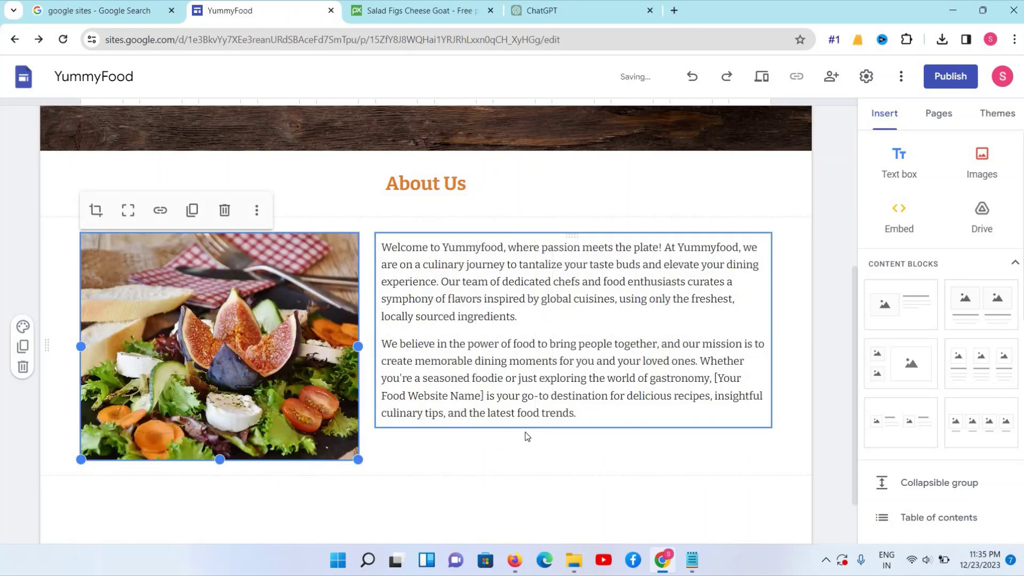
pyautogui.click(527, 421)
pyautogui.click(366, 433)
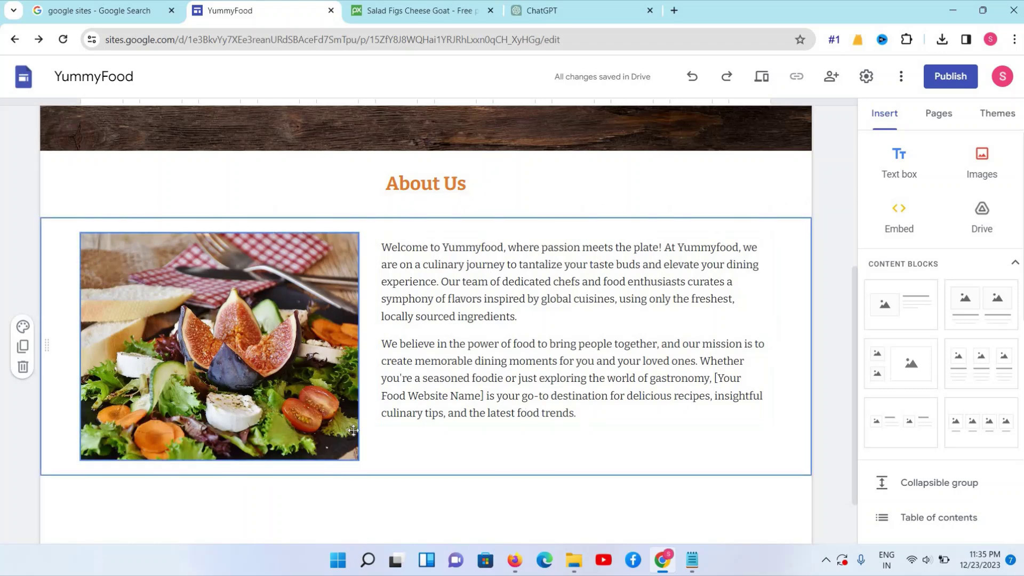
pyautogui.click(354, 370)
pyautogui.moveTo(359, 350); pyautogui.dragTo(382, 359)
# Copy ChatGPT's closing paragraph about customizing the content
pyautogui.click(586, 417)
pyautogui.click(551, 16)
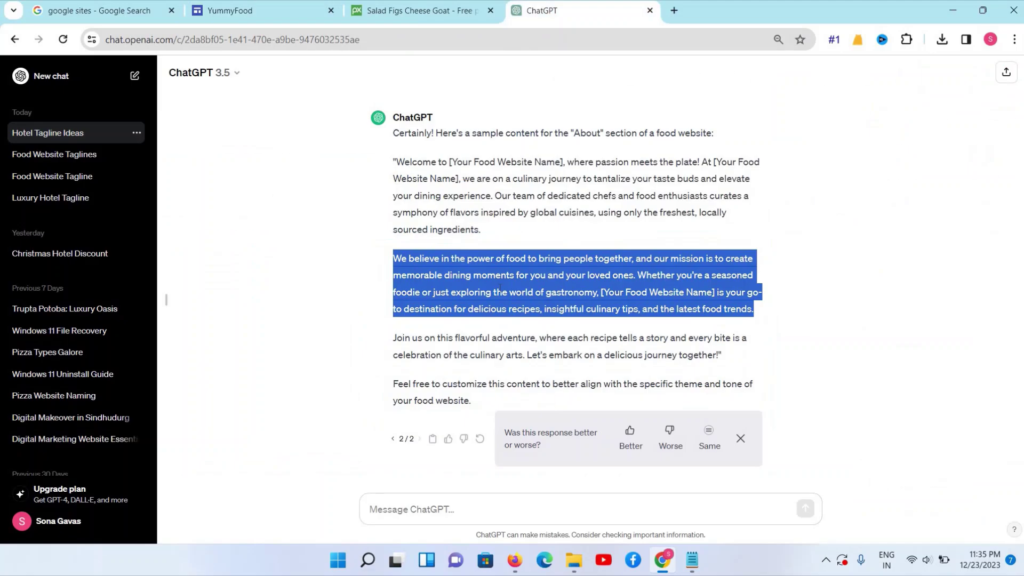
pyautogui.tripleClick(393, 381)
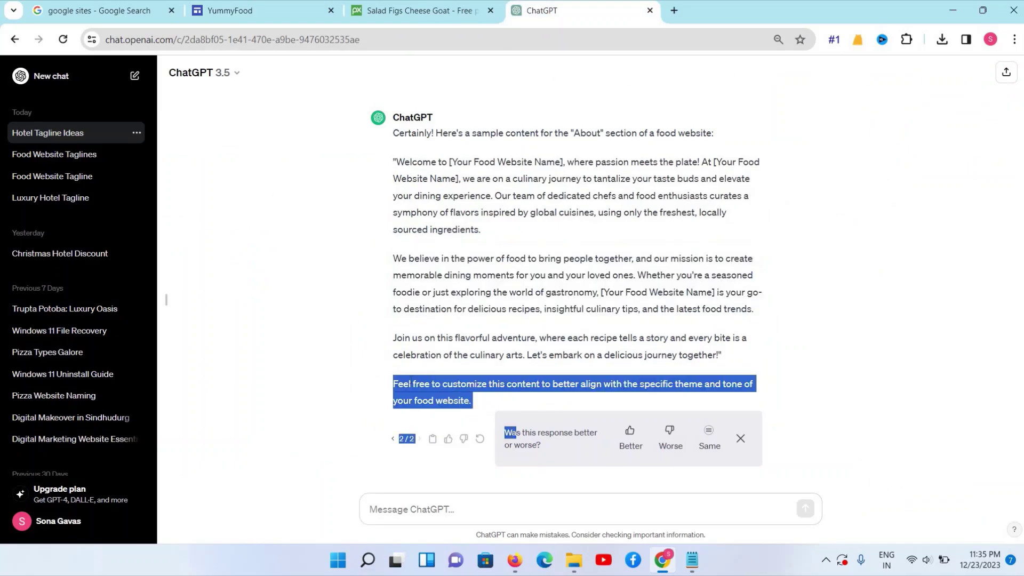
pyautogui.click(394, 384)
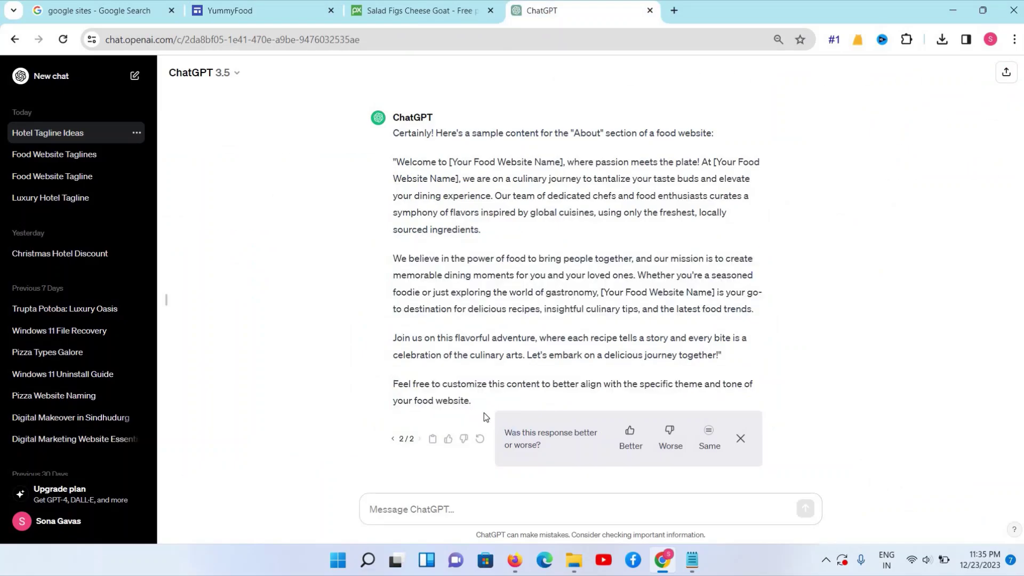
pyautogui.moveTo(394, 381); pyautogui.dragTo(464, 411)
pyautogui.rightClick(434, 401)
pyautogui.click(454, 270)
pyautogui.click(693, 563)
pyautogui.hotkey('ctrl', 'v')
pyautogui.scroll(3, 564, 355)
pyautogui.moveTo(571, 344); pyautogui.dragTo(344, 295)
pyautogui.press('BackSpace')
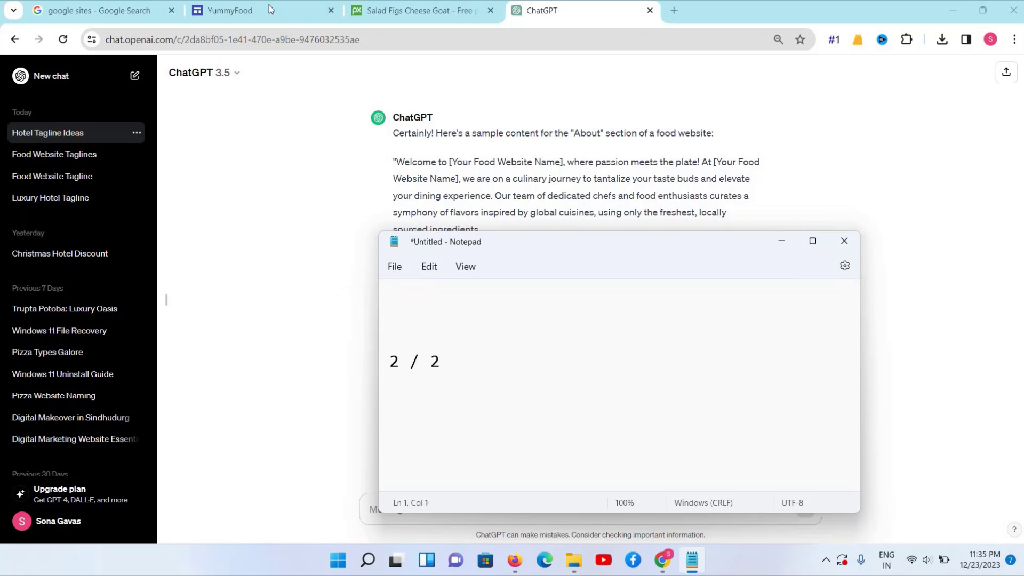
# Paste it as a third About Us paragraph and make the salad photo slightly taller
pyautogui.click(270, 9)
pyautogui.click(671, 444)
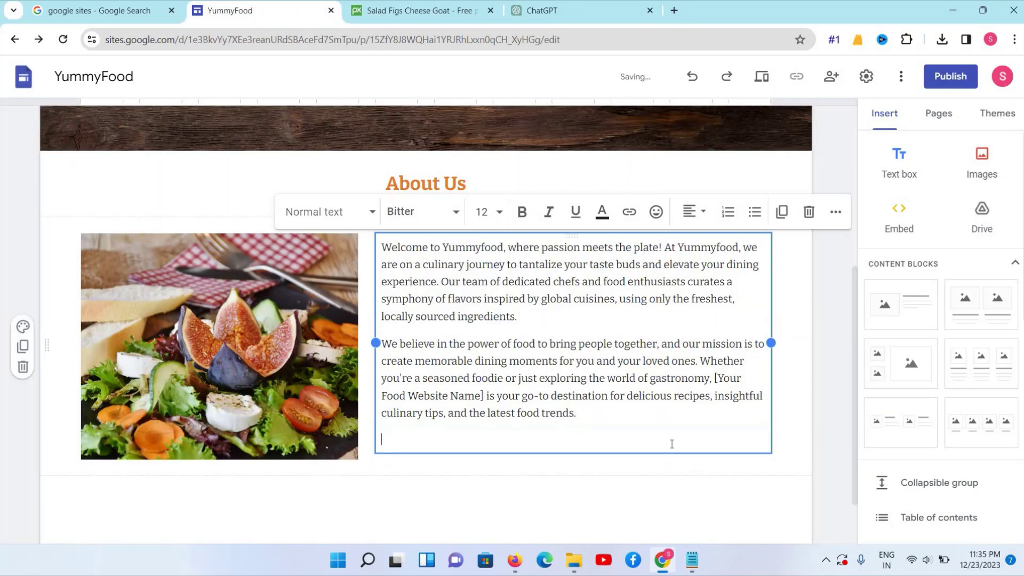
pyautogui.hotkey('ctrl', 'v')
pyautogui.click(262, 422)
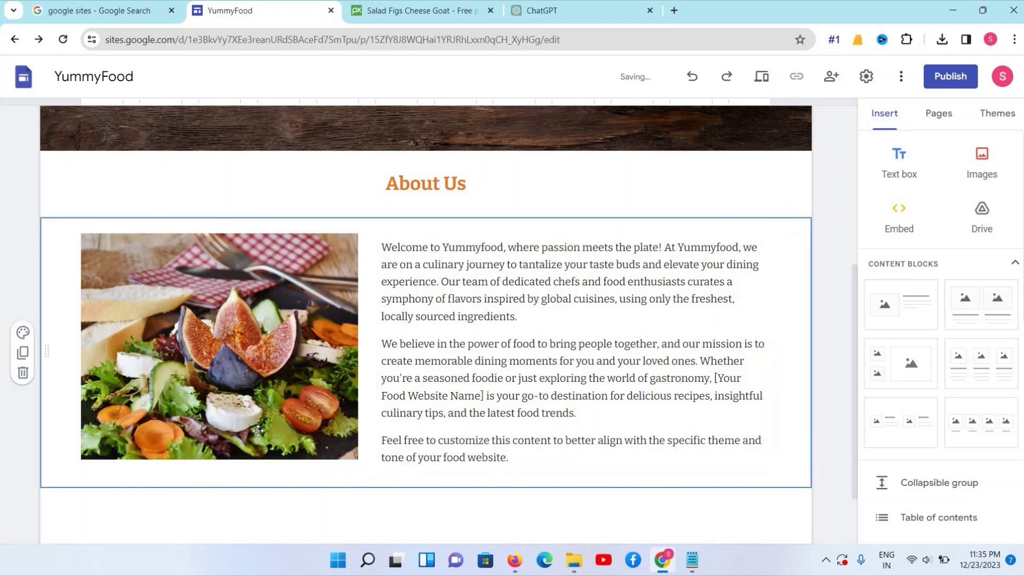
pyautogui.moveTo(221, 459); pyautogui.dragTo(221, 471)
# With the About Us text box selected, insert an empty Text box section below it
pyautogui.click(481, 334)
pyautogui.scroll(3, 481, 334)
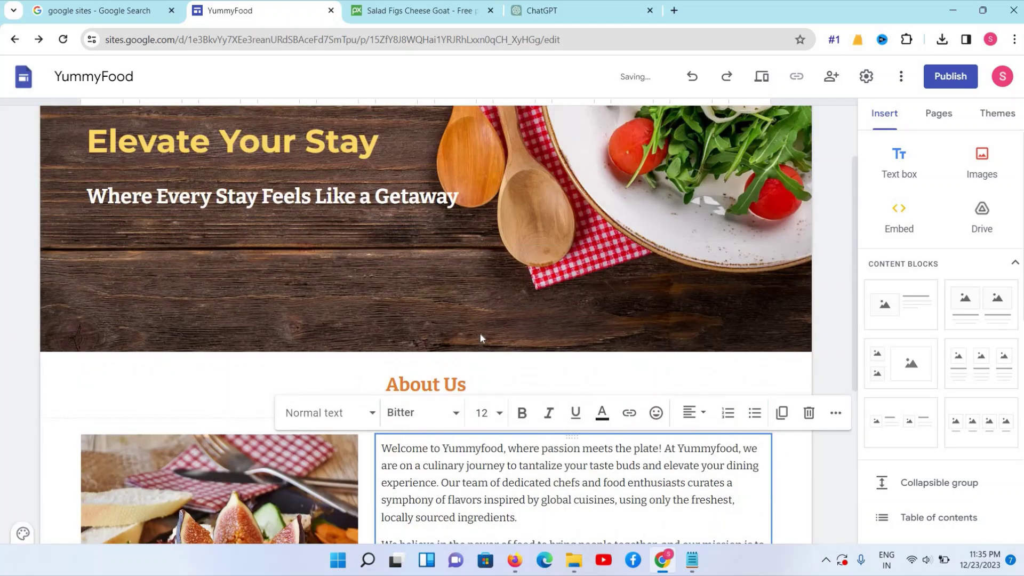
pyautogui.scroll(-2, 481, 334)
pyautogui.scroll(1, 480, 334)
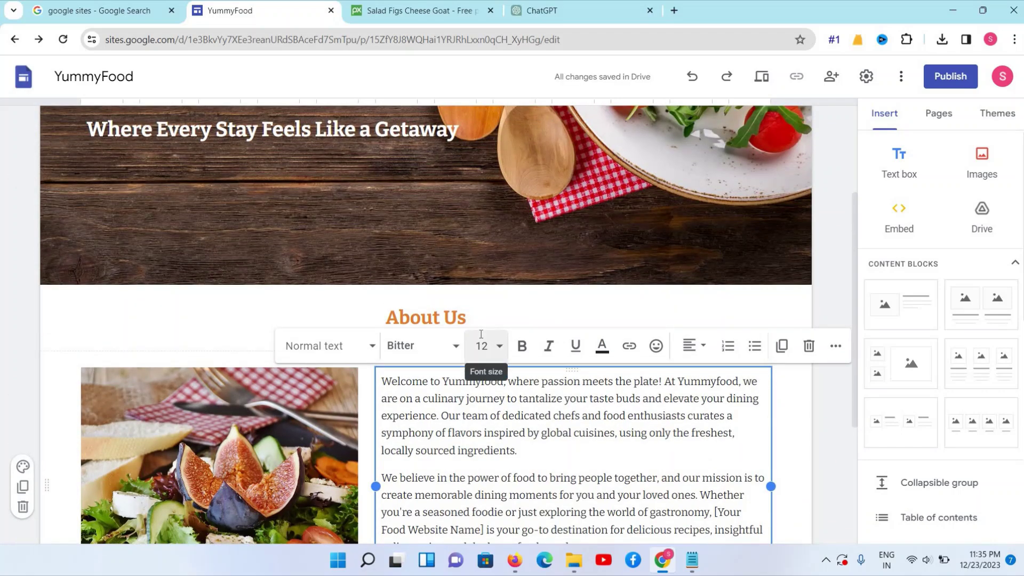
pyautogui.scroll(-2, 481, 334)
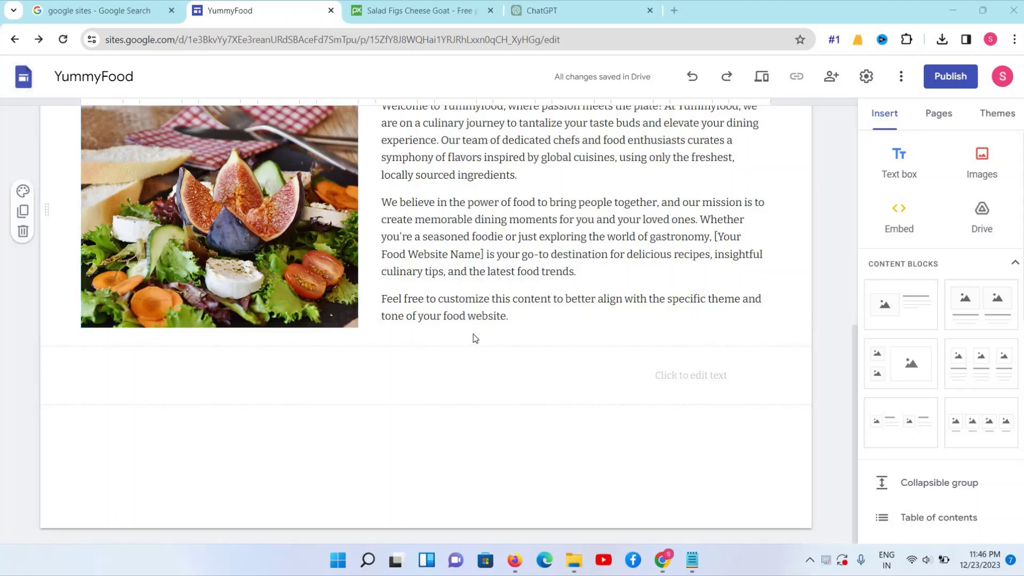
pyautogui.click(483, 315)
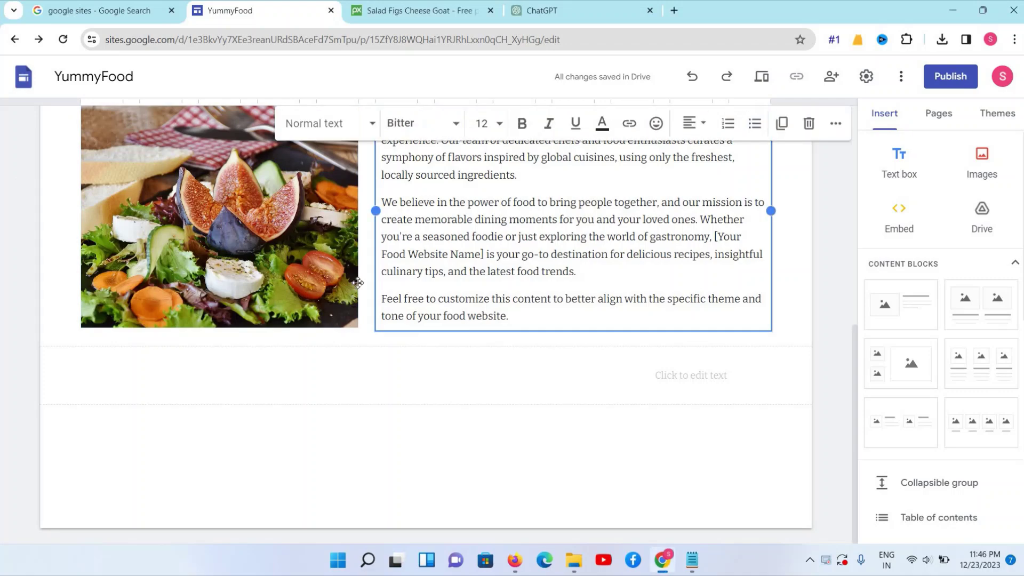
pyautogui.click(894, 172)
pyautogui.scroll(3, 418, 255)
pyautogui.scroll(1, 418, 255)
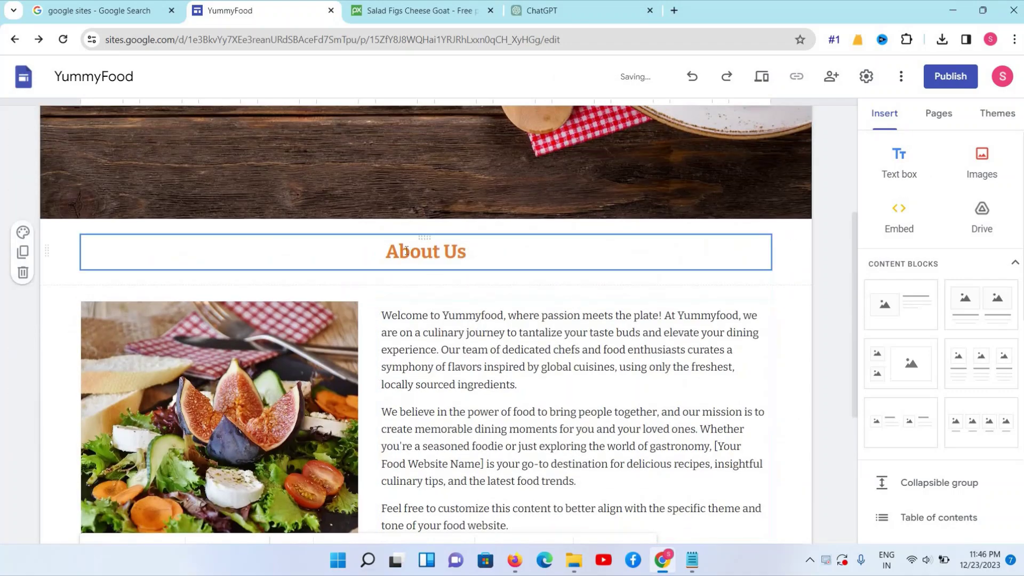
# Paste a copy of the About Us heading into the new box and retype it as 'Menu'
pyautogui.tripleClick(406, 251)
pyautogui.rightClick(405, 251)
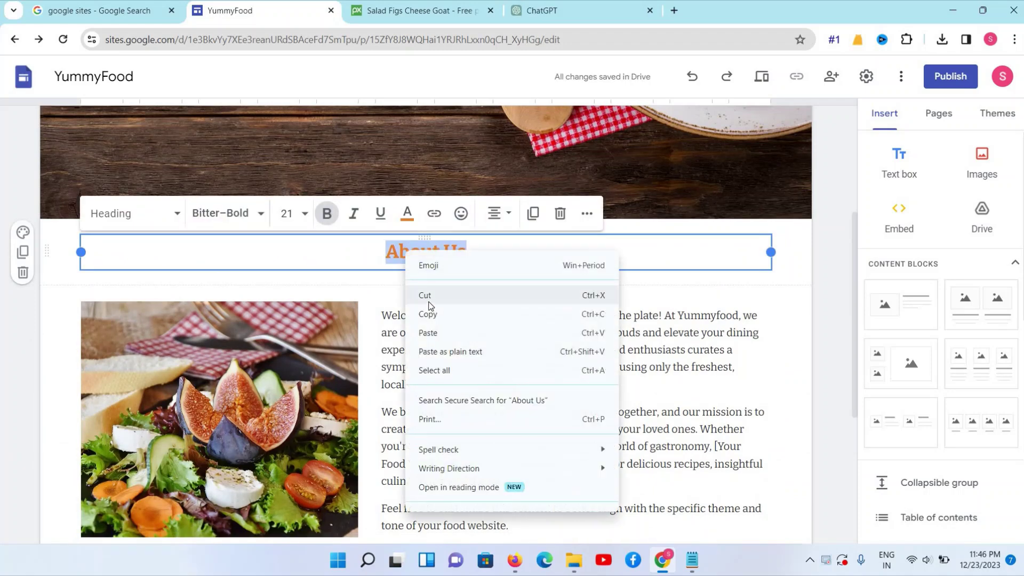
pyautogui.click(429, 314)
pyautogui.scroll(-5, 425, 304)
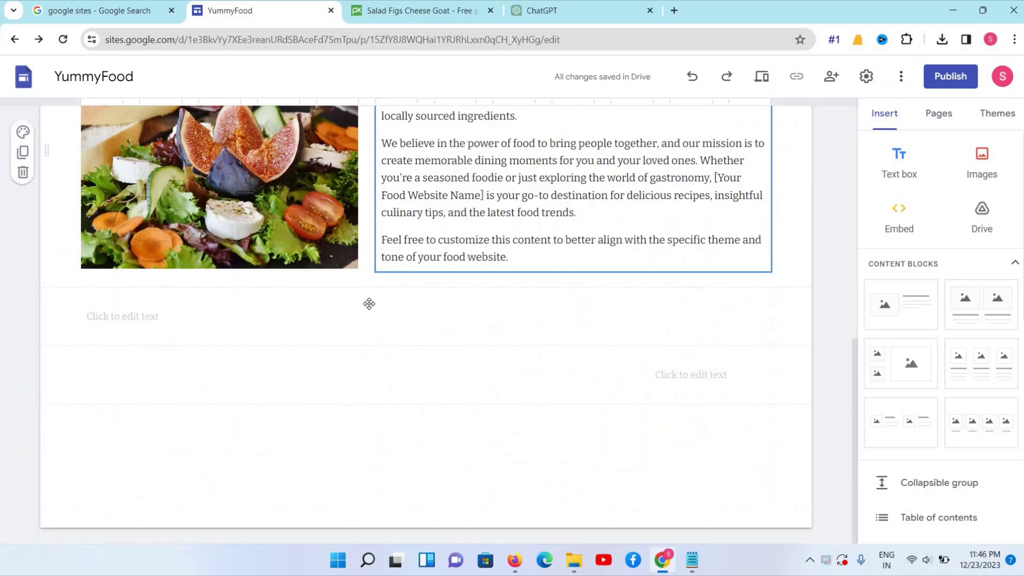
pyautogui.click(369, 314)
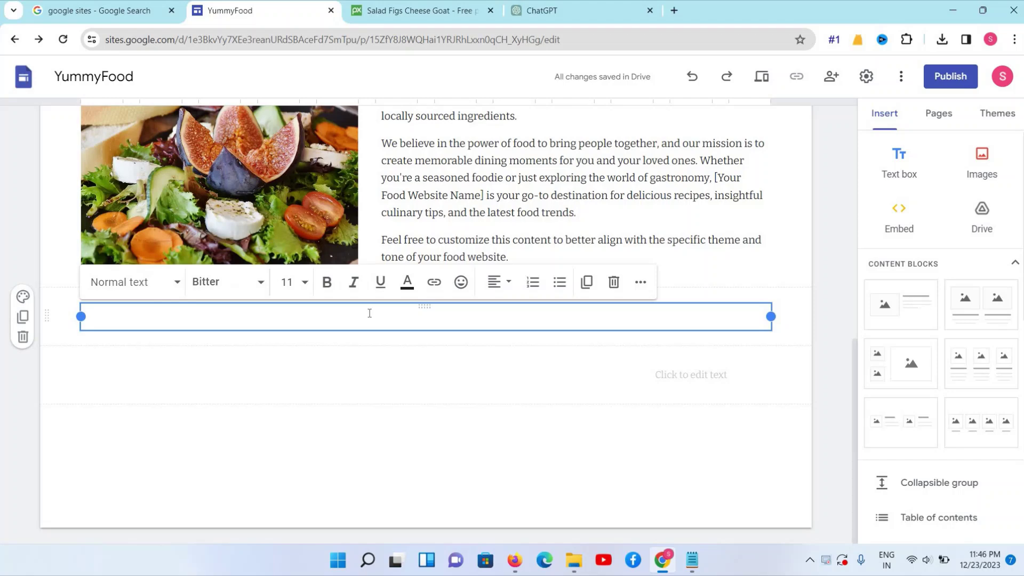
pyautogui.hotkey('ctrl', 'v')
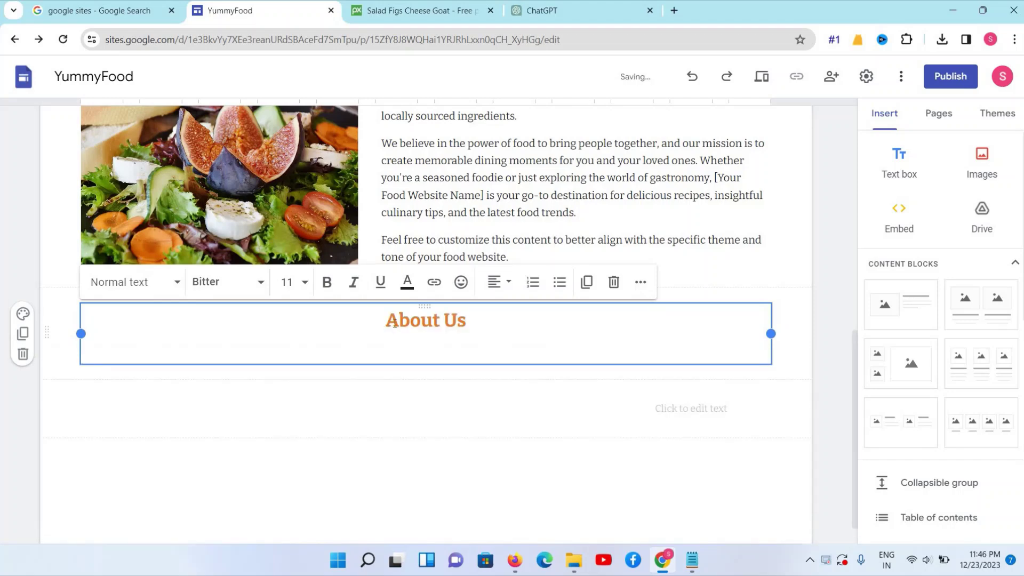
pyautogui.tripleClick(395, 323)
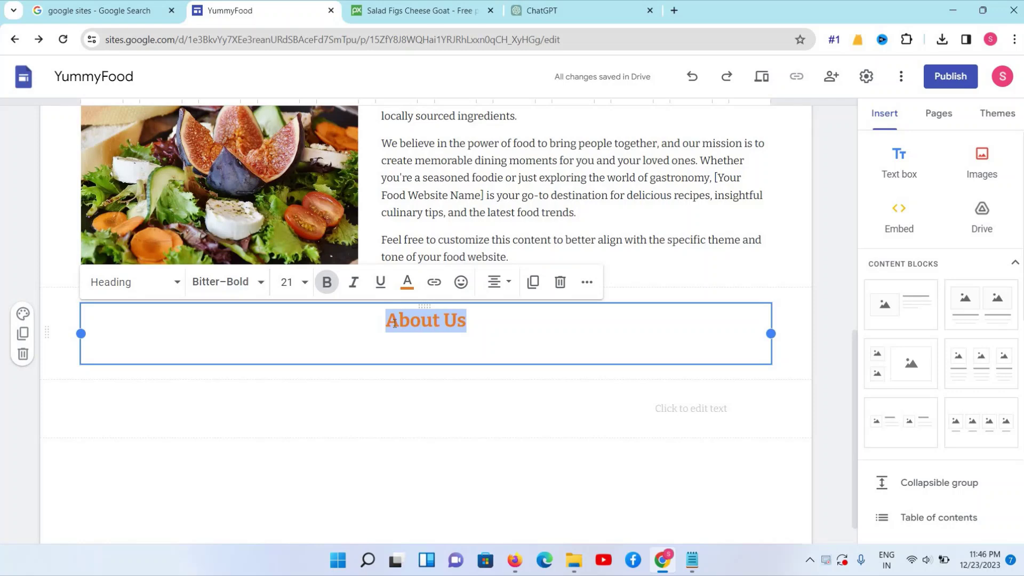
pyautogui.write('Menu')
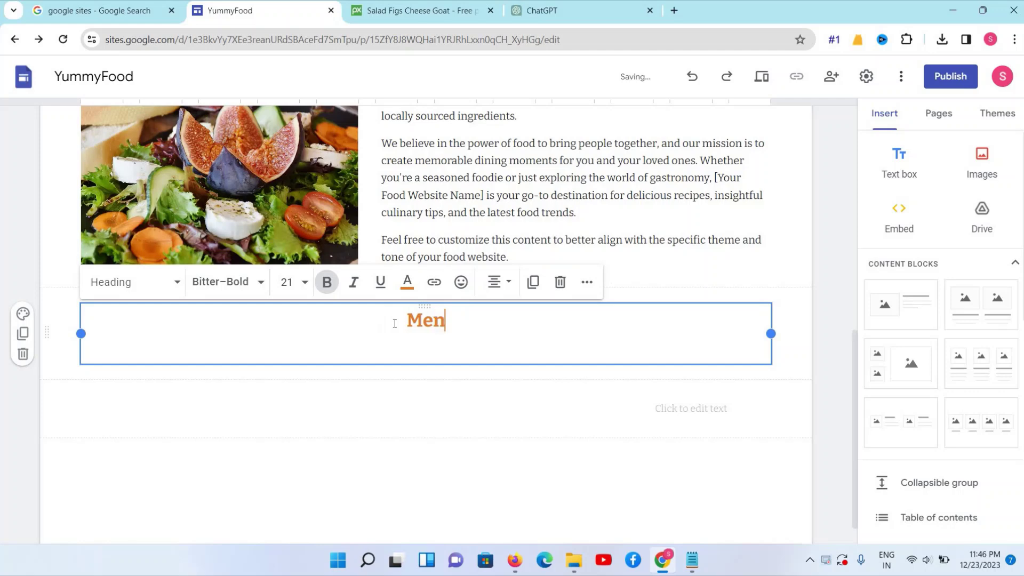
pyautogui.click(382, 345)
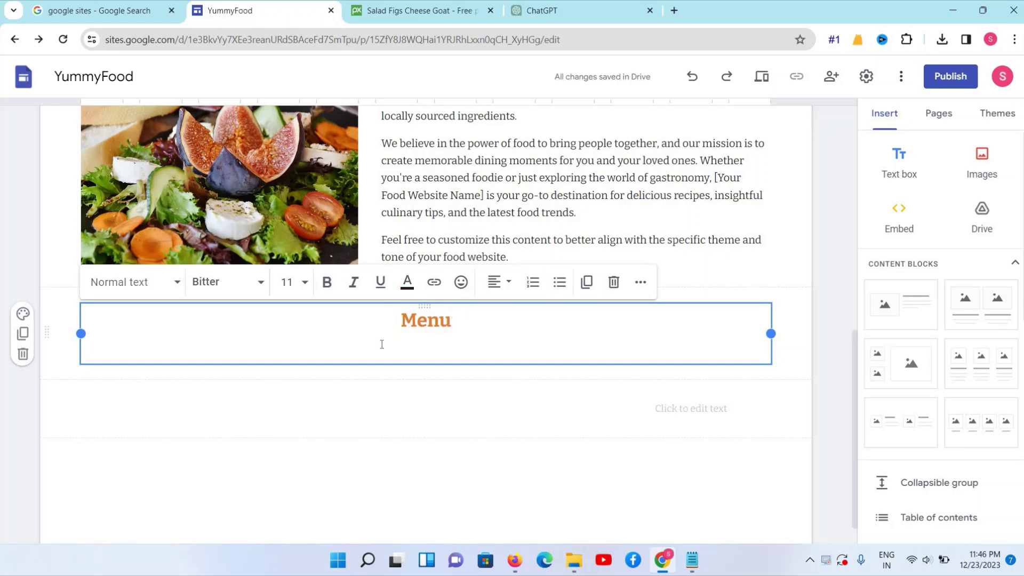
pyautogui.press('BackSpace')
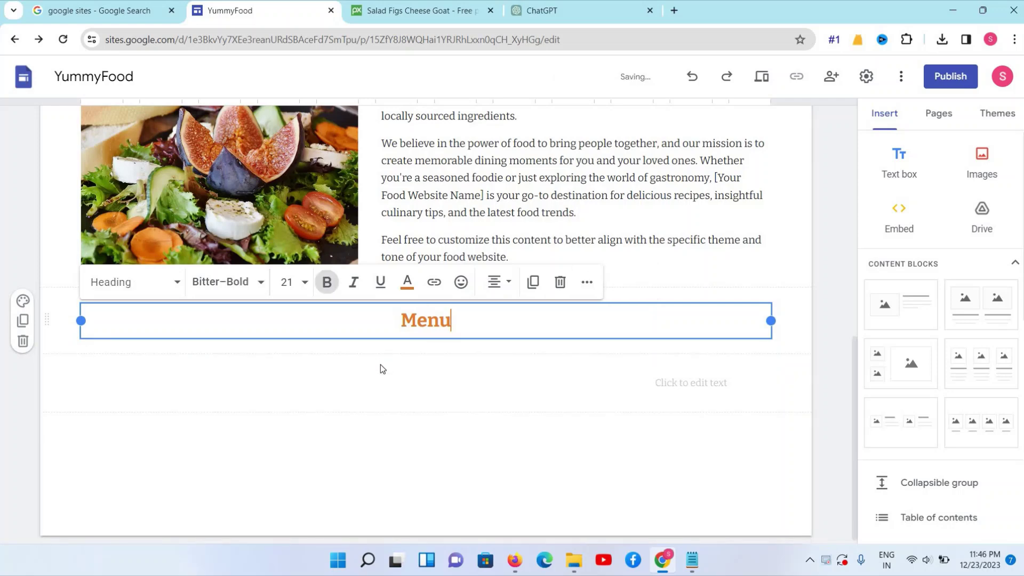
pyautogui.click(380, 368)
pyautogui.click(425, 315)
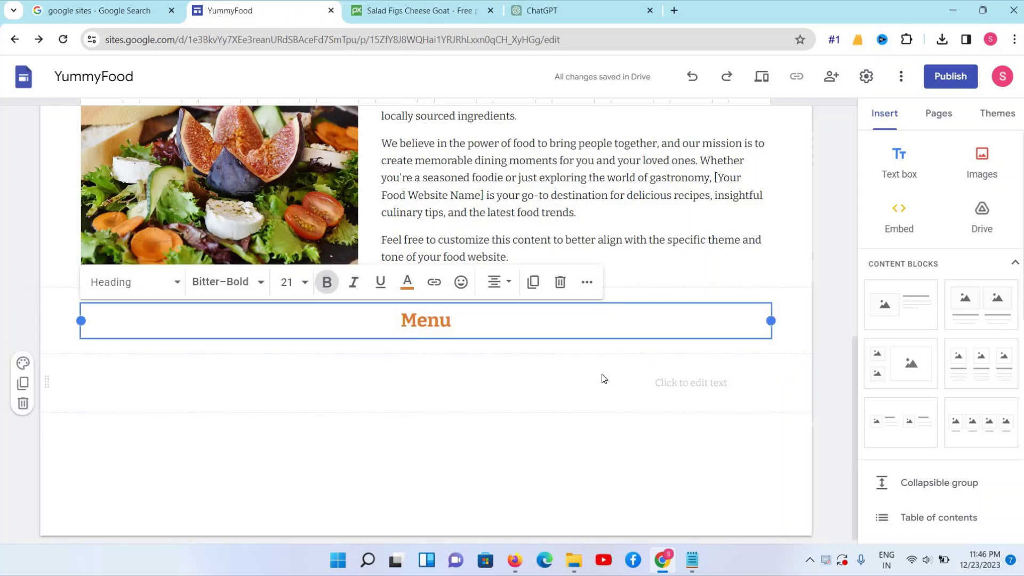
# Insert the four-image content block in the section below Menu
pyautogui.click(529, 393)
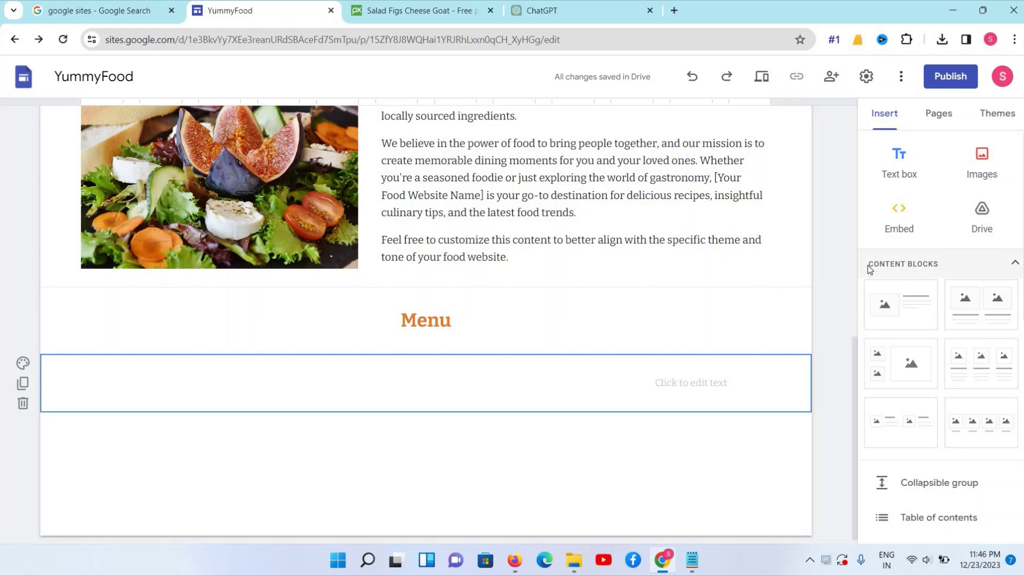
pyautogui.click(928, 271)
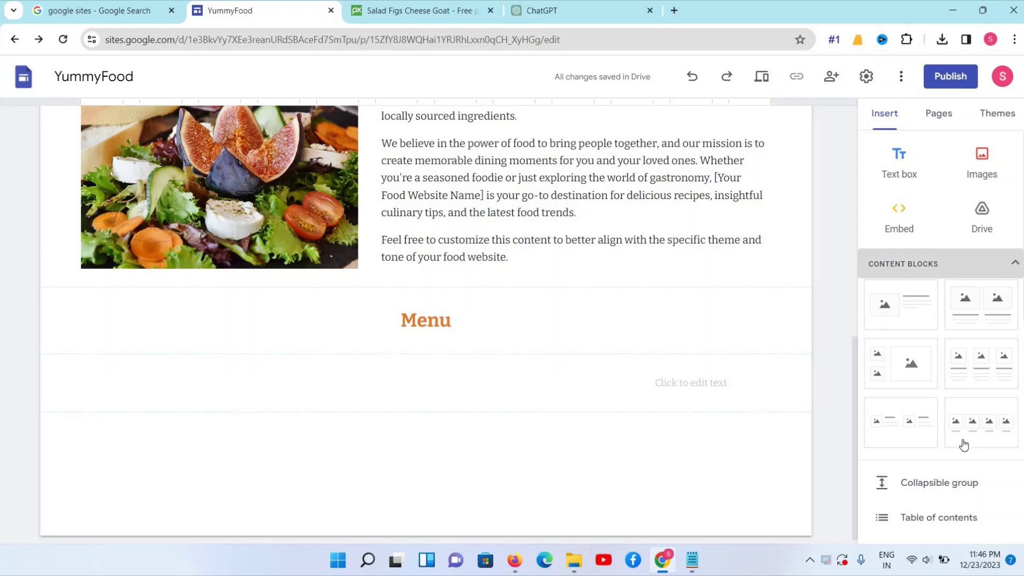
pyautogui.click(926, 266)
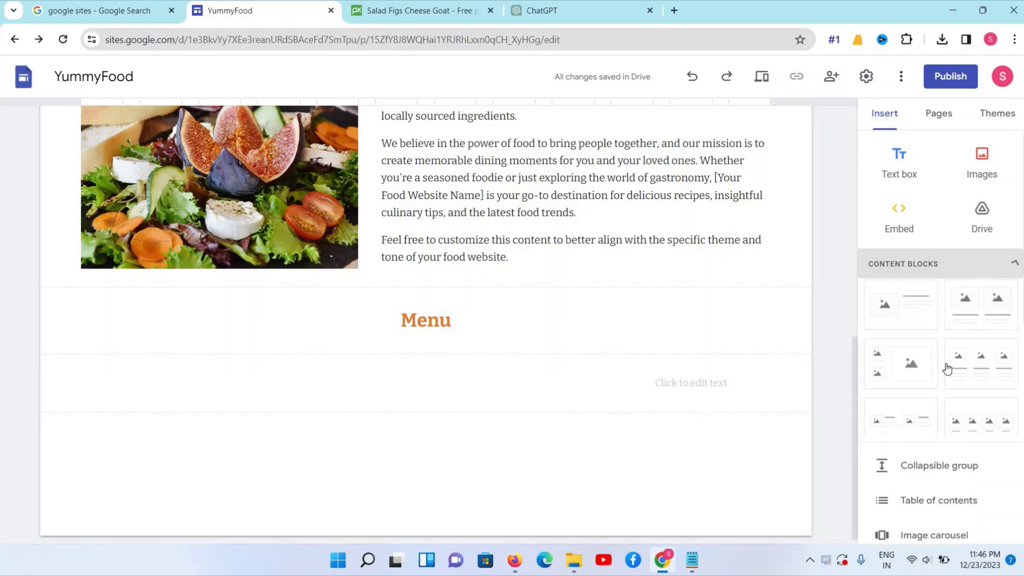
pyautogui.click(965, 424)
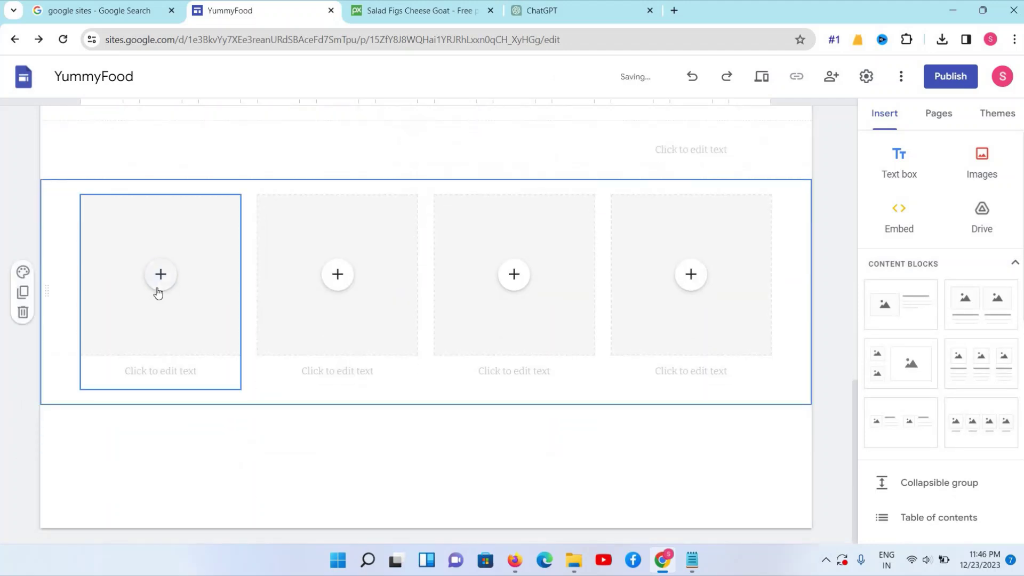
# Upload fish-8031138_1280 into the first Menu image placeholder
pyautogui.moveTo(178, 276)
pyautogui.click(182, 315)
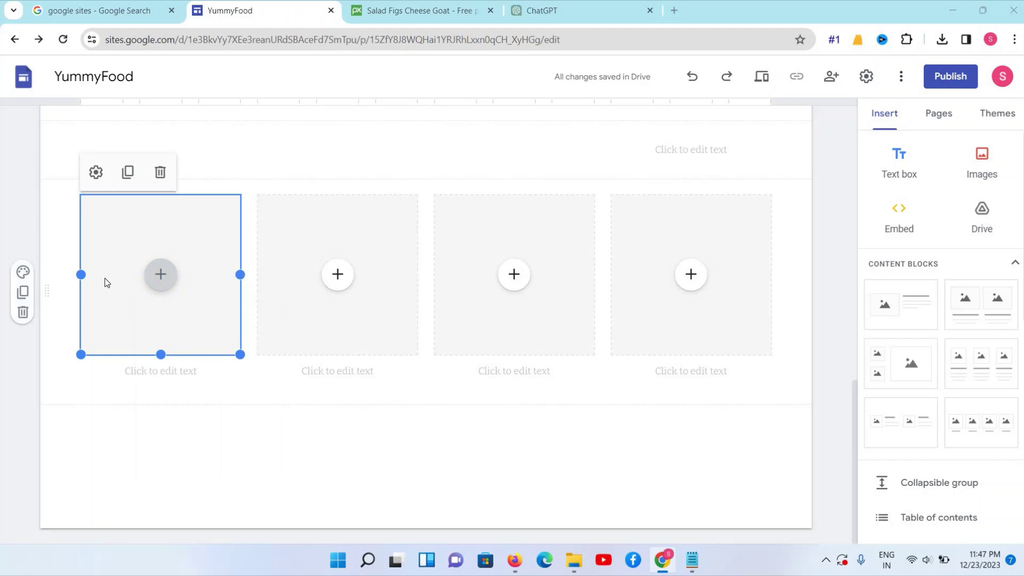
pyautogui.click(171, 209)
pyautogui.scroll(-2, 171, 198)
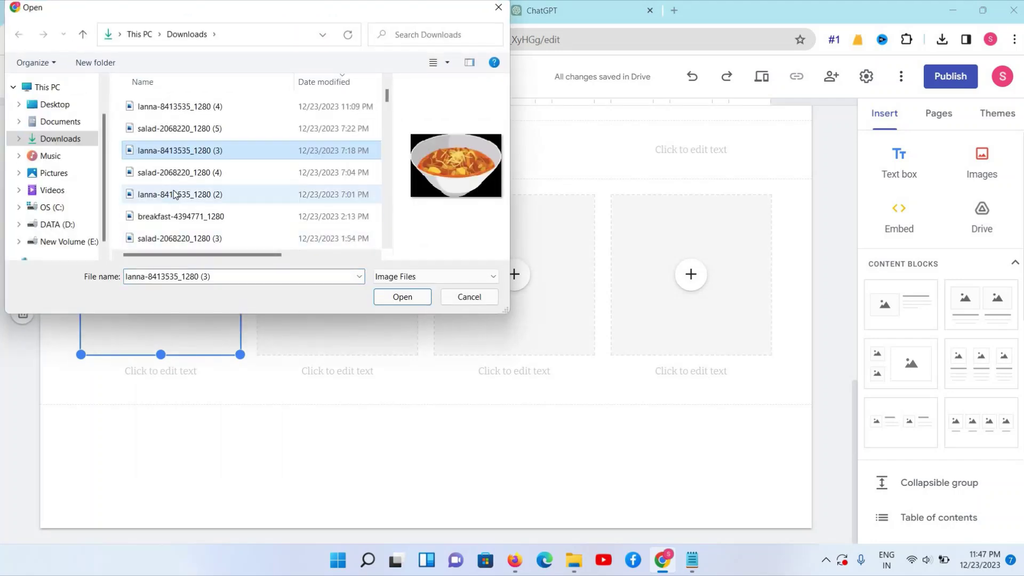
pyautogui.scroll(-2, 174, 198)
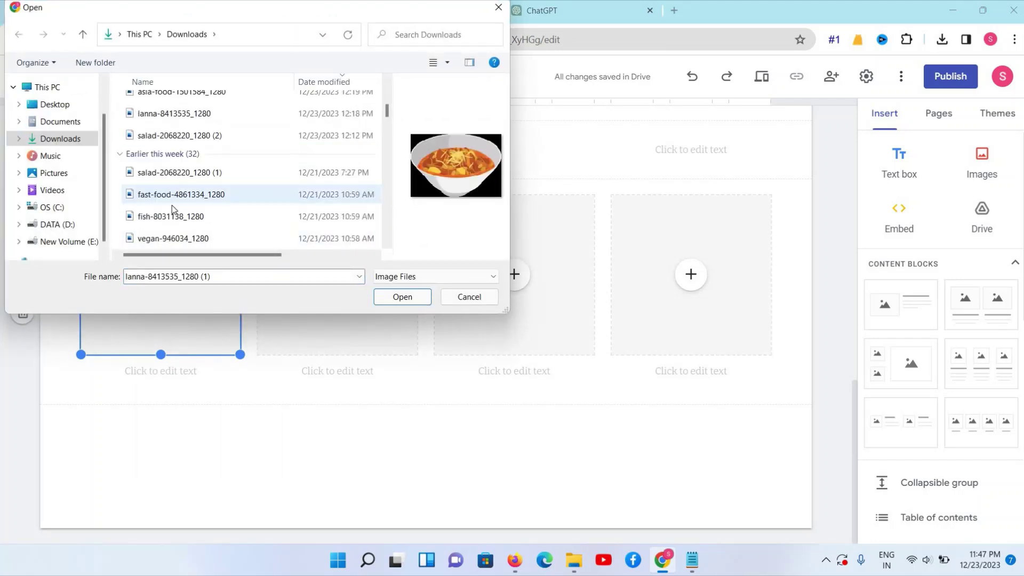
pyautogui.click(177, 194)
pyautogui.click(167, 218)
pyautogui.click(402, 298)
# Upload vegan-946034_1280 into the second image placeholder
pyautogui.click(338, 283)
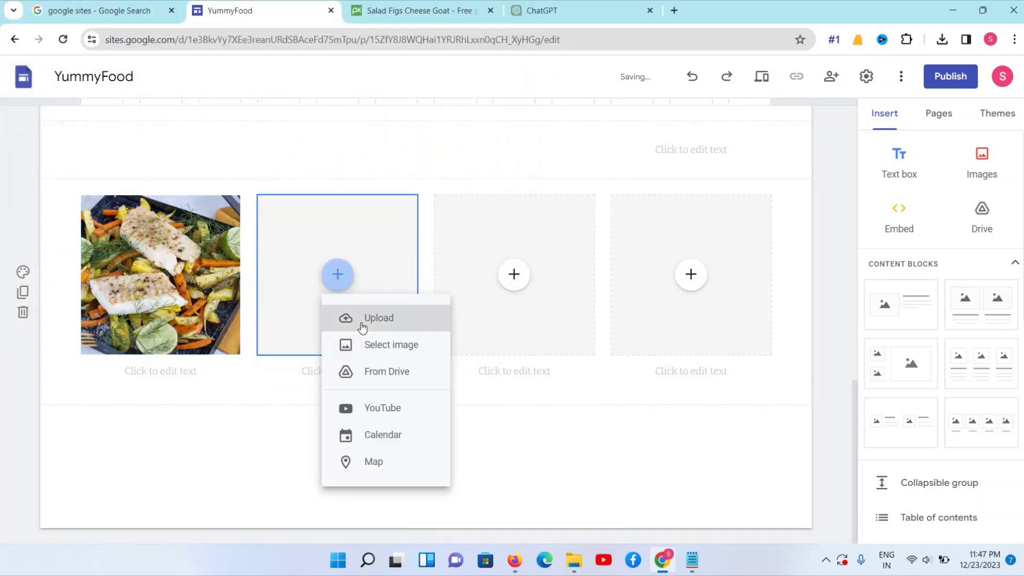
pyautogui.click(363, 323)
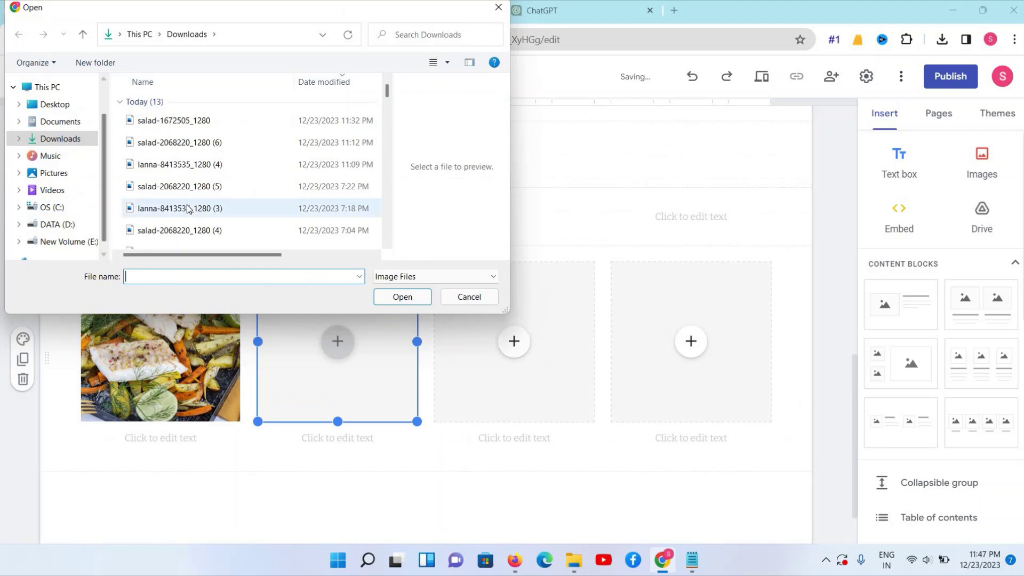
pyautogui.scroll(-3, 188, 209)
pyautogui.click(178, 195)
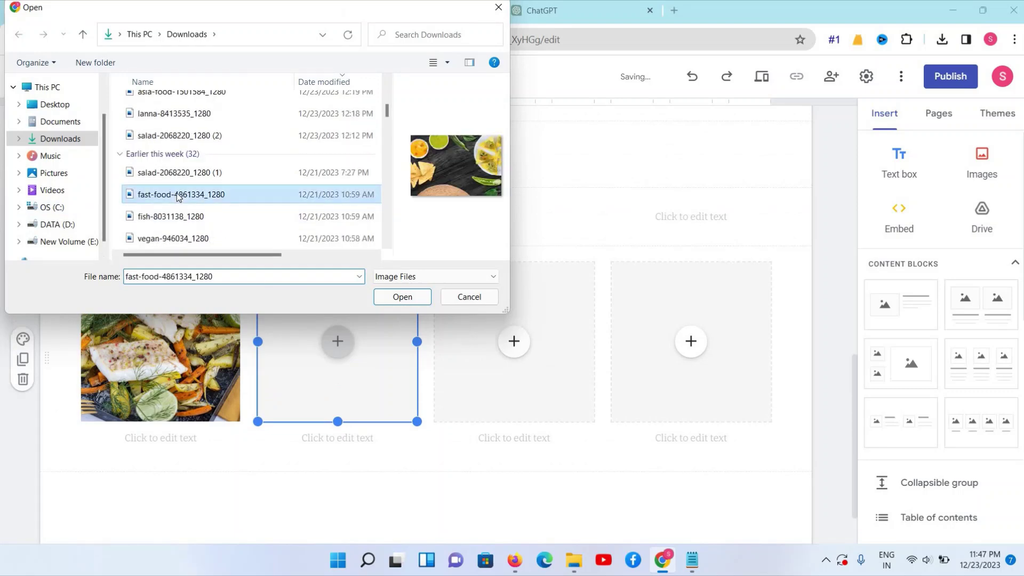
pyautogui.scroll(-1, 178, 197)
pyautogui.click(172, 178)
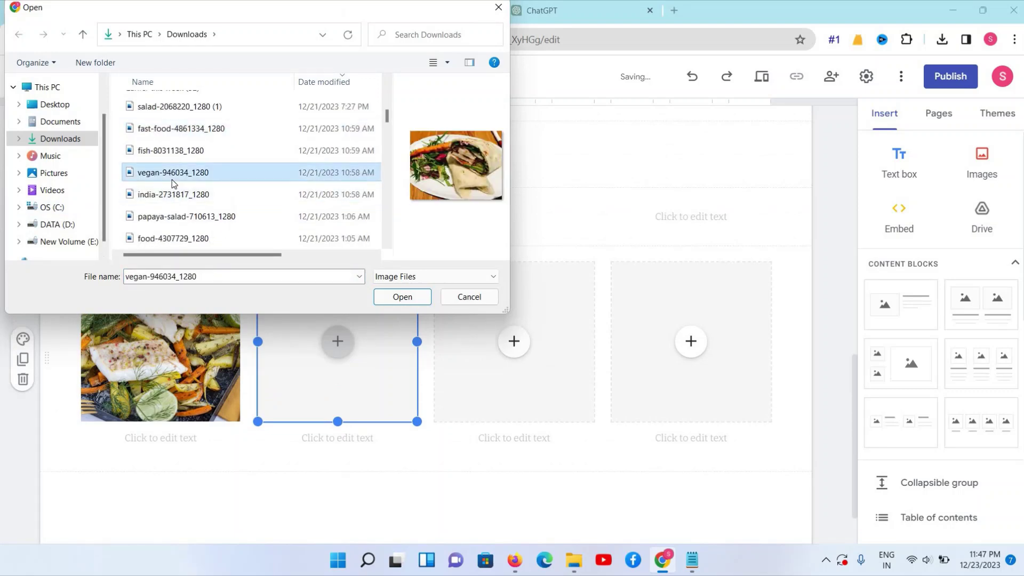
pyautogui.scroll(1, 152, 229)
pyautogui.click(415, 300)
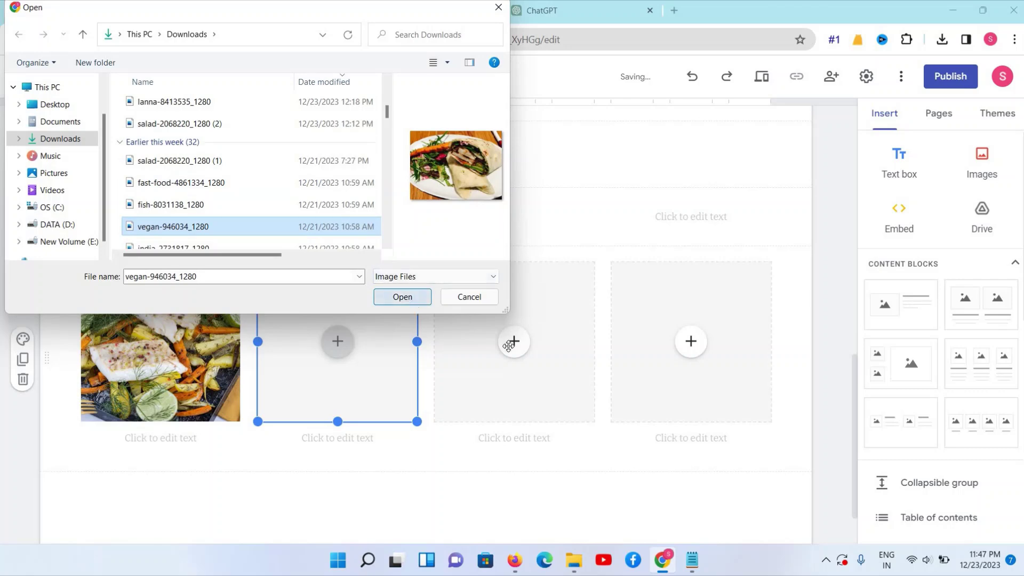
# Upload the pani-puri-5894482_1280 photo into the third image placeholder
pyautogui.click(513, 342)
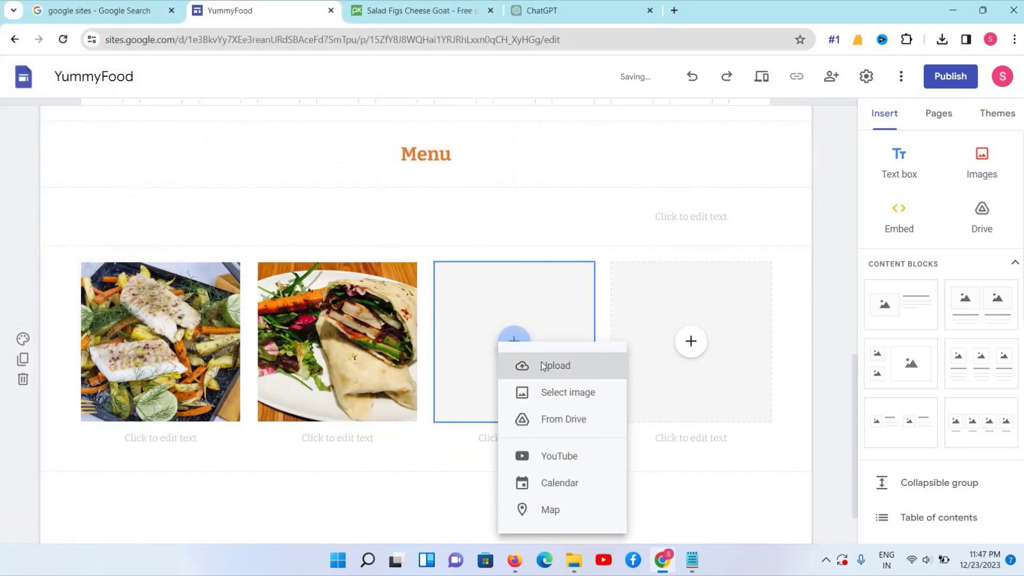
pyautogui.click(538, 366)
pyautogui.scroll(-3, 202, 213)
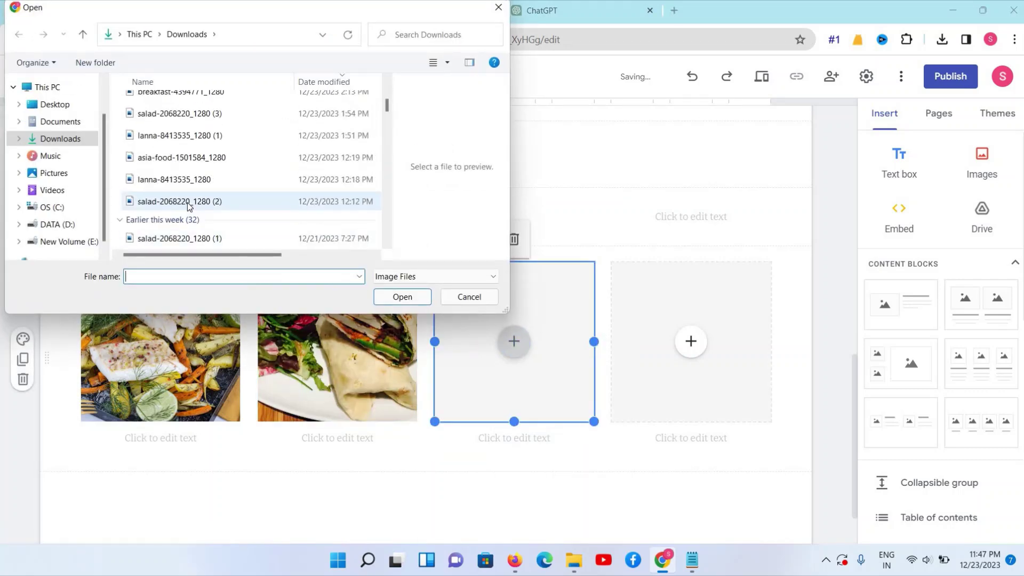
pyautogui.click(188, 206)
pyautogui.scroll(-2, 168, 183)
pyautogui.click(169, 186)
pyautogui.click(168, 178)
pyautogui.click(162, 154)
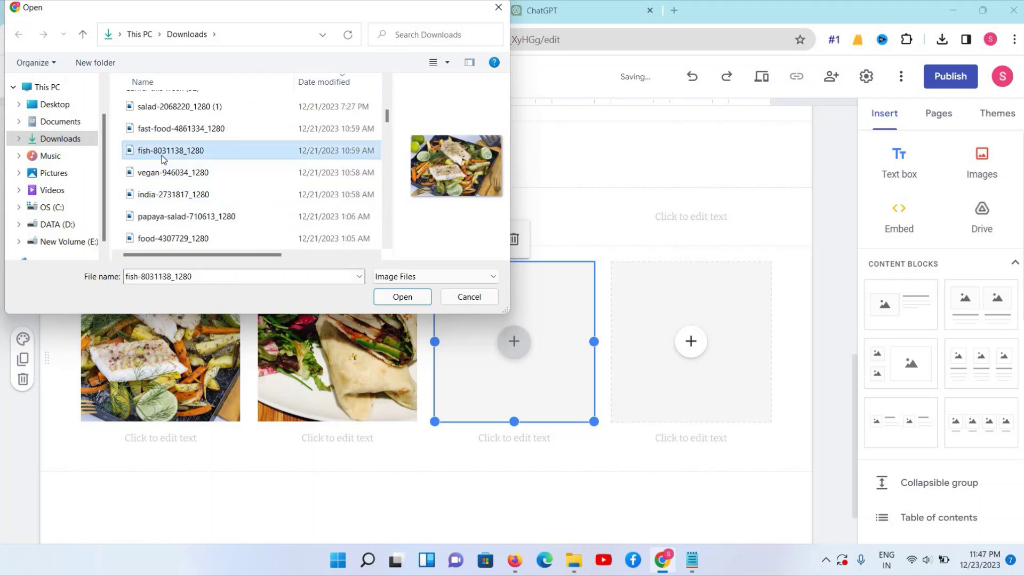
pyautogui.click(165, 131)
pyautogui.scroll(1, 162, 128)
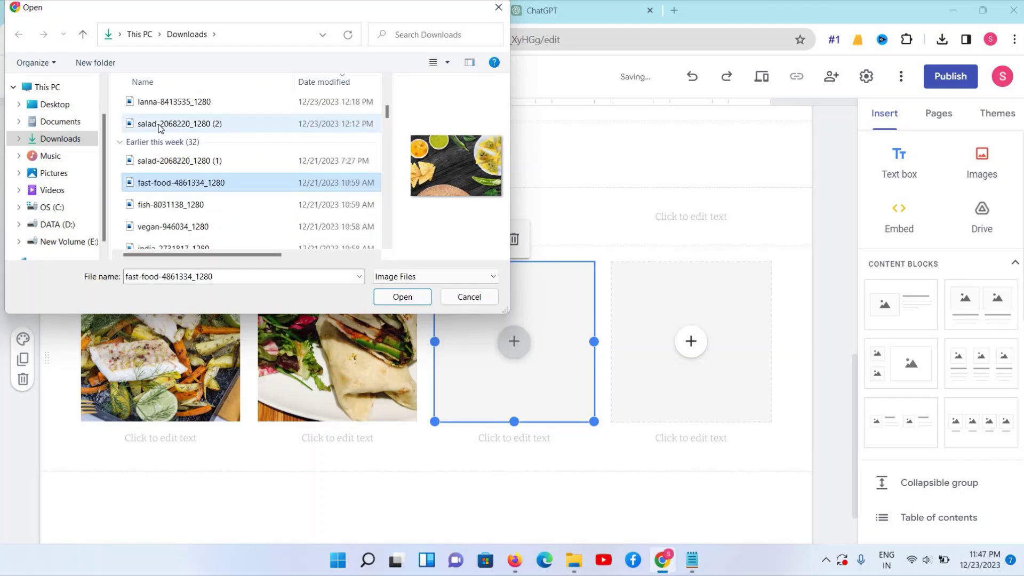
pyautogui.click(159, 128)
pyautogui.scroll(-2, 138, 222)
pyautogui.click(138, 216)
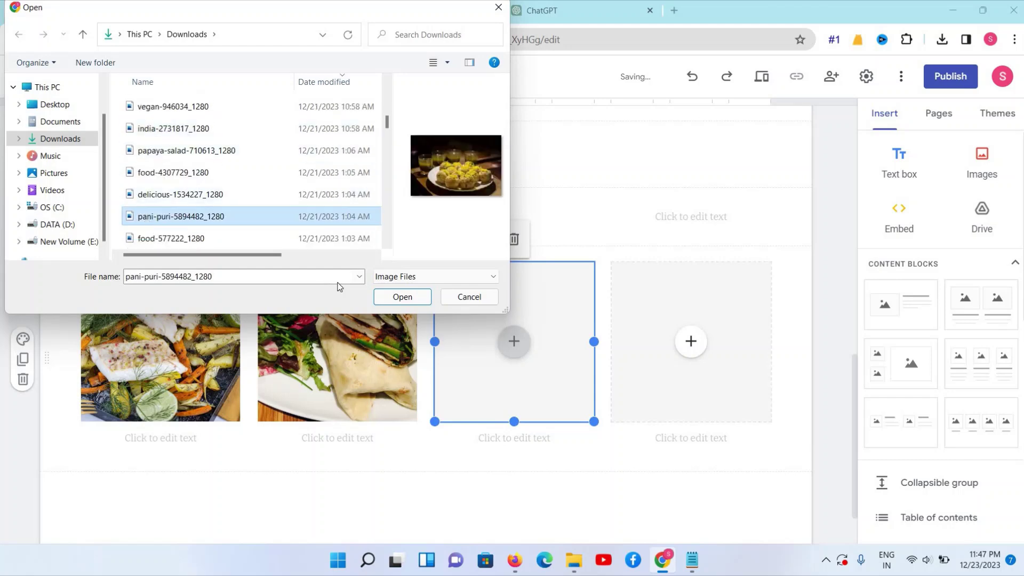
pyautogui.click(386, 301)
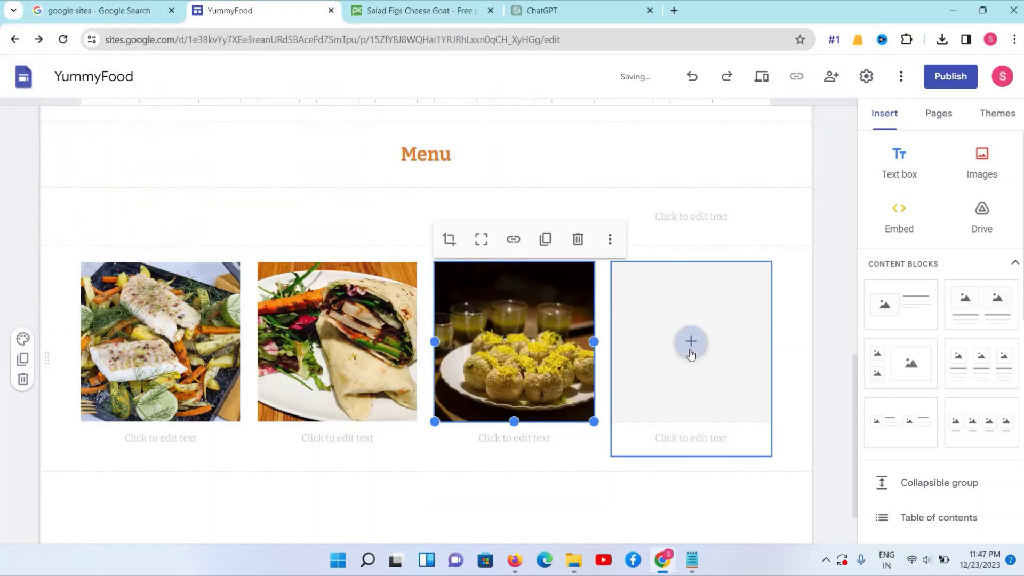
# Upload the fried snack photo food-4307729_1280 into the fourth image placeholder
pyautogui.click(692, 342)
pyautogui.click(715, 374)
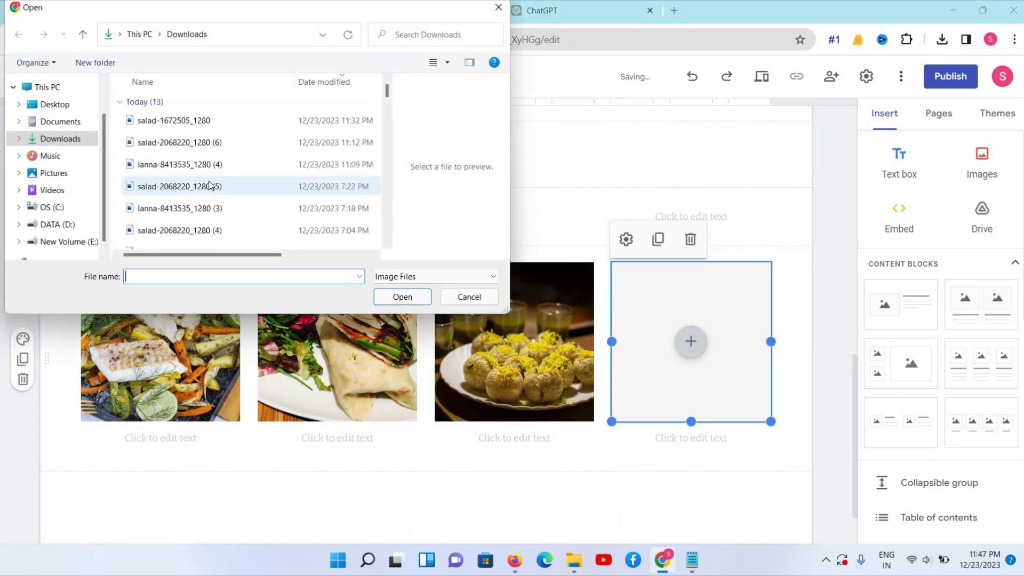
pyautogui.scroll(-2, 199, 192)
pyautogui.click(198, 173)
pyautogui.scroll(-3, 197, 176)
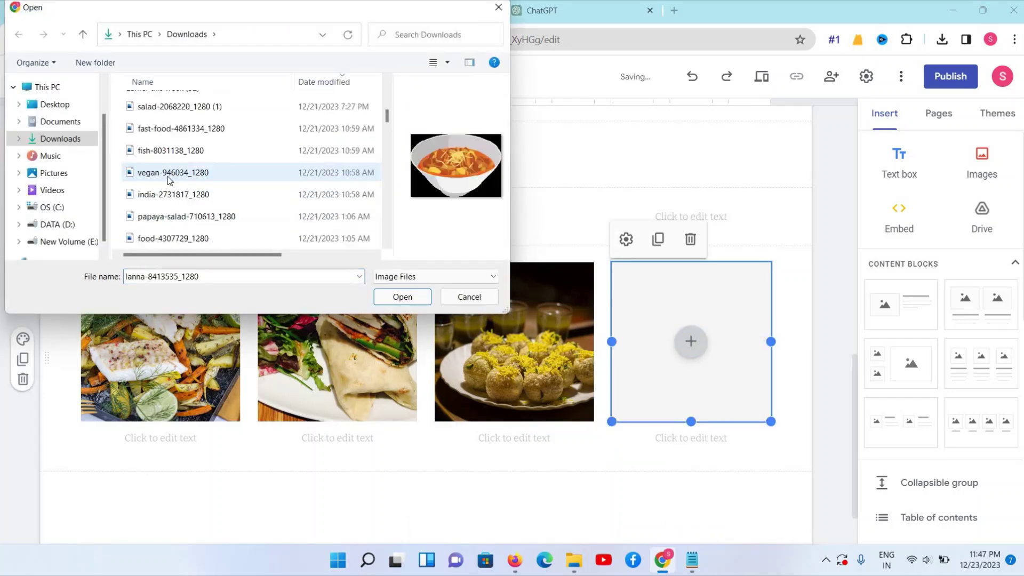
pyautogui.click(167, 173)
pyautogui.scroll(-3, 167, 176)
pyautogui.click(167, 173)
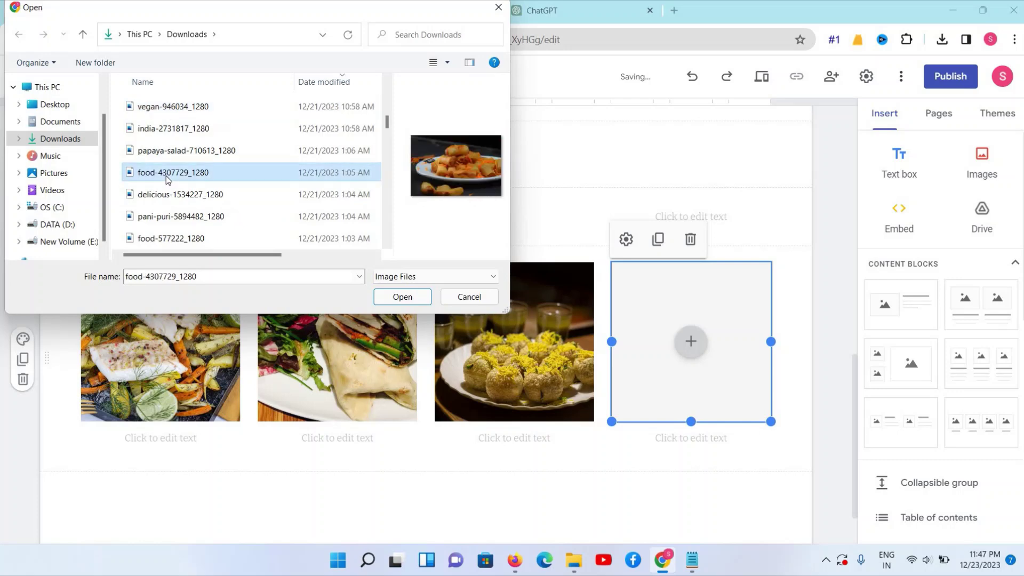
pyautogui.scroll(-3, 167, 176)
pyautogui.click(402, 297)
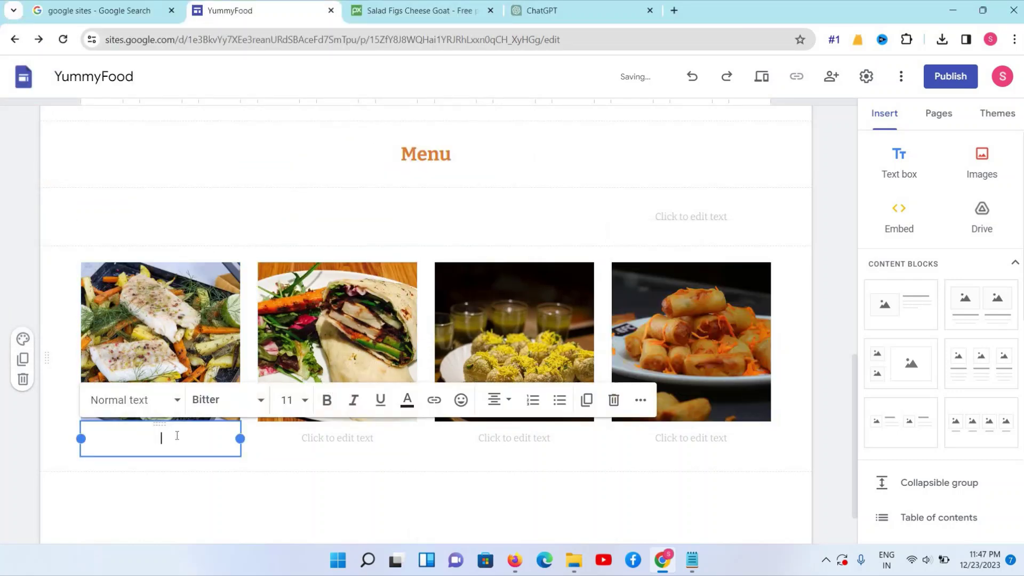
# Caption the first Menu photo 'Dish Name' and style it as a bold Sub-heading
pyautogui.write('sh Name 2')
pyautogui.press('BackSpace')
pyautogui.tripleClick(178, 437)
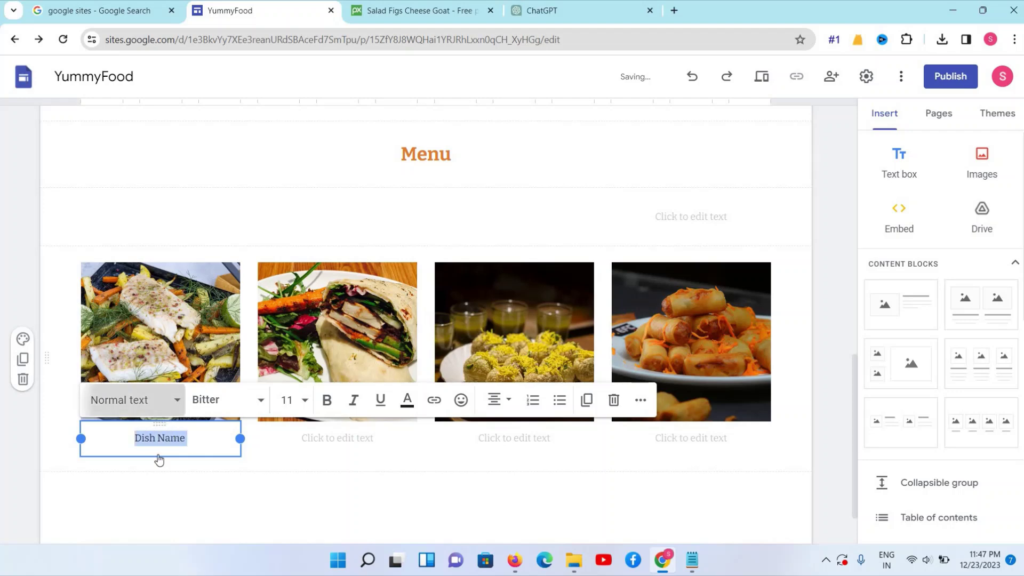
pyautogui.click(131, 400)
pyautogui.click(126, 531)
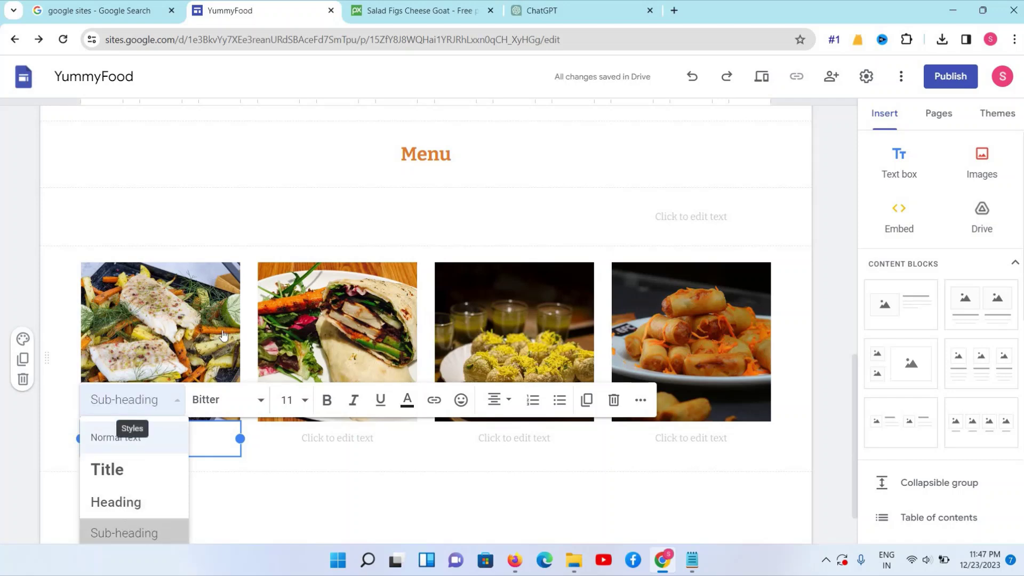
# Colour the Dish Name caption the same orange as the Menu heading, then select it for copying
pyautogui.doubleClick(432, 150)
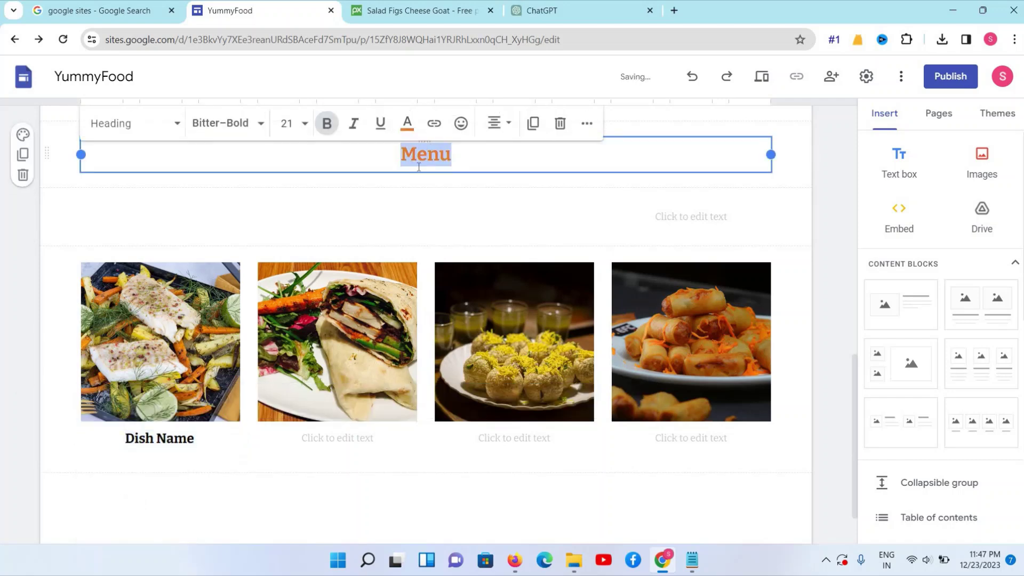
pyautogui.tripleClick(176, 438)
pyautogui.click(397, 403)
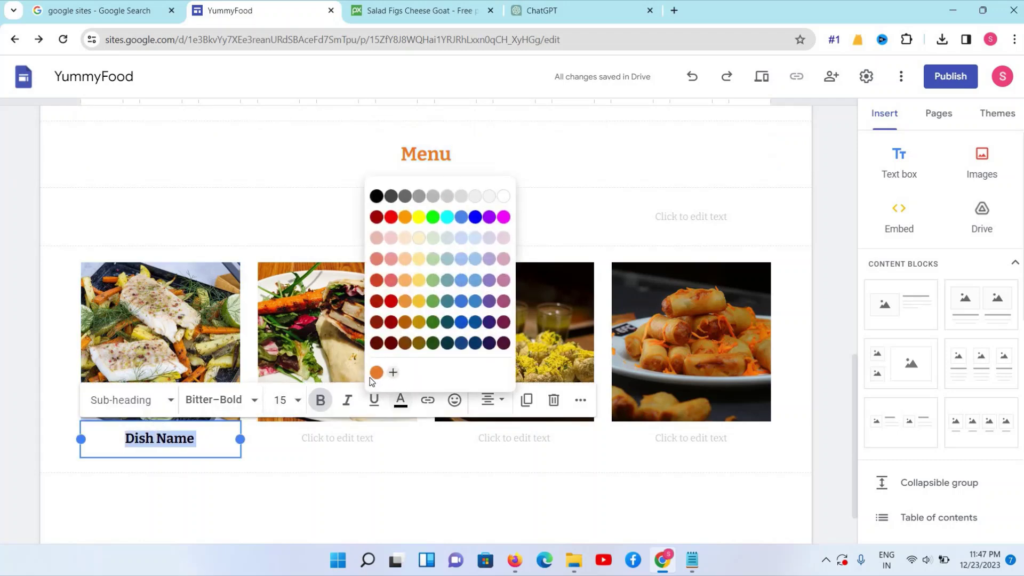
pyautogui.click(376, 374)
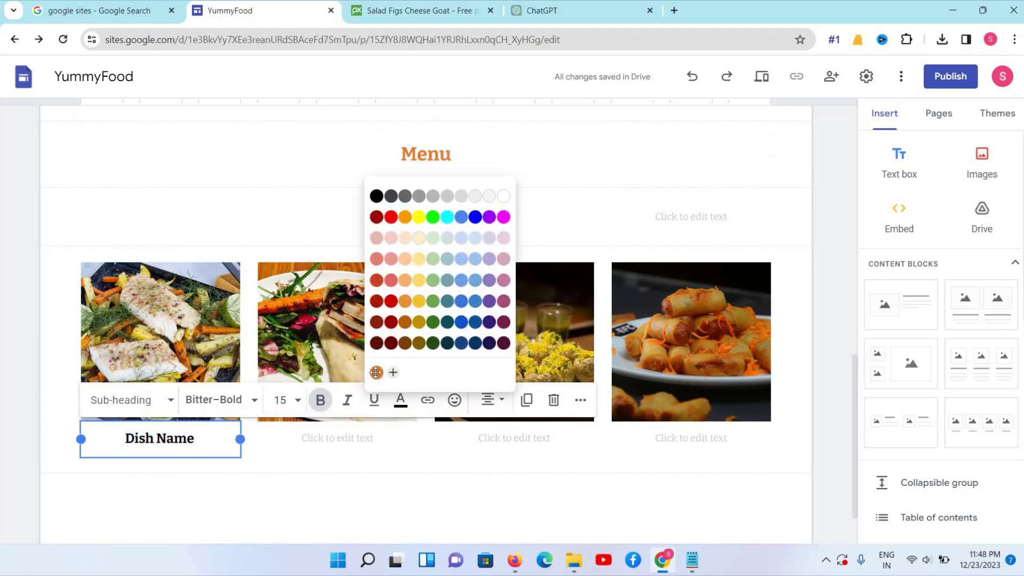
pyautogui.click(321, 437)
pyautogui.tripleClick(186, 438)
pyautogui.hotkey('ctrl', 'c')
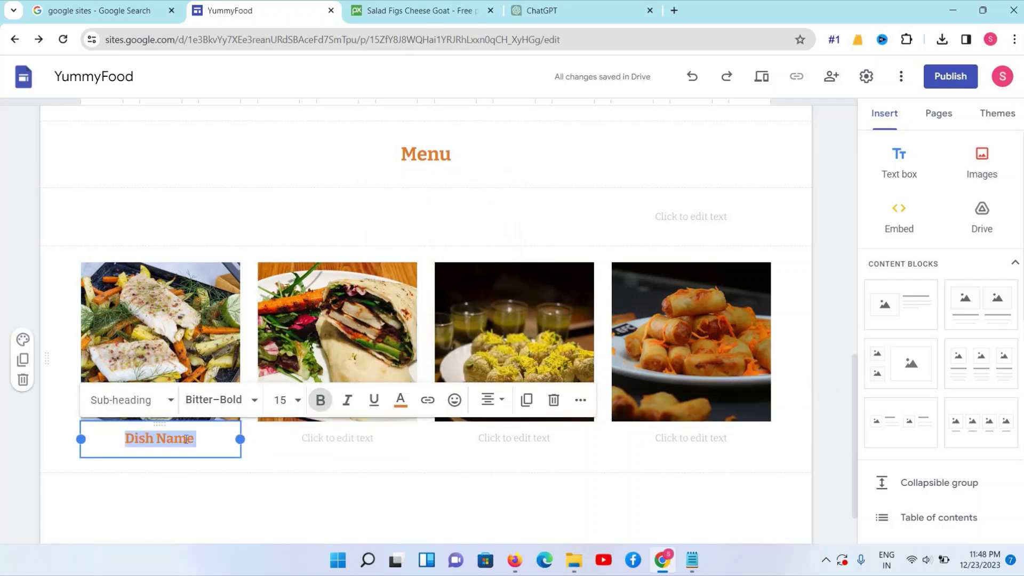
# Paste the orange Dish Name caption under the second, third and fourth Menu photos
pyautogui.click(342, 445)
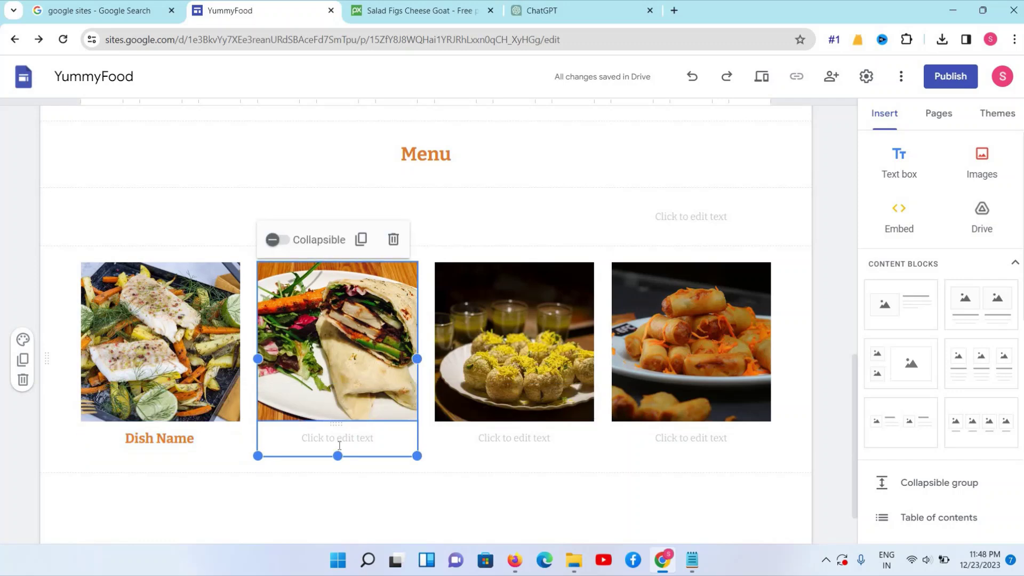
pyautogui.click(339, 443)
pyautogui.hotkey('ctrl', 'v')
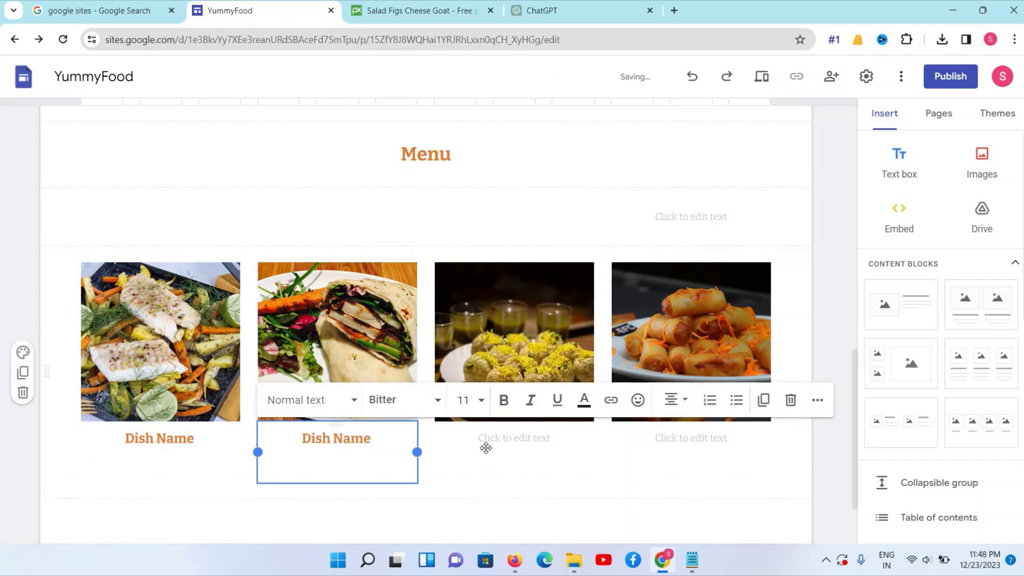
pyautogui.click(488, 443)
pyautogui.click(490, 438)
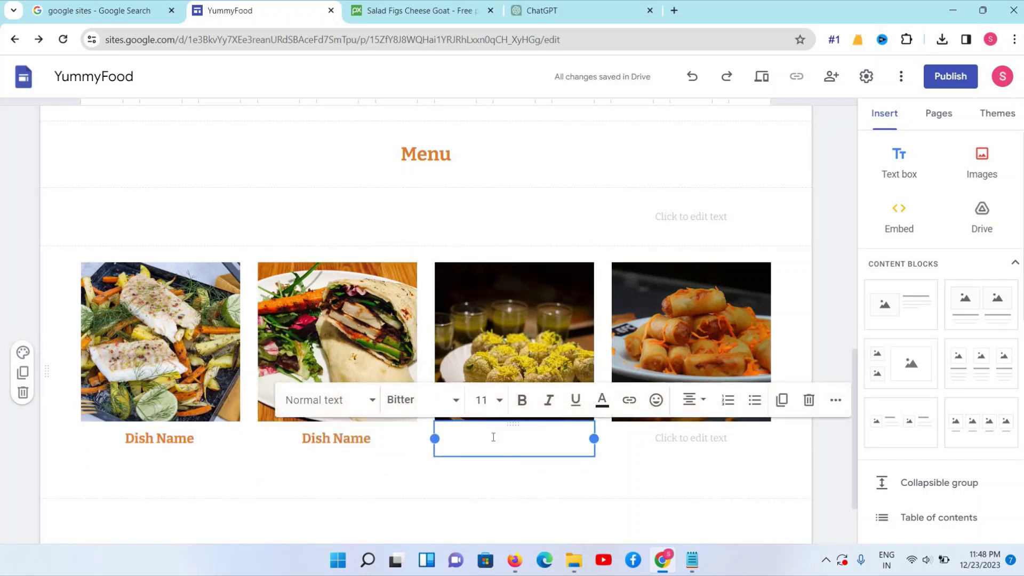
pyautogui.hotkey('ctrl', 'v')
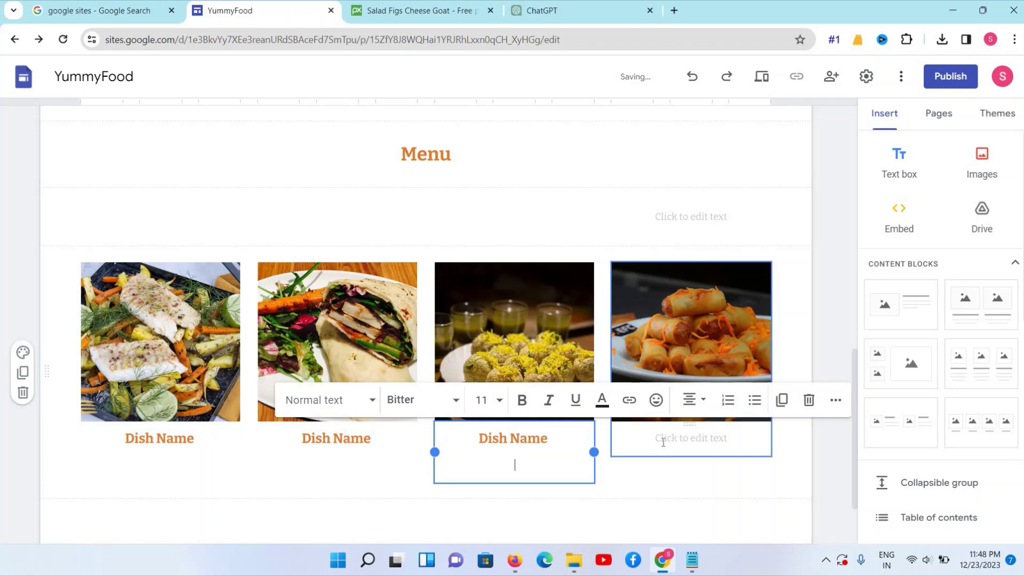
pyautogui.click(663, 442)
pyautogui.hotkey('ctrl', 'v')
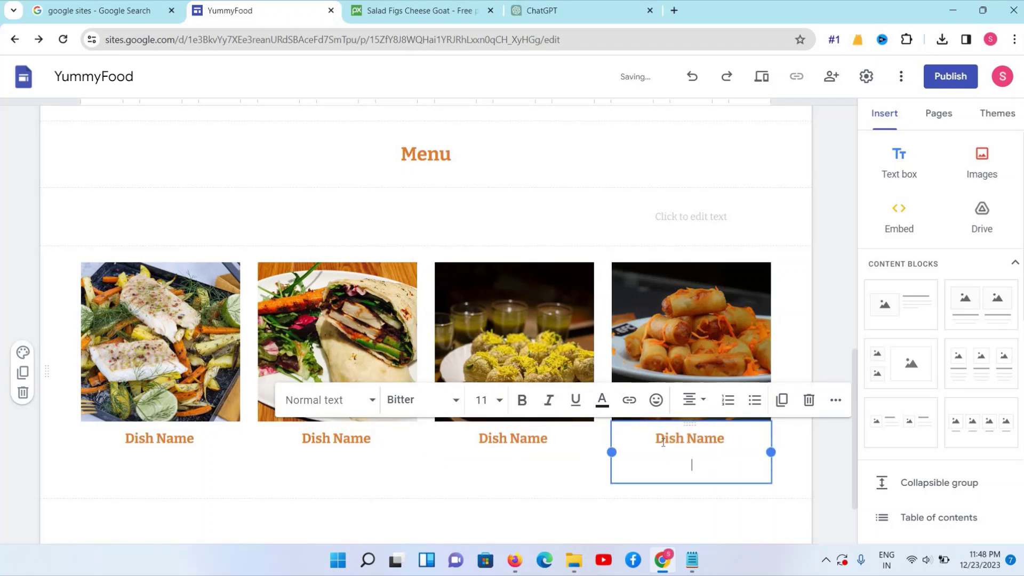
pyautogui.click(572, 214)
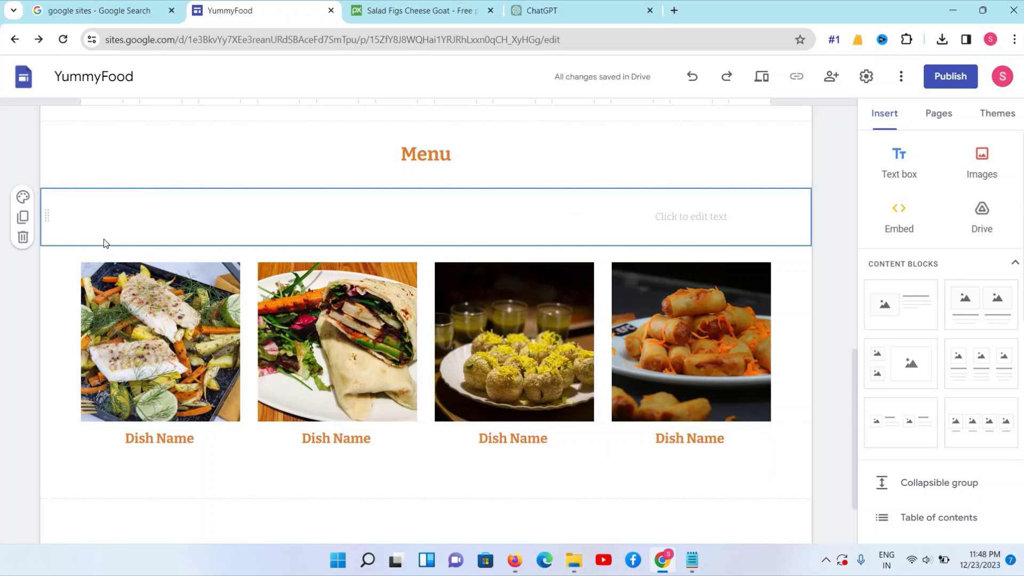
# Delete the empty 'Click to edit text' section beneath the Menu heading
pyautogui.click(23, 238)
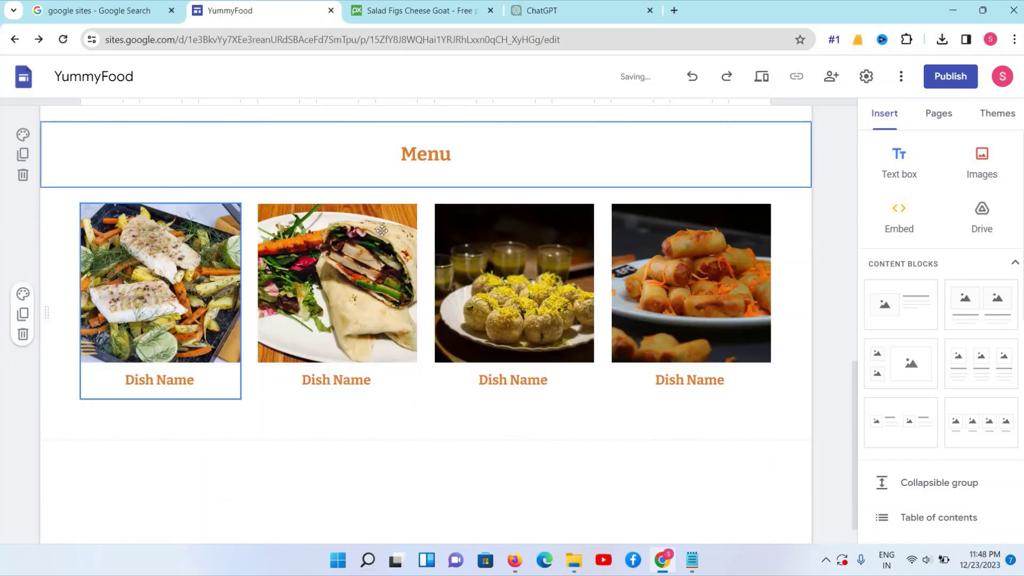
pyautogui.scroll(4, 362, 230)
pyautogui.scroll(-4, 363, 231)
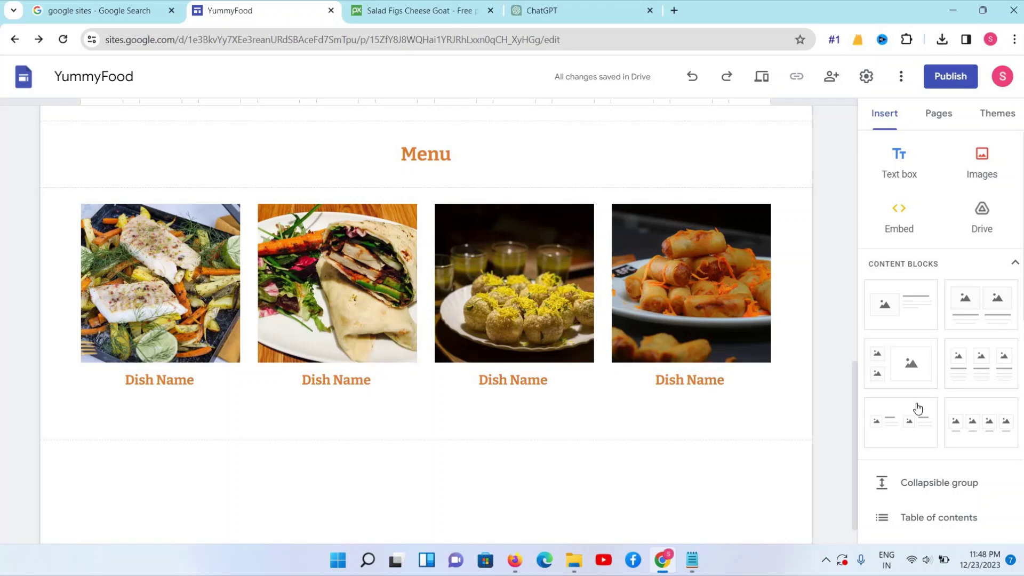
# Add a four-image block below Menu and upload the papaya salad photo into its first slot
pyautogui.click(971, 426)
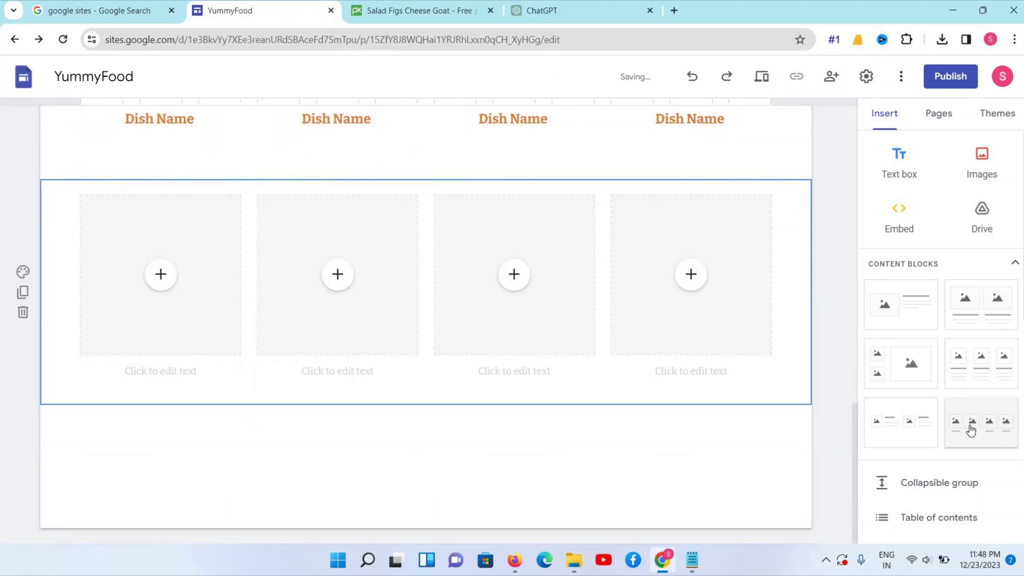
pyautogui.click(162, 274)
pyautogui.click(102, 168)
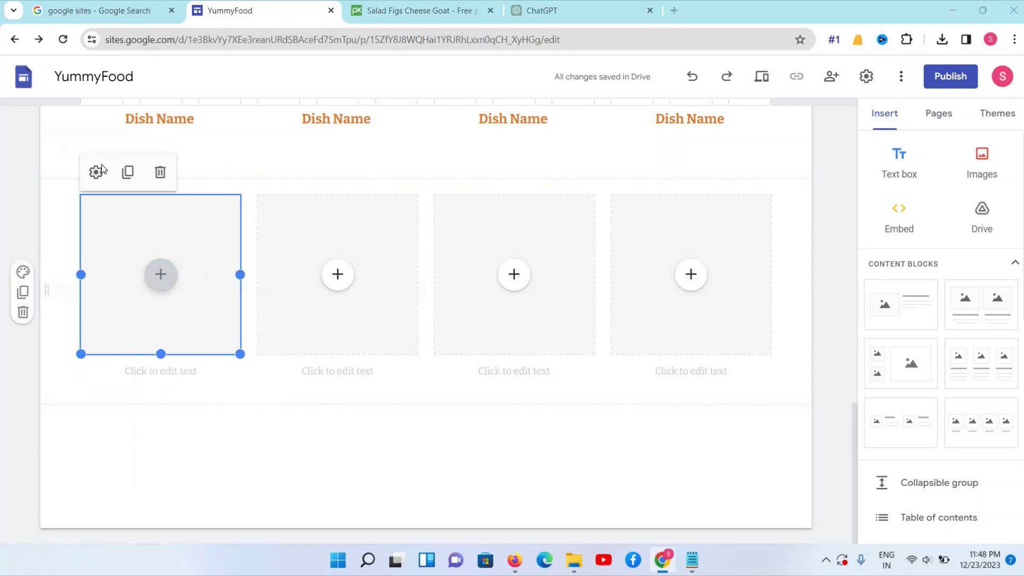
pyautogui.click(161, 231)
pyautogui.click(163, 211)
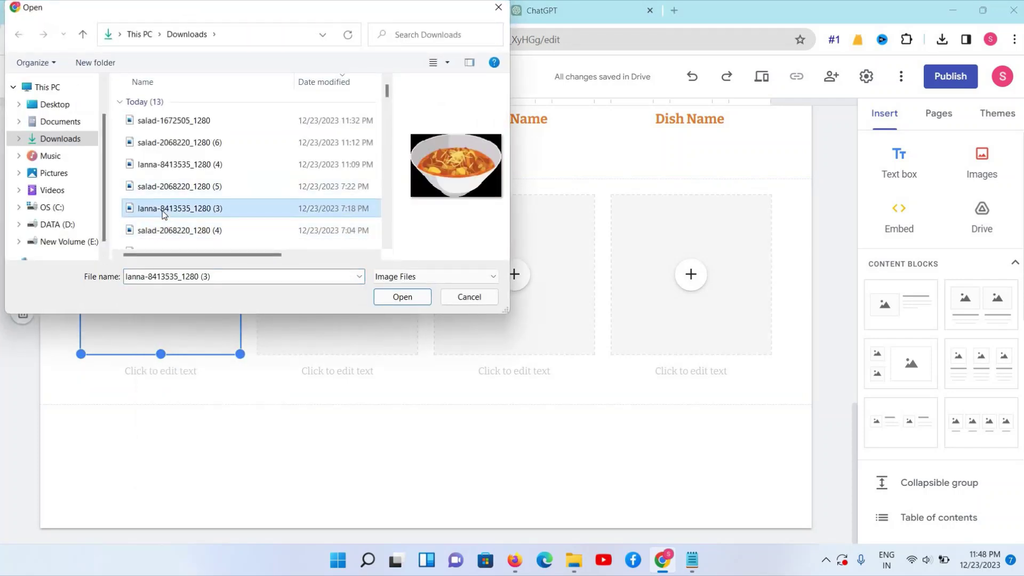
pyautogui.scroll(-2, 161, 219)
pyautogui.click(153, 218)
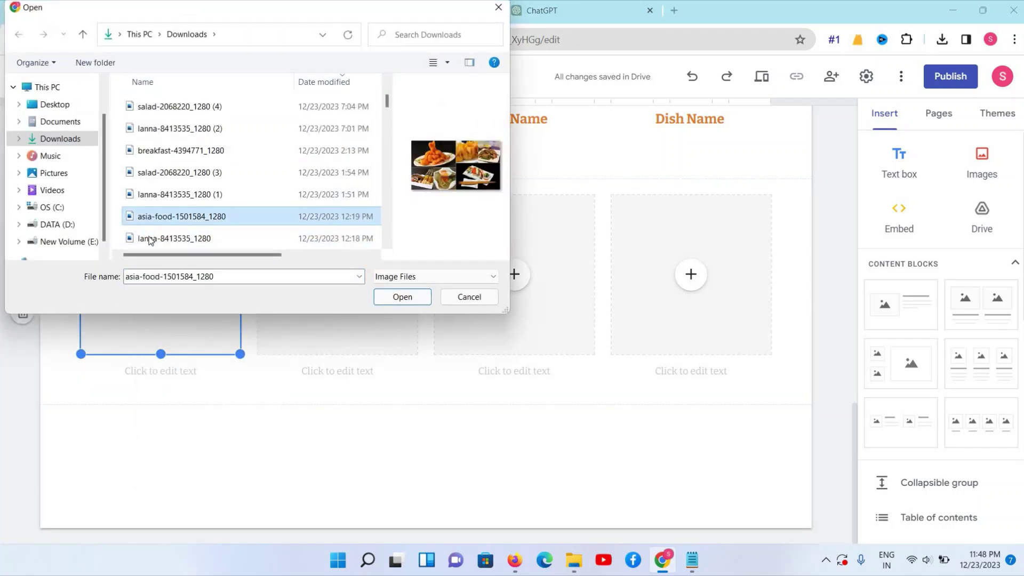
pyautogui.click(150, 240)
pyautogui.scroll(-1, 151, 235)
pyautogui.click(150, 206)
pyautogui.scroll(-2, 151, 223)
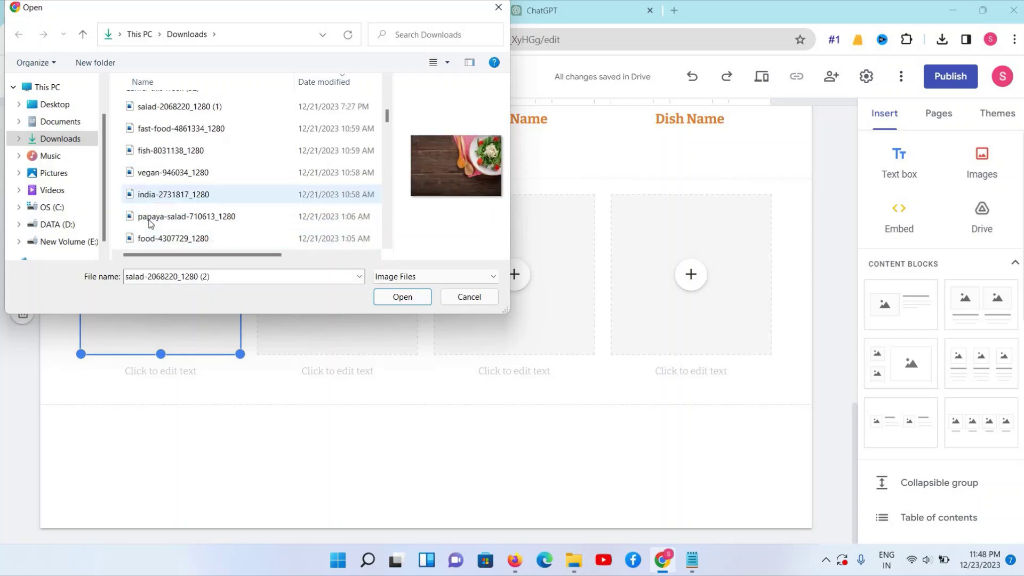
pyautogui.click(149, 220)
pyautogui.click(403, 297)
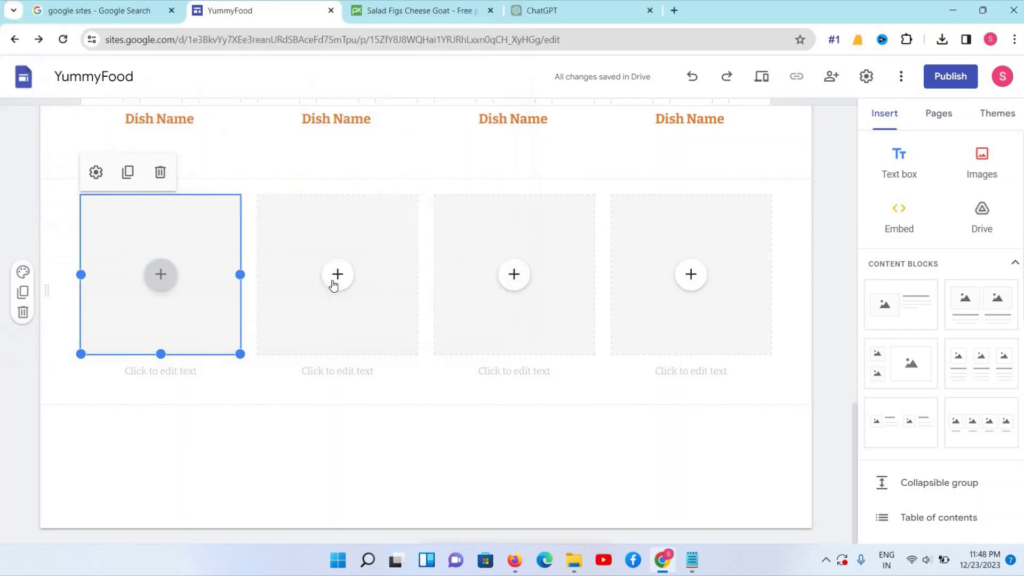
# Upload the curry photo from Downloads into the second image slot
pyautogui.click(336, 285)
pyautogui.click(354, 318)
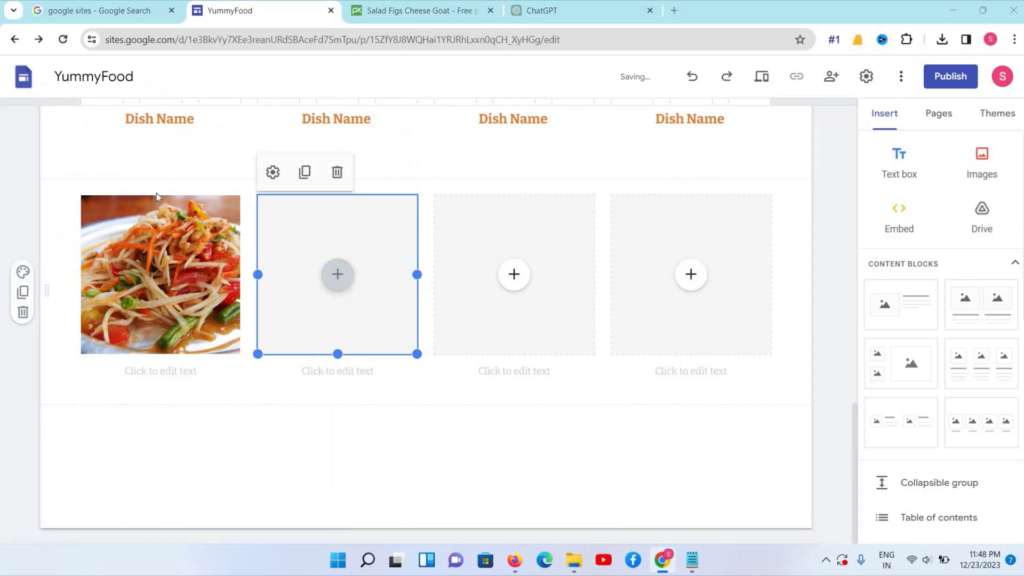
pyautogui.scroll(-8, 153, 141)
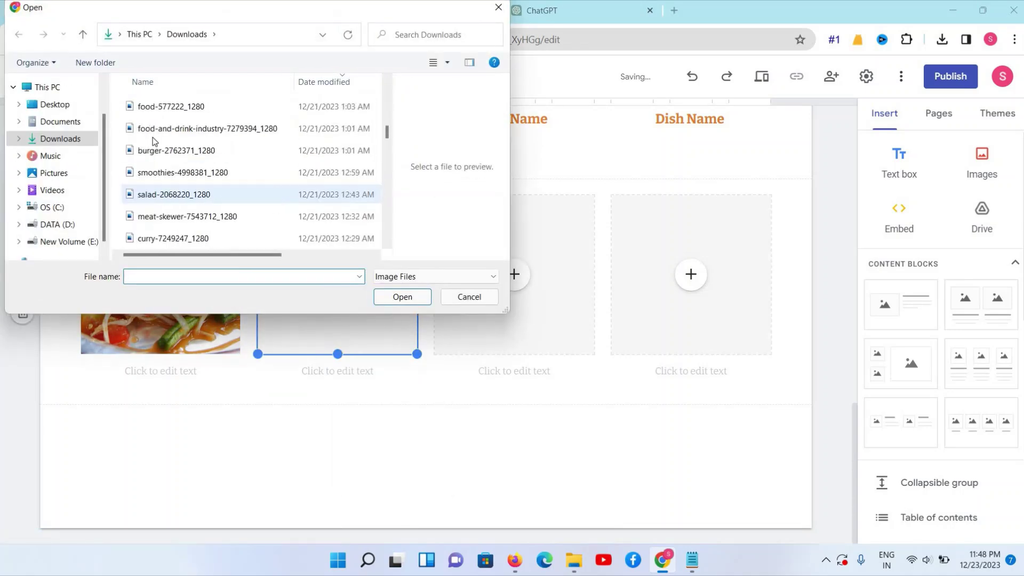
pyautogui.click(163, 239)
pyautogui.click(397, 297)
# Upload the india thali photo into the third image slot
pyautogui.click(514, 274)
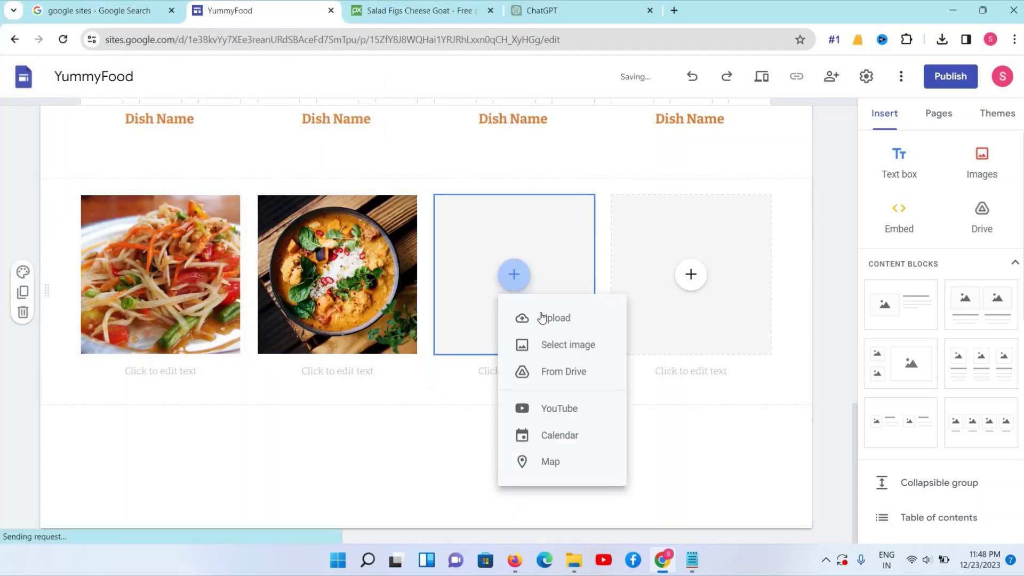
pyautogui.click(541, 318)
pyautogui.scroll(3, 247, 210)
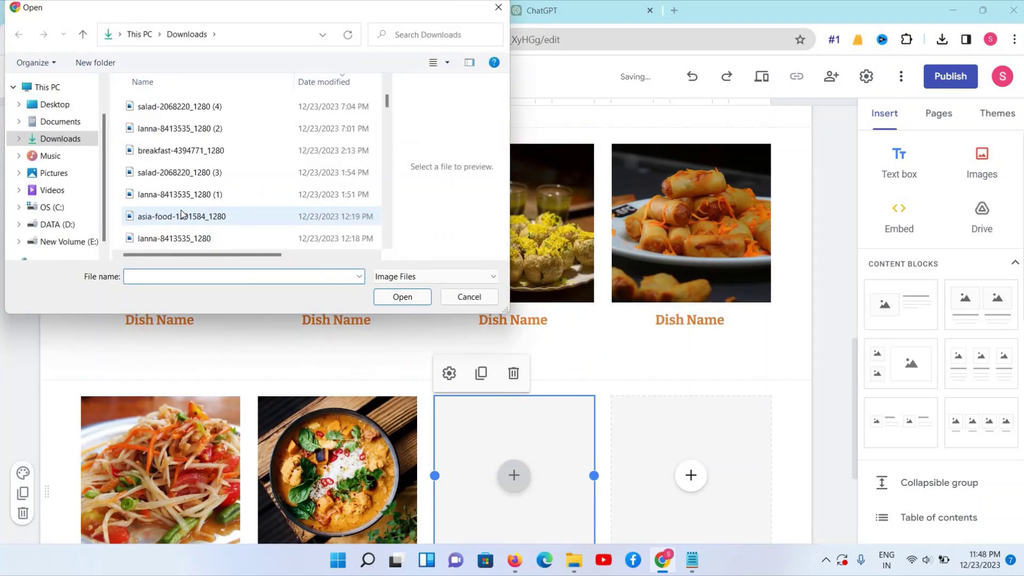
pyautogui.click(168, 216)
pyautogui.scroll(-2, 167, 211)
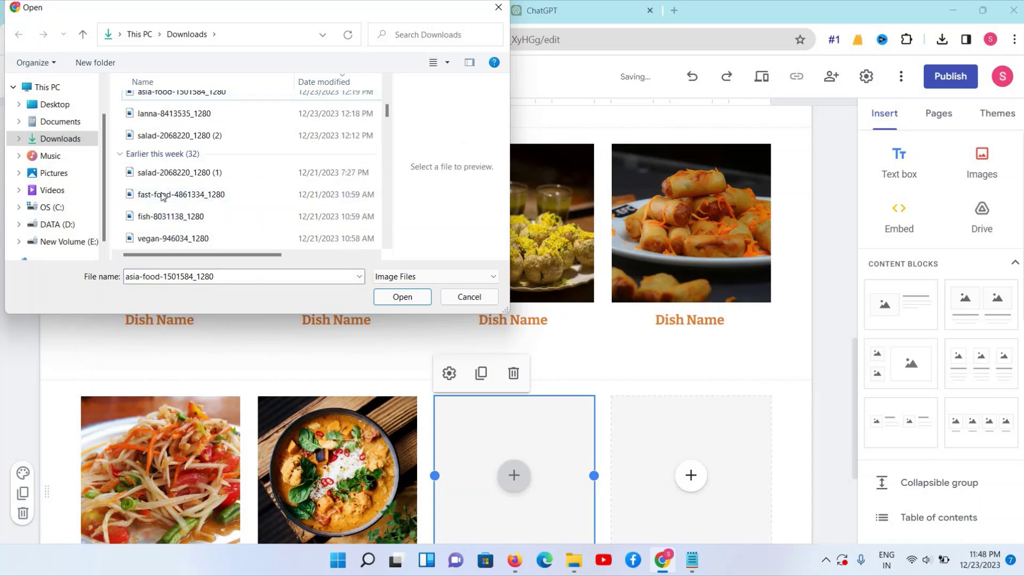
pyautogui.click(164, 197)
pyautogui.scroll(-1, 164, 197)
pyautogui.click(164, 197)
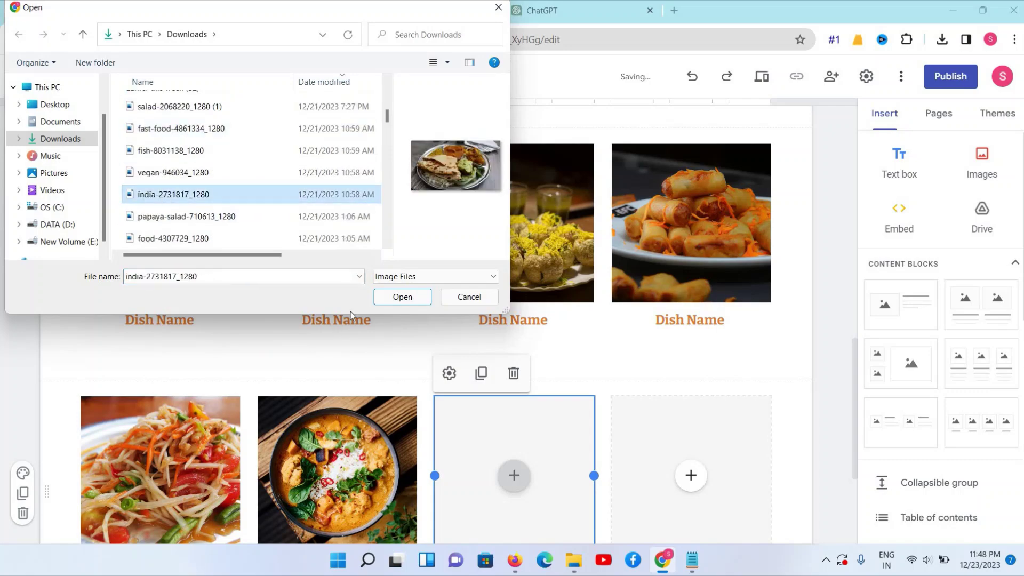
pyautogui.click(403, 297)
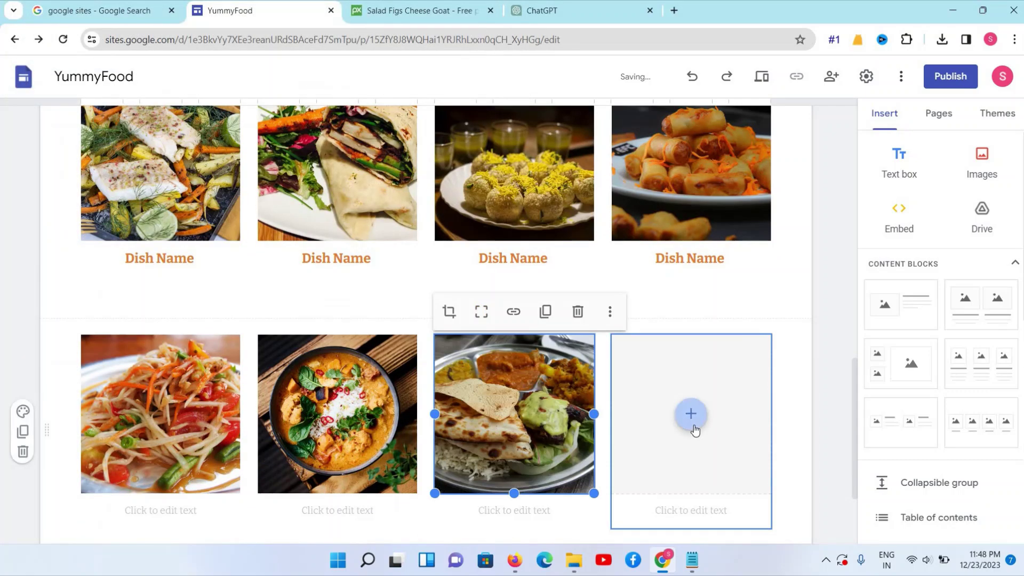
# Upload the food-577222_1280 photo into the fourth image slot
pyautogui.click(692, 413)
pyautogui.click(702, 369)
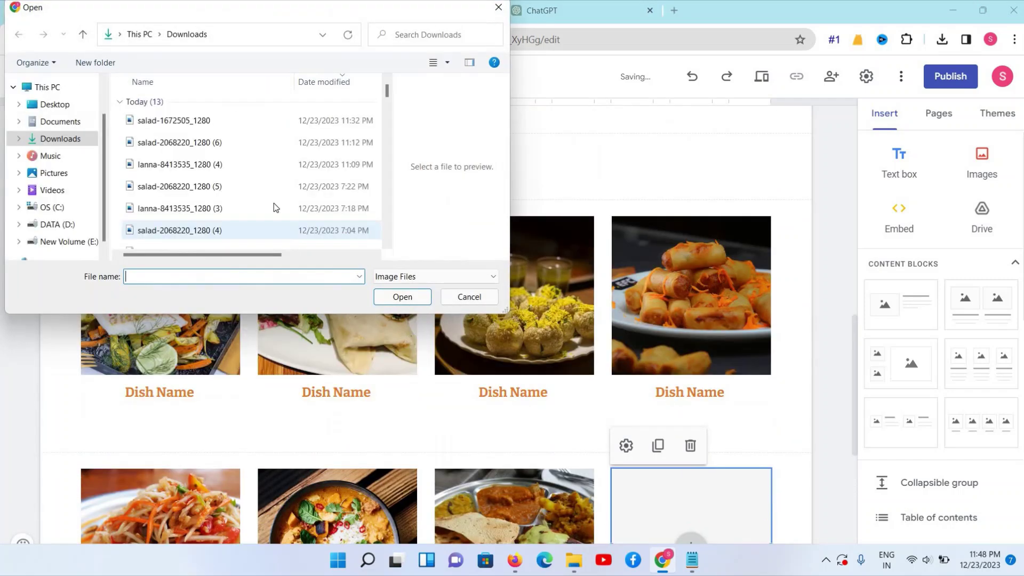
pyautogui.scroll(-3, 224, 202)
pyautogui.click(179, 194)
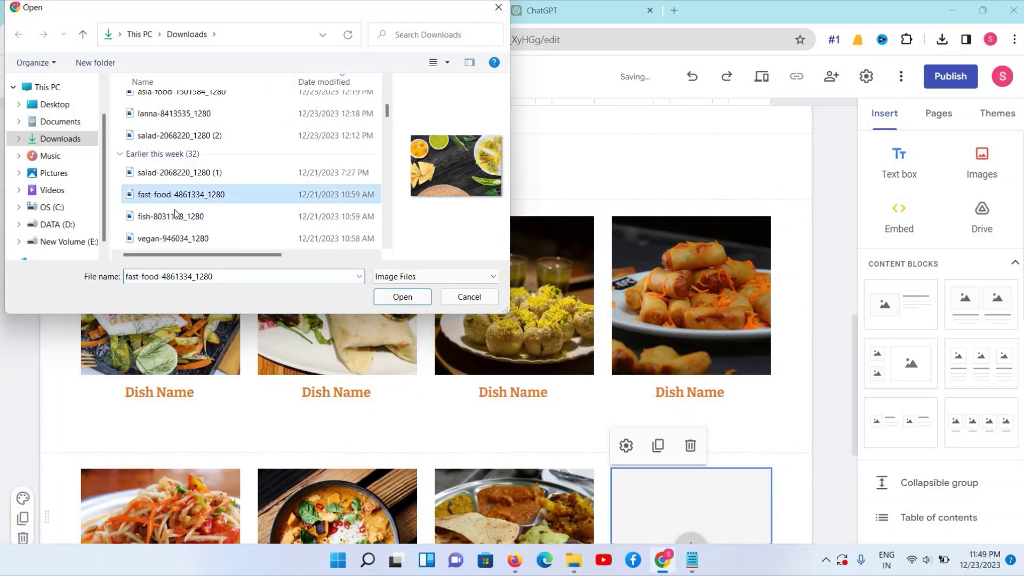
pyautogui.scroll(-1, 176, 211)
pyautogui.click(175, 214)
pyautogui.click(172, 238)
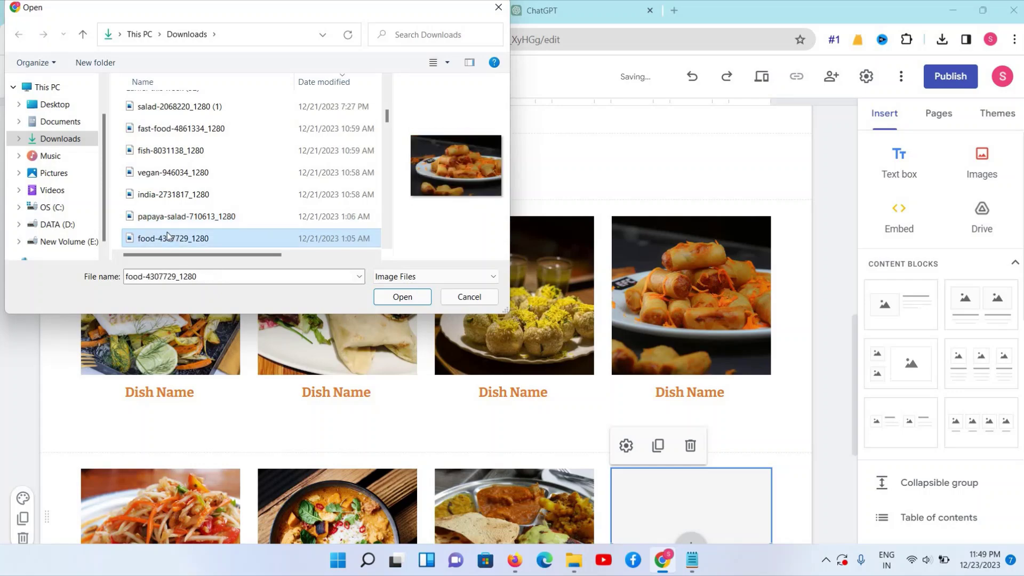
pyautogui.scroll(-1, 163, 223)
pyautogui.click(162, 218)
pyautogui.click(161, 238)
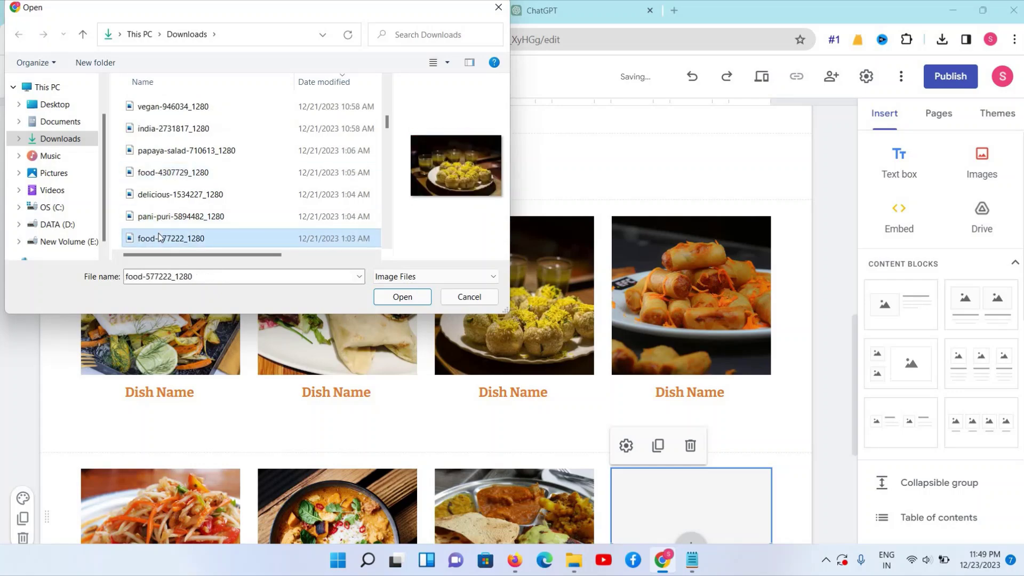
pyautogui.click(403, 296)
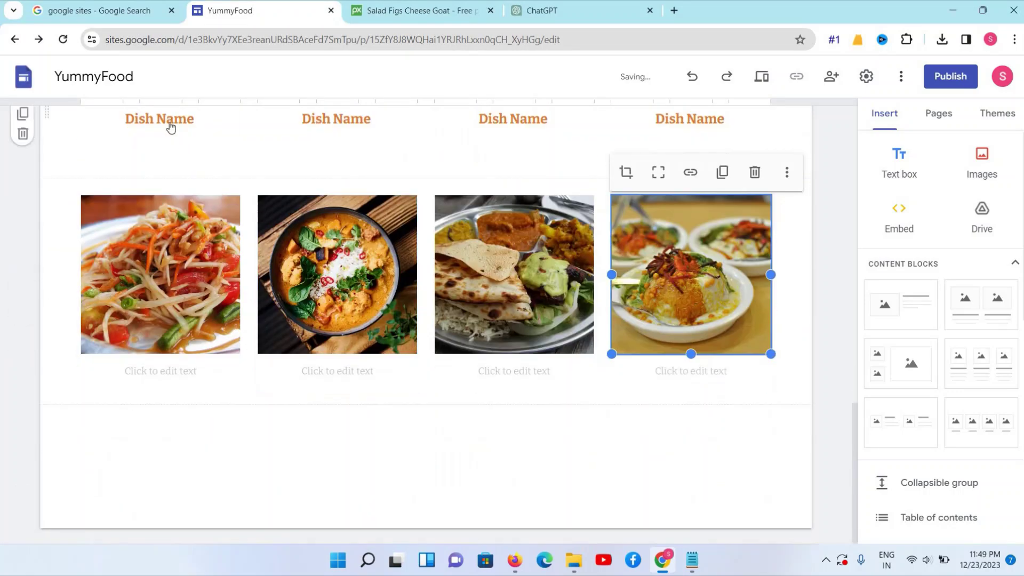
pyautogui.click(169, 127)
# Select and copy the first-row Dish Name heading text
pyautogui.click(283, 212)
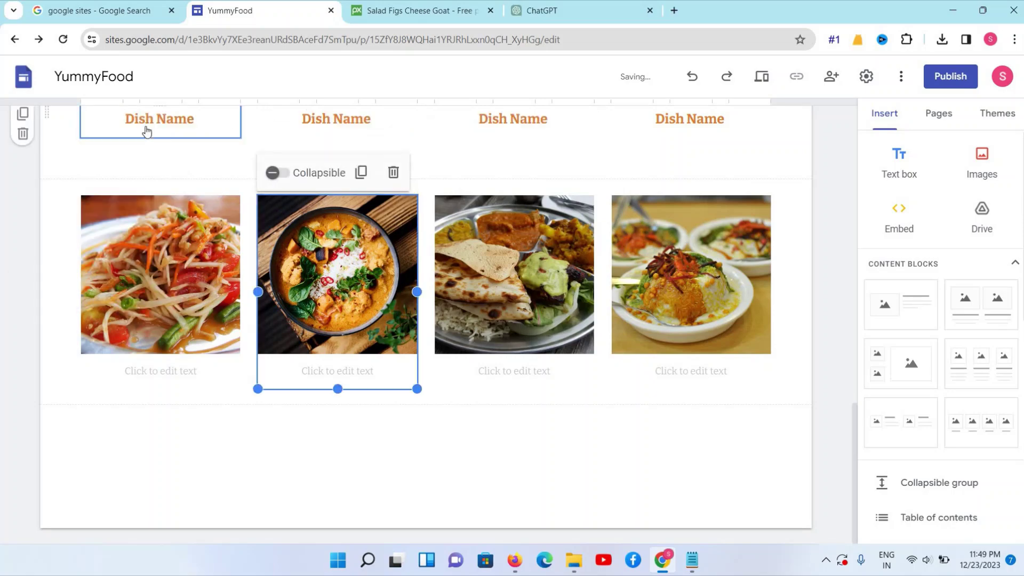
pyautogui.click(147, 129)
pyautogui.click(700, 121)
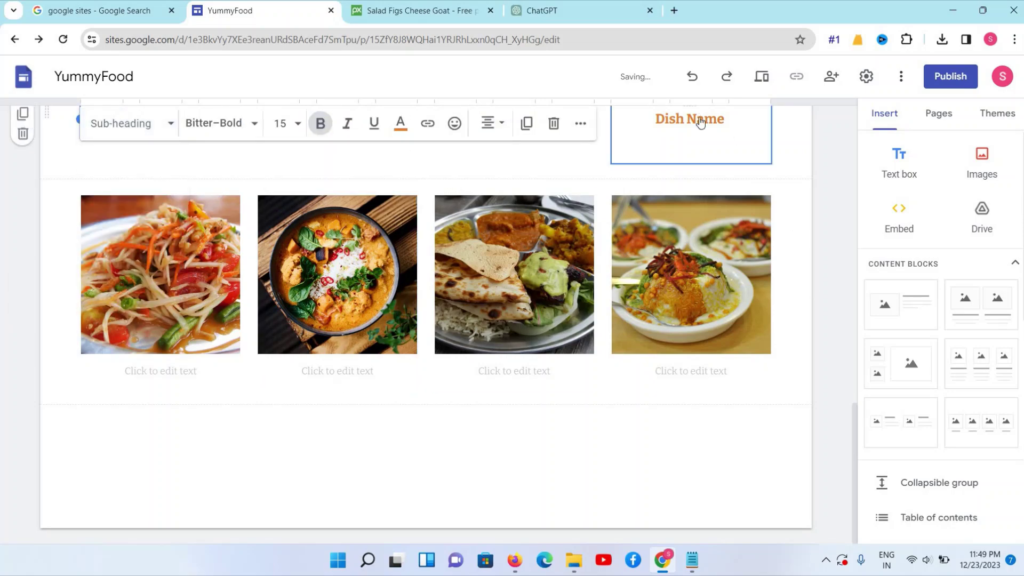
pyautogui.click(700, 122)
pyautogui.scroll(4, 187, 324)
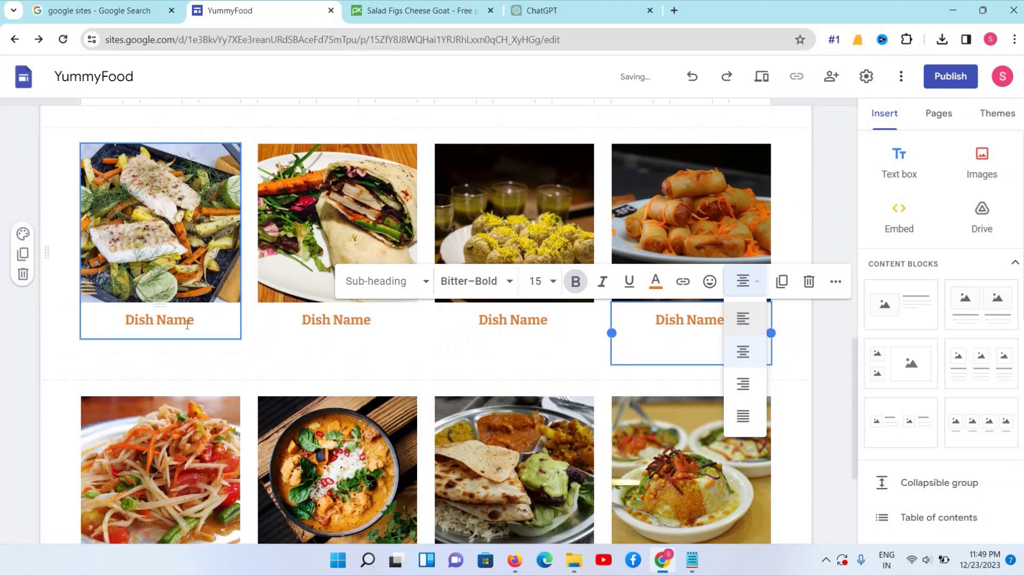
pyautogui.tripleClick(187, 325)
pyautogui.hotkey('ctrl', 'c')
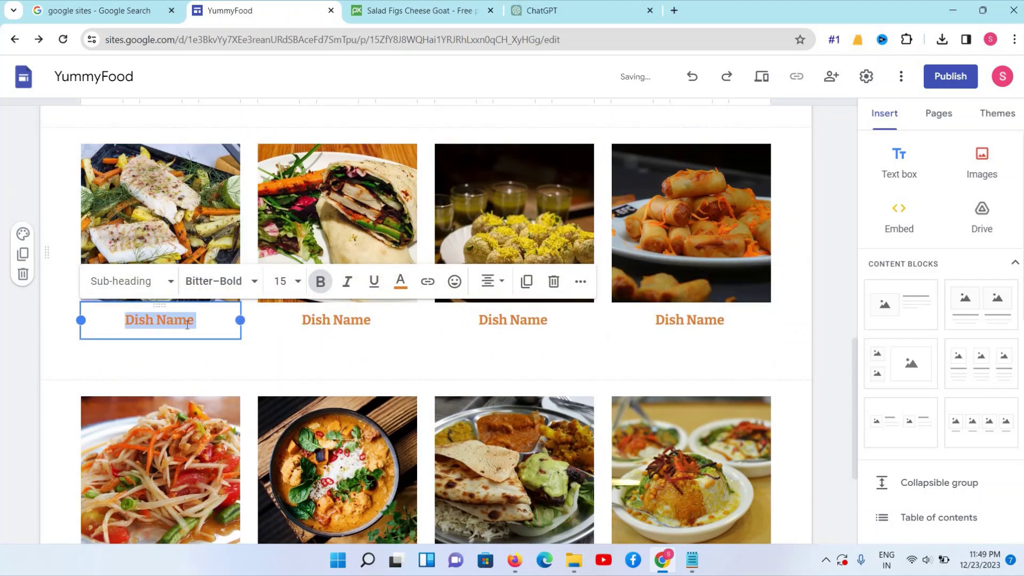
pyautogui.scroll(-4, 157, 386)
# Paste Dish Name into the four caption boxes under the second-row photos
pyautogui.click(153, 372)
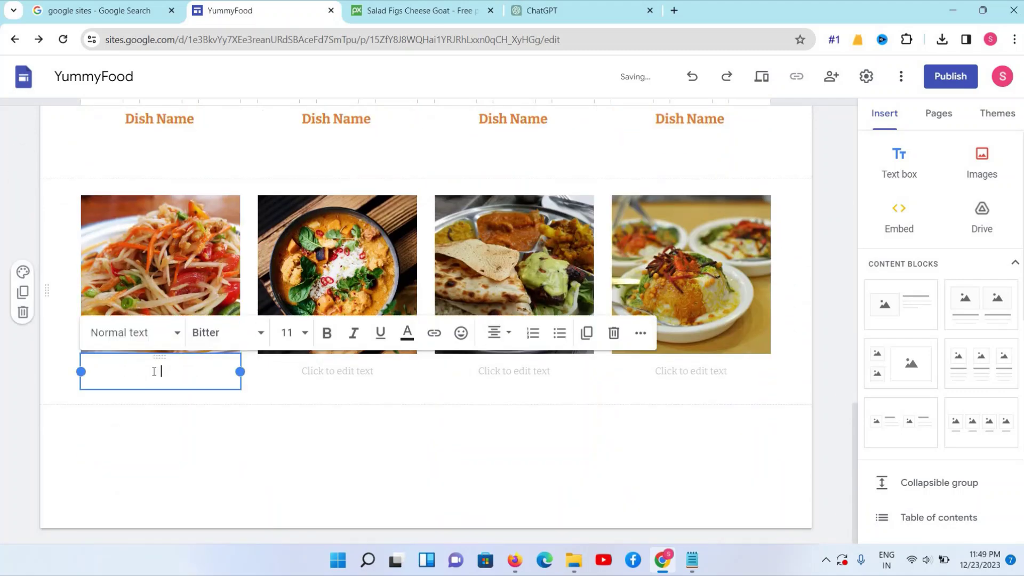
pyautogui.hotkey('ctrl', 'v')
pyautogui.click(319, 374)
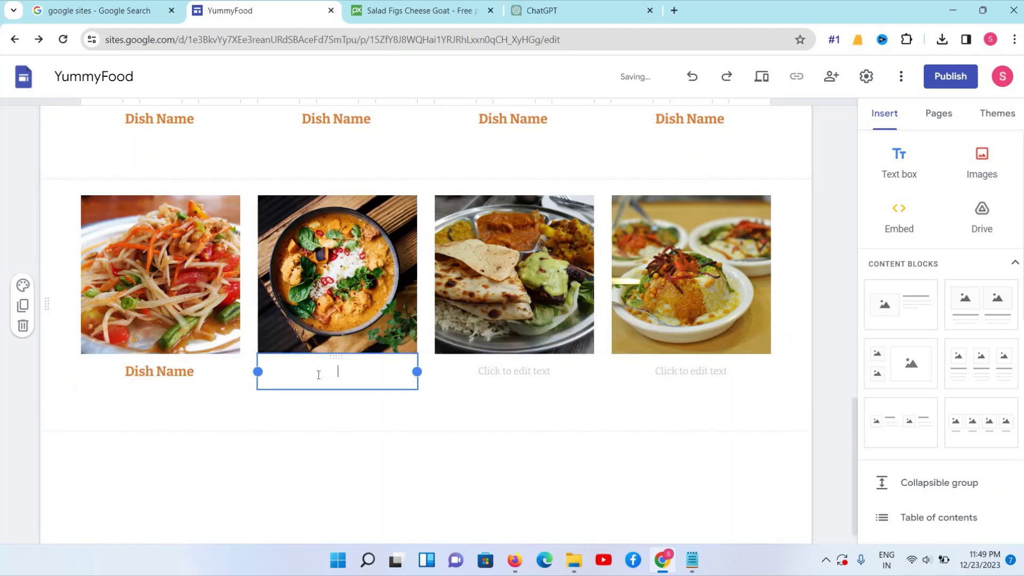
pyautogui.hotkey('ctrl', 'v')
pyautogui.click(506, 374)
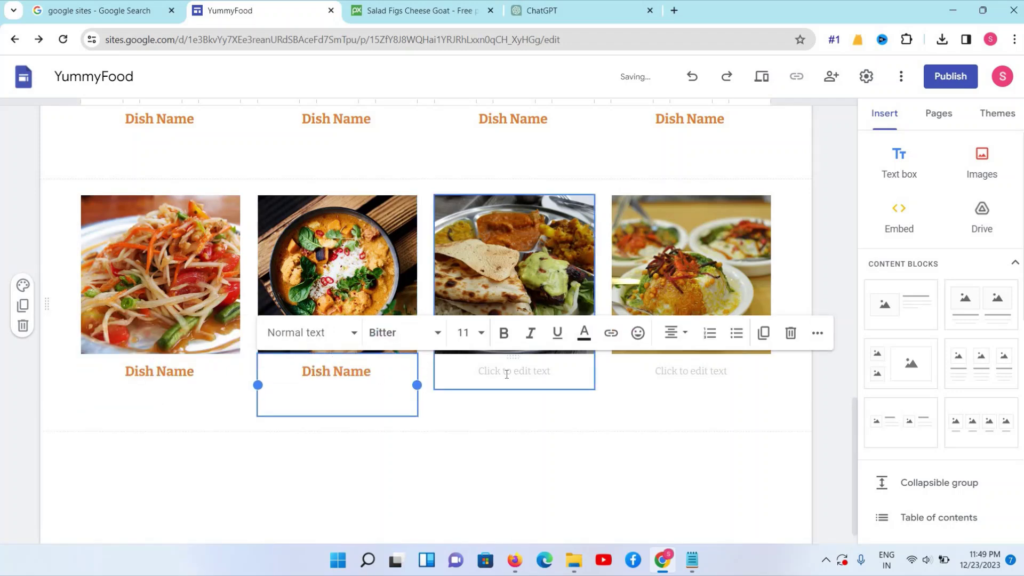
pyautogui.hotkey('ctrl', 'v')
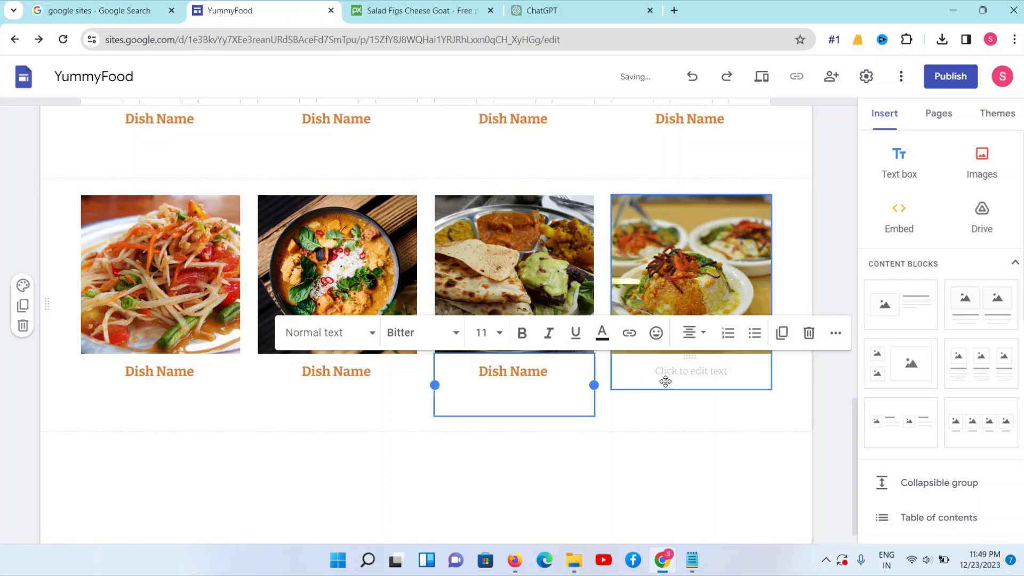
pyautogui.click(665, 372)
pyautogui.hotkey('ctrl', 'v')
pyautogui.scroll(5, 289, 160)
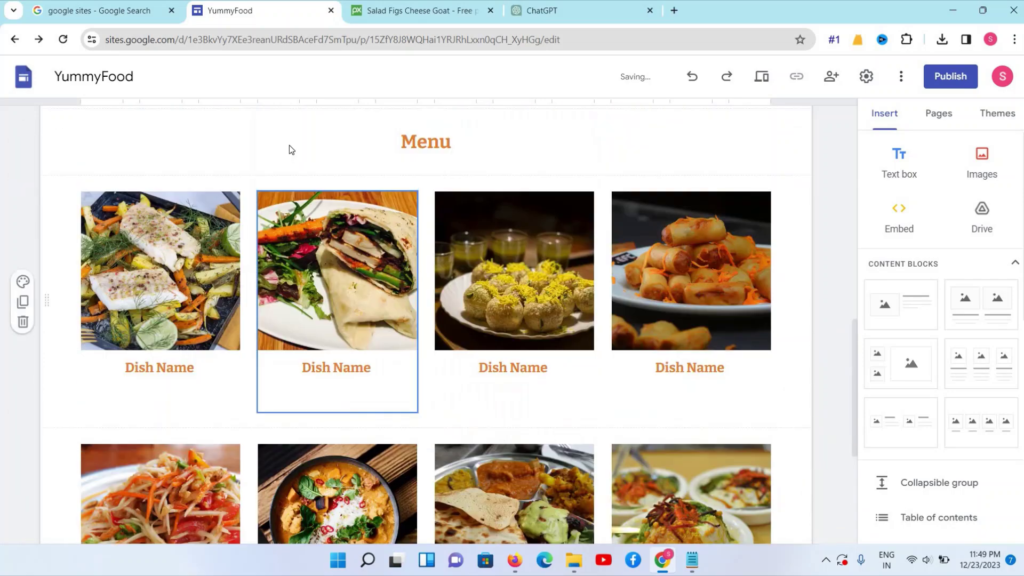
pyautogui.scroll(1, 289, 145)
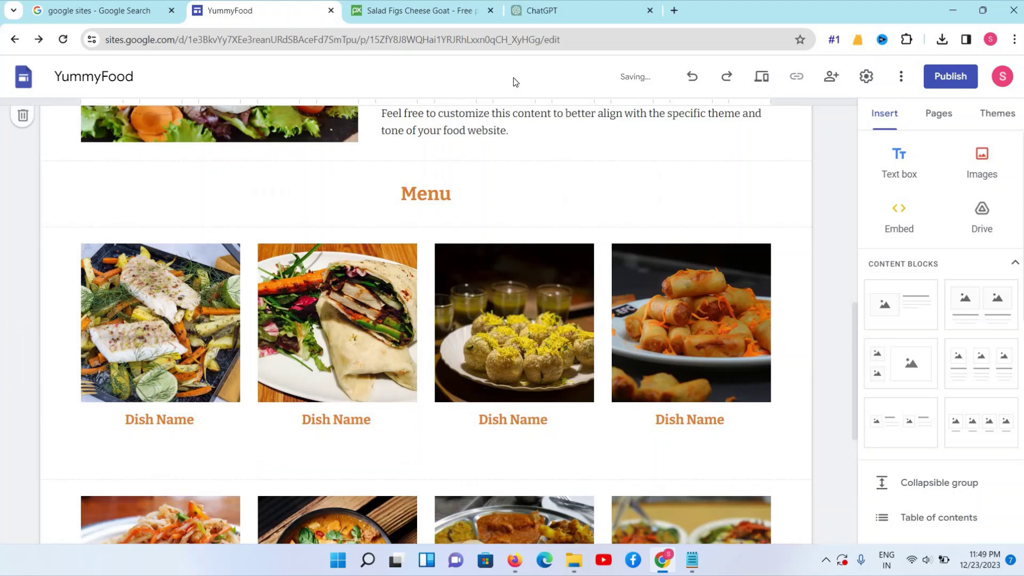
# Finish the fourth second-row caption and insert a Collapsible group below the dishes
pyautogui.click(274, 217)
pyautogui.scroll(-2, 657, 426)
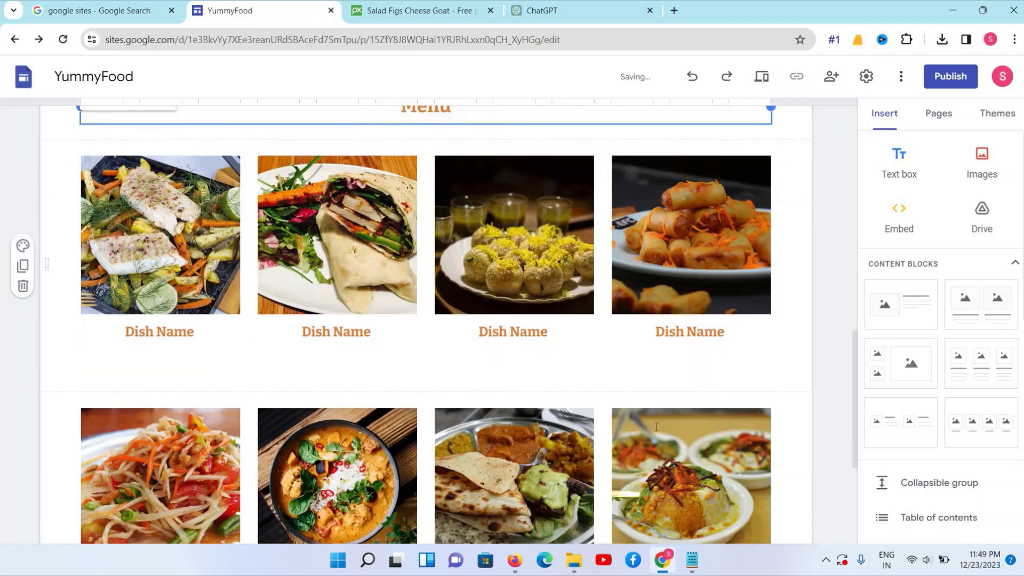
pyautogui.scroll(-3, 656, 427)
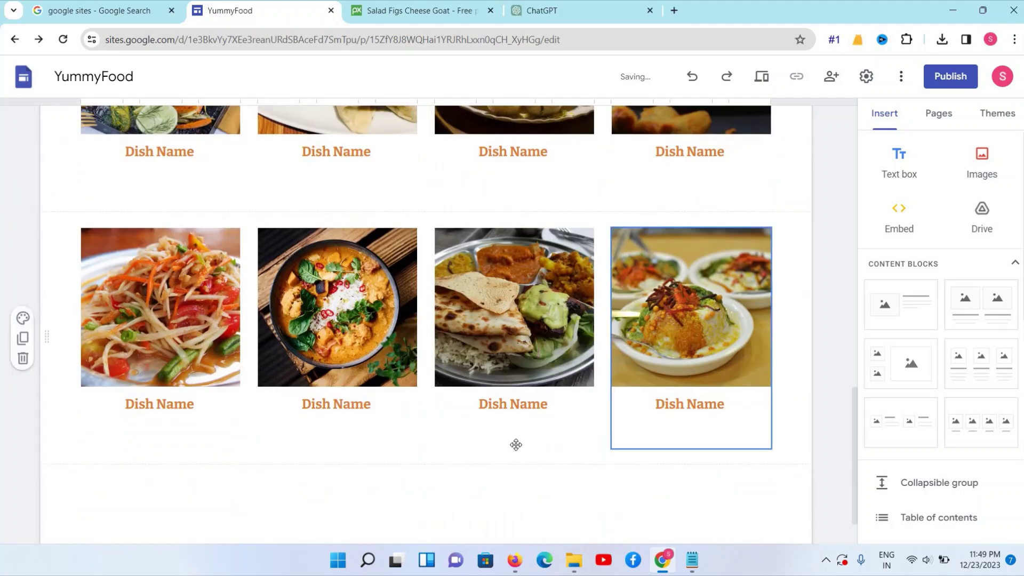
pyautogui.click(709, 432)
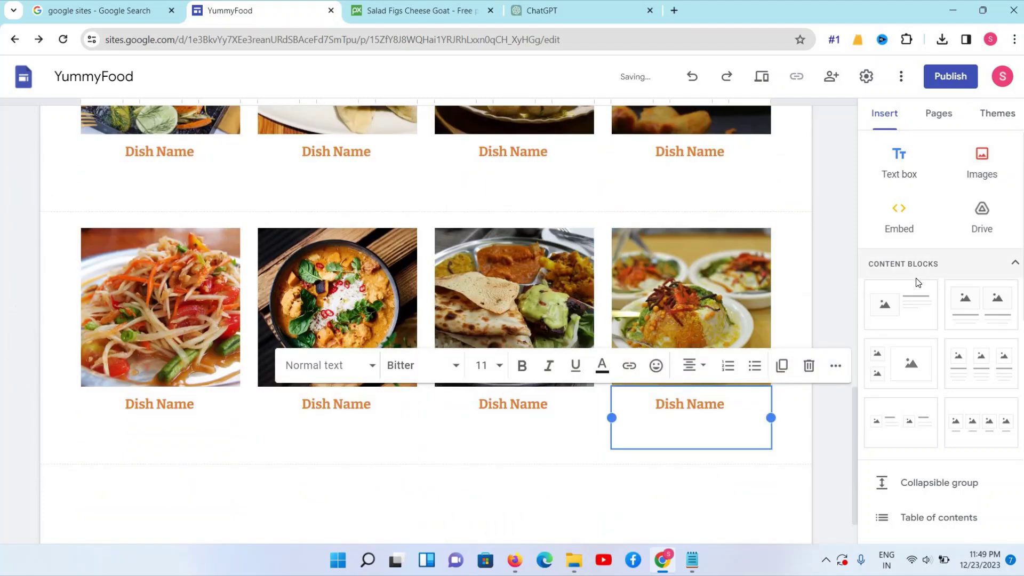
pyautogui.scroll(-3, 918, 283)
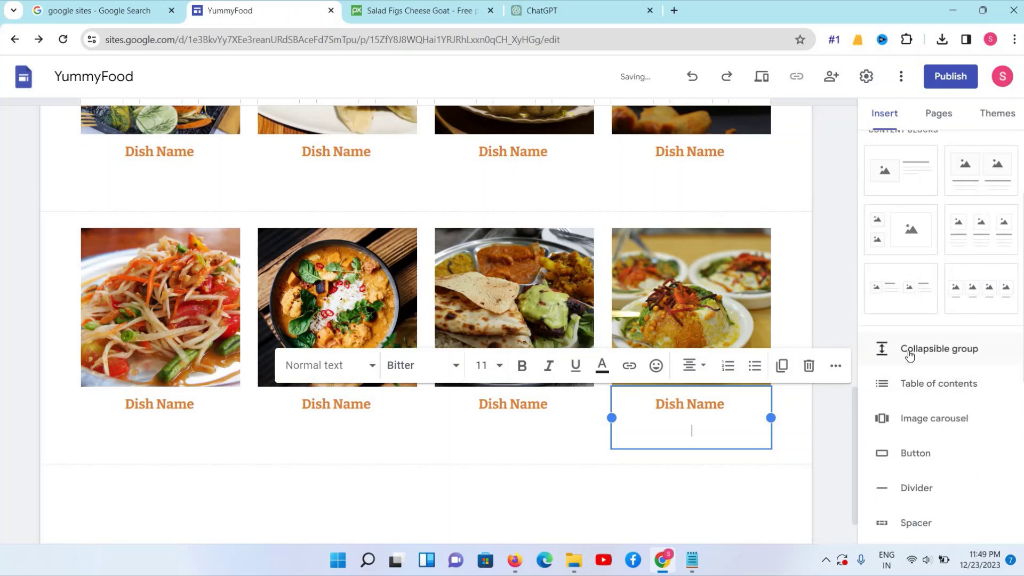
pyautogui.click(910, 356)
# Title the collapsible group 'Other Menu' and add the body line 'Dish Name - 700 Rs'
pyautogui.click(159, 332)
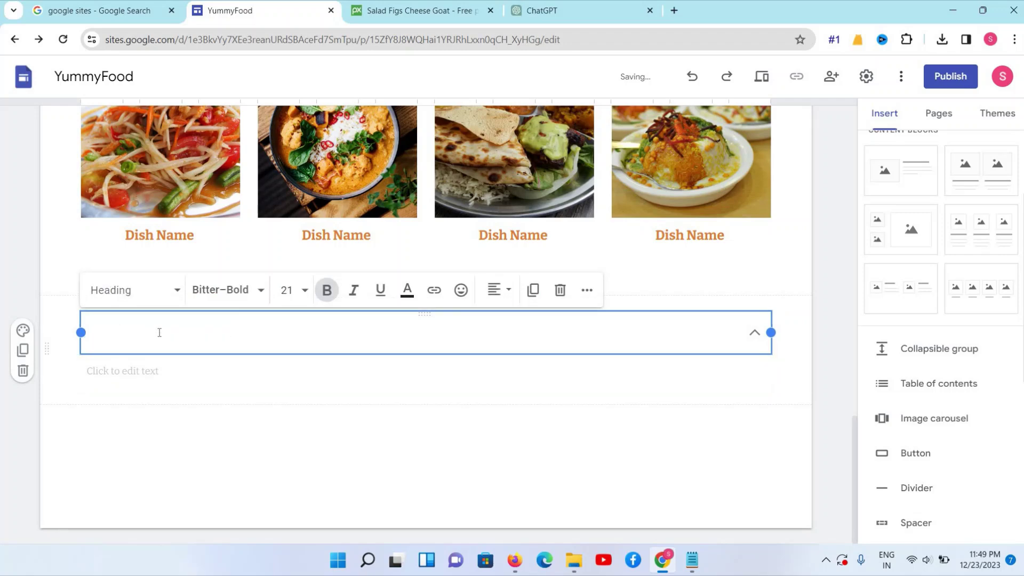
pyautogui.write('Other Menu')
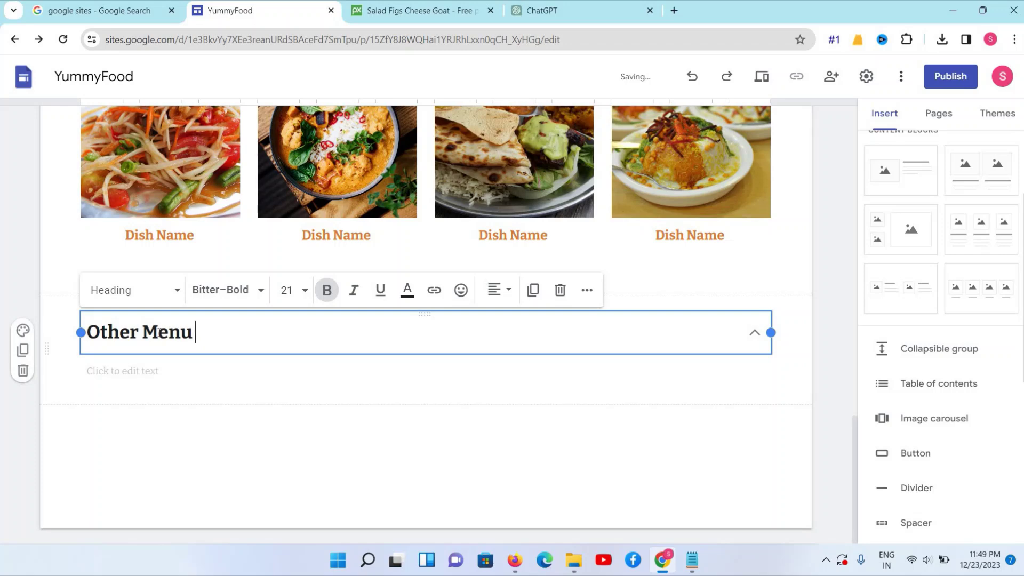
pyautogui.click(106, 400)
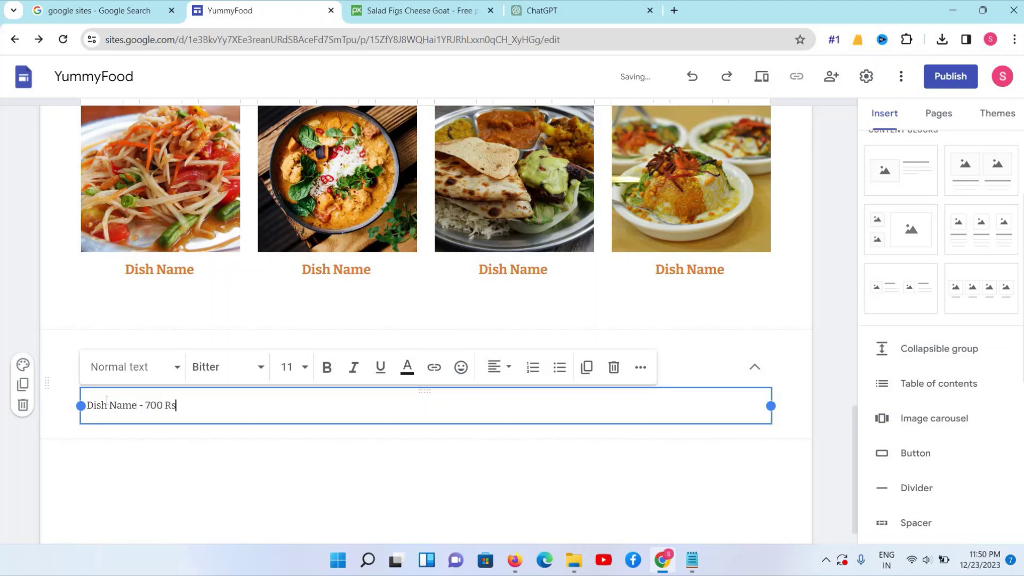
# Make 'Dish Name - 700 Rs' a Sub-heading and paste several copies beneath it
pyautogui.tripleClick(107, 400)
pyautogui.click(142, 366)
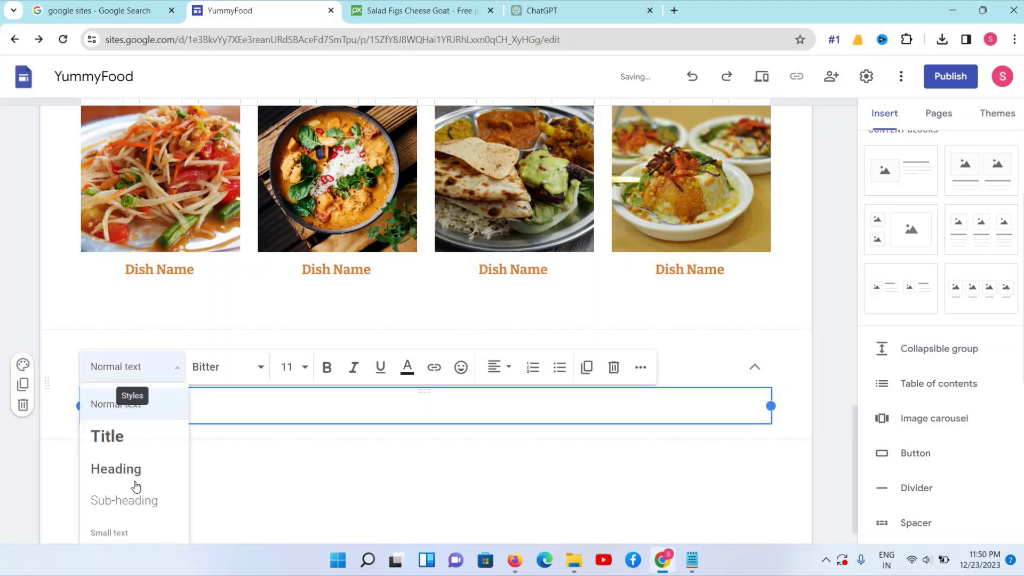
pyautogui.click(133, 504)
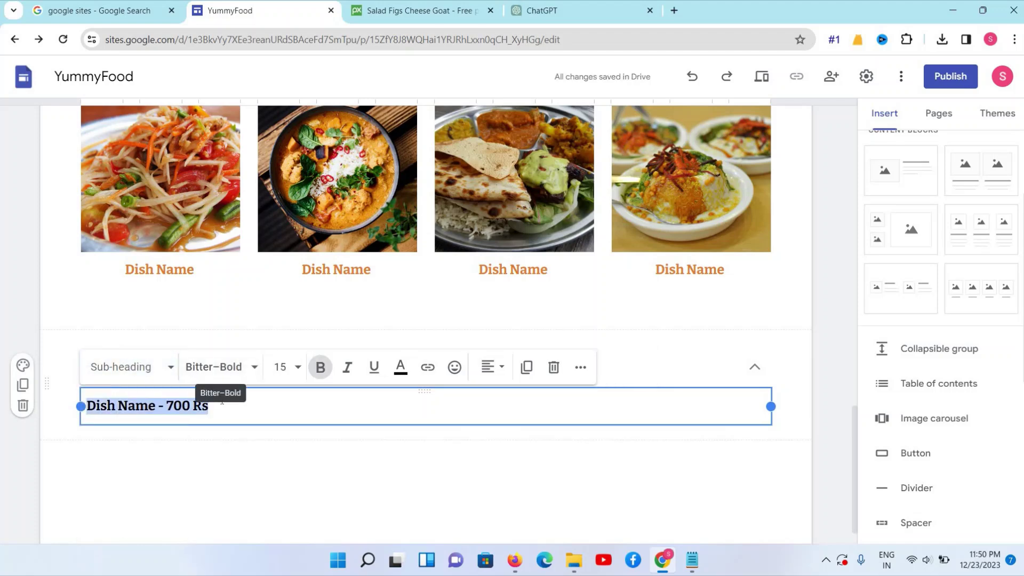
pyautogui.press('Return')
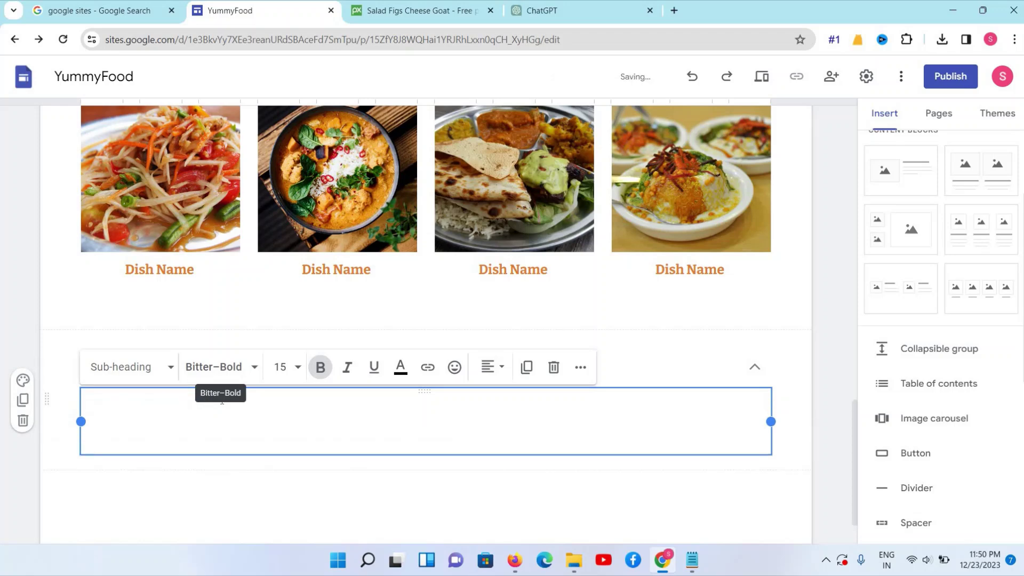
pyautogui.hotkey('ctrl', 'z')
pyautogui.hotkey('ctrl', 'c')
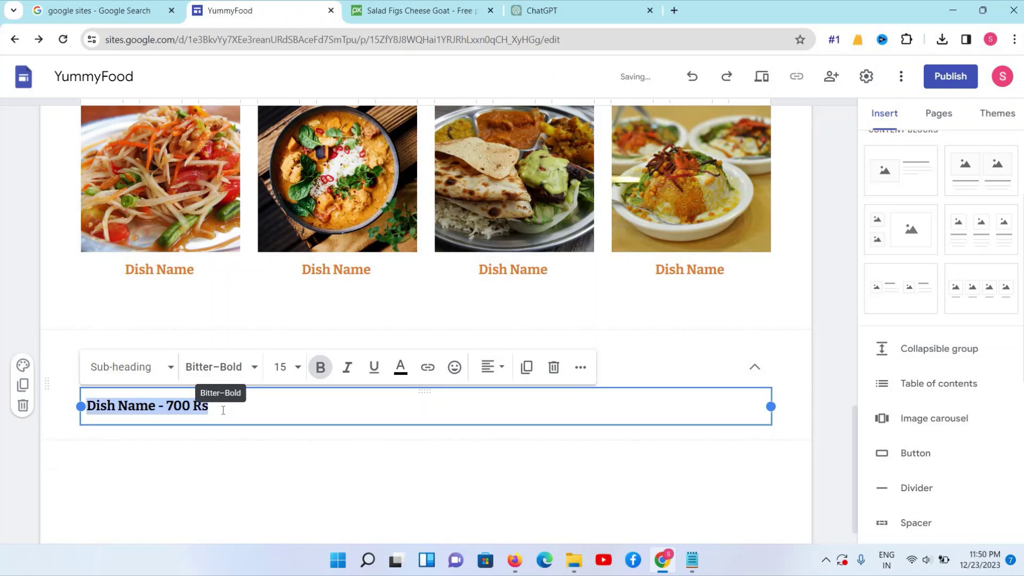
pyautogui.click(223, 410)
pyautogui.press('Return')
pyautogui.hotkey('ctrl', 'v')
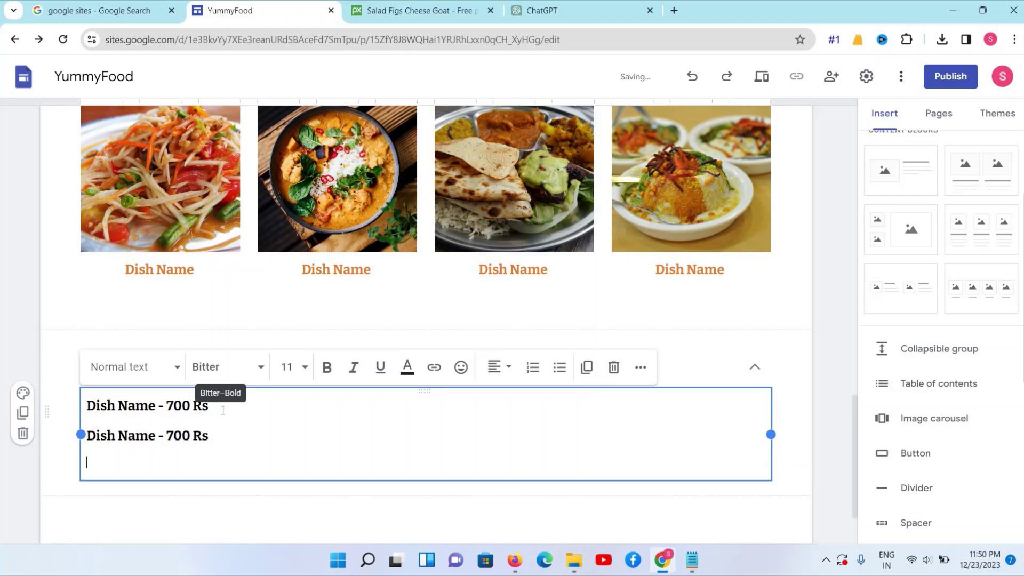
pyautogui.hotkey('ctrl', 'v')
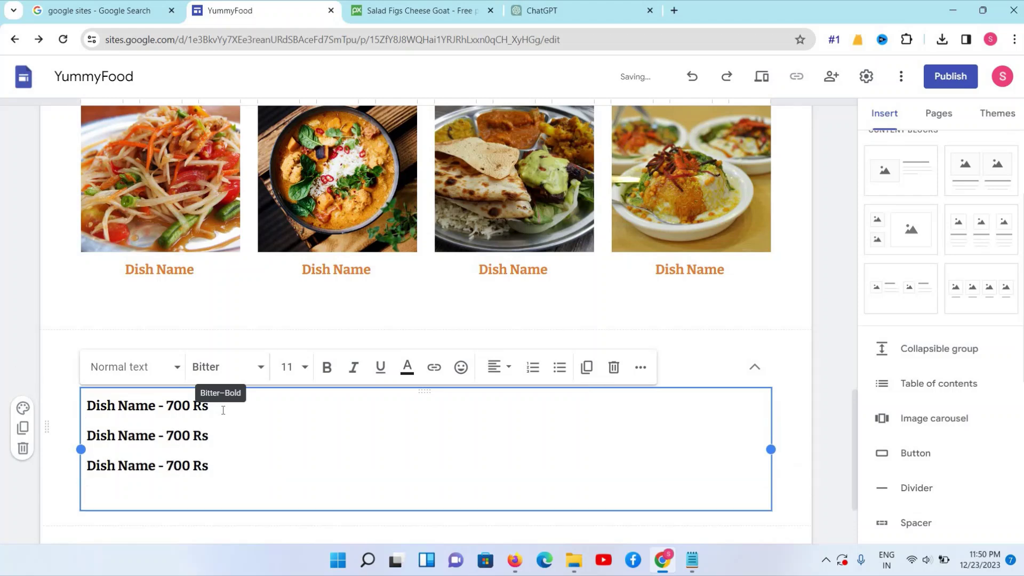
pyautogui.hotkey('ctrl', 'v')
pyautogui.hotkey('ctrl', 'v')
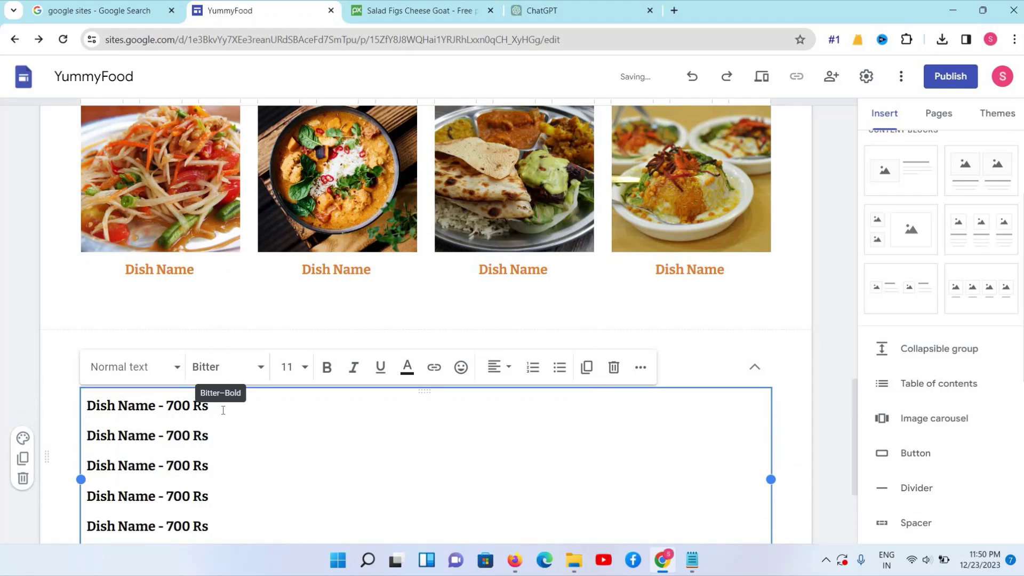
pyautogui.hotkey('ctrl', 'v')
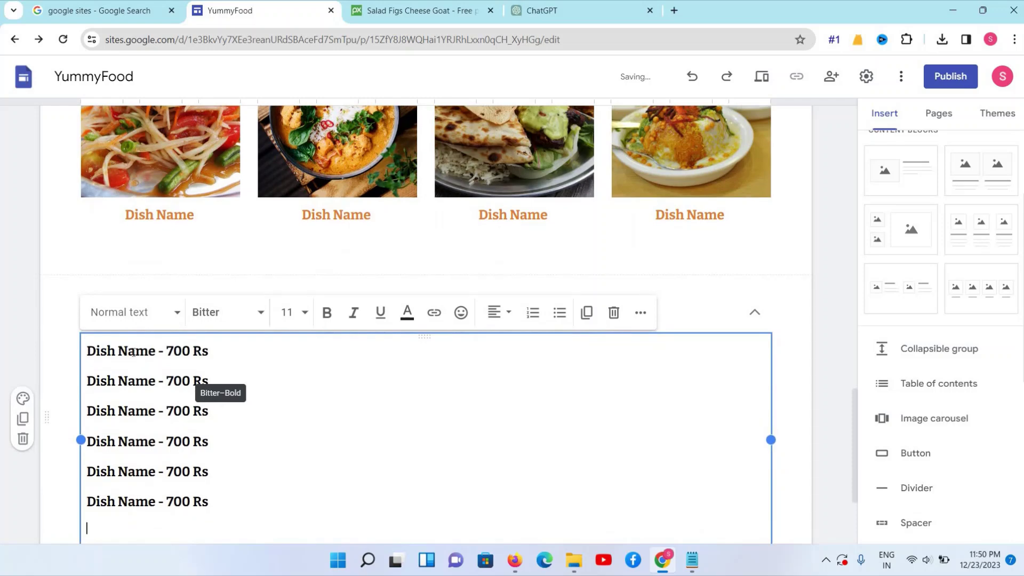
# Colour the first, third and fifth dish lines orange
pyautogui.tripleClick(133, 352)
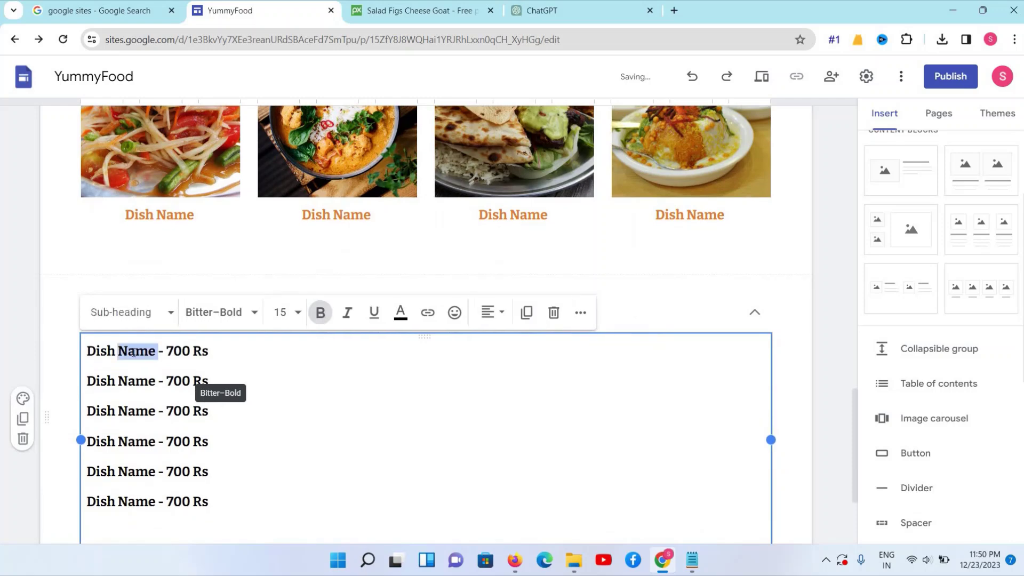
pyautogui.click(400, 313)
pyautogui.click(375, 279)
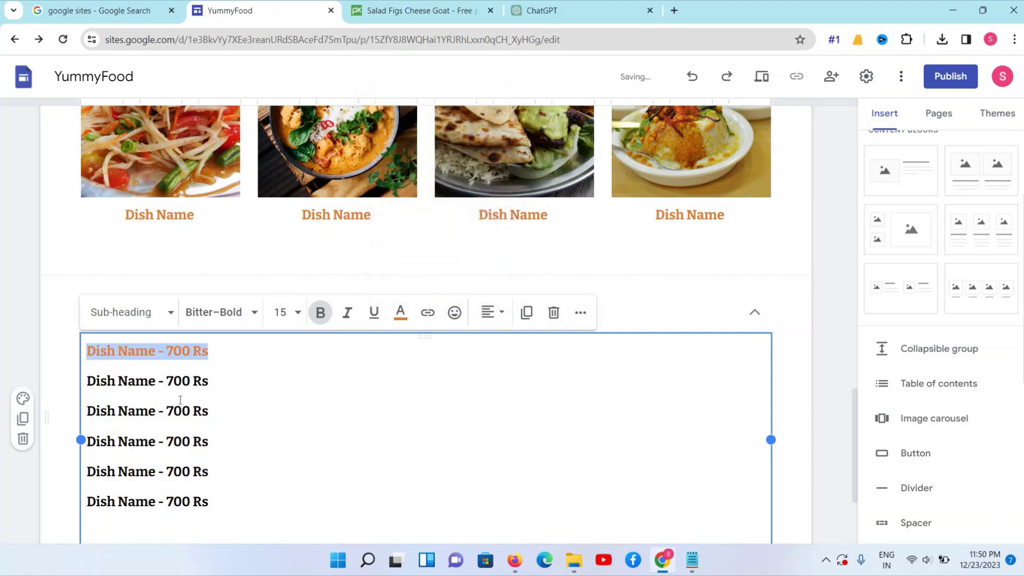
pyautogui.tripleClick(172, 411)
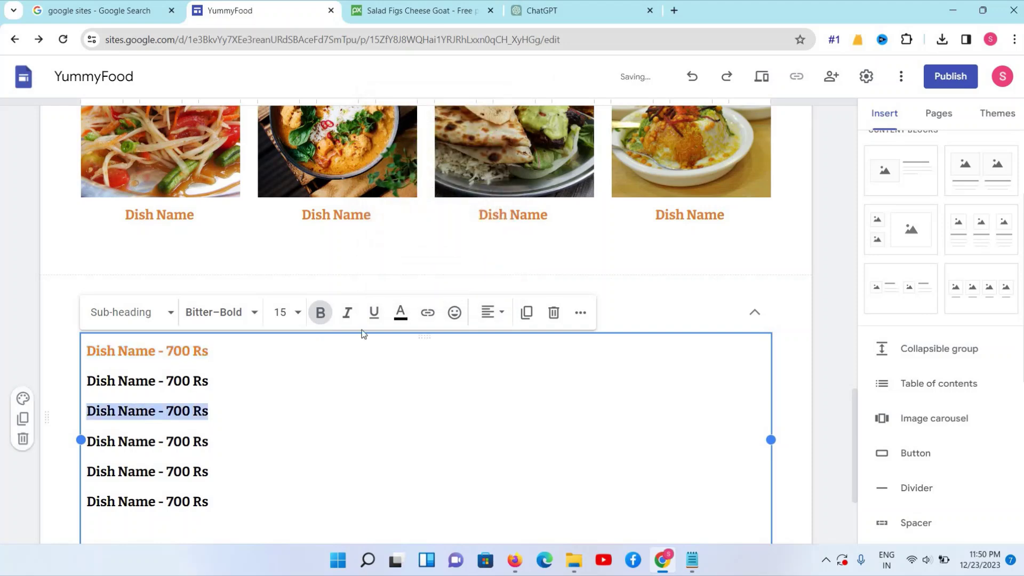
pyautogui.click(402, 314)
pyautogui.click(376, 285)
pyautogui.click(135, 448)
pyautogui.tripleClick(135, 471)
pyautogui.hotkey('ctrl', 'c')
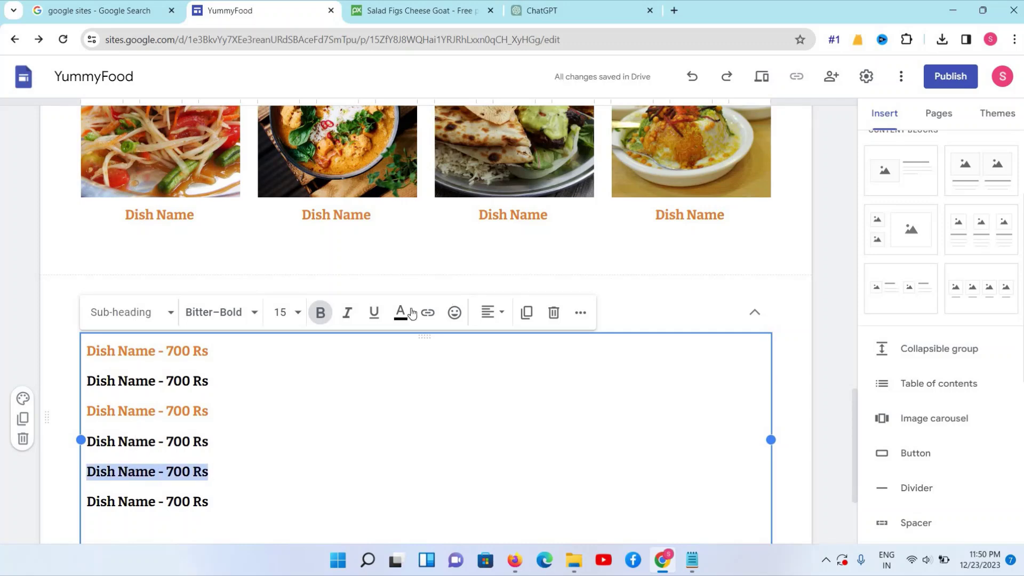
pyautogui.click(401, 312)
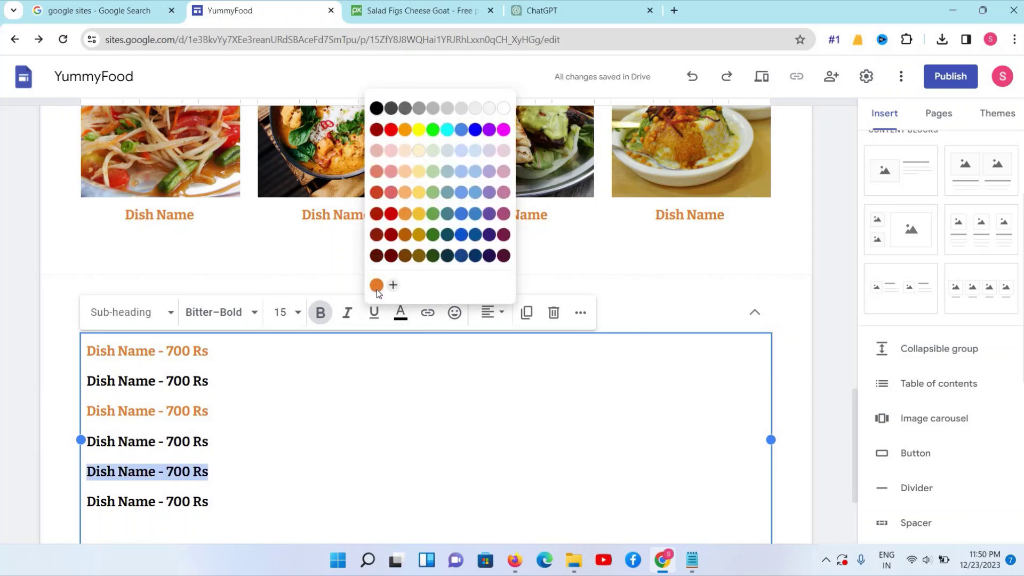
pyautogui.click(376, 285)
# Append one more 'Dish Name - 700 Rs' line, making seven in total
pyautogui.scroll(-1, 213, 431)
pyautogui.click(229, 432)
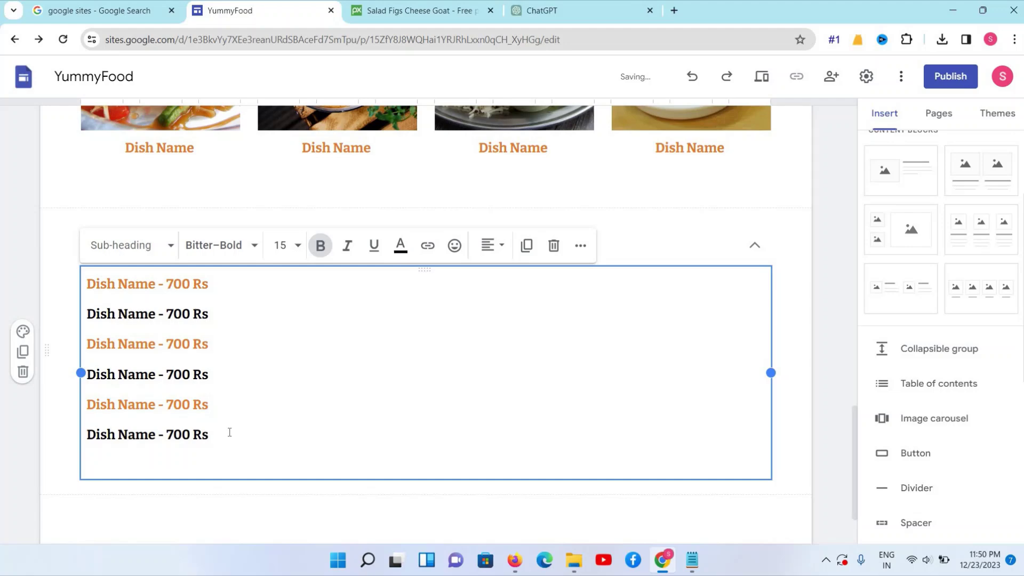
pyautogui.press('Return')
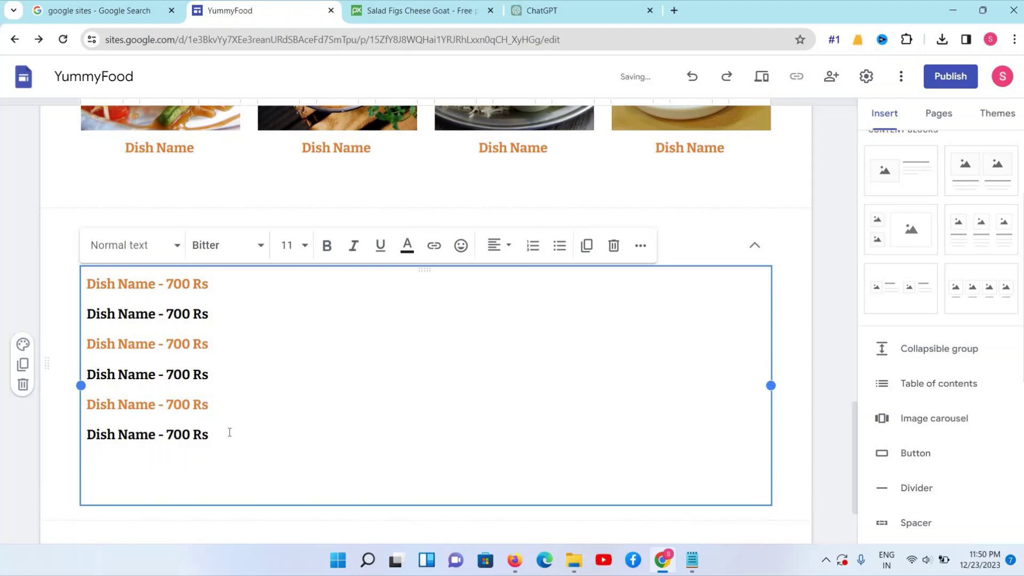
pyautogui.hotkey('ctrl', 'v')
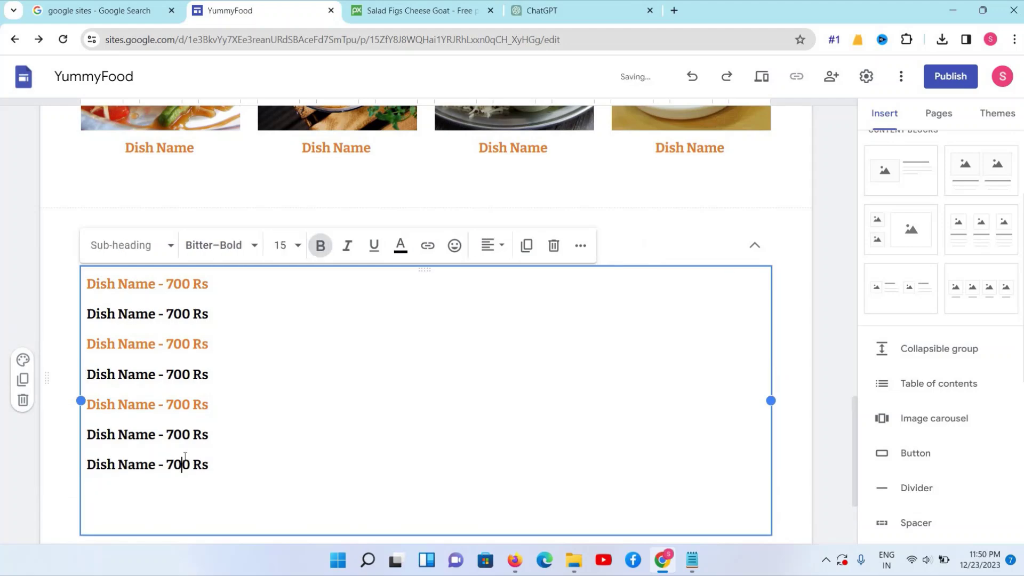
pyautogui.tripleClick(184, 464)
pyautogui.scroll(4, 220, 370)
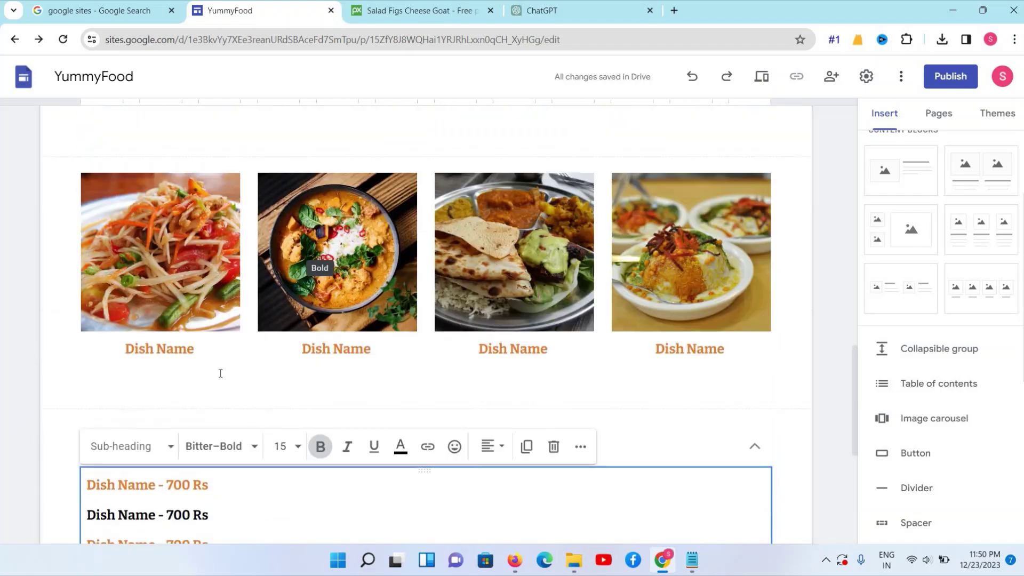
pyautogui.scroll(-3, 160, 412)
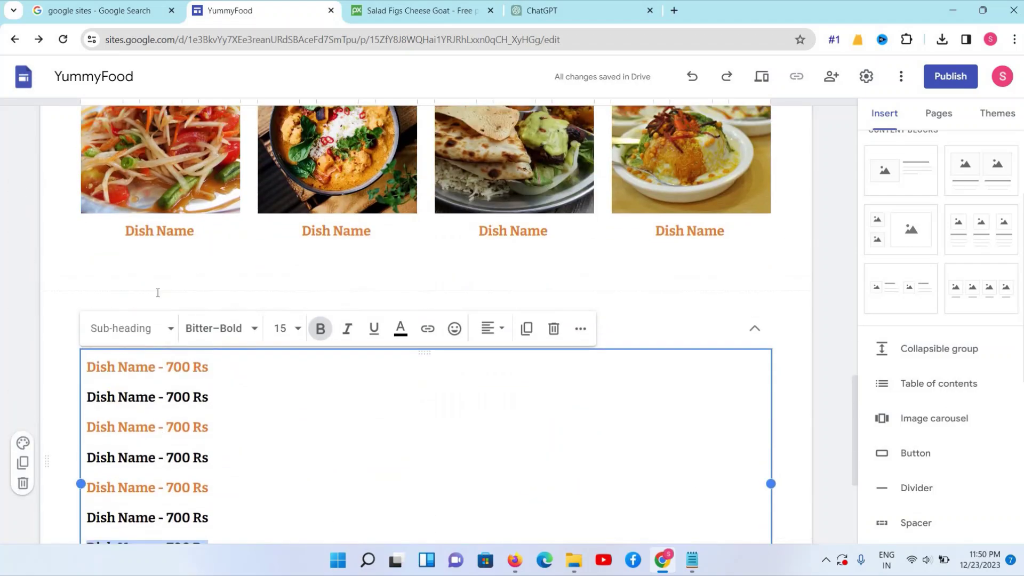
# Append ' - 600 Rs' to the first dish photo's caption
pyautogui.scroll(1, 155, 293)
pyautogui.click(207, 277)
pyautogui.write('- 60')
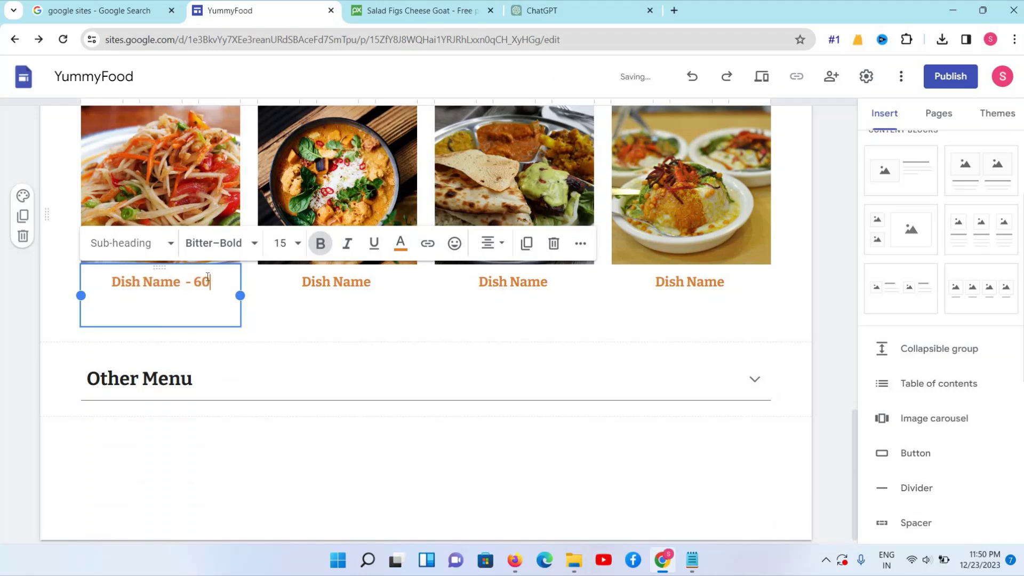
pyautogui.write('0 Rs')
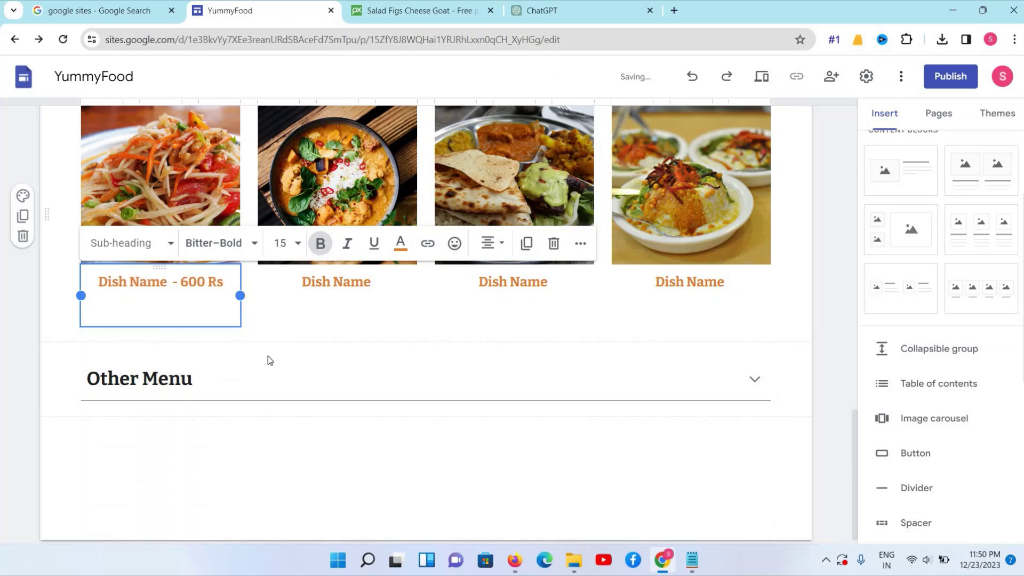
# Collapse Other Menu and clear stray characters and empty lines below the first caption
pyautogui.click(272, 368)
pyautogui.scroll(1, 177, 338)
pyautogui.click(211, 335)
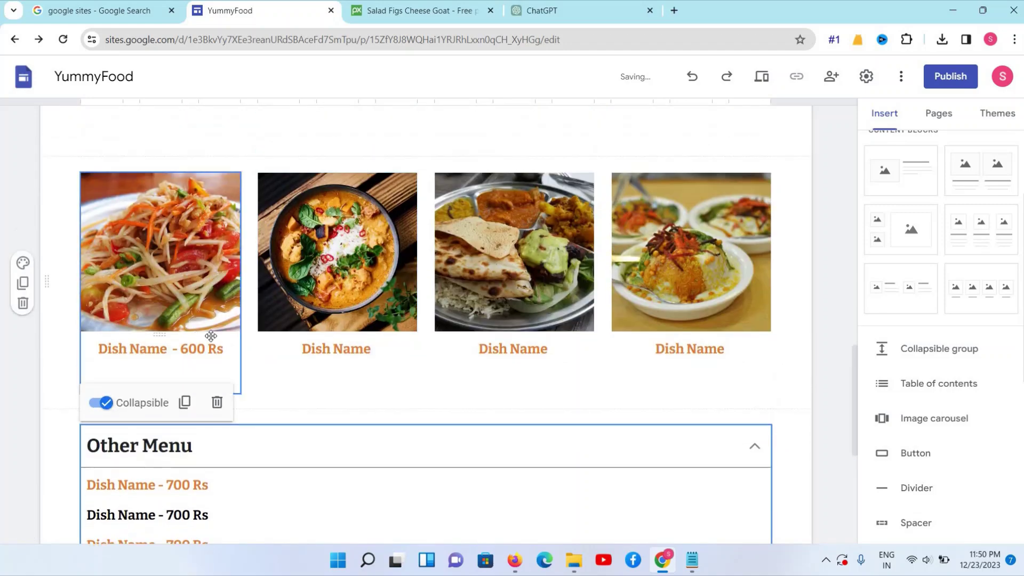
pyautogui.scroll(5, 201, 282)
pyautogui.scroll(-7, 201, 281)
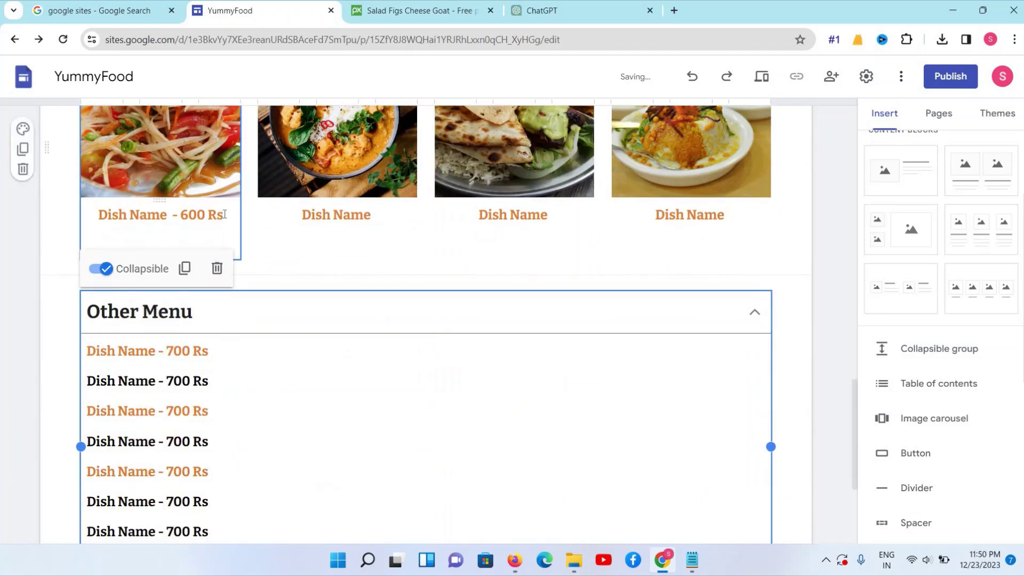
pyautogui.click(224, 214)
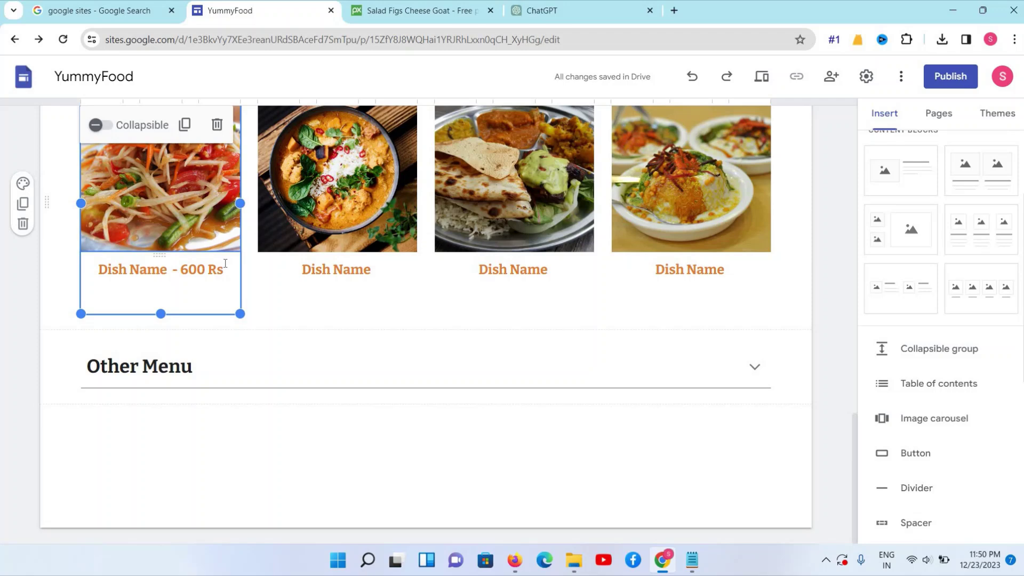
pyautogui.click(225, 263)
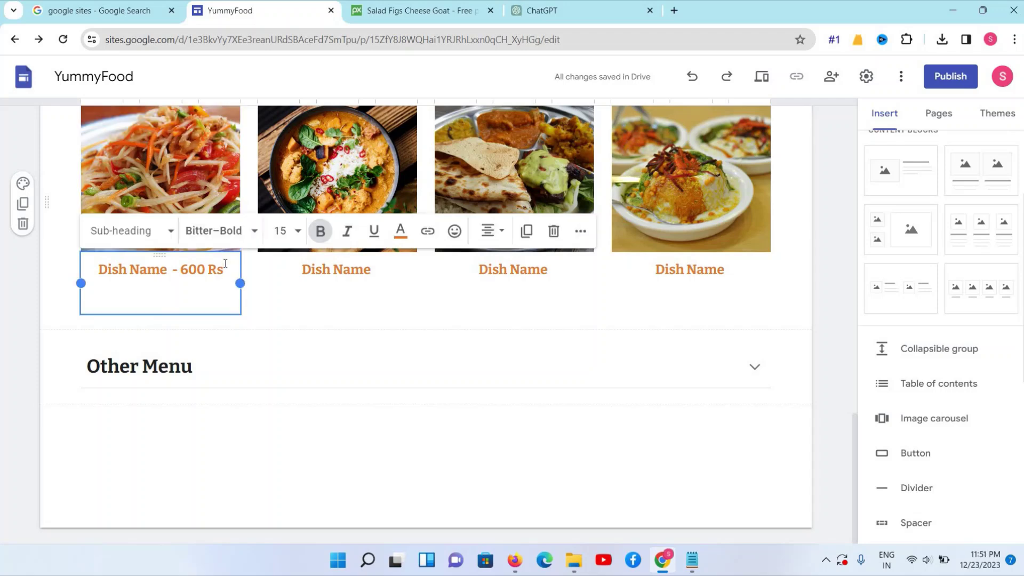
pyautogui.press('Return')
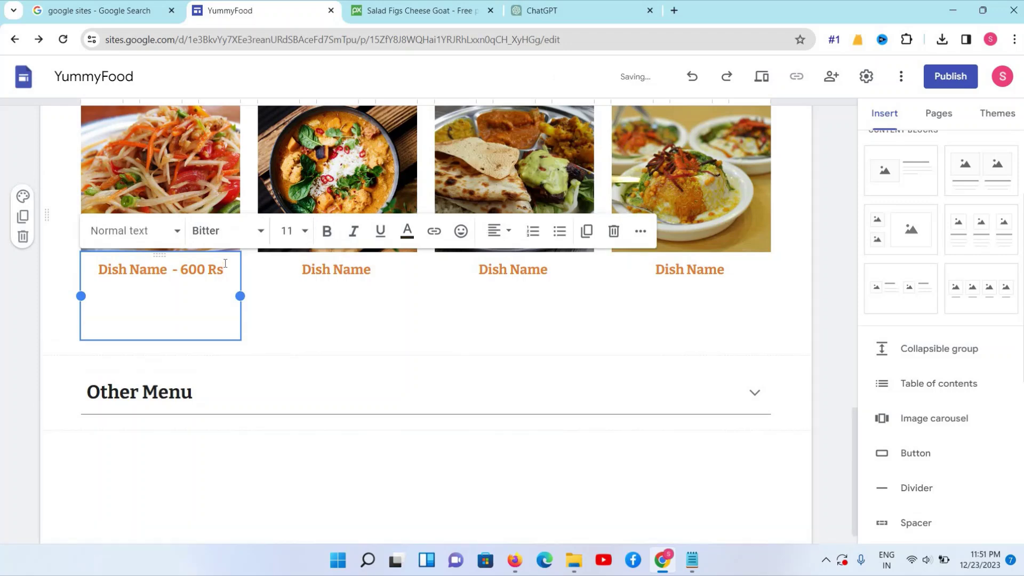
pyautogui.write('ggjjkk')
pyautogui.press('BackSpace')
pyautogui.press('BackSpace')
pyautogui.press('BackSpace')
pyautogui.press('BackSpace')
pyautogui.press('BackSpace')
pyautogui.press('BackSpace')
pyautogui.press('BackSpace')
pyautogui.press('BackSpace')
pyautogui.press('BackSpace')
pyautogui.press('BackSpace')
pyautogui.press('BackSpace')
pyautogui.press('BackSpace')
pyautogui.press('BackSpace')
pyautogui.press('BackSpace')
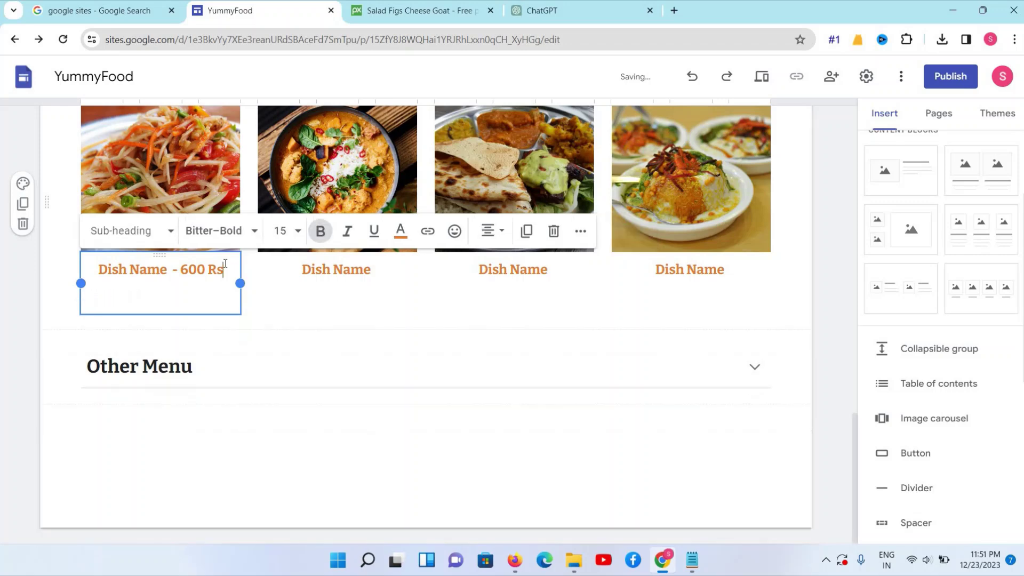
pyautogui.press('Return')
pyautogui.press('BackSpace')
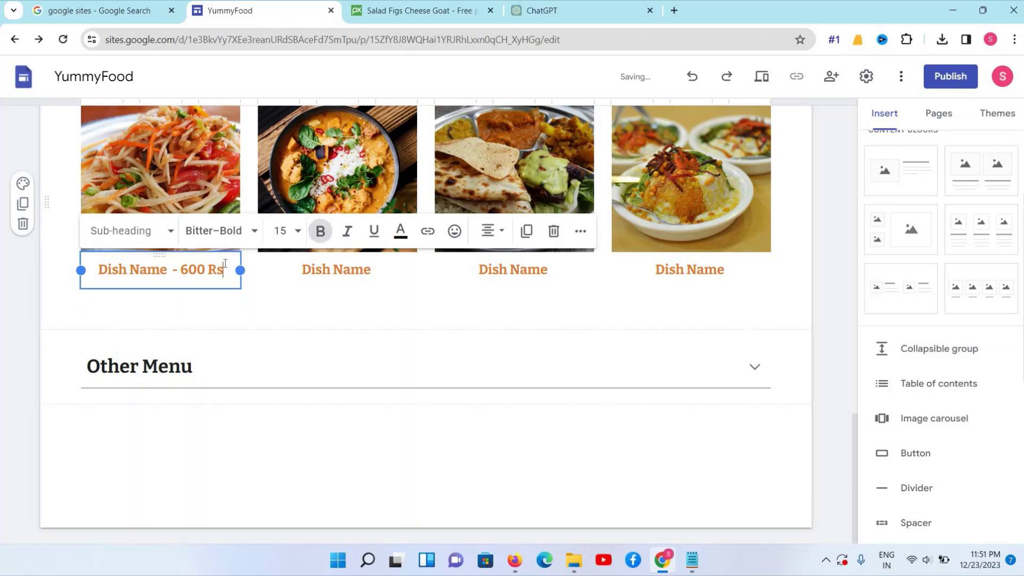
# Copy ChatGPT's 'Join us on this flavorful adventure' paragraph and return to the YummyFood editor
pyautogui.click(599, 7)
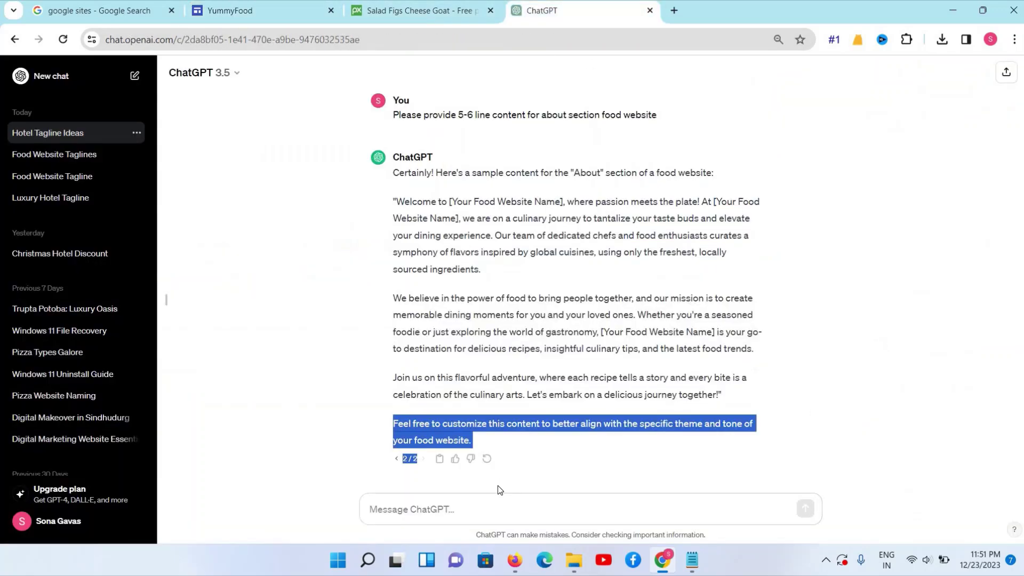
pyautogui.click(480, 510)
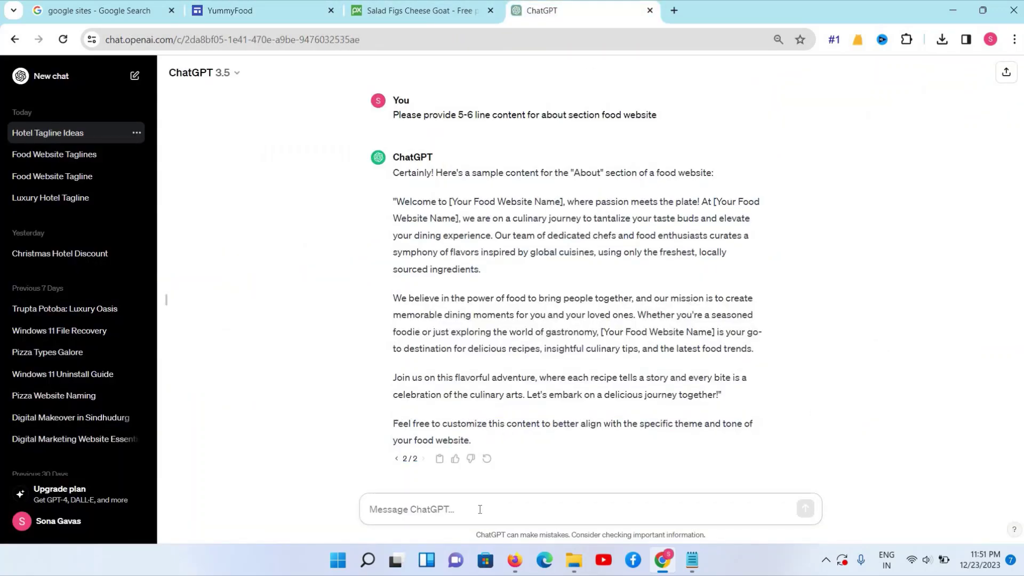
pyautogui.write('give')
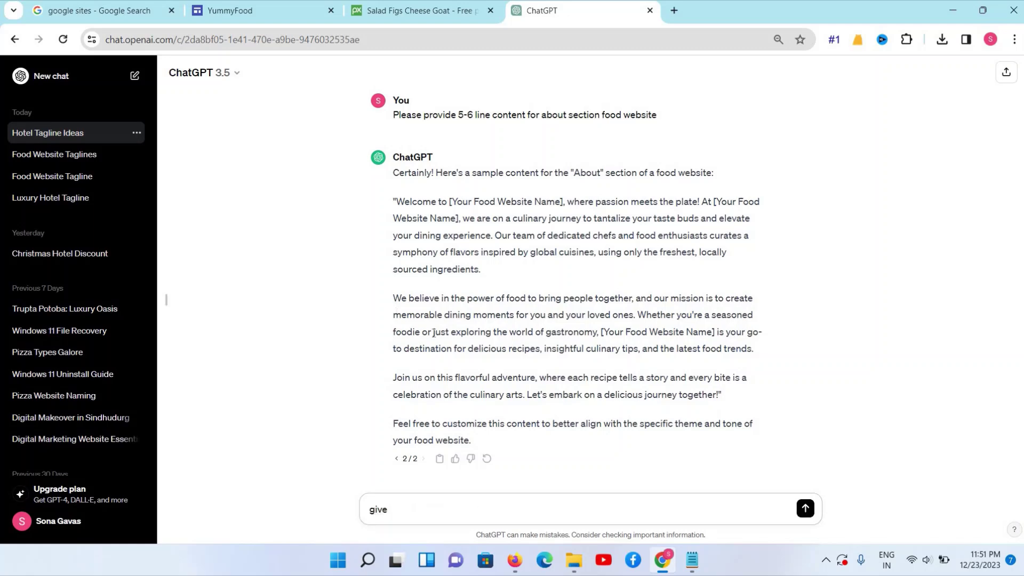
pyautogui.tripleClick(771, 352)
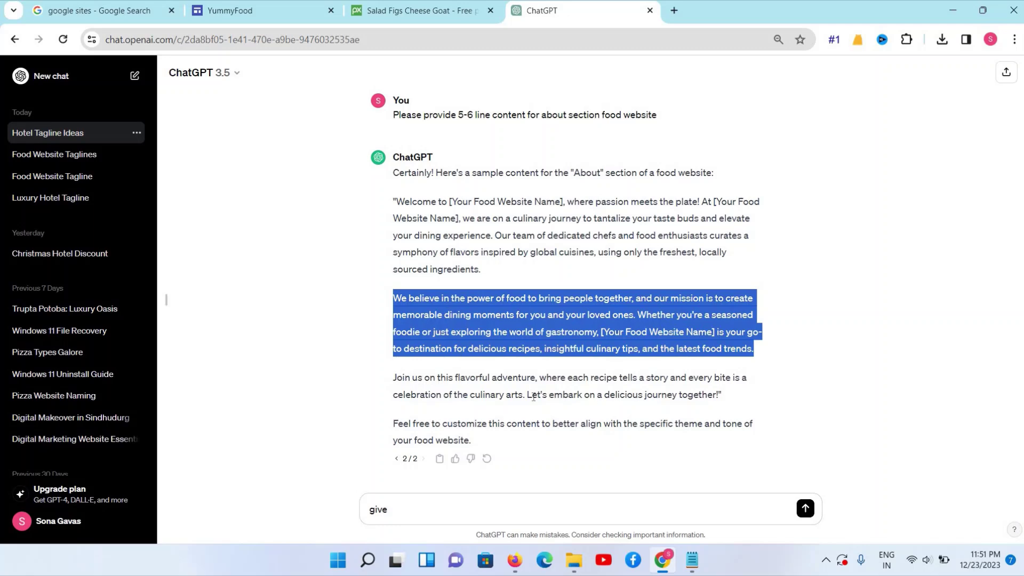
pyautogui.moveTo(397, 377); pyautogui.dragTo(734, 403)
pyautogui.hotkey('ctrl', 'c')
pyautogui.rightClick(658, 370)
pyautogui.click(279, 20)
pyautogui.click(278, 20)
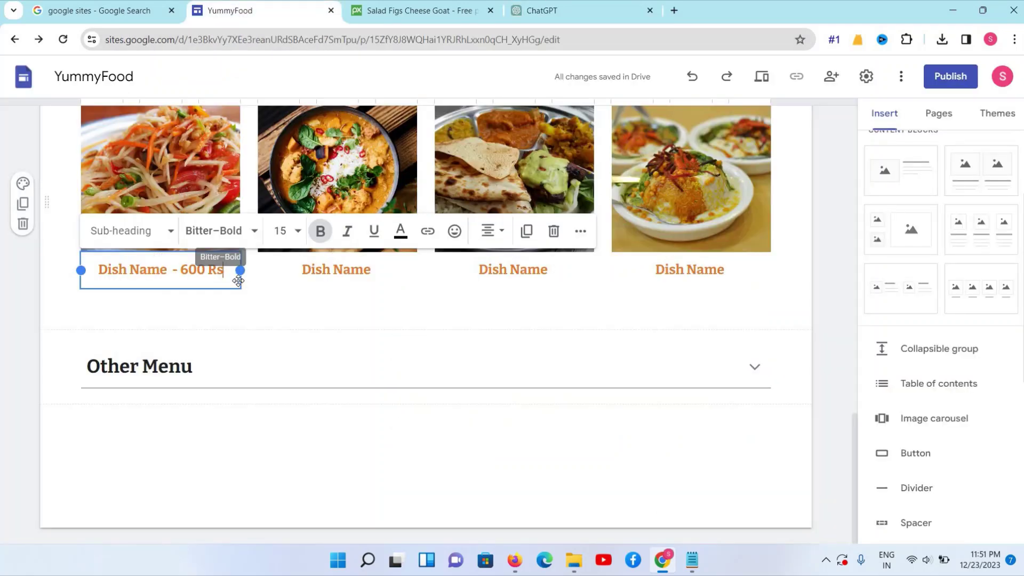
# Paste the plain-text 'Join us on this flavorful adventure' description, centred, under Dish Name - 600 Rs in the first card
pyautogui.press('Return')
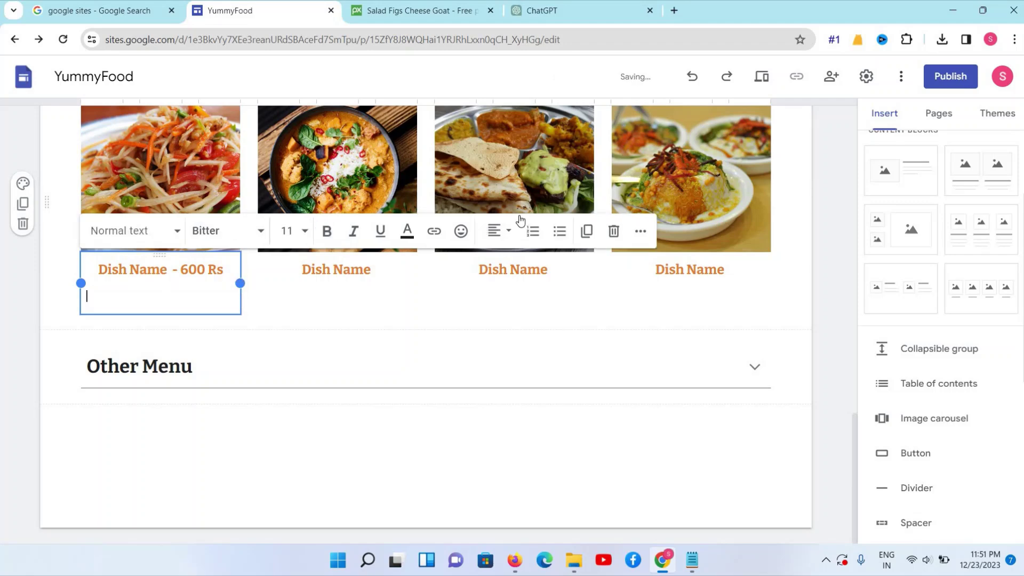
pyautogui.click(692, 560)
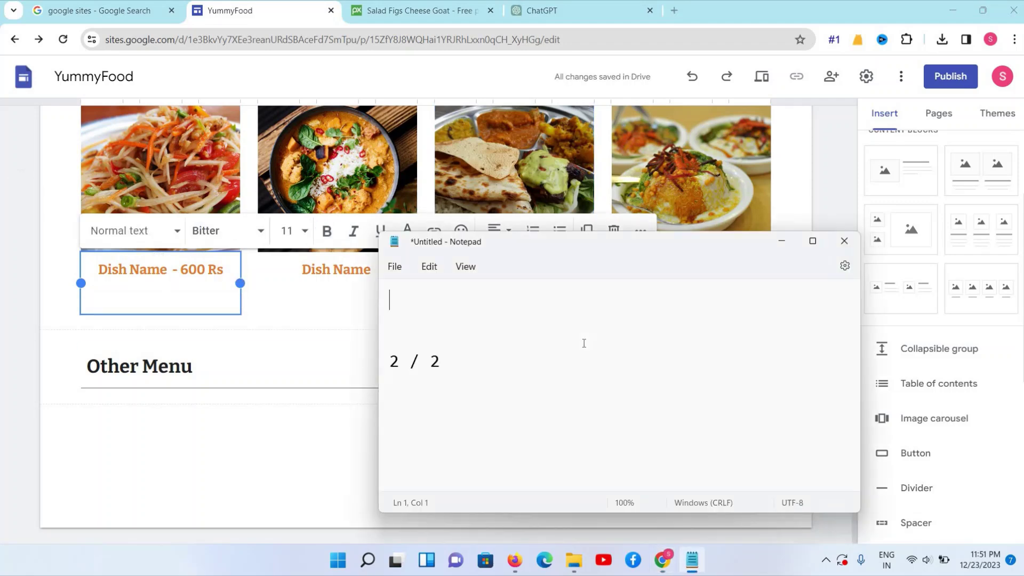
pyautogui.hotkey('ctrl', 'a')
pyautogui.hotkey('ctrl', 'v')
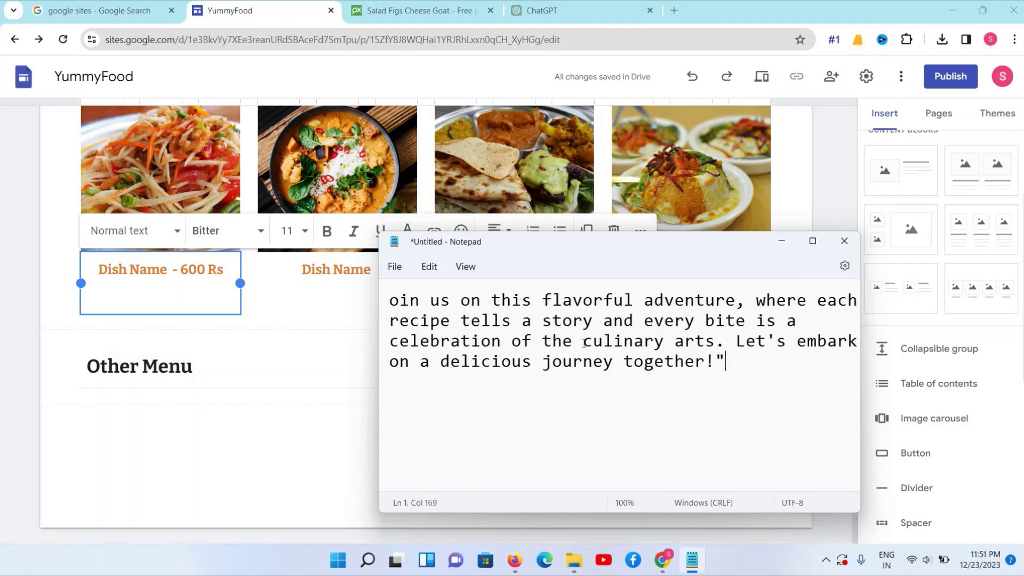
pyautogui.hotkey('ctrl', 'a')
pyautogui.hotkey('ctrl', 'x')
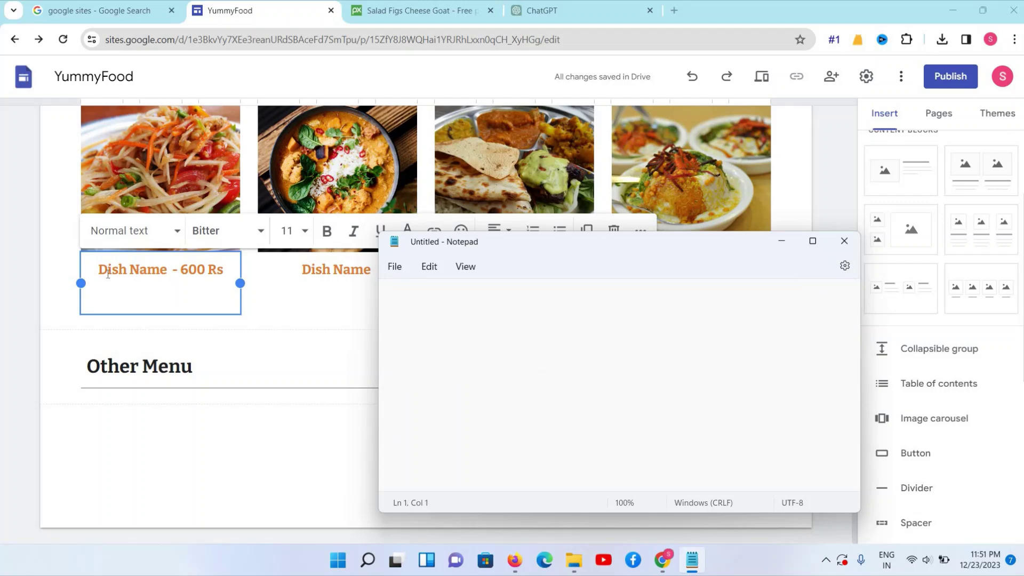
pyautogui.click(120, 295)
pyautogui.hotkey('ctrl', 'v')
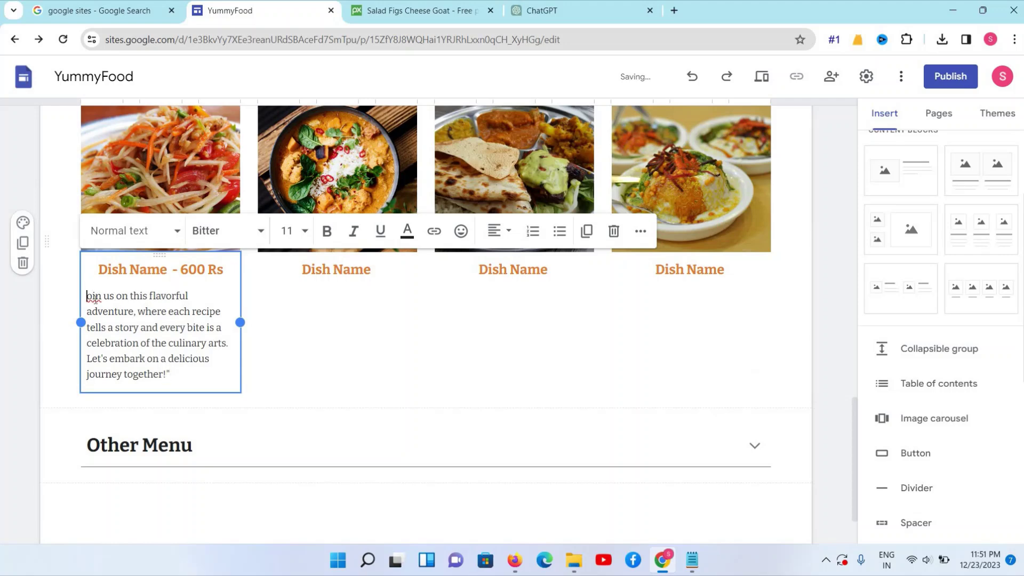
pyautogui.write('J')
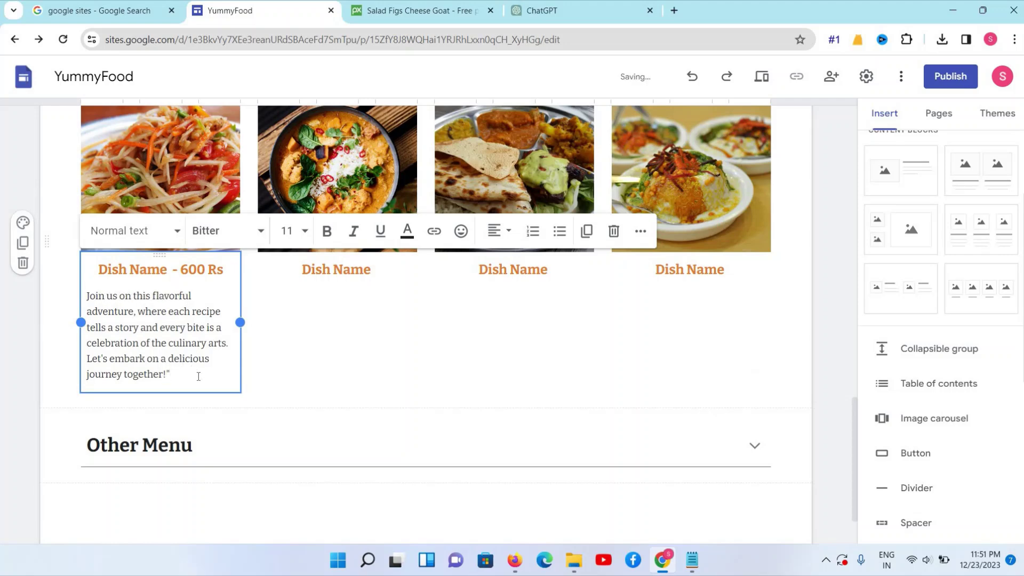
pyautogui.tripleClick(87, 297)
pyautogui.click(496, 235)
pyautogui.click(495, 300)
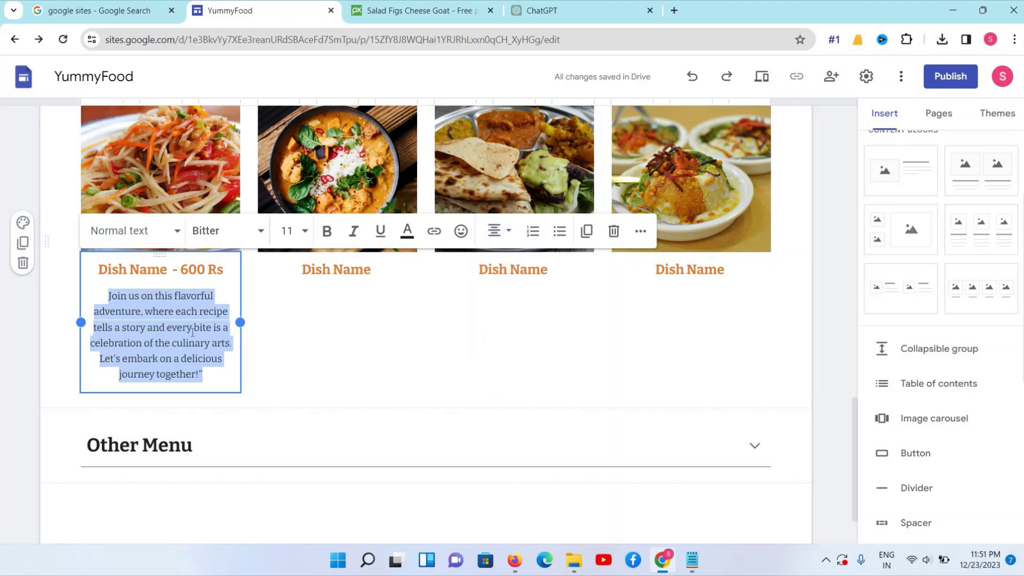
# Paste the same description under the dish names in the second, third and fourth cards
pyautogui.click(378, 276)
pyautogui.click(382, 273)
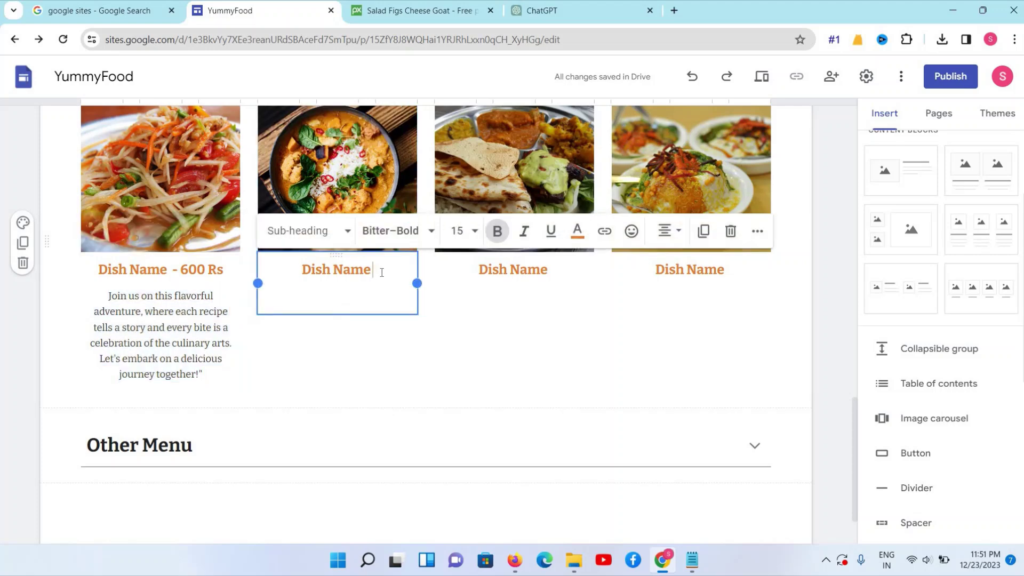
pyautogui.press('Return')
pyautogui.hotkey('ctrl', 'v')
pyautogui.click(563, 283)
pyautogui.click(565, 280)
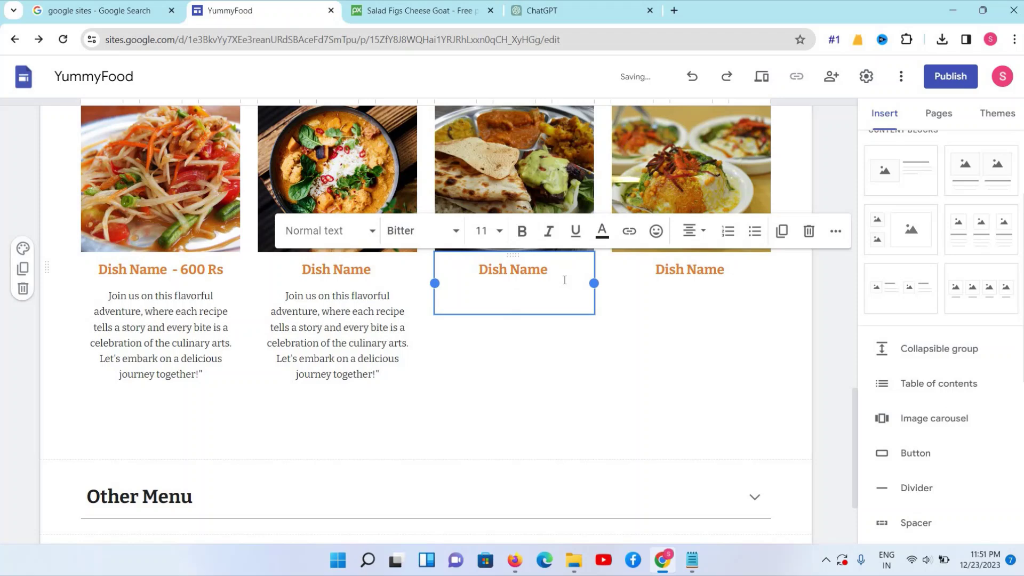
pyautogui.hotkey('ctrl', 'v')
pyautogui.click(764, 298)
pyautogui.click(764, 298)
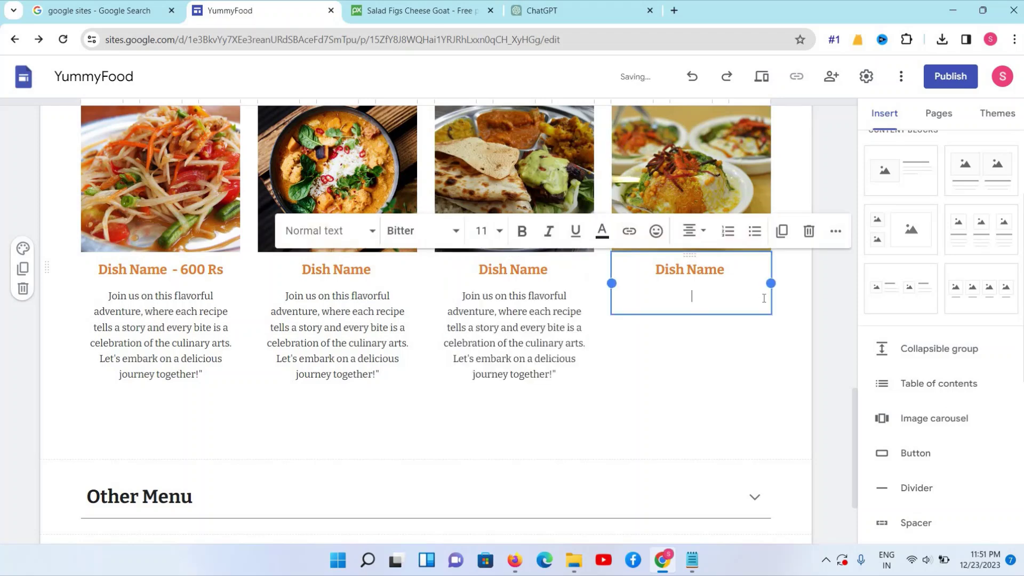
pyautogui.hotkey('ctrl', 'v')
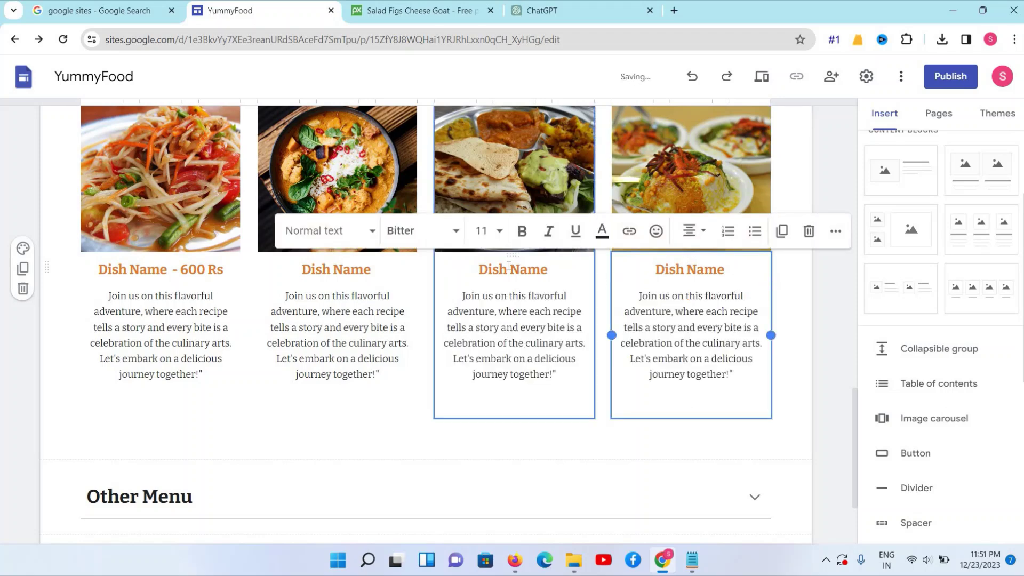
pyautogui.scroll(4, 510, 267)
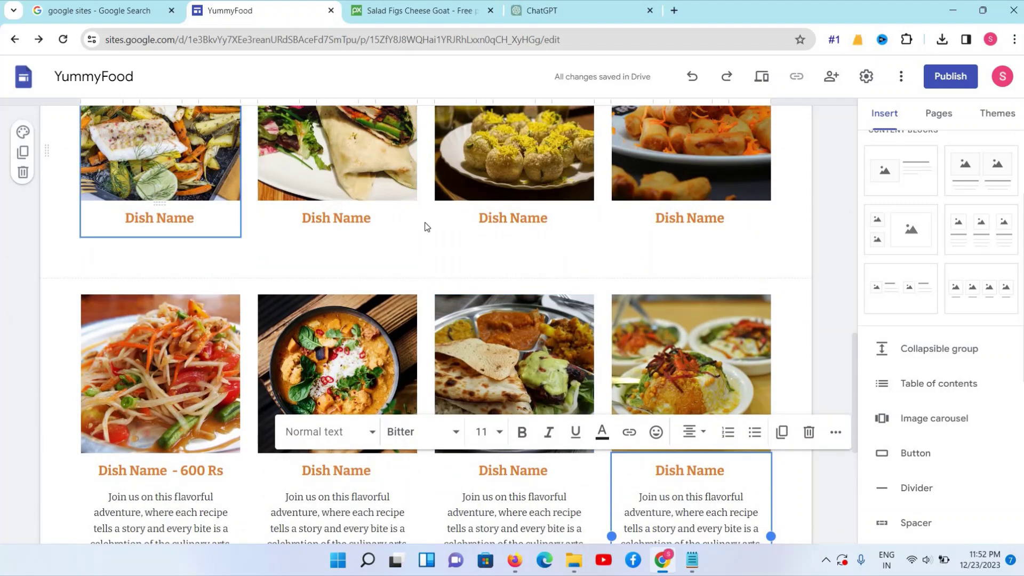
# Expand the Other Menu group and inspect its Dish Name - 700 Rs lines
pyautogui.scroll(-4, 418, 277)
pyautogui.click(337, 320)
pyautogui.scroll(-2, 240, 347)
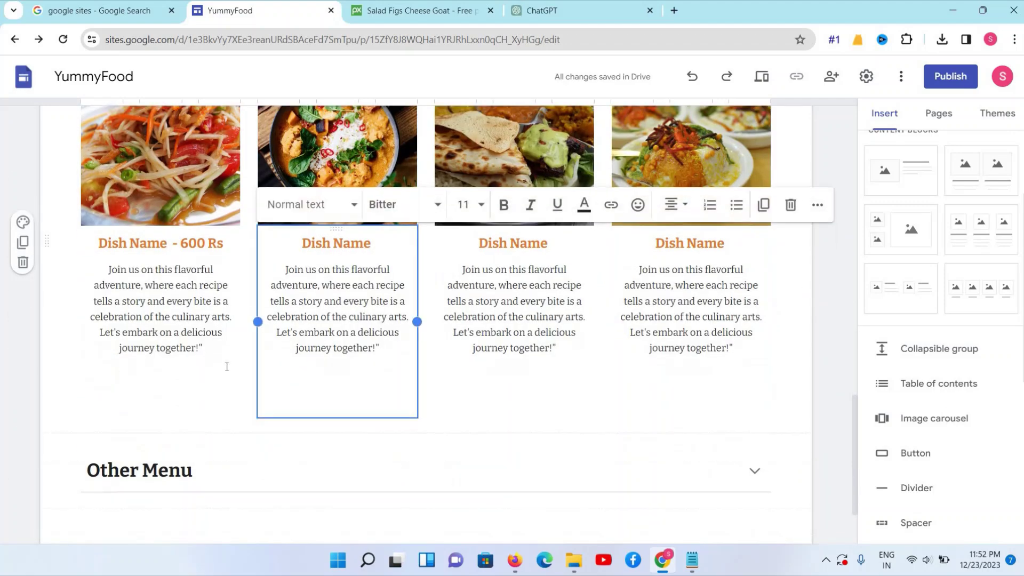
pyautogui.click(204, 367)
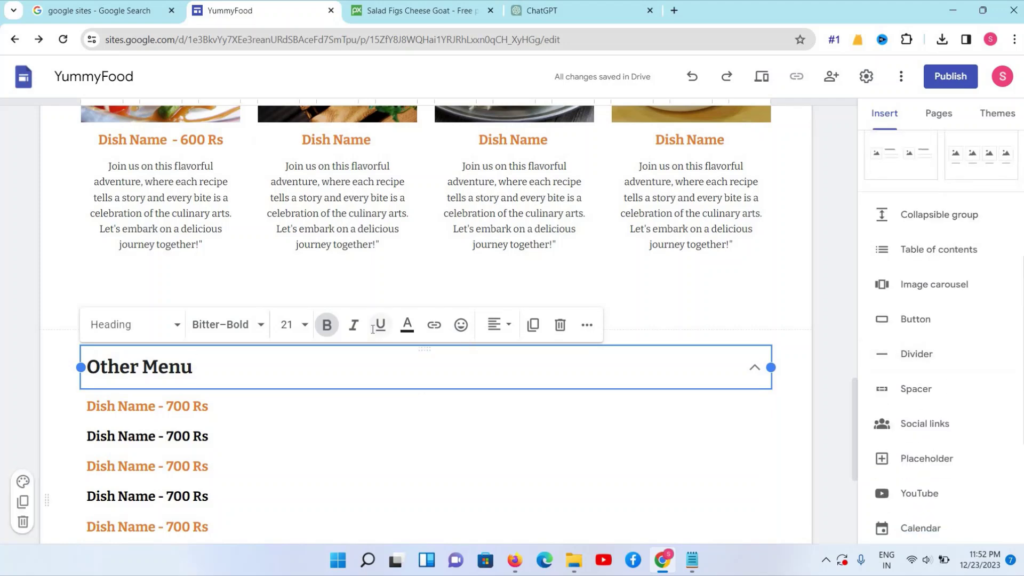
pyautogui.scroll(-5, 159, 171)
pyautogui.doubleClick(160, 170)
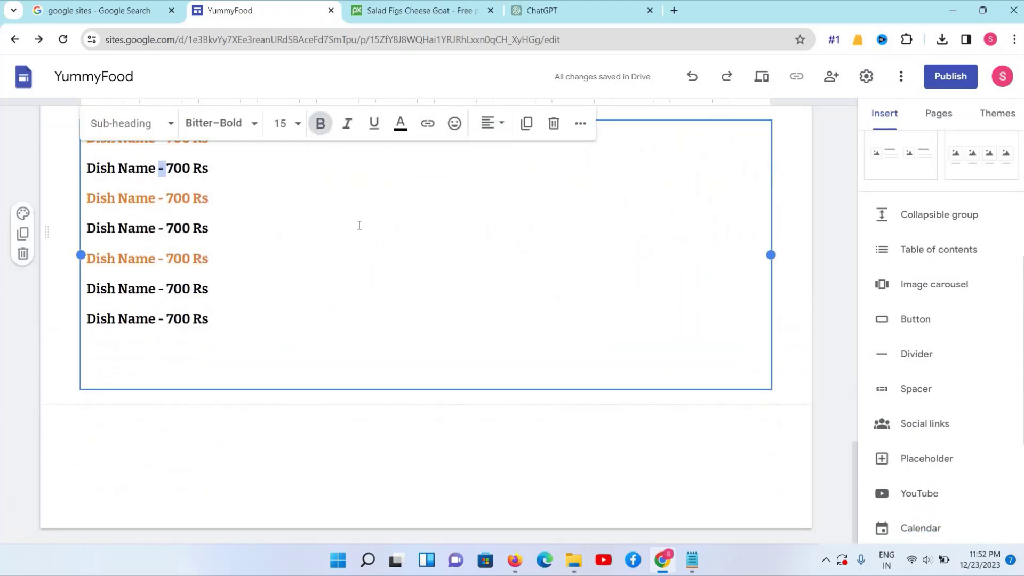
pyautogui.scroll(4, 359, 225)
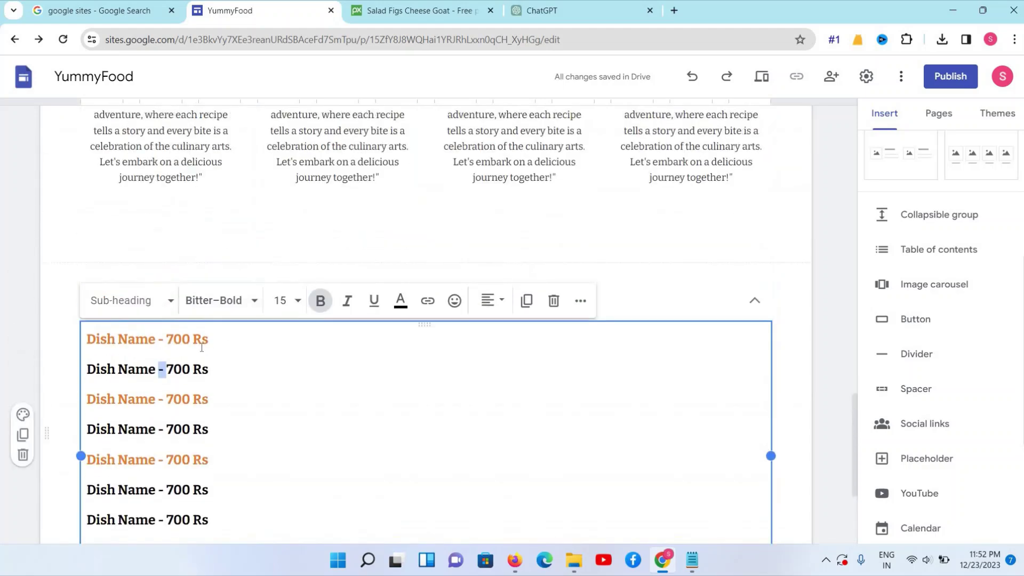
pyautogui.tripleClick(181, 338)
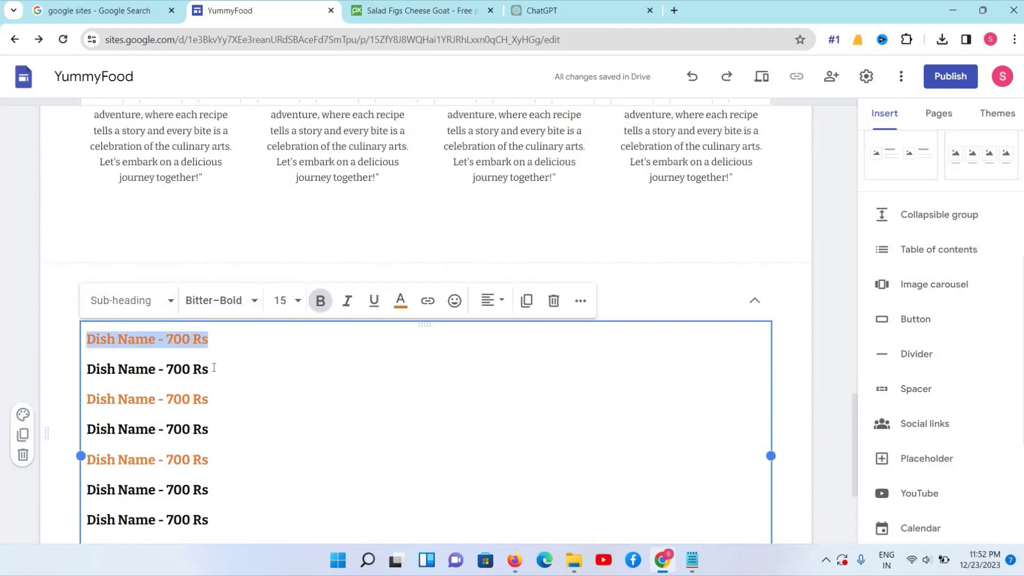
pyautogui.scroll(6, 213, 343)
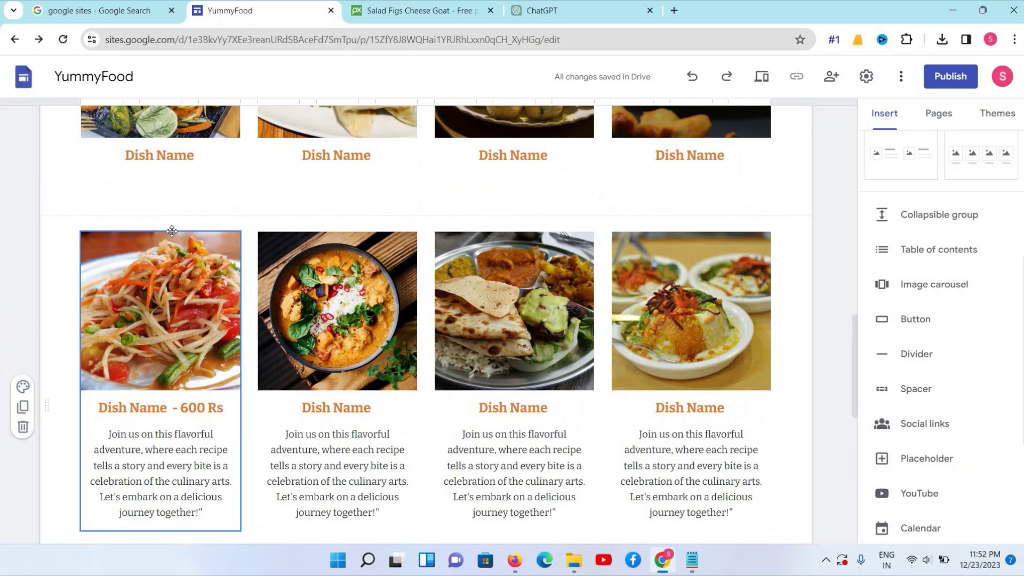
pyautogui.scroll(5, 171, 231)
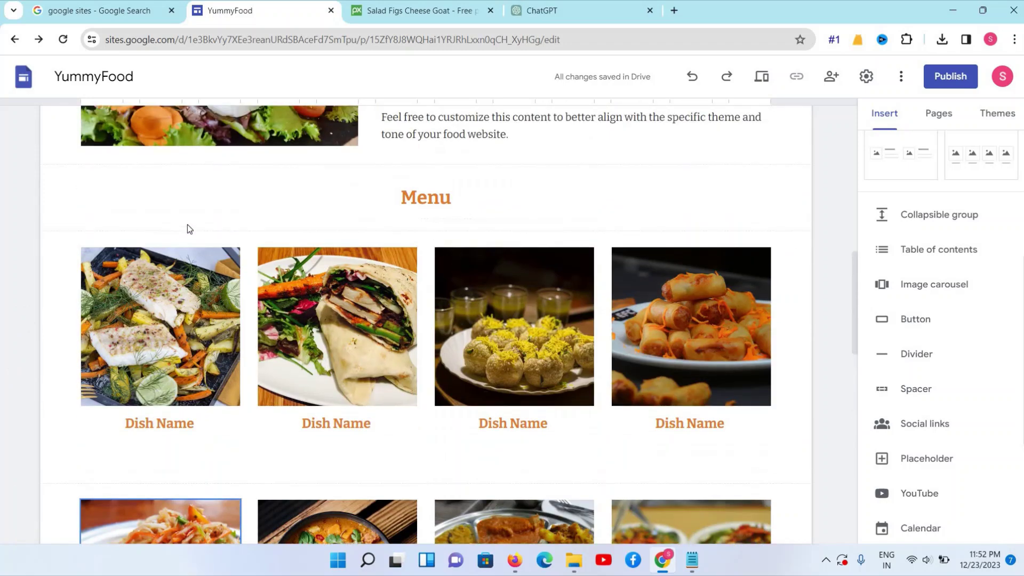
# Inspect the Menu heading and the first card's Dish Name - 600 Rs heading
pyautogui.doubleClick(469, 203)
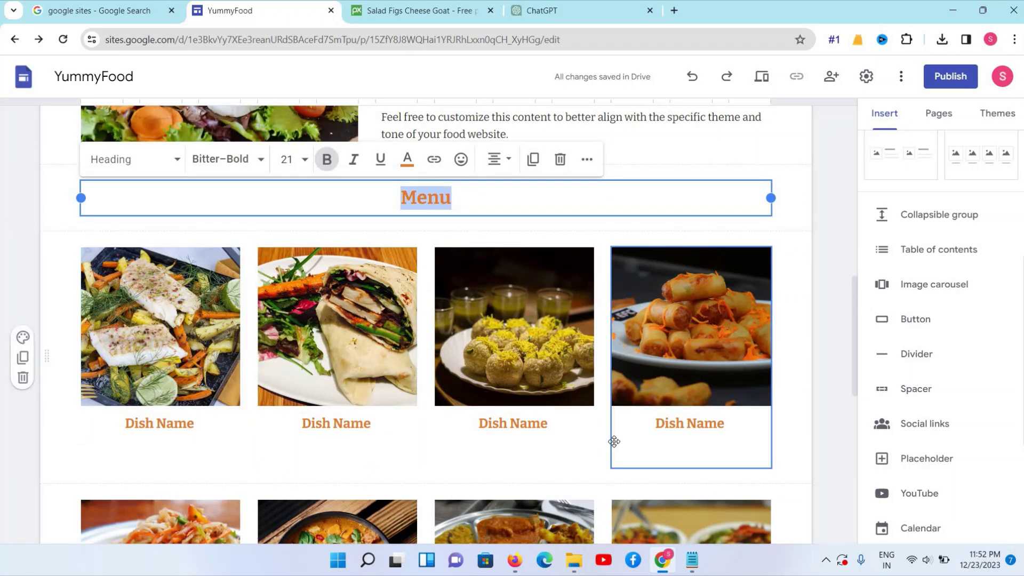
pyautogui.scroll(-6, 526, 424)
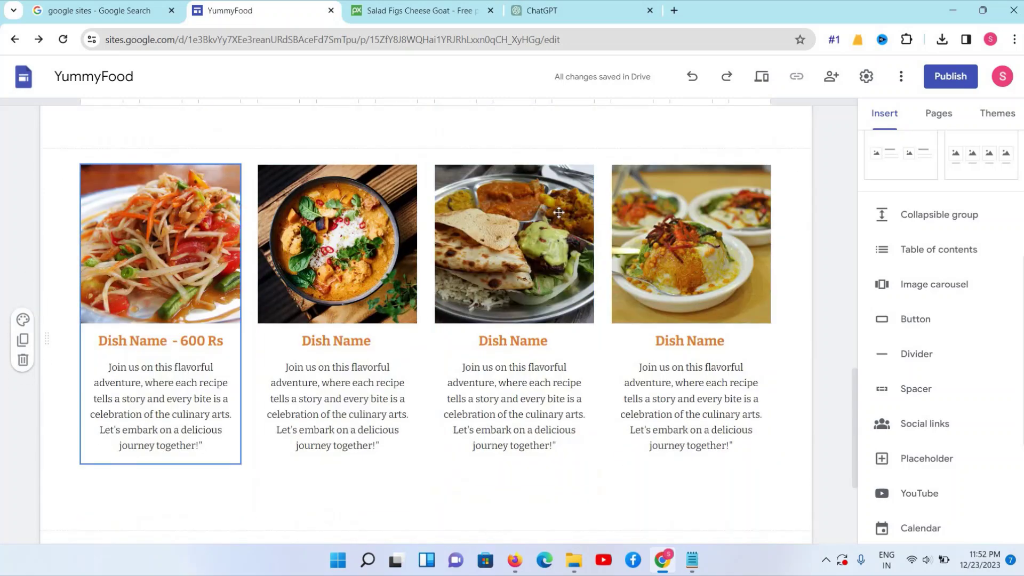
pyautogui.click(223, 336)
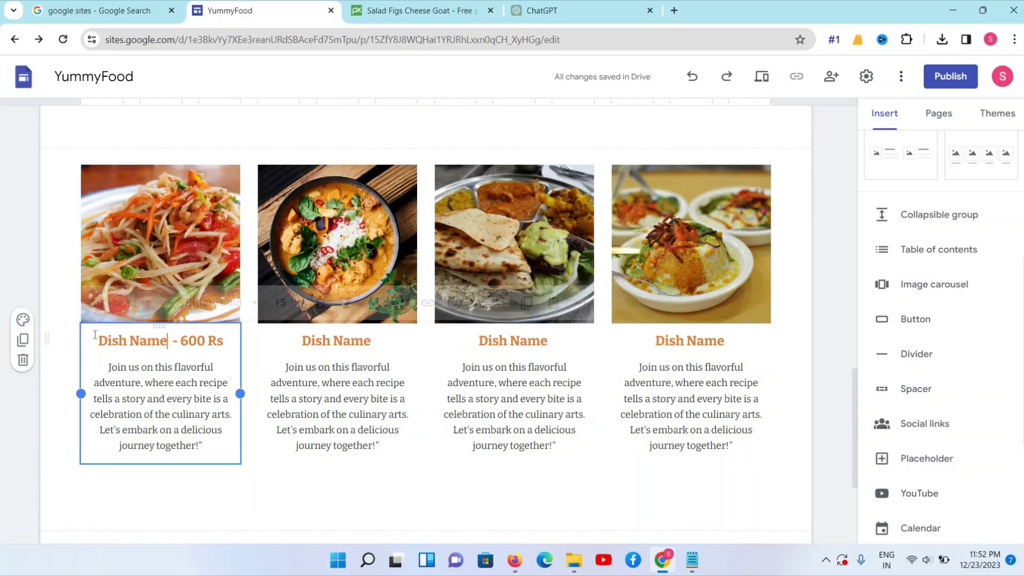
pyautogui.tripleClick(223, 335)
pyautogui.moveTo(109, 367); pyautogui.dragTo(207, 444)
pyautogui.scroll(-3, 224, 394)
pyautogui.scroll(-1, 225, 393)
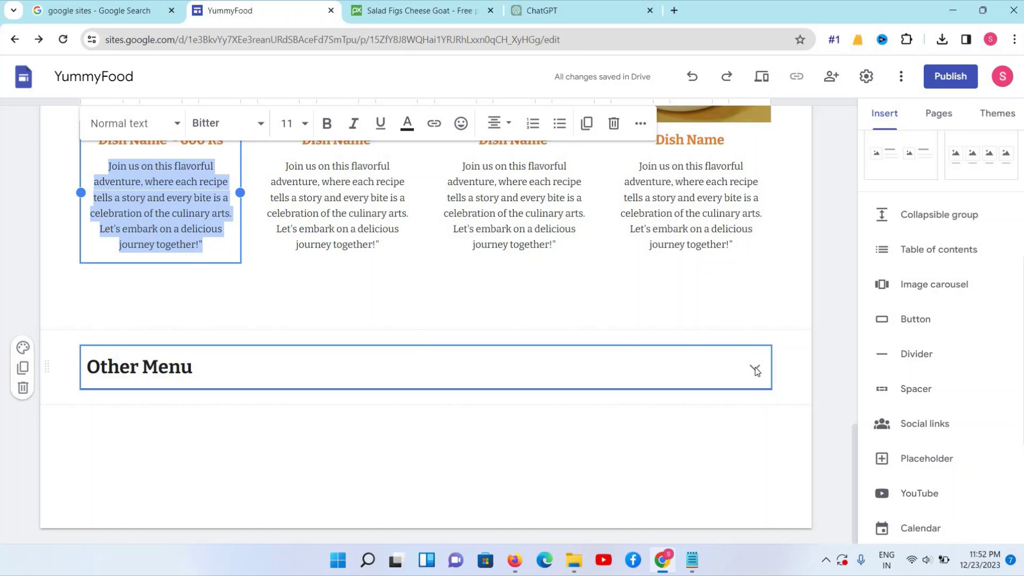
# Re-expand Other Menu and add a new empty text box below it
pyautogui.click(755, 369)
pyautogui.scroll(-5, 247, 265)
pyautogui.scroll(1, 248, 263)
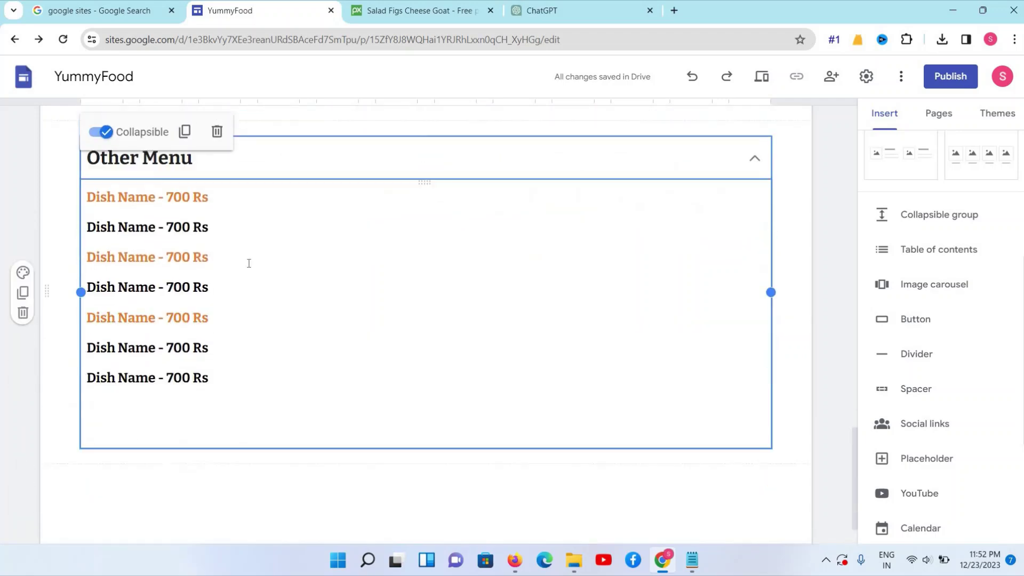
pyautogui.scroll(2, 248, 263)
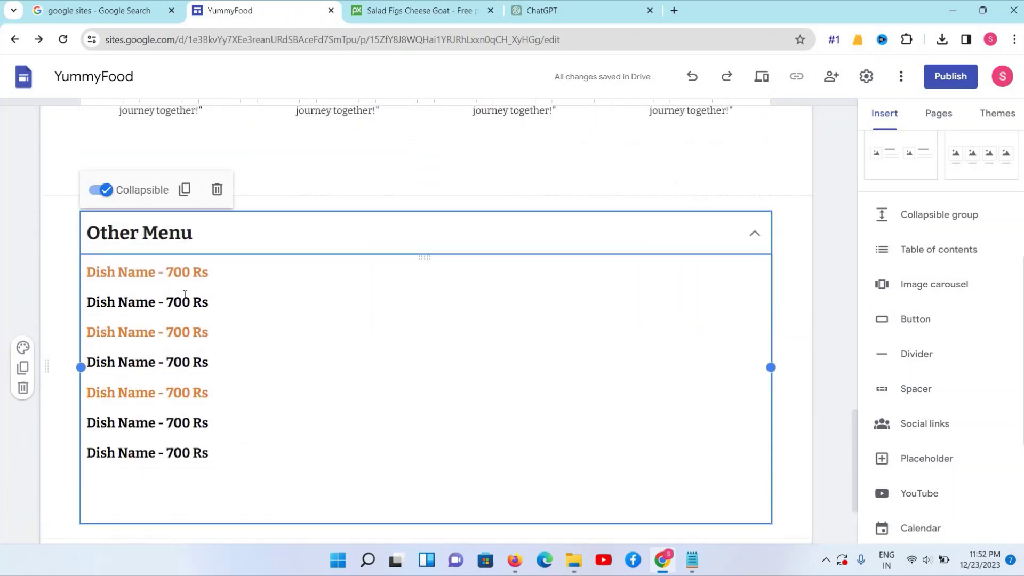
pyautogui.scroll(13, 185, 294)
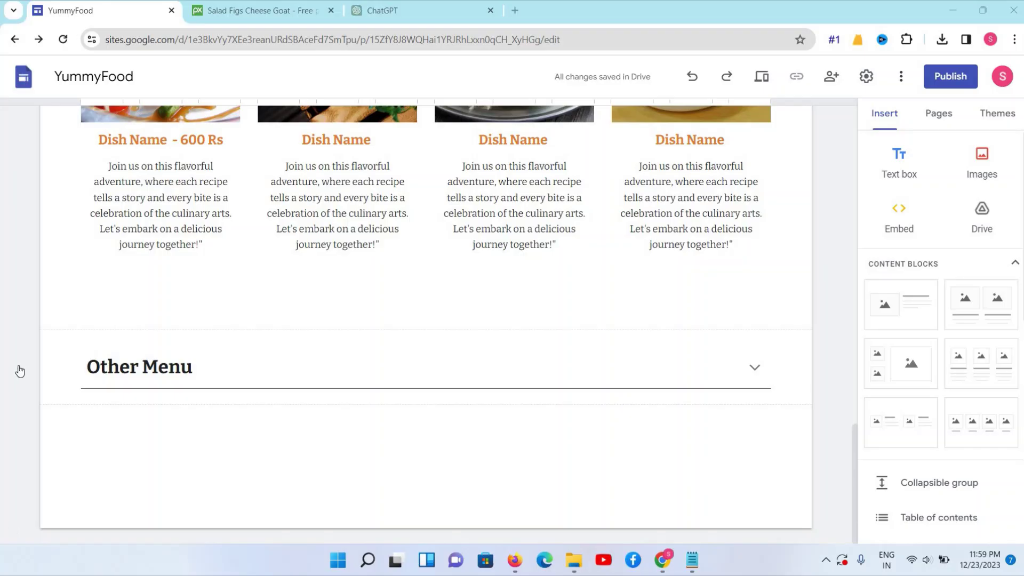
pyautogui.click(901, 166)
pyautogui.scroll(3, 373, 235)
pyautogui.scroll(10, 388, 226)
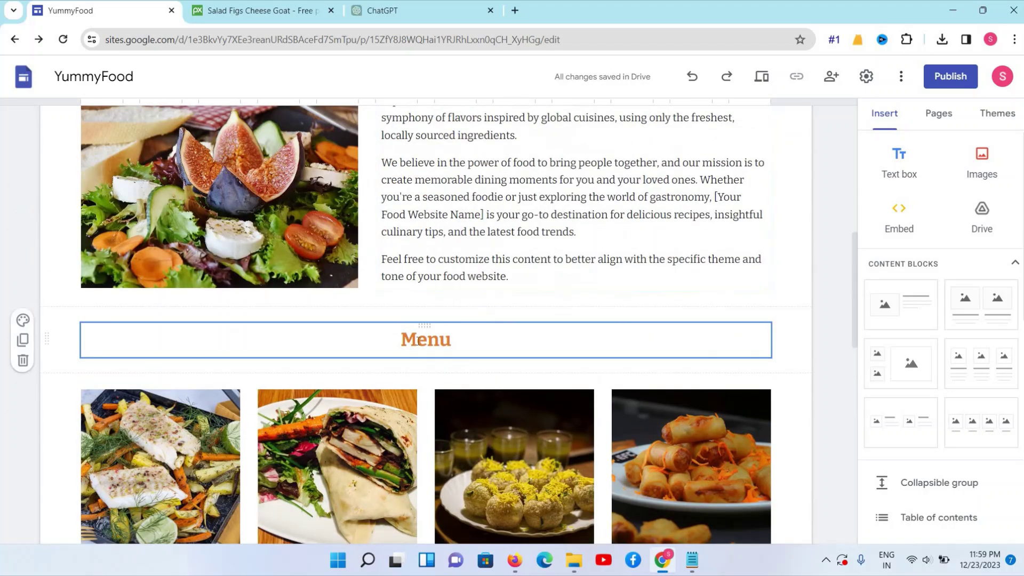
# Copy the orange Menu heading text
pyautogui.click(416, 339)
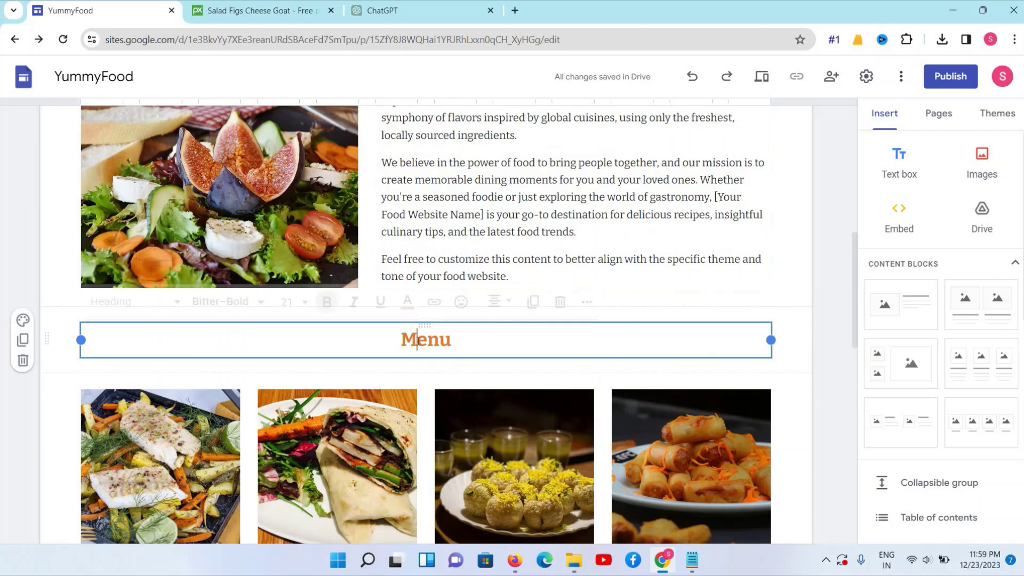
pyautogui.doubleClick(417, 339)
pyautogui.rightClick(417, 340)
pyautogui.click(441, 124)
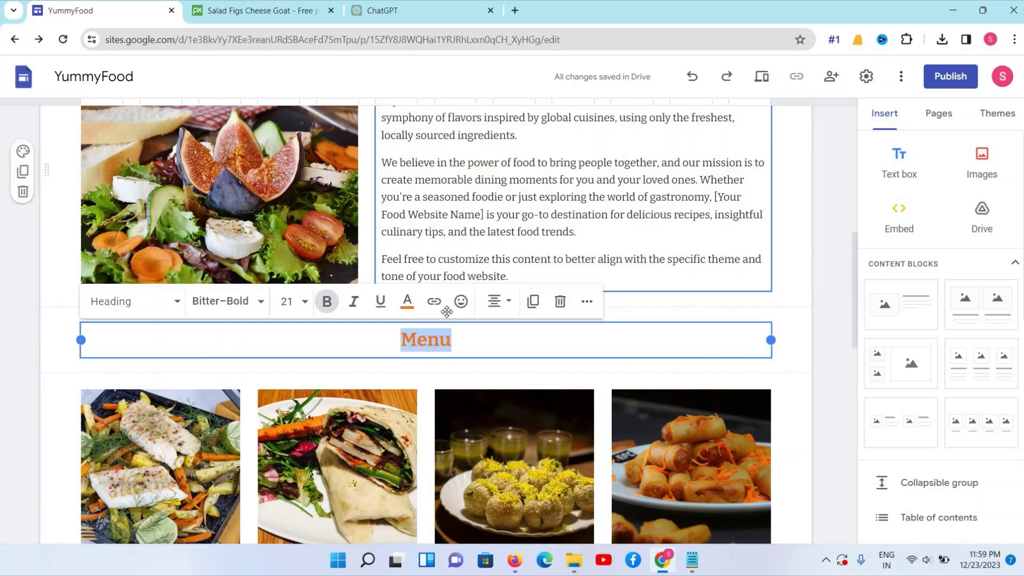
pyautogui.scroll(-10, 447, 312)
# Paste it into the empty box below Other Menu as 'Our Services', removing the extra empty line
pyautogui.click(308, 446)
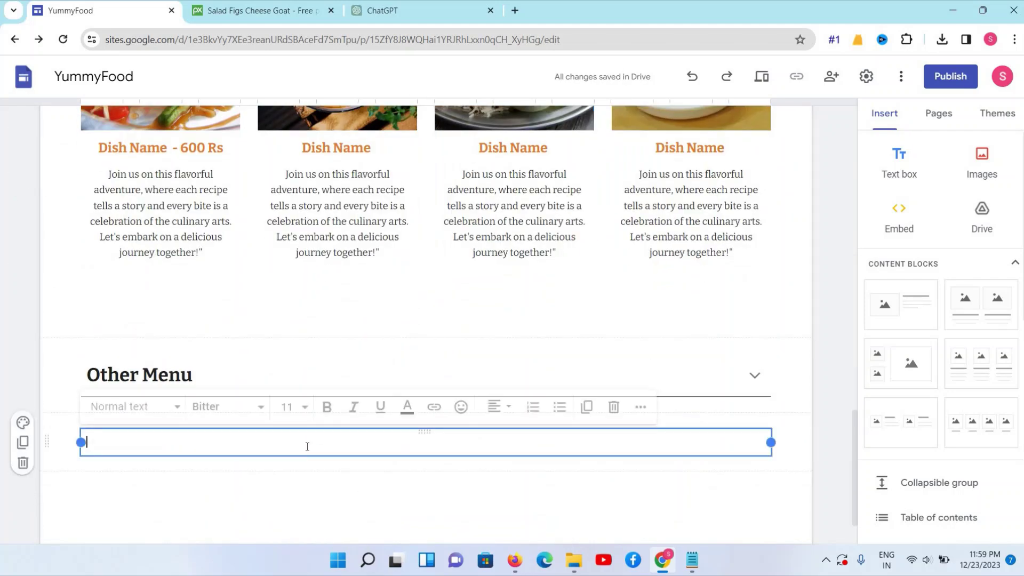
pyautogui.hotkey('ctrl', 'v')
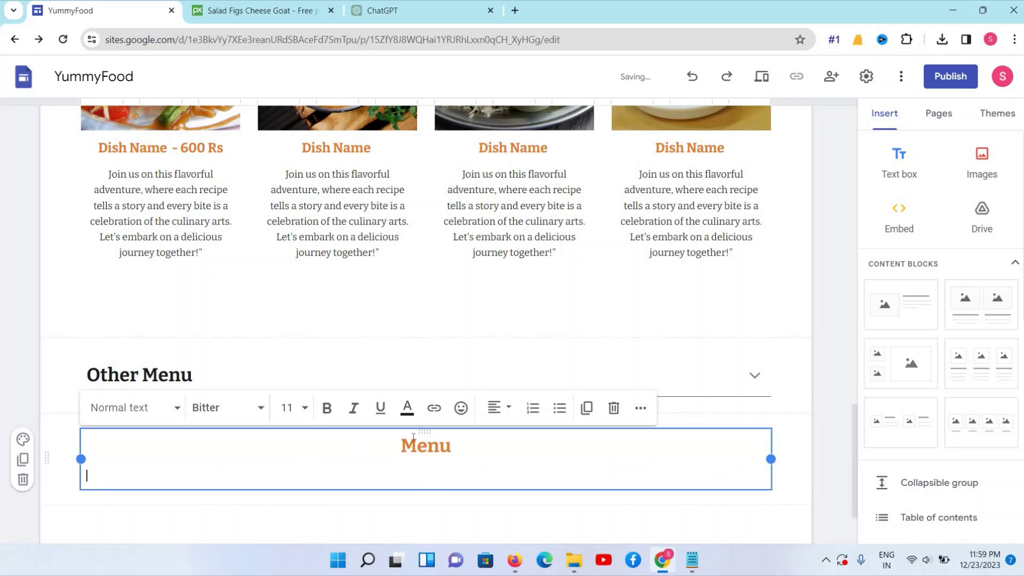
pyautogui.doubleClick(418, 445)
pyautogui.write('Service')
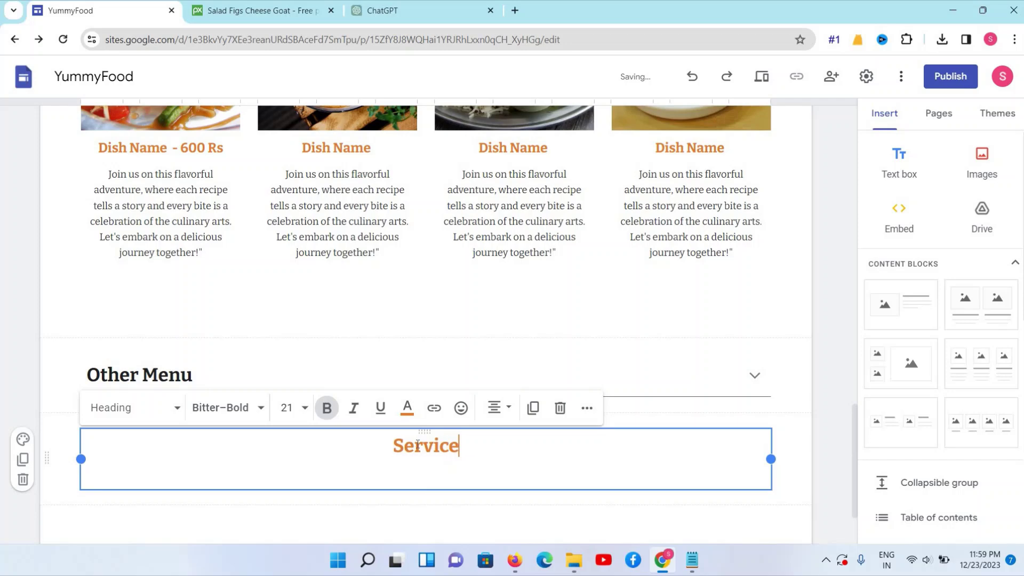
pyautogui.write('s')
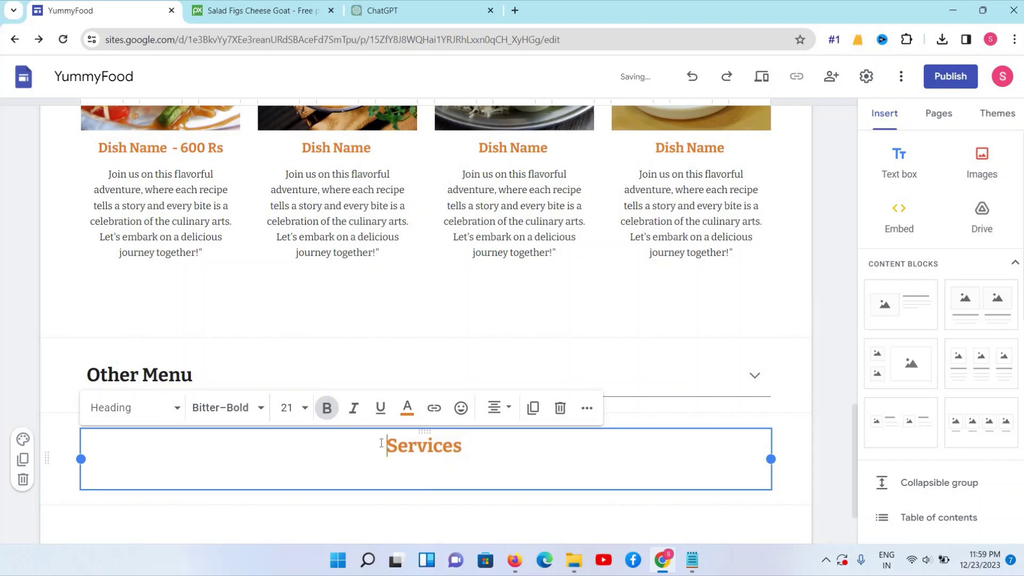
pyautogui.write('Our')
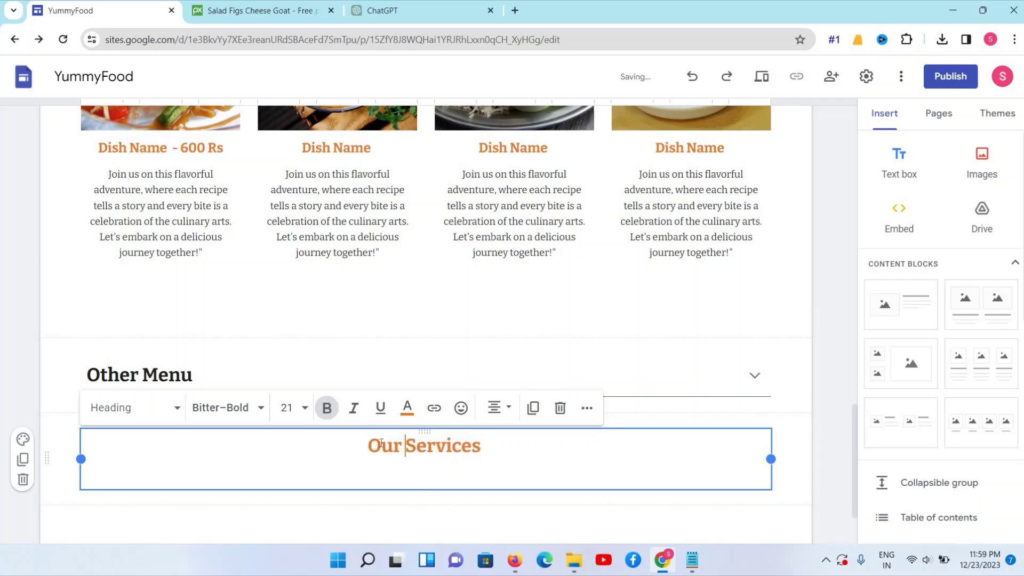
pyautogui.click(427, 473)
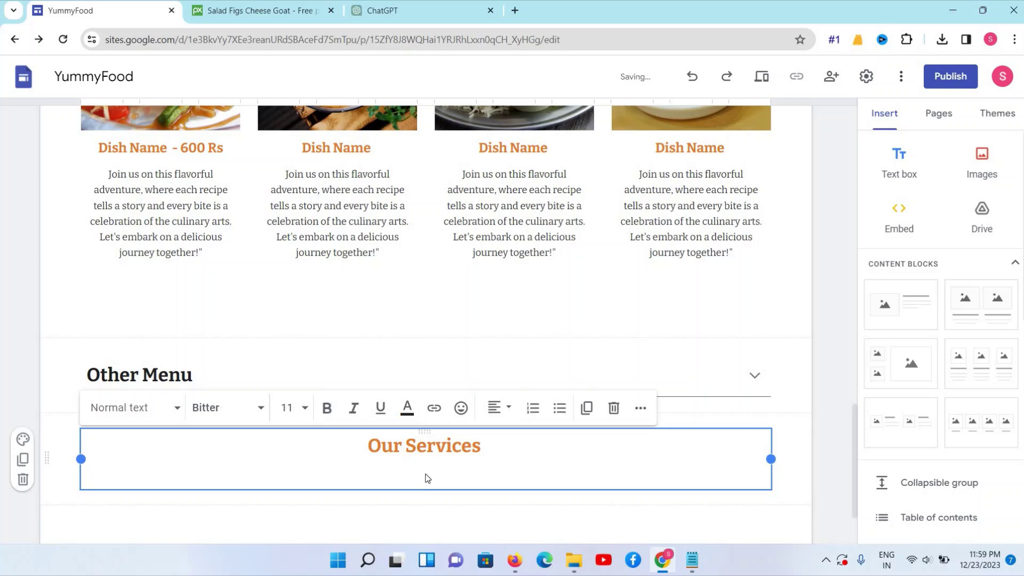
pyautogui.press('BackSpace')
pyautogui.scroll(-1, 426, 478)
pyautogui.click(400, 520)
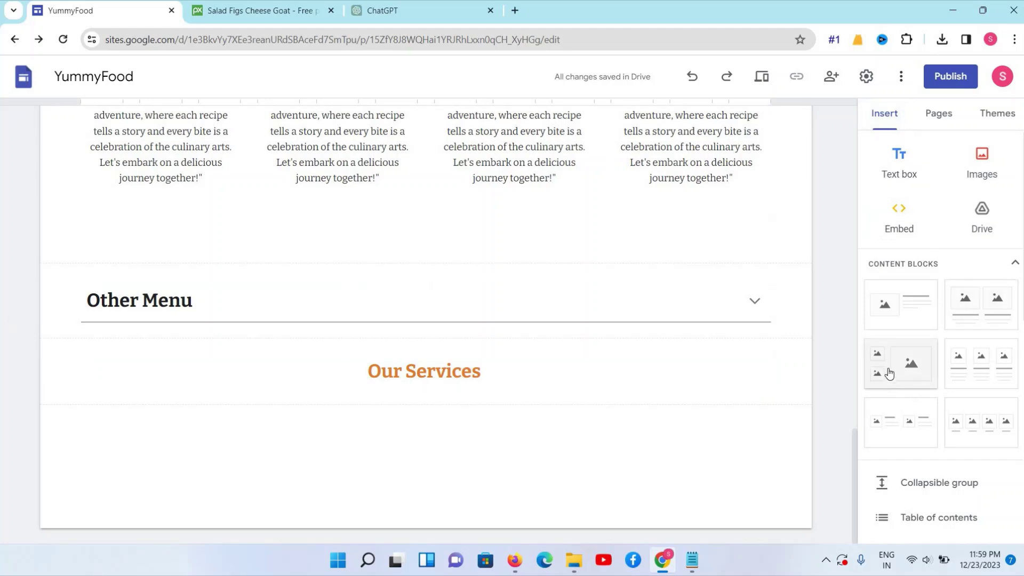
# Insert a two-small-one-large image block and delete its top-left placeholder
pyautogui.scroll(-1, 889, 320)
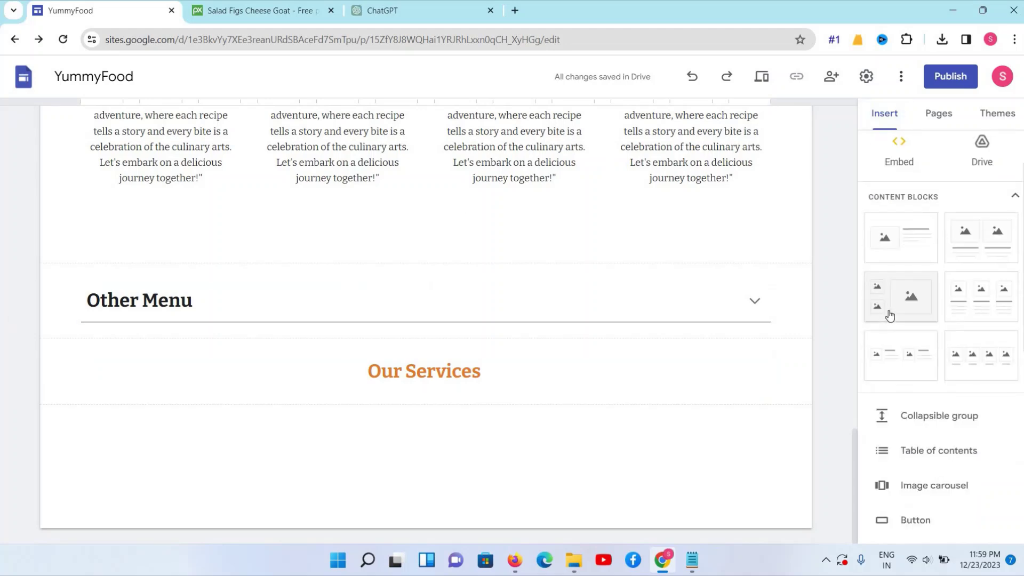
pyautogui.click(890, 317)
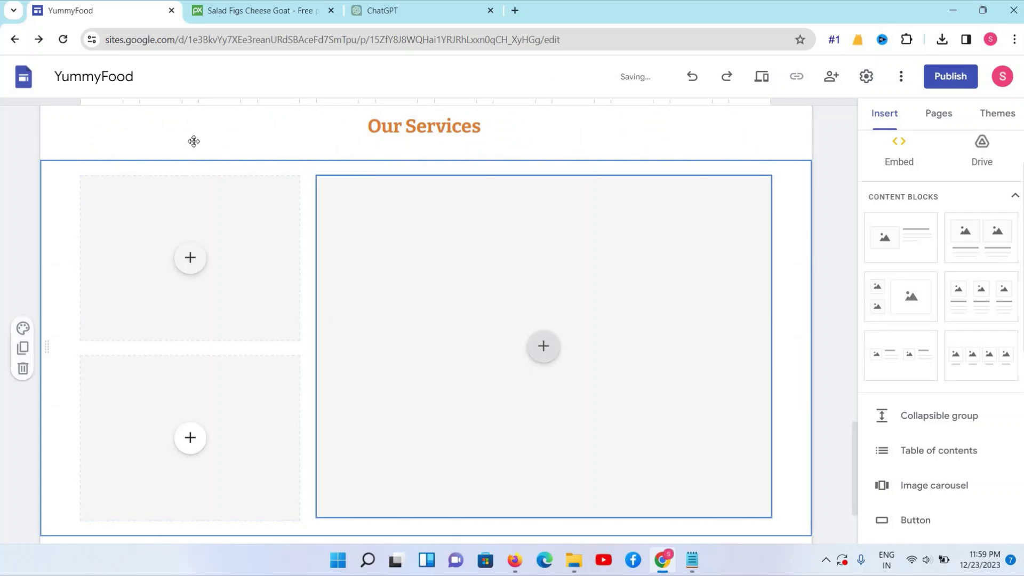
pyautogui.click(208, 201)
pyautogui.click(395, 232)
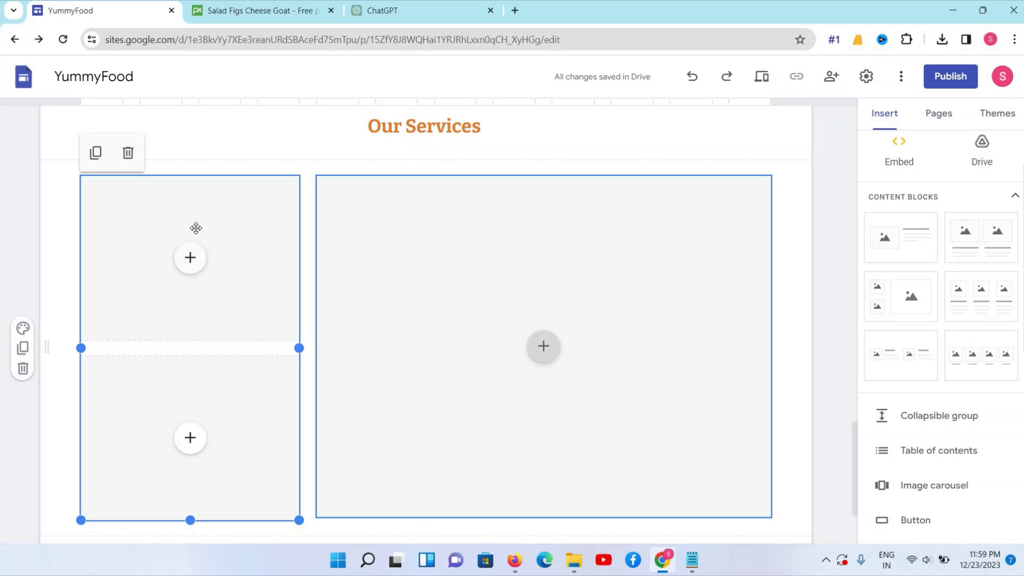
pyautogui.click(189, 224)
pyautogui.click(191, 211)
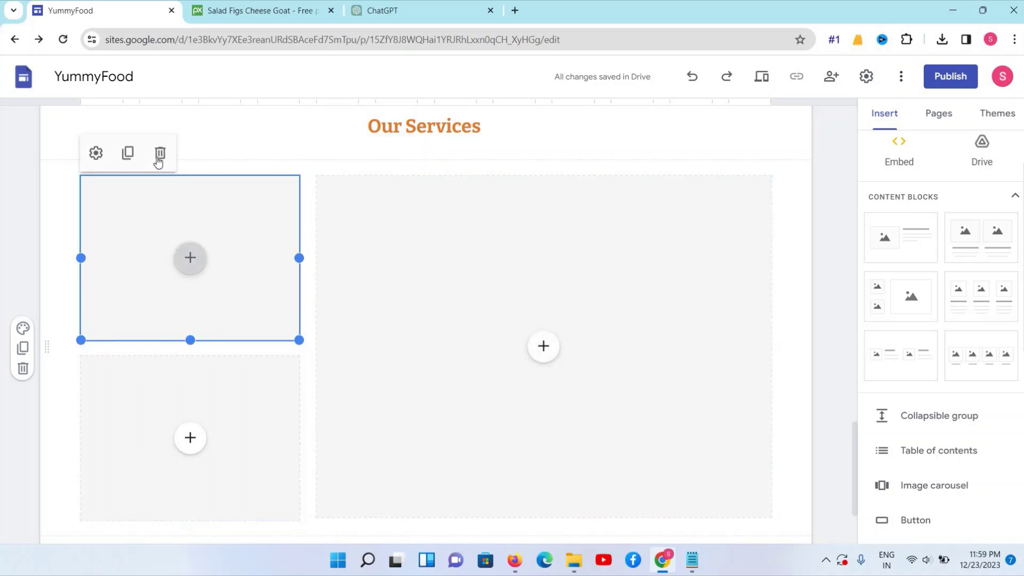
pyautogui.click(160, 154)
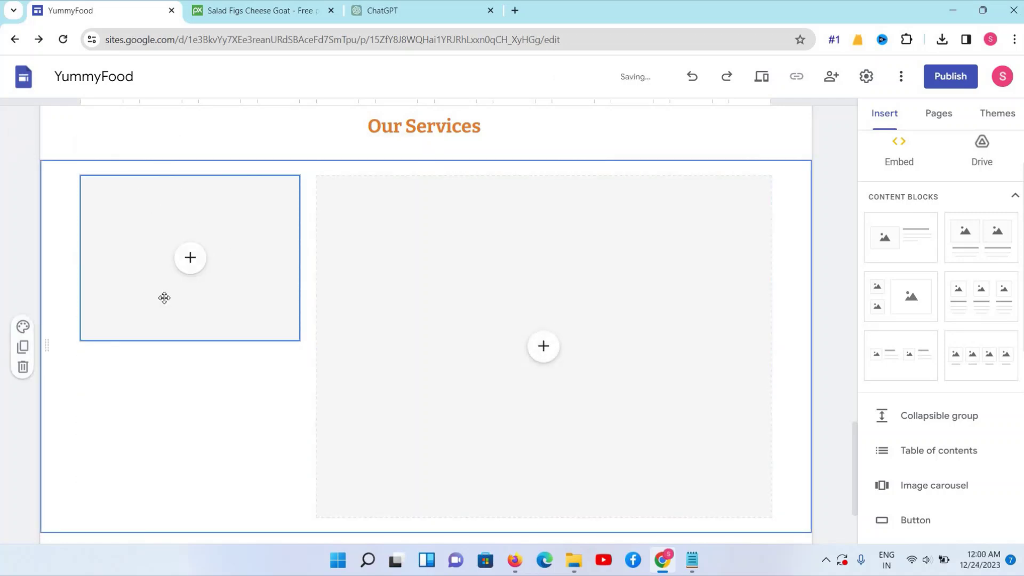
# Add an empty text box under the left image placeholder and place the cursor in it
pyautogui.scroll(-2, 290, 451)
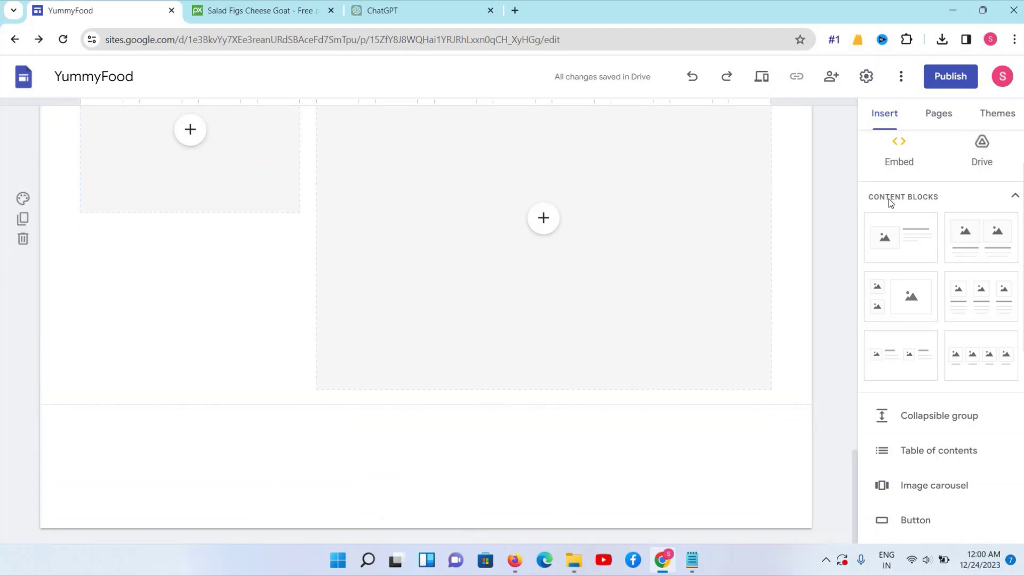
pyautogui.scroll(2, 915, 192)
pyautogui.click(897, 164)
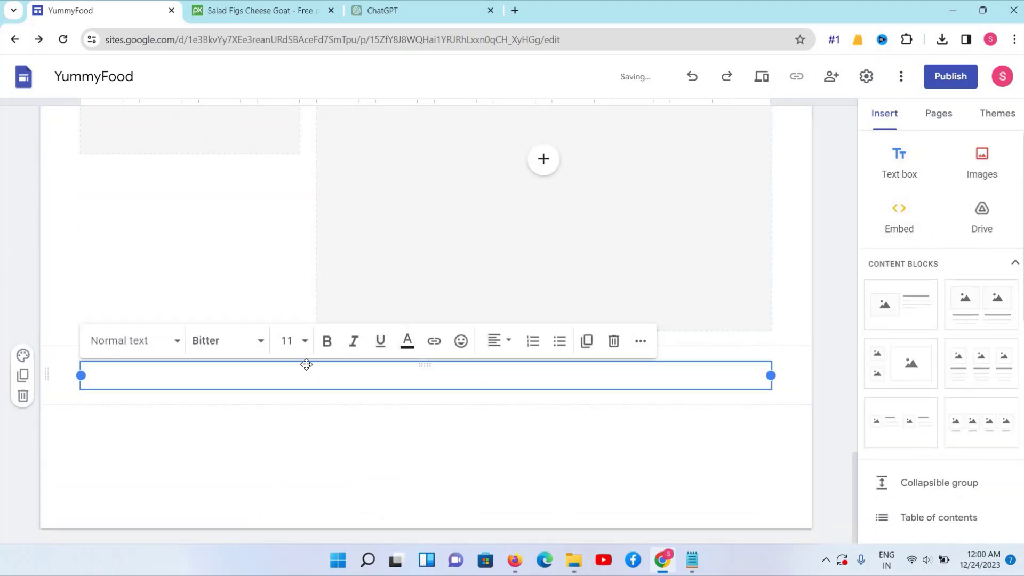
pyautogui.moveTo(253, 352); pyautogui.dragTo(75, 212)
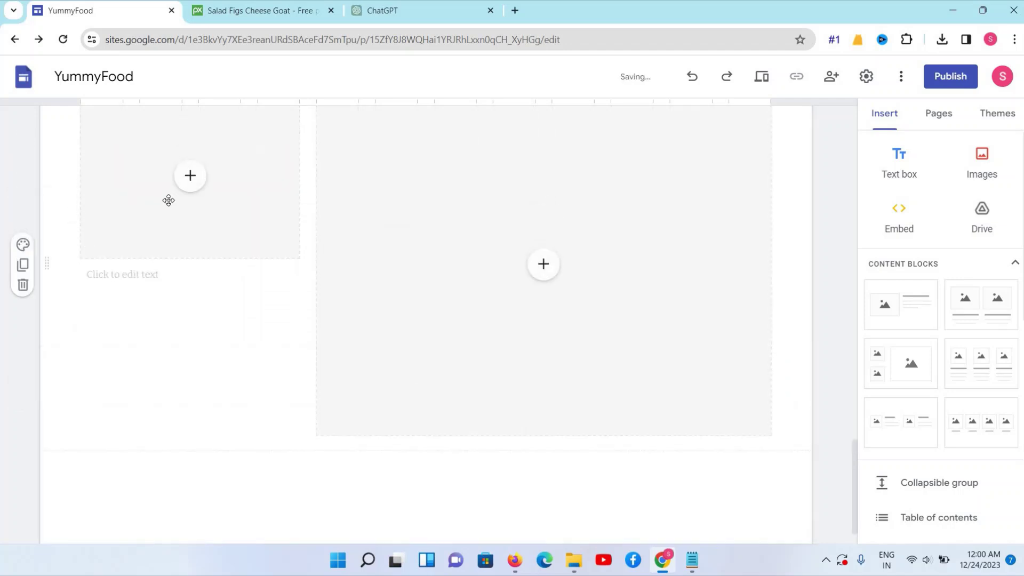
pyautogui.scroll(2, 434, 276)
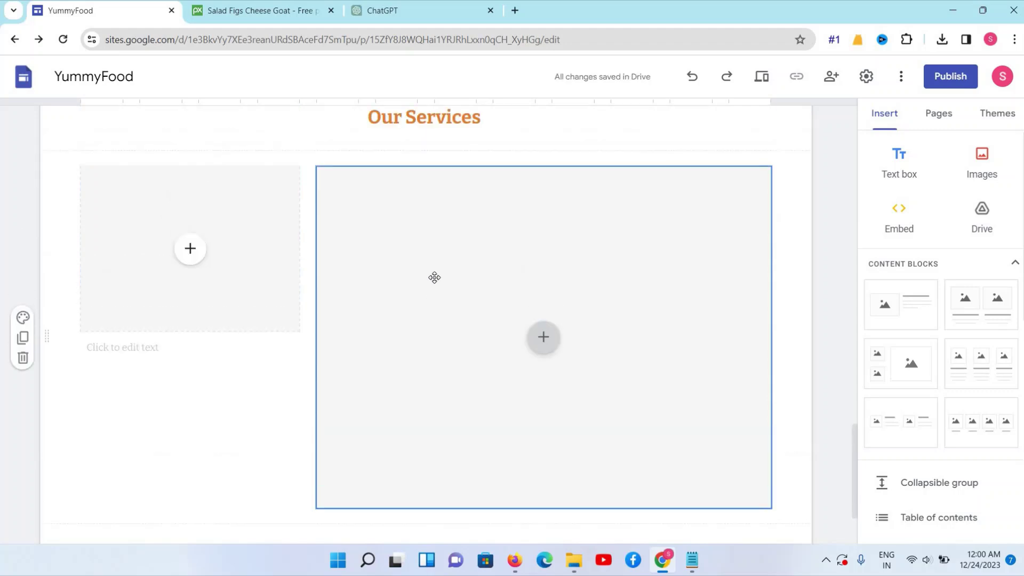
pyautogui.click(145, 409)
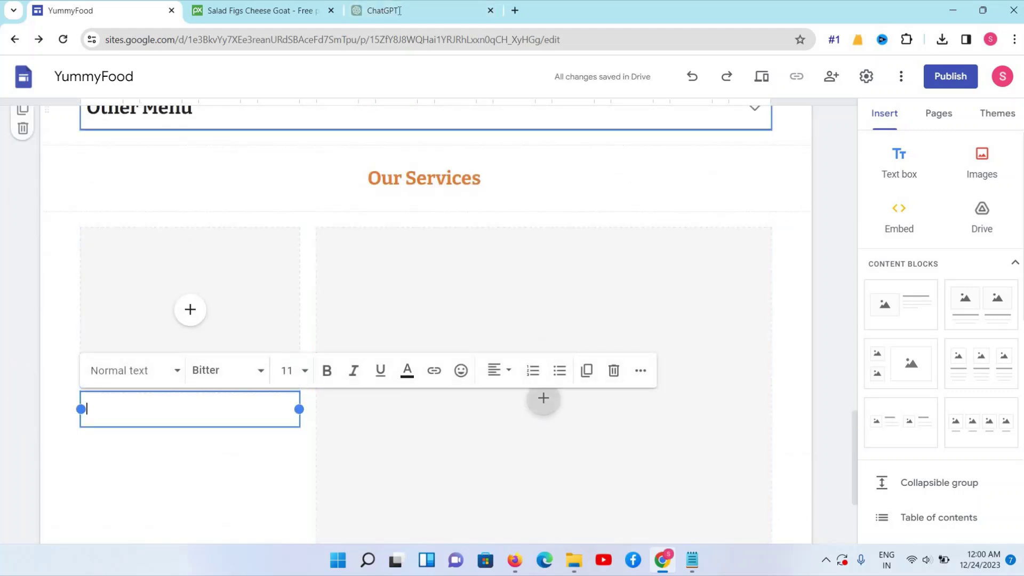
# Copy the From and Discover service template paragraphs in ChatGPT
pyautogui.click(421, 10)
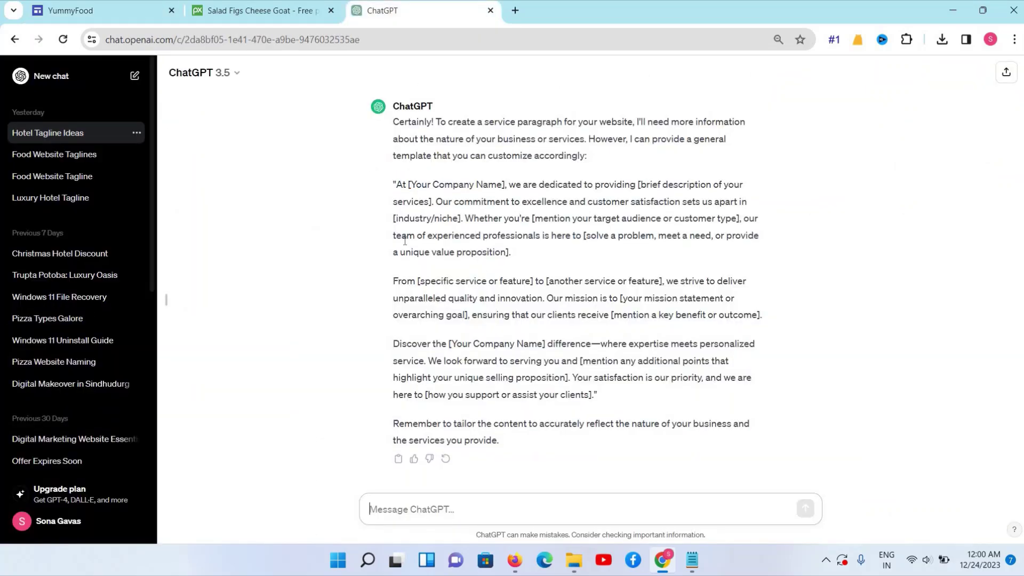
pyautogui.scroll(2, 405, 277)
pyautogui.scroll(-2, 401, 286)
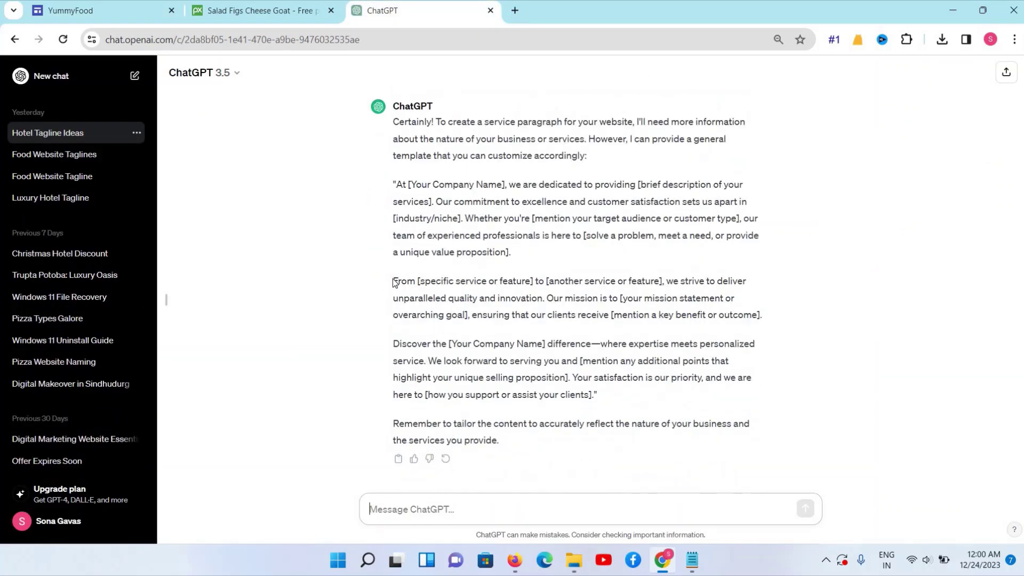
pyautogui.moveTo(390, 283); pyautogui.dragTo(570, 396)
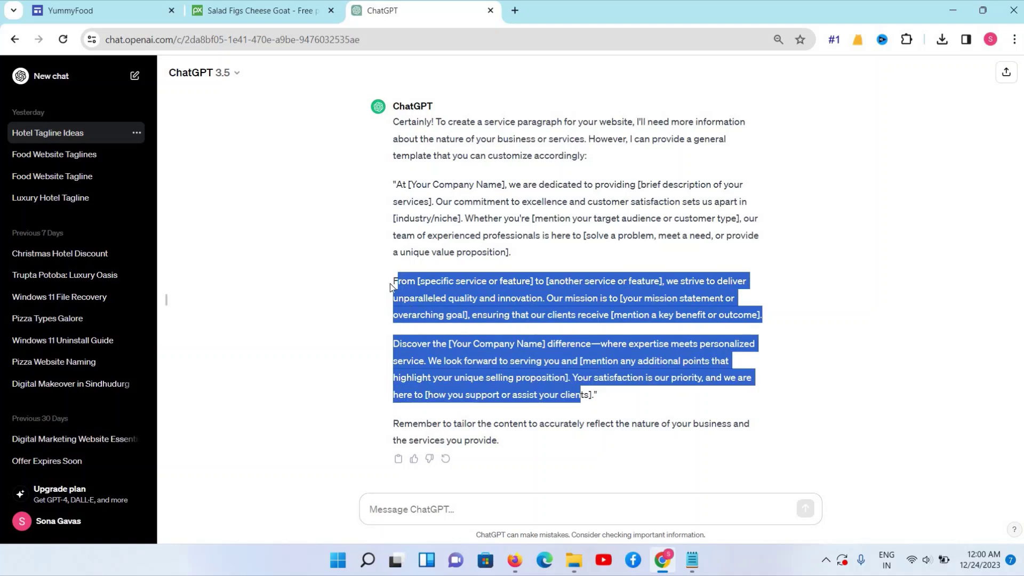
pyautogui.moveTo(394, 281); pyautogui.dragTo(433, 299)
pyautogui.moveTo(591, 391); pyautogui.dragTo(598, 396)
pyautogui.hotkey('ctrl', 'c')
pyautogui.rightClick(554, 391)
pyautogui.click(570, 399)
# Run the copied paragraphs through Notepad as plain text and return to the YummyFood editor
pyautogui.click(690, 560)
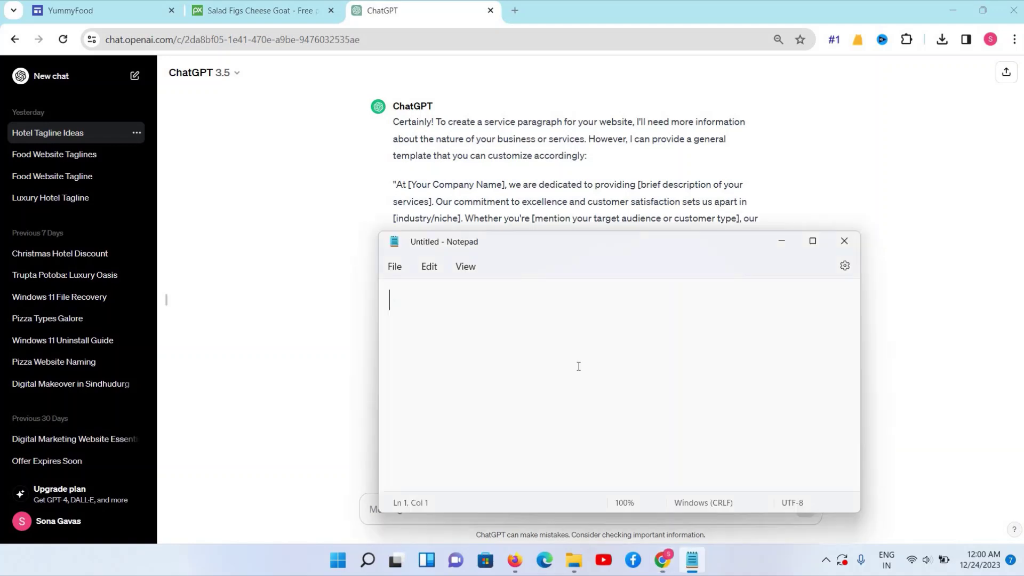
pyautogui.hotkey('ctrl', 'v')
pyautogui.hotkey('ctrl', 'a')
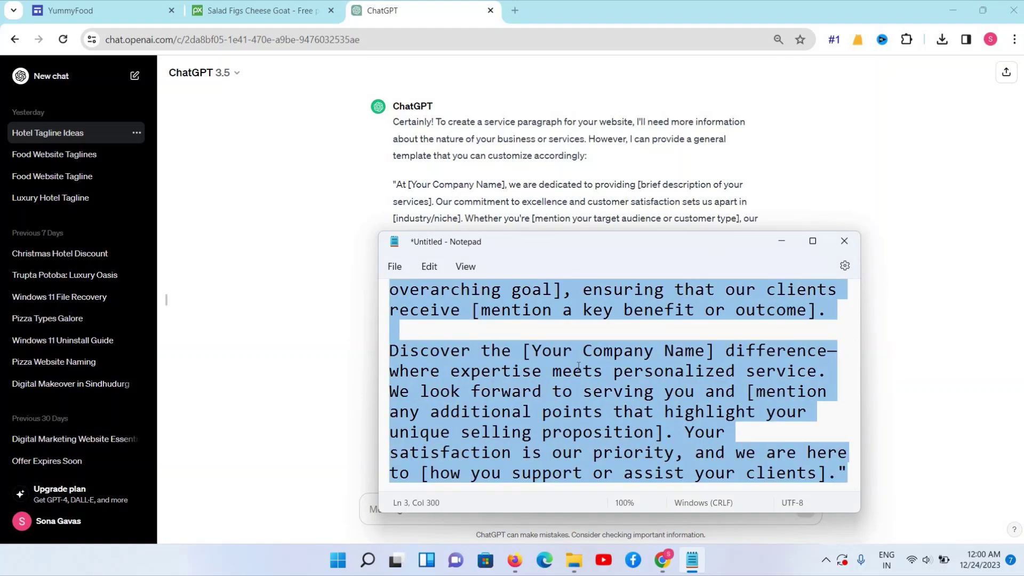
pyautogui.press('Delete')
pyautogui.click(70, 10)
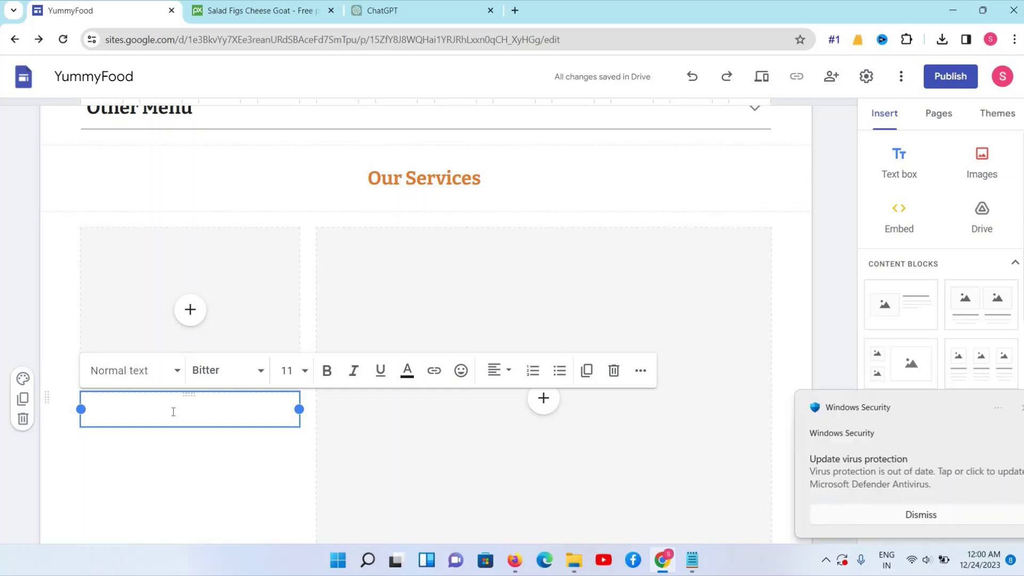
# Paste the From and Discover paragraphs into the text box, with no blank line between them
pyautogui.hotkey('ctrl', 'v')
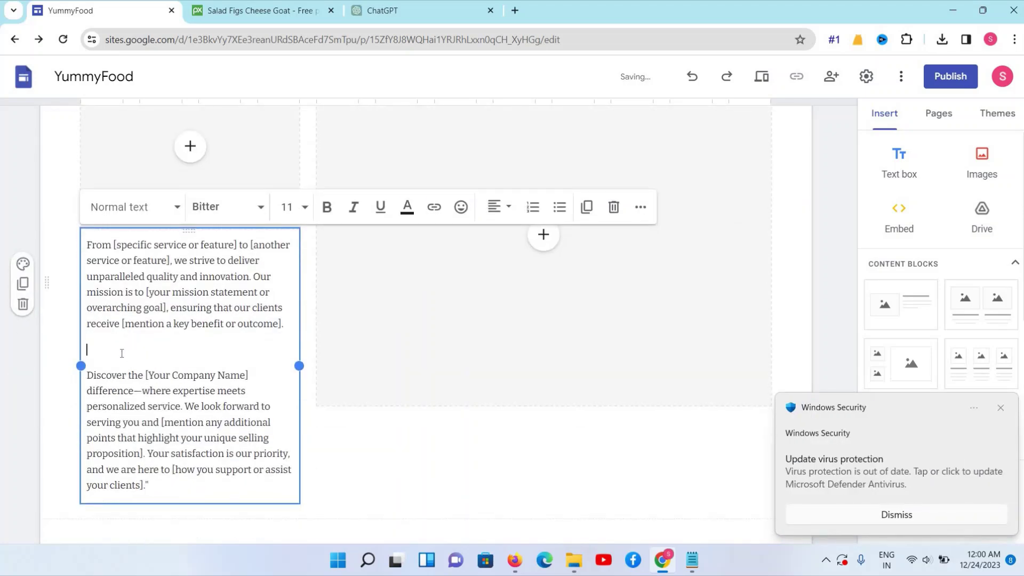
pyautogui.click(122, 354)
pyautogui.press('Delete')
pyautogui.press('BackSpace')
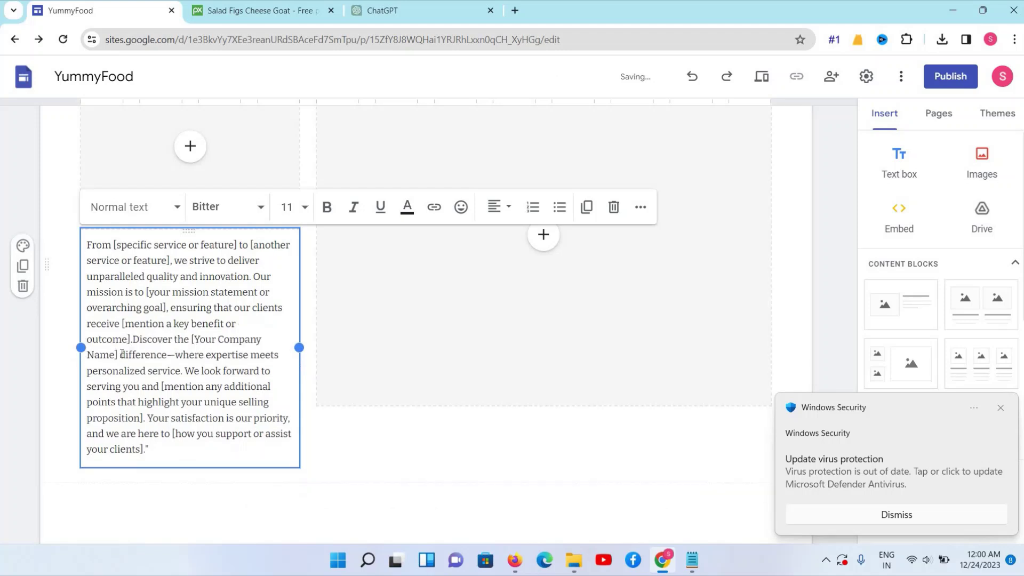
pyautogui.press('Return')
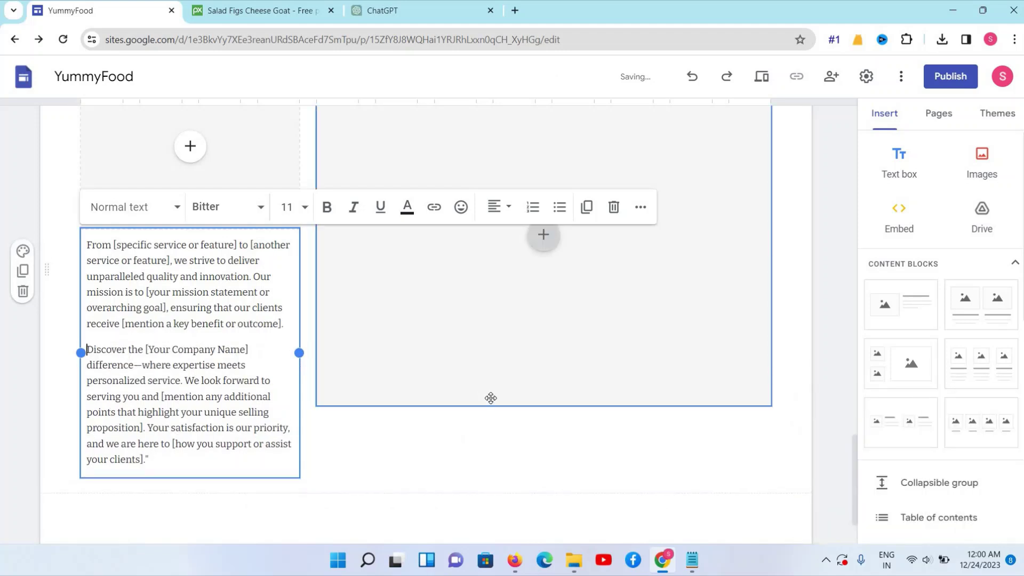
# Bring up the insert options for the large right image placeholder
pyautogui.click(491, 398)
pyautogui.scroll(5, 574, 518)
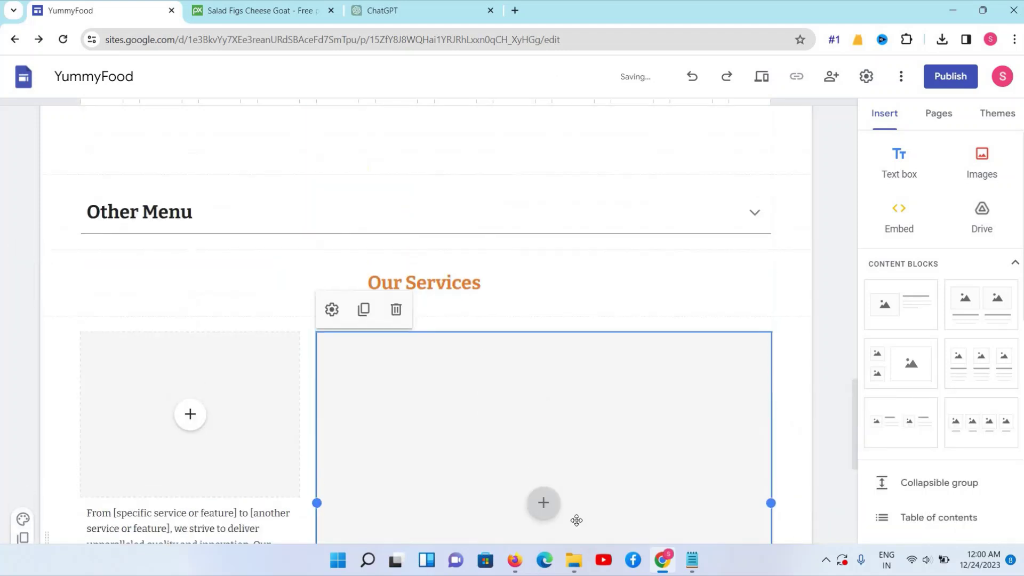
pyautogui.click(543, 503)
# Place the breakfast-4394771_1280 photo in the right placeholder and make it taller
pyautogui.click(377, 349)
pyautogui.scroll(1, 389, 412)
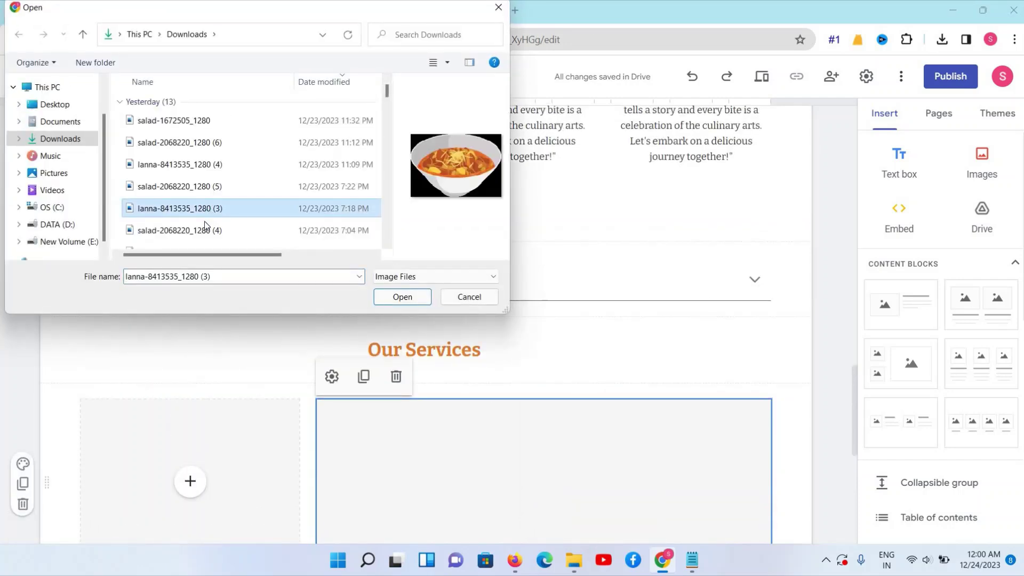
pyautogui.click(200, 231)
pyautogui.scroll(-1, 175, 216)
pyautogui.press('Down')
pyautogui.click(176, 216)
pyautogui.click(403, 297)
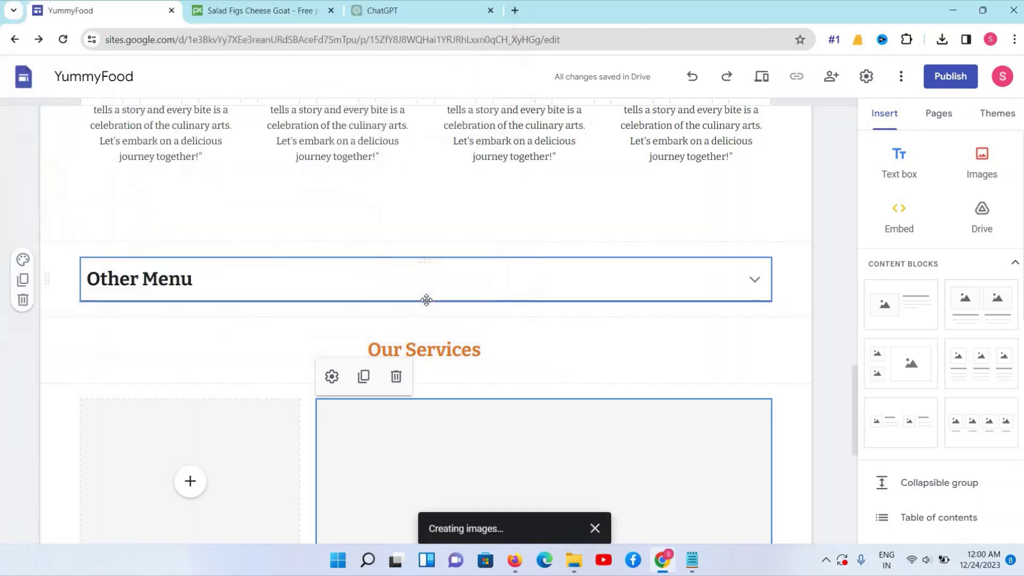
pyautogui.moveTo(551, 508); pyautogui.dragTo(545, 518)
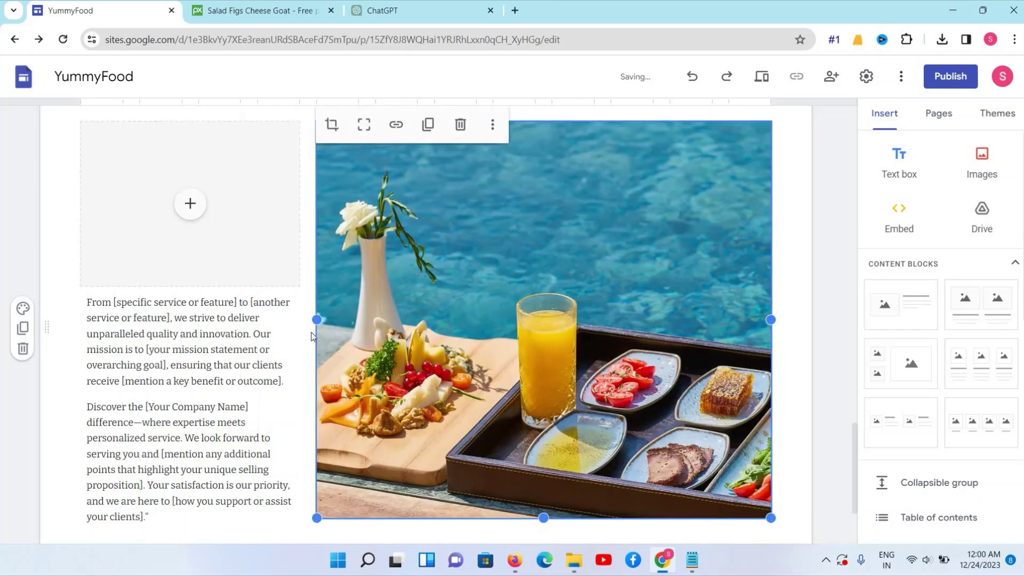
# Upload asia-food-1501584_1280 into the left image placeholder
pyautogui.moveTo(315, 318); pyautogui.dragTo(190, 206)
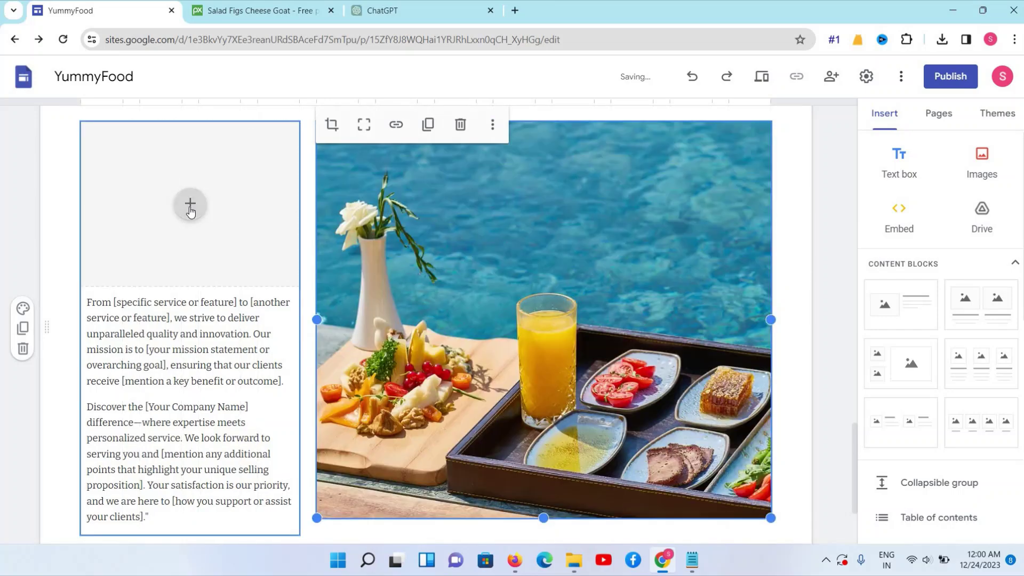
pyautogui.click(191, 206)
pyautogui.click(228, 259)
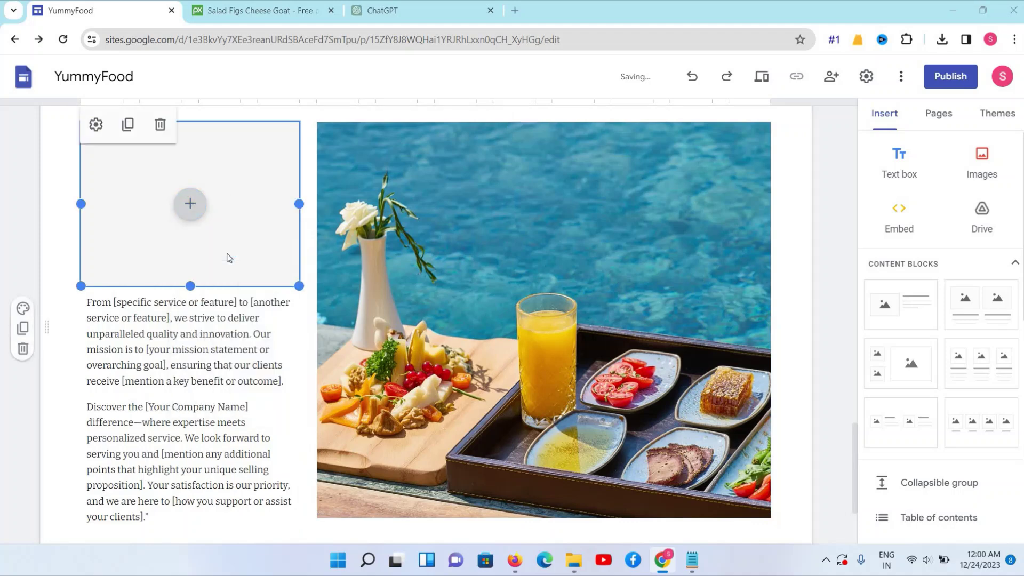
pyautogui.click(187, 216)
pyautogui.scroll(-1, 187, 216)
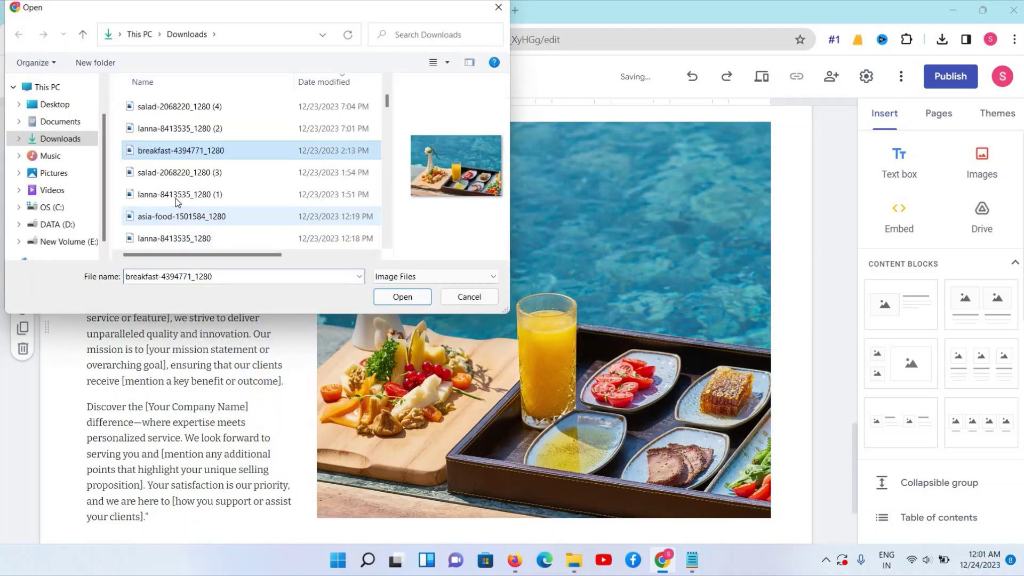
pyautogui.click(176, 194)
pyautogui.click(176, 218)
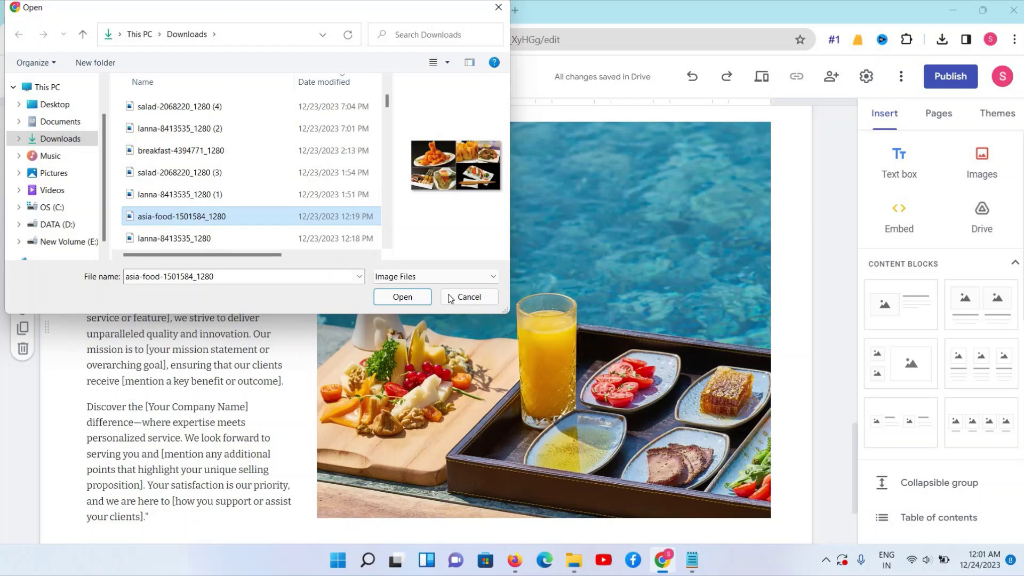
# Insert the Asian food collage on the left and review the service text beneath it
pyautogui.click(401, 297)
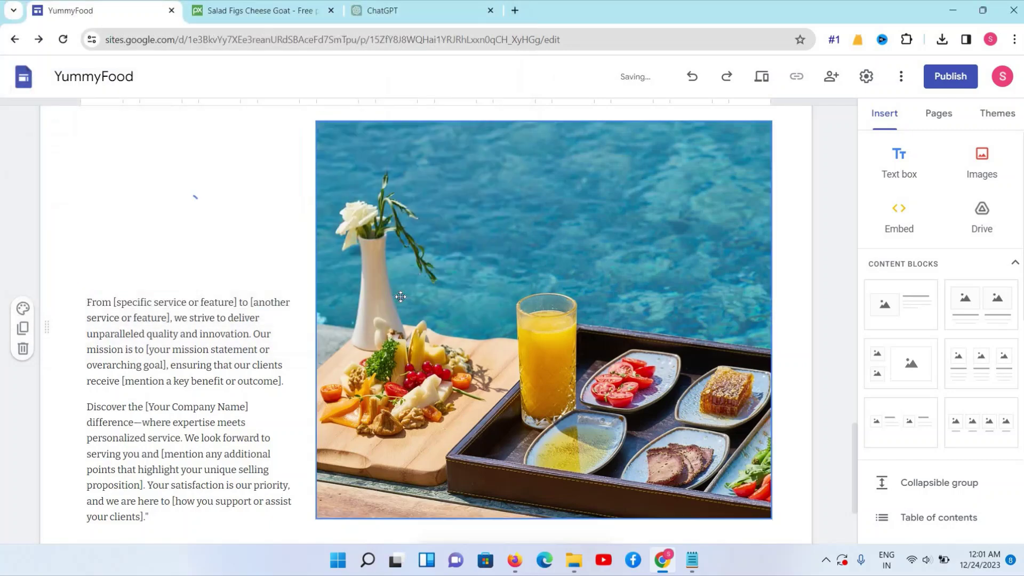
pyautogui.scroll(3, 385, 285)
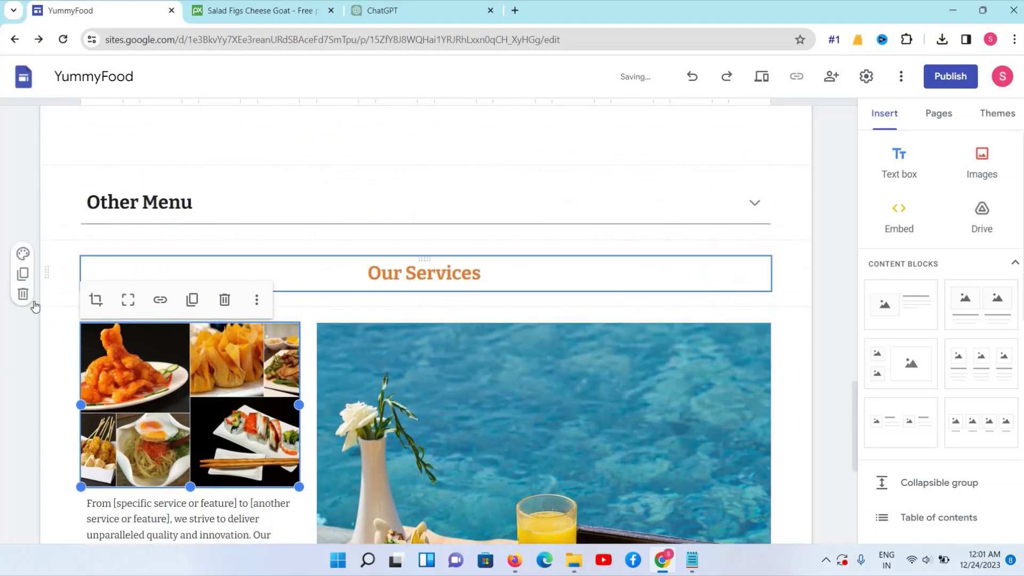
pyautogui.scroll(-3, 173, 332)
pyautogui.click(173, 332)
pyautogui.tripleClick(174, 332)
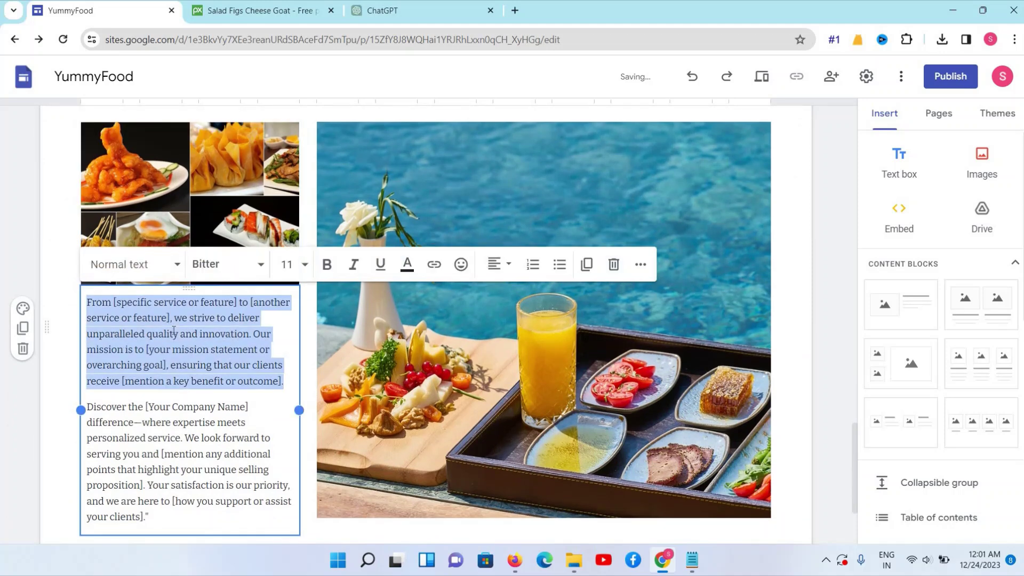
pyautogui.click(184, 438)
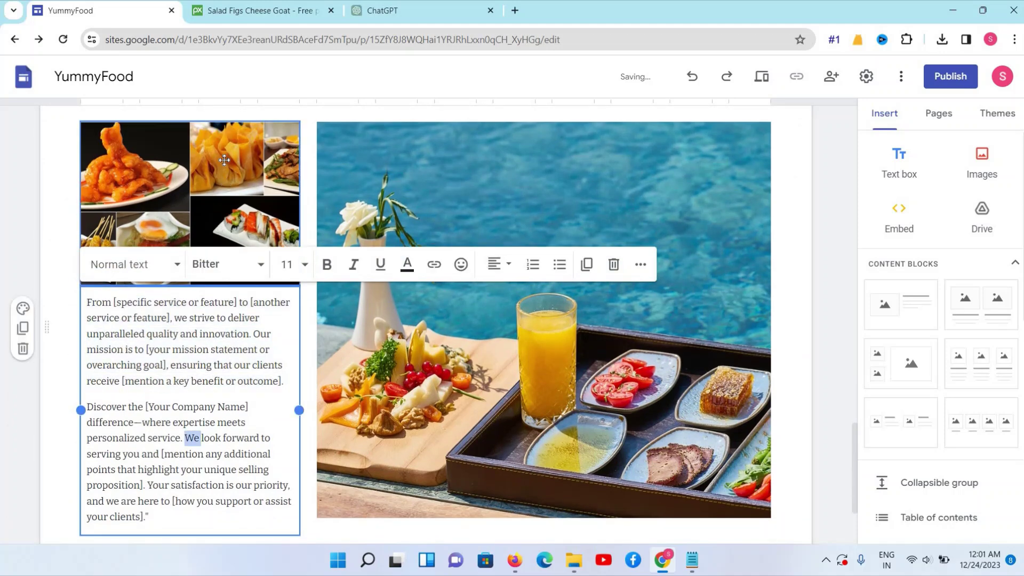
pyautogui.press('Escape')
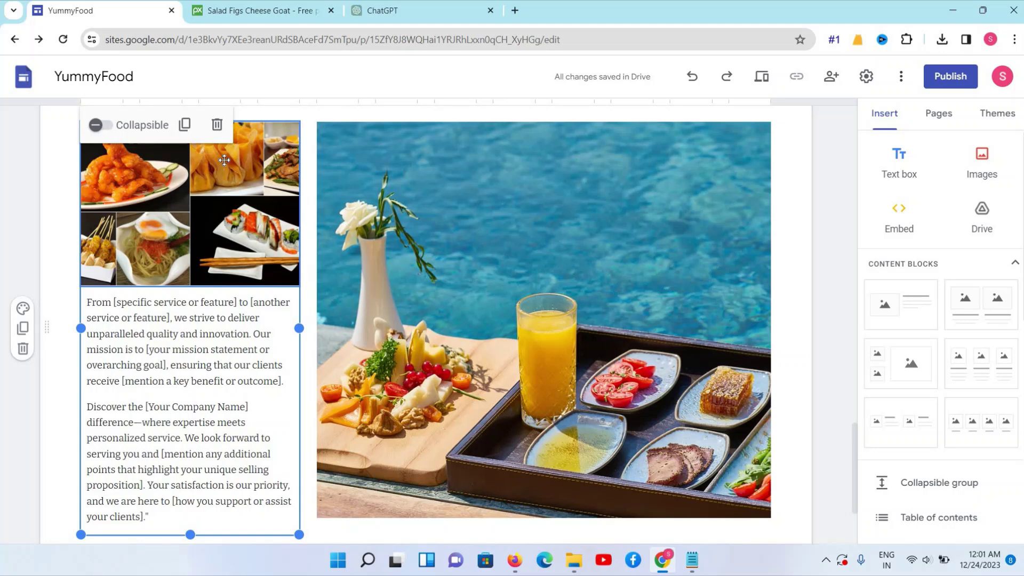
# Add an empty text box at the page bottom and copy the Our Services heading
pyautogui.scroll(2, 499, 407)
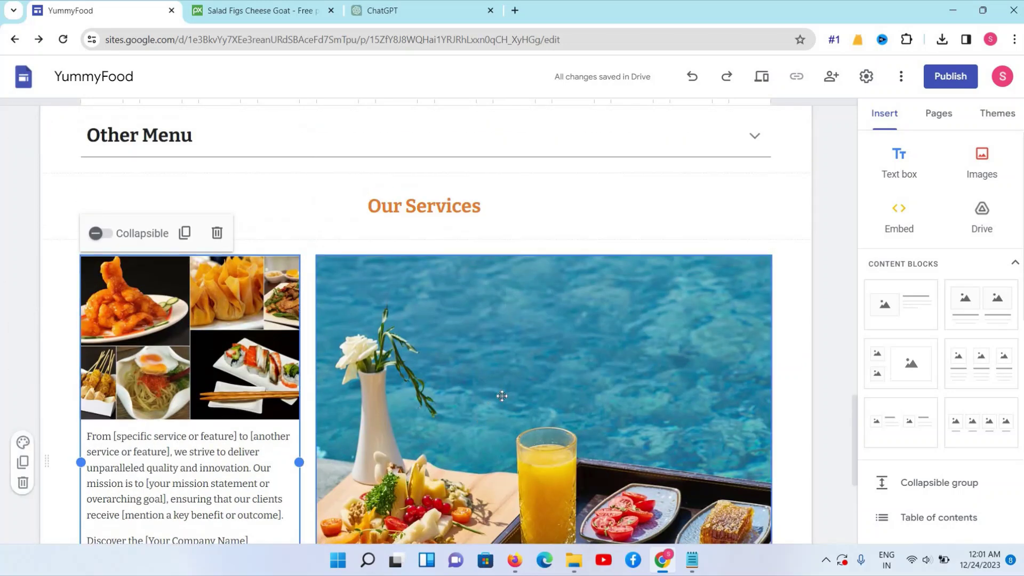
pyautogui.click(339, 200)
pyautogui.hotkey('ctrl', 'shift', 'Left')
pyautogui.hotkey('ctrl', 'shift', 'Left')
pyautogui.scroll(-5, 338, 373)
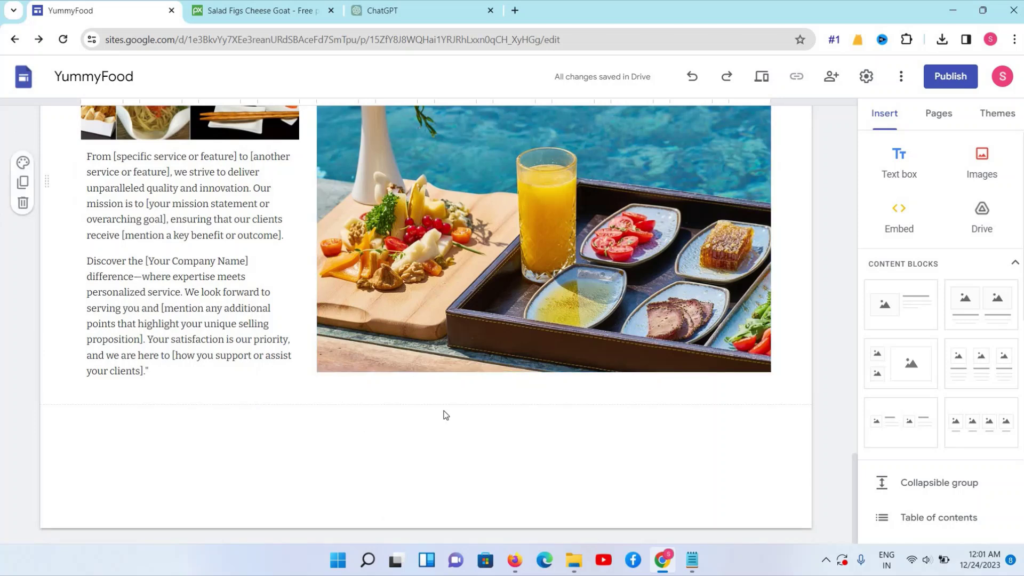
pyautogui.click(898, 158)
pyautogui.scroll(5, 404, 196)
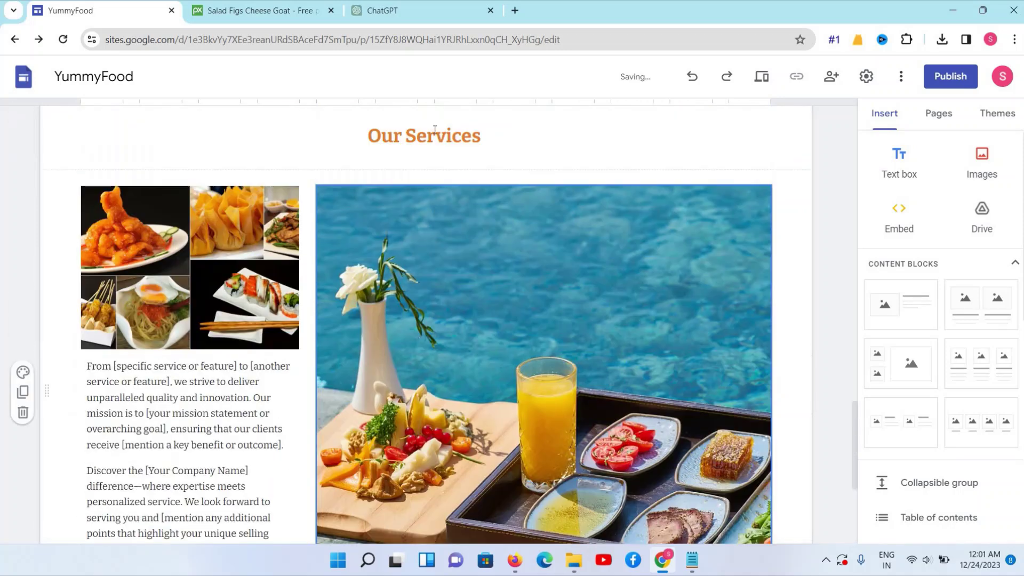
pyautogui.click(424, 141)
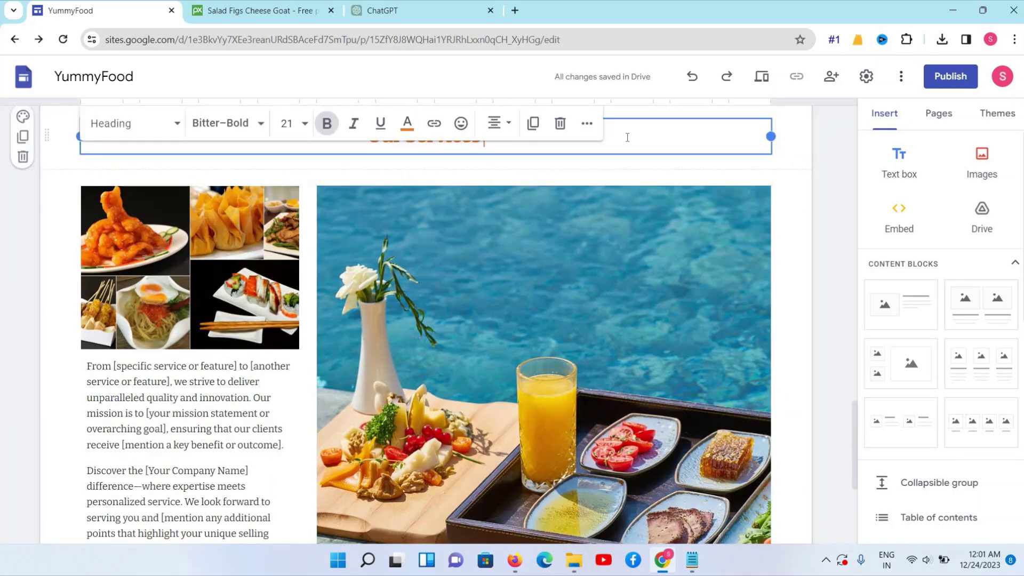
pyautogui.hotkey('ctrl', 'a')
pyautogui.hotkey('ctrl', 'c')
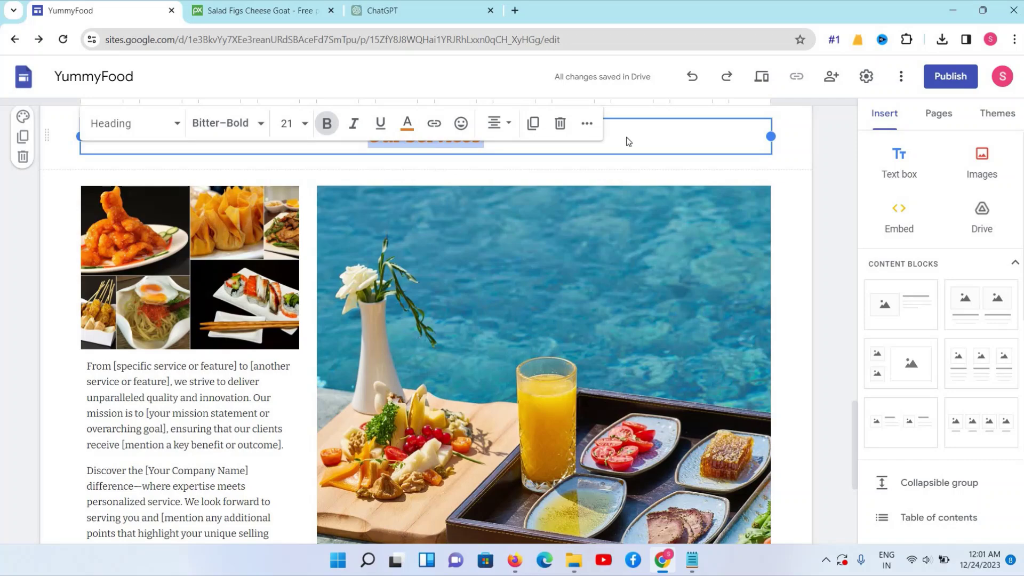
pyautogui.scroll(-5, 374, 320)
# Paste the heading into the new text box as 'About Our Team', removing the blank line
pyautogui.click(283, 372)
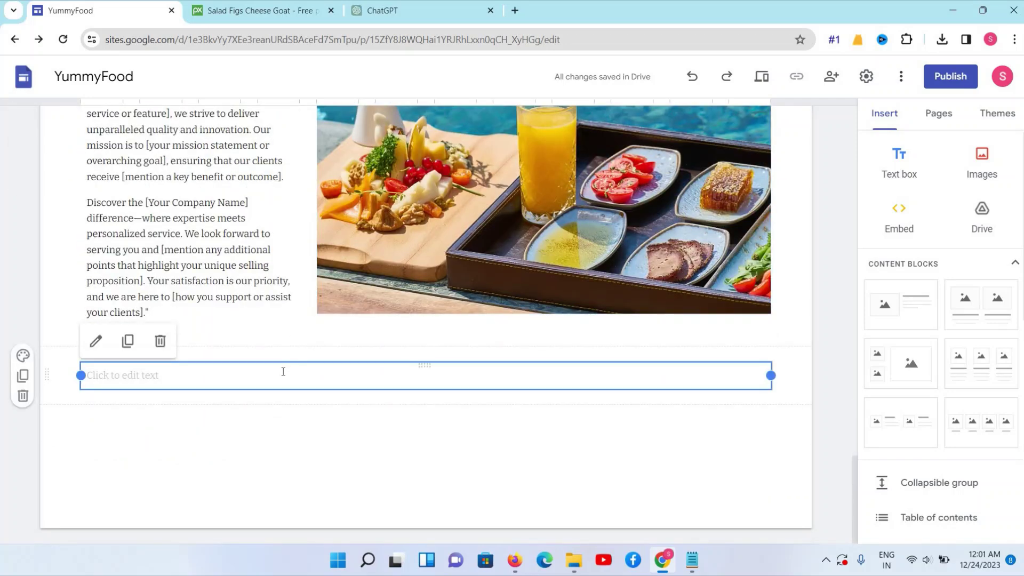
pyautogui.click(284, 371)
pyautogui.hotkey('ctrl', 'v')
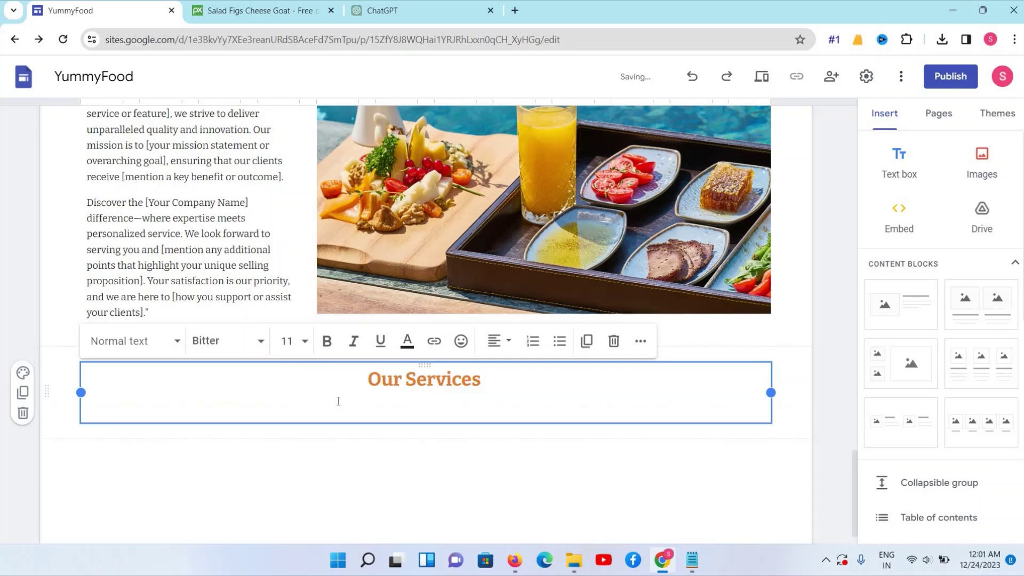
pyautogui.tripleClick(412, 372)
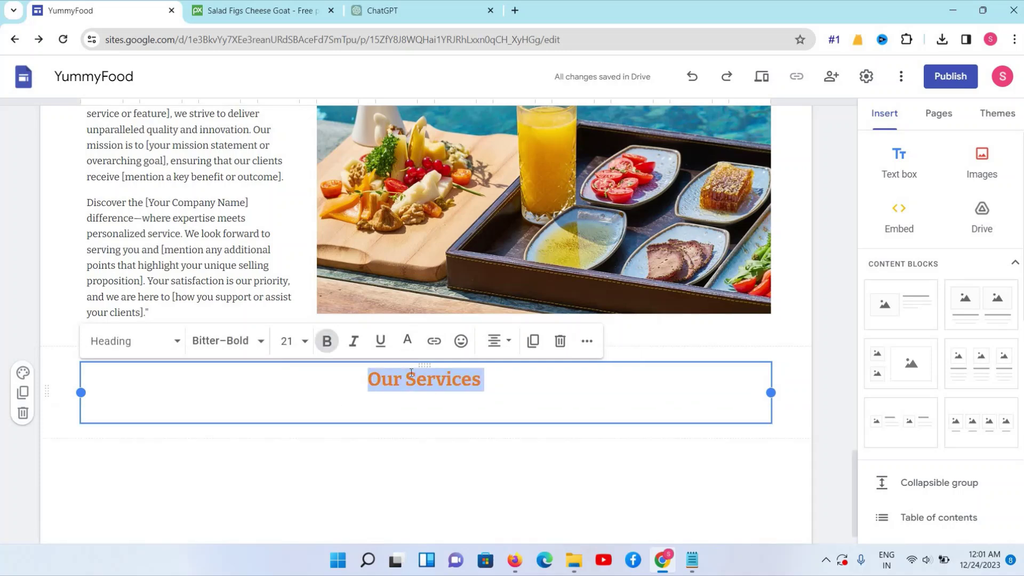
pyautogui.write('About Our Team')
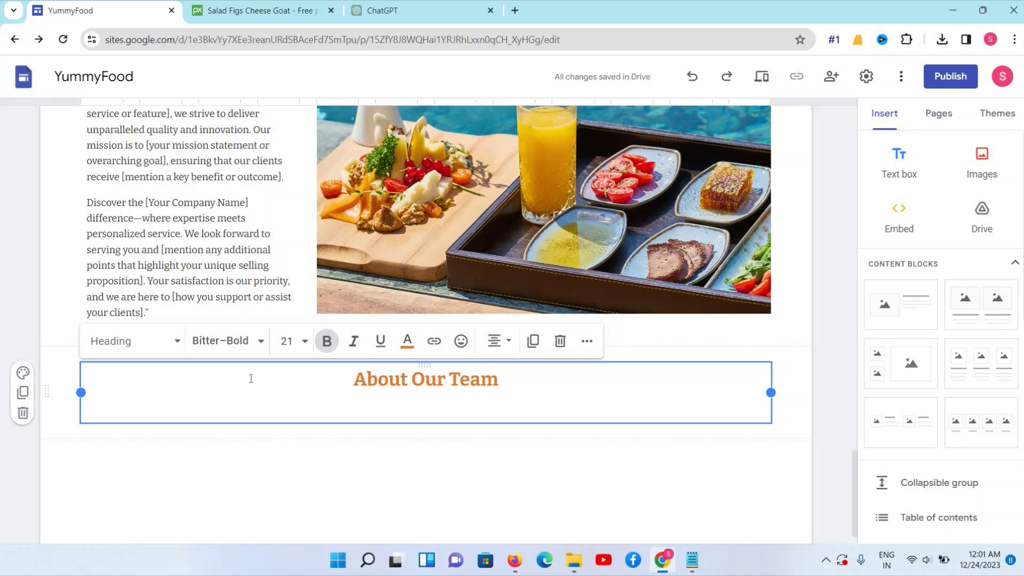
pyautogui.click(134, 410)
pyautogui.press('BackSpace')
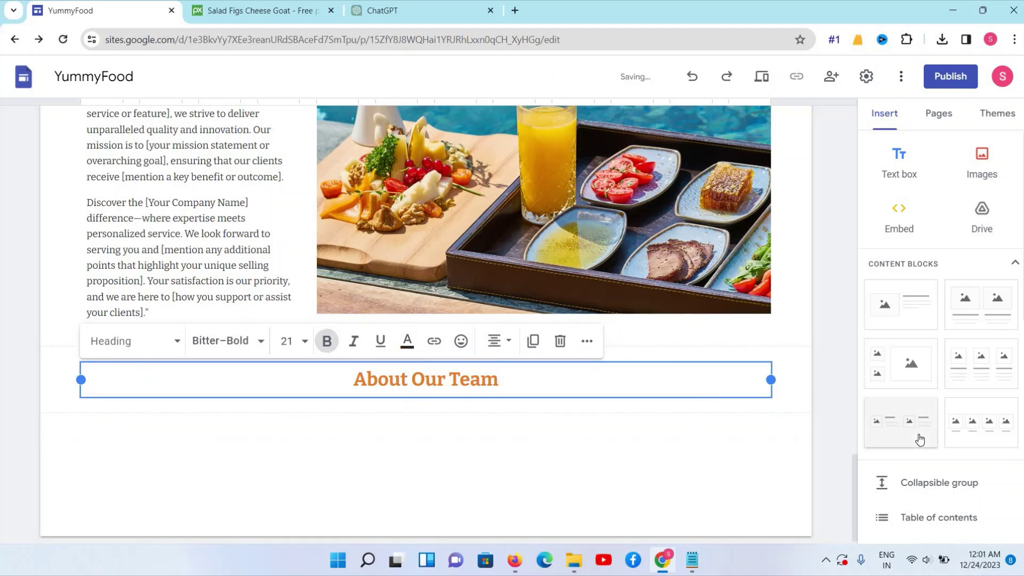
# Insert a two-column image-and-text block below it and go to the Pixabay photo search
pyautogui.scroll(-2, 903, 238)
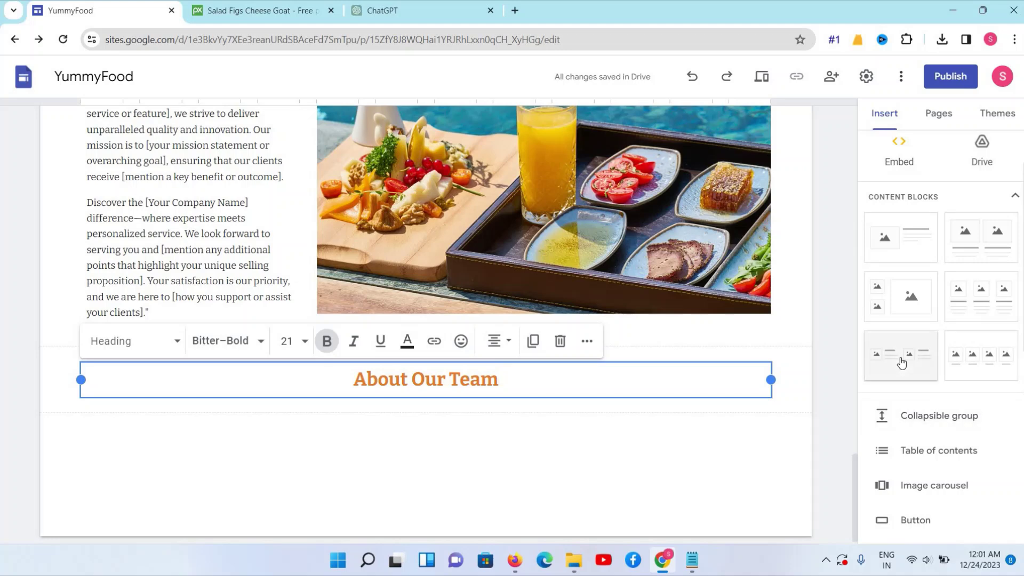
pyautogui.click(901, 363)
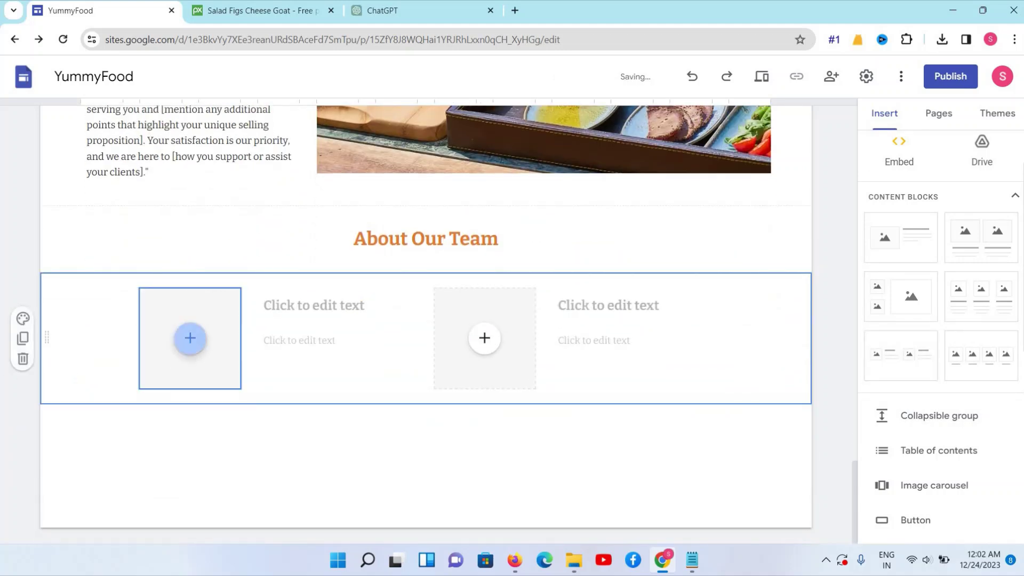
pyautogui.click(393, 15)
pyautogui.click(288, 10)
pyautogui.click(327, 80)
# Search Pixabay for 'chefs' photos
pyautogui.write('per')
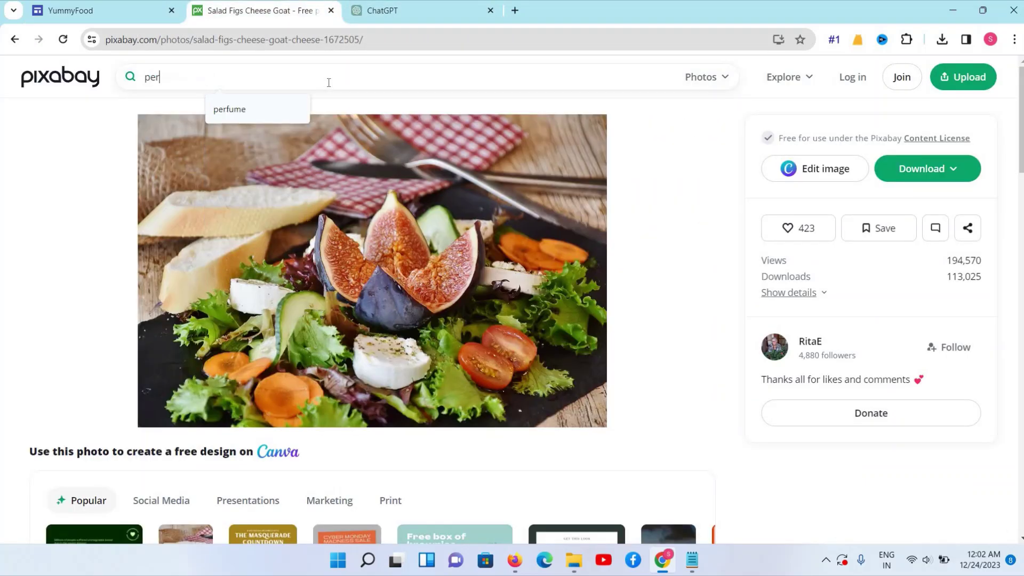
pyautogui.press('BackSpace')
pyautogui.press('BackSpace')
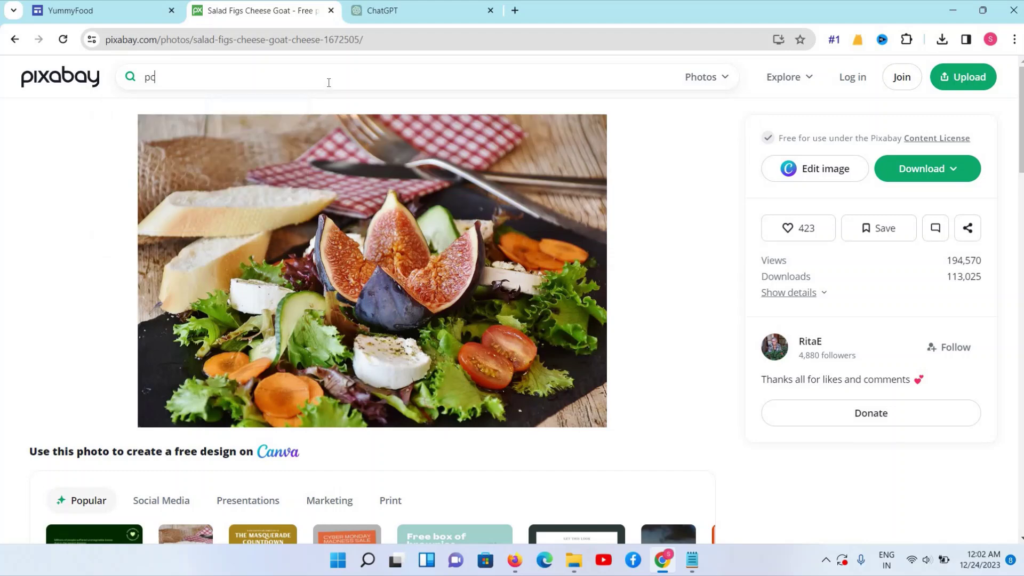
pyautogui.press('BackSpace')
pyautogui.write('chef')
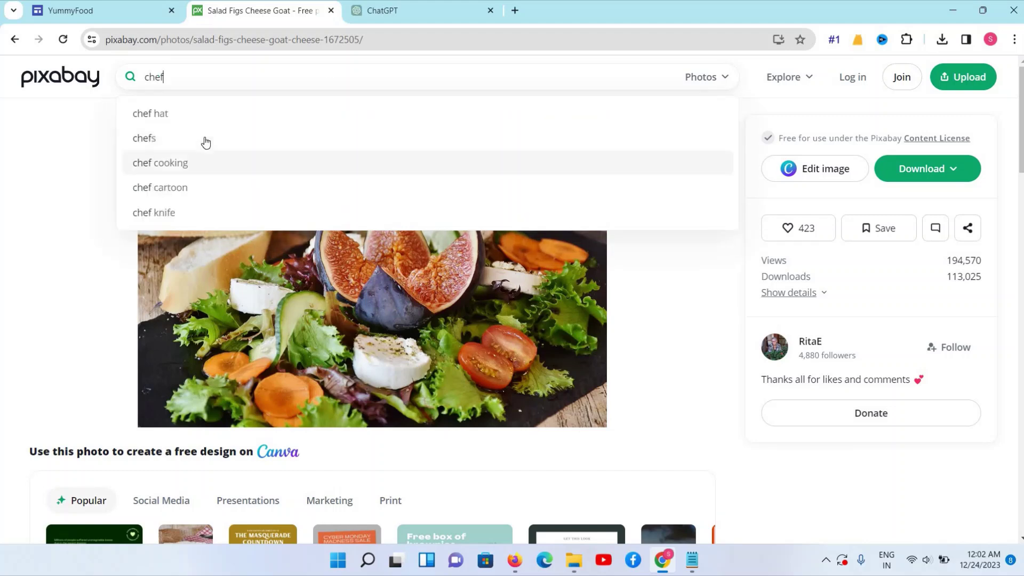
pyautogui.click(206, 141)
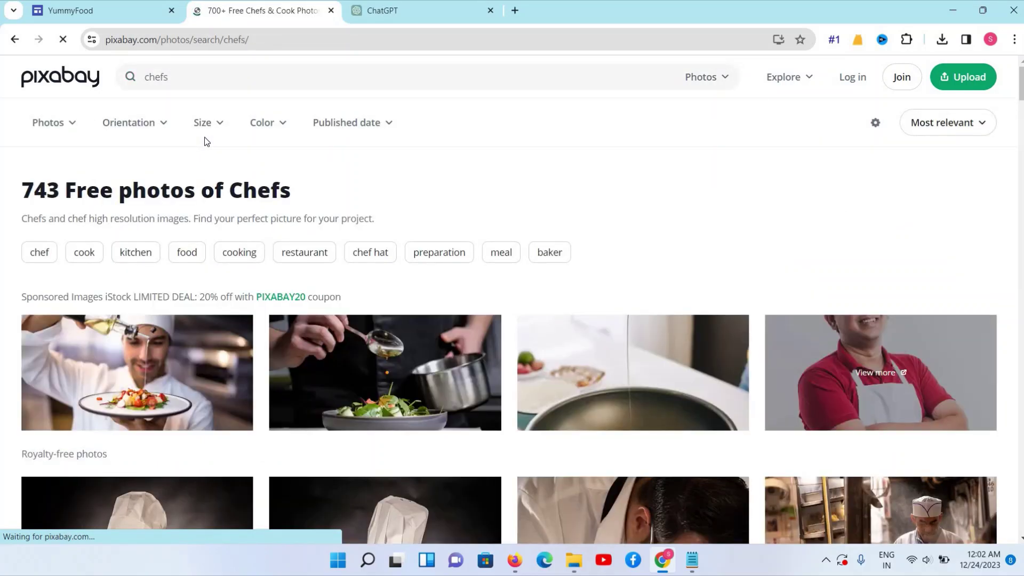
# Download the chef-in-white-jacket photo with the HOPS sign from the chefs results
pyautogui.scroll(-15, 98, 220)
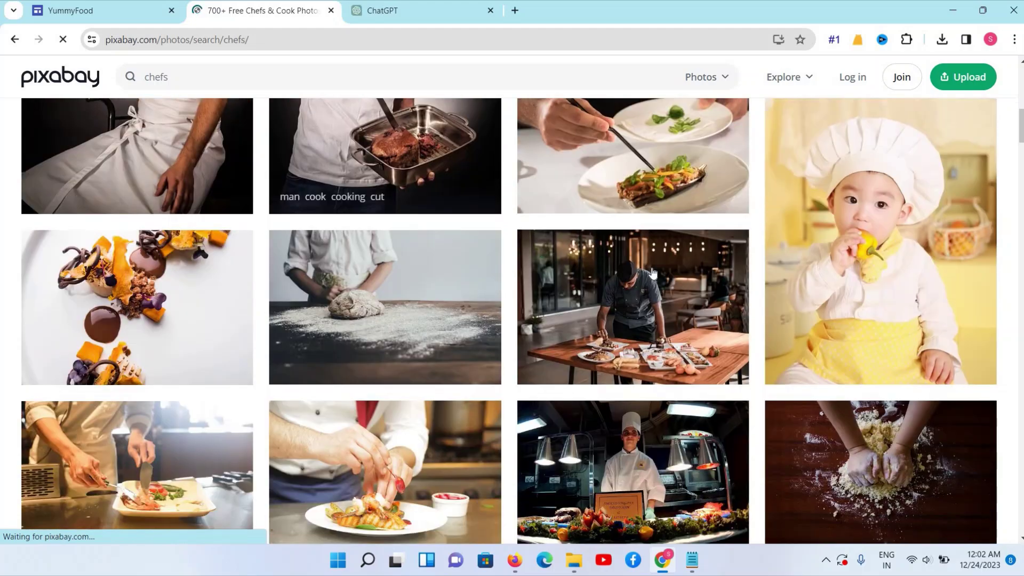
pyautogui.scroll(3, 653, 273)
pyautogui.scroll(-8, 805, 252)
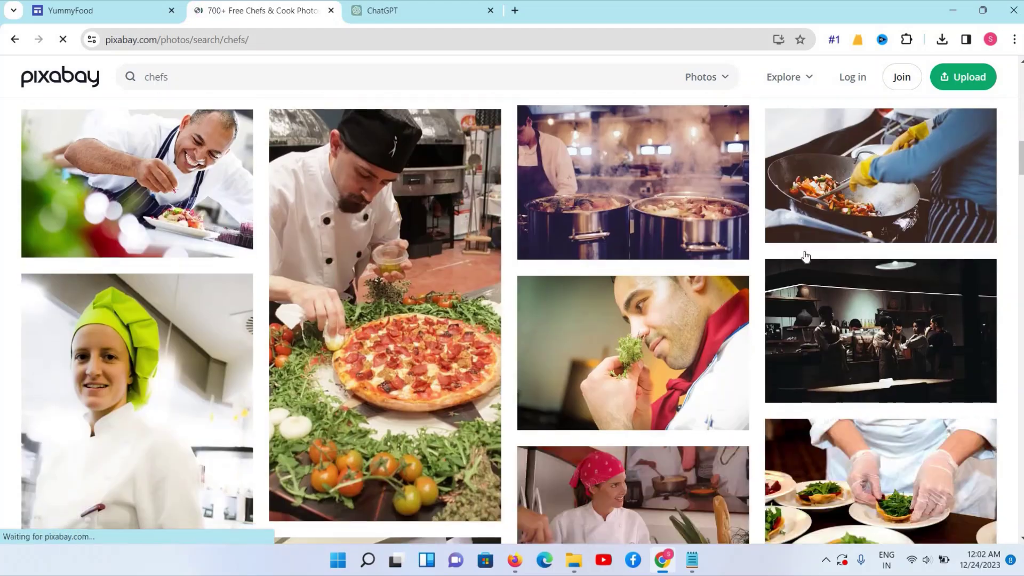
pyautogui.scroll(-10, 806, 256)
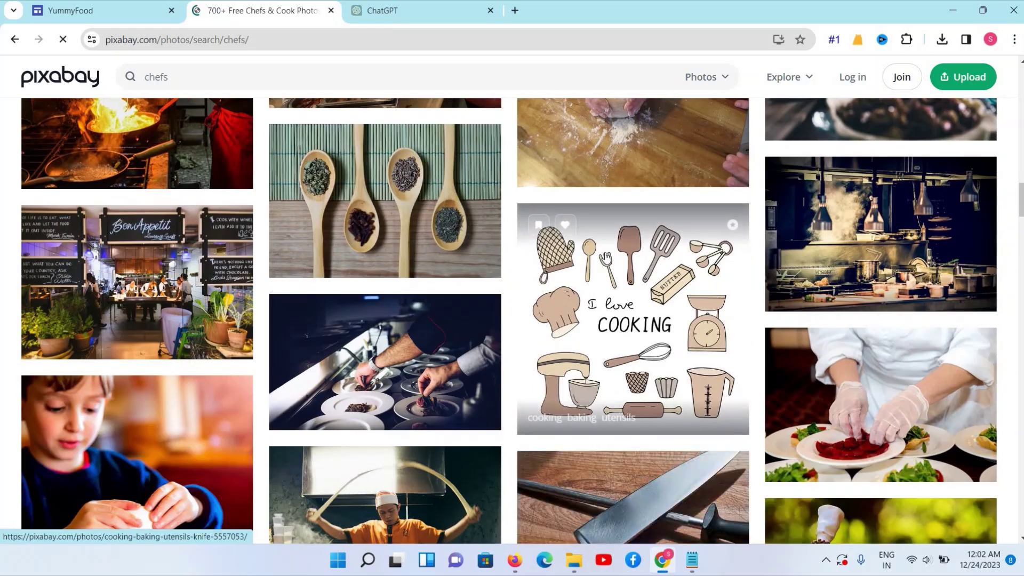
pyautogui.scroll(-10, 606, 258)
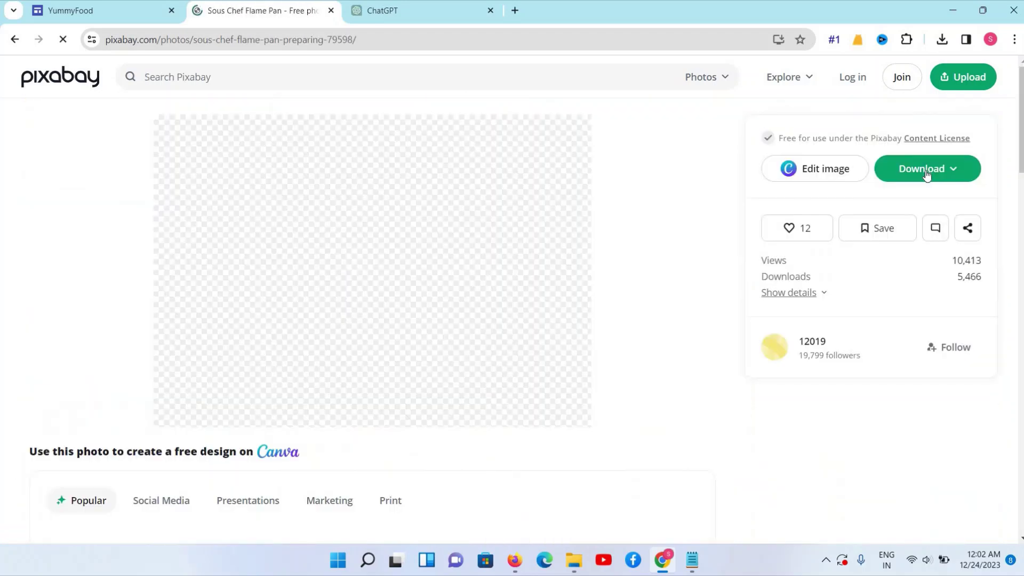
pyautogui.click(922, 168)
pyautogui.click(832, 337)
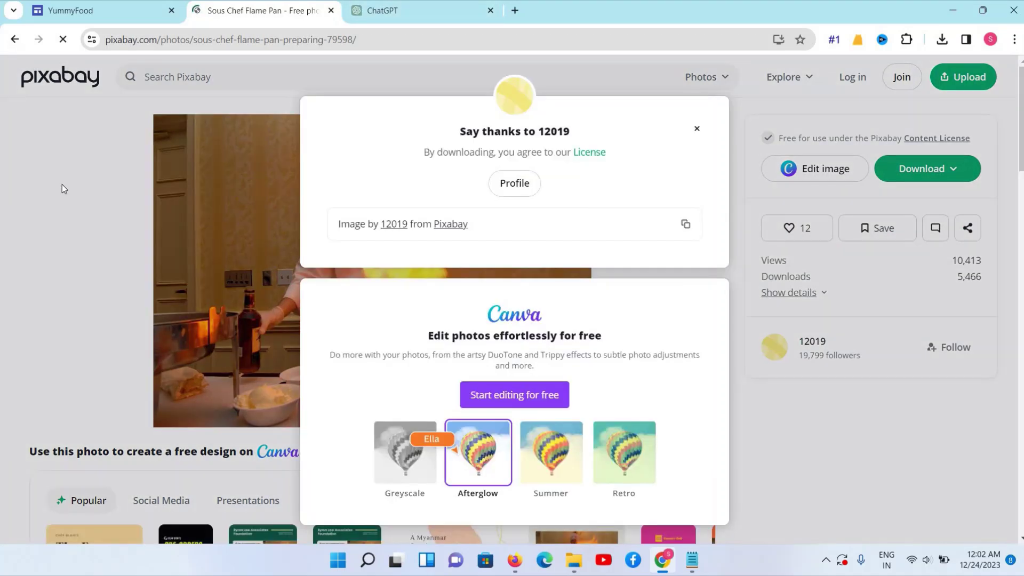
pyautogui.click(14, 39)
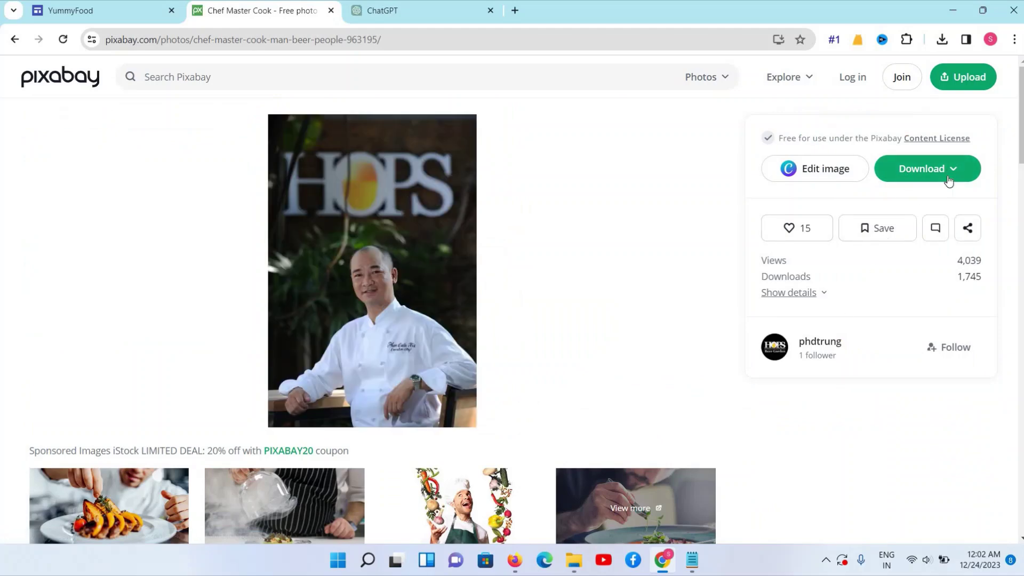
pyautogui.click(937, 175)
pyautogui.click(819, 338)
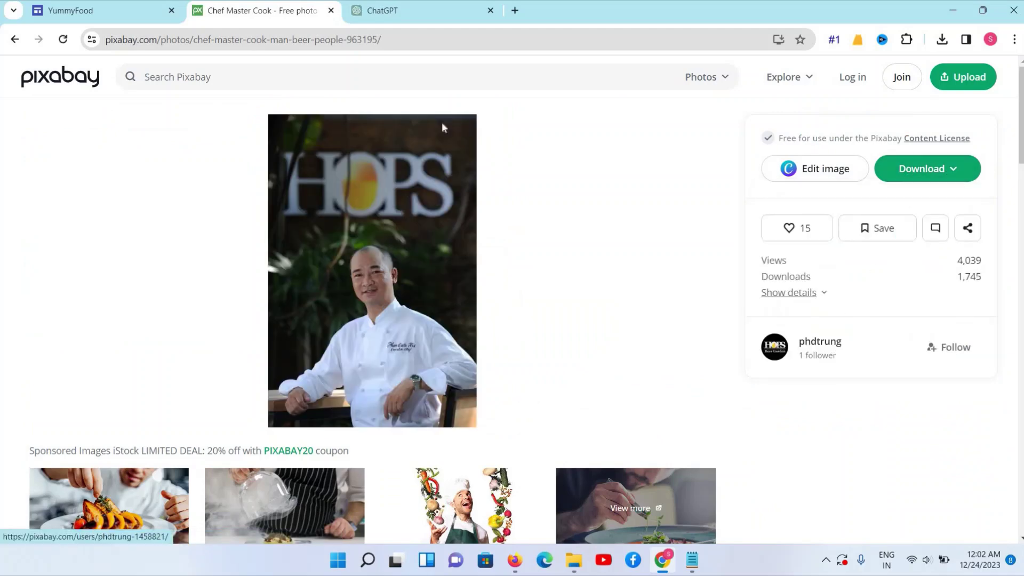
# Upload chef-963195_1280 from Downloads into the first About Our Team photo slot
pyautogui.click(150, 12)
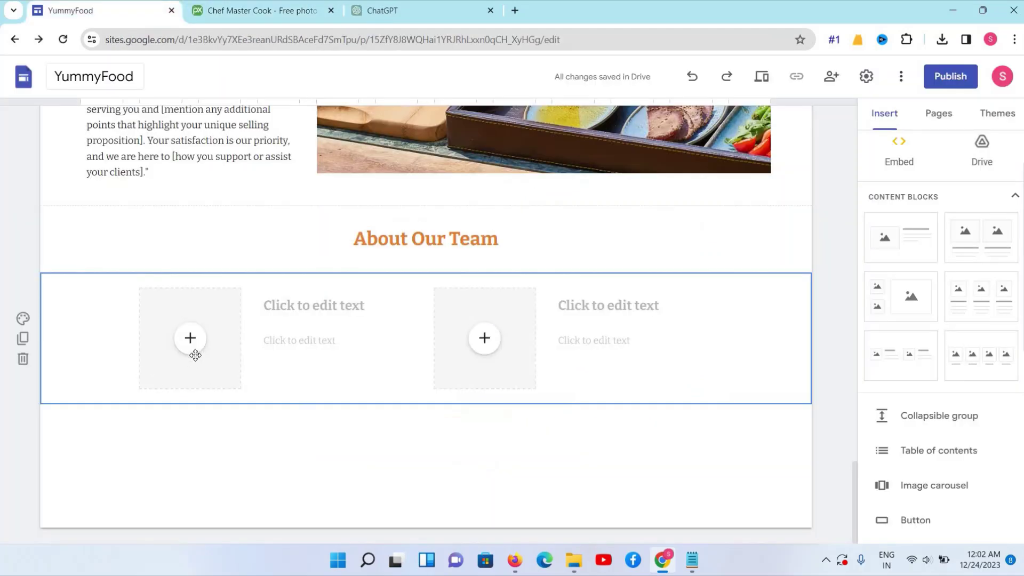
pyautogui.click(210, 388)
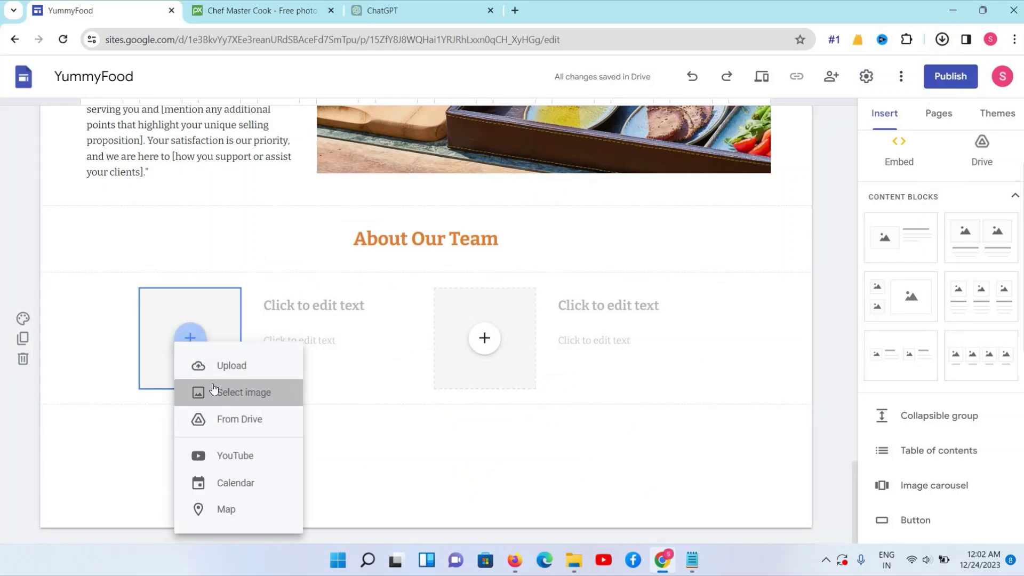
pyautogui.click(235, 392)
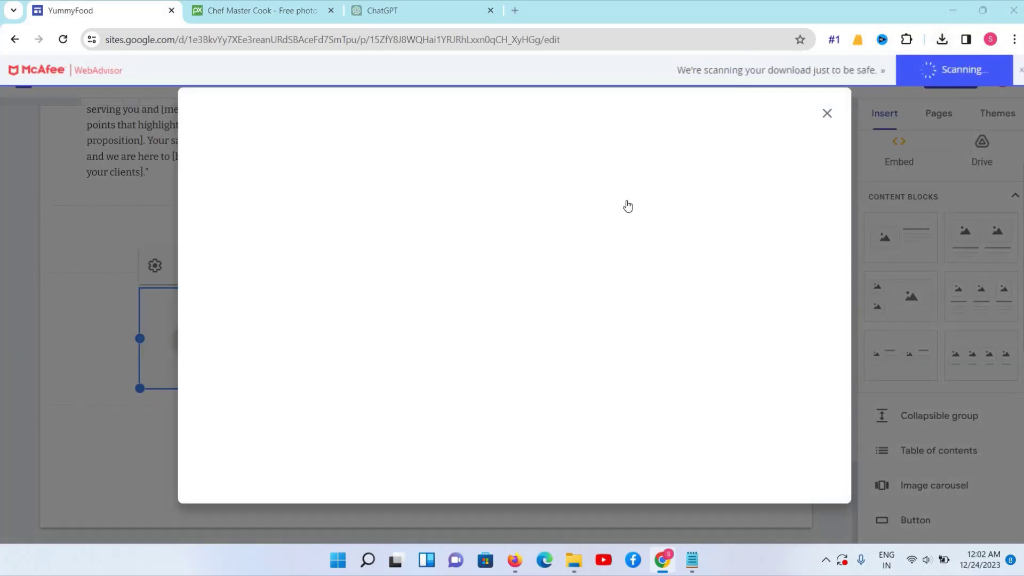
pyautogui.click(179, 352)
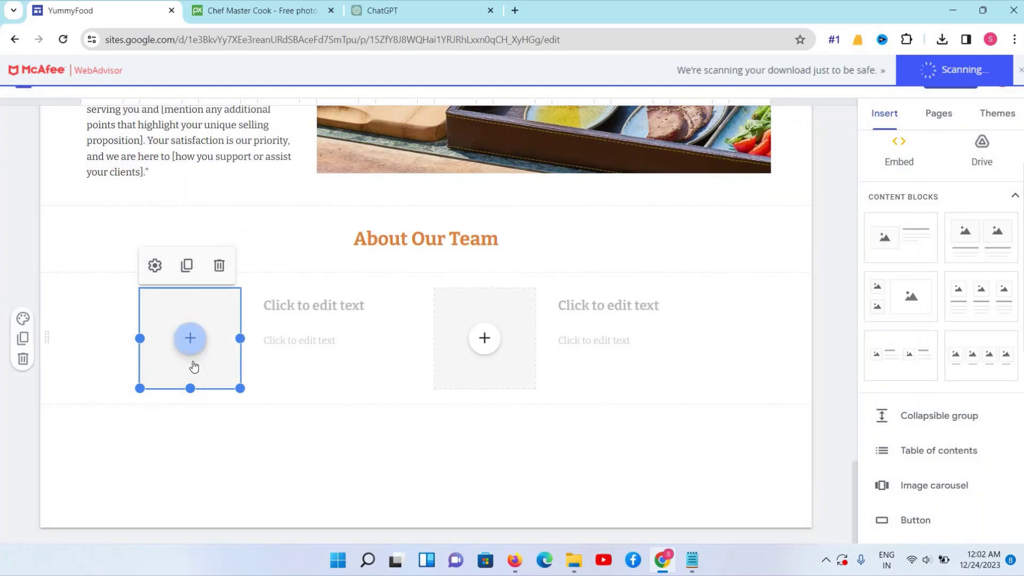
pyautogui.click(193, 365)
pyautogui.click(197, 364)
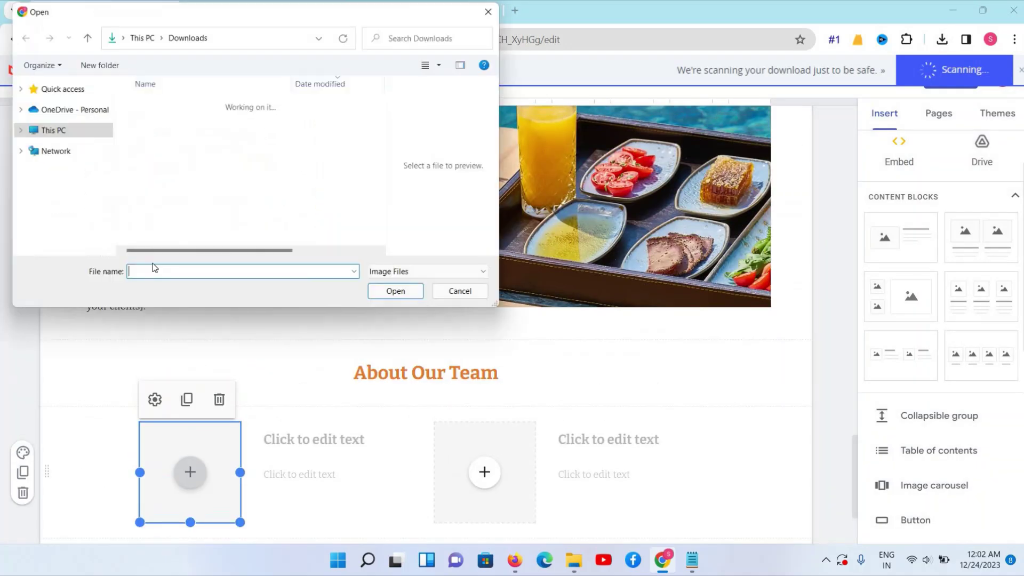
pyautogui.click(160, 121)
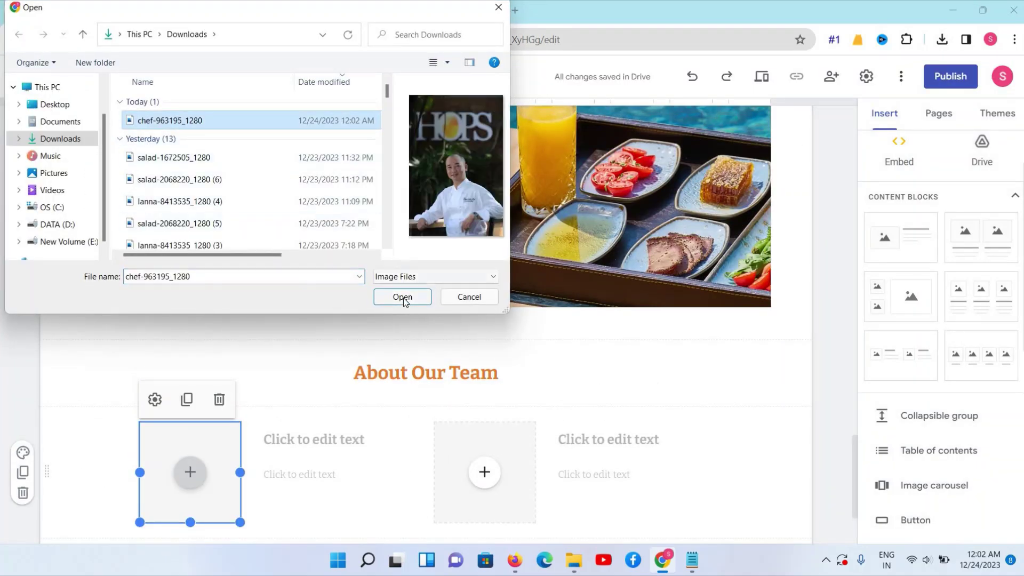
pyautogui.click(403, 297)
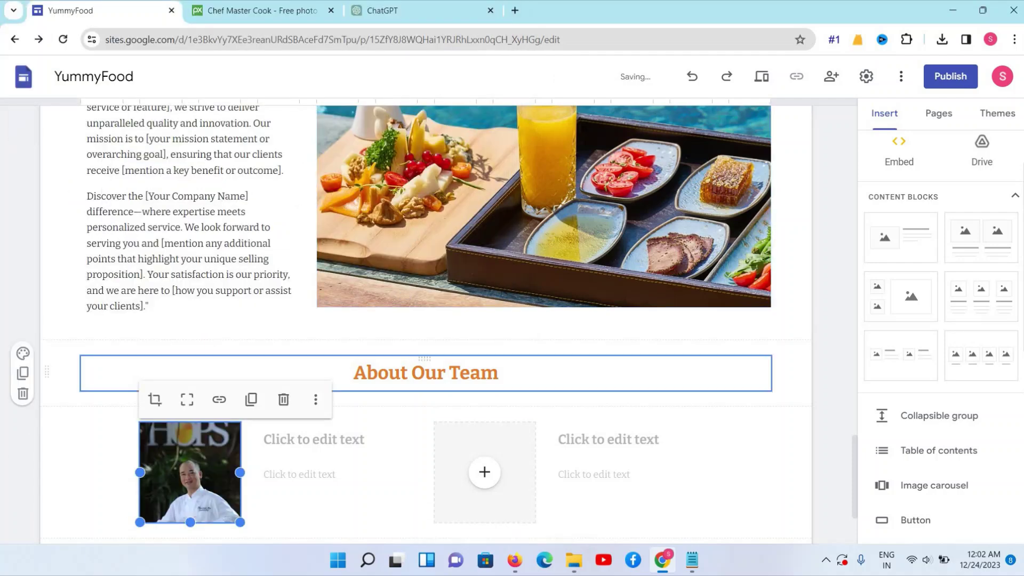
# Start an upload for the second photo slot, then cancel the file choice
pyautogui.click(485, 472)
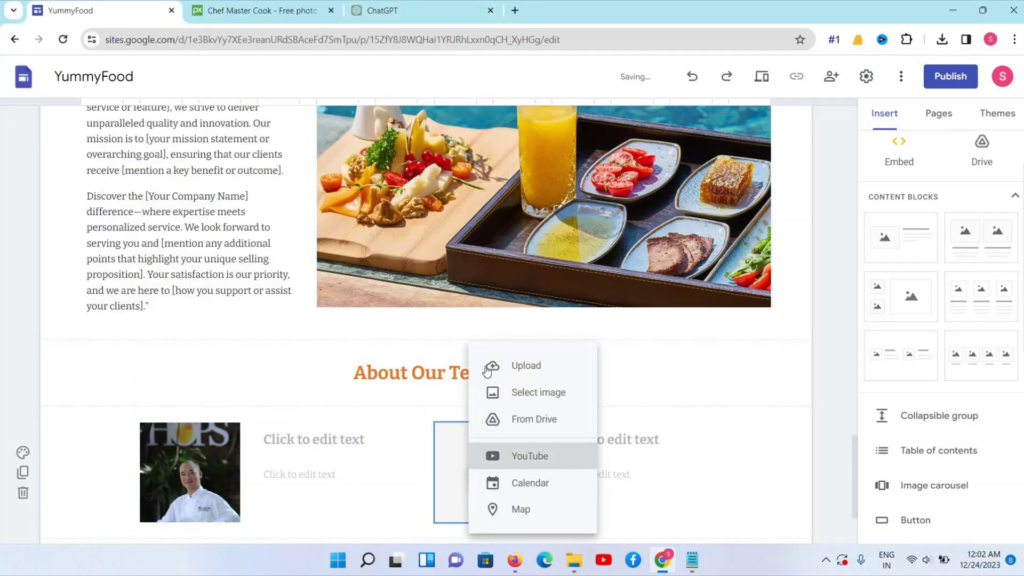
pyautogui.click(488, 367)
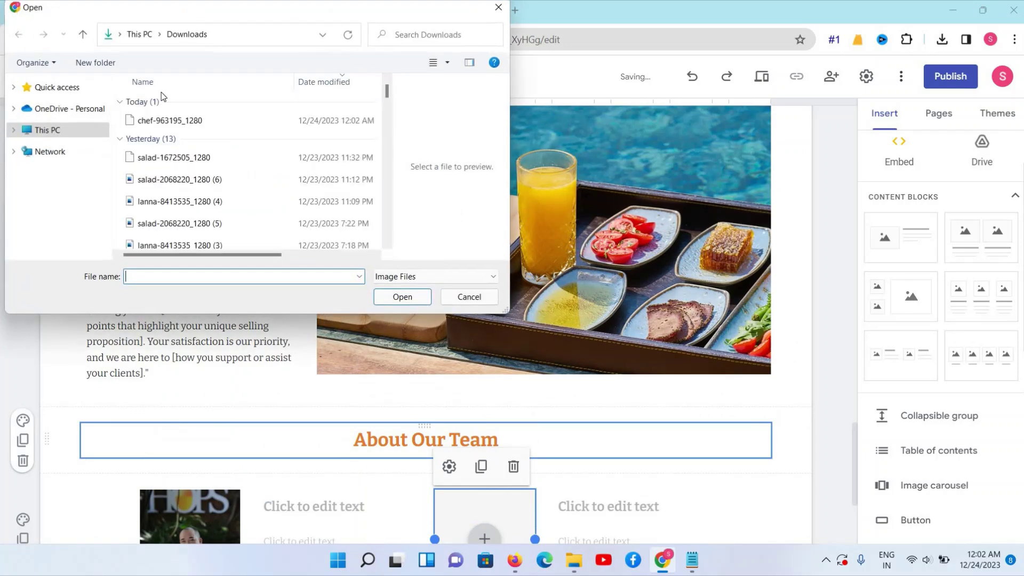
pyautogui.click(160, 121)
pyautogui.click(176, 158)
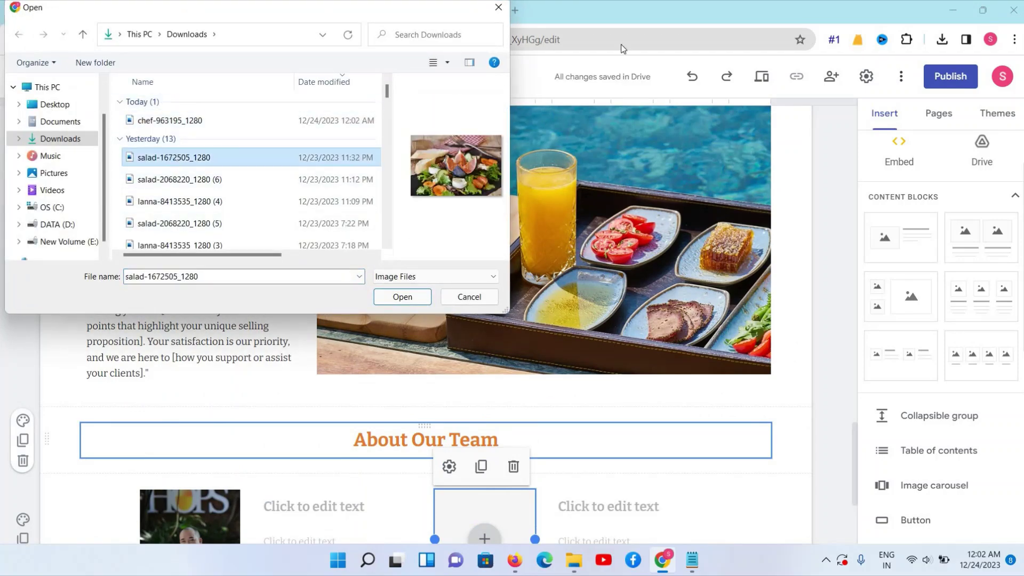
pyautogui.click(499, 8)
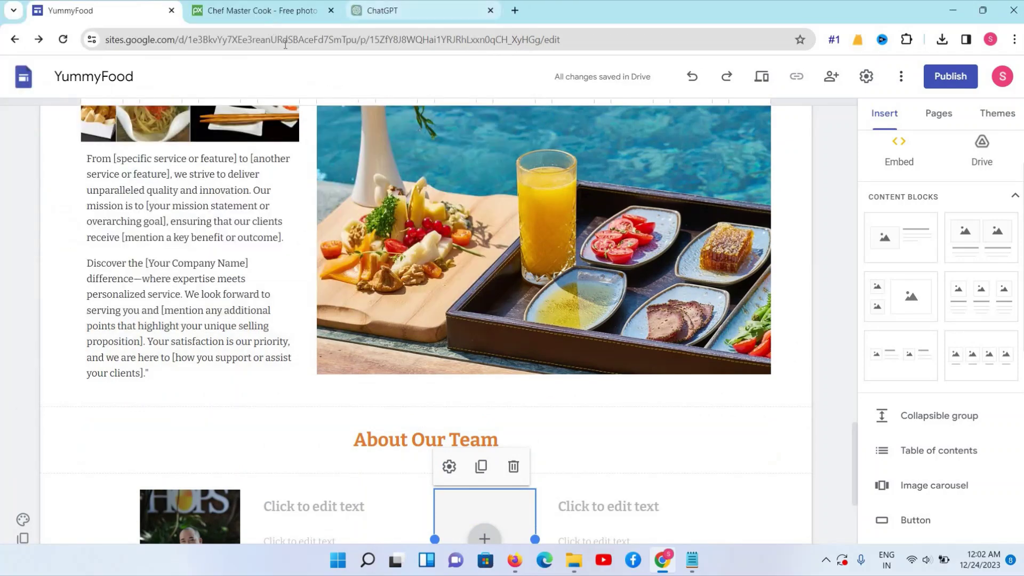
pyautogui.click(270, 11)
# Download the woman-whisking-batter chef photo from the chefs results at 853×1280
pyautogui.click(697, 132)
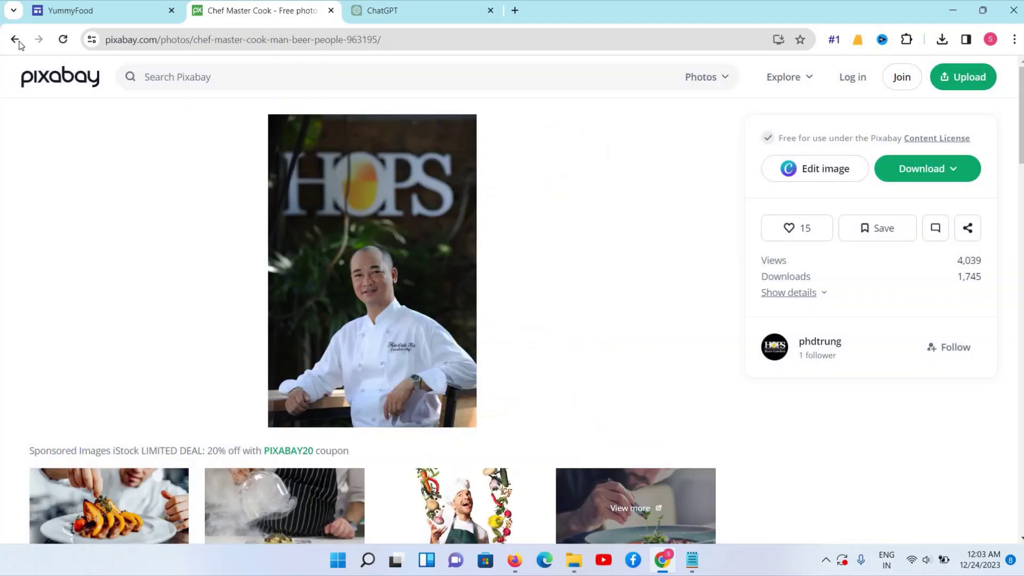
pyautogui.click(15, 39)
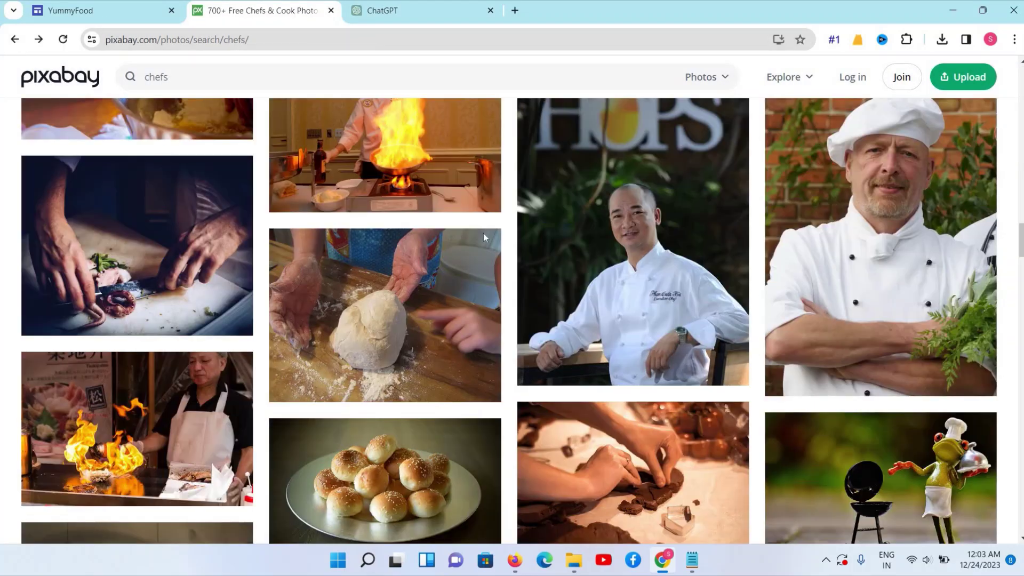
pyautogui.scroll(-5, 691, 314)
pyautogui.scroll(-8, 691, 315)
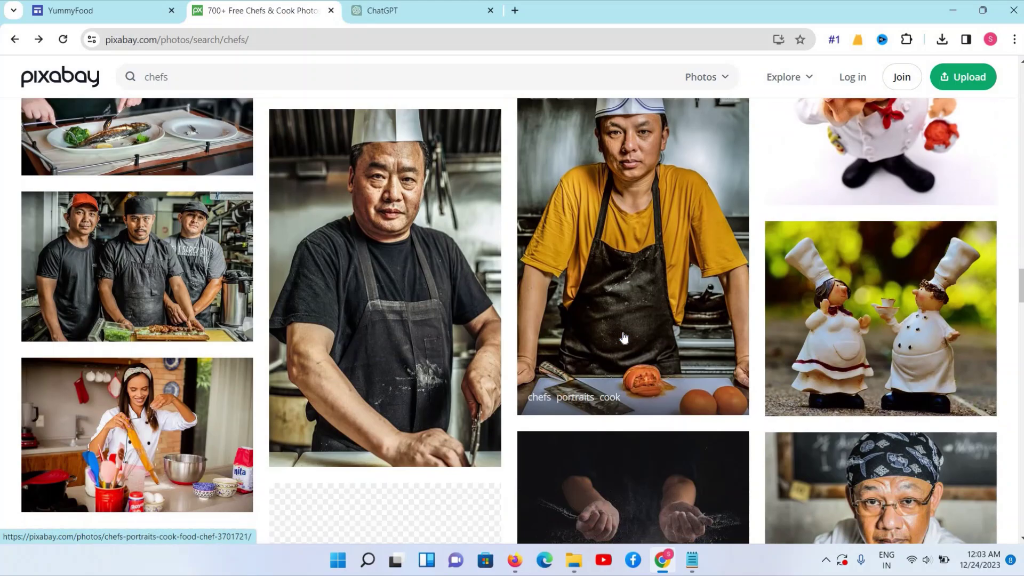
pyautogui.scroll(-10, 708, 339)
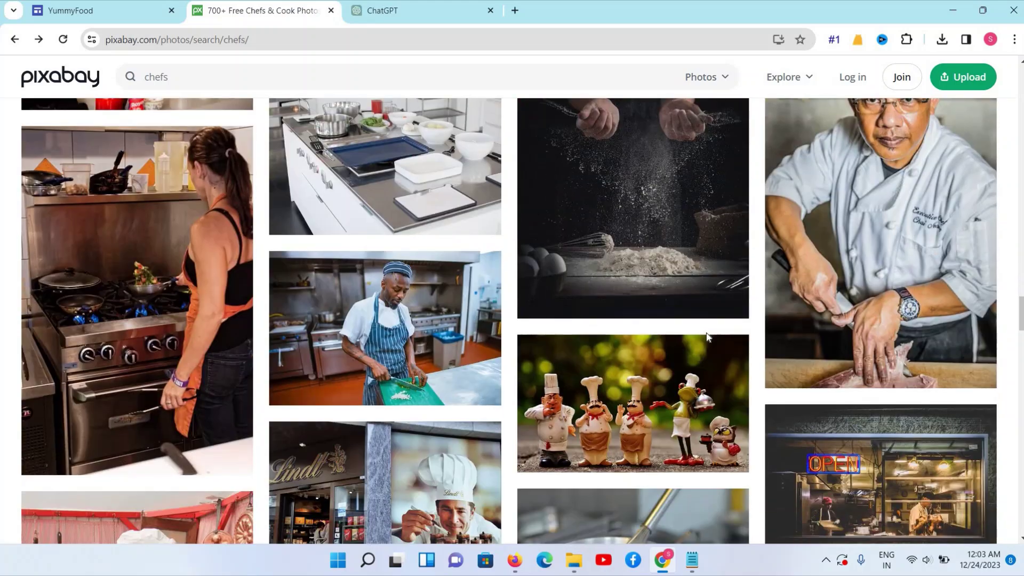
pyautogui.scroll(-4, 707, 338)
pyautogui.scroll(2, 693, 298)
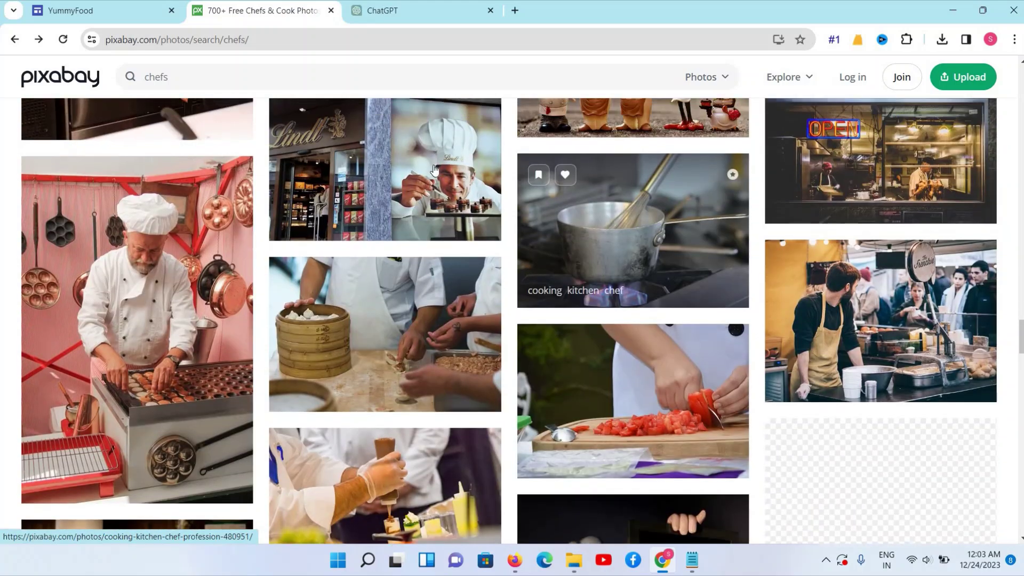
pyautogui.scroll(-5, 472, 257)
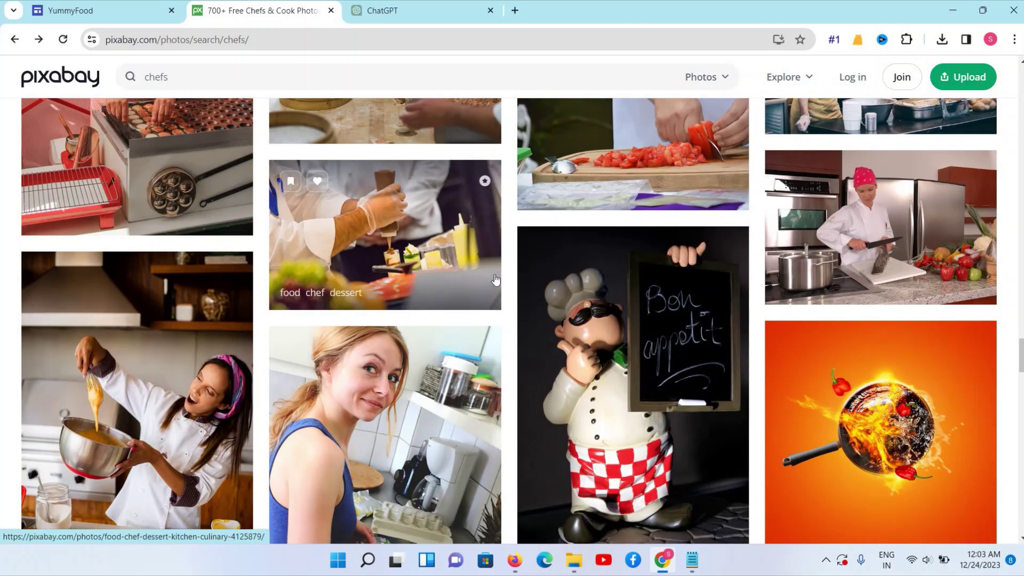
pyautogui.scroll(-4, 155, 203)
pyautogui.click(155, 203)
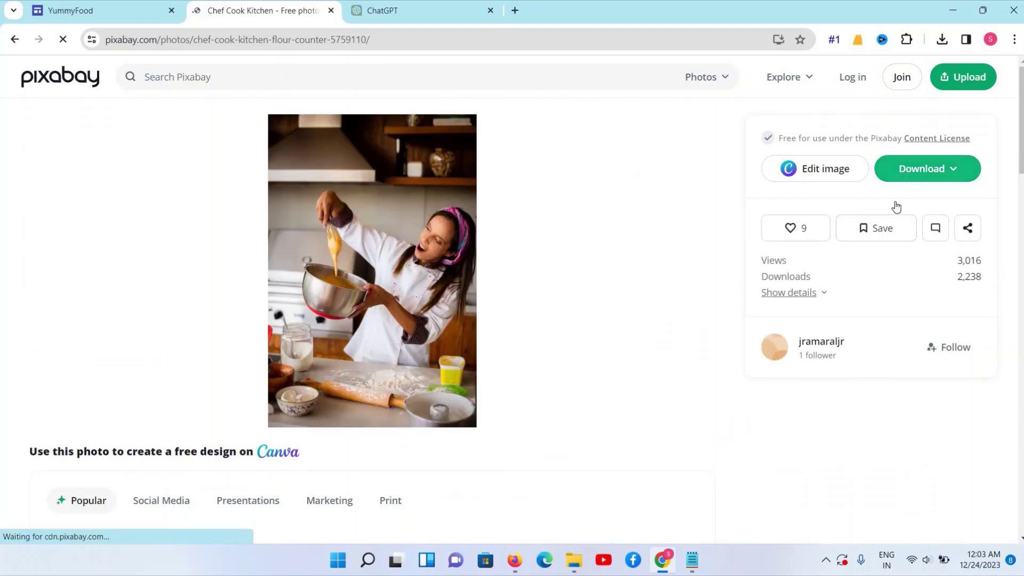
pyautogui.click(907, 169)
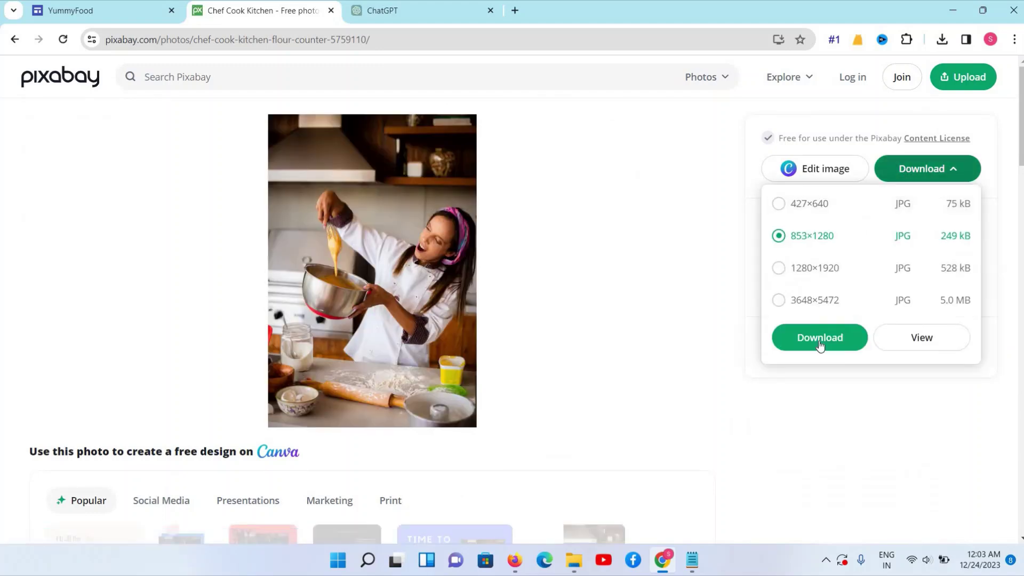
pyautogui.click(820, 339)
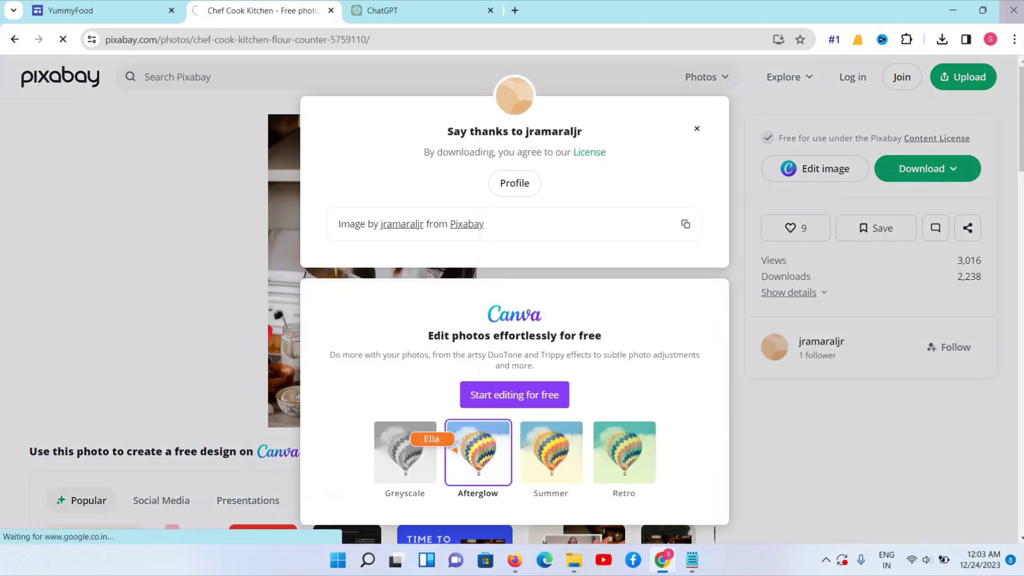
pyautogui.hotkey('ctrl', '1')
# Upload chef-5759110_1280 into the second About Our Team photo slot
pyautogui.scroll(-4, 474, 348)
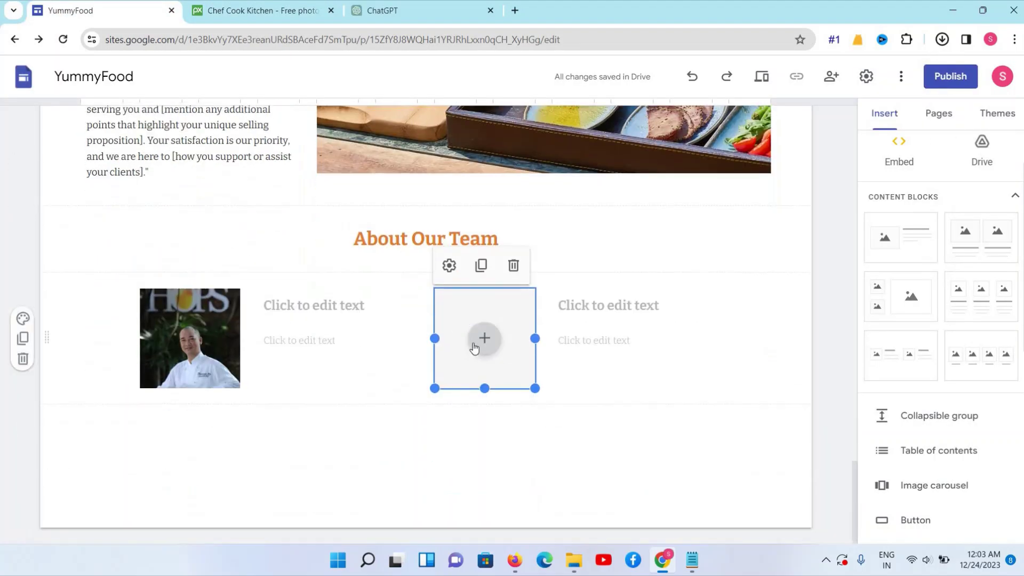
pyautogui.click(483, 340)
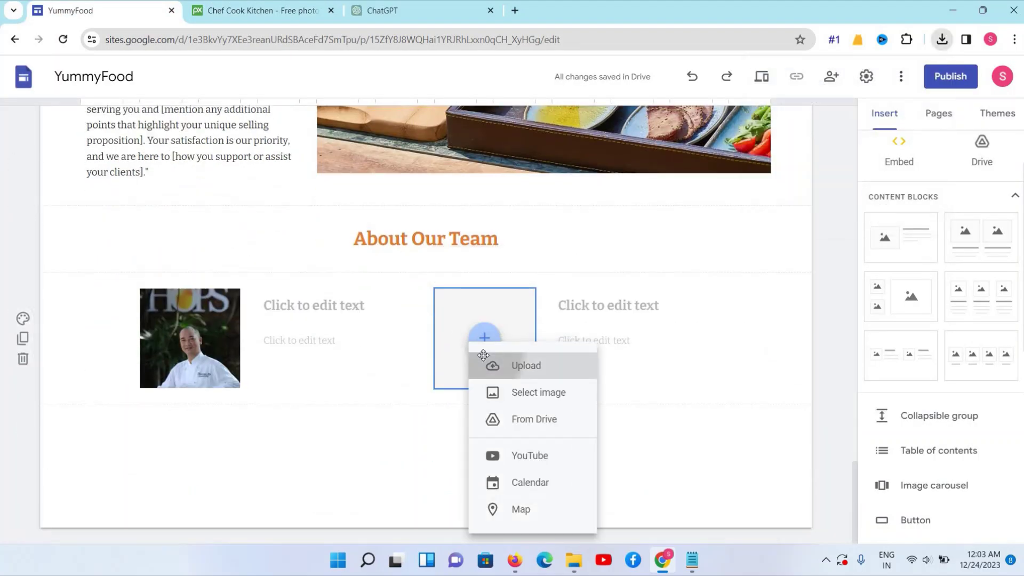
pyautogui.click(483, 362)
pyautogui.scroll(1, 176, 183)
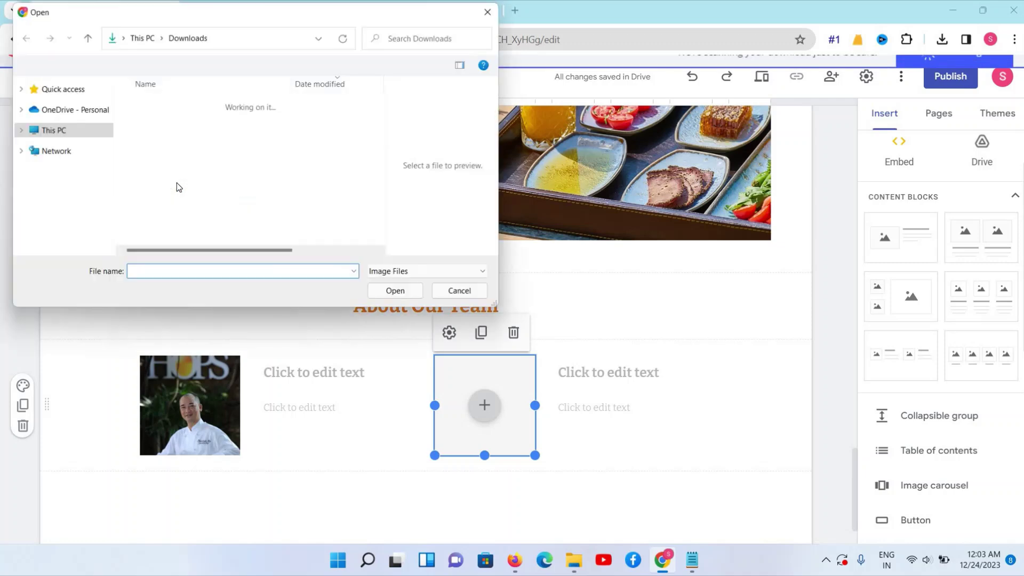
pyautogui.press('Down')
pyautogui.click(403, 297)
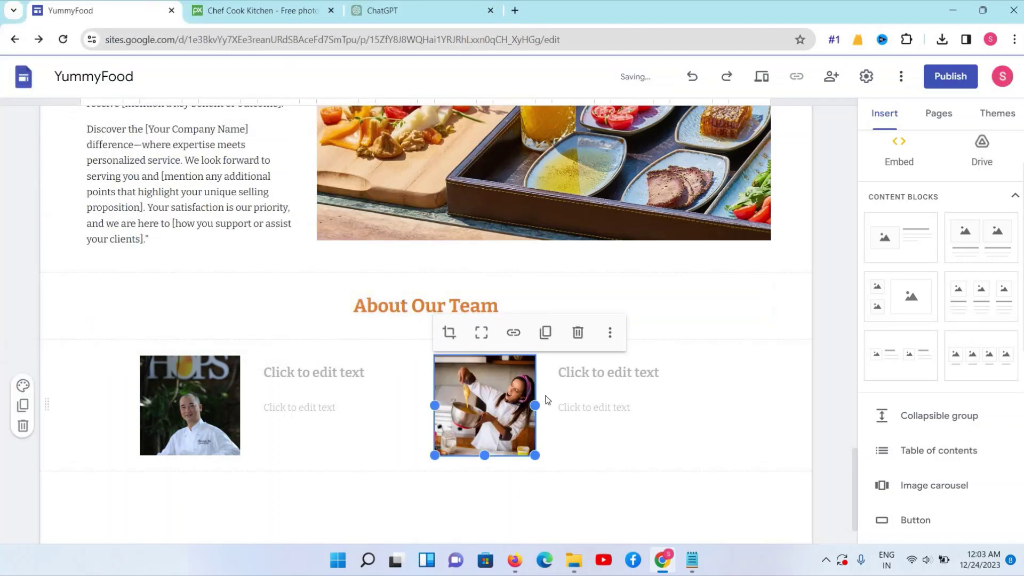
pyautogui.scroll(-1, 309, 312)
pyautogui.click(302, 306)
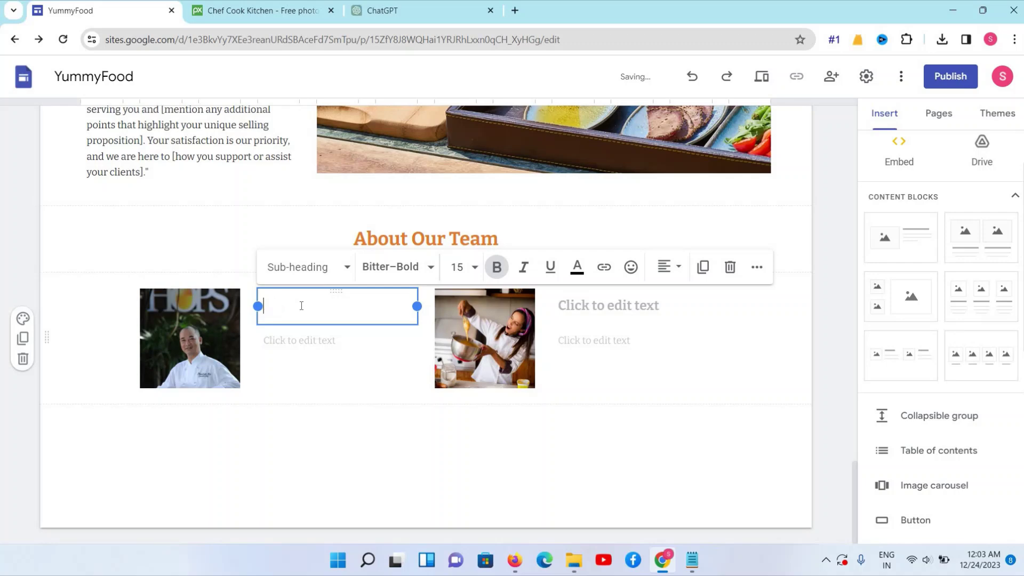
# Type each chef's name into the heading beside their photo, removing a stray letter
pyautogui.click(599, 314)
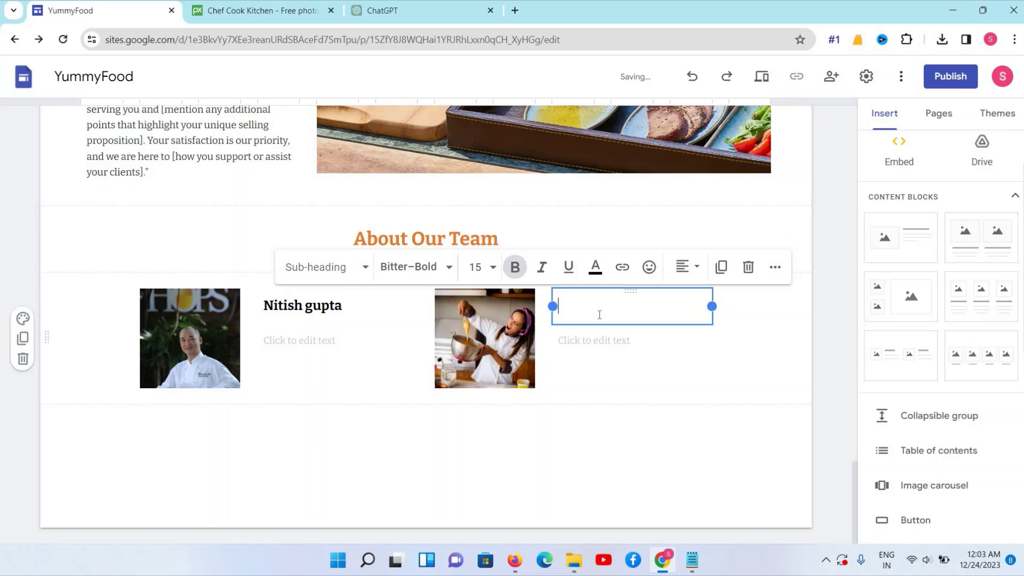
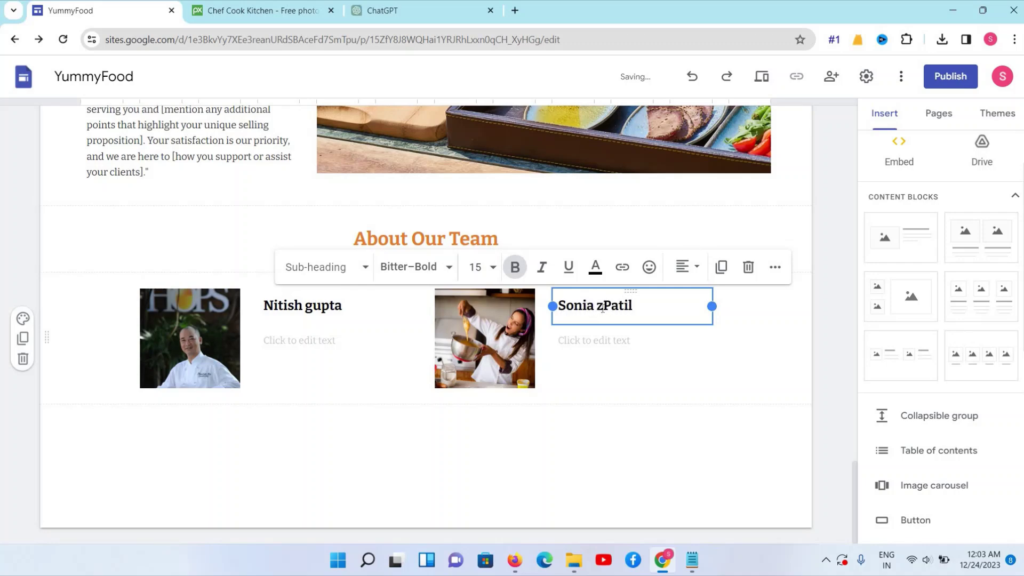
pyautogui.scroll(1, 480, 347)
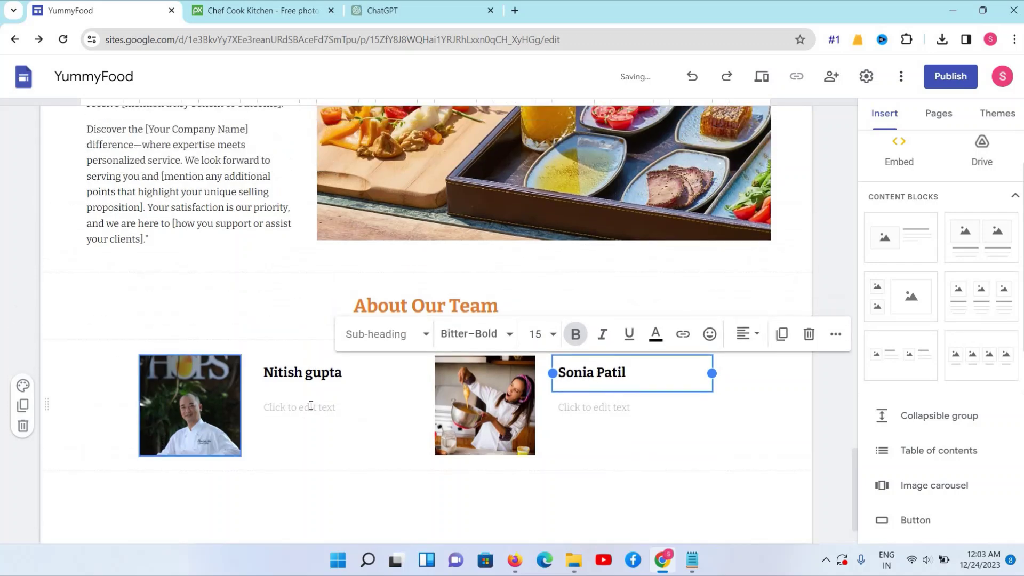
pyautogui.click(298, 407)
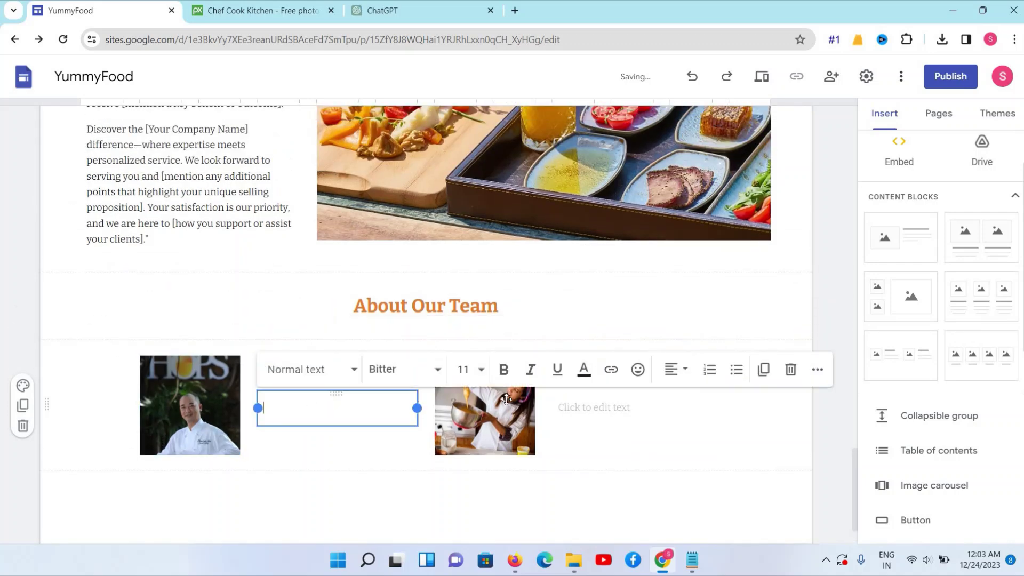
# Copy ChatGPT's closing 'Remember to tailor…' paragraph and return to the YummyFood editor
pyautogui.click(381, 10)
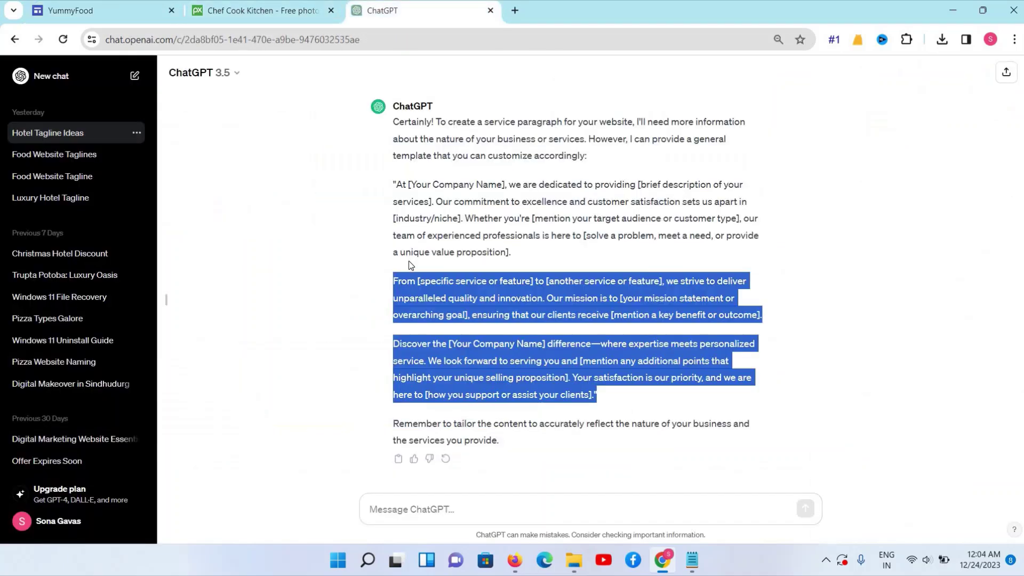
pyautogui.moveTo(393, 424); pyautogui.dragTo(500, 442)
pyautogui.hotkey('ctrl', 'c')
pyautogui.rightClick(471, 437)
pyautogui.click(496, 317)
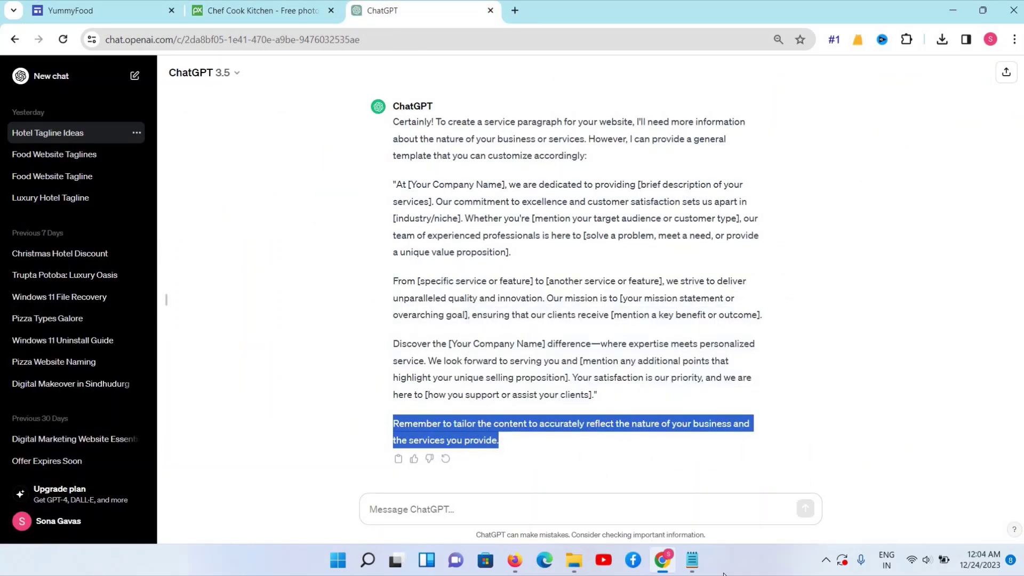
pyautogui.hotkey('ctrl', 'v')
pyautogui.hotkey('ctrl', 'a')
pyautogui.press('BackSpace')
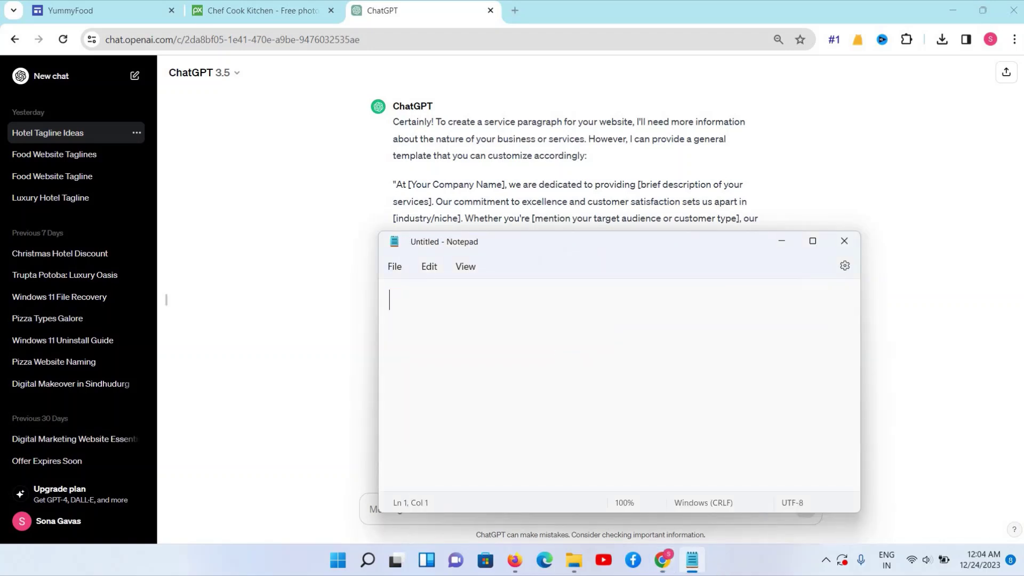
pyautogui.click(101, 10)
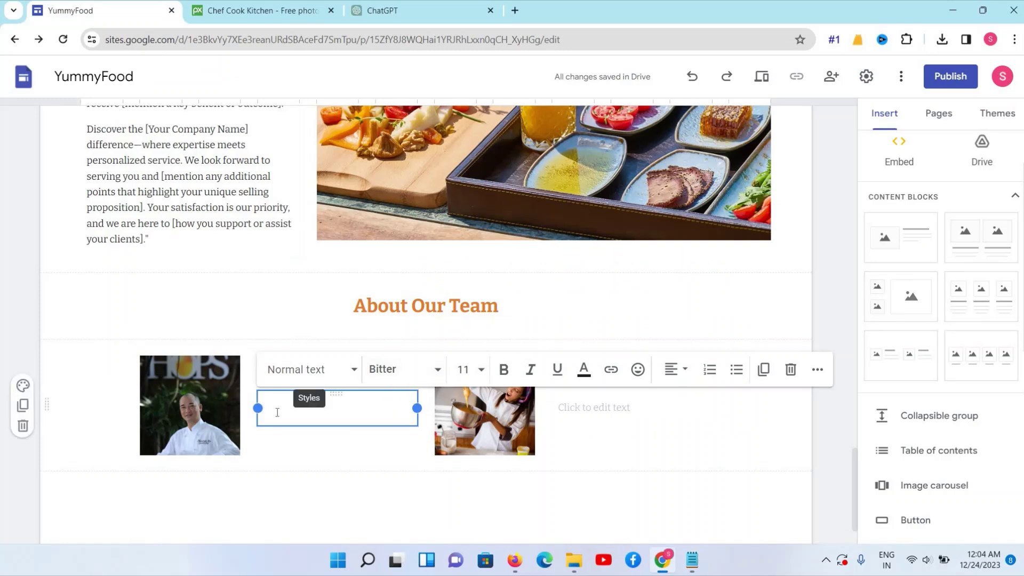
# Paste the 'Remember to tailor the content…' paragraph into both chef description boxes, trimming empty lines
pyautogui.hotkey('ctrl', 'v')
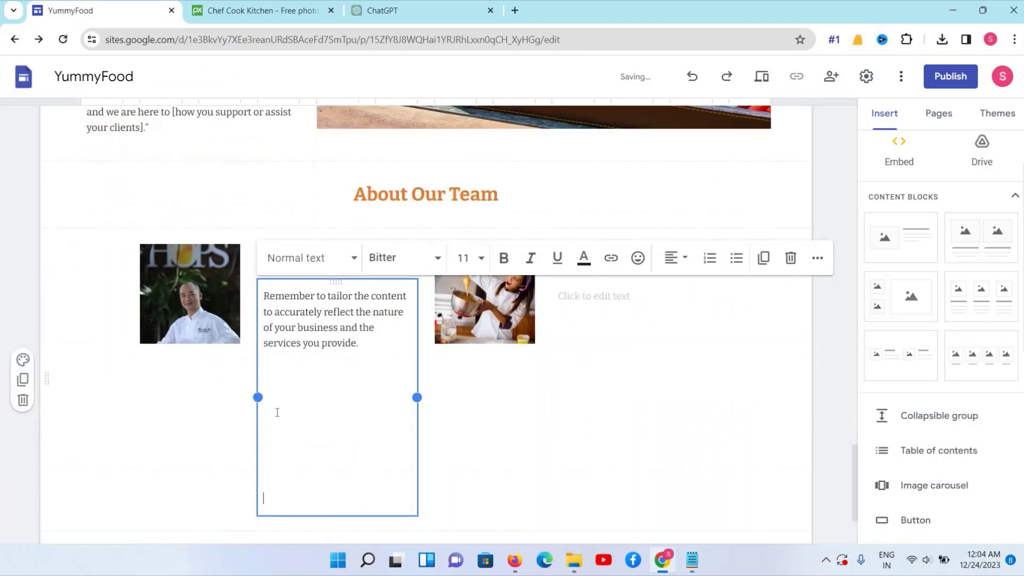
pyautogui.press('BackSpace')
pyautogui.press('BackSpace')
pyautogui.press('BackSpace')
pyautogui.press('BackSpace')
pyautogui.press('BackSpace')
pyautogui.press('BackSpace')
pyautogui.press('BackSpace')
pyautogui.press('BackSpace')
pyautogui.press('BackSpace')
pyautogui.press('BackSpace')
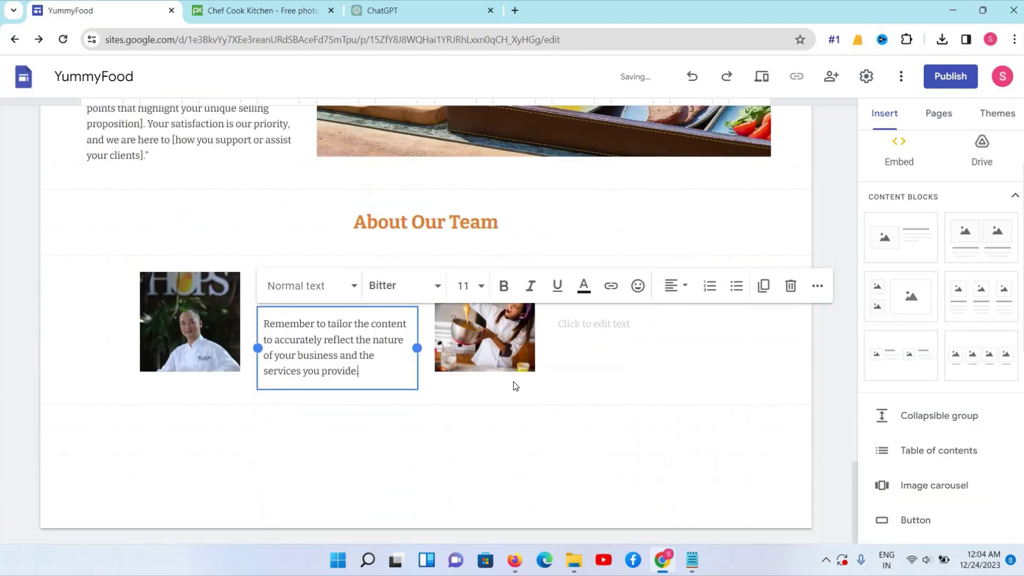
pyautogui.click(589, 323)
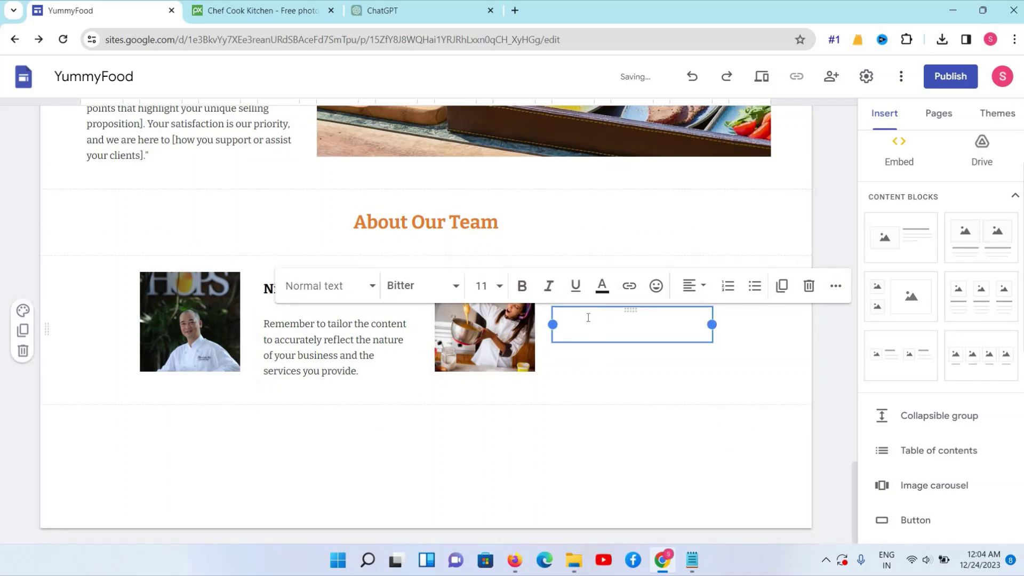
pyautogui.hotkey('ctrl', 'v')
pyautogui.press('BackSpace')
pyautogui.press('BackSpace')
pyautogui.press('BackSpace')
pyautogui.press('BackSpace')
pyautogui.press('BackSpace')
pyautogui.press('BackSpace')
pyautogui.press('BackSpace')
pyautogui.press('BackSpace')
pyautogui.press('BackSpace')
pyautogui.press('BackSpace')
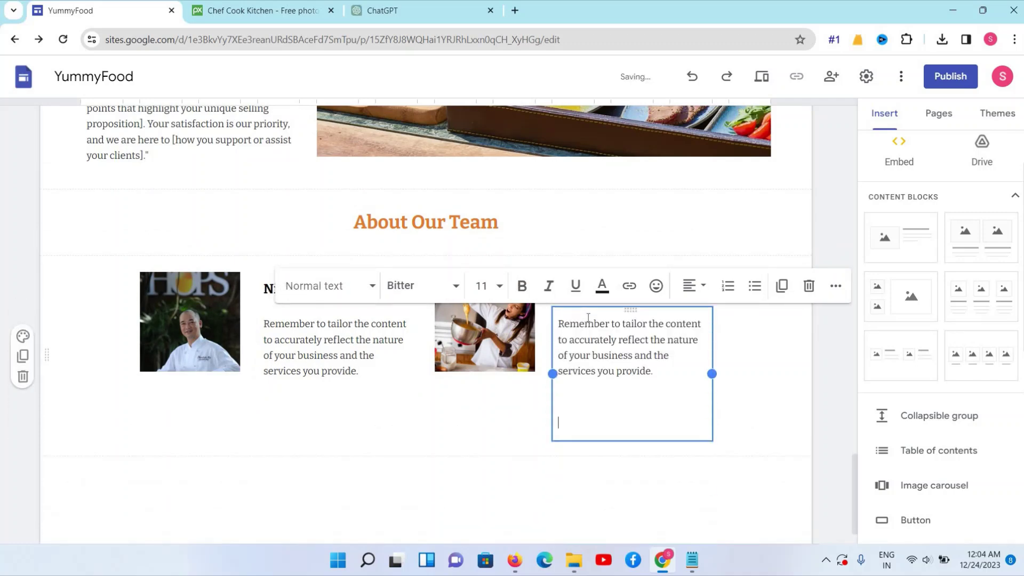
pyautogui.click(374, 342)
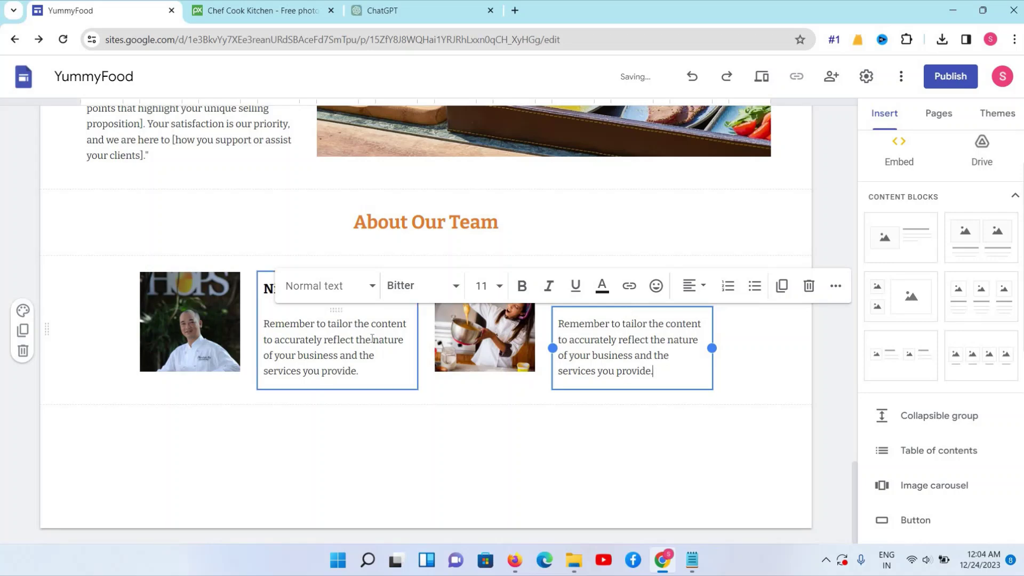
pyautogui.hotkey('ctrl', 'a')
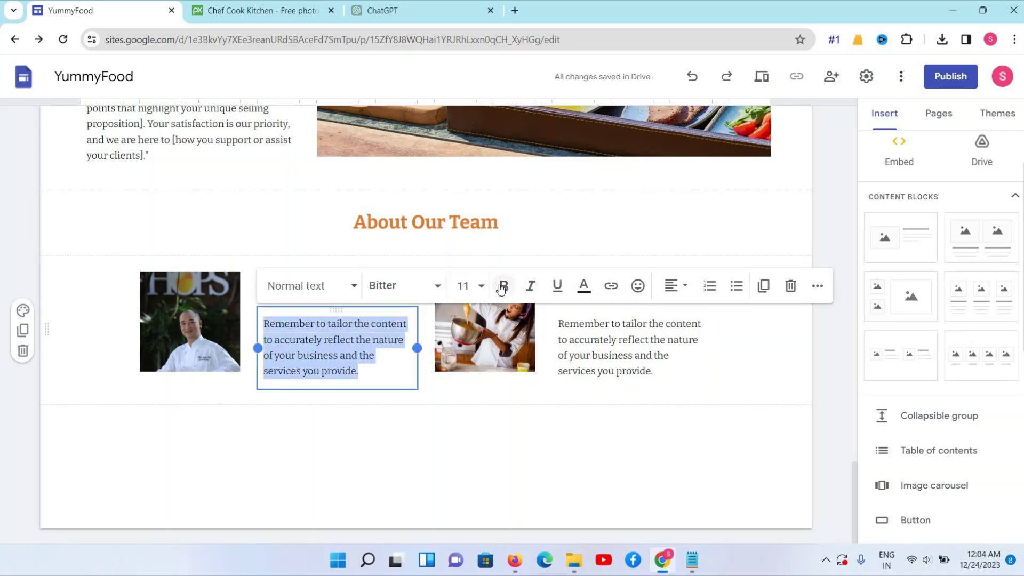
# Make the first and second chef description paragraphs bold
pyautogui.click(504, 286)
pyautogui.click(613, 353)
pyautogui.hotkey('ctrl', 'a')
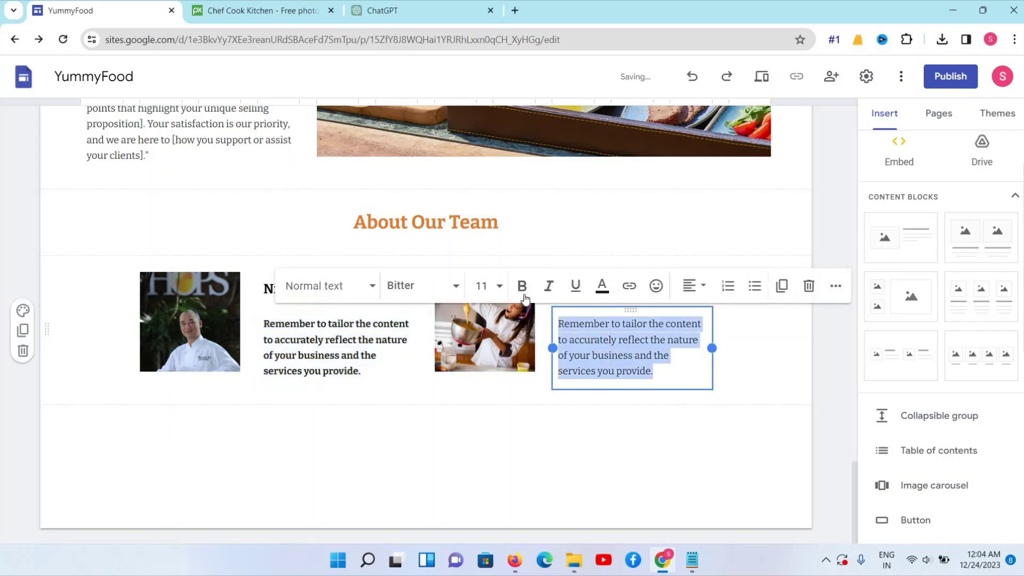
pyautogui.hotkey('ctrl', 'b')
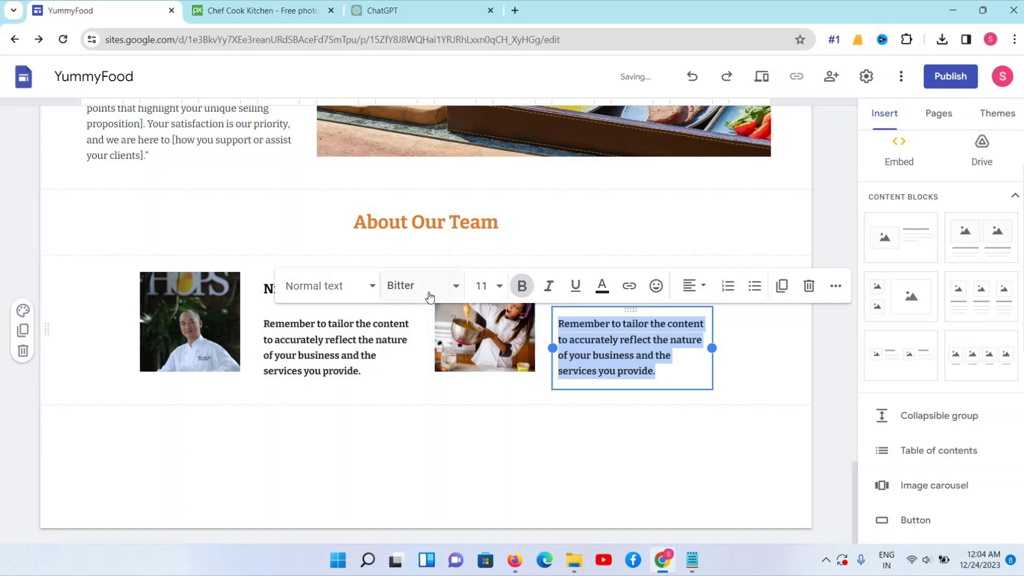
# Keep the default font and set the description text colour to black
pyautogui.click(449, 291)
pyautogui.click(449, 291)
pyautogui.click(449, 291)
pyautogui.scroll(-2, 412, 354)
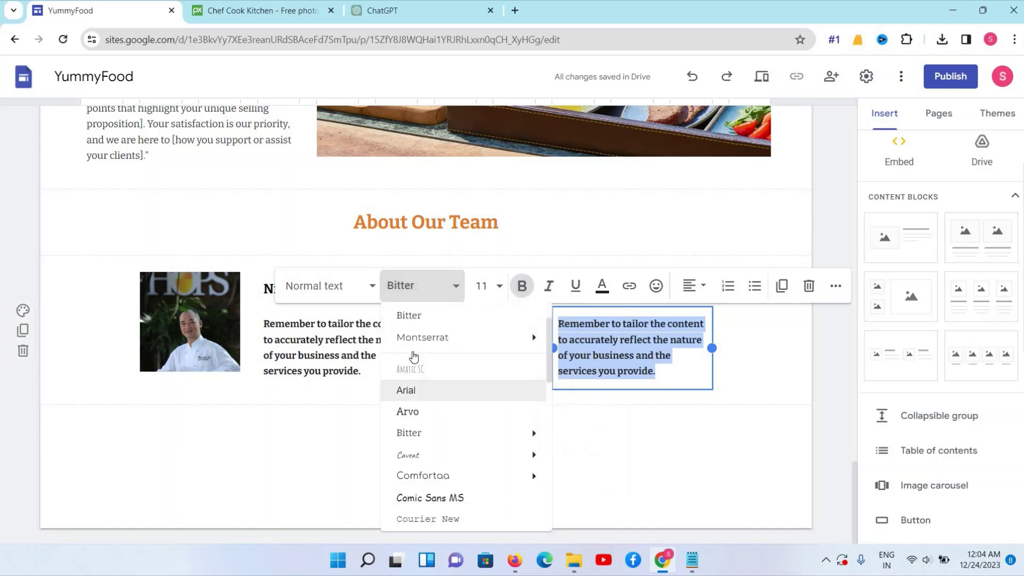
pyautogui.press('Escape')
pyautogui.click(341, 286)
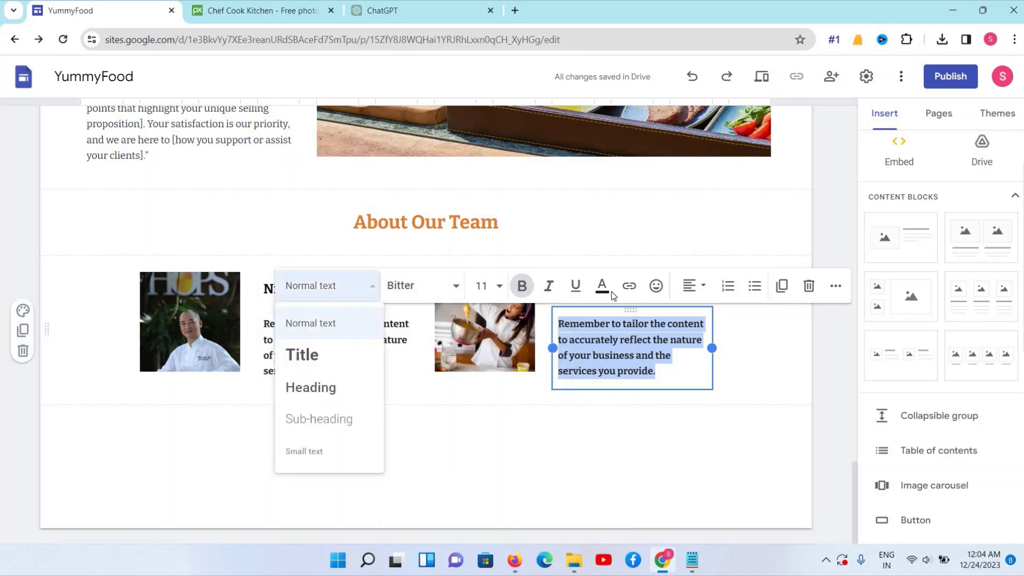
pyautogui.click(602, 285)
pyautogui.click(578, 318)
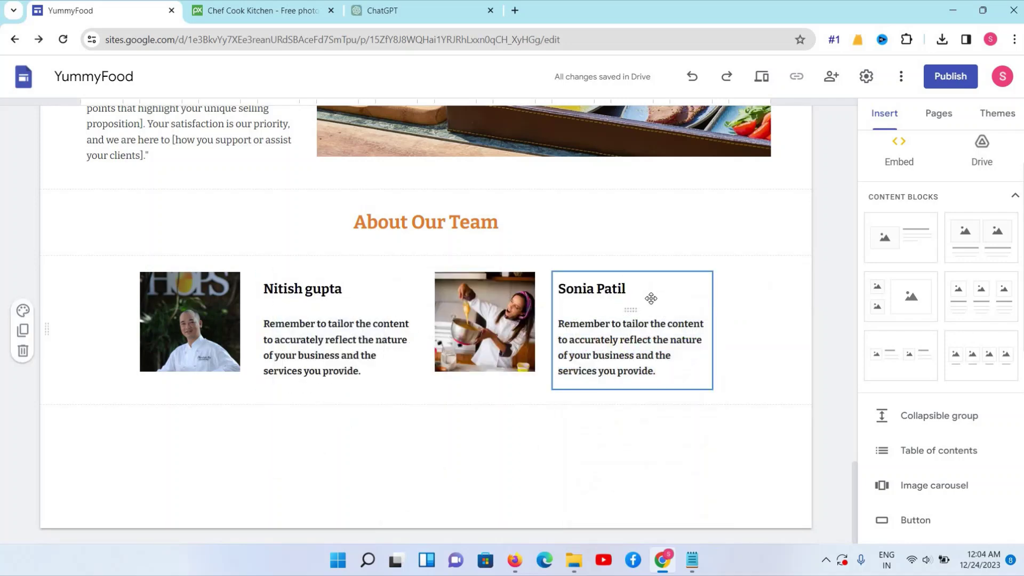
# Shift the second chef's text block right and dismiss the link options
pyautogui.moveTo(652, 298); pyautogui.dragTo(586, 314)
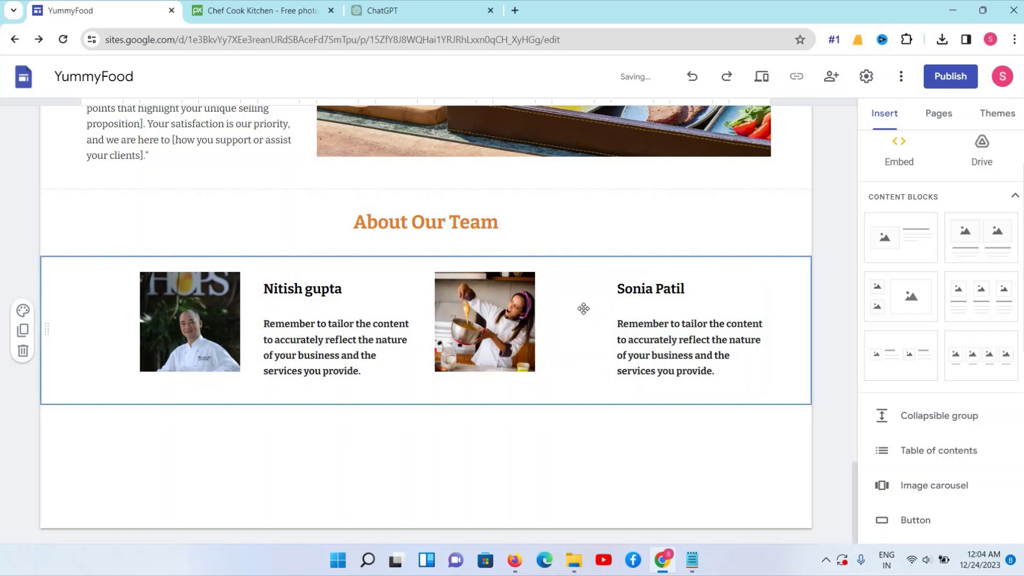
pyautogui.click(622, 353)
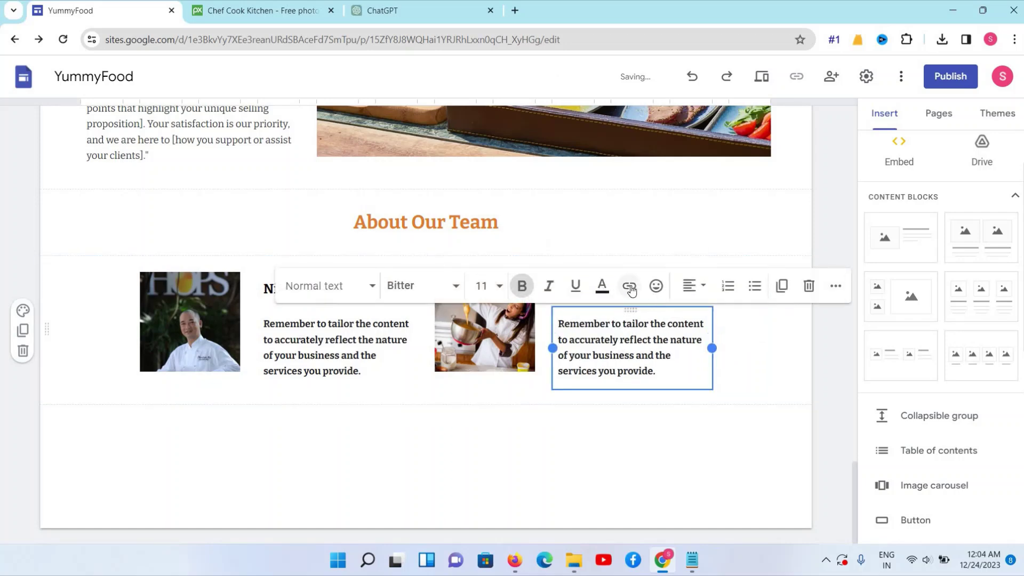
pyautogui.click(629, 287)
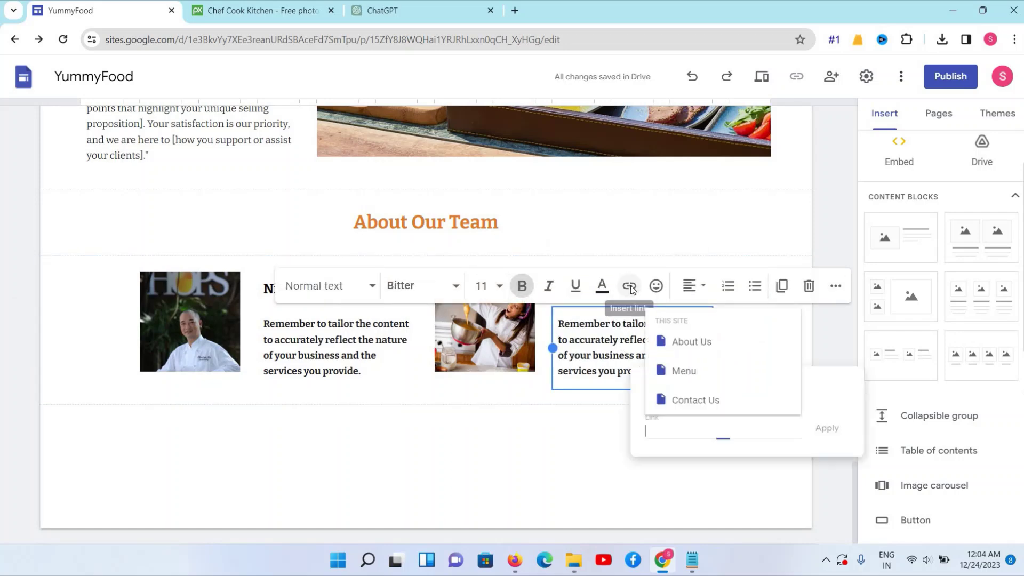
pyautogui.click(422, 355)
pyautogui.scroll(10, 427, 253)
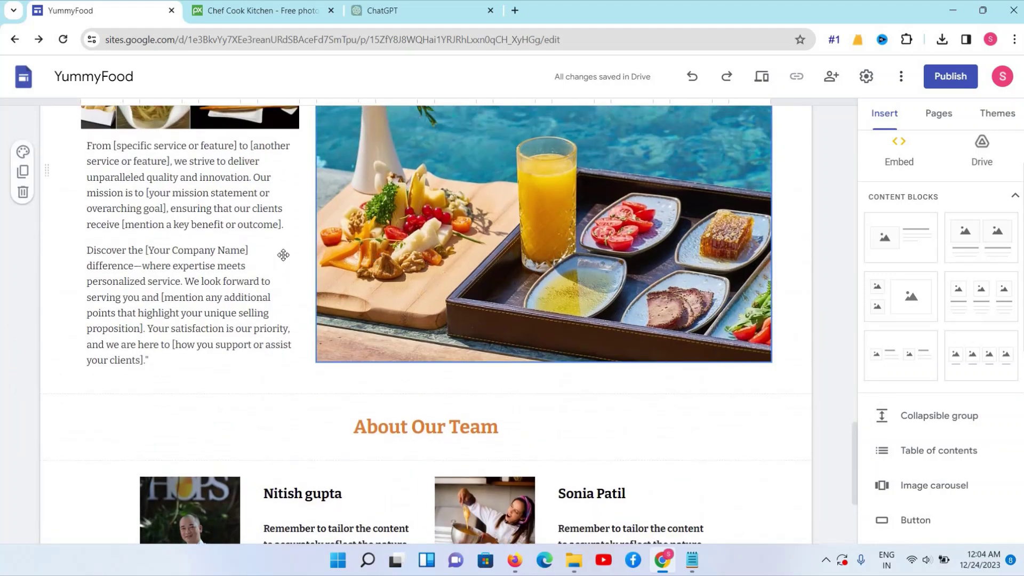
pyautogui.scroll(-10, 408, 261)
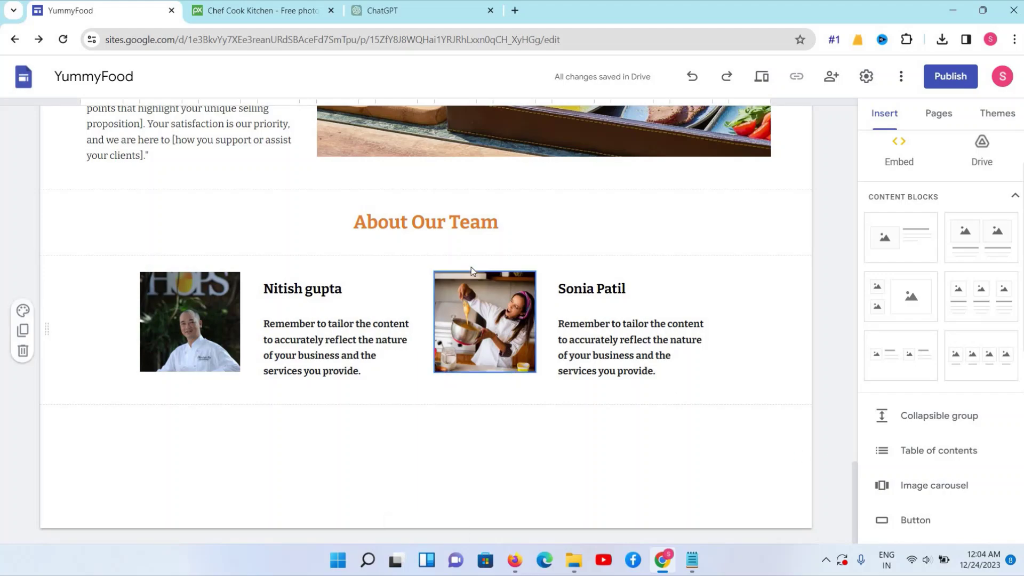
pyautogui.scroll(3, 471, 271)
pyautogui.scroll(2, 472, 271)
pyautogui.scroll(-5, 472, 271)
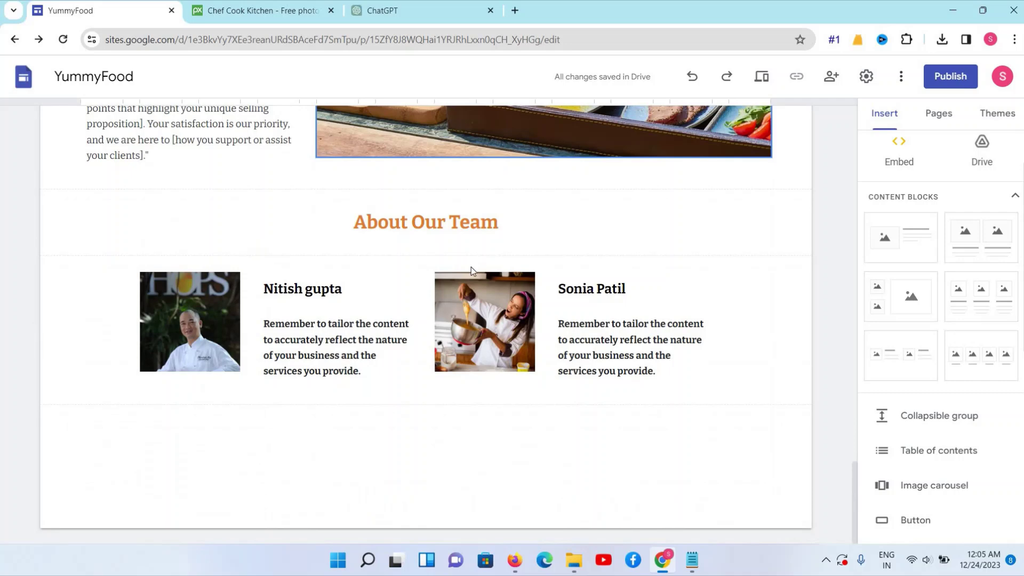
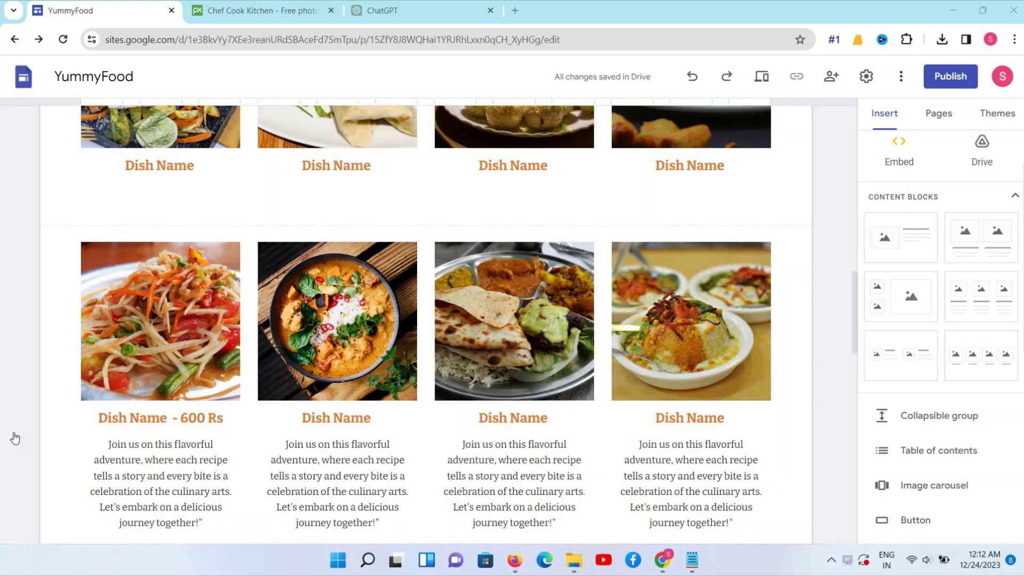
# Delete the dish-grid section so the page ends with About Our Team and its two profiles
pyautogui.click(19, 436)
pyautogui.scroll(-5, 19, 435)
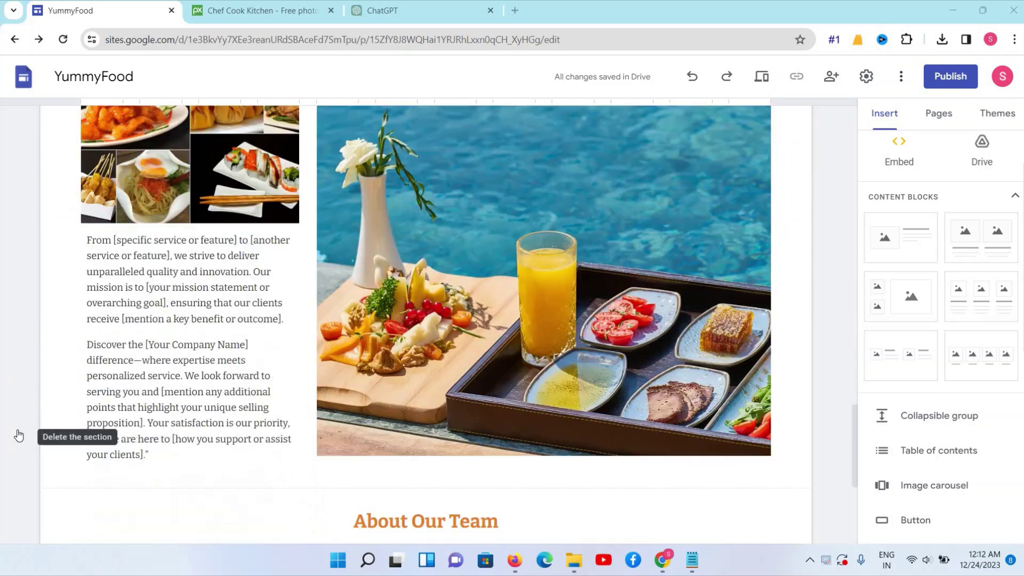
pyautogui.scroll(-2, 19, 435)
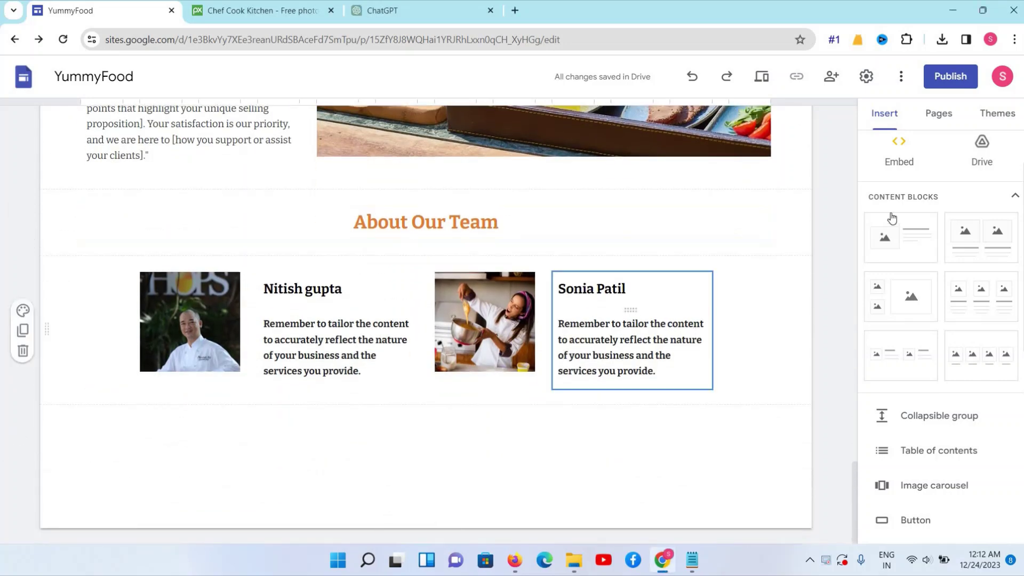
pyautogui.scroll(-2, 915, 400)
pyautogui.scroll(-5, 918, 400)
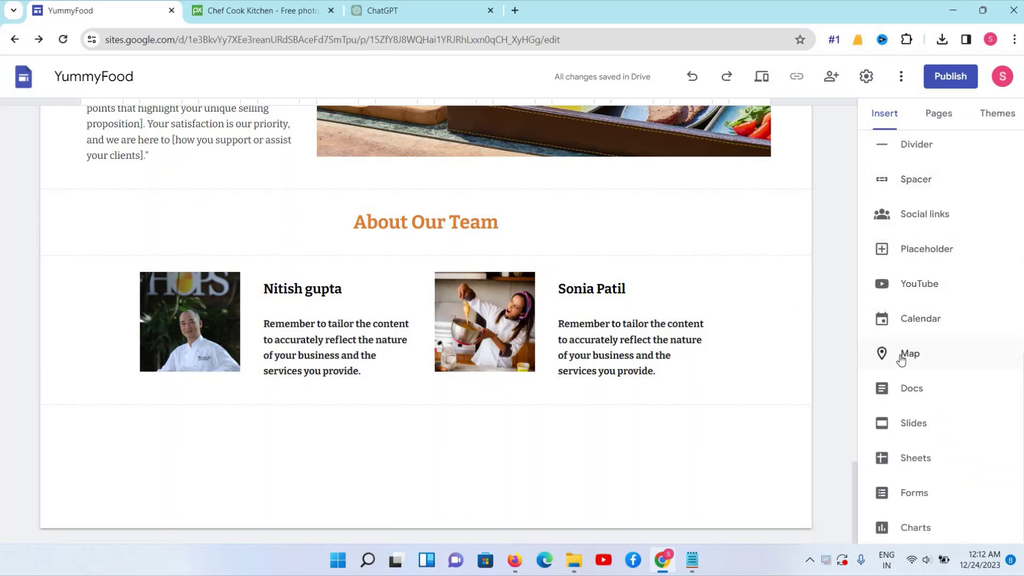
# Insert a map of Bengaluru - Mumbai Highway, Vashi, found by searching 'vasi mumai 400 703'
pyautogui.click(902, 354)
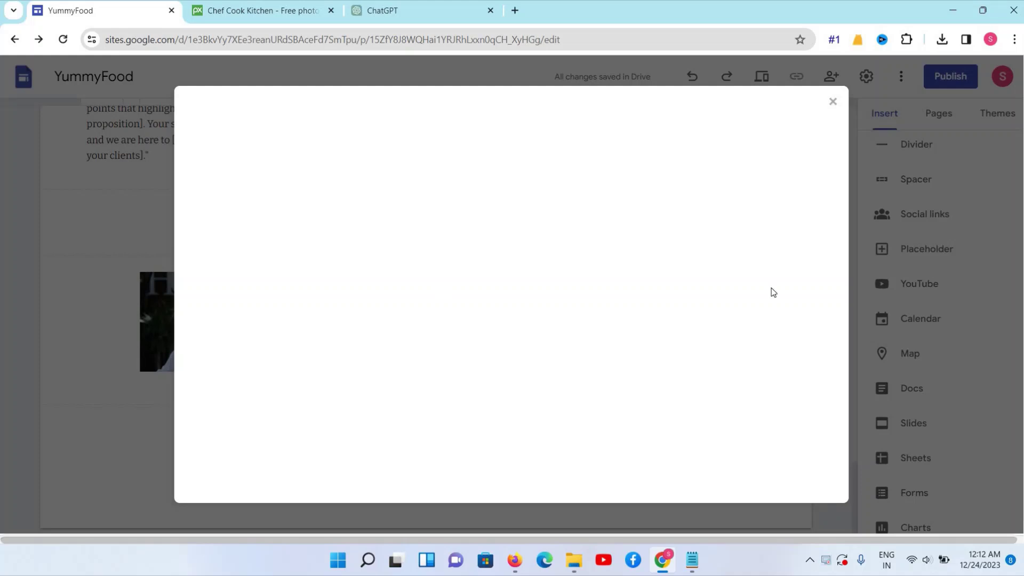
pyautogui.click(833, 103)
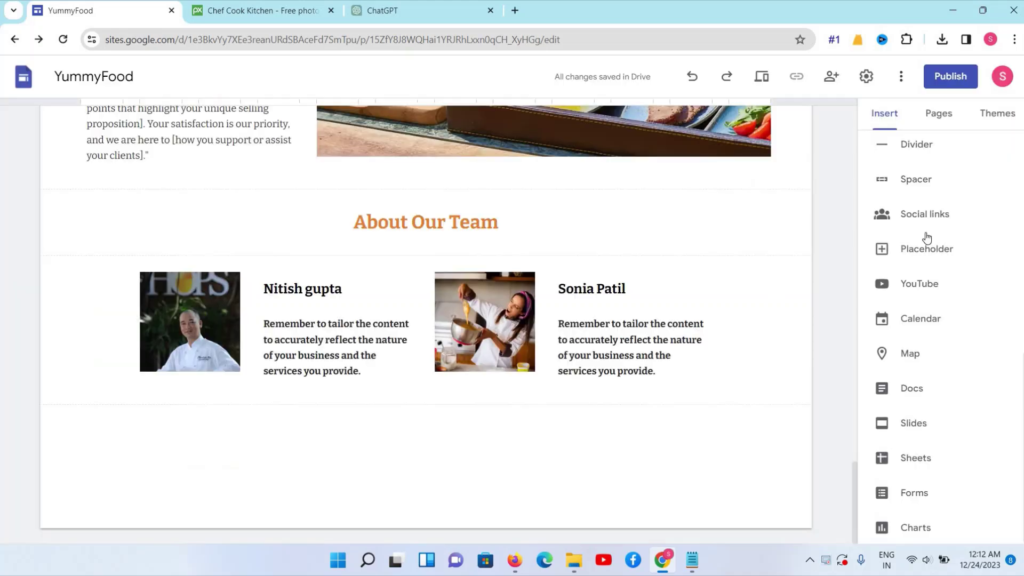
pyautogui.scroll(3, 934, 245)
pyautogui.scroll(3, 932, 251)
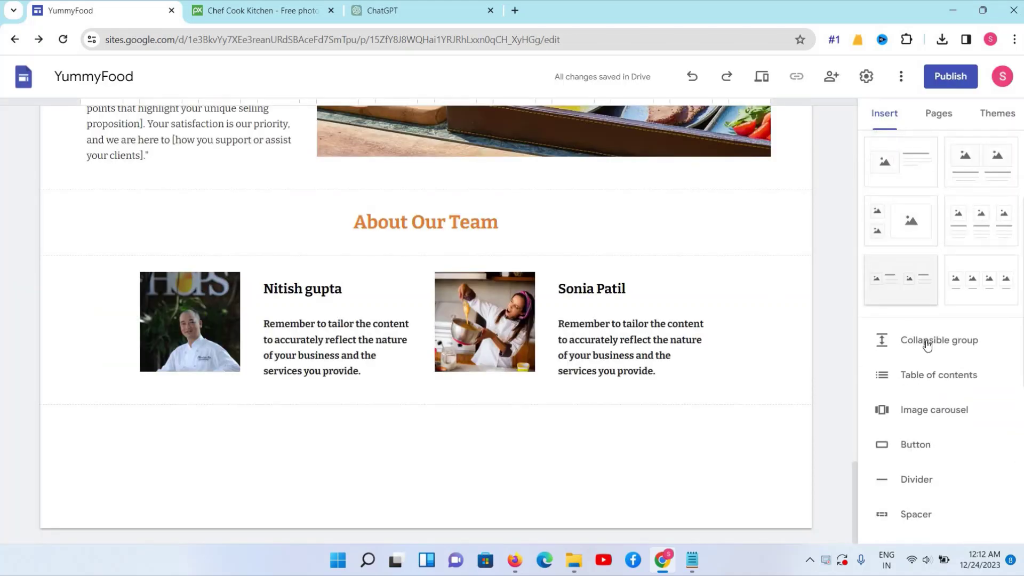
pyautogui.scroll(-6, 923, 344)
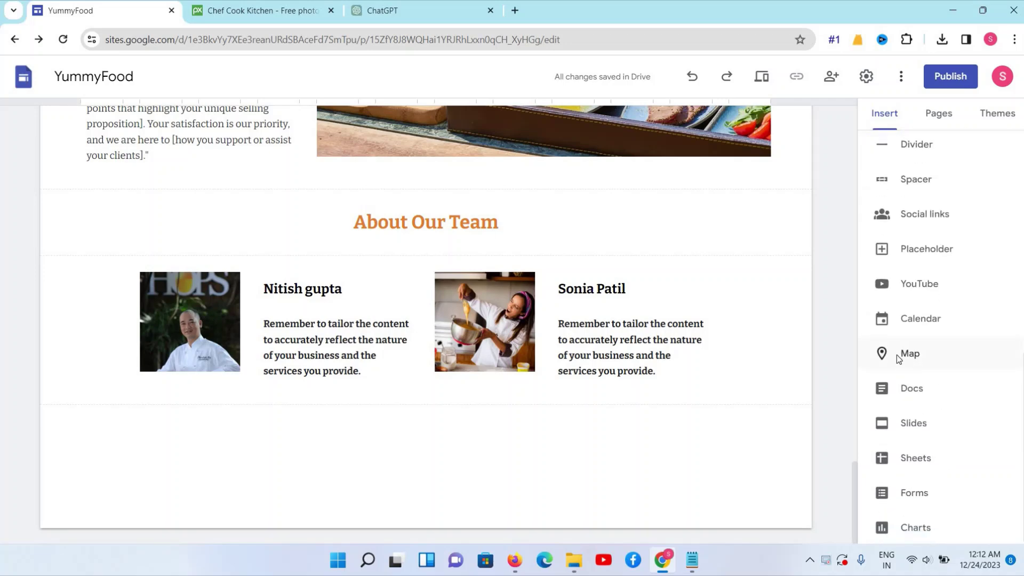
pyautogui.click(897, 354)
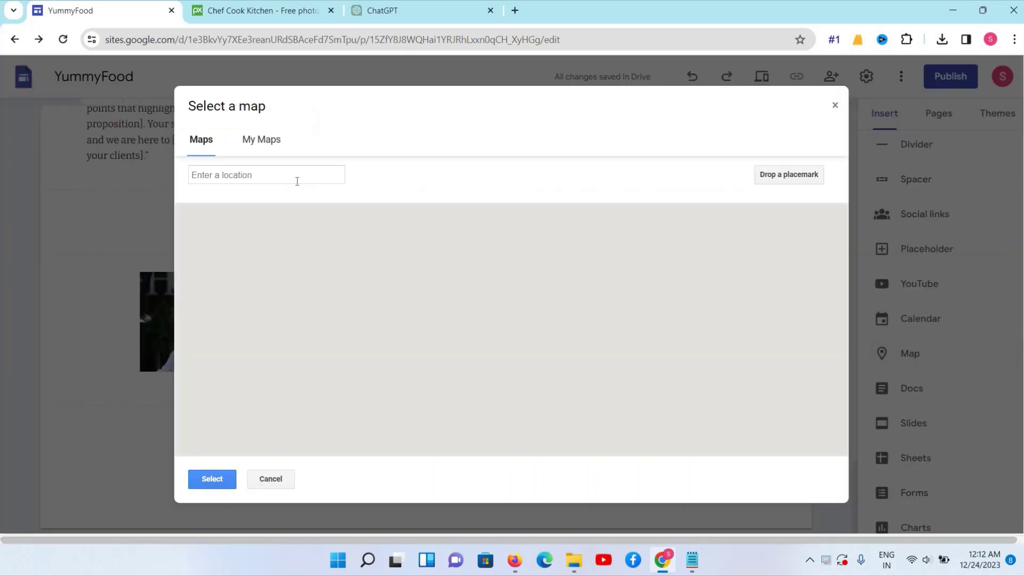
pyautogui.click(288, 176)
pyautogui.write('4')
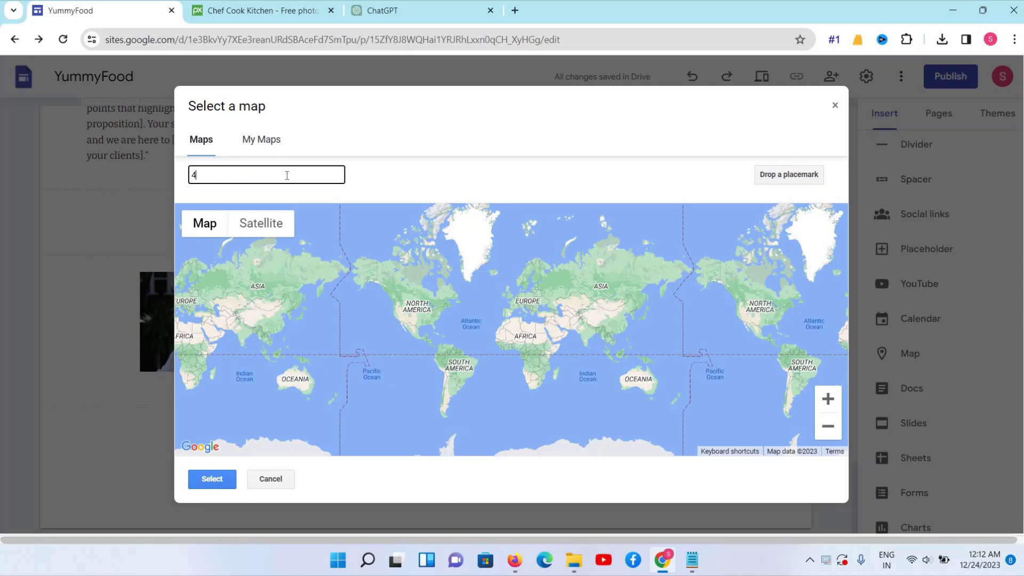
pyautogui.press('BackSpace')
pyautogui.write('vasi mumai 400')
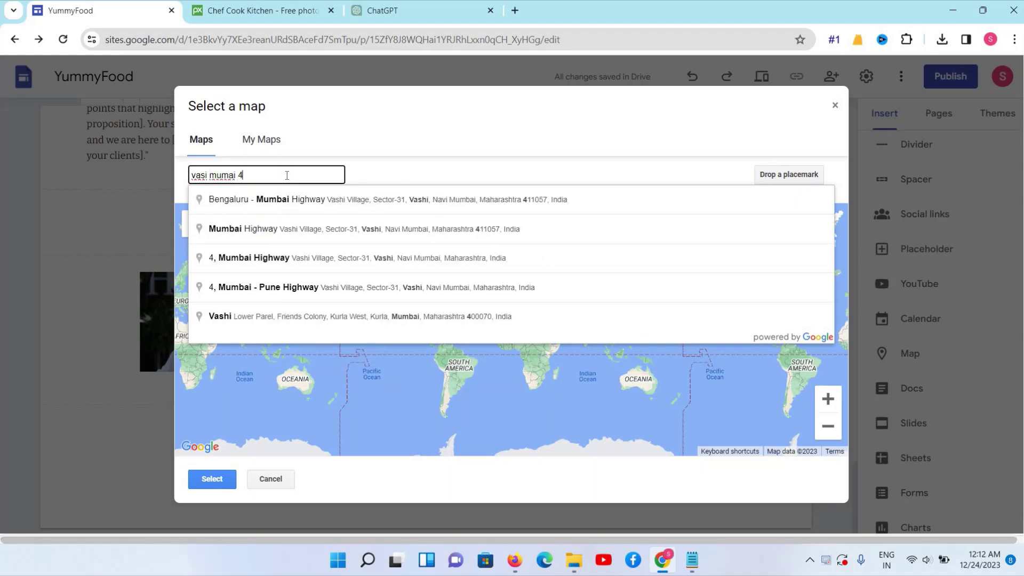
pyautogui.write(' 703')
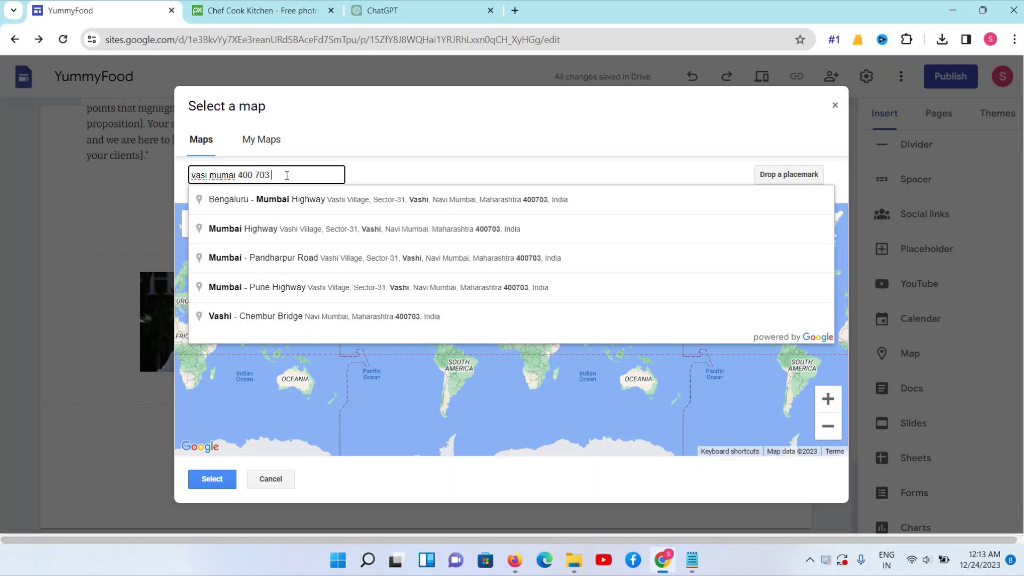
pyautogui.click(302, 202)
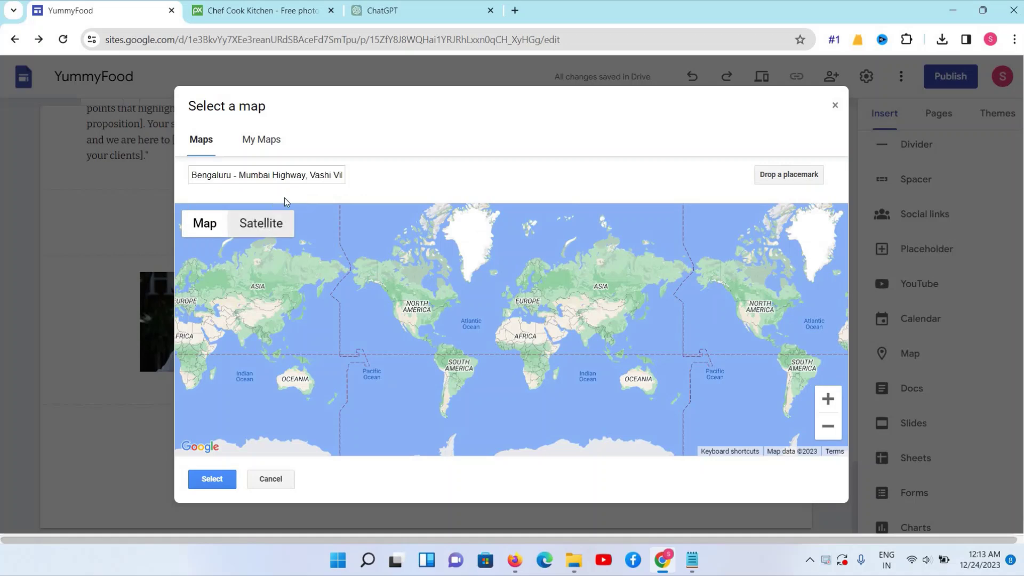
pyautogui.click(215, 478)
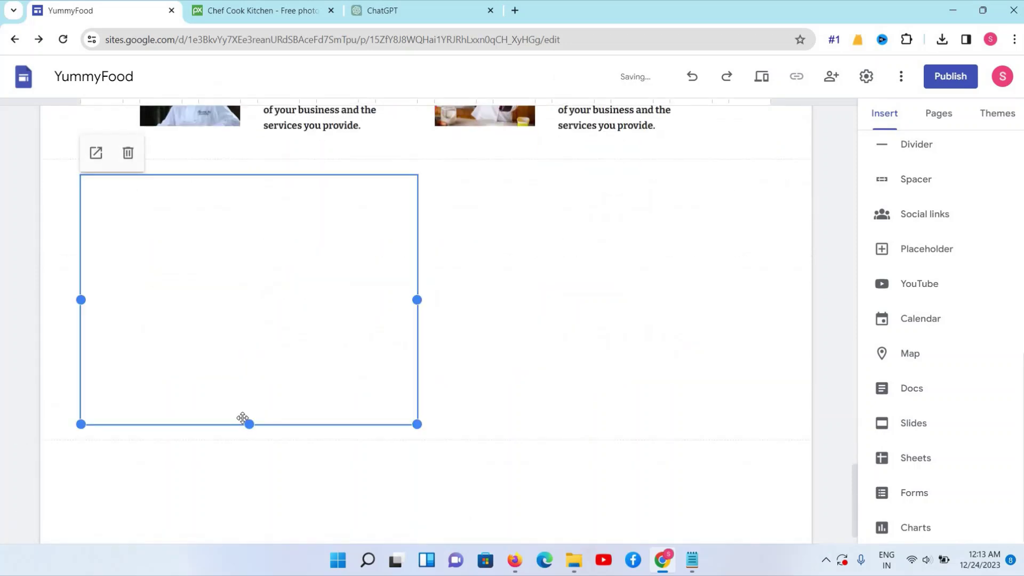
# Add an empty text box above the map
pyautogui.scroll(-1, 243, 422)
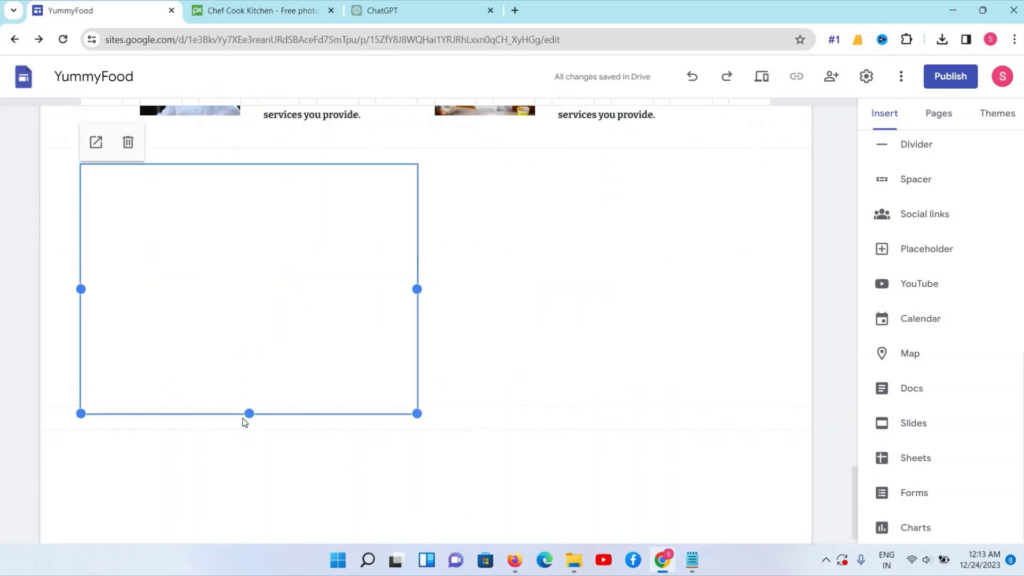
pyautogui.scroll(3, 245, 427)
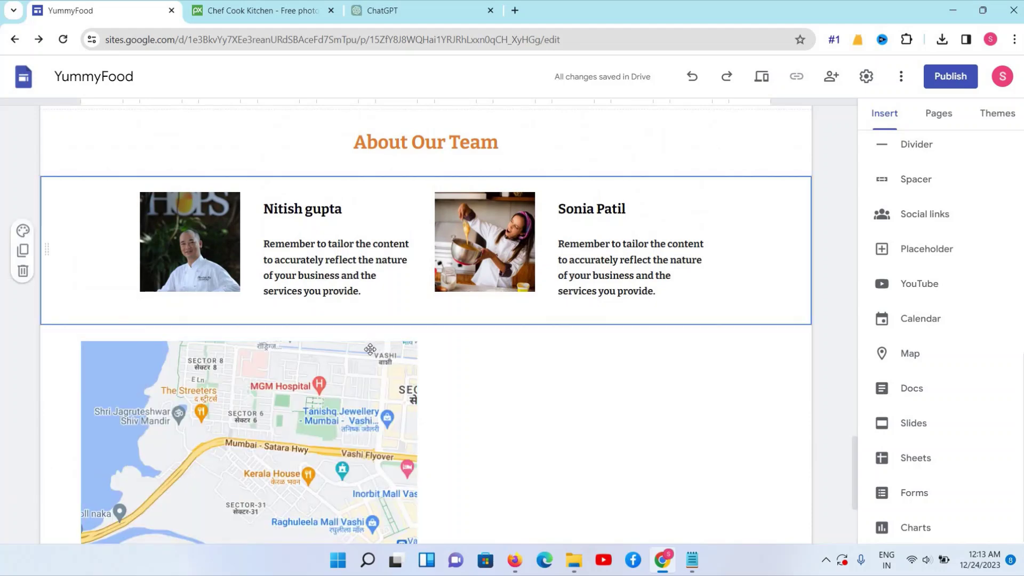
pyautogui.scroll(10, 902, 181)
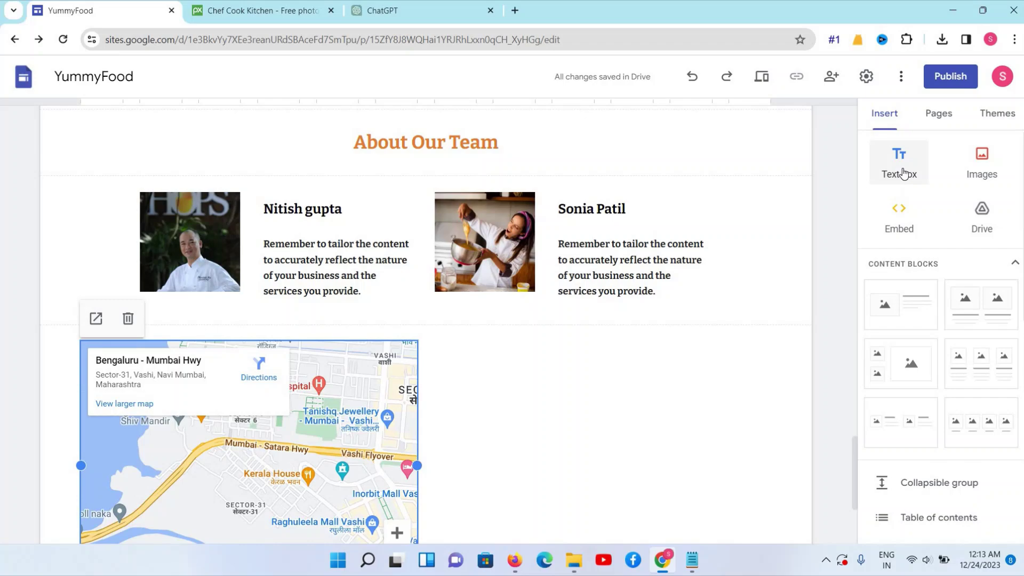
pyautogui.click(902, 172)
# Paste the About Our Team heading into the box and retitle it 'Contact Us'
pyautogui.scroll(6, 392, 236)
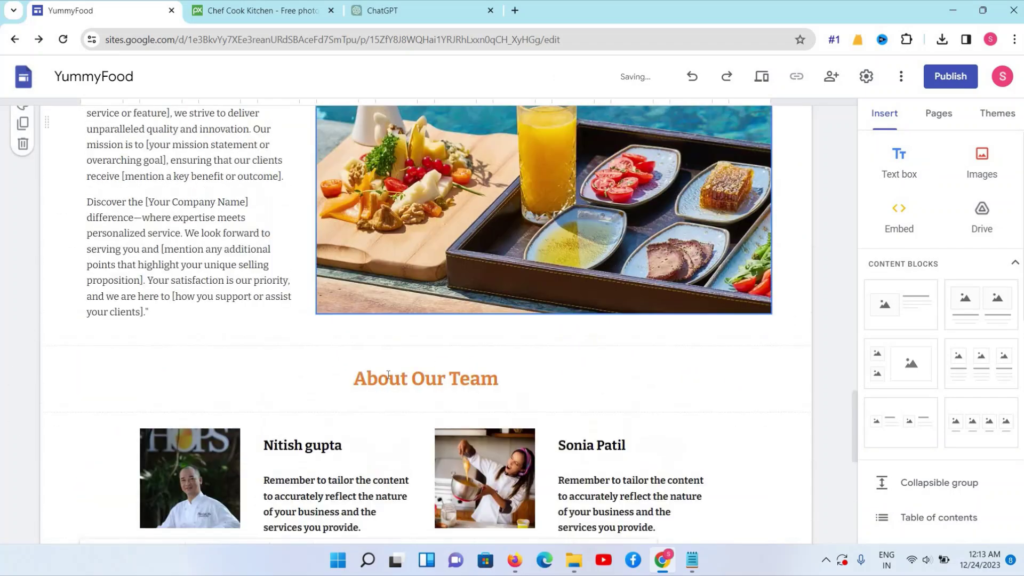
pyautogui.tripleClick(388, 375)
pyautogui.hotkey('ctrl', 'c')
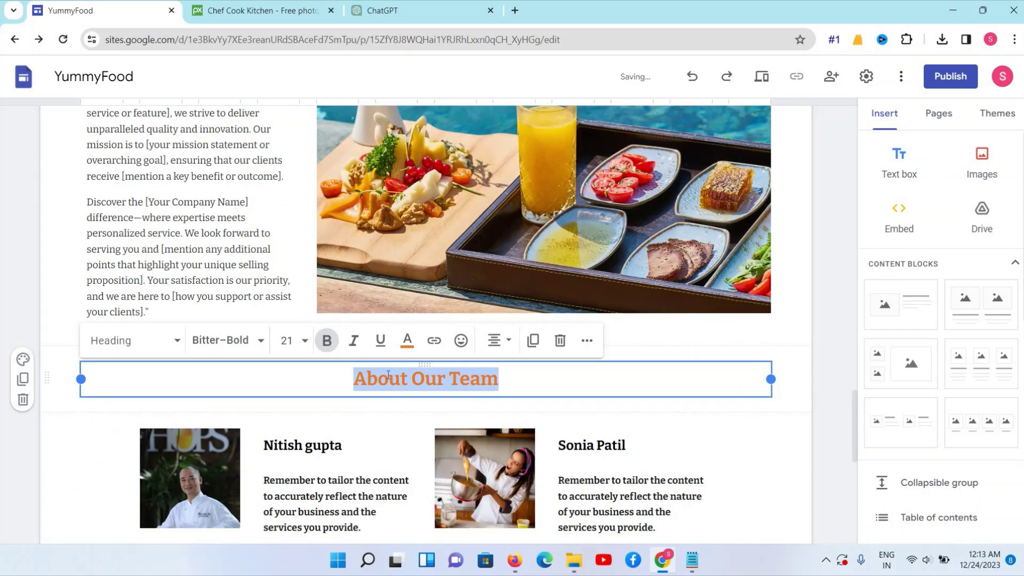
pyautogui.scroll(-6, 388, 375)
pyautogui.click(375, 255)
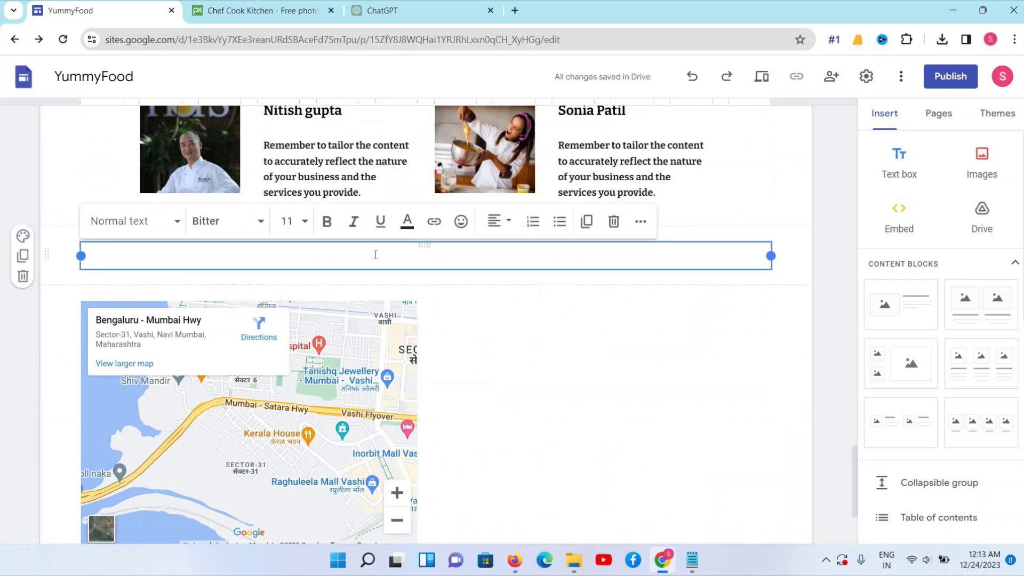
pyautogui.hotkey('ctrl', 'v')
pyautogui.tripleClick(376, 255)
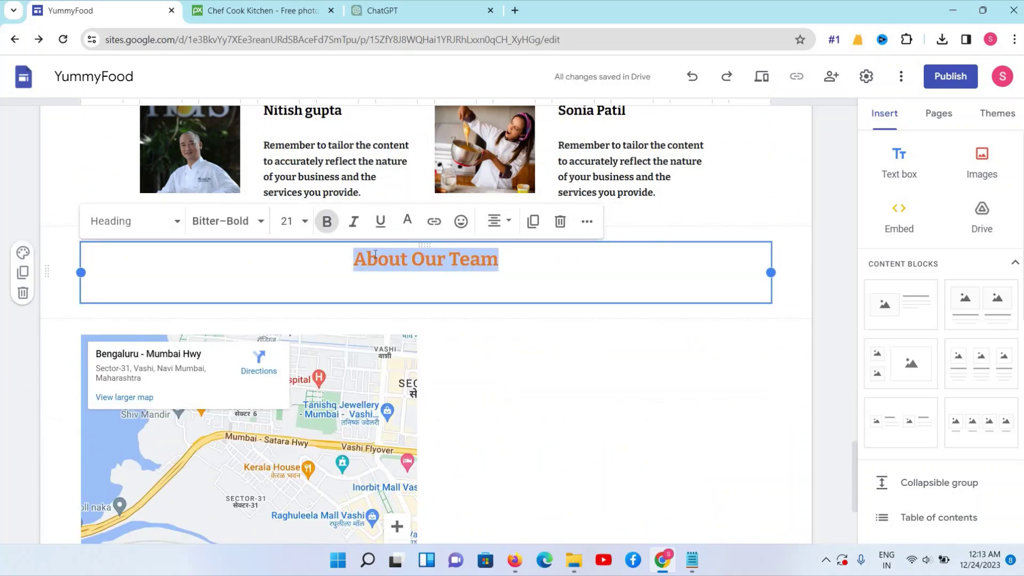
pyautogui.write('Contav')
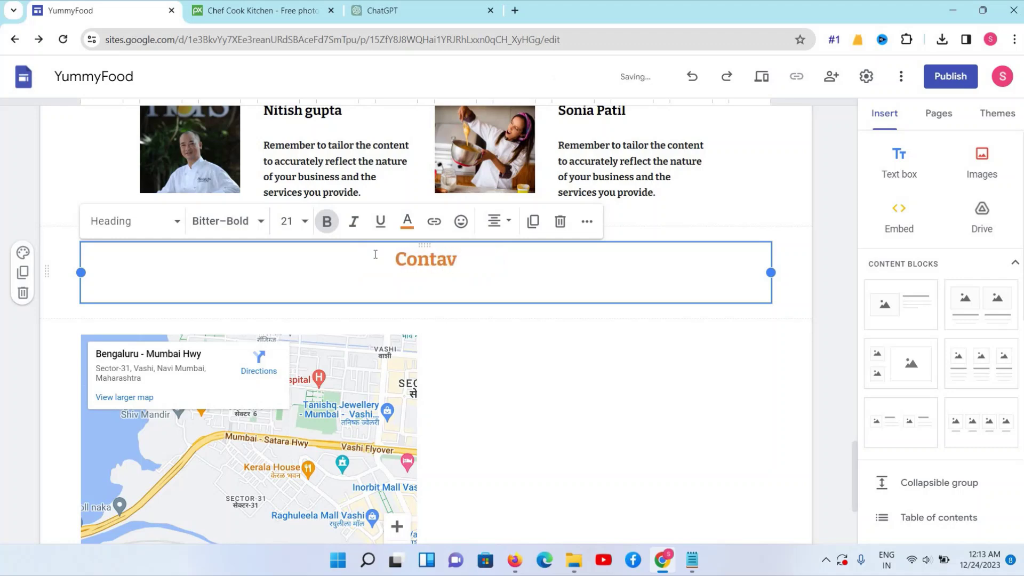
pyautogui.press('BackSpace')
pyautogui.write('ct Us')
pyautogui.click(357, 391)
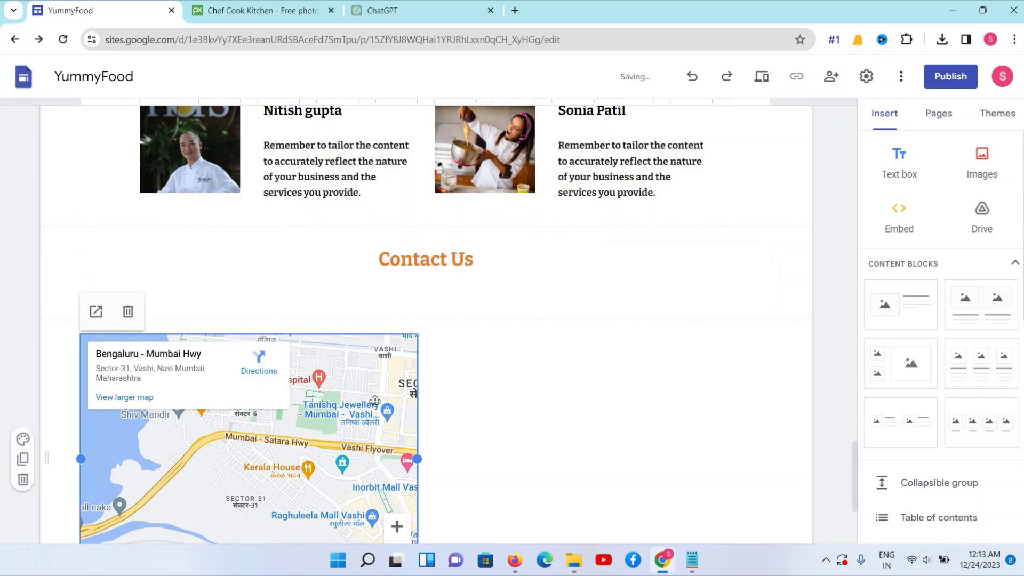
pyautogui.click(485, 377)
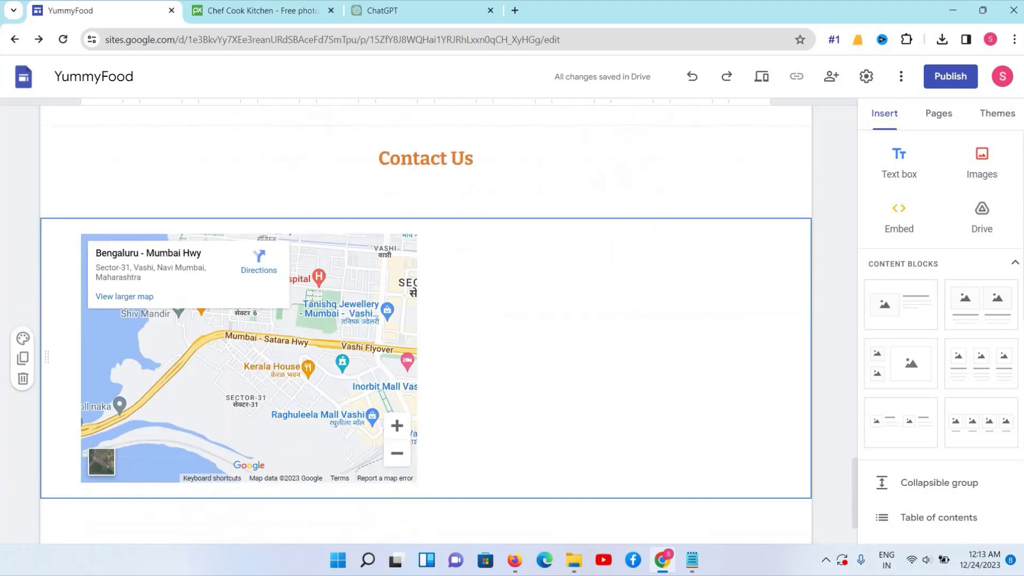
# Add a text box beside the map reading 'Other Contact Details'
pyautogui.click(901, 165)
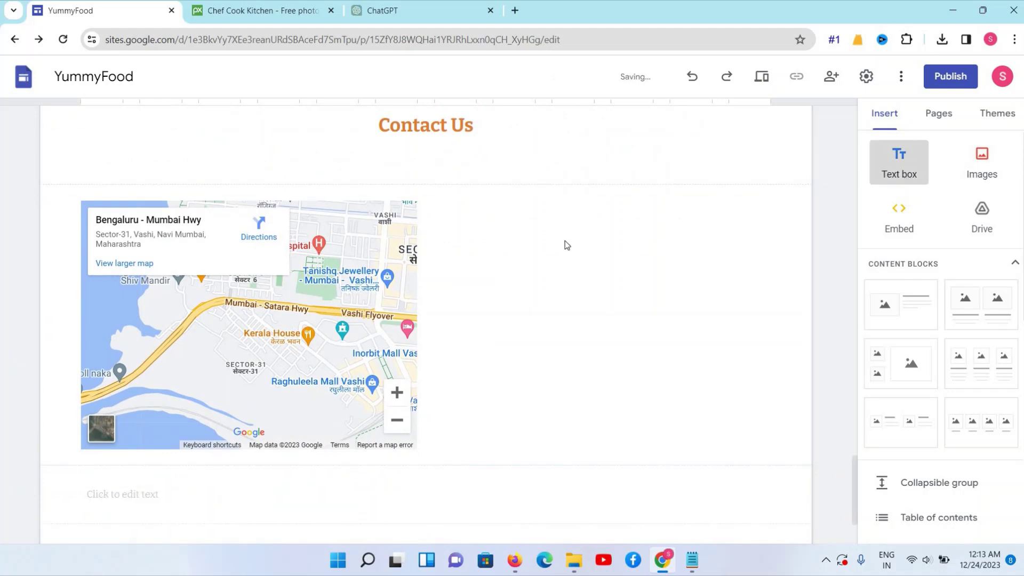
pyautogui.moveTo(628, 217); pyautogui.dragTo(624, 216)
pyautogui.click(466, 287)
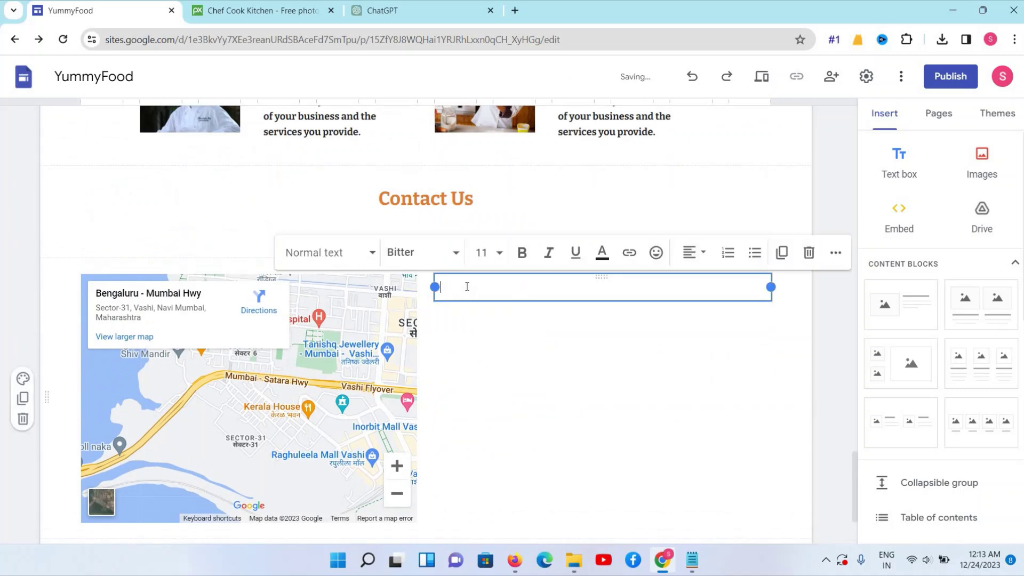
pyautogui.write('zO')
pyautogui.hotkey('ctrl', 'a')
pyautogui.press('BackSpace')
pyautogui.write('Other Contact Details')
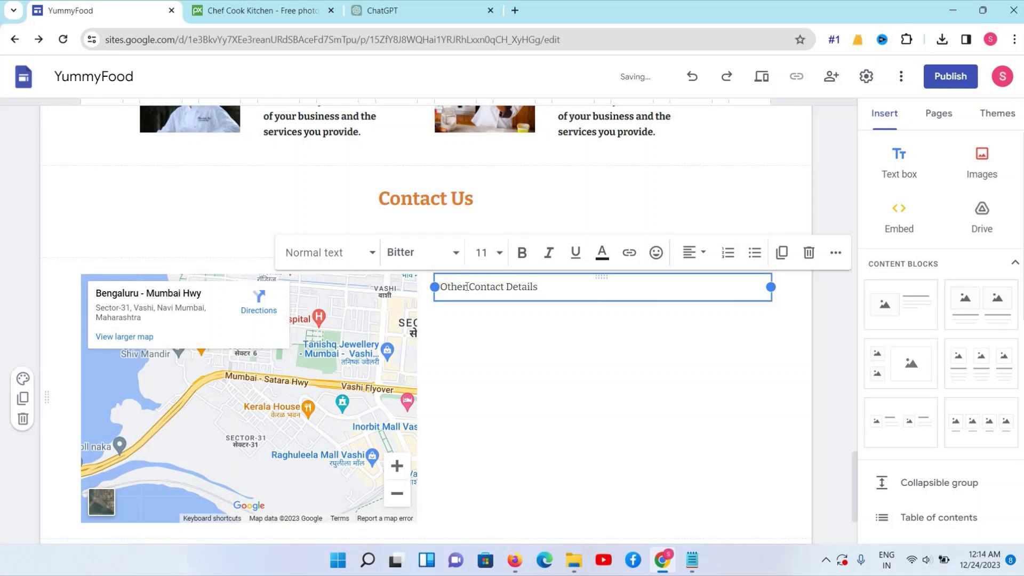
# Make 'Other Contact Details :' a sub-heading with a trailing colon
pyautogui.tripleClick(467, 287)
pyautogui.click(368, 253)
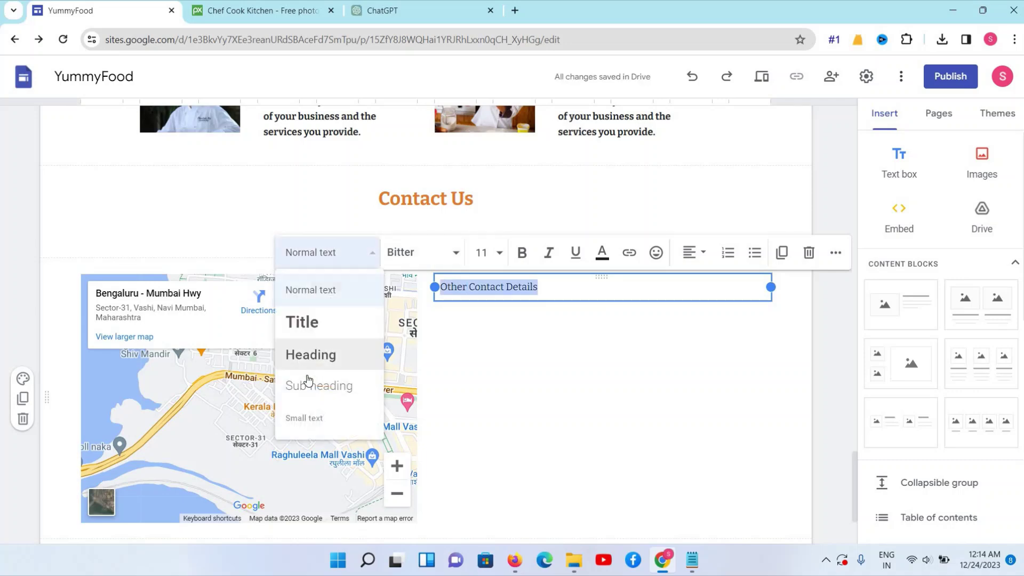
pyautogui.click(307, 384)
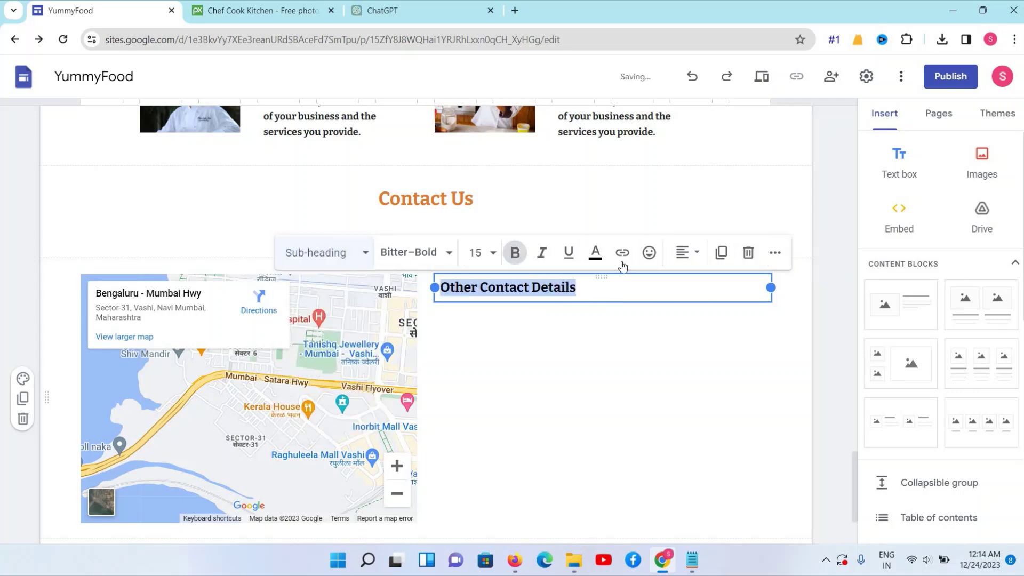
pyautogui.click(598, 286)
pyautogui.write(':')
# Add a bold 'Phone No :' line beneath the sub-heading
pyautogui.press('Return')
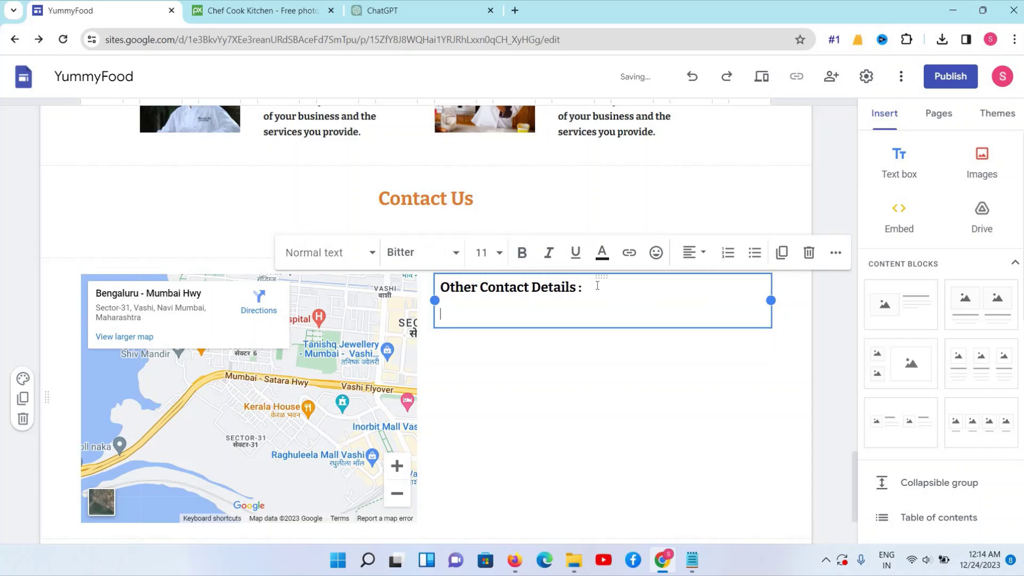
pyautogui.write('Phone')
pyautogui.write(' N')
pyautogui.write('p')
pyautogui.write('o')
pyautogui.write(' :')
pyautogui.tripleClick(483, 314)
pyautogui.click(522, 253)
pyautogui.click(491, 260)
# Set the 'Phone No :' line to font size 14
pyautogui.click(483, 388)
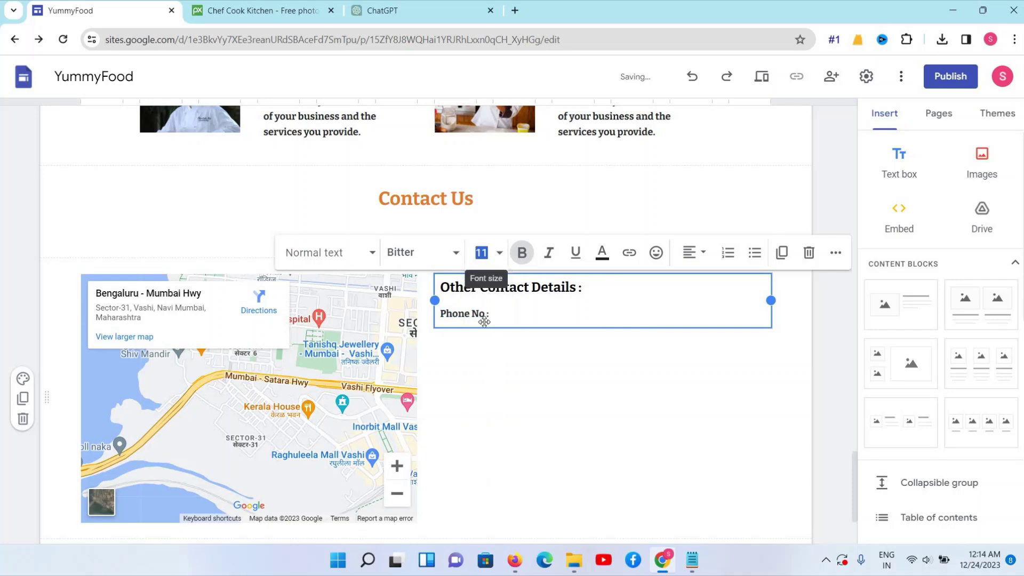
pyautogui.moveTo(491, 315); pyautogui.dragTo(440, 314)
pyautogui.click(482, 252)
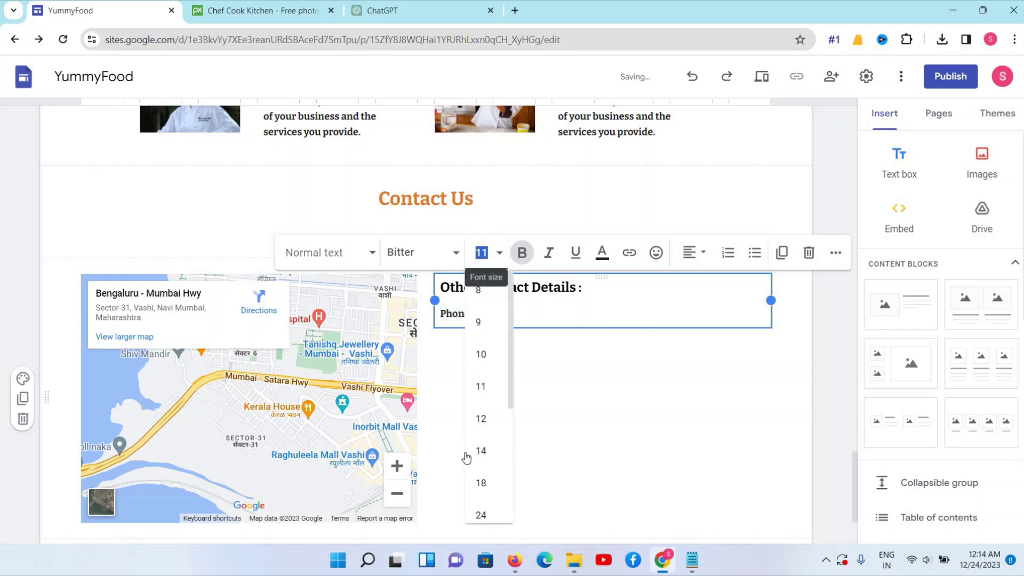
pyautogui.scroll(-1, 480, 362)
pyautogui.click(480, 350)
pyautogui.click(517, 315)
pyautogui.tripleClick(474, 315)
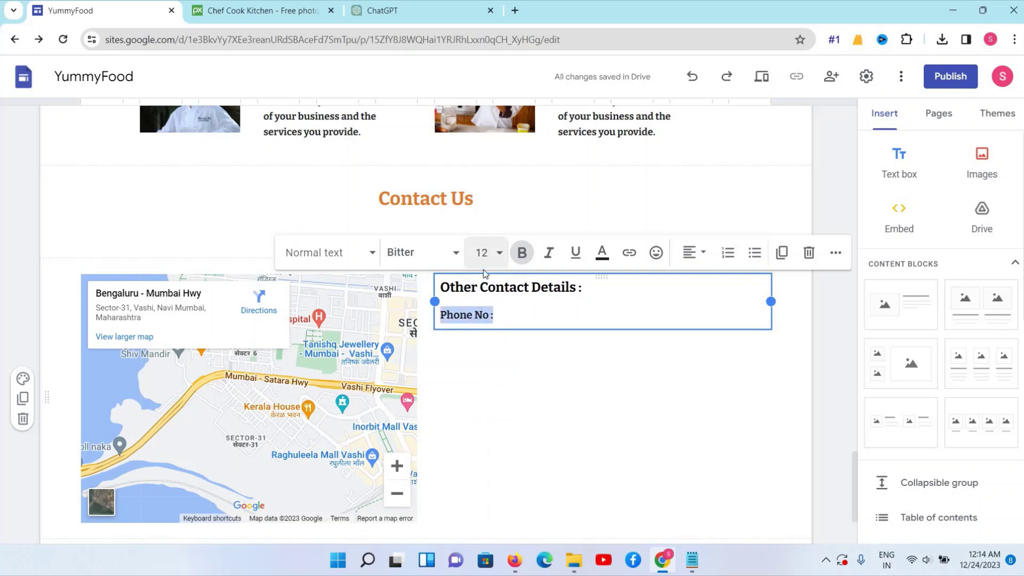
pyautogui.click(484, 256)
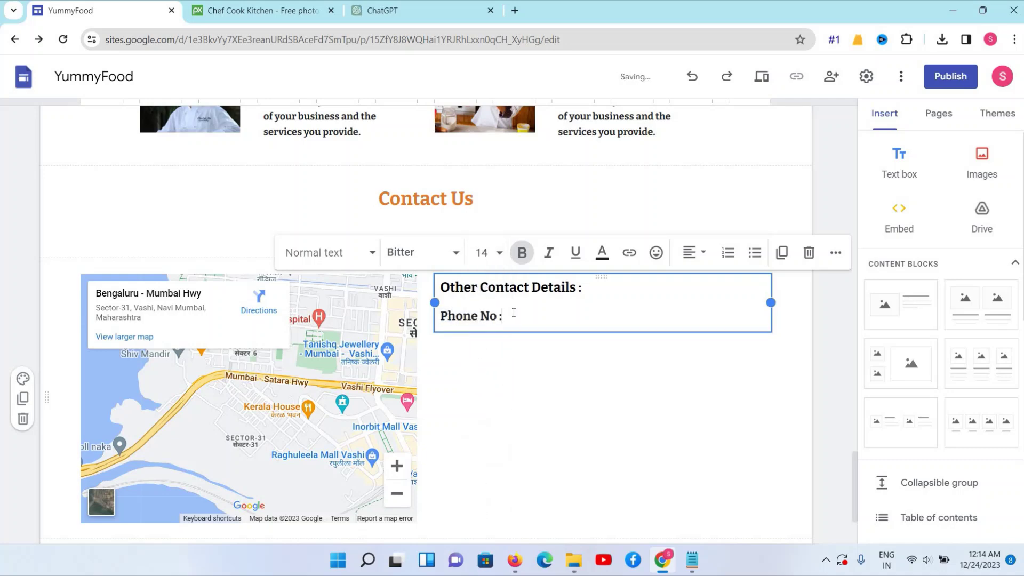
# Enter the phone number, then an 'Email Id :' line with the contact email address
pyautogui.press('Return')
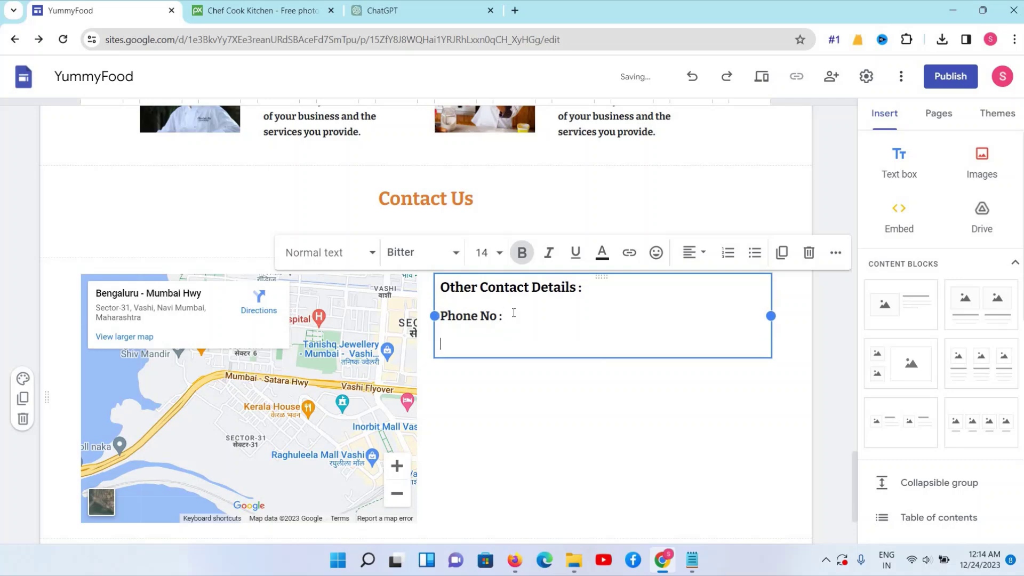
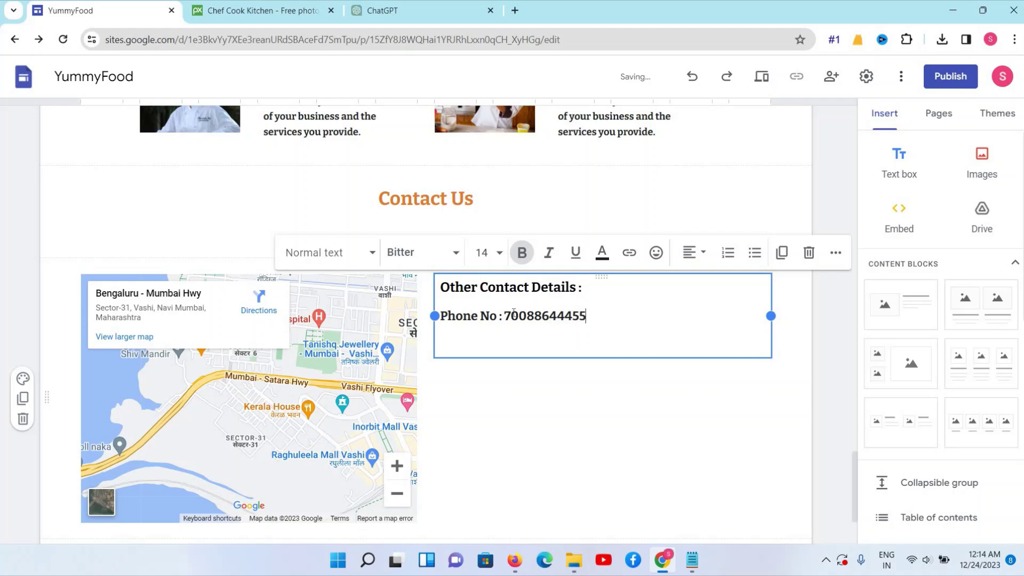
pyautogui.press('Return')
pyautogui.write('Email I')
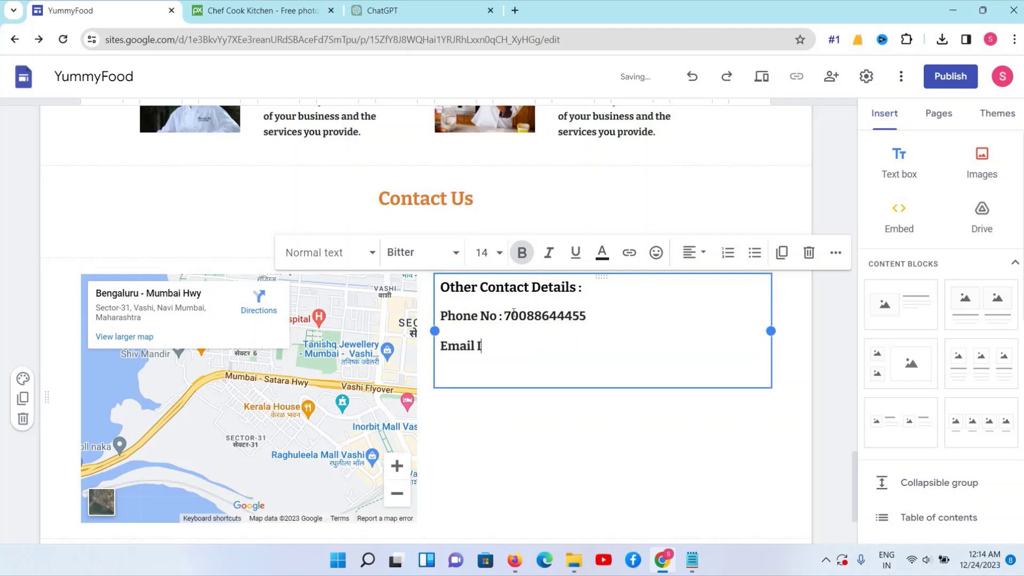
pyautogui.write('d : ddfh')
pyautogui.press('BackSpace')
pyautogui.press('BackSpace')
pyautogui.press('BackSpace')
pyautogui.press('BackSpace')
pyautogui.press('BackSpace')
pyautogui.press('BackSpace')
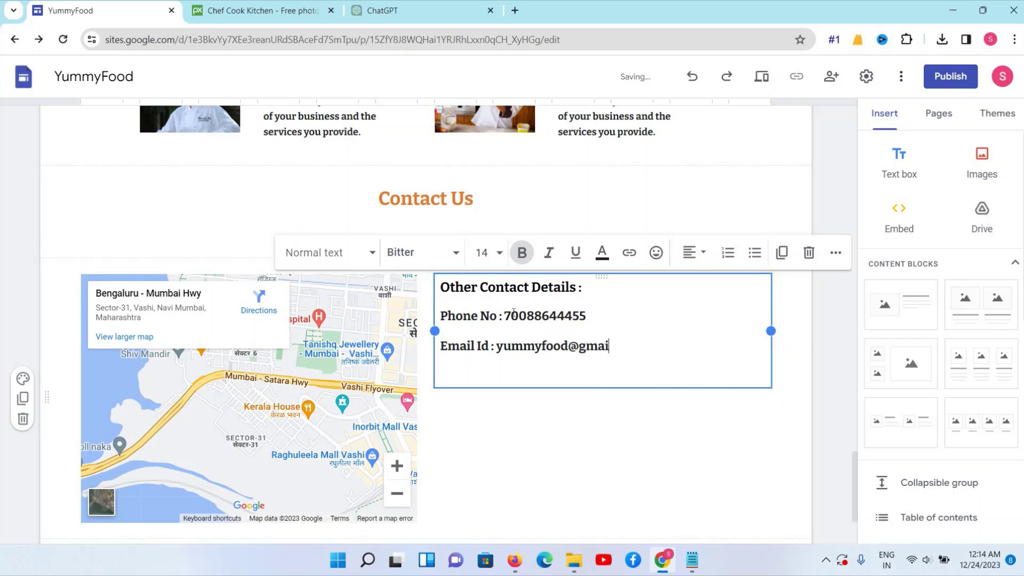
# Add an Address line with the shop's postal address
pyautogui.press('Return')
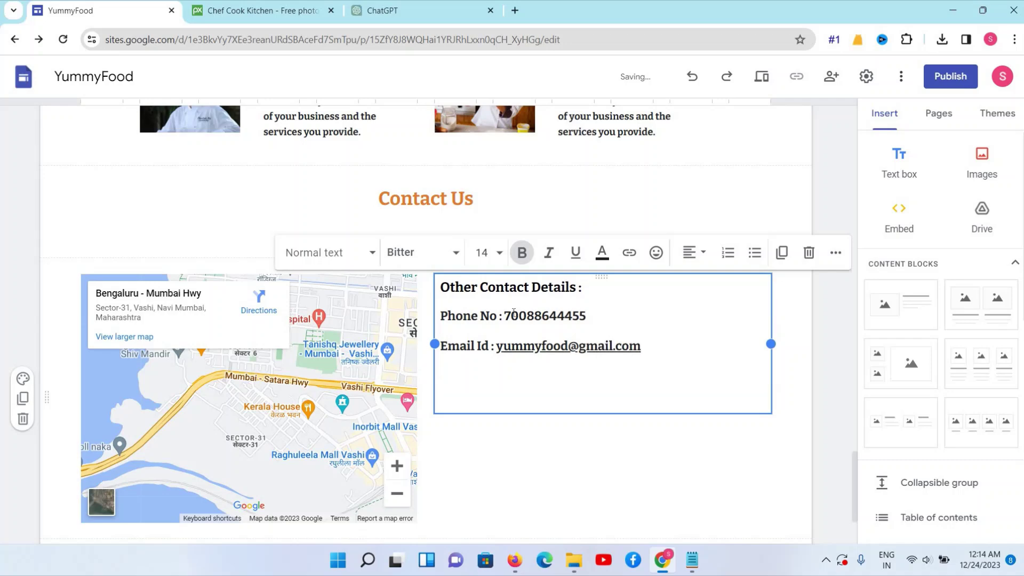
pyautogui.write('Addd')
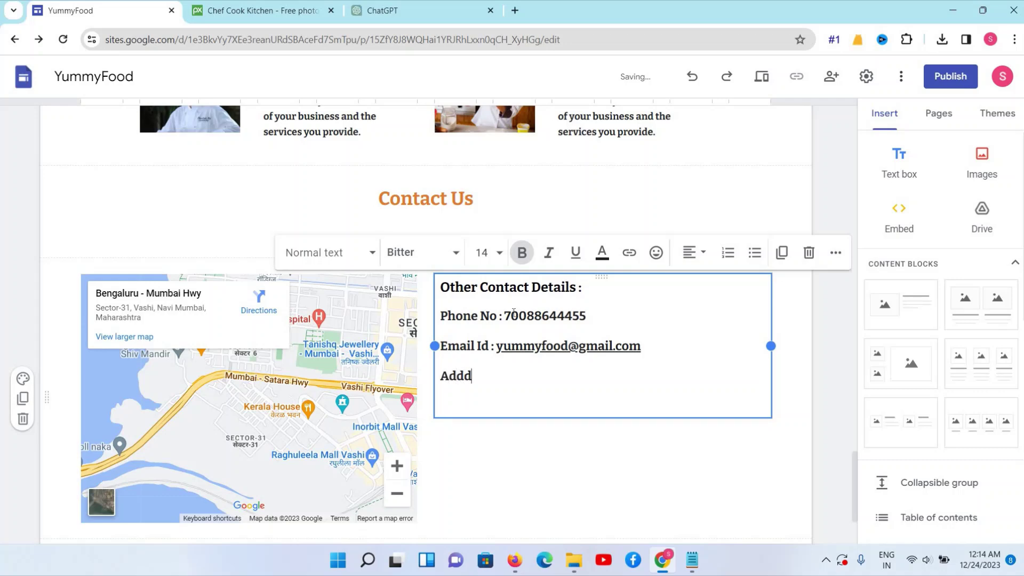
pyautogui.write('esss')
pyautogui.write('as')
pyautogui.write('d')
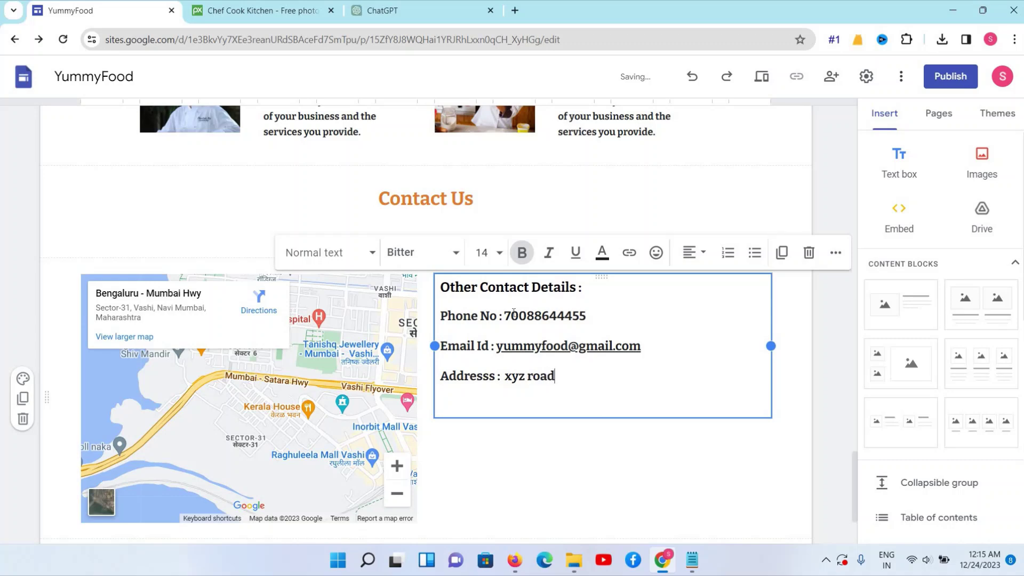
pyautogui.write(' ,Plot No')
pyautogui.press('BackSpace')
pyautogui.press('BackSpace')
pyautogui.press('BackSpace')
pyautogui.press('BackSpace')
pyautogui.press('BackSpace')
pyautogui.write('Shop No-90,city, st')
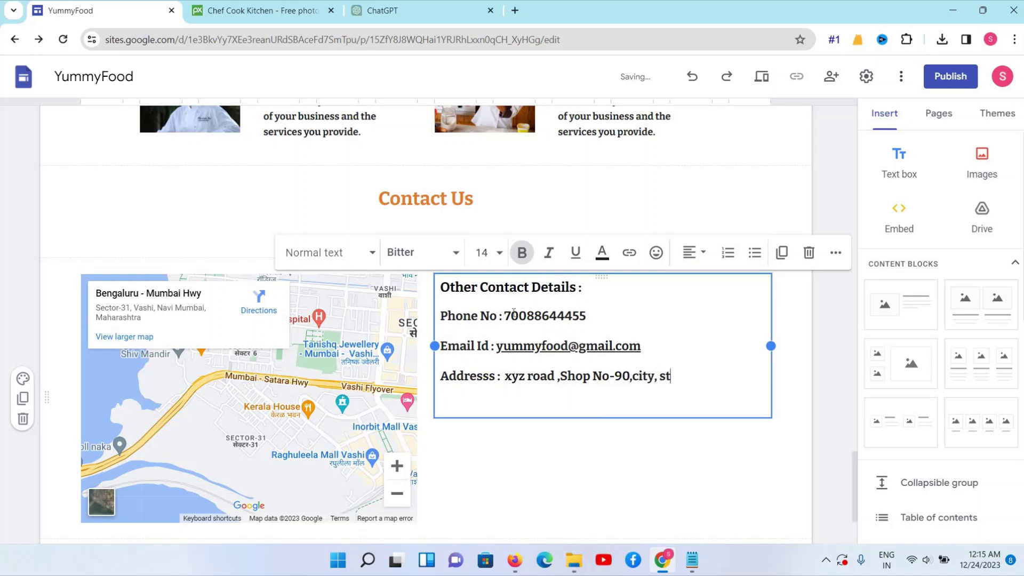
pyautogui.press('BackSpace')
pyautogui.press('BackSpace')
pyautogui.write('ate')
pyautogui.click(366, 375)
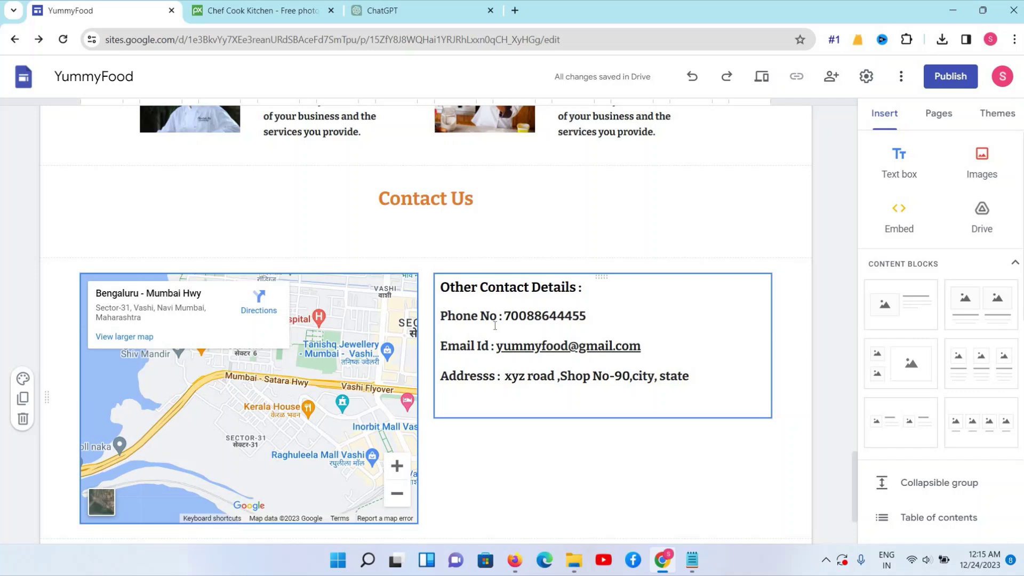
pyautogui.moveTo(499, 323); pyautogui.dragTo(441, 319)
# Colour the Phone No, Email Id and Address labels with the custom orange swatch
pyautogui.click(602, 252)
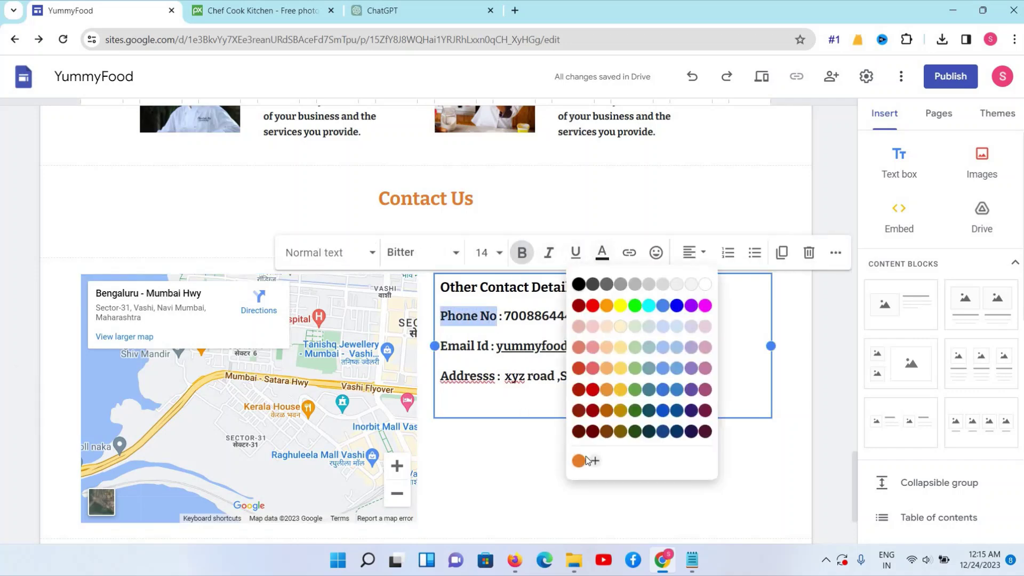
pyautogui.click(580, 459)
pyautogui.click(491, 346)
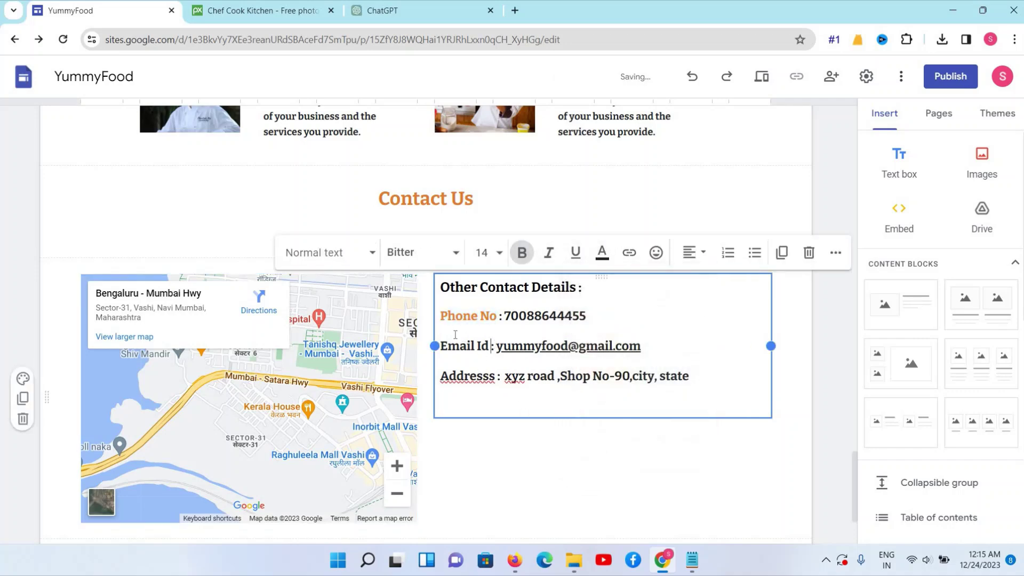
pyautogui.moveTo(495, 346); pyautogui.dragTo(440, 345)
pyautogui.click(602, 253)
pyautogui.click(580, 460)
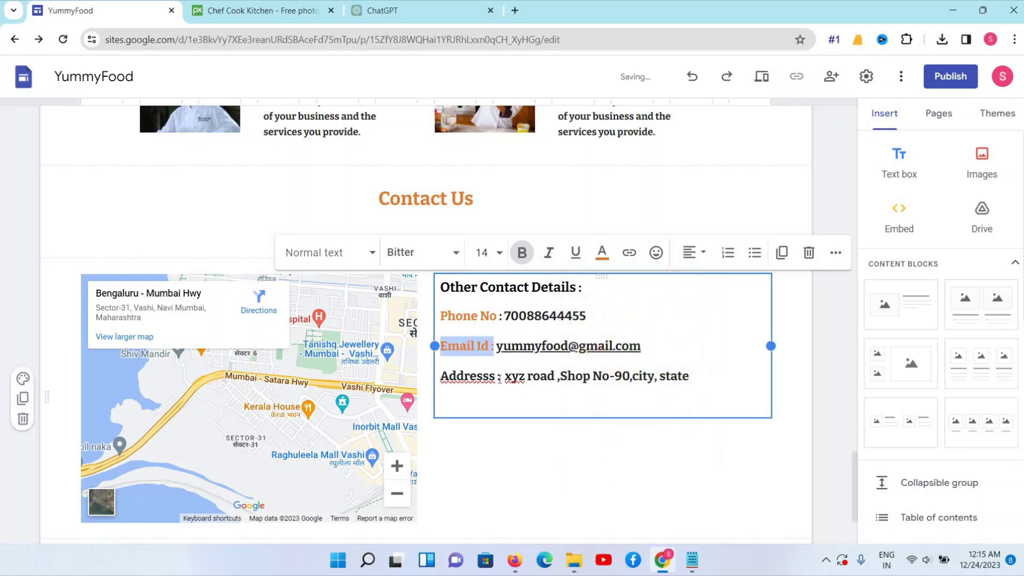
pyautogui.moveTo(496, 376); pyautogui.dragTo(441, 376)
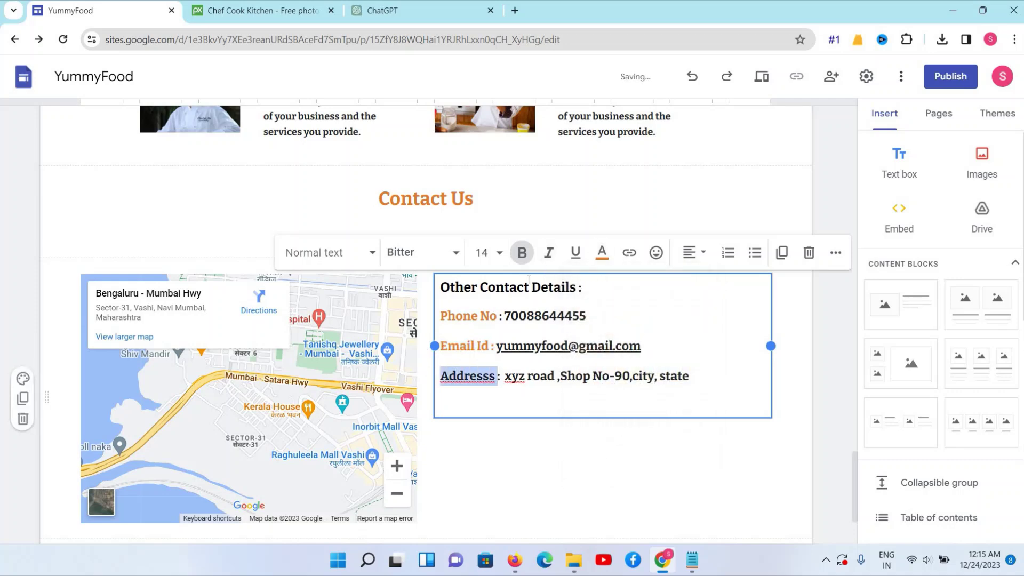
pyautogui.click(602, 252)
pyautogui.click(576, 462)
pyautogui.click(532, 394)
pyautogui.scroll(-3, 532, 394)
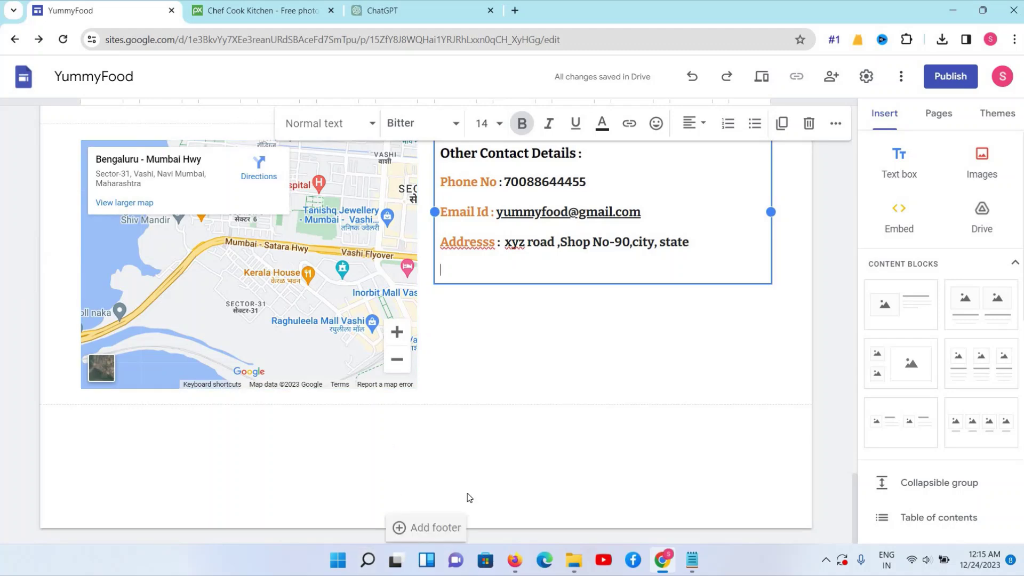
pyautogui.click(401, 532)
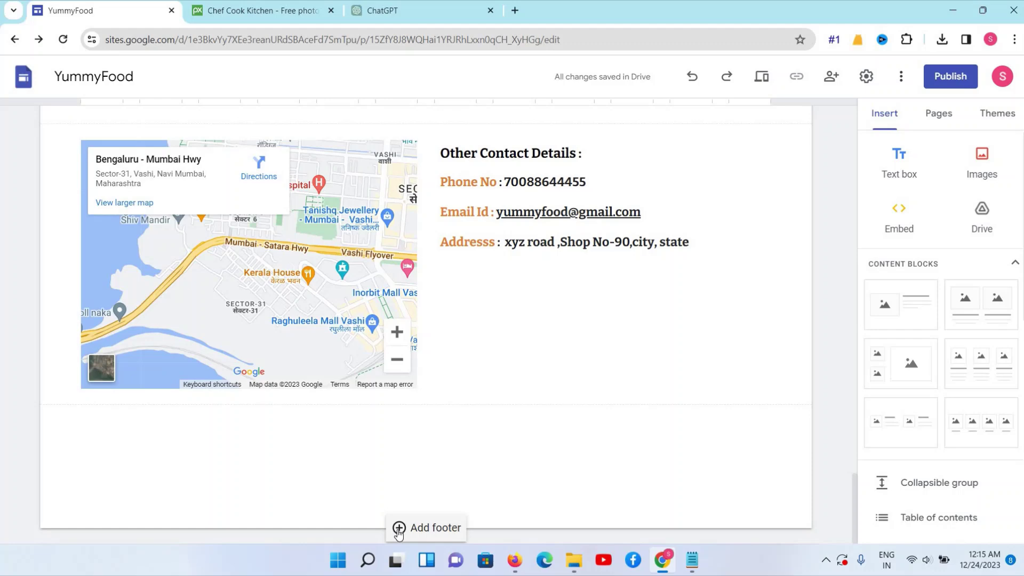
# Add a footer with the dark Style 3 section colour and select its text box
pyautogui.click(399, 528)
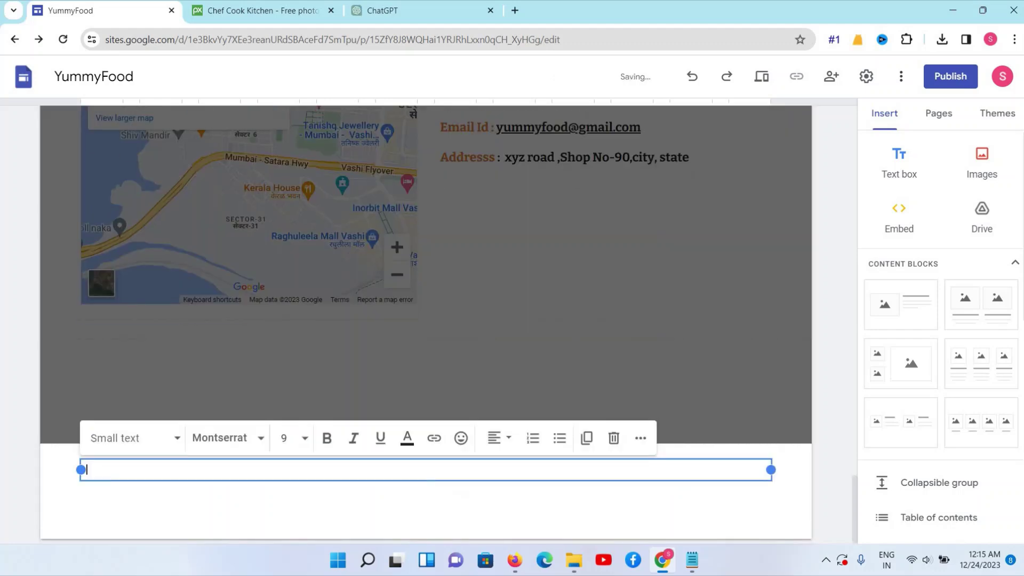
pyautogui.click(710, 533)
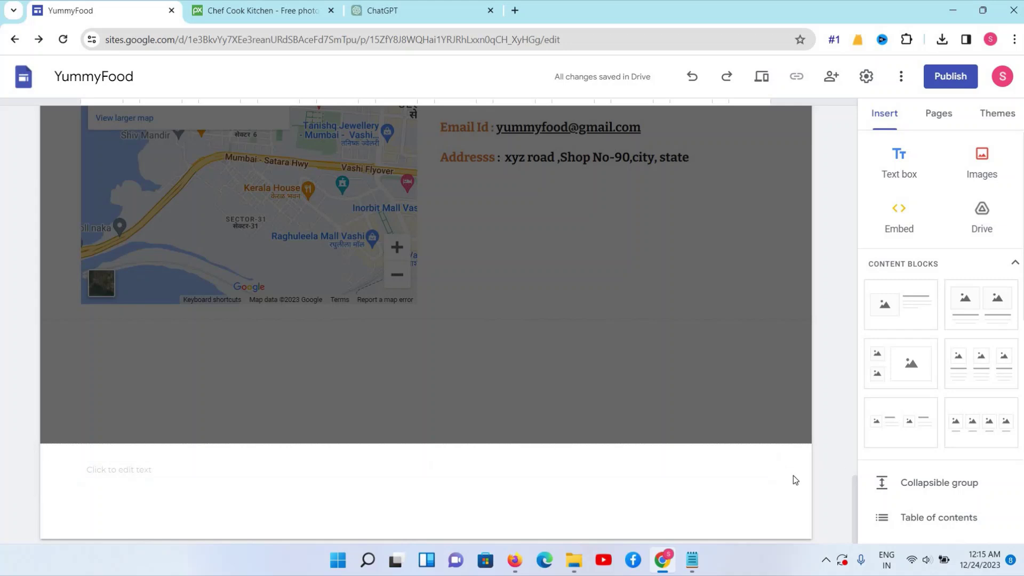
pyautogui.moveTo(21, 452)
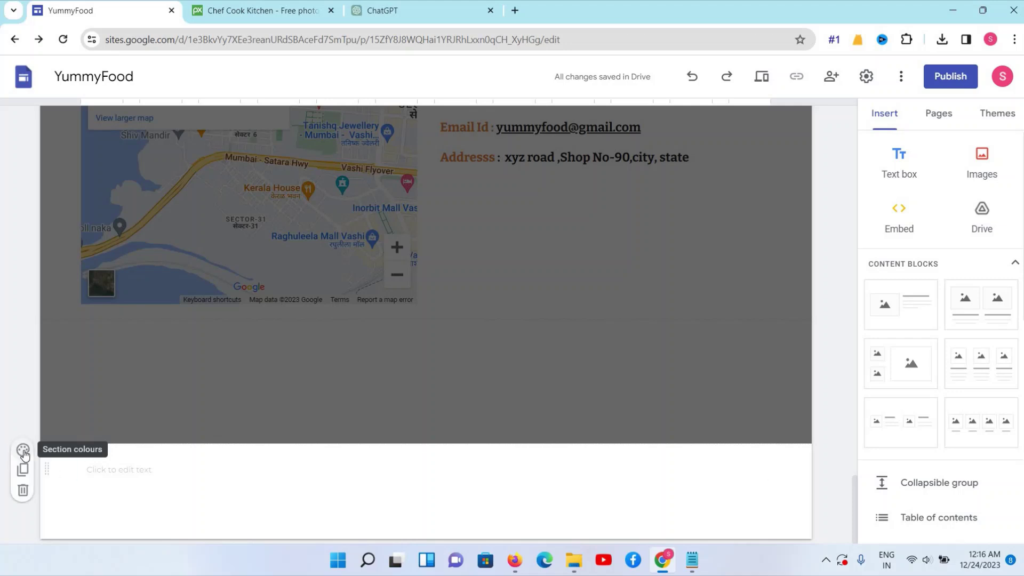
pyautogui.click(23, 453)
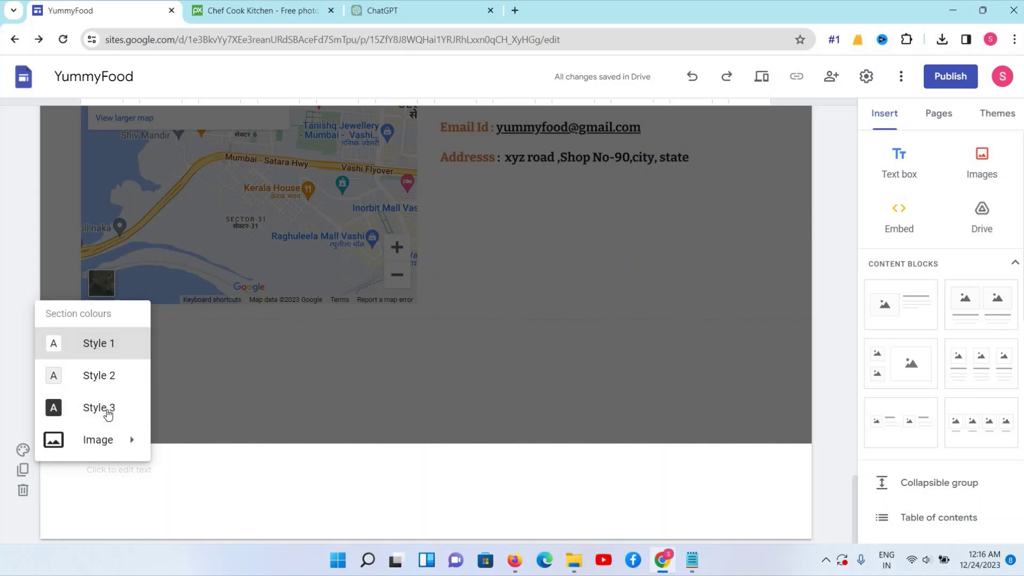
pyautogui.click(104, 408)
pyautogui.click(128, 456)
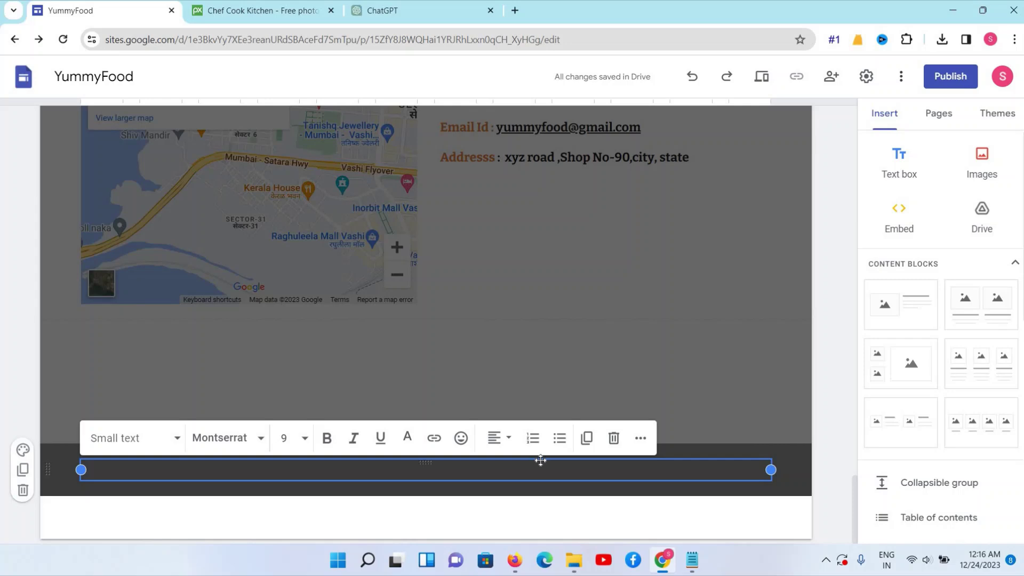
pyautogui.scroll(-4, 912, 475)
pyautogui.scroll(-5, 932, 433)
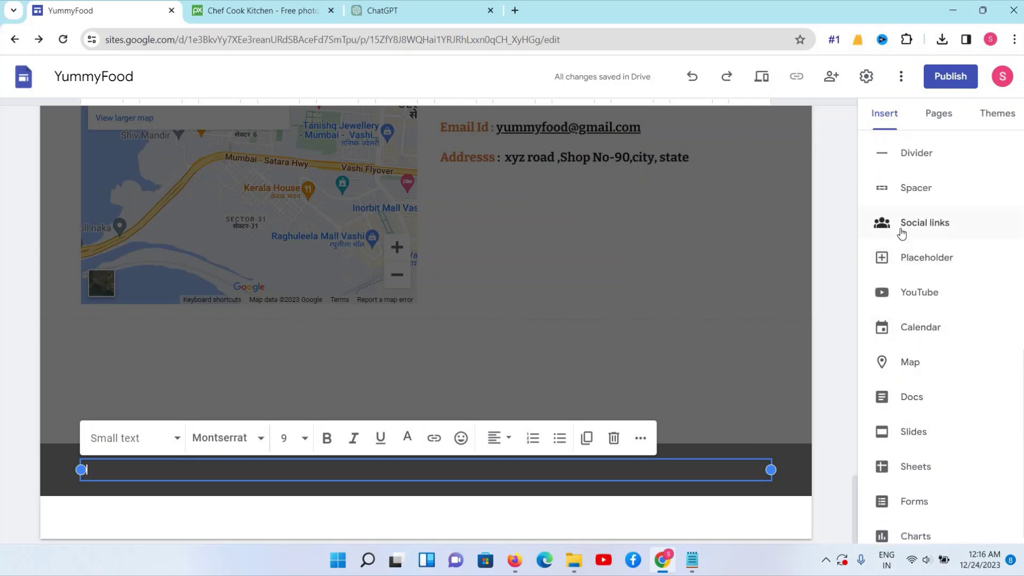
# Insert a Facebook social link using its web address and place it at the footer's left
pyautogui.click(900, 228)
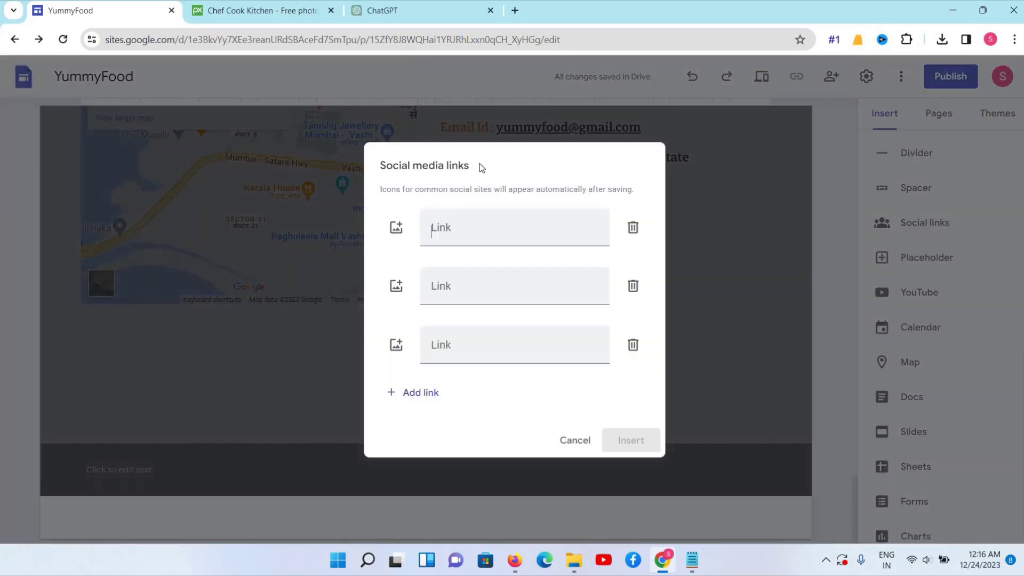
pyautogui.click(513, 10)
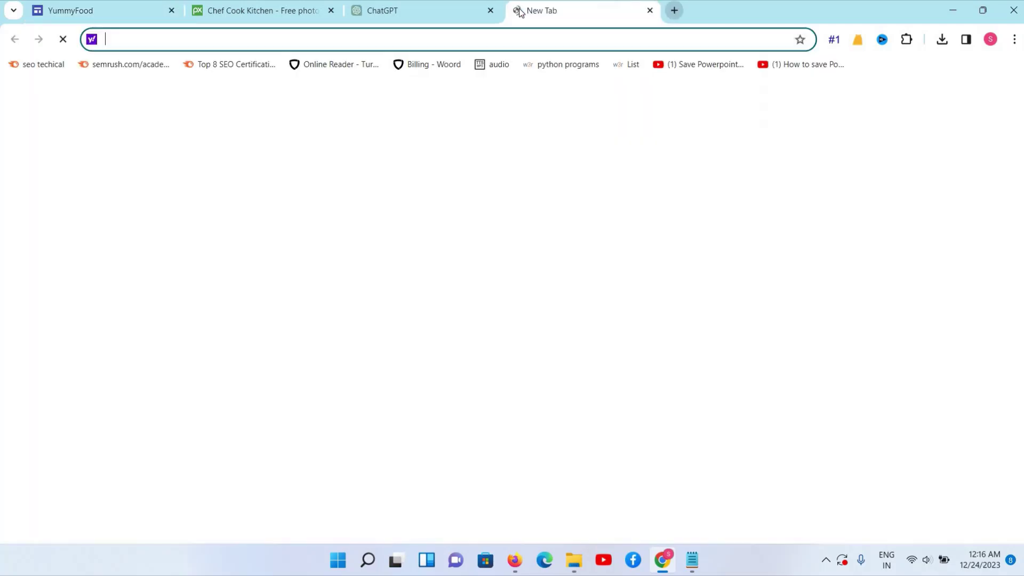
pyautogui.write('f')
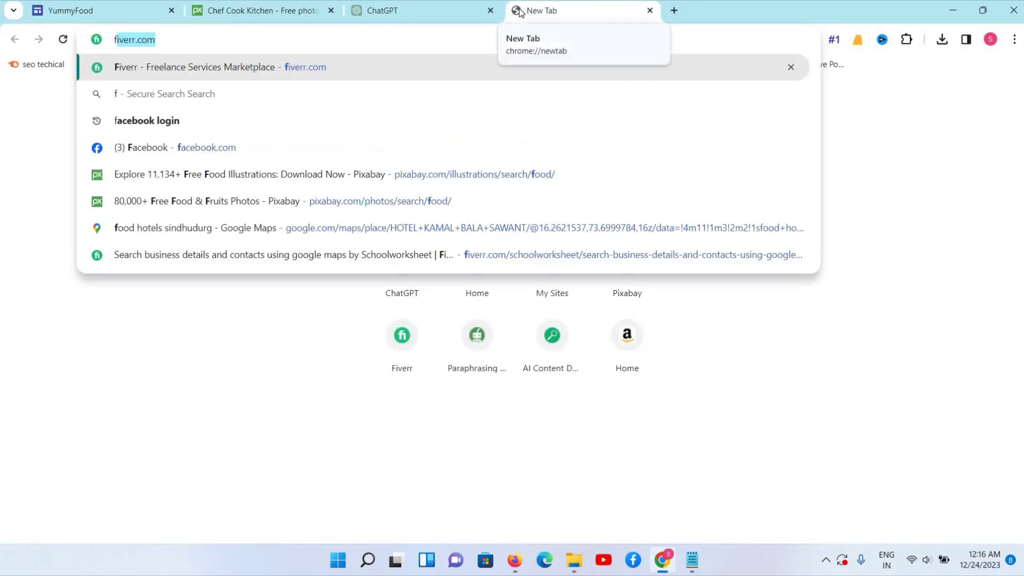
pyautogui.press('Down')
pyautogui.press('Down')
pyautogui.press('Down')
pyautogui.hotkey('ctrl', 'a')
pyautogui.hotkey('ctrl', 'c')
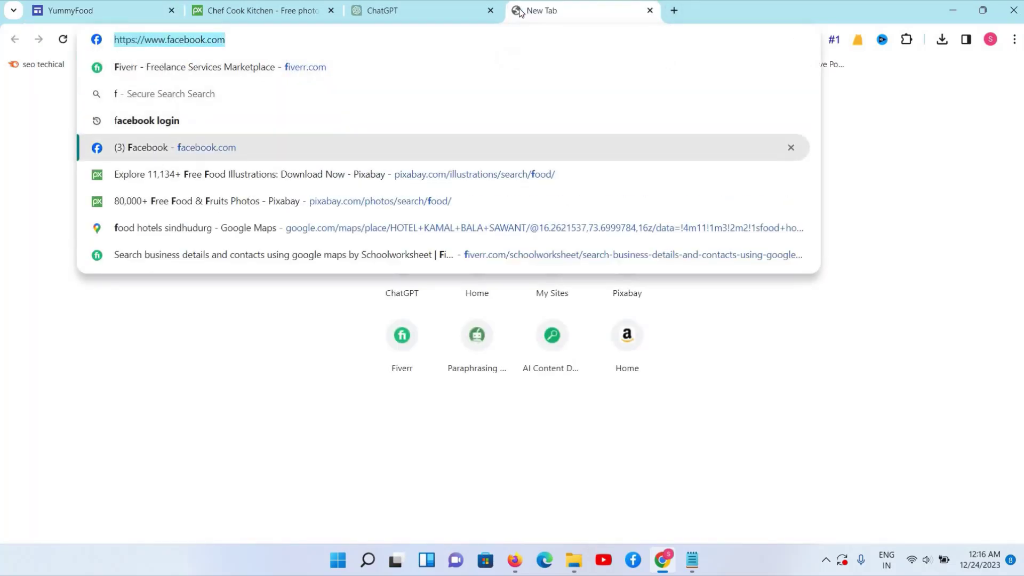
pyautogui.press('BackSpace')
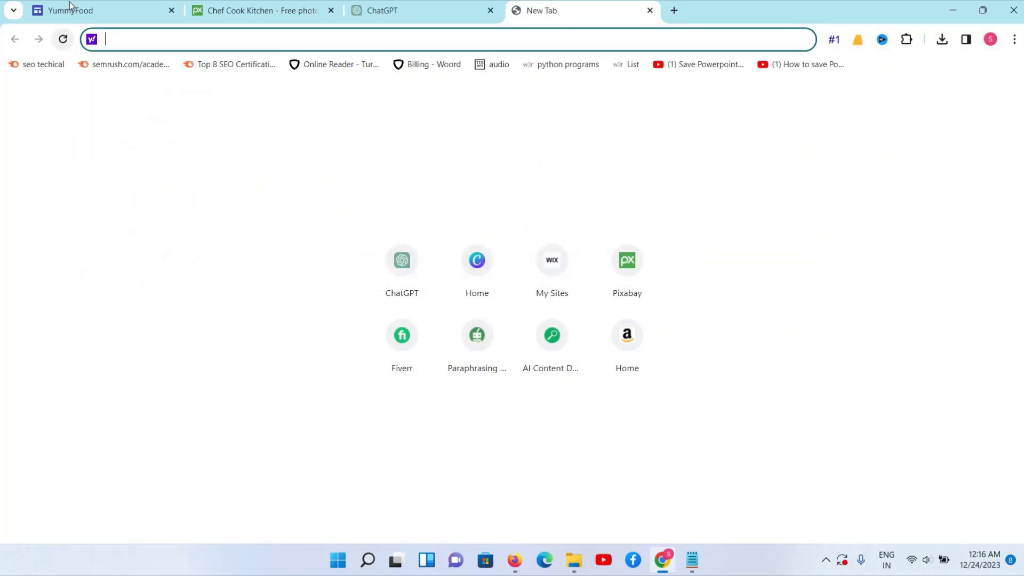
pyautogui.click(72, 10)
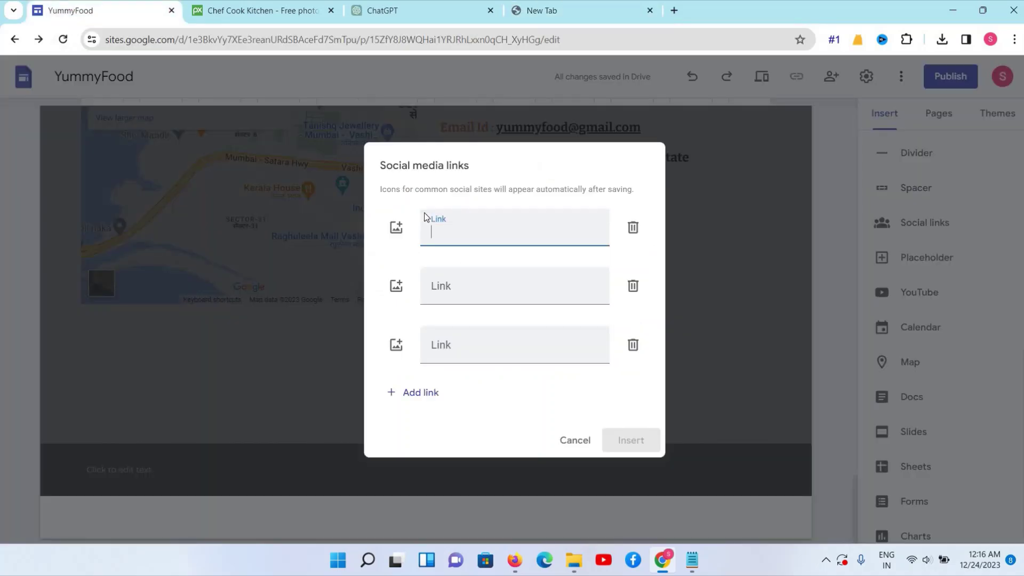
pyautogui.hotkey('ctrl', 'v')
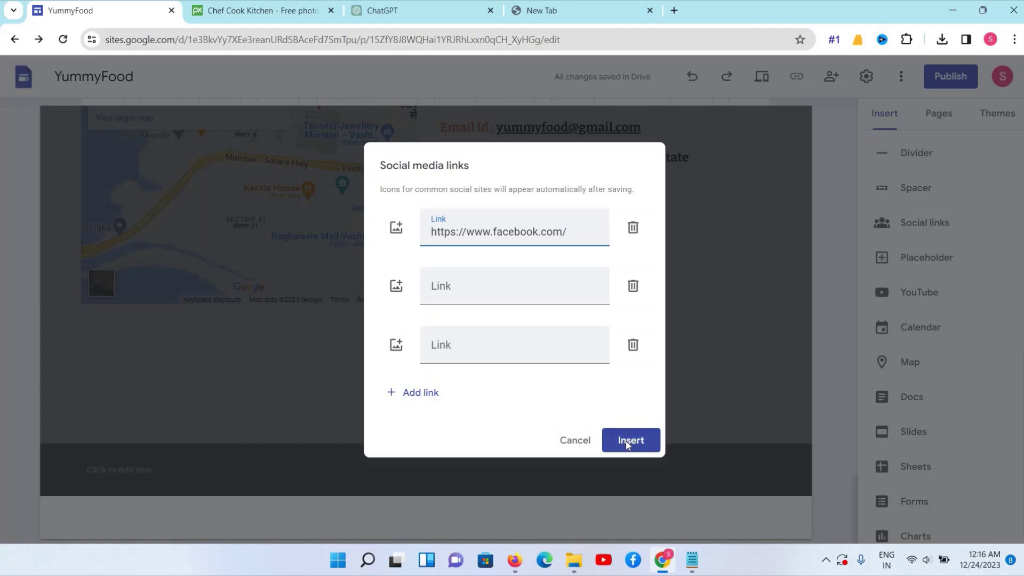
pyautogui.click(628, 444)
pyautogui.moveTo(165, 454); pyautogui.dragTo(118, 463)
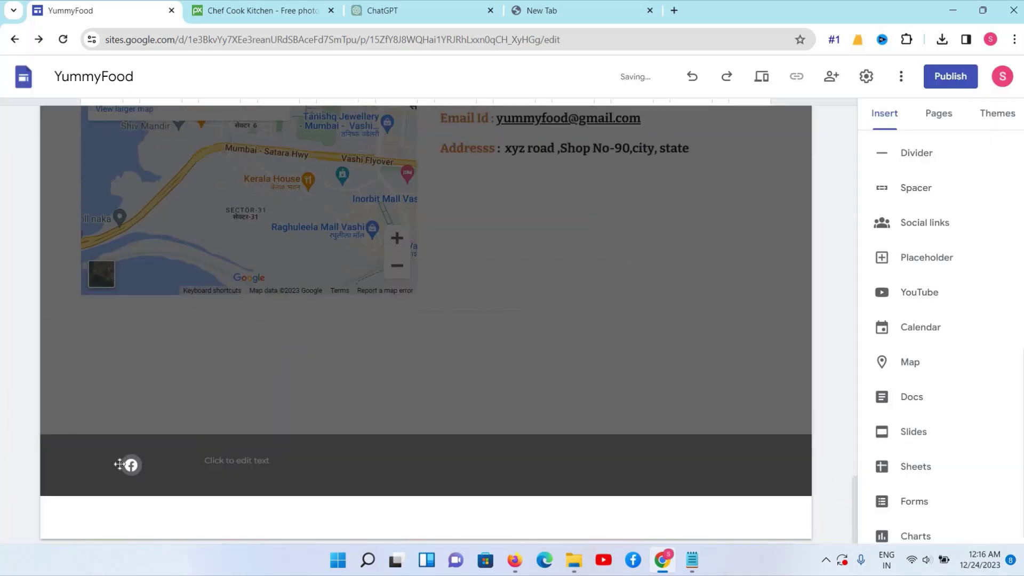
# Check the Facebook link and set the icon size to Medium
pyautogui.click(471, 428)
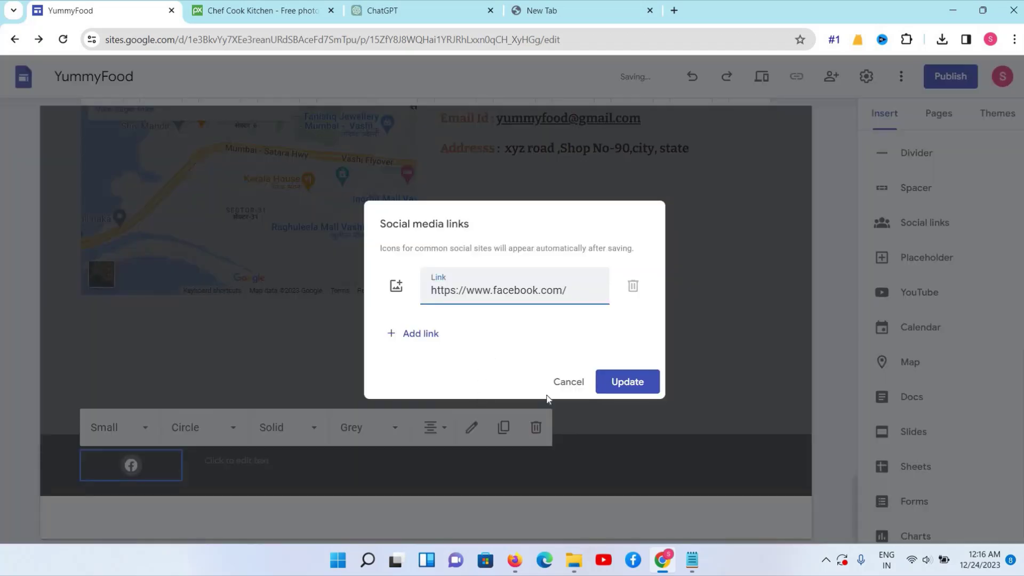
pyautogui.click(569, 382)
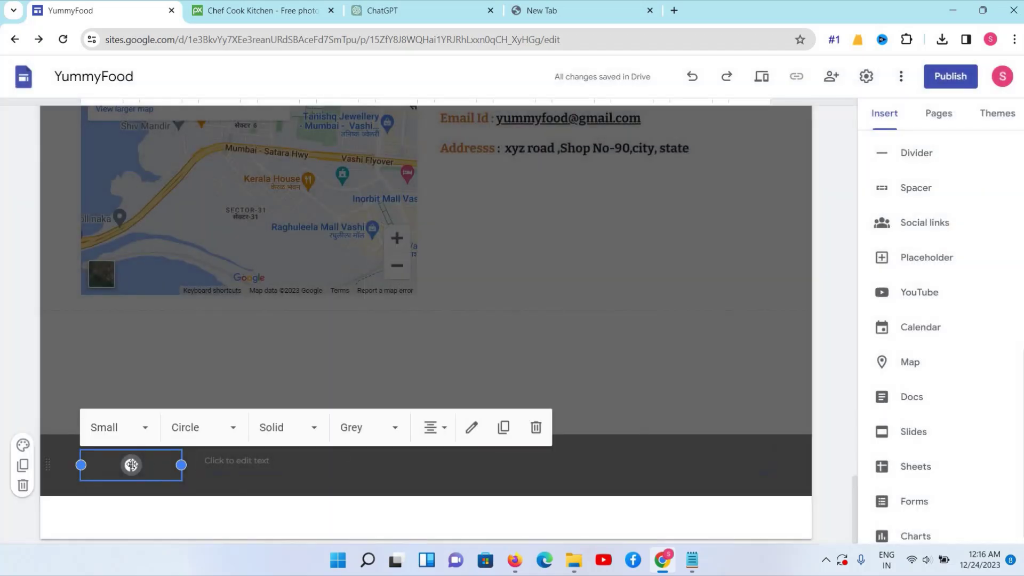
pyautogui.click(111, 427)
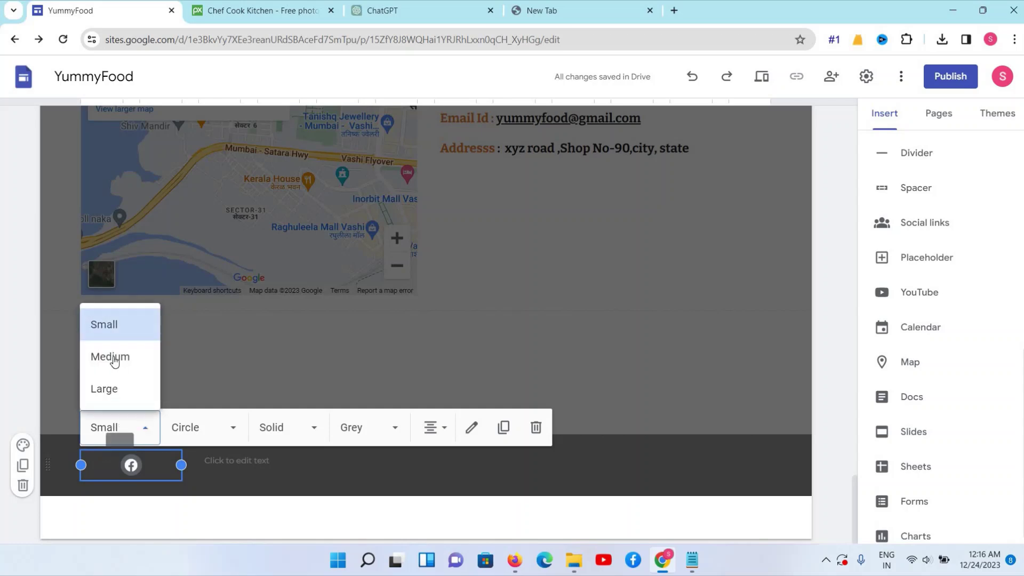
pyautogui.click(114, 358)
pyautogui.click(115, 426)
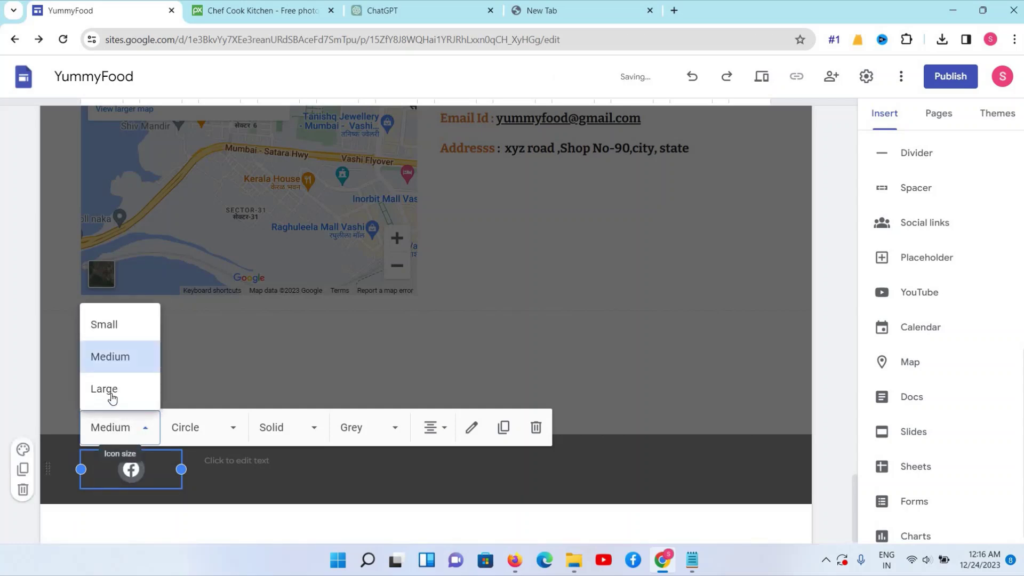
pyautogui.click(111, 393)
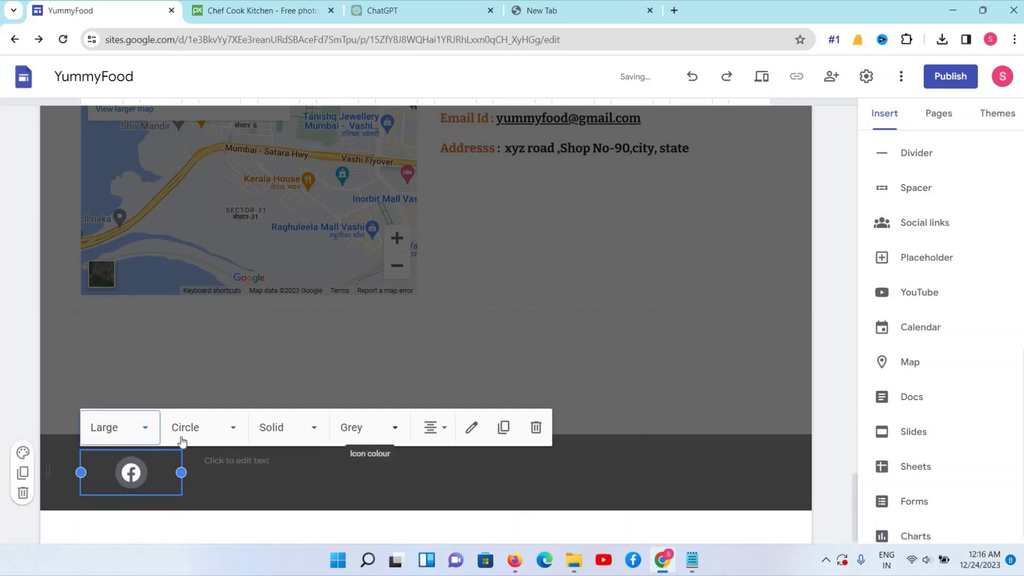
pyautogui.click(144, 427)
pyautogui.click(114, 356)
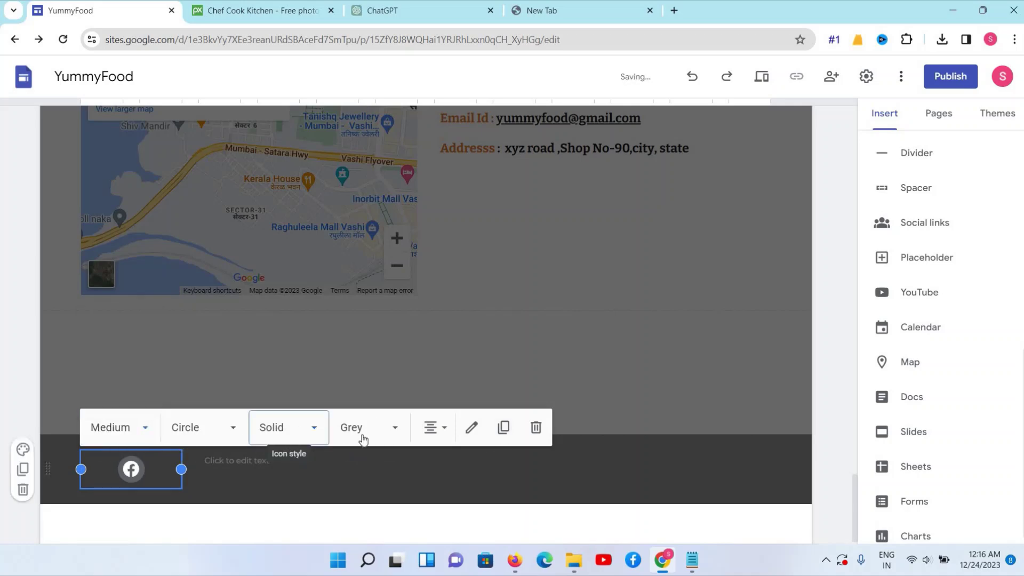
# Style the Facebook icon as Outline, in its brand colours, framed in a Square shape
pyautogui.click(393, 427)
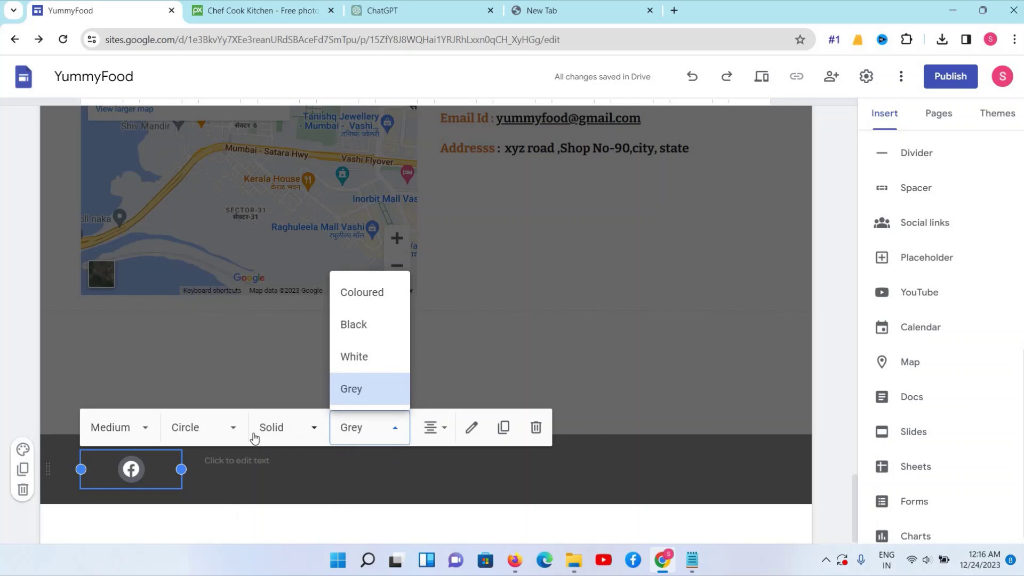
pyautogui.click(254, 438)
pyautogui.click(256, 501)
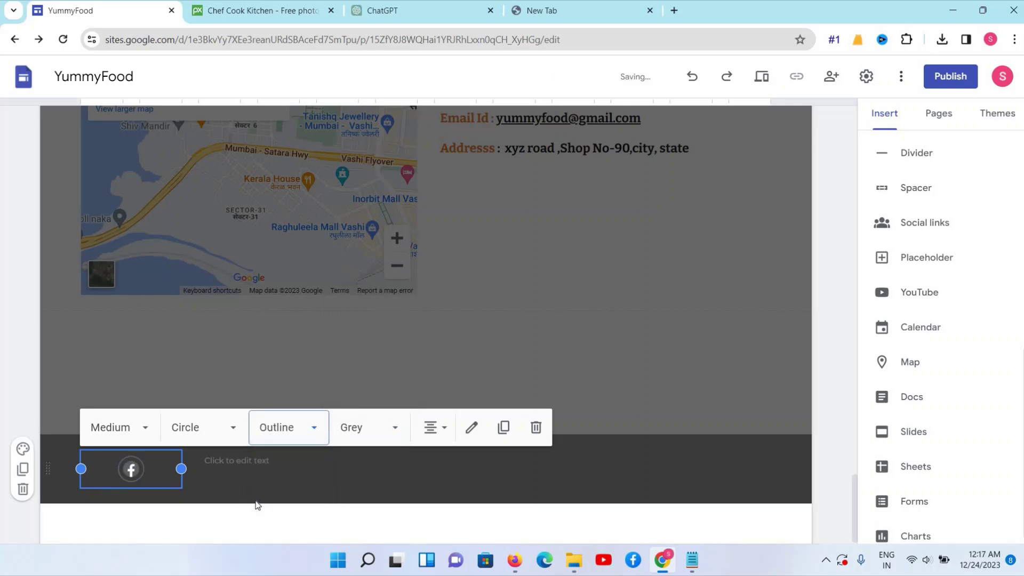
pyautogui.click(229, 426)
pyautogui.click(206, 389)
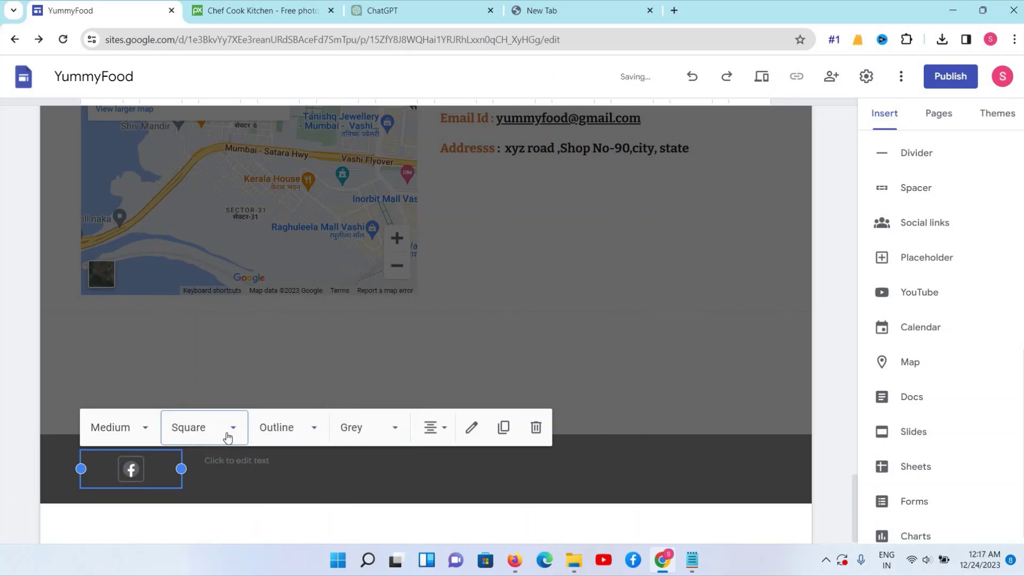
pyautogui.click(188, 436)
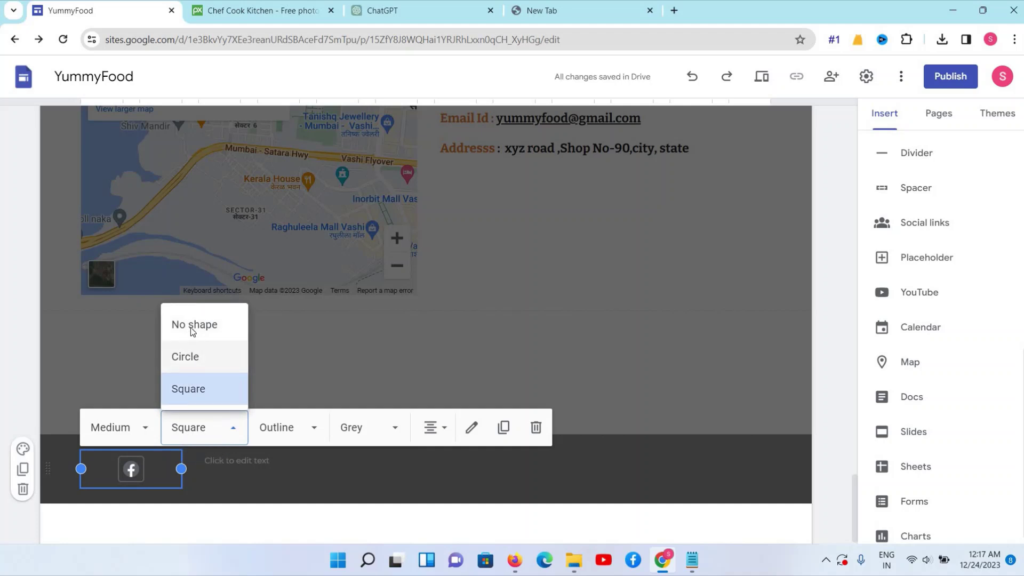
pyautogui.click(192, 326)
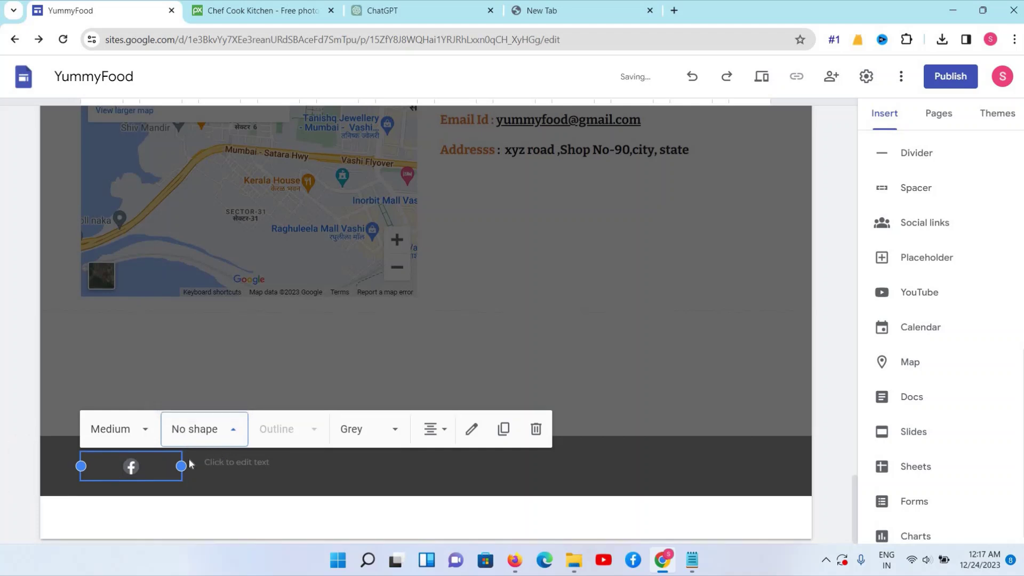
pyautogui.click(369, 431)
pyautogui.click(350, 295)
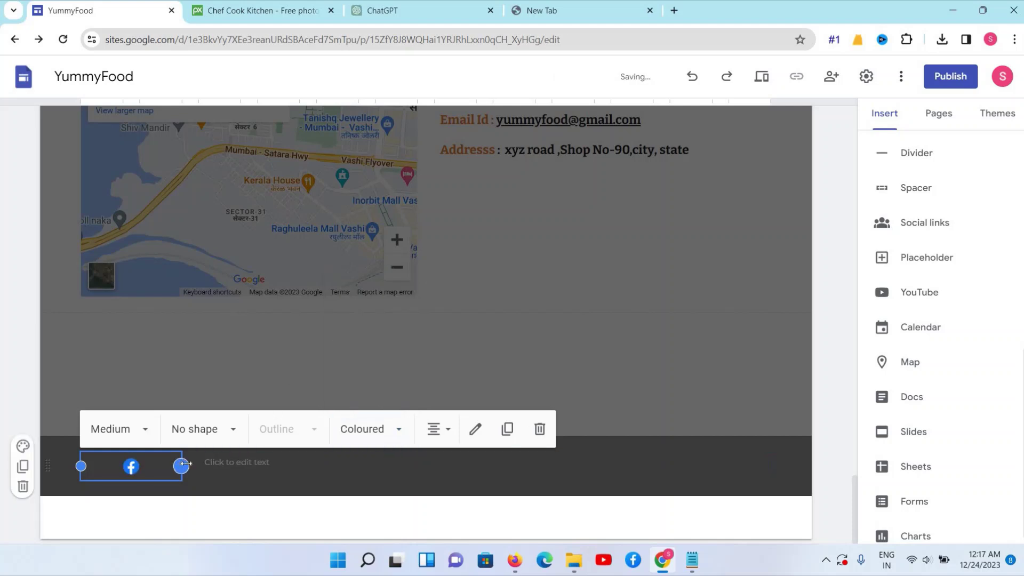
pyautogui.click(209, 432)
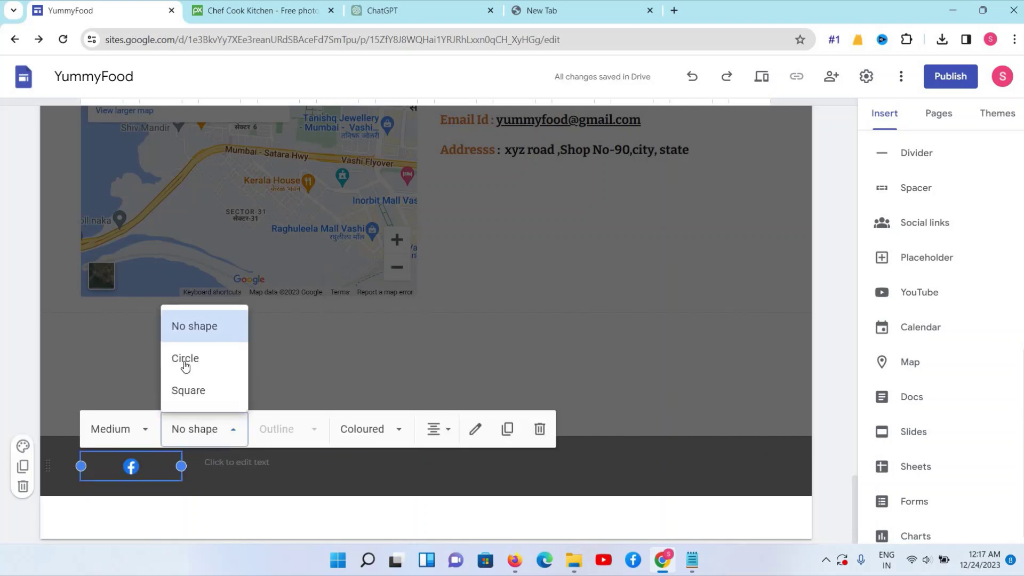
pyautogui.click(189, 393)
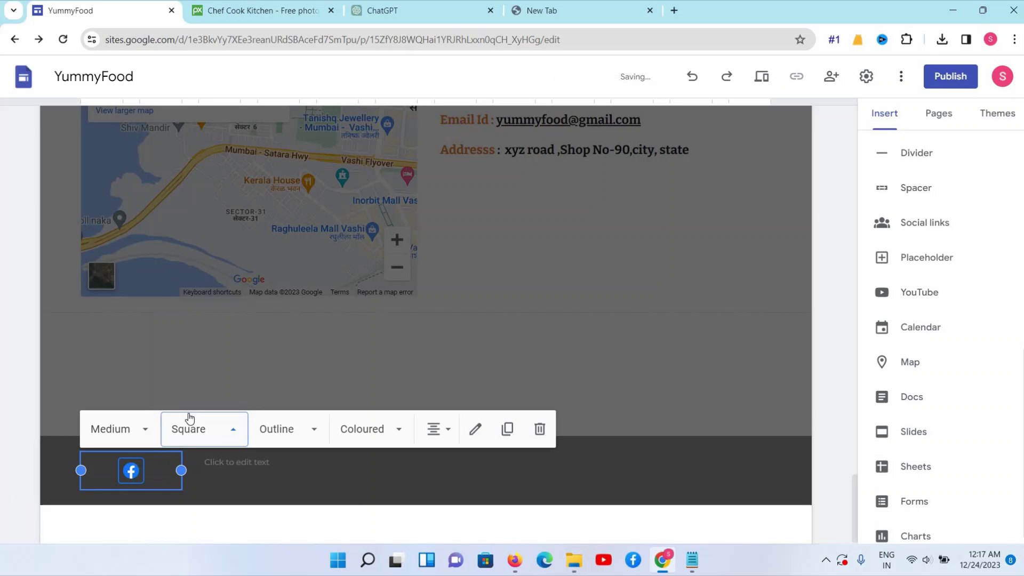
pyautogui.click(202, 469)
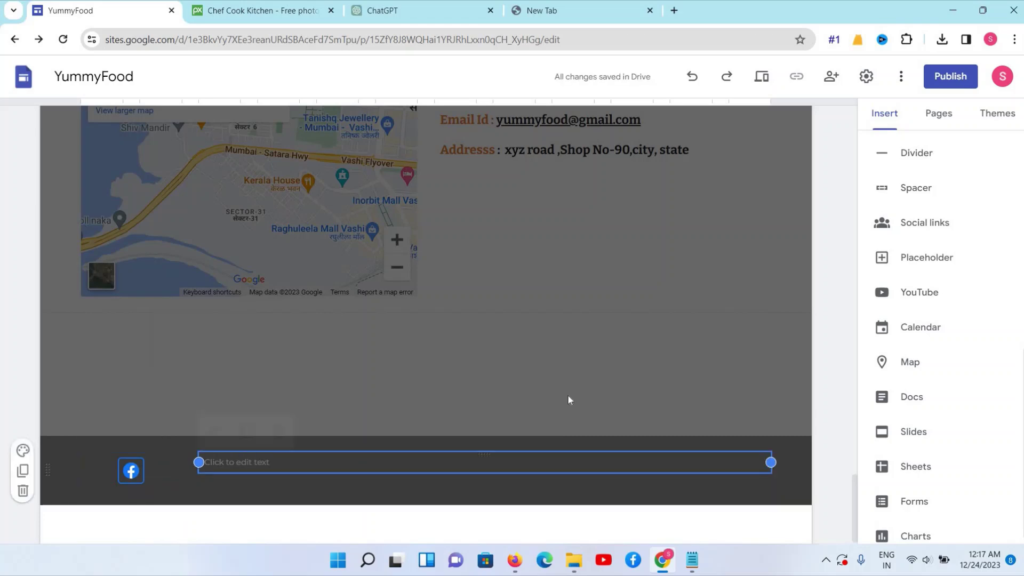
# Add a YouTube social link block using the pasted YouTube address
pyautogui.click(928, 224)
pyautogui.click(446, 237)
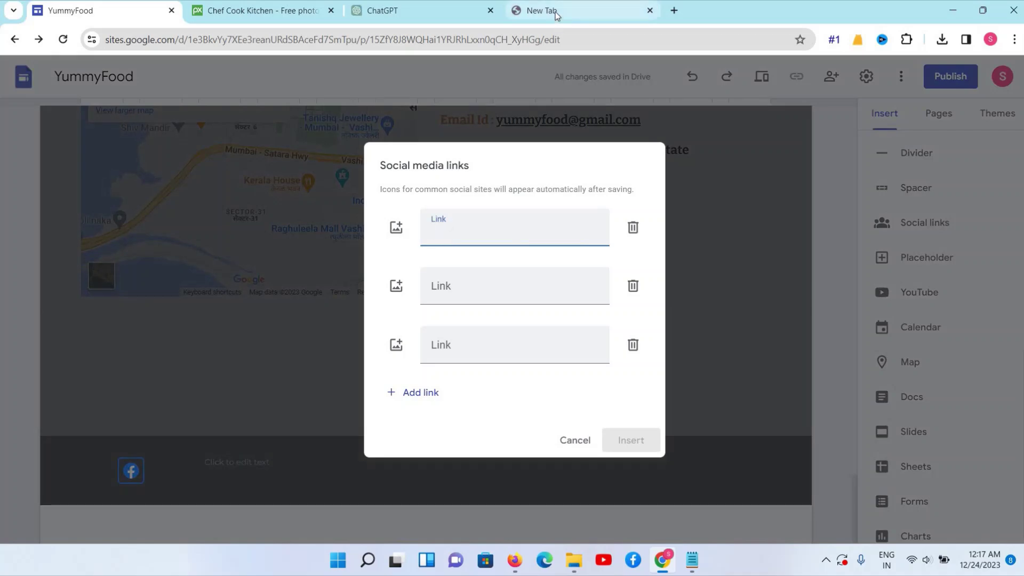
pyautogui.click(556, 13)
pyautogui.write('YO')
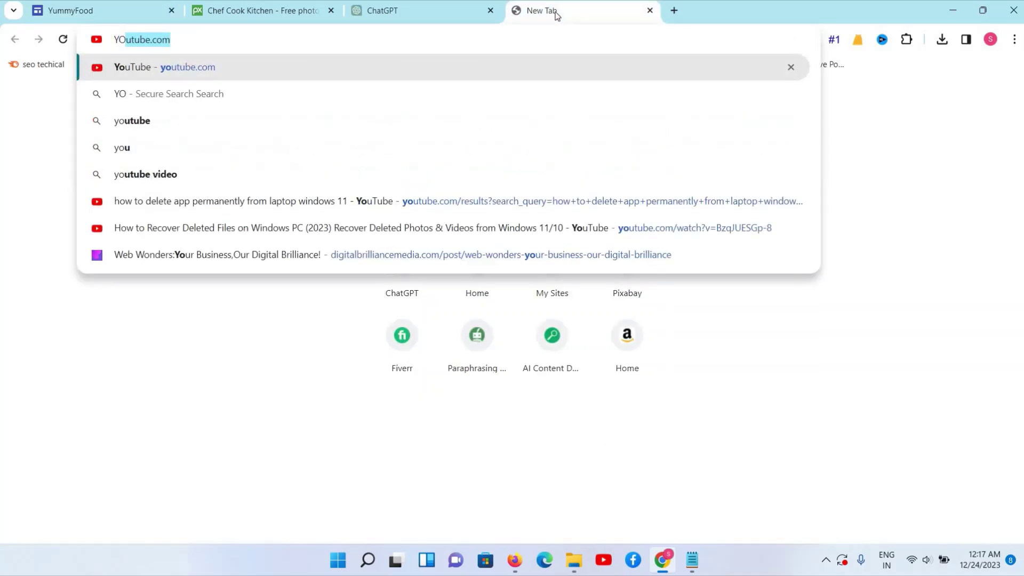
pyautogui.hotkey('ctrl', 'a')
pyautogui.press('BackSpace')
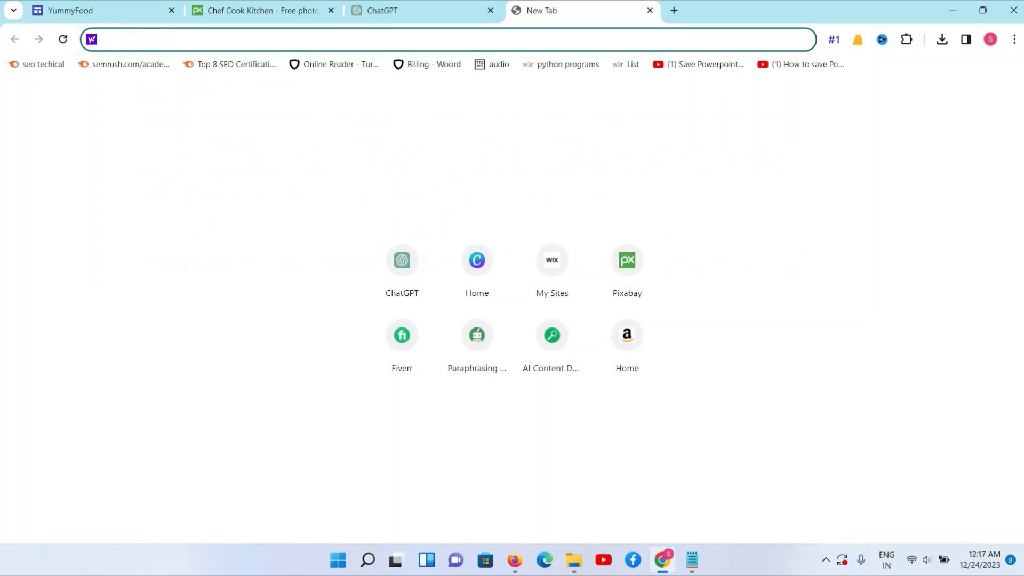
pyautogui.click(382, 11)
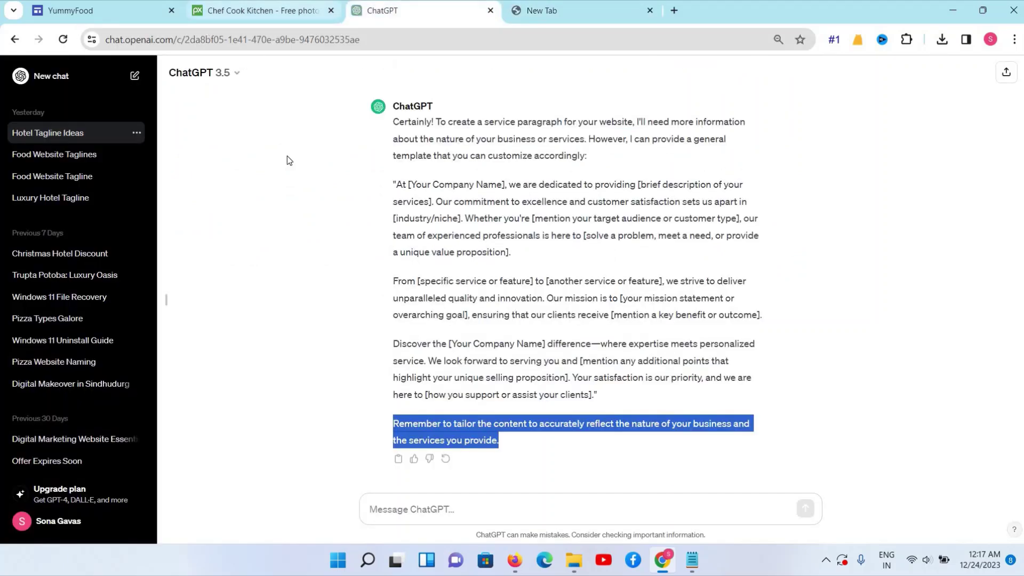
pyautogui.click(256, 11)
pyautogui.click(101, 10)
pyautogui.click(445, 235)
pyautogui.write('https://www.youtube.com/')
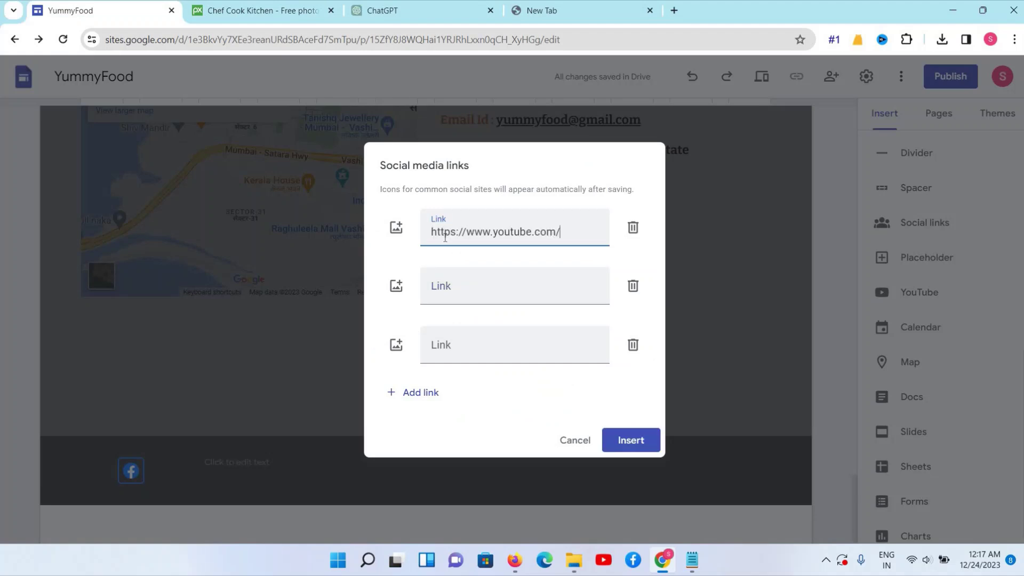
pyautogui.click(629, 440)
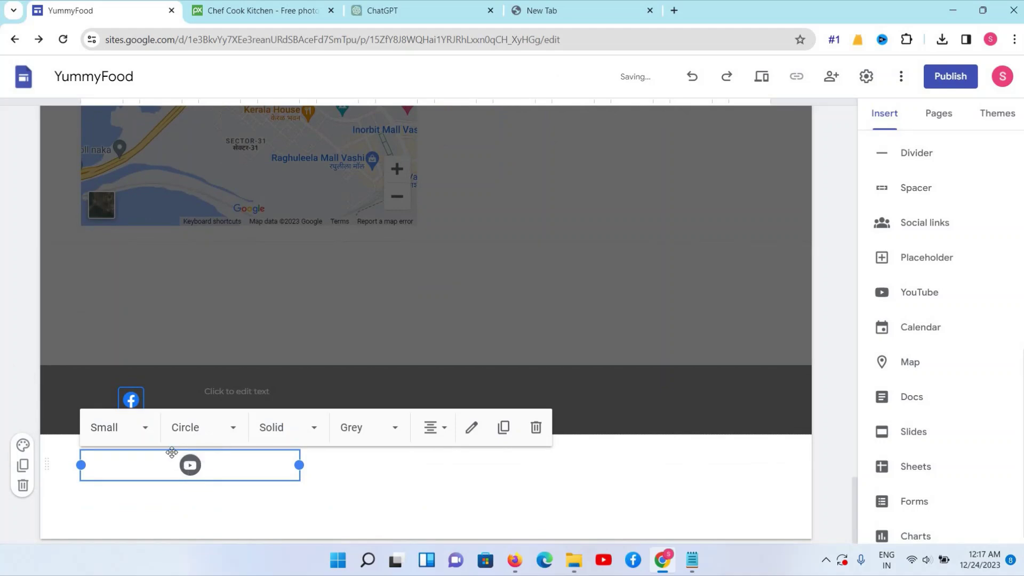
# Place the YouTube icon beside Facebook in the footer, set to medium size and coloured style
pyautogui.moveTo(190, 466); pyautogui.dragTo(182, 410)
pyautogui.click(217, 469)
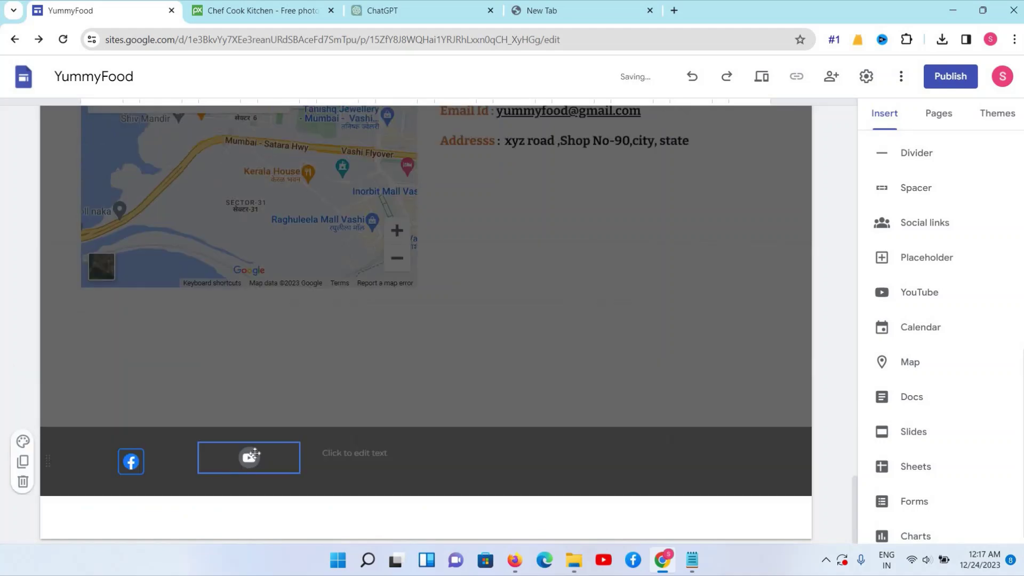
pyautogui.click(260, 422)
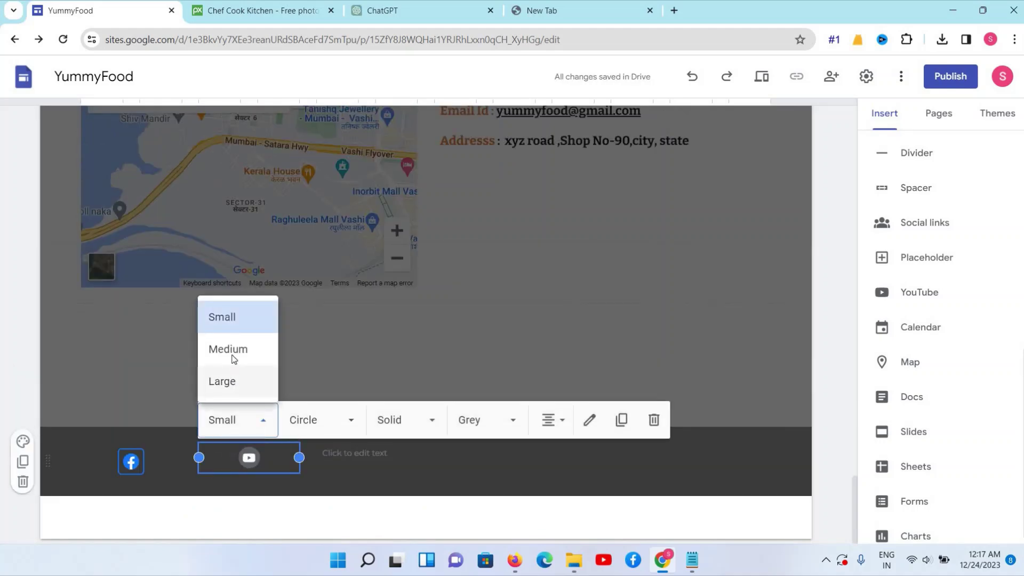
pyautogui.click(233, 356)
pyautogui.click(413, 427)
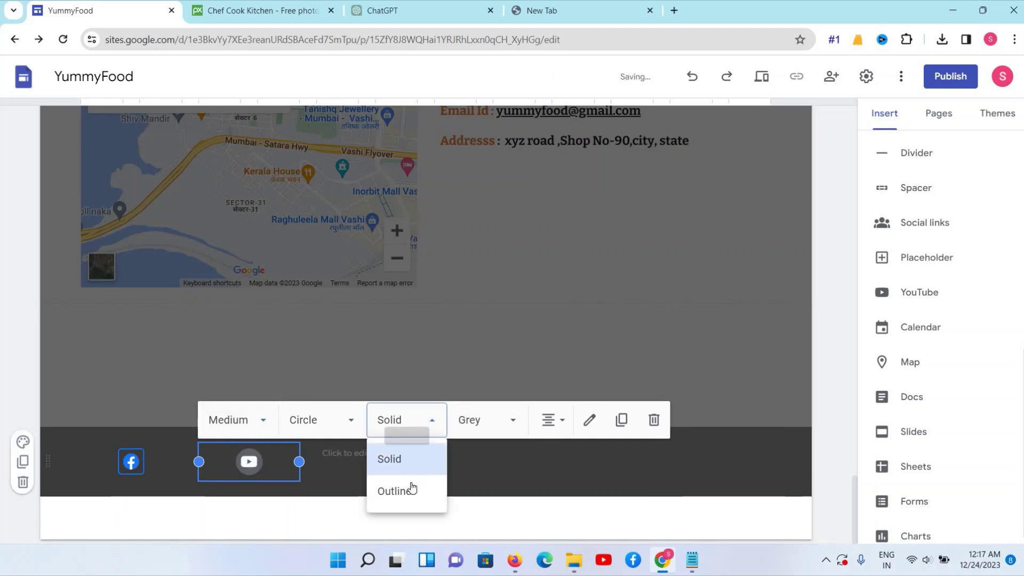
pyautogui.click(467, 422)
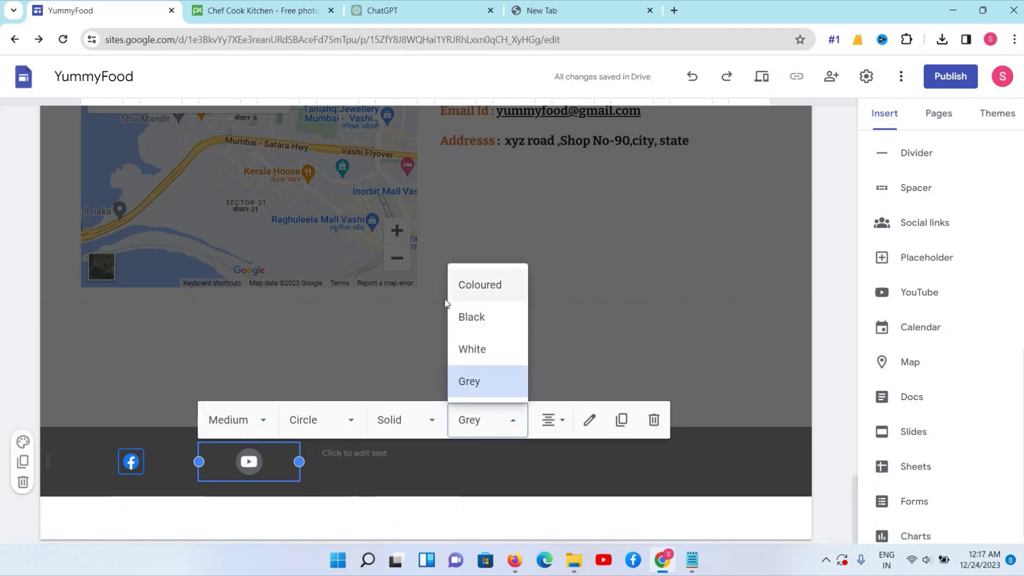
pyautogui.click(463, 283)
pyautogui.moveTo(299, 461); pyautogui.dragTo(201, 462)
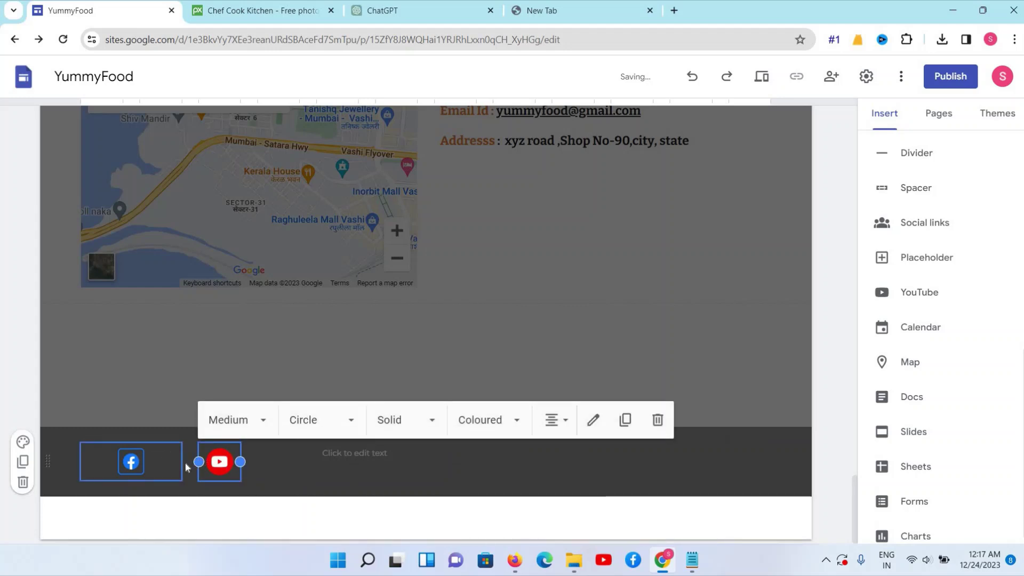
# Remove the Facebook icon's background shape and narrow its block
pyautogui.click(179, 460)
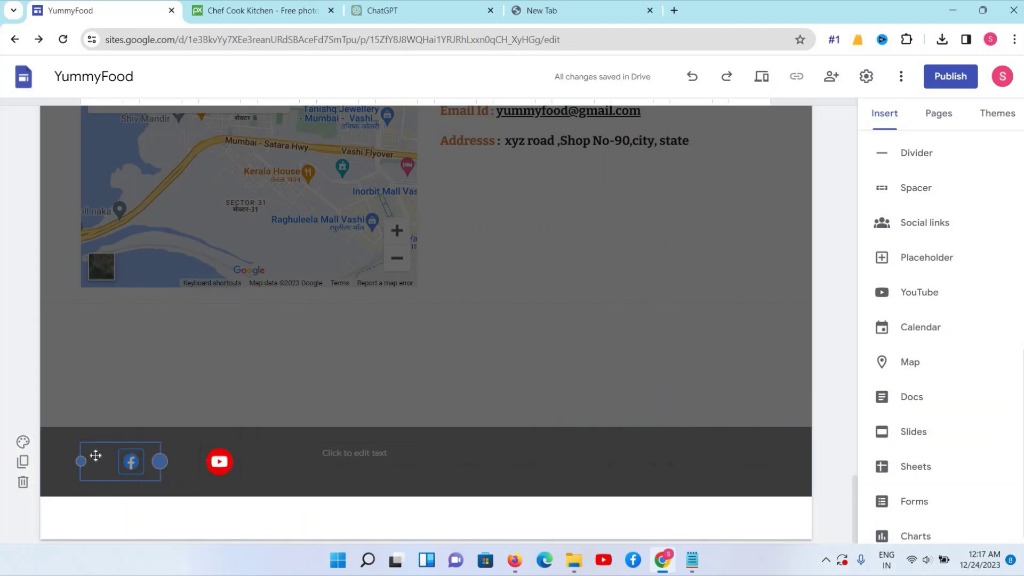
pyautogui.click(81, 462)
pyautogui.moveTo(82, 462); pyautogui.dragTo(108, 468)
pyautogui.click(218, 462)
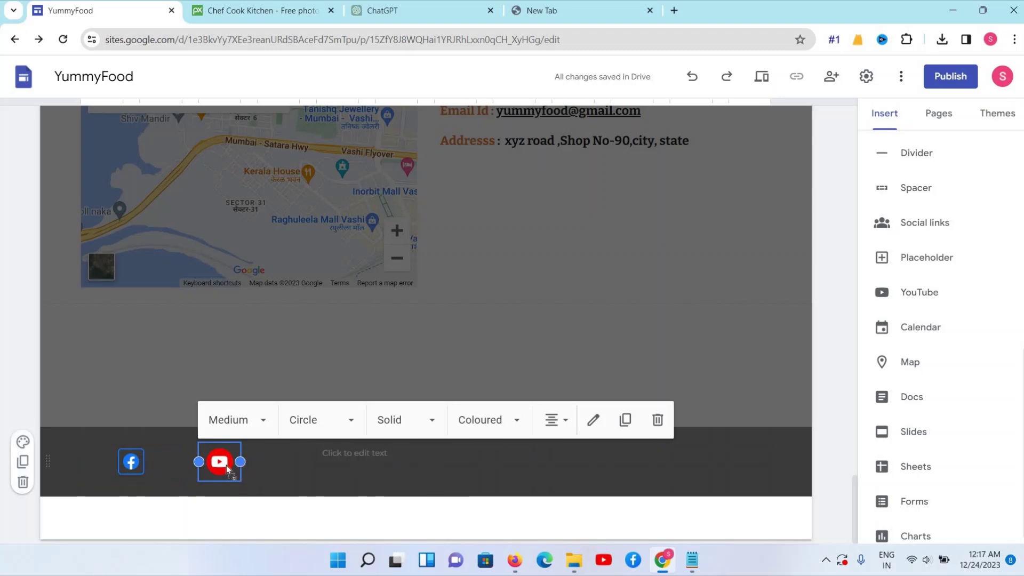
pyautogui.moveTo(198, 462); pyautogui.dragTo(110, 467)
pyautogui.click(161, 455)
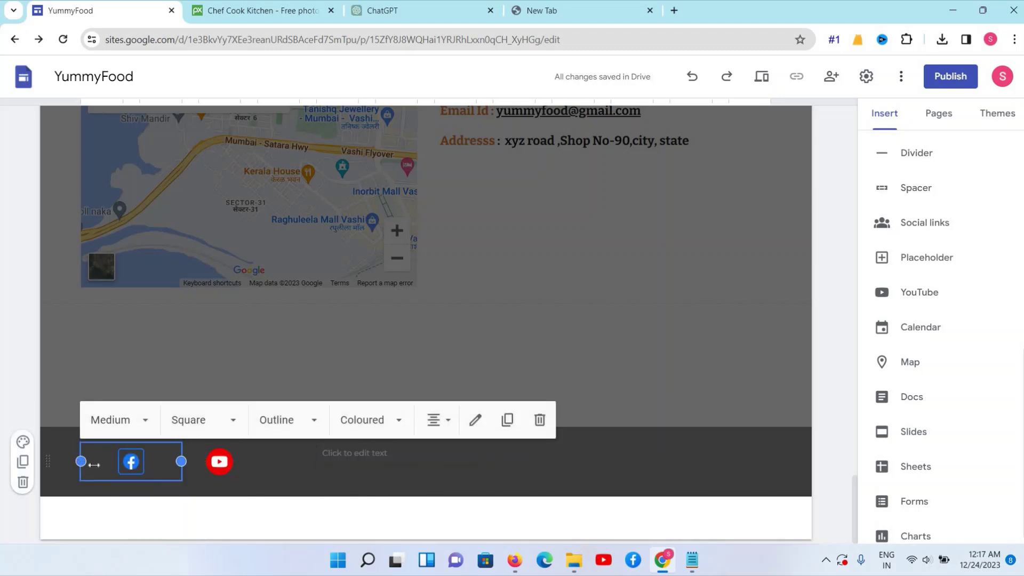
pyautogui.click(130, 462)
pyautogui.click(191, 420)
pyautogui.click(187, 319)
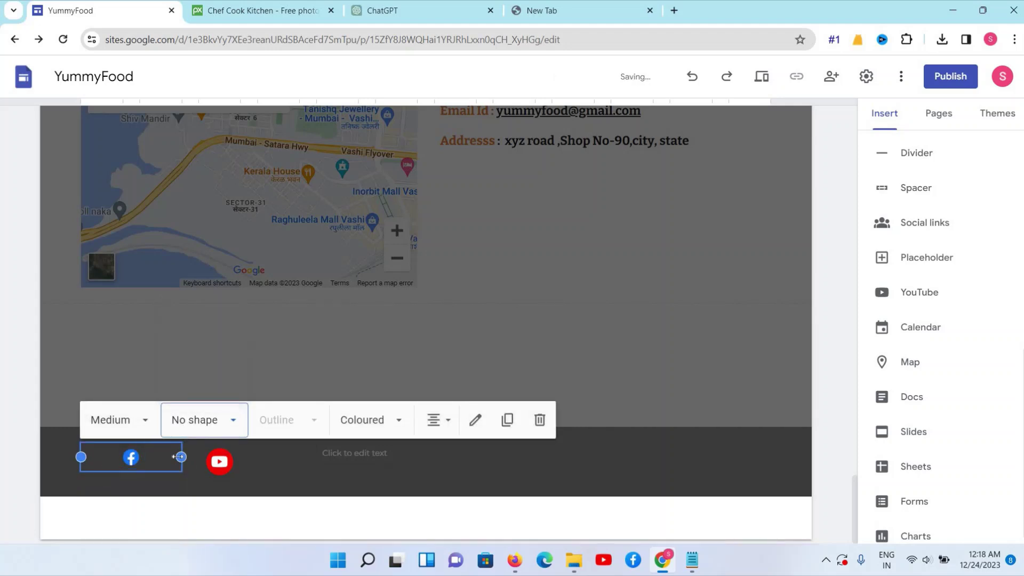
pyautogui.moveTo(181, 462); pyautogui.dragTo(78, 457)
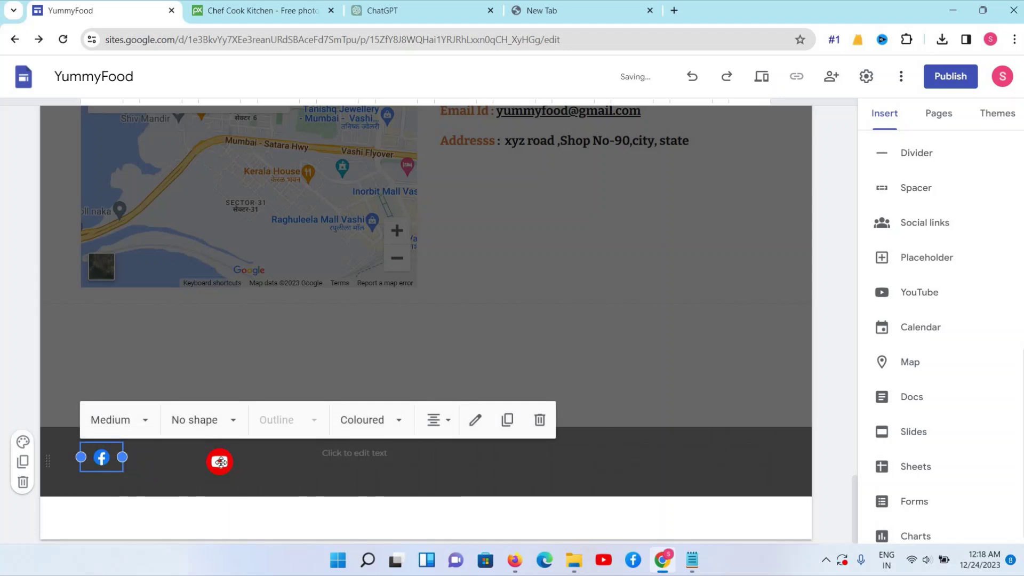
# Remove the red circle behind the YouTube icon and narrow its block toward Facebook
pyautogui.click(210, 460)
pyautogui.moveTo(198, 462); pyautogui.dragTo(140, 462)
pyautogui.click(265, 424)
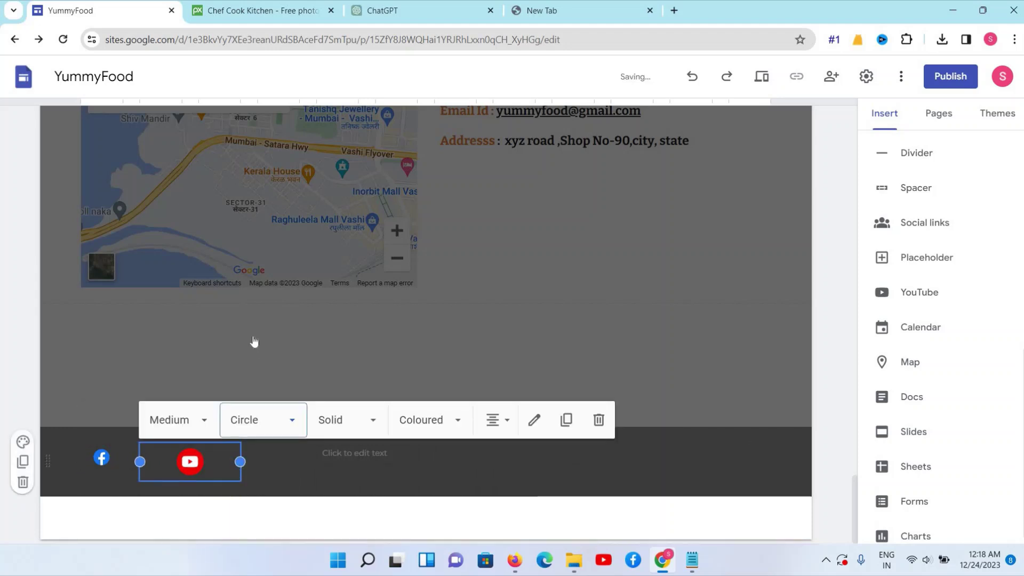
pyautogui.click(251, 319)
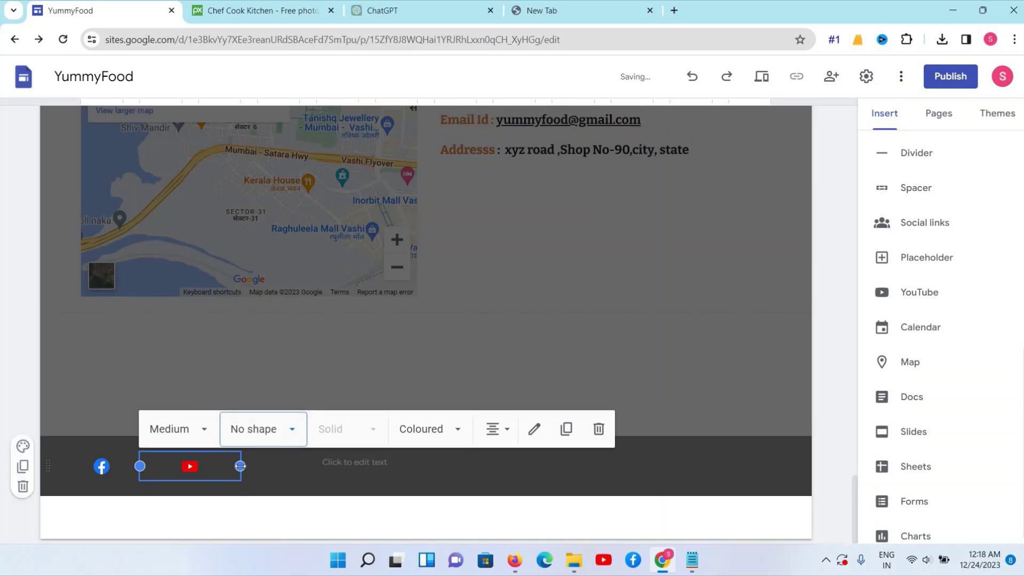
pyautogui.moveTo(200, 466); pyautogui.dragTo(117, 467)
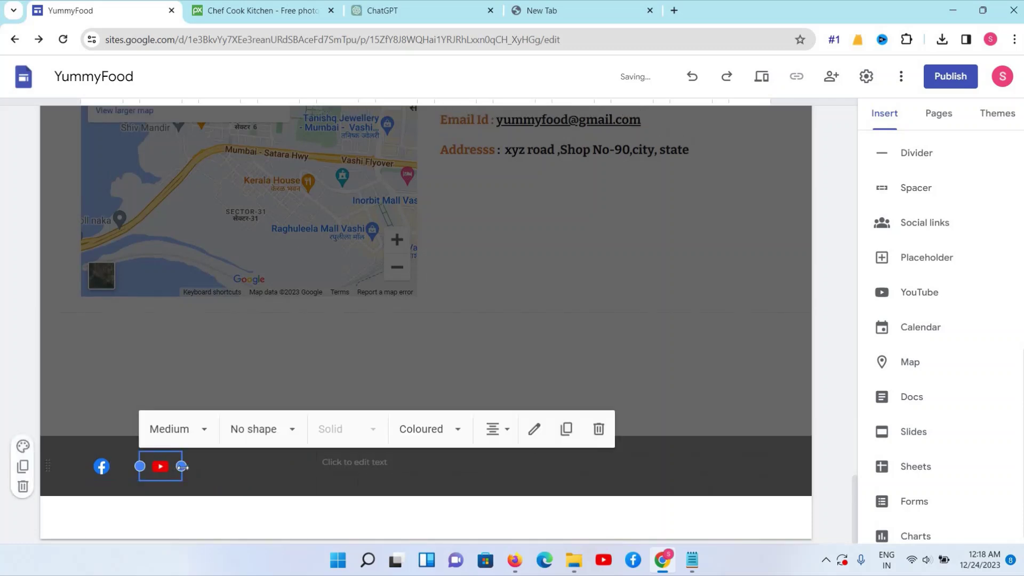
pyautogui.click(219, 367)
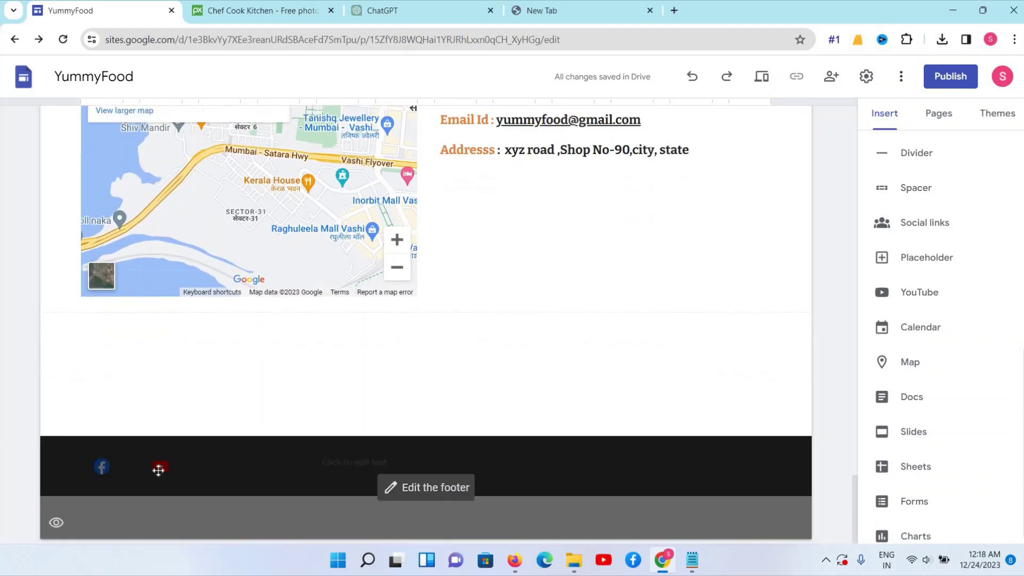
pyautogui.click(157, 470)
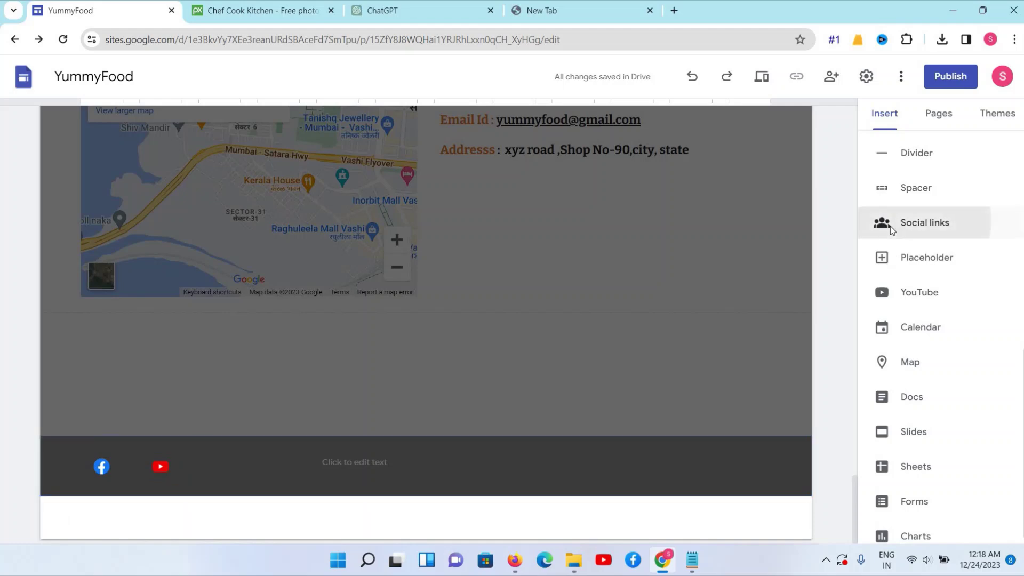
# Widen the footer text box leftward so it sits right beside the social icons
pyautogui.click(901, 225)
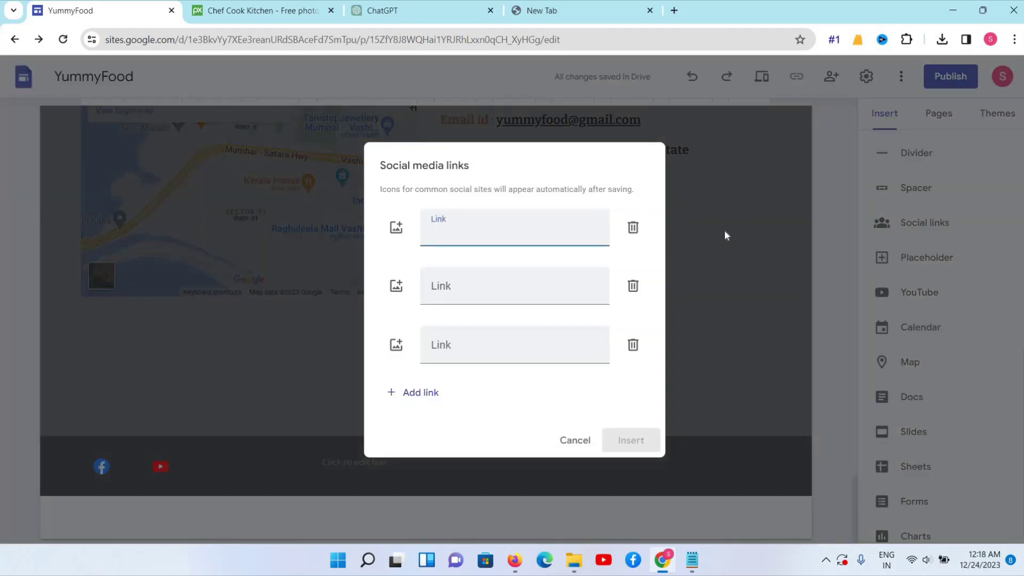
pyautogui.click(576, 440)
pyautogui.click(398, 457)
pyautogui.click(320, 462)
pyautogui.moveTo(317, 462); pyautogui.dragTo(199, 462)
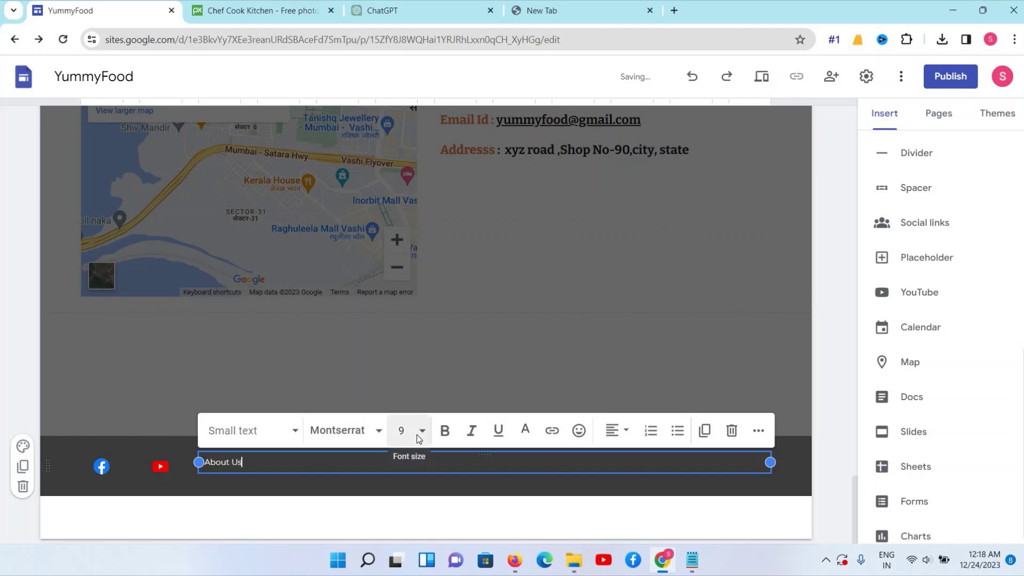
# Set the About Us text to font size 10 and bold, then go to the blank tab
pyautogui.hotkey('ctrl', 'shift', 'Left')
pyautogui.hotkey('ctrl', 'shift', 'Left')
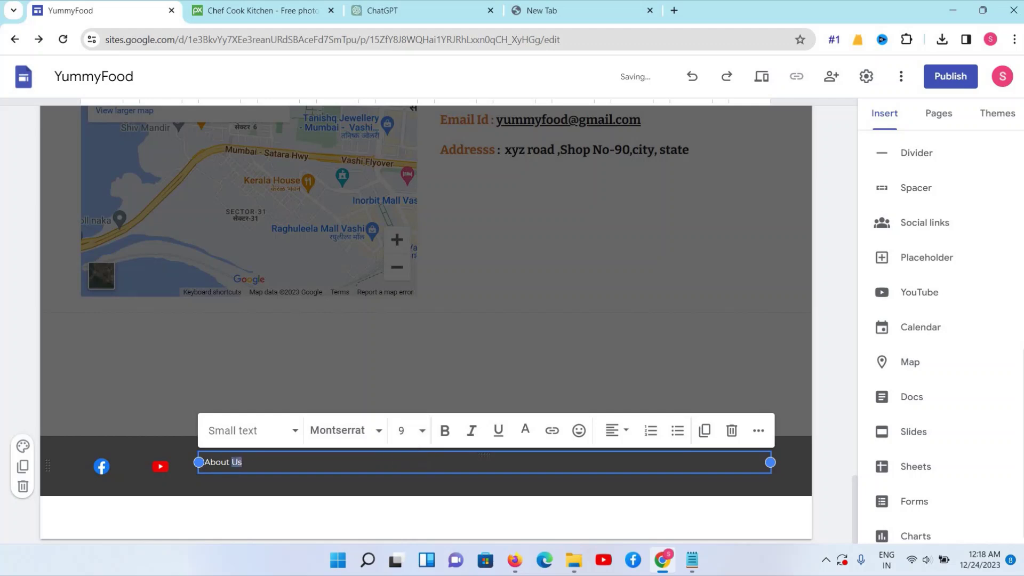
pyautogui.click(401, 430)
pyautogui.write('12')
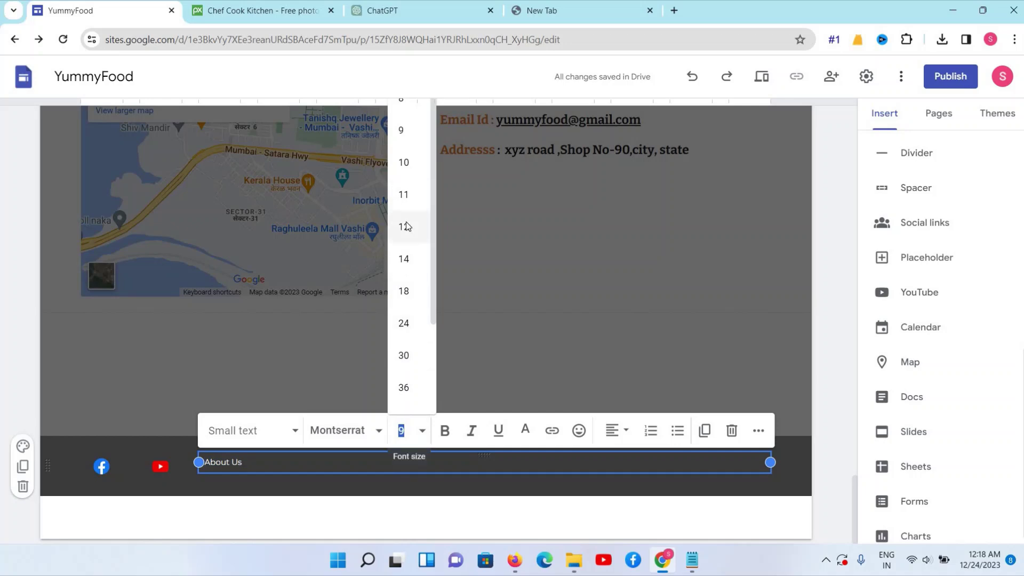
pyautogui.press('Return')
pyautogui.click(423, 432)
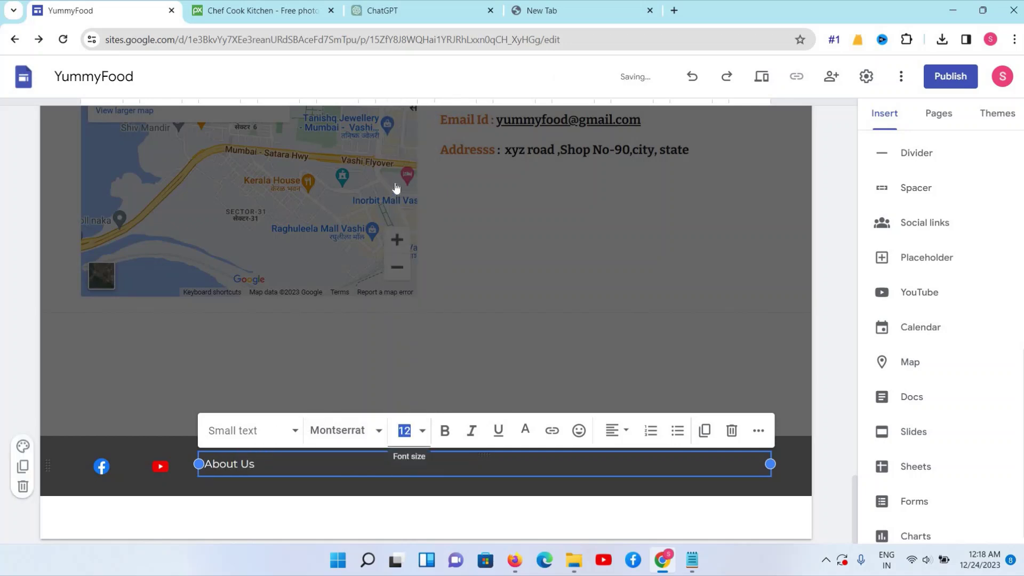
pyautogui.click(403, 159)
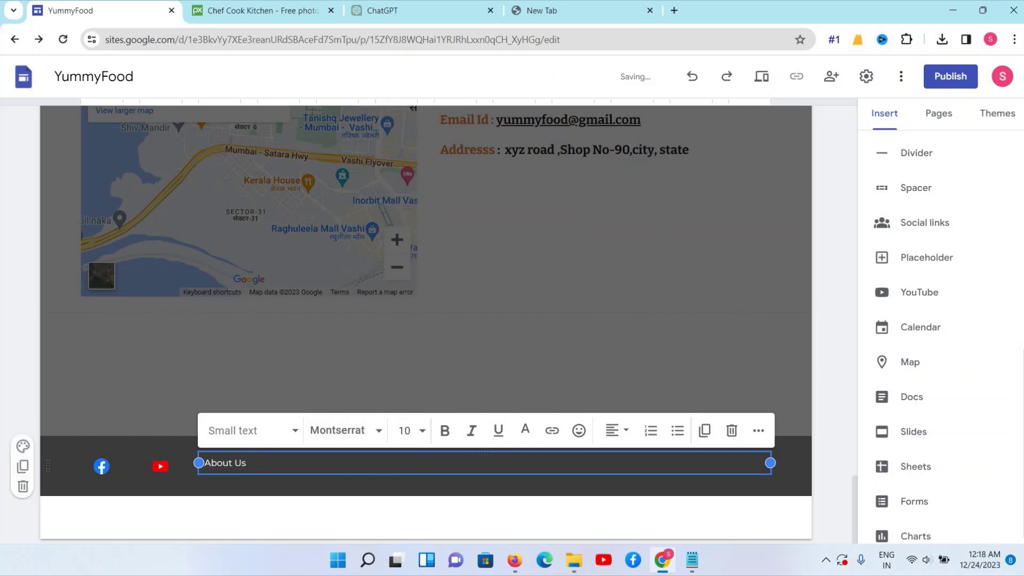
pyautogui.moveTo(237, 463); pyautogui.dragTo(205, 463)
pyautogui.click(407, 431)
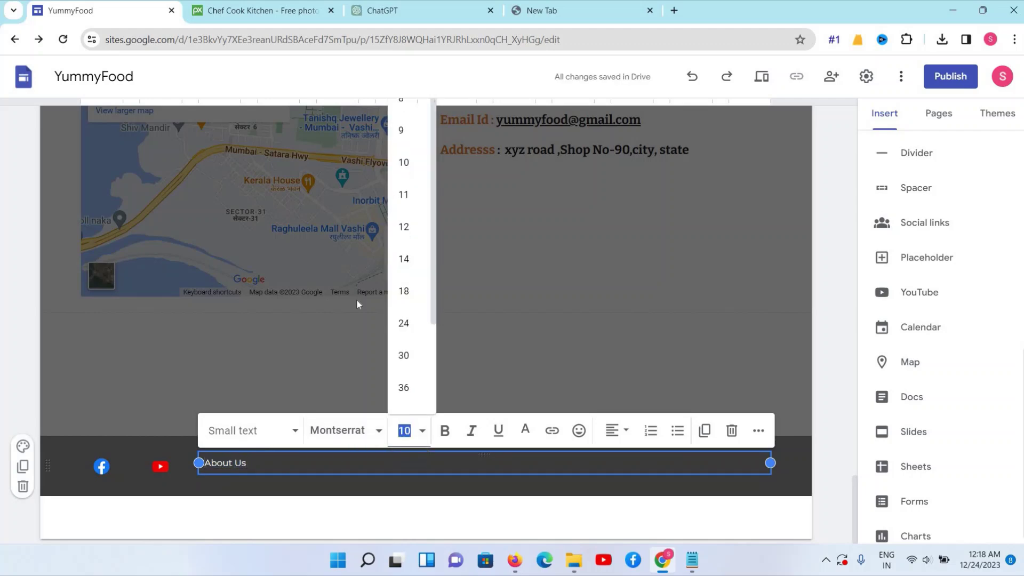
pyautogui.press('Escape')
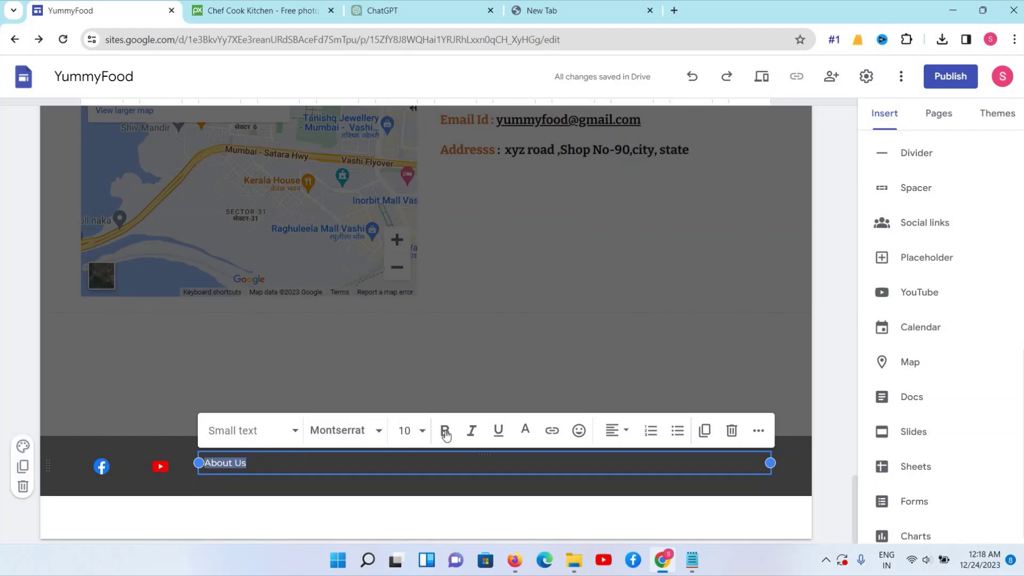
pyautogui.click(445, 431)
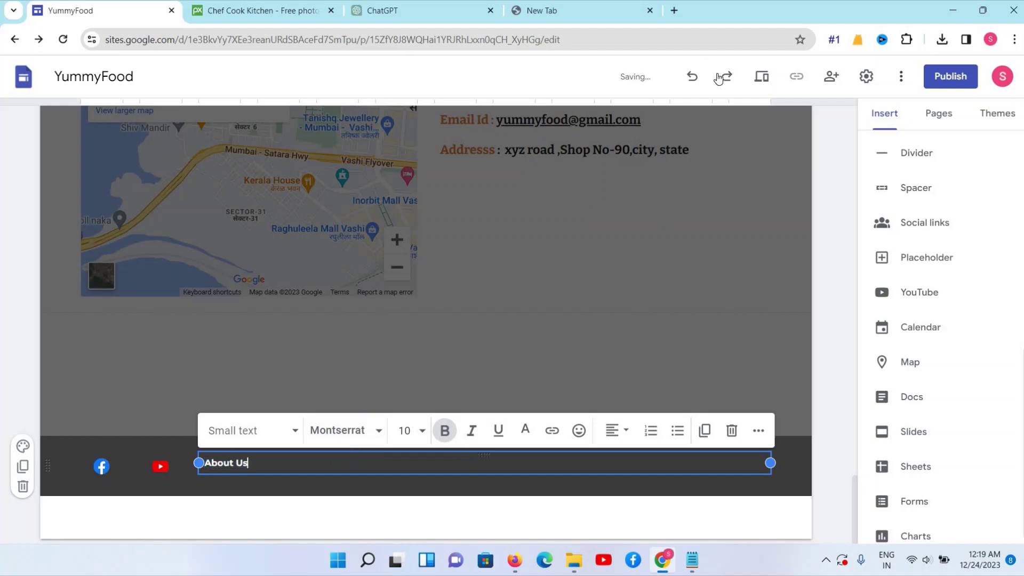
pyautogui.click(632, 11)
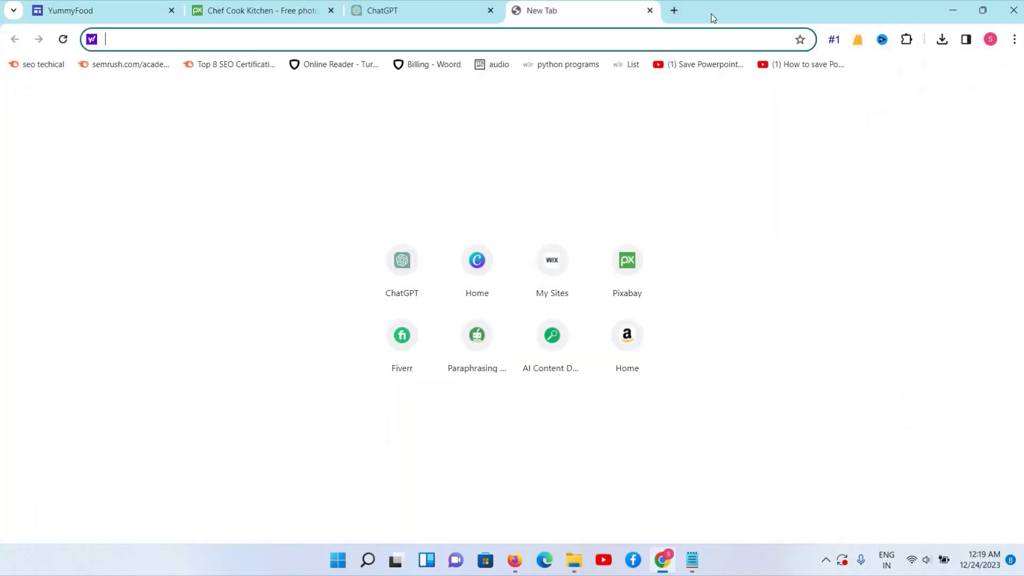
# Open a second blank tab, clear the ChatGPT tab's address, and return to the YummyFood editor
pyautogui.click(672, 11)
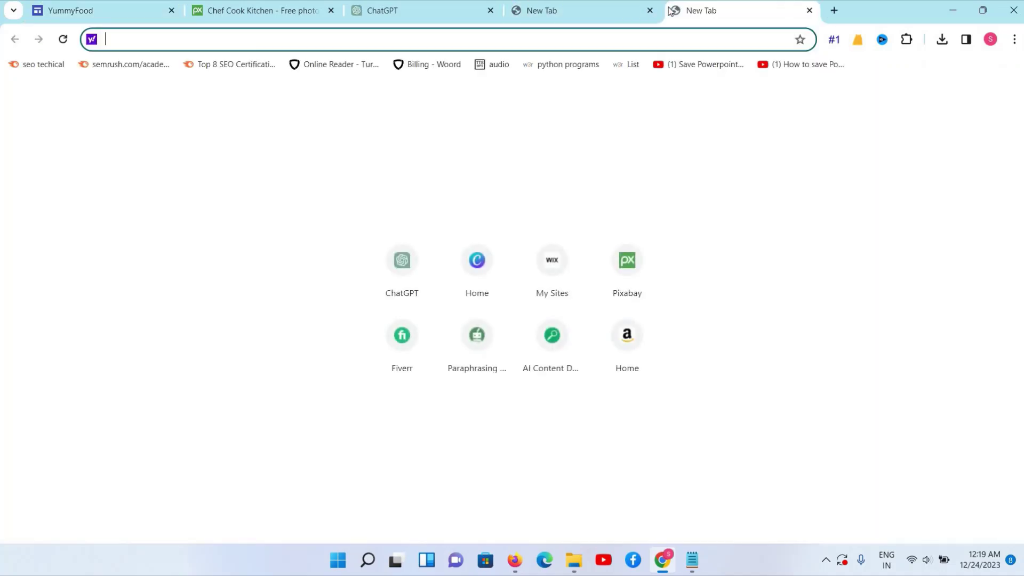
pyautogui.click(440, 7)
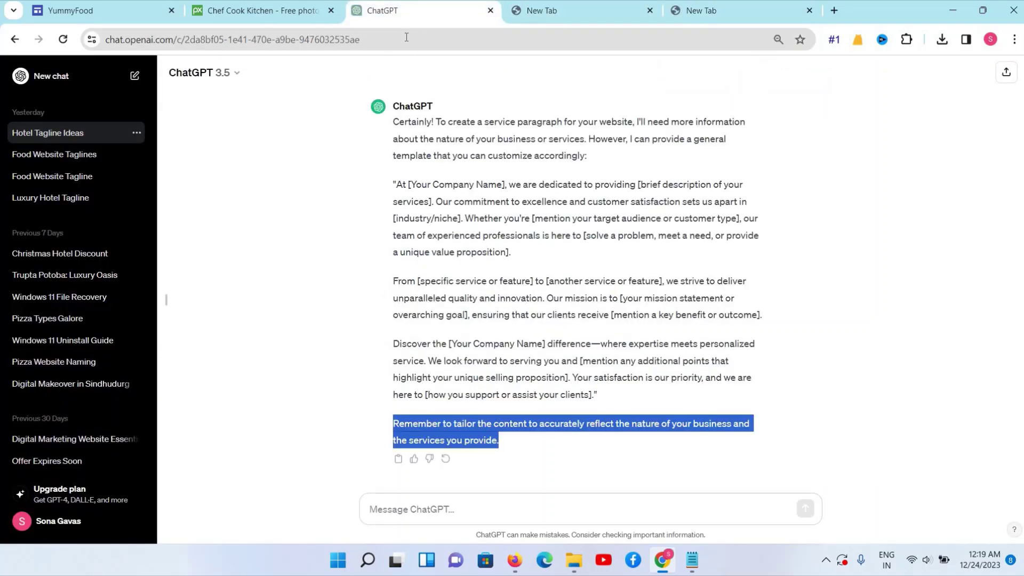
pyautogui.click(406, 37)
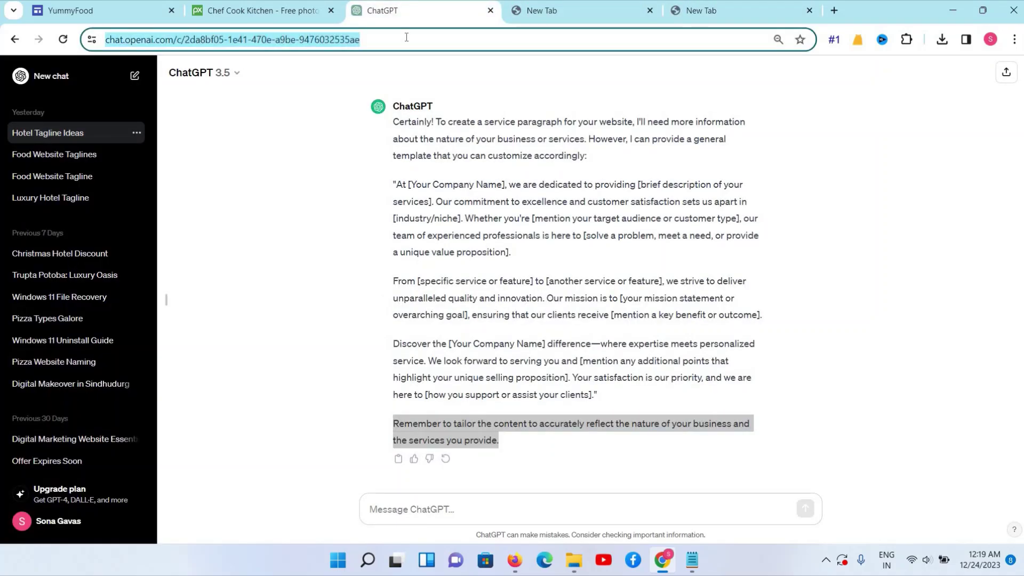
pyautogui.press('BackSpace')
pyautogui.click(117, 9)
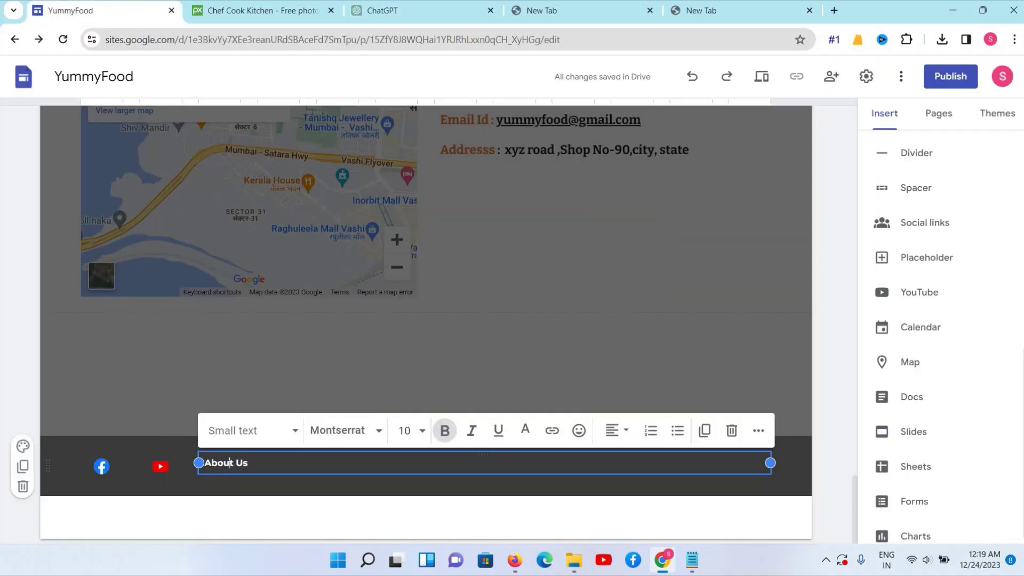
# Link the footer's About Us text to the About Us page
pyautogui.tripleClick(229, 463)
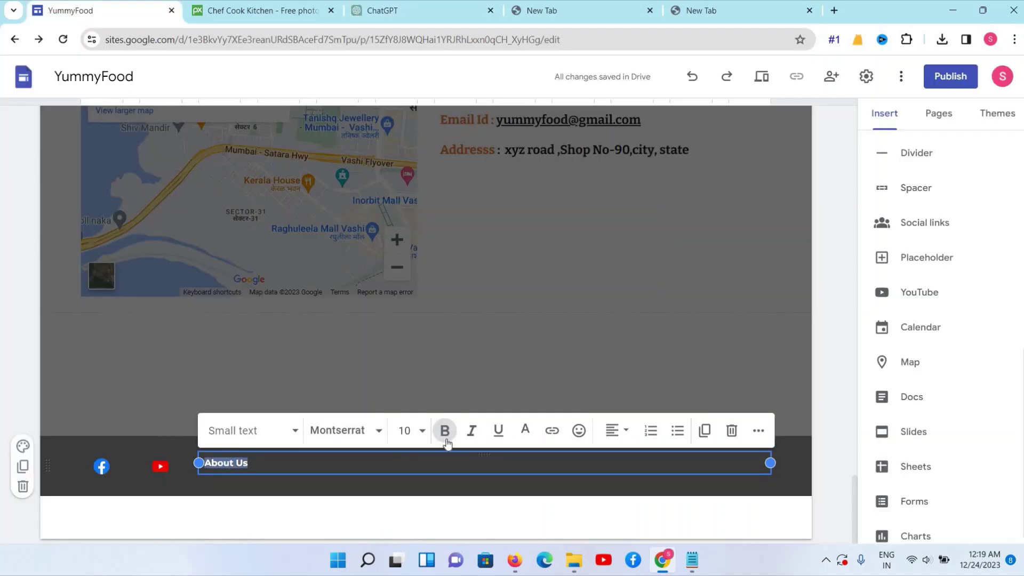
pyautogui.click(552, 431)
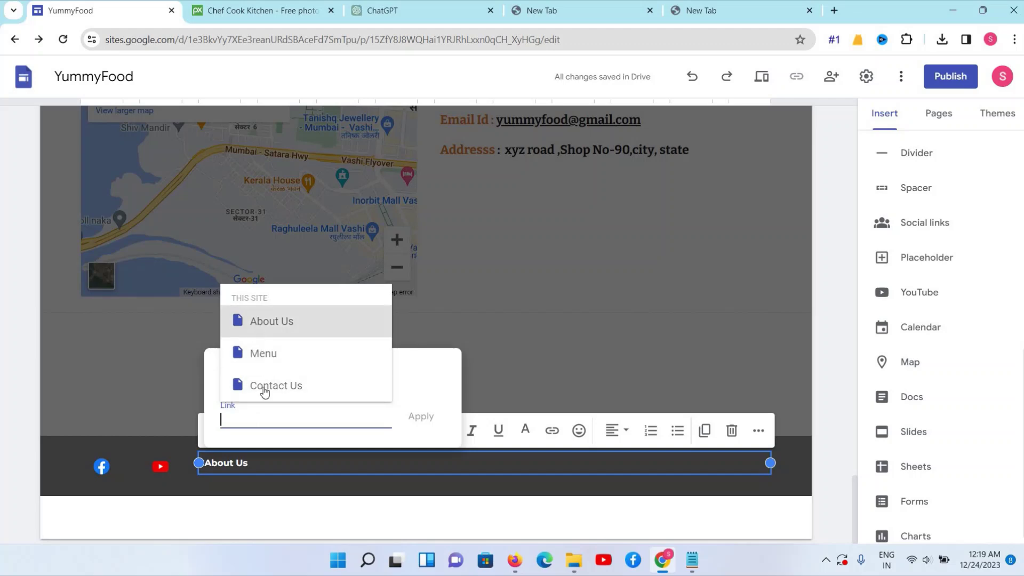
pyautogui.click(293, 321)
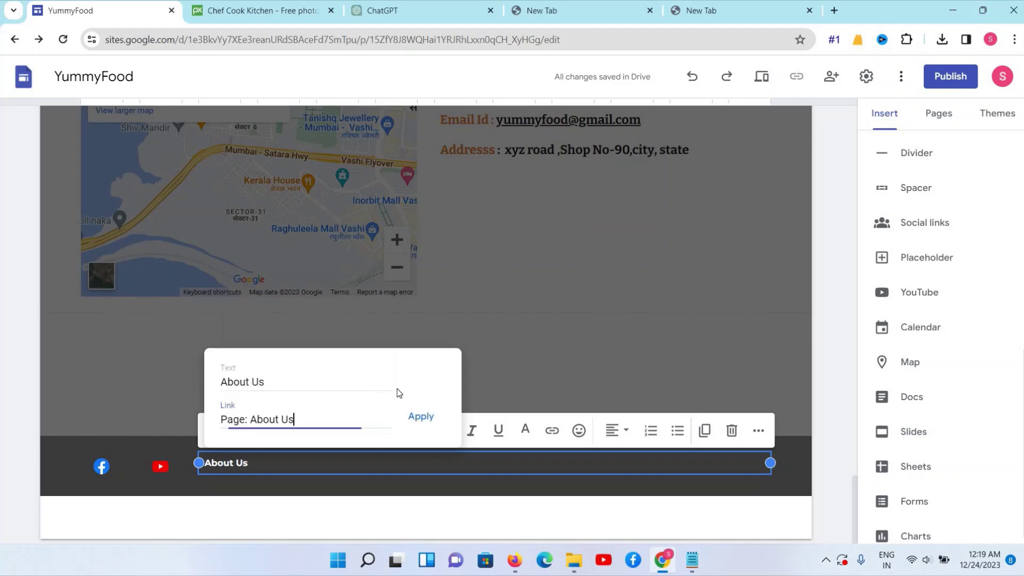
pyautogui.click(422, 417)
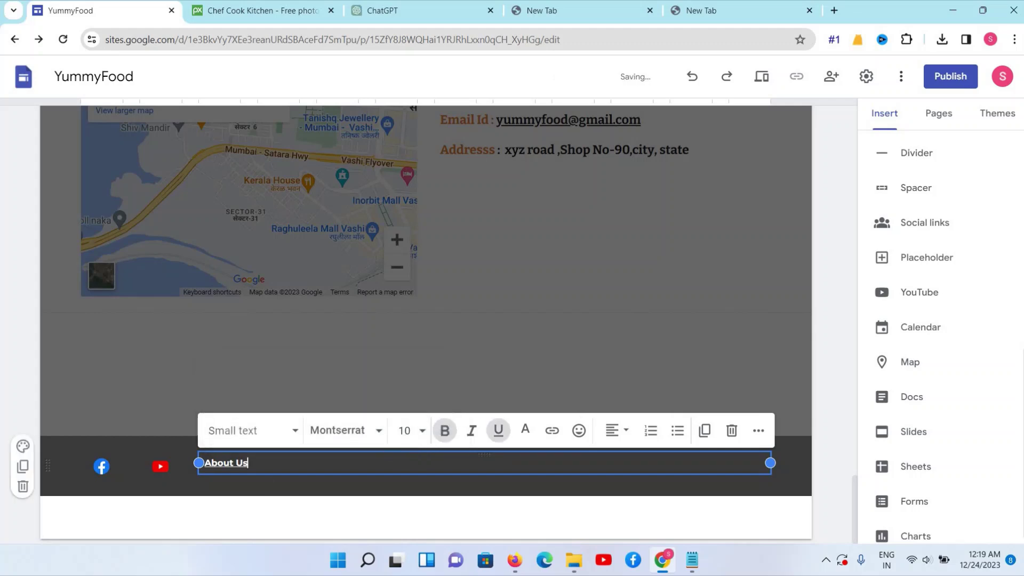
# Add a 'Contact Us' line below it, linked to the Contact Us page
pyautogui.press('Return')
pyautogui.press('Return')
pyautogui.write('c')
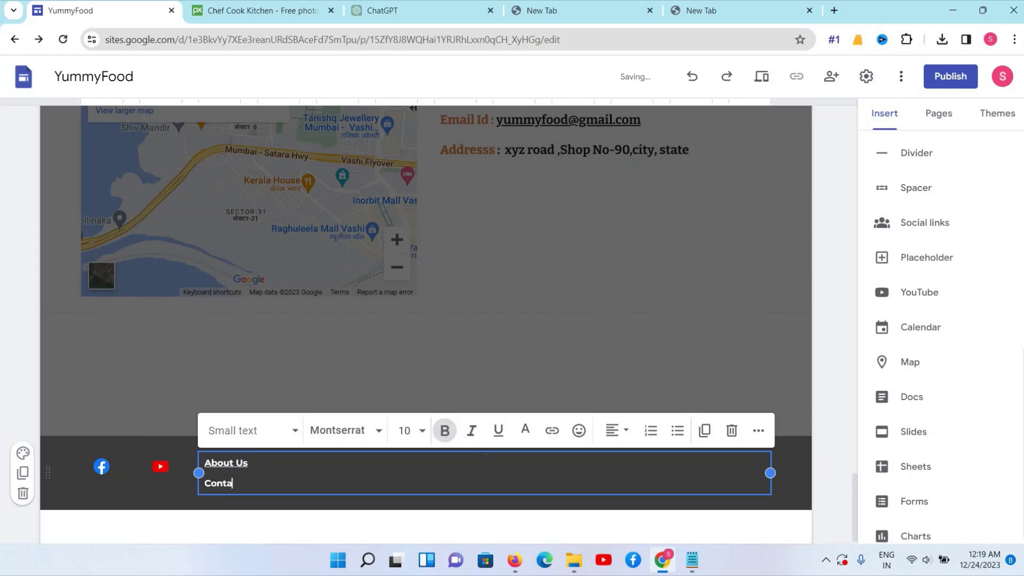
pyautogui.write('ontact Us')
pyautogui.moveTo(205, 482); pyautogui.dragTo(259, 483)
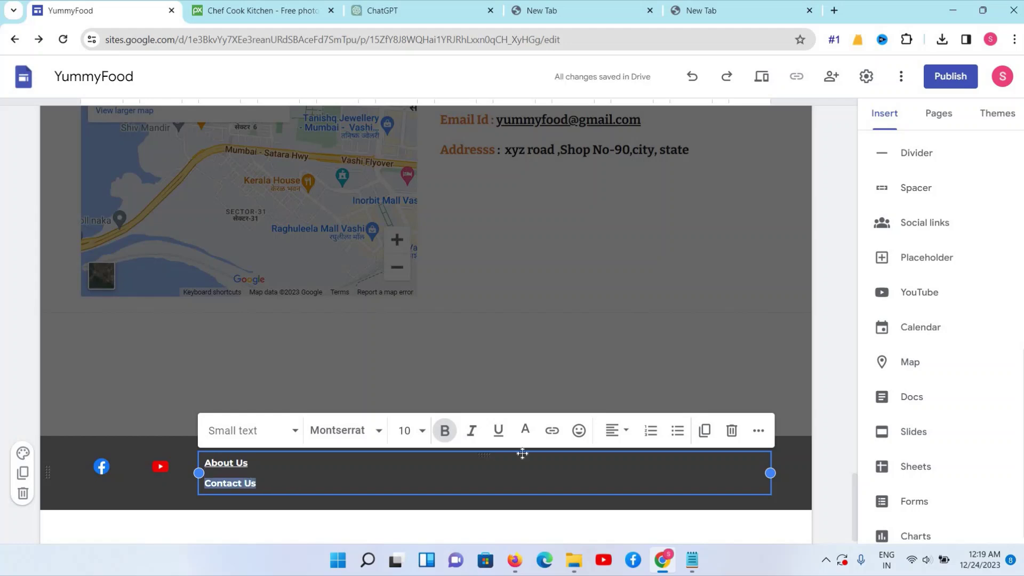
pyautogui.click(552, 431)
pyautogui.click(276, 406)
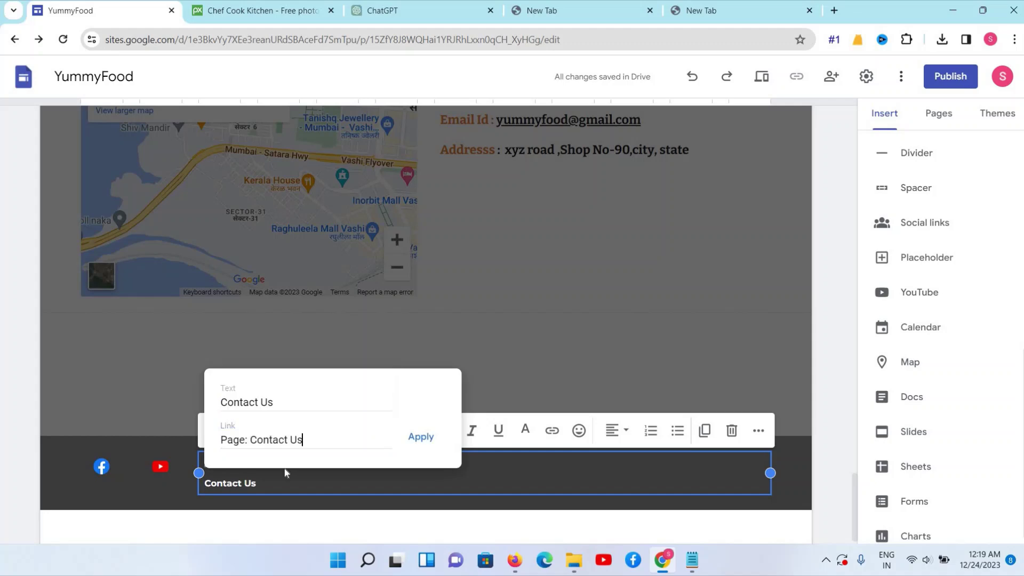
pyautogui.click(423, 435)
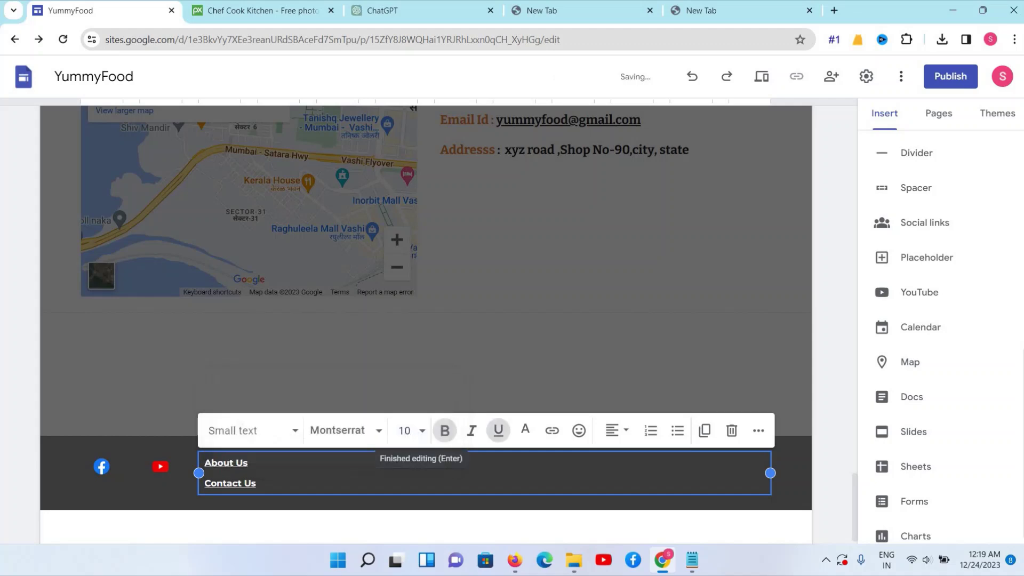
pyautogui.scroll(2, 326, 386)
pyautogui.scroll(-2, 325, 338)
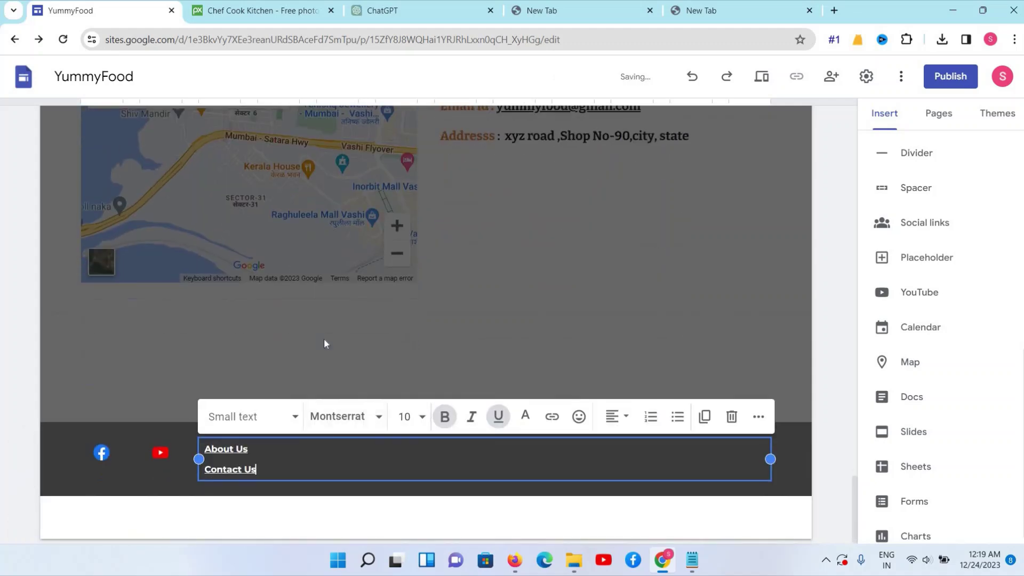
pyautogui.press('Escape')
pyautogui.click(284, 454)
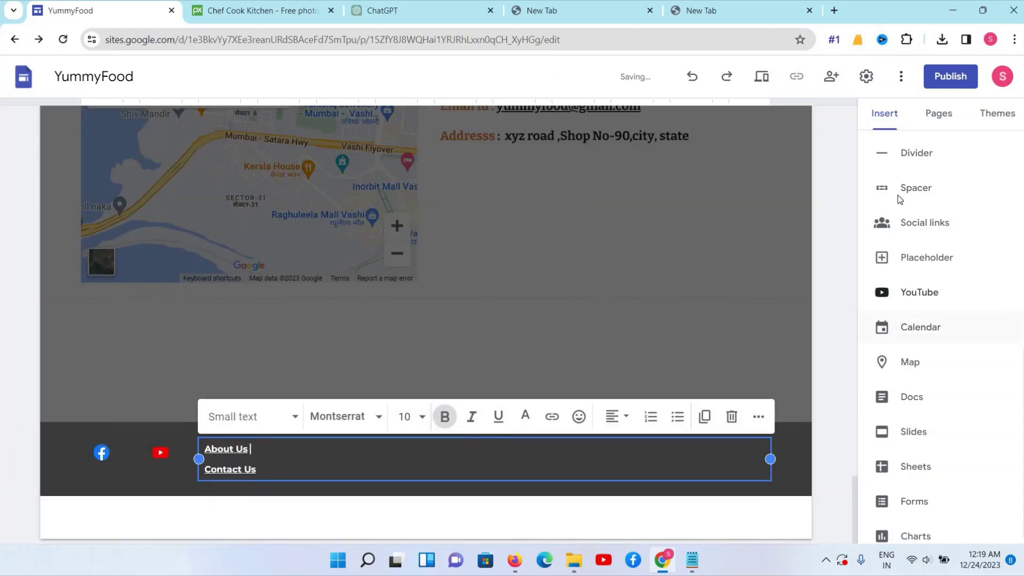
# Insert a new text box in the footer beside the narrowed About Us/Contact Us box
pyautogui.scroll(5, 897, 197)
pyautogui.click(901, 169)
pyautogui.moveTo(251, 479); pyautogui.dragTo(361, 489)
pyautogui.click(279, 493)
pyautogui.click(265, 495)
pyautogui.click(758, 512)
pyautogui.moveTo(772, 511); pyautogui.dragTo(392, 514)
pyautogui.click(267, 498)
pyautogui.moveTo(267, 499); pyautogui.dragTo(424, 458)
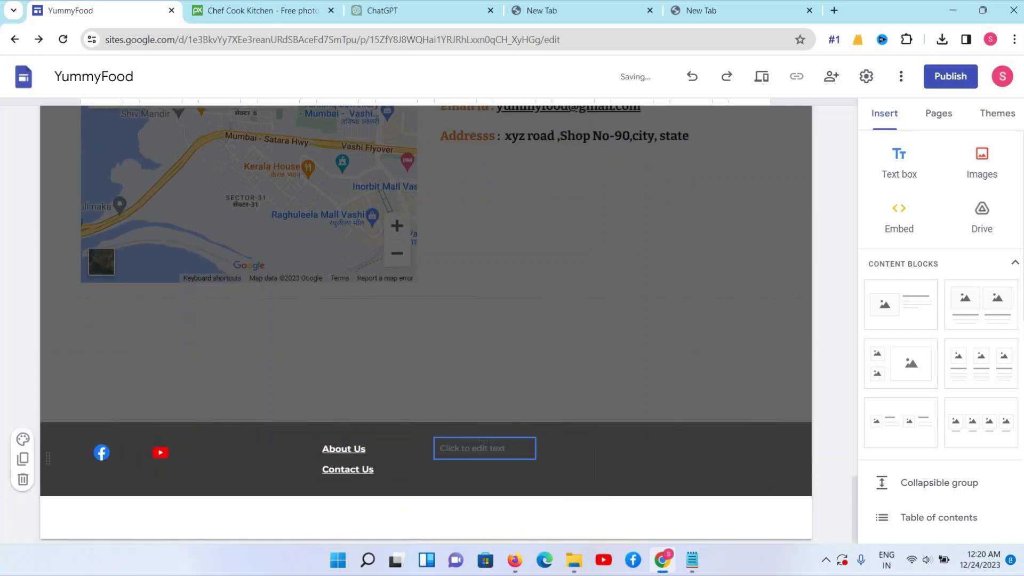
# Start an Address line and copy the shop's address from the page's contact details
pyautogui.write('Address :')
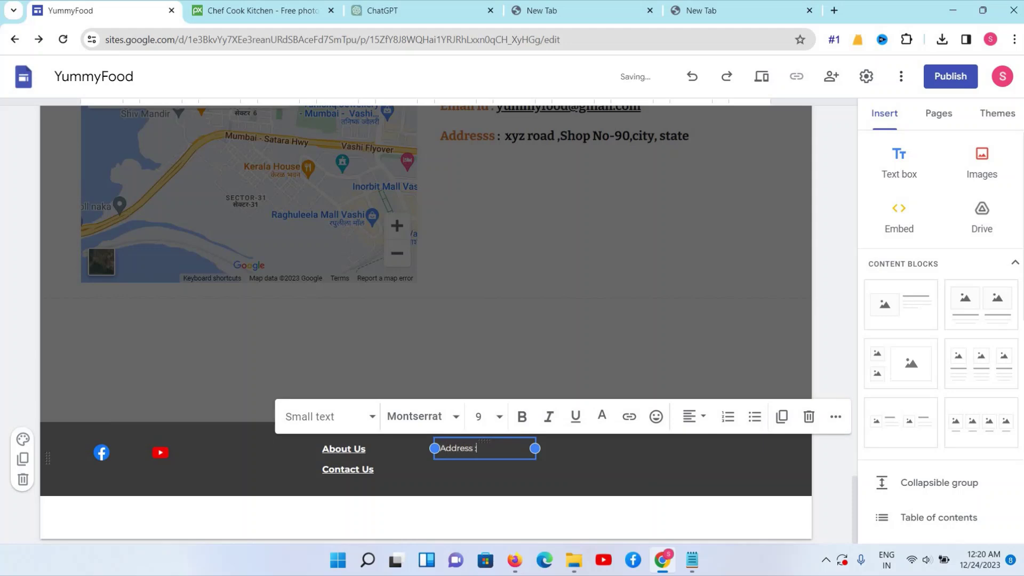
pyautogui.doubleClick(553, 149)
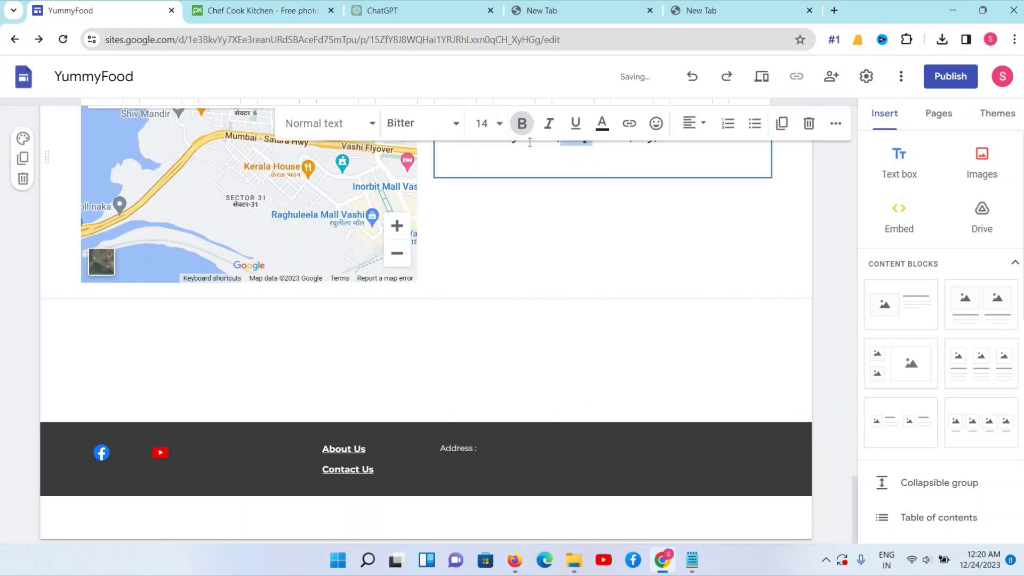
pyautogui.scroll(1, 528, 193)
pyautogui.moveTo(505, 202); pyautogui.dragTo(707, 215)
pyautogui.hotkey('ctrl', 'c')
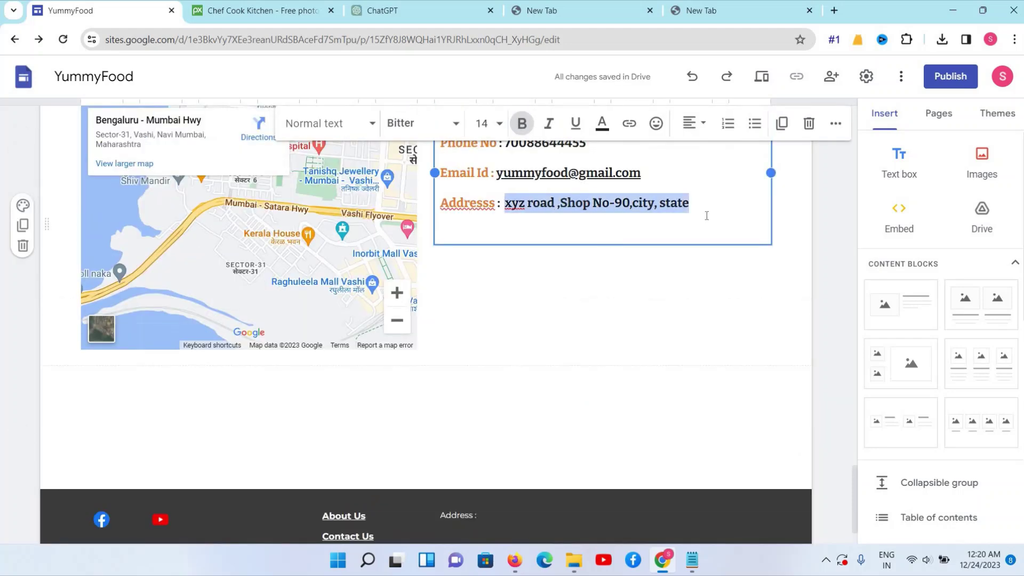
pyautogui.scroll(-1, 656, 349)
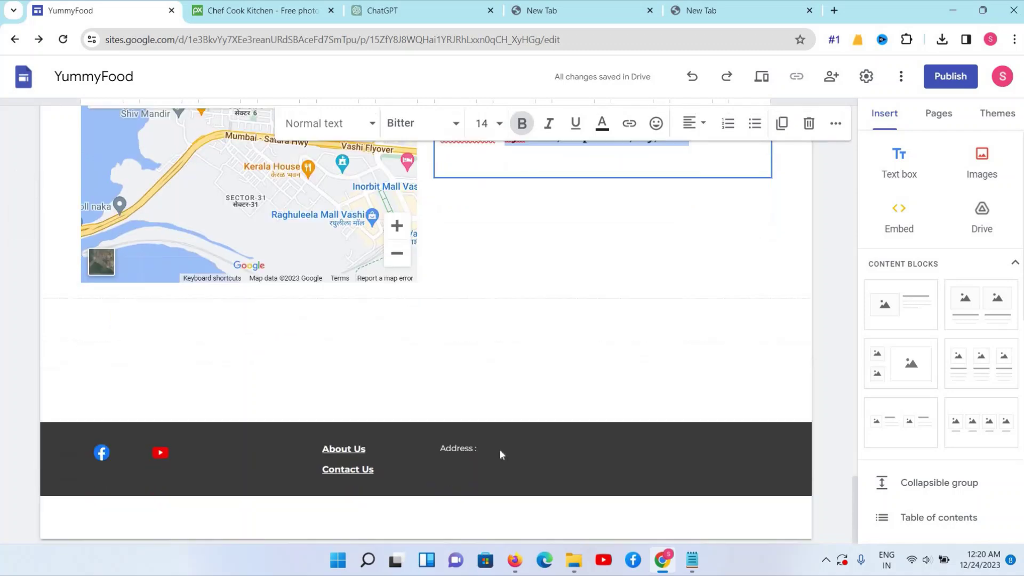
pyautogui.click(481, 442)
pyautogui.click(479, 448)
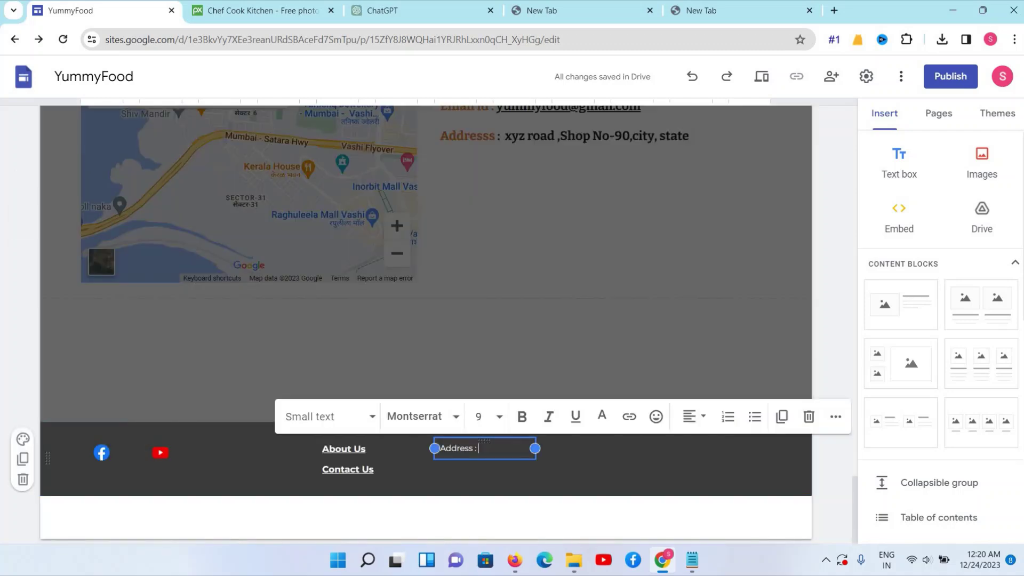
pyautogui.hotkey('ctrl', 'v')
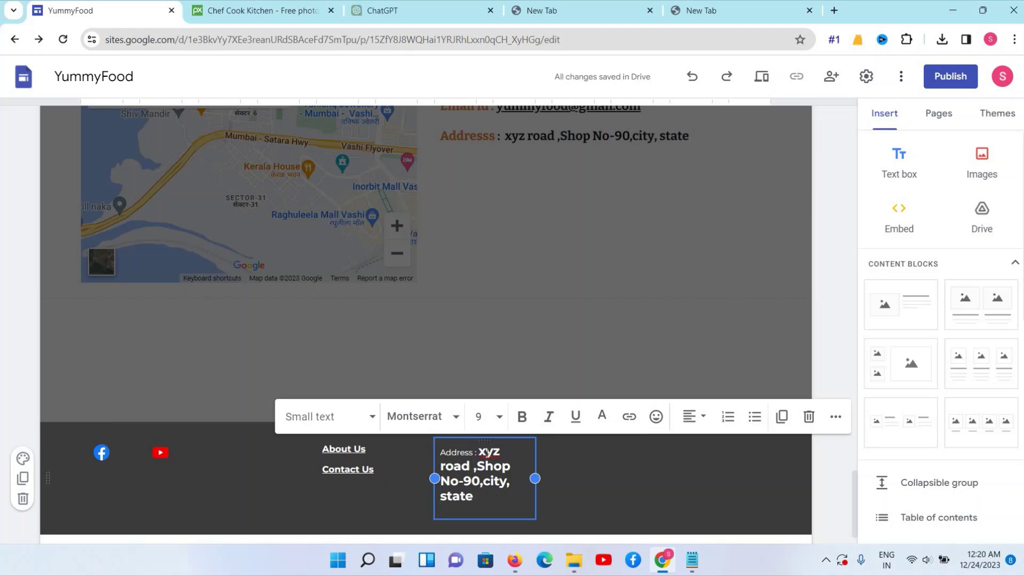
pyautogui.hotkey('ctrl', 'z')
# Paste the address as plain text after 'Address :' and widen the box to fit one line
pyautogui.hotkey('alt', 'Tab')
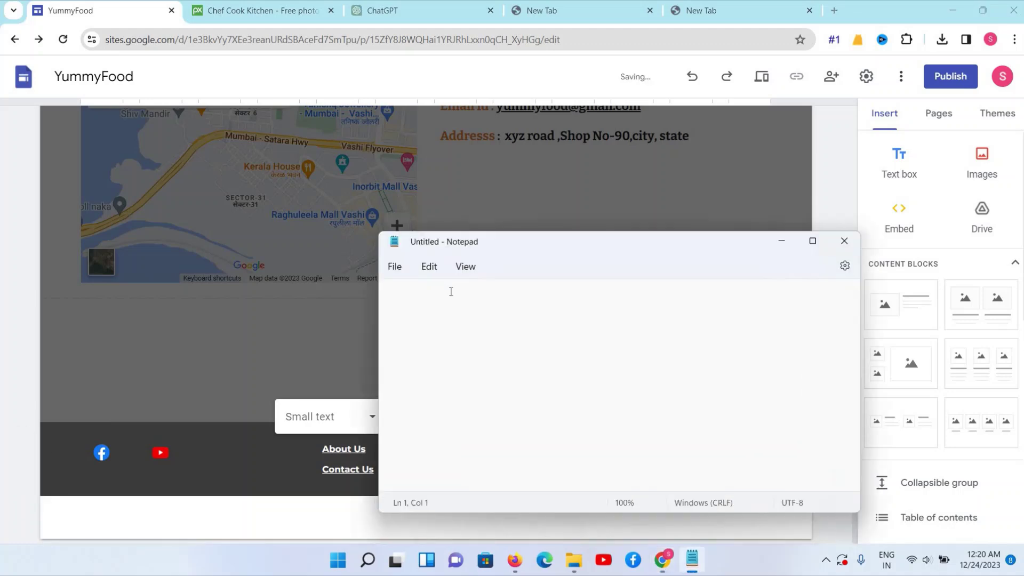
pyautogui.hotkey('ctrl', 'v')
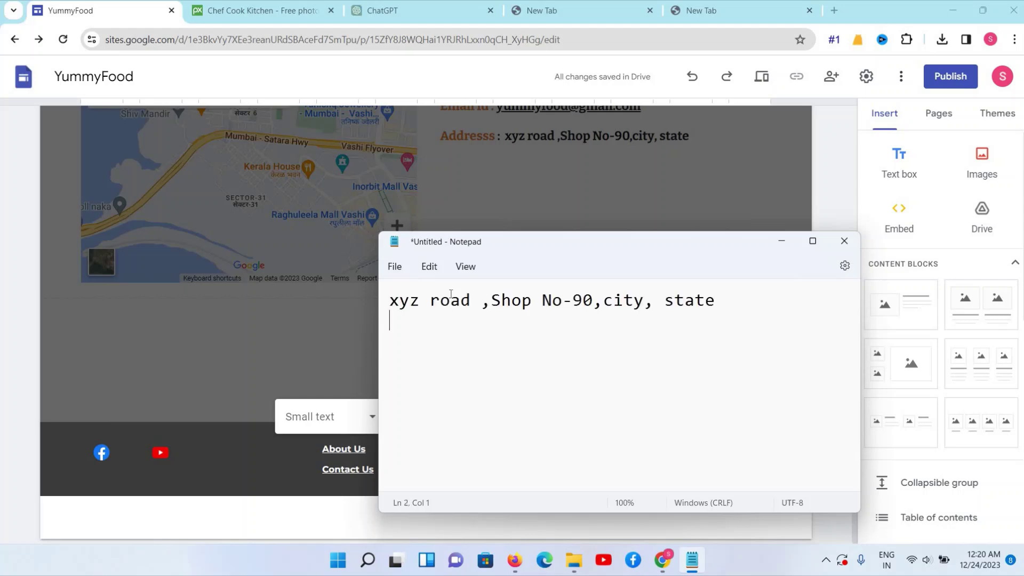
pyautogui.hotkey('ctrl', 'a')
pyautogui.hotkey('ctrl', 'x')
pyautogui.hotkey('alt', 'Tab')
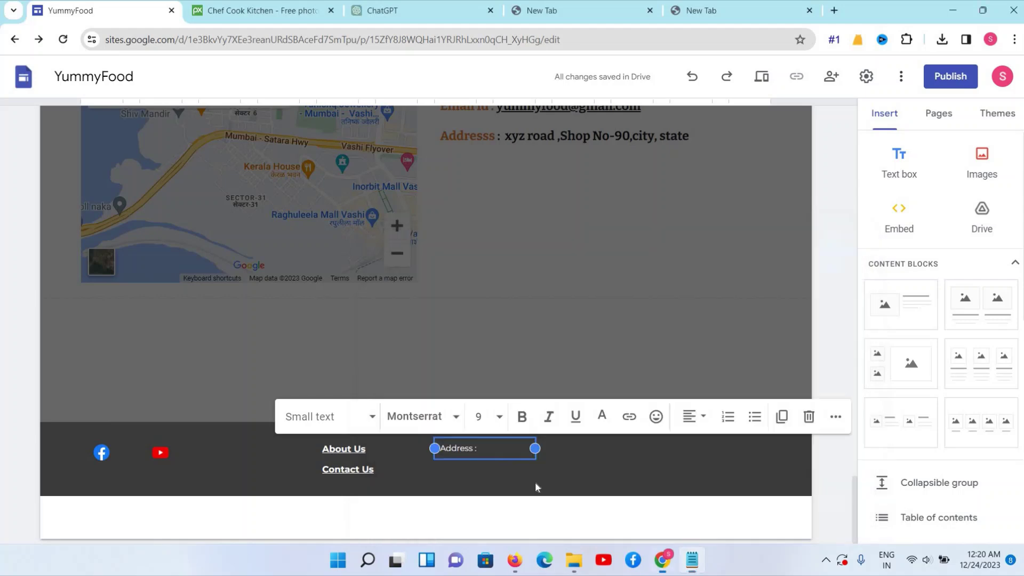
pyautogui.click(494, 453)
pyautogui.click(479, 448)
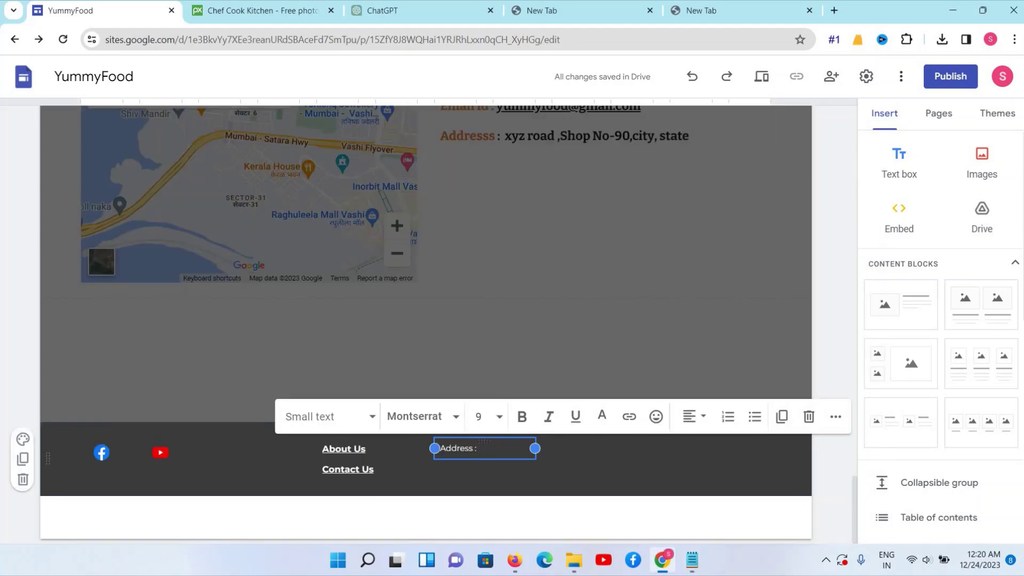
pyautogui.hotkey('ctrl', 'v')
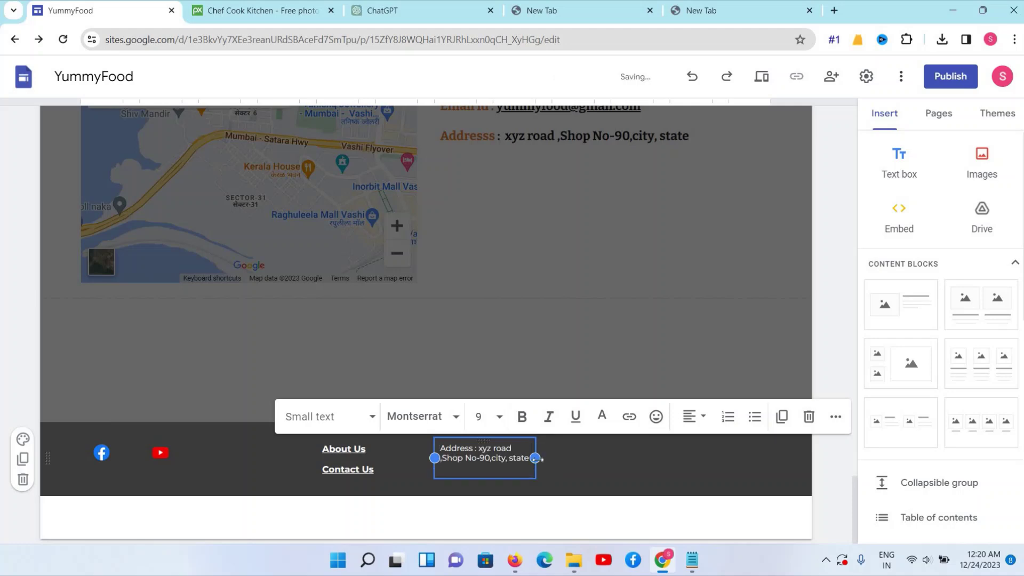
pyautogui.moveTo(535, 458); pyautogui.dragTo(715, 450)
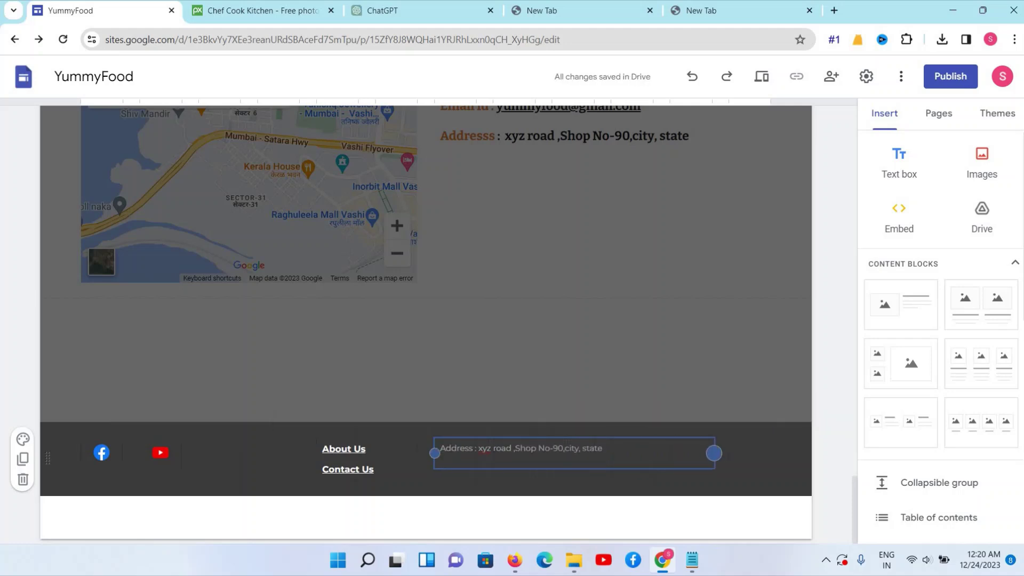
# Add the phone line and an Email id line below the address
pyautogui.press('Return')
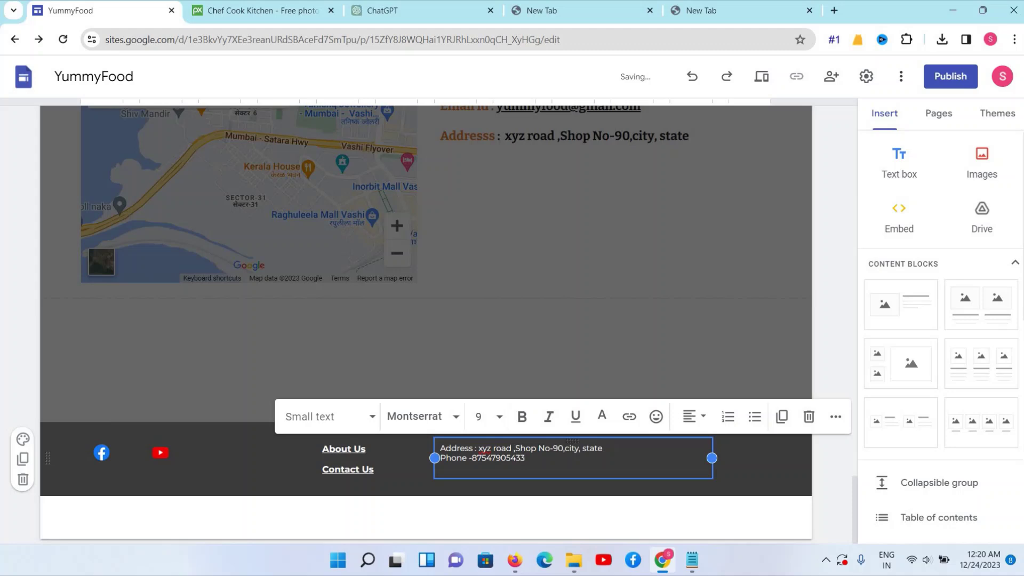
pyautogui.press('Return')
pyautogui.press('Return')
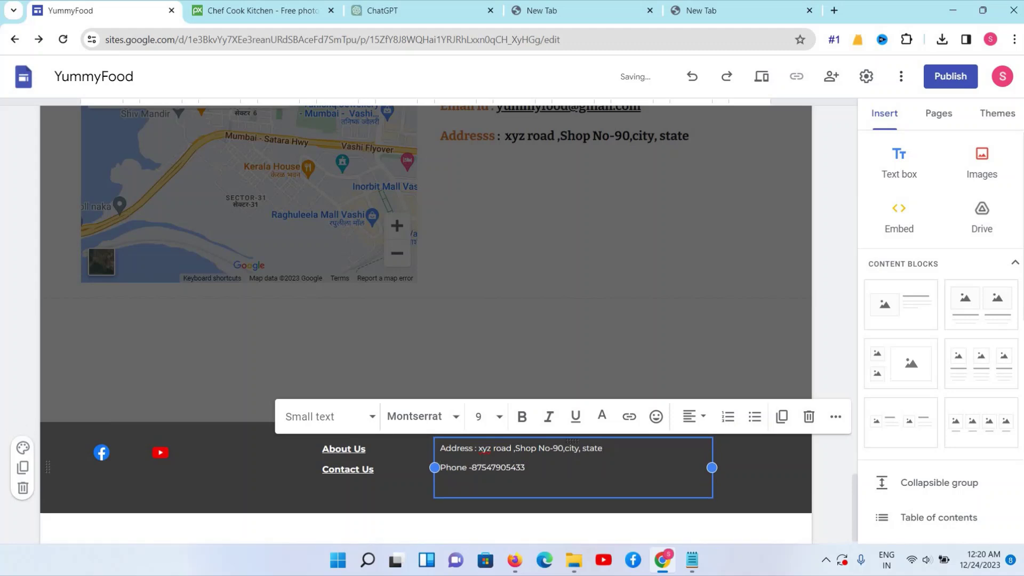
pyautogui.press('Return')
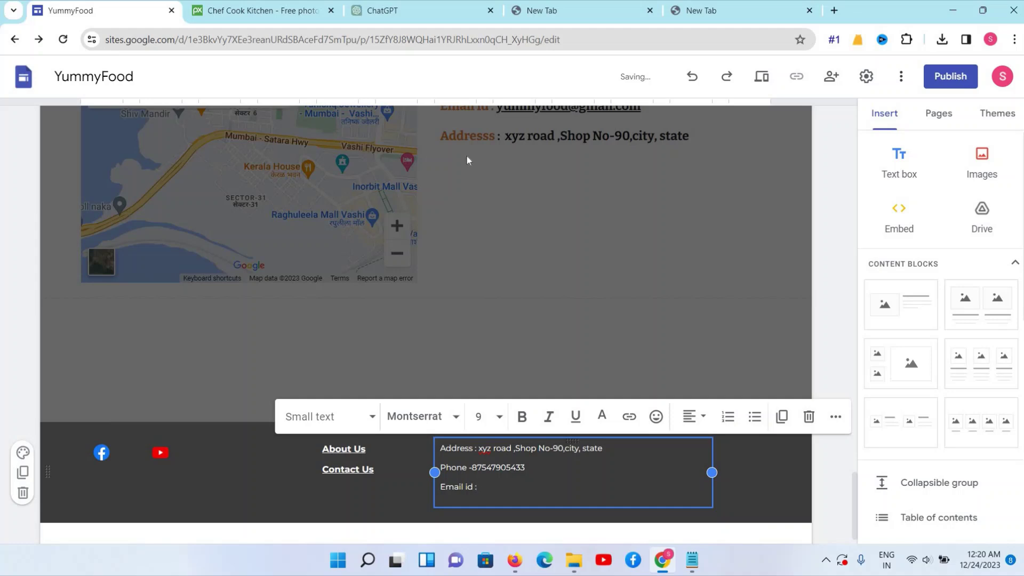
# Copy the shop's e-mail address from the page's contact-details text box
pyautogui.scroll(1, 534, 183)
pyautogui.click(503, 177)
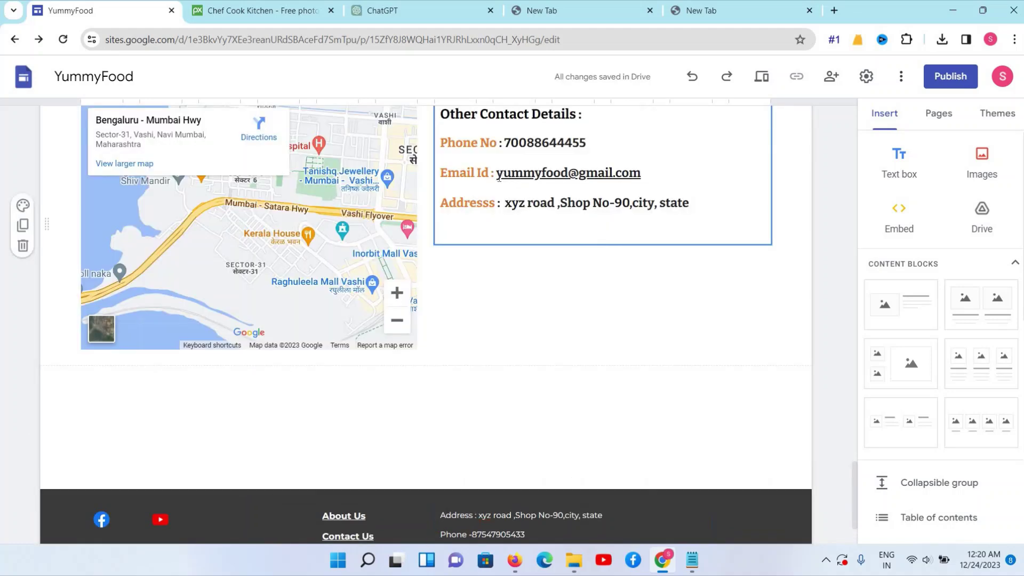
pyautogui.moveTo(497, 173); pyautogui.dragTo(663, 180)
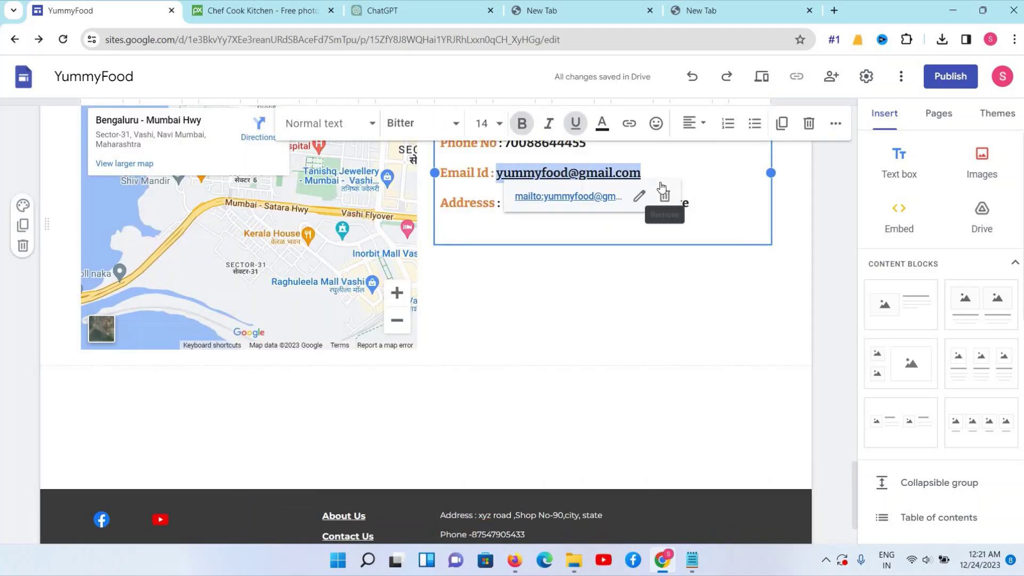
pyautogui.click(692, 560)
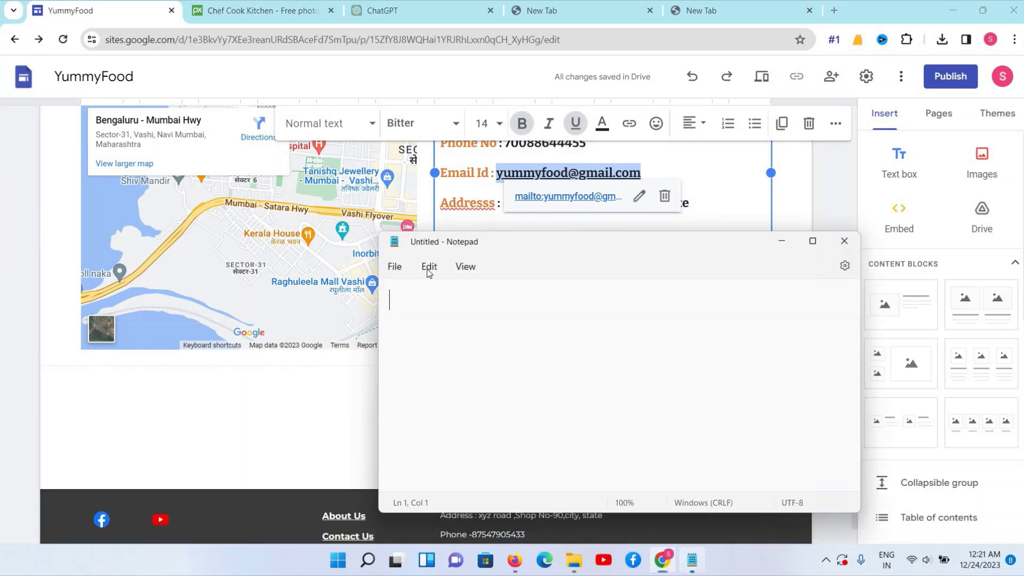
pyautogui.hotkey('ctrl', 'v')
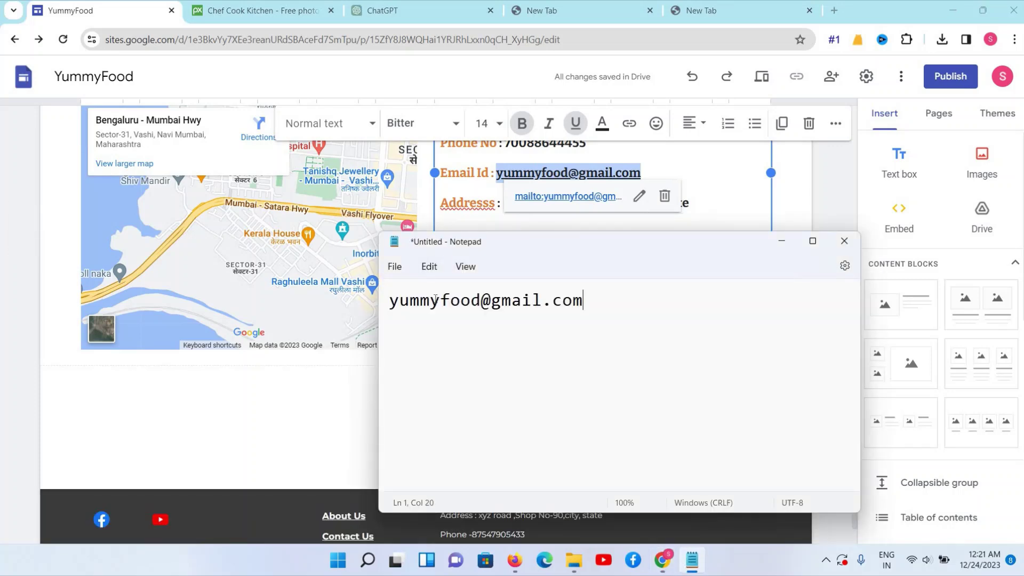
pyautogui.hotkey('ctrl', 'a')
pyautogui.press('BackSpace')
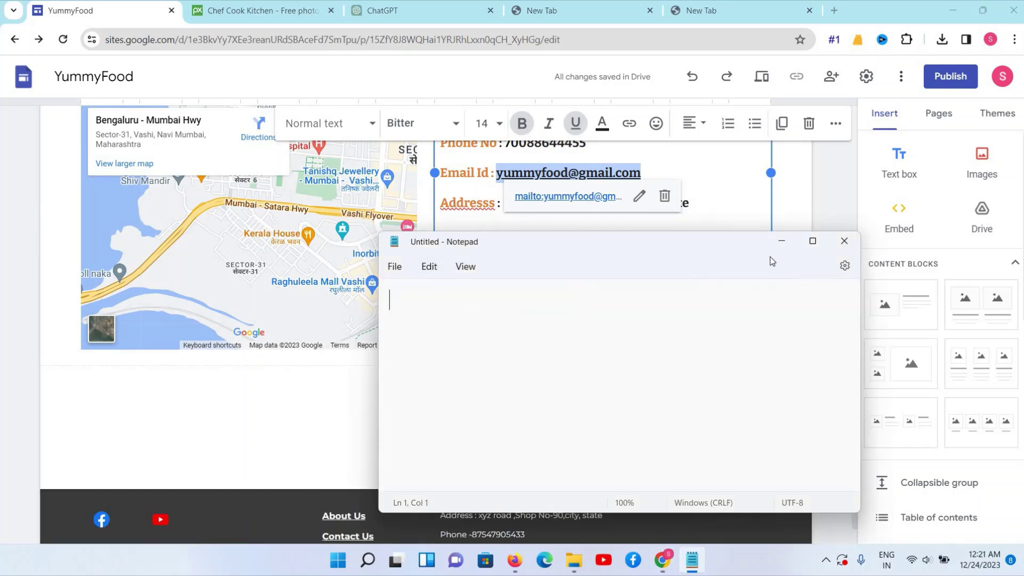
pyautogui.click(662, 561)
# Add a colon after 'Email id', paste the e-mail address, and close the footer text
pyautogui.scroll(-2, 427, 454)
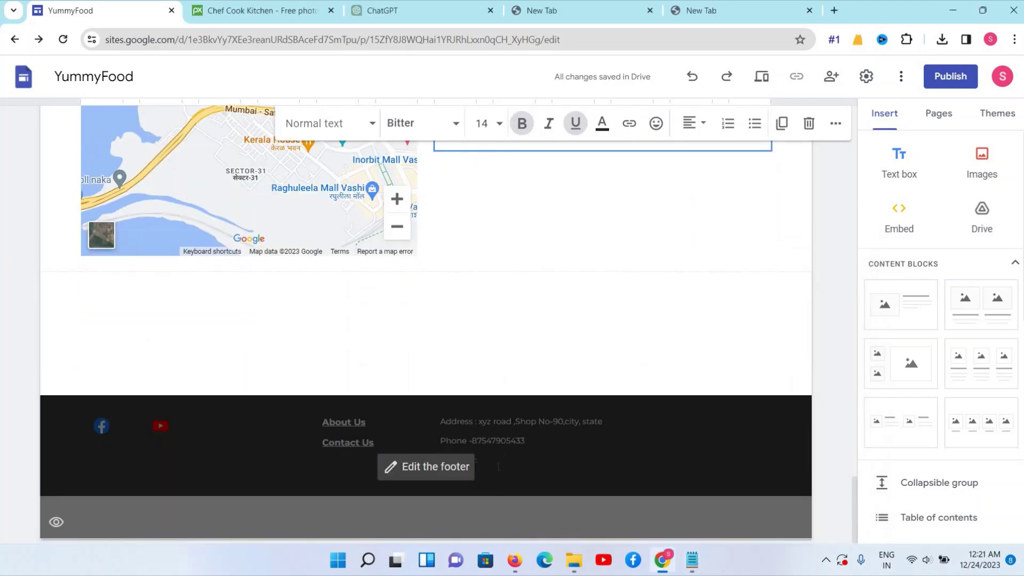
pyautogui.click(469, 470)
pyautogui.write(':')
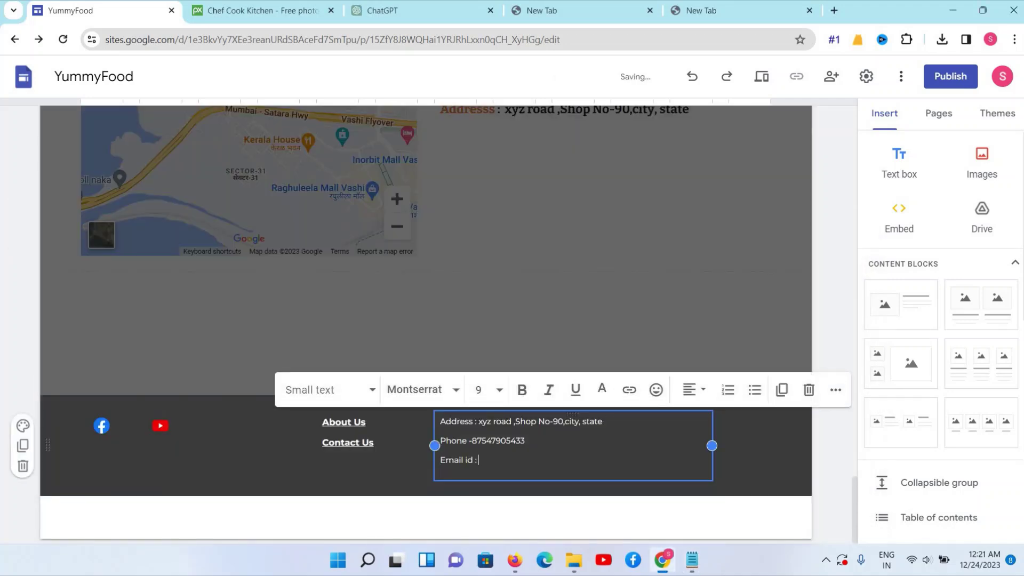
pyautogui.hotkey('ctrl', 'v')
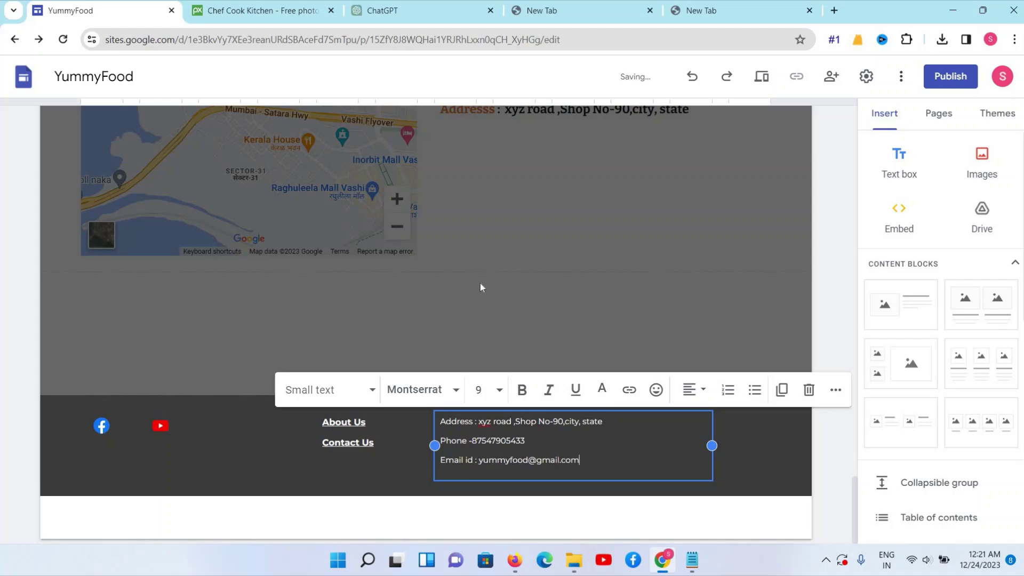
pyautogui.click(481, 283)
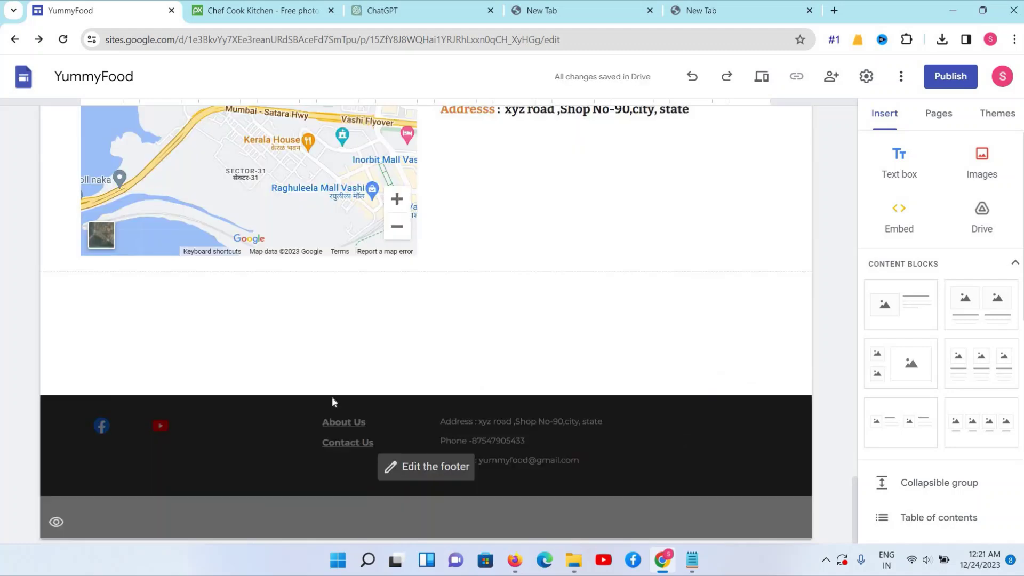
pyautogui.scroll(8, 332, 400)
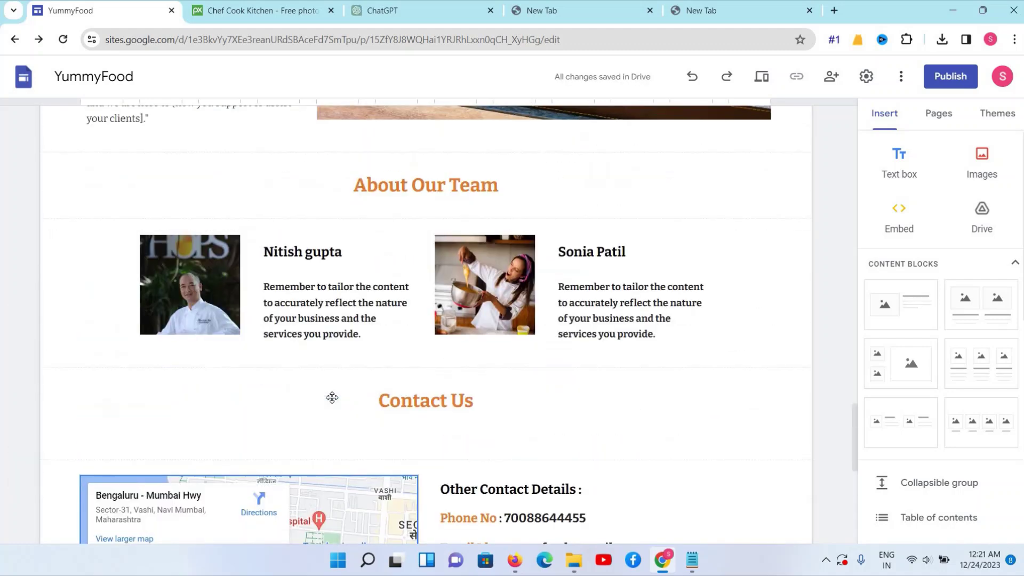
pyautogui.scroll(10, 332, 398)
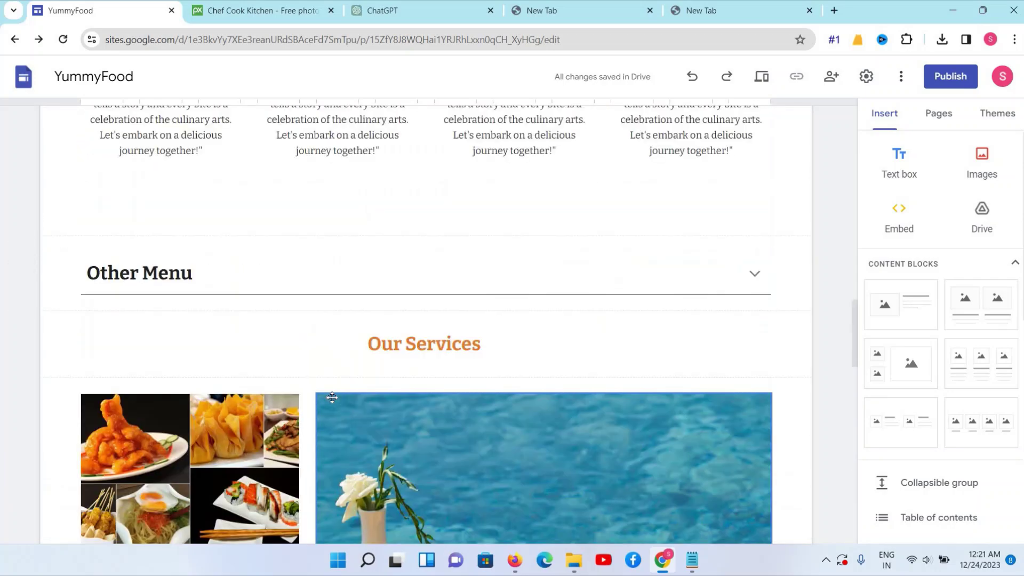
pyautogui.scroll(10, 332, 398)
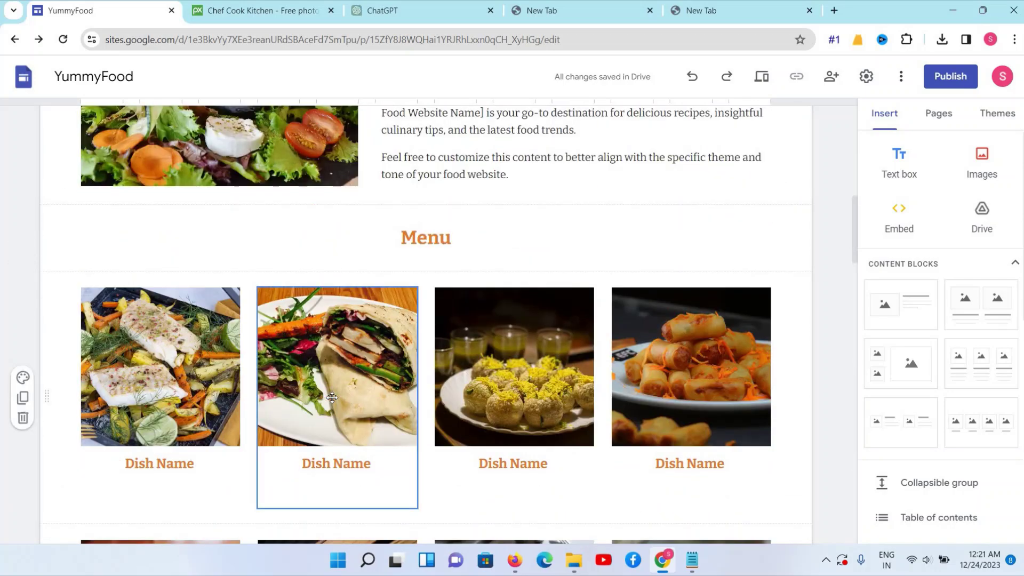
pyautogui.scroll(10, 332, 398)
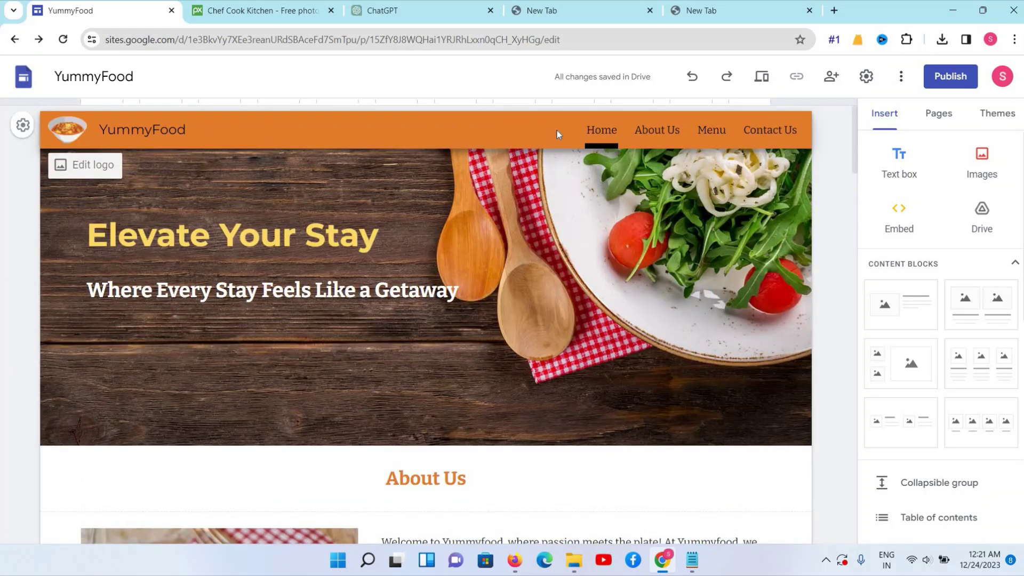
pyautogui.scroll(-5, 325, 204)
pyautogui.click(319, 228)
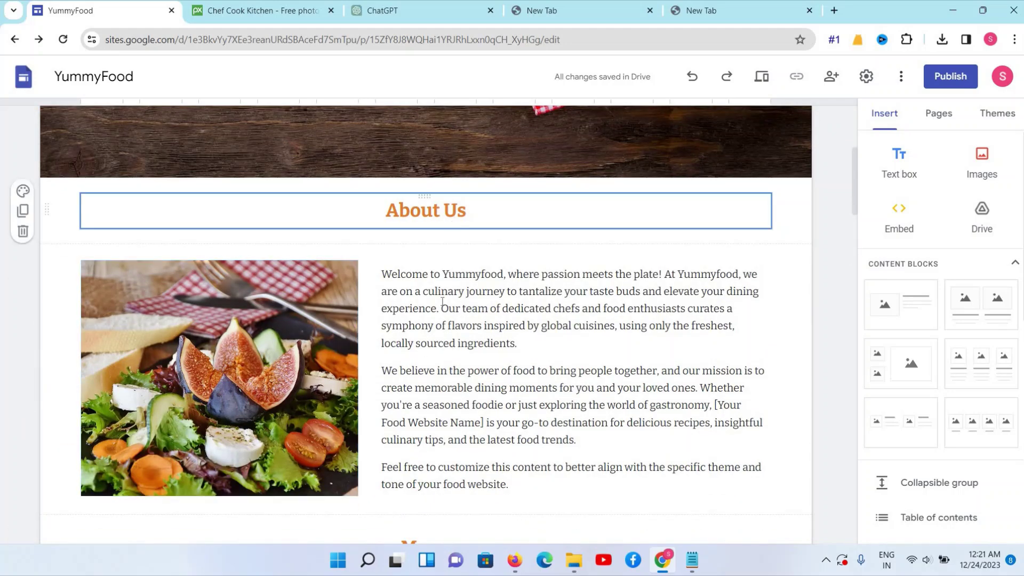
pyautogui.scroll(-3, 440, 271)
pyautogui.click(439, 271)
pyautogui.scroll(-5, 154, 359)
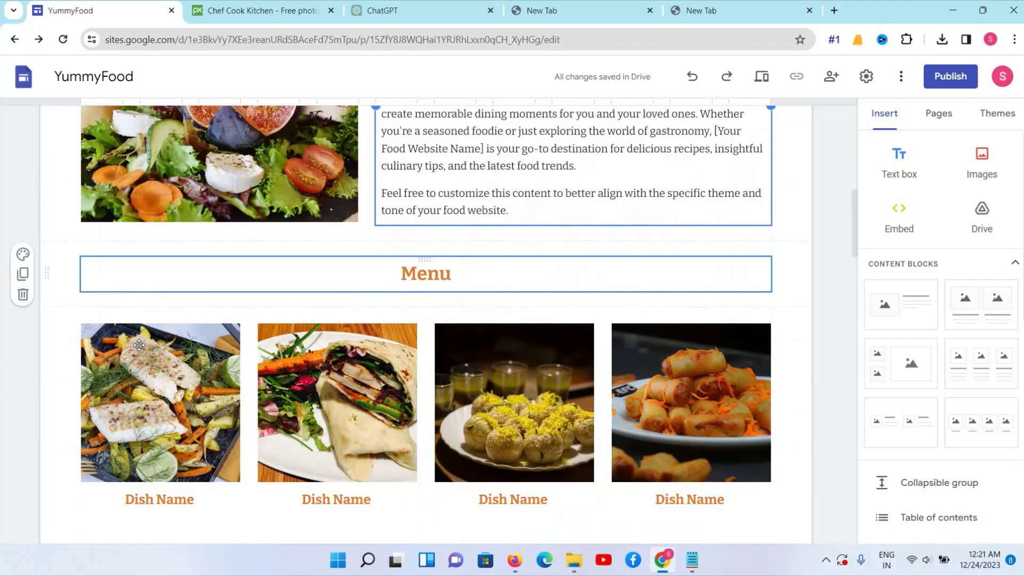
pyautogui.scroll(-4, 625, 326)
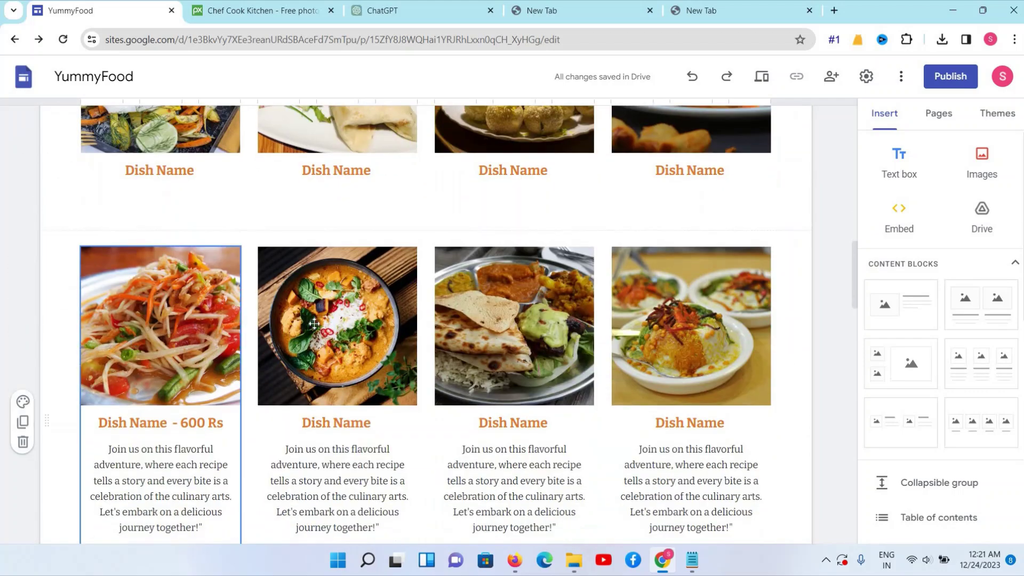
pyautogui.scroll(-9, 403, 308)
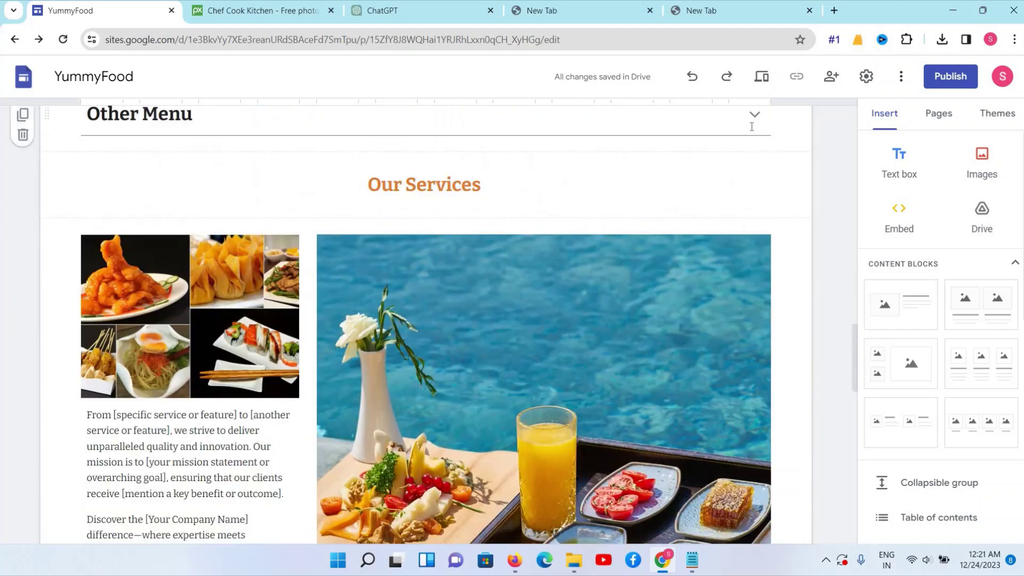
pyautogui.click(752, 121)
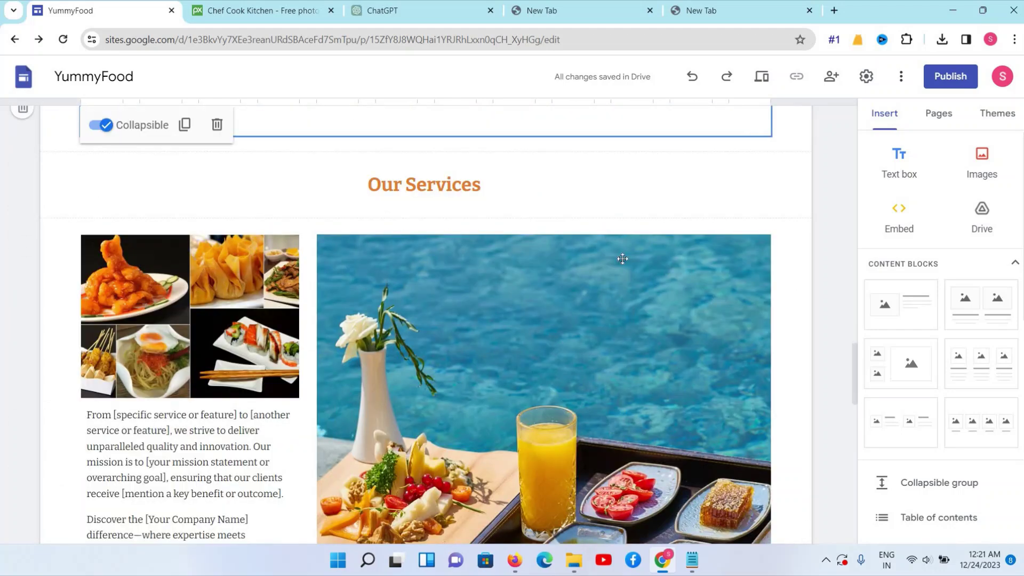
pyautogui.scroll(15, 472, 251)
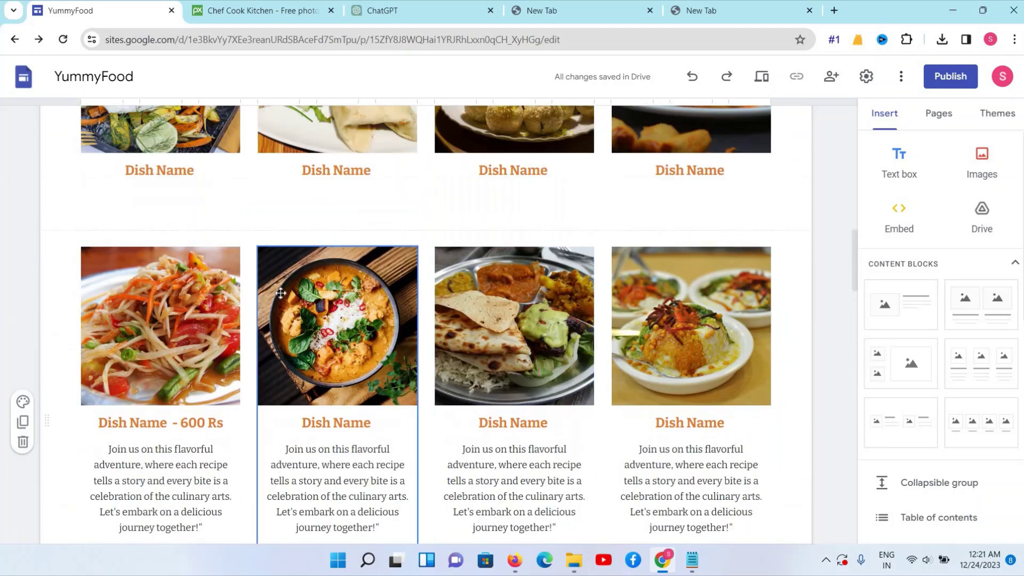
pyautogui.scroll(-20, 225, 357)
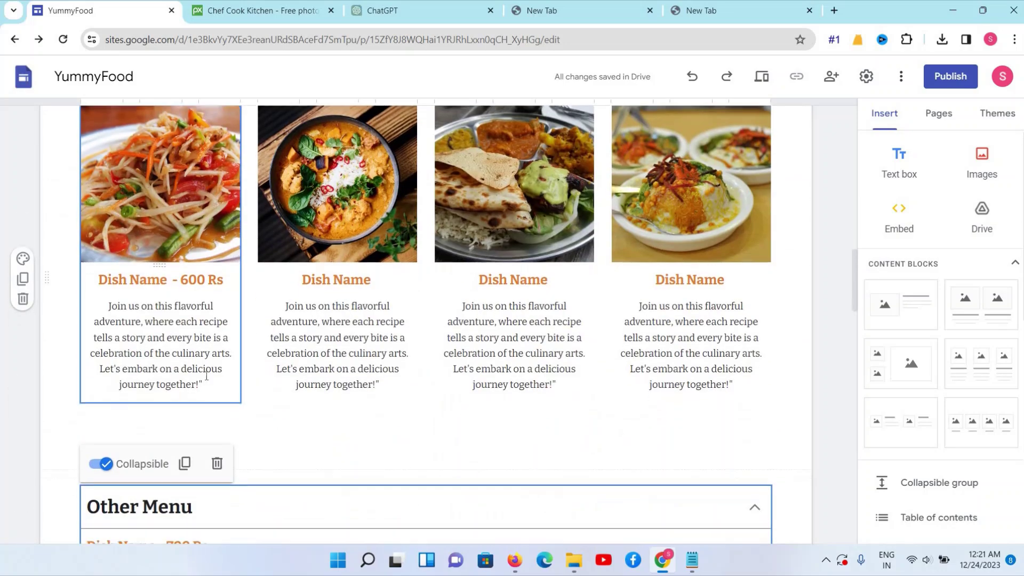
pyautogui.scroll(-9, 511, 290)
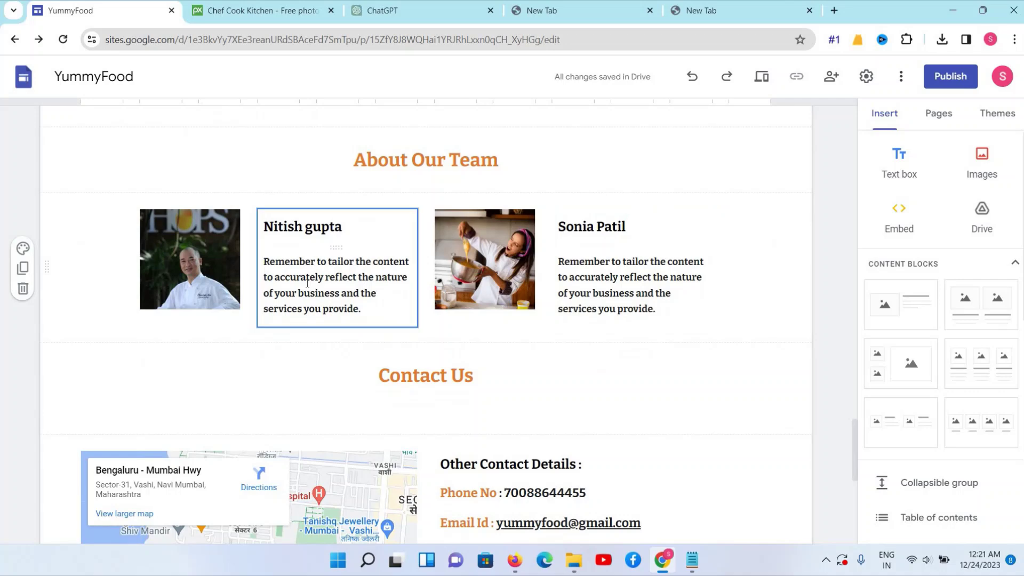
pyautogui.scroll(-4, 393, 240)
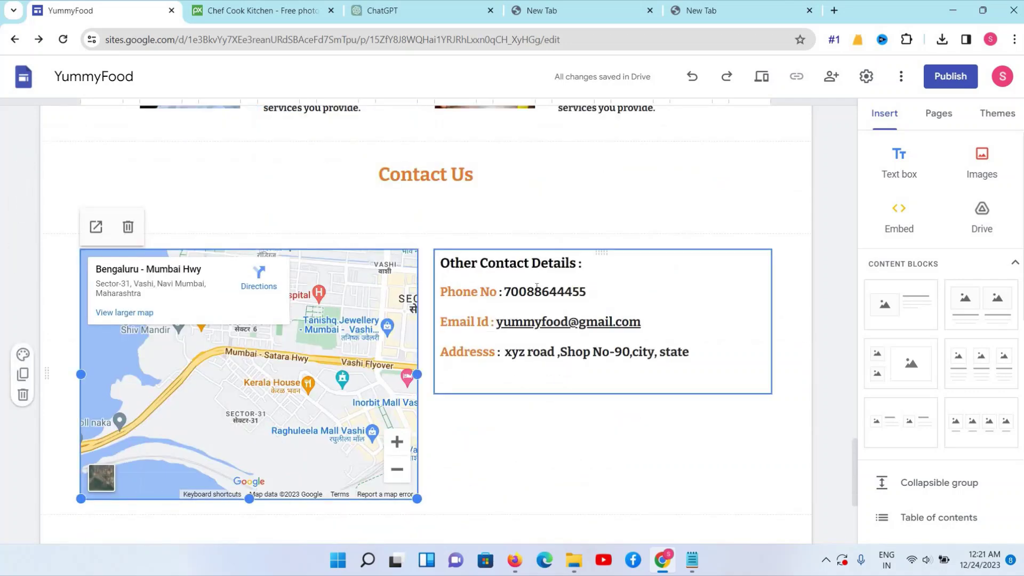
pyautogui.doubleClick(544, 292)
pyautogui.hotkey('shift', 'Home')
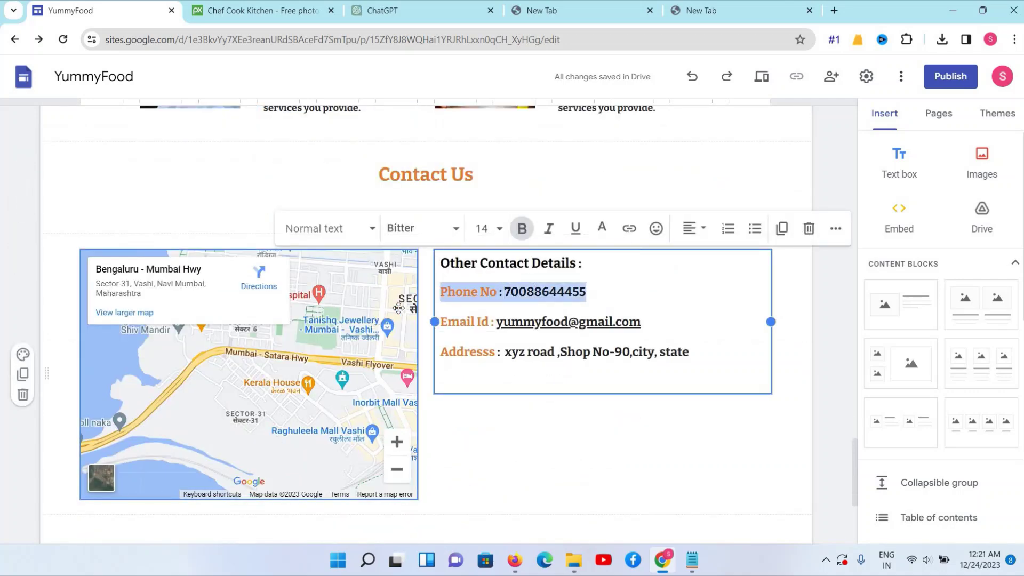
pyautogui.click(398, 308)
pyautogui.scroll(-5, 403, 410)
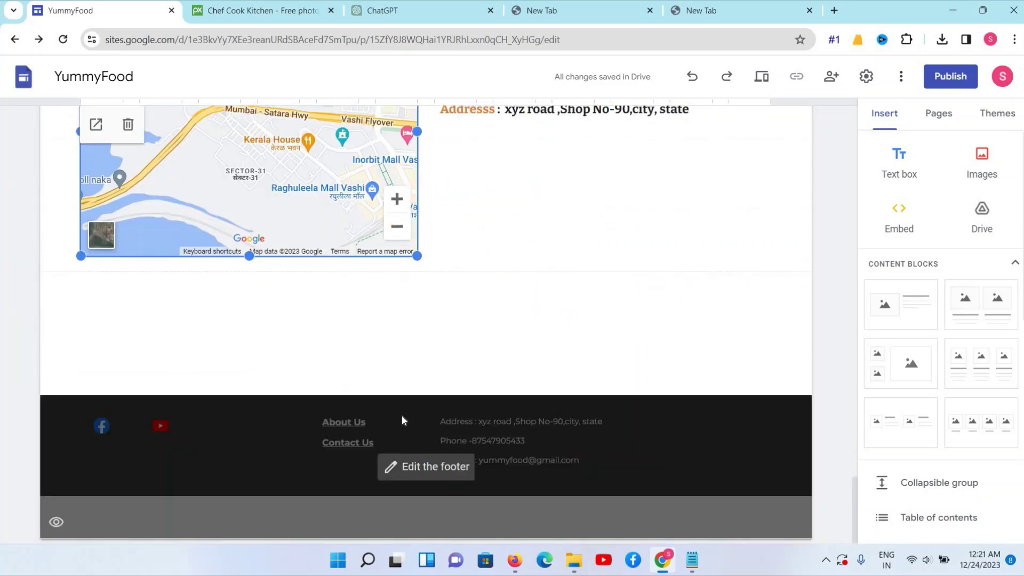
pyautogui.scroll(8, 401, 419)
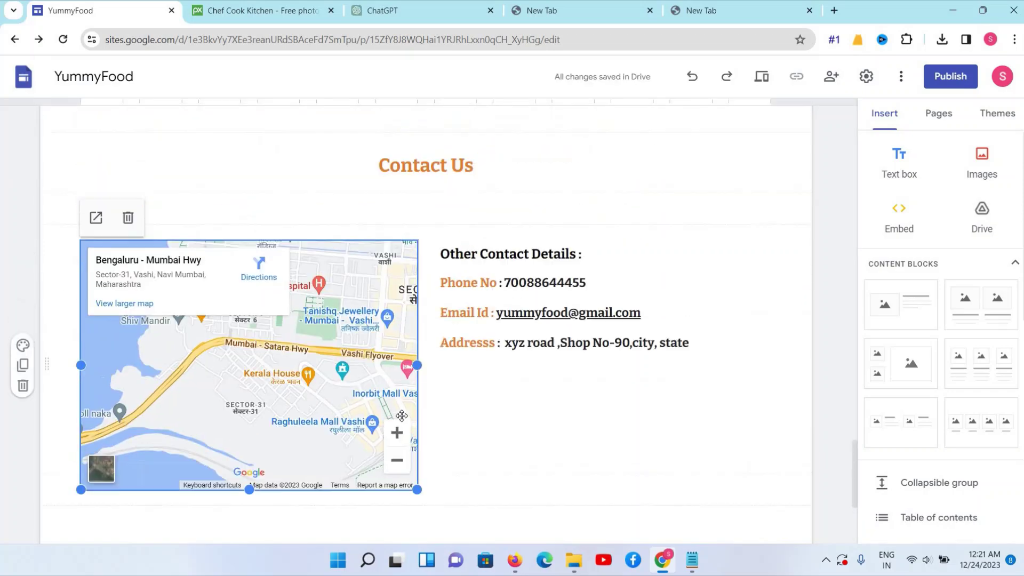
pyautogui.scroll(10, 401, 416)
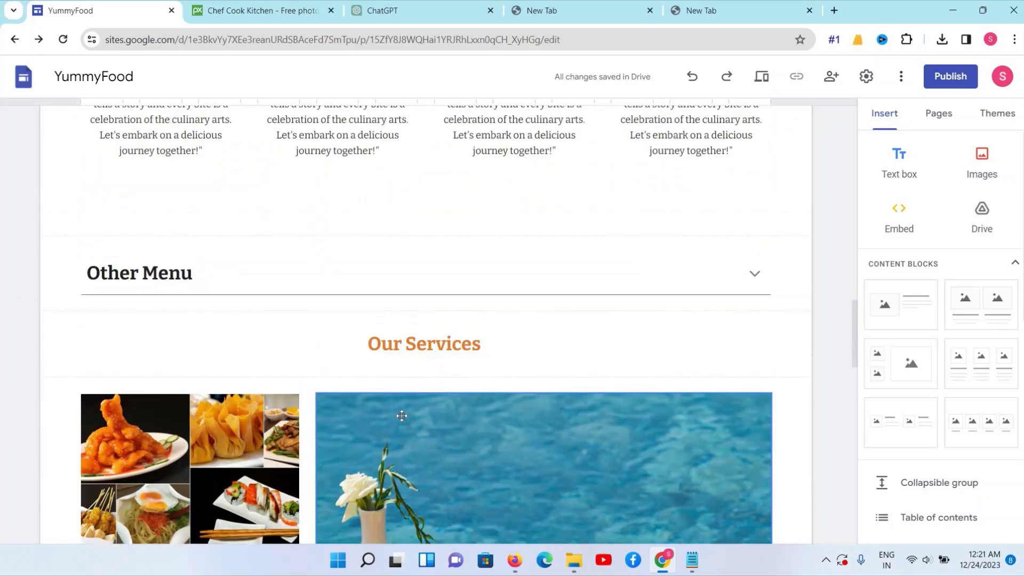
pyautogui.scroll(5, 402, 416)
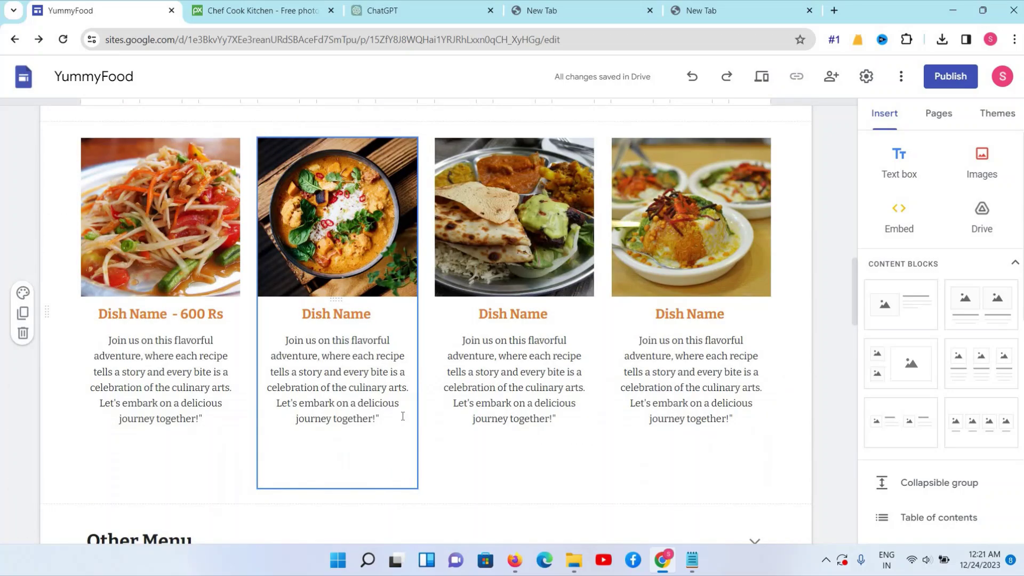
pyautogui.scroll(12, 402, 417)
pyautogui.scroll(5, 353, 327)
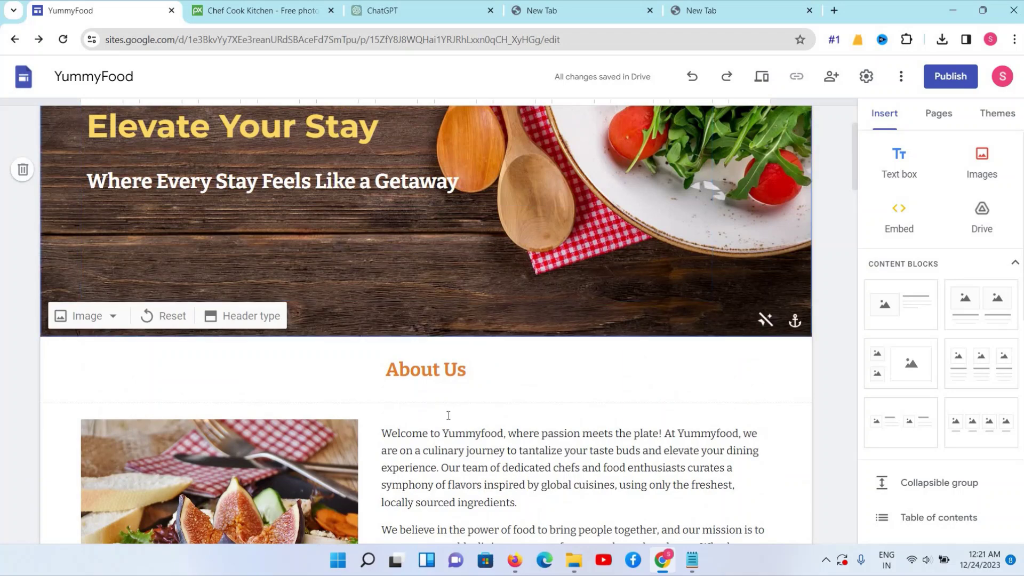
pyautogui.scroll(-5, 466, 407)
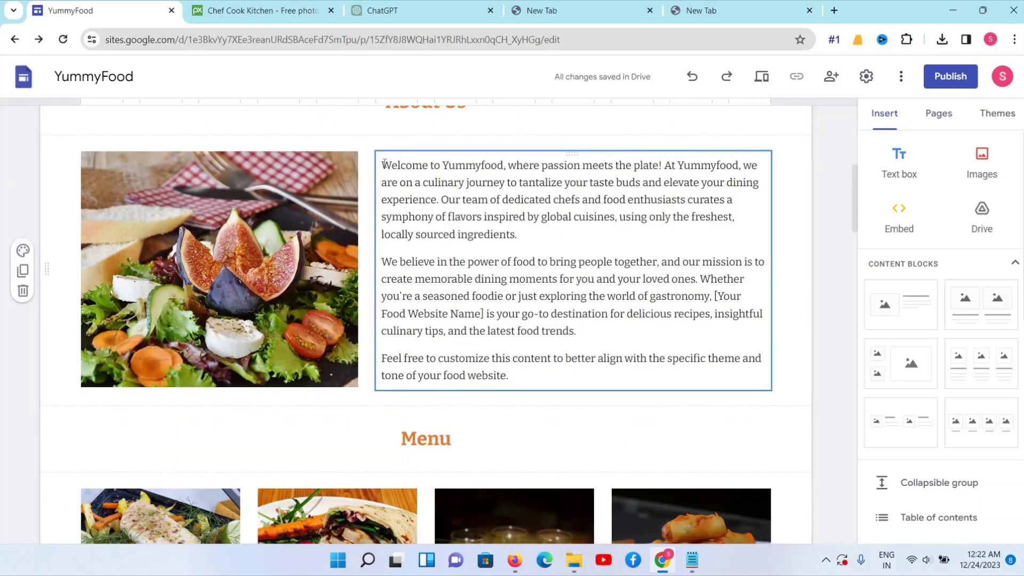
# Drag the 'Elevate Your Stay' title box's right edge left to about mid-header
pyautogui.click(569, 300)
pyautogui.hotkey('ctrl', 'a')
pyautogui.scroll(7, 539, 286)
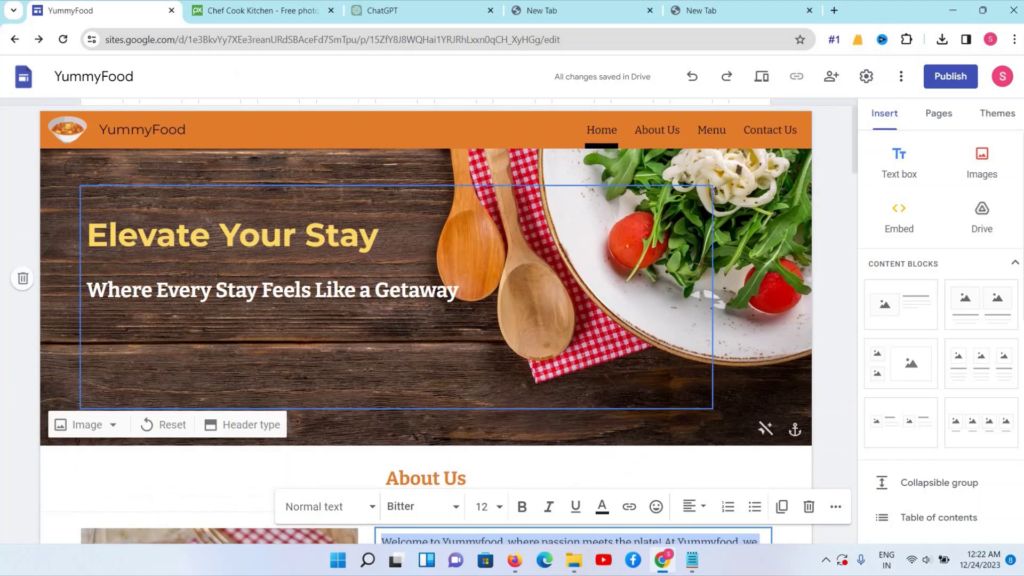
pyautogui.click(379, 235)
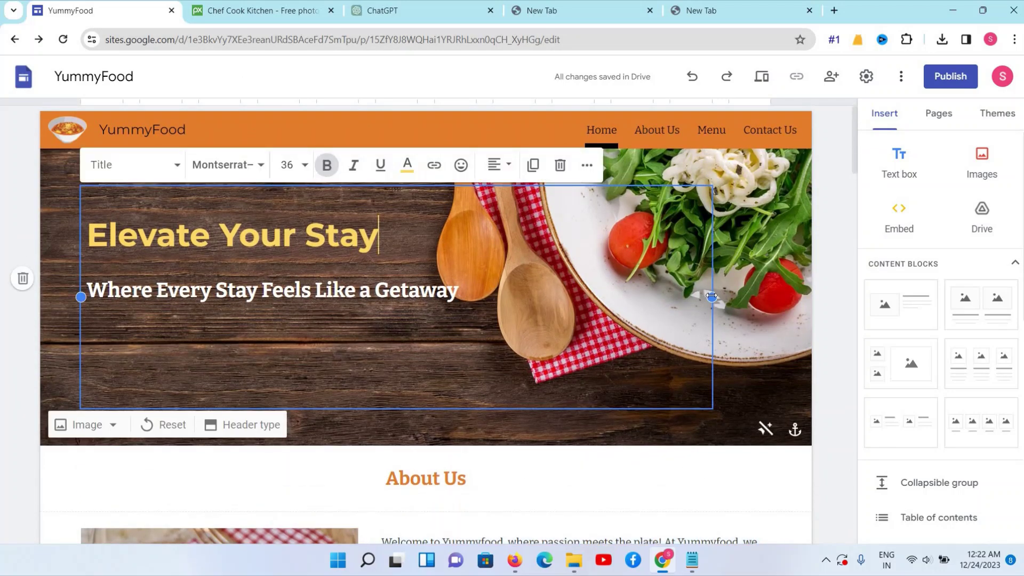
pyautogui.moveTo(707, 298); pyautogui.dragTo(535, 297)
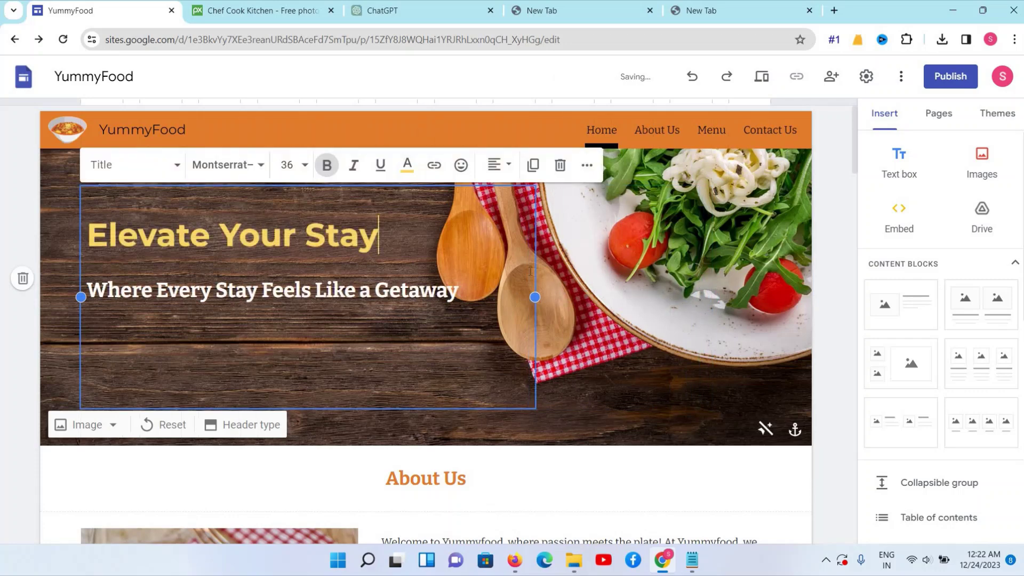